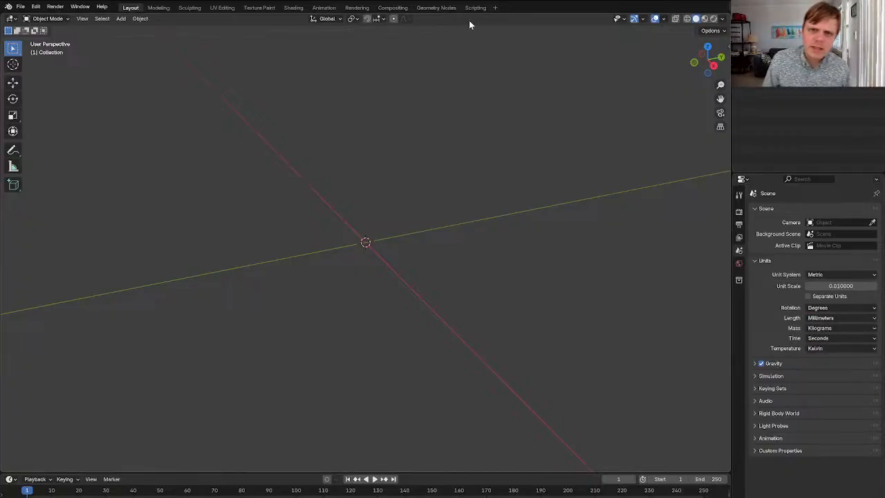
Set the viewport's clip start distance to 1 mm in the view settings
{"action": "left_click", "coordinate": [722, 22]}
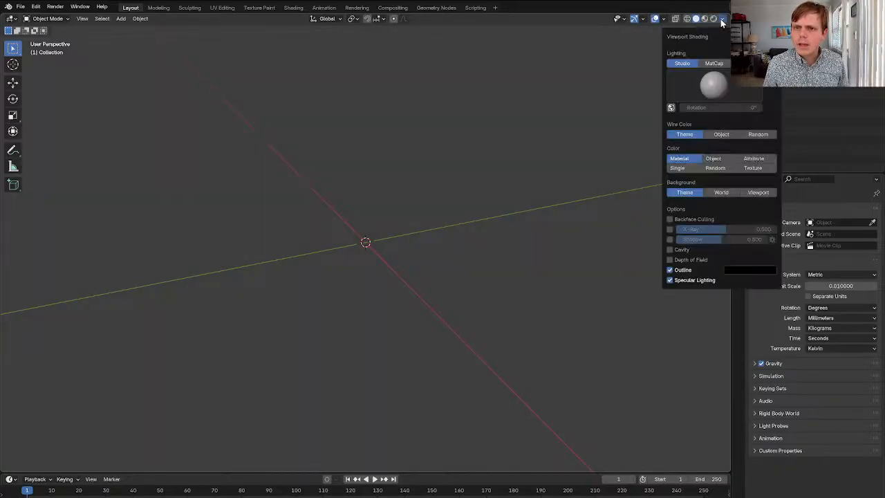
{"action": "left_click", "coordinate": [727, 45]}
{"action": "left_click", "coordinate": [725, 68]}
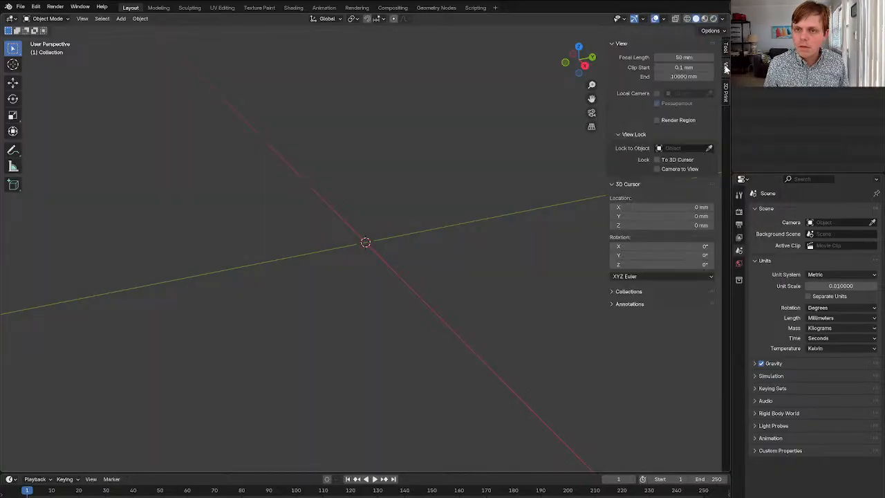
{"action": "left_click", "coordinate": [690, 68]}
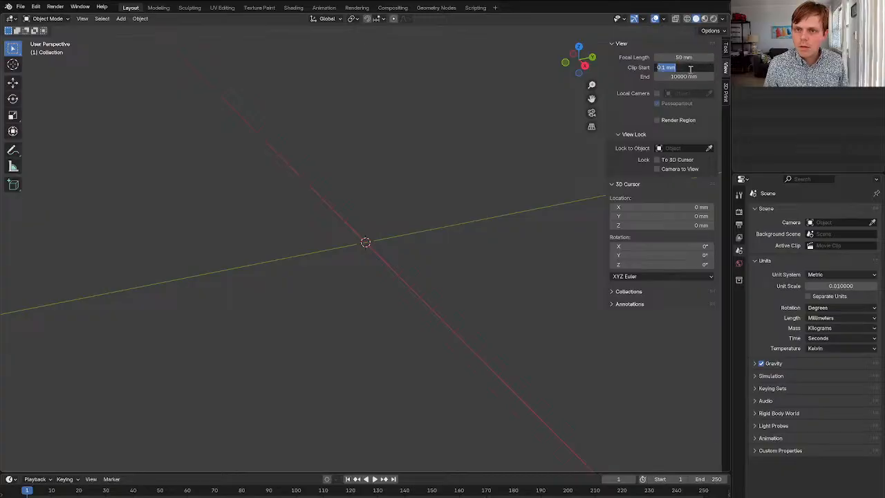
{"action": "left_click", "coordinate": [684, 77]}
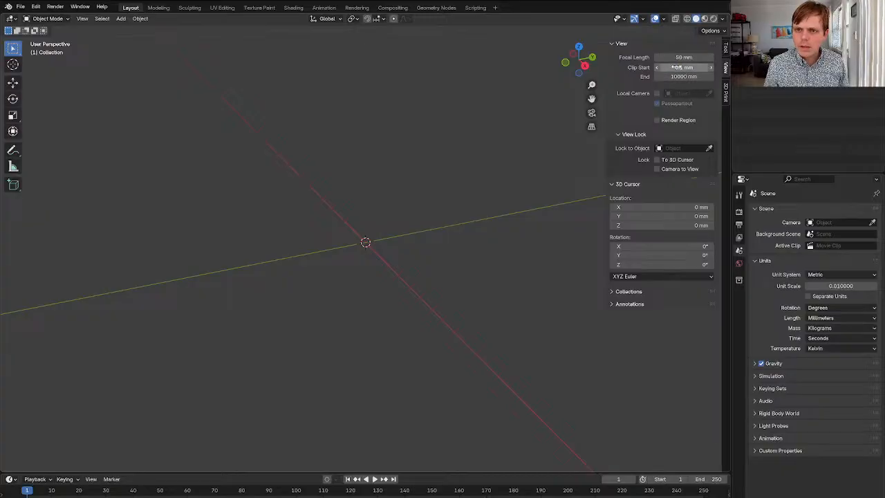
{"action": "left_click", "coordinate": [683, 67]}
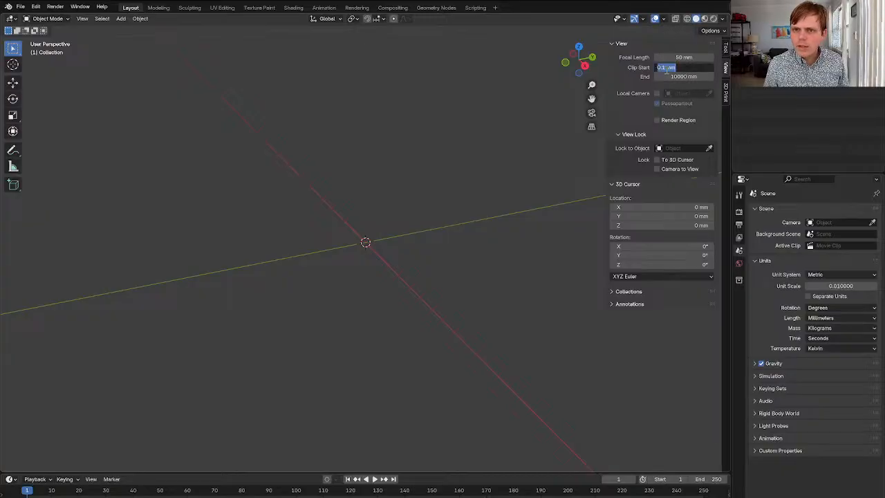
{"action": "type", "text": "1"}
{"action": "key", "text": "Return"}
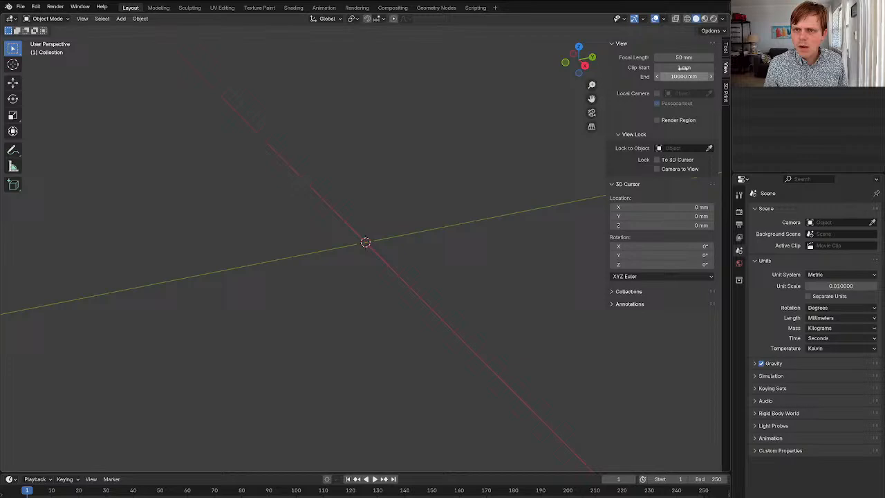
Set the viewport overlay's floor grid scale to 0.01
{"action": "left_click", "coordinate": [663, 19]}
{"action": "left_click", "coordinate": [650, 70]}
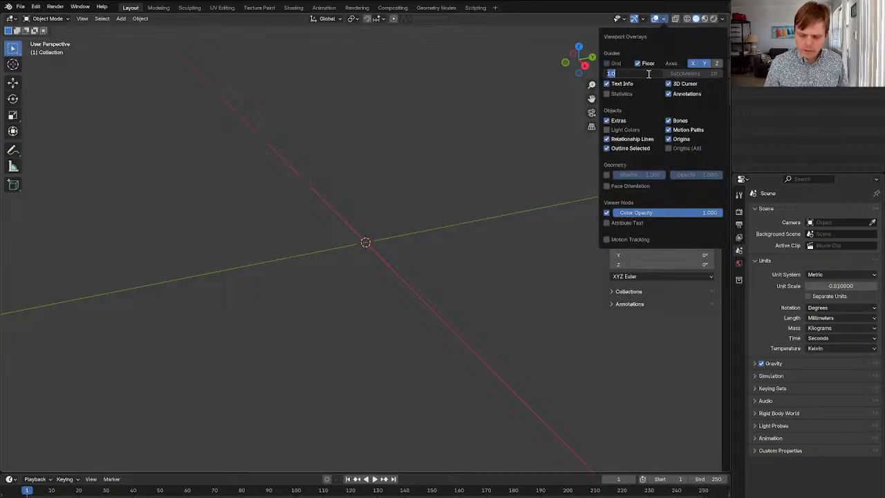
{"action": "type", "text": ".01"}
{"action": "key", "text": "Return"}
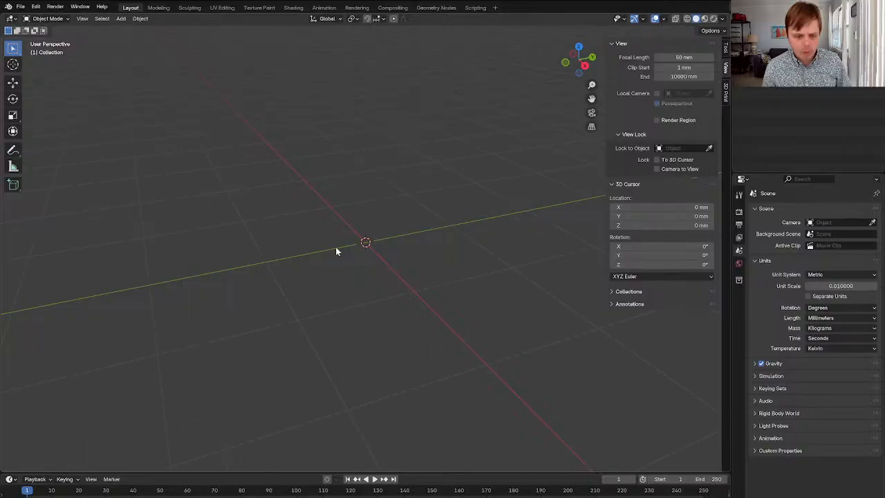
{"action": "scroll", "coordinate": [338, 247], "scroll_direction": "down", "scroll_amount": 3}
{"action": "mouse_move", "coordinate": [341, 247]}
{"action": "middle_mouse_down"}
{"action": "mouse_move", "coordinate": [330, 251]}
{"action": "mouse_move", "coordinate": [384, 252]}
{"action": "mouse_move", "coordinate": [340, 241]}
{"action": "middle_mouse_up"}
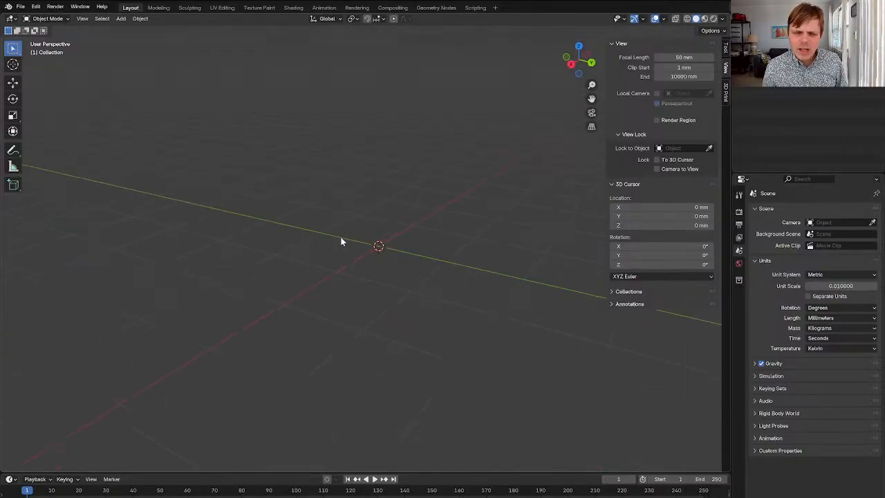
{"action": "left_click", "coordinate": [41, 7]}
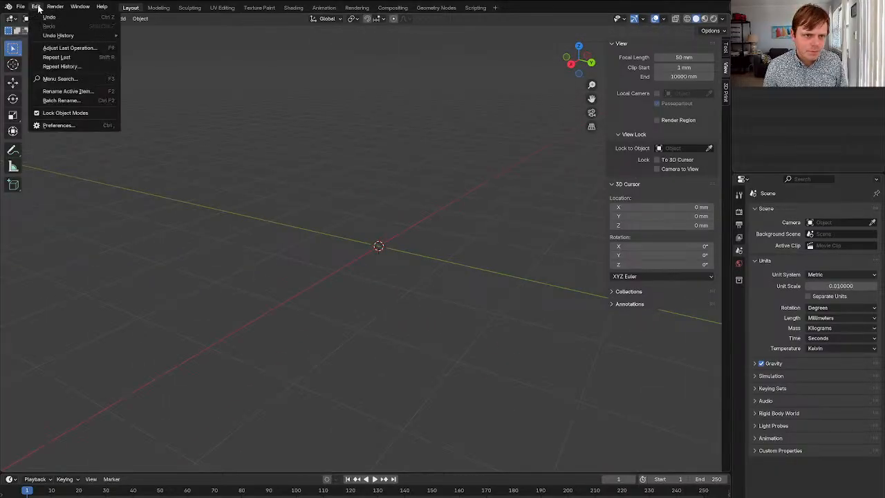
{"action": "left_click", "coordinate": [67, 125]}
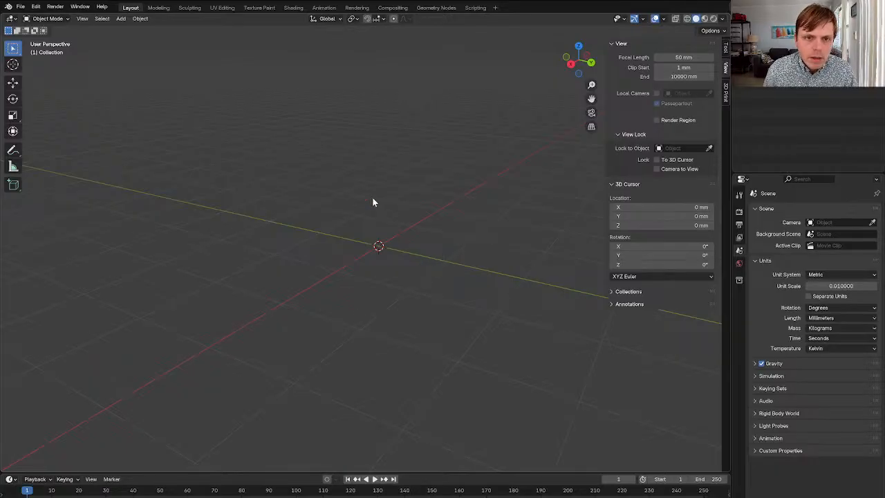
{"action": "middle_click_drag", "start_coordinate": [371, 214], "coordinate": [415, 292]}
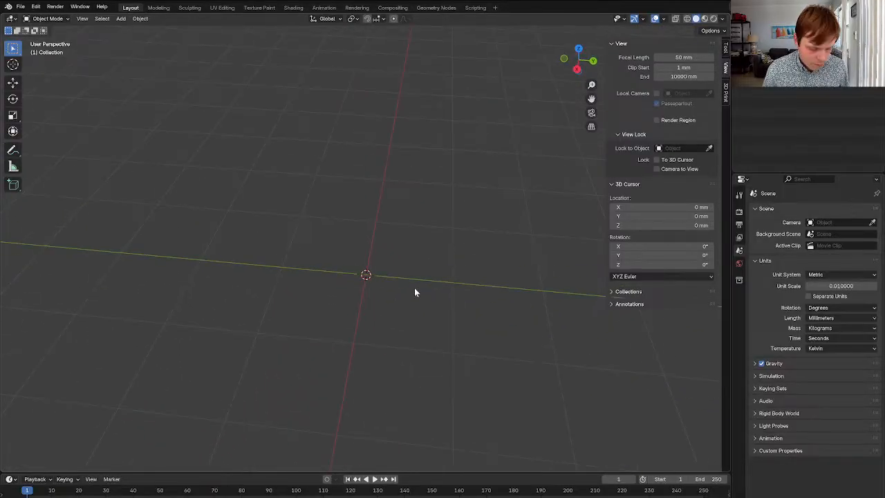
{"action": "key", "text": "grave"}
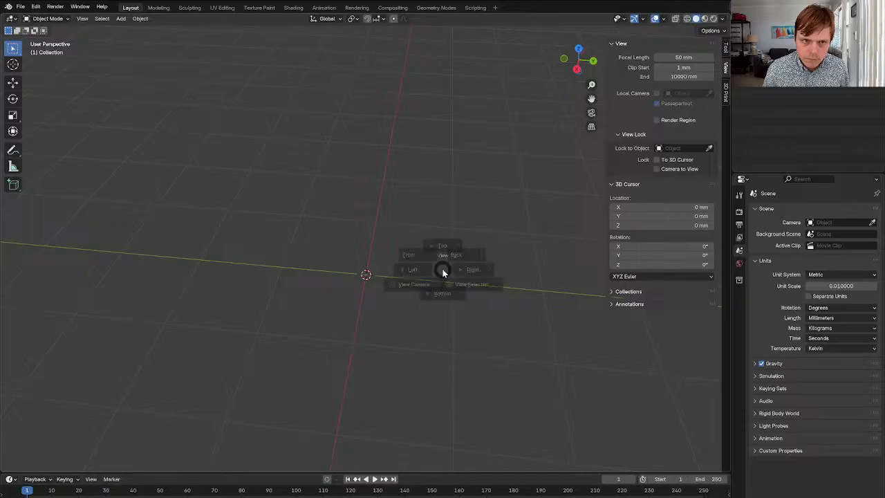
{"action": "key", "text": "shift+grave"}
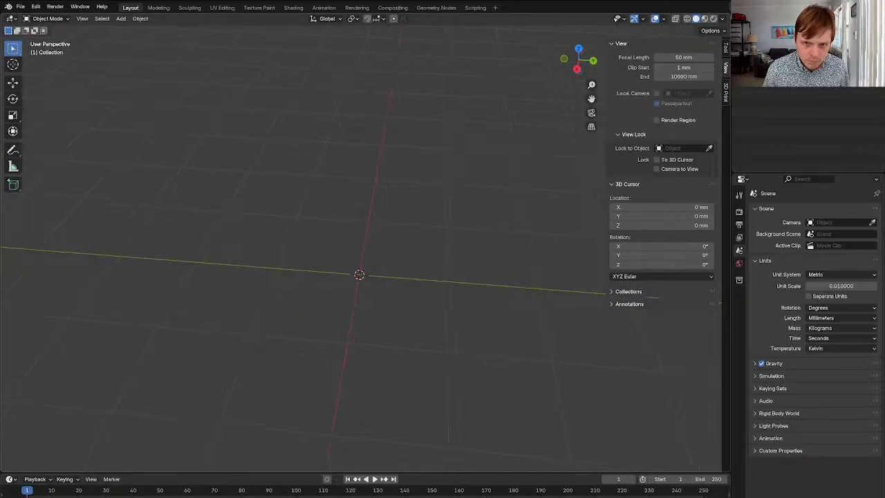
{"action": "key", "text": "Escape"}
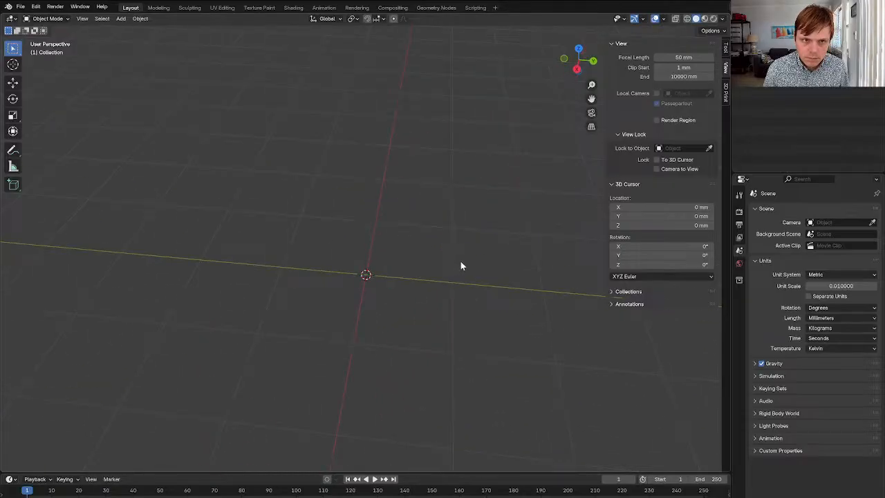
{"action": "key", "text": "grave"}
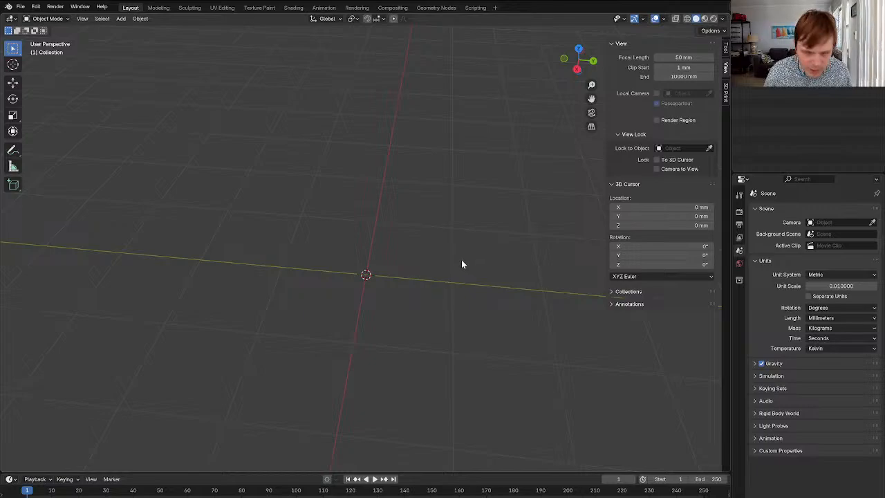
{"action": "key", "text": "grave"}
{"action": "key", "text": "Escape"}
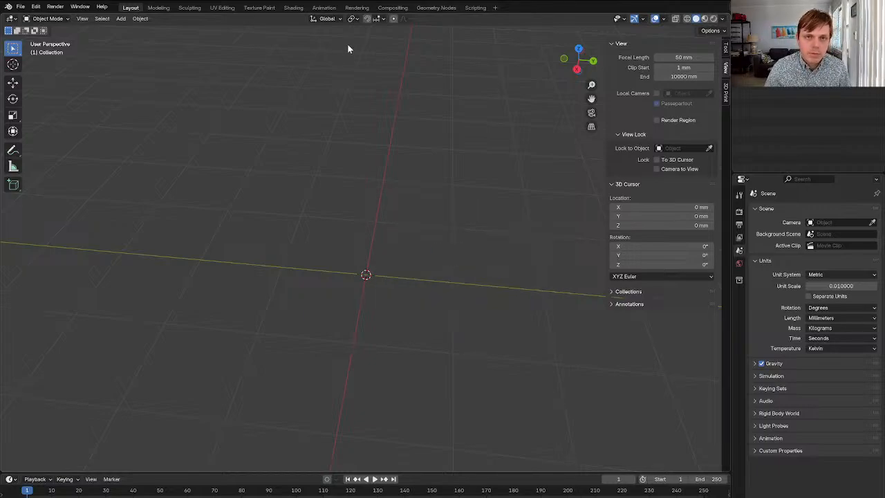
{"action": "scroll", "coordinate": [407, 269], "scroll_direction": "down", "scroll_amount": 4}
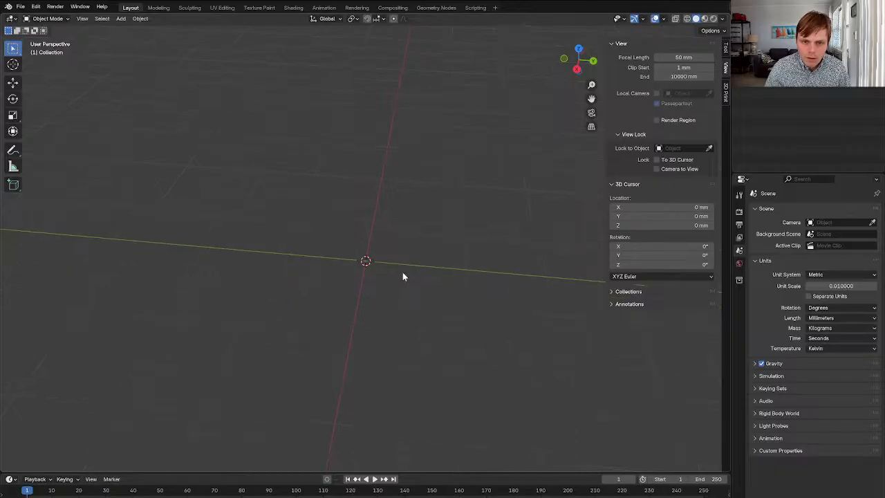
{"action": "scroll", "coordinate": [397, 272], "scroll_direction": "up", "scroll_amount": 6}
{"action": "middle_click_drag", "start_coordinate": [415, 275], "coordinate": [419, 257], "text": "shift"}
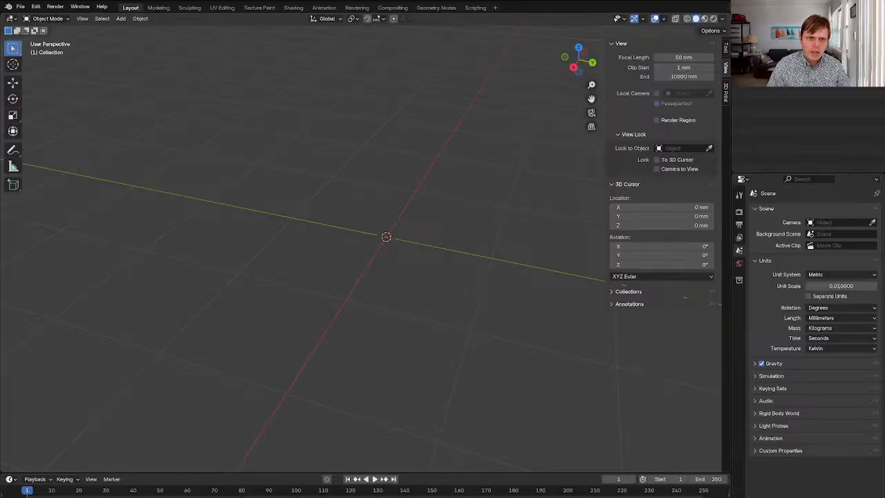
Import Calendula-Deckplate-1x1.stl from the Desktop at scale 1.000 with forward axis Y and up axis Z
{"action": "left_click_drag", "start_coordinate": [195, 178], "coordinate": [386, 225]}
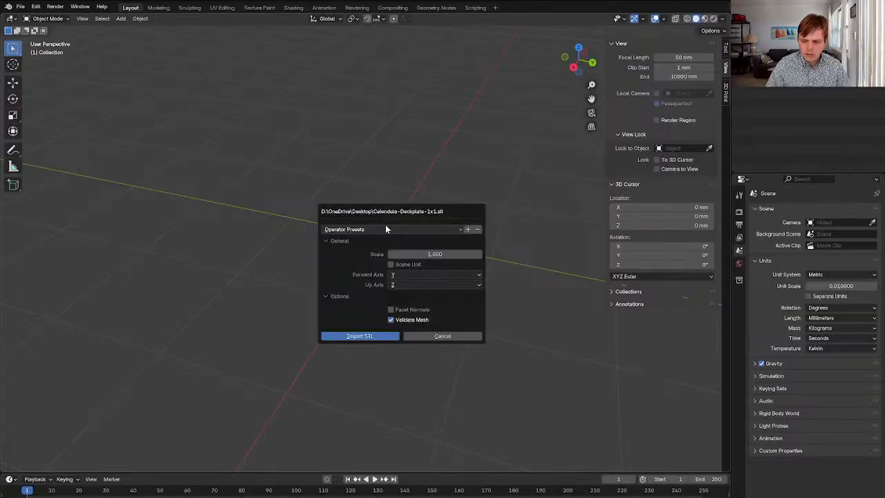
{"action": "left_click", "coordinate": [357, 336]}
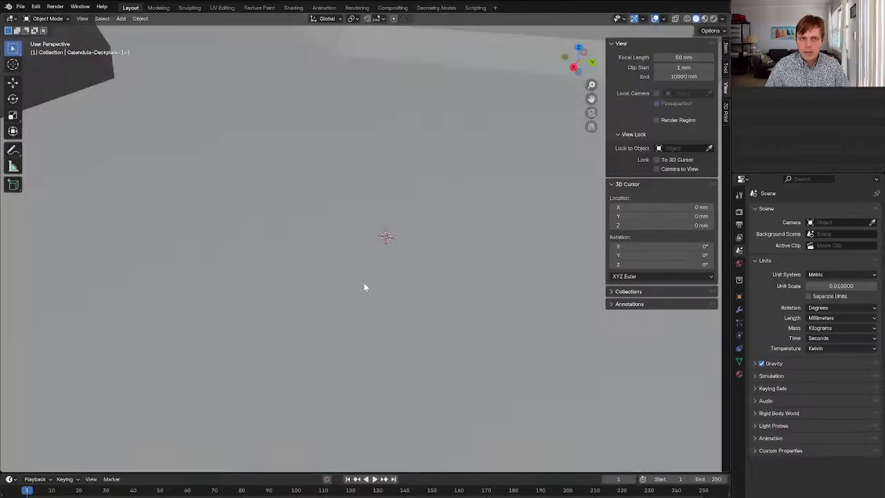
{"action": "scroll", "coordinate": [362, 282], "scroll_direction": "down", "scroll_amount": 6}
{"action": "scroll", "coordinate": [362, 282], "scroll_direction": "up", "scroll_amount": 2}
Set the deckplate's X and Y dimensions to 252 mm and apply its scale
{"action": "left_click", "coordinate": [725, 50]}
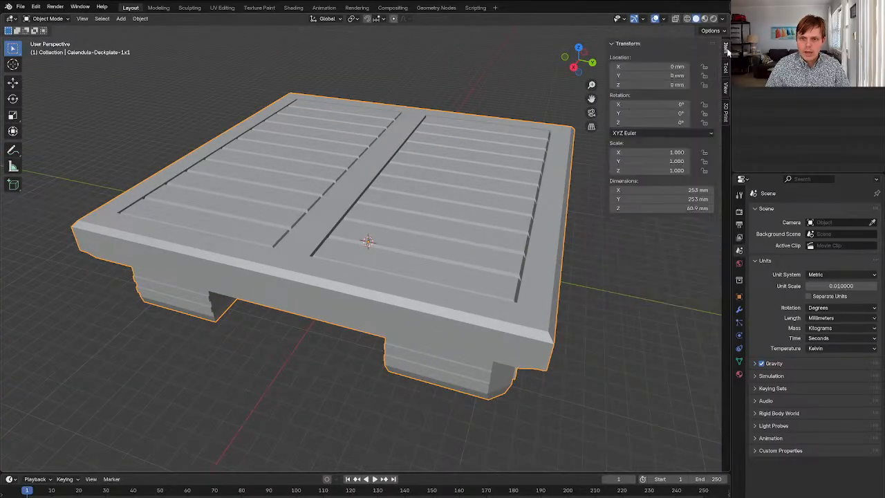
{"action": "mouse_move", "coordinate": [510, 194]}
{"action": "middle_mouse_down"}
{"action": "mouse_move", "coordinate": [438, 190]}
{"action": "mouse_move", "coordinate": [459, 163]}
{"action": "mouse_move", "coordinate": [479, 182]}
{"action": "mouse_move", "coordinate": [346, 186]}
{"action": "mouse_move", "coordinate": [311, 206]}
{"action": "mouse_move", "coordinate": [291, 204]}
{"action": "mouse_move", "coordinate": [289, 193]}
{"action": "mouse_move", "coordinate": [299, 176]}
{"action": "mouse_move", "coordinate": [366, 168]}
{"action": "mouse_move", "coordinate": [510, 187]}
{"action": "middle_mouse_up"}
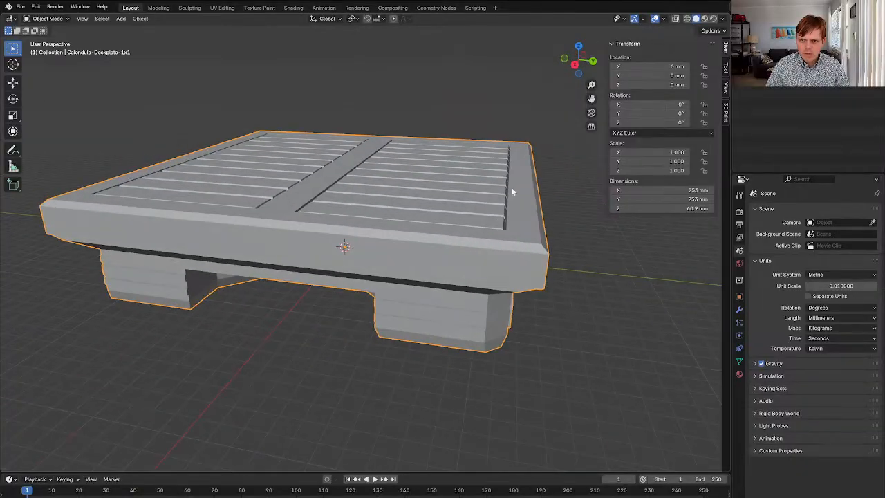
{"action": "left_click", "coordinate": [694, 191]}
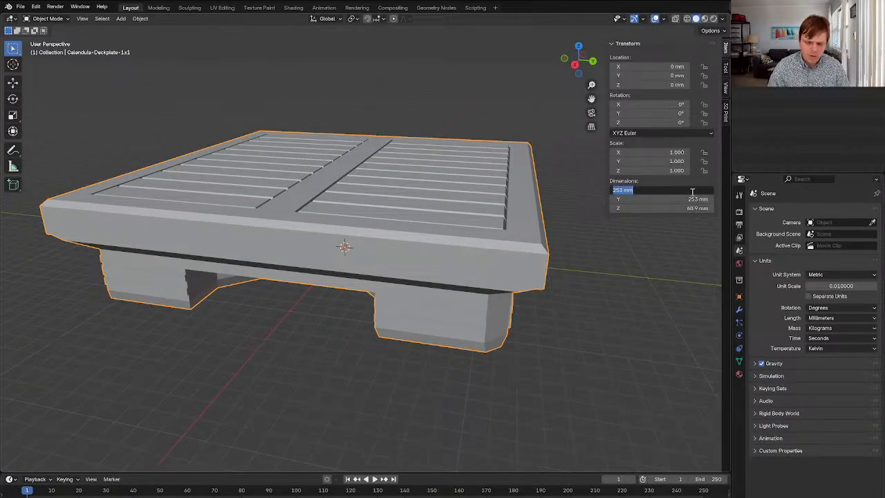
{"action": "type", "text": "252"}
{"action": "key", "text": "Tab"}
{"action": "type", "text": "2"}
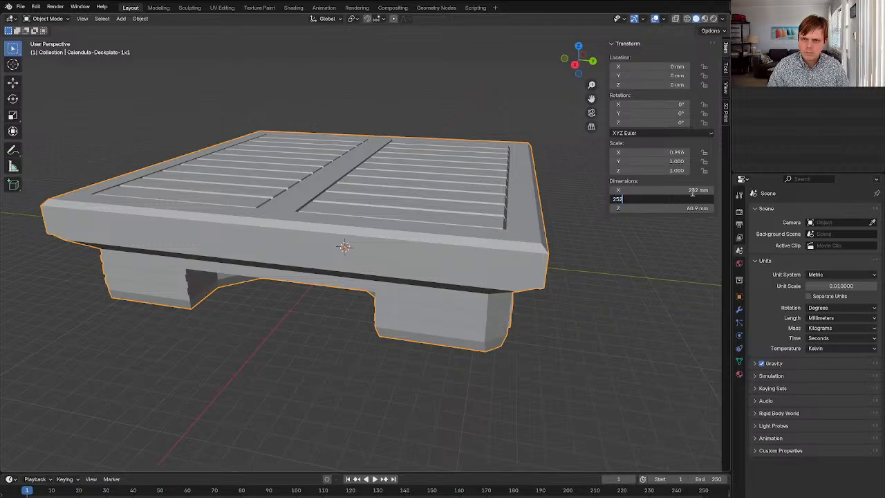
{"action": "key", "text": "Return"}
{"action": "key", "text": "ctrl+a"}
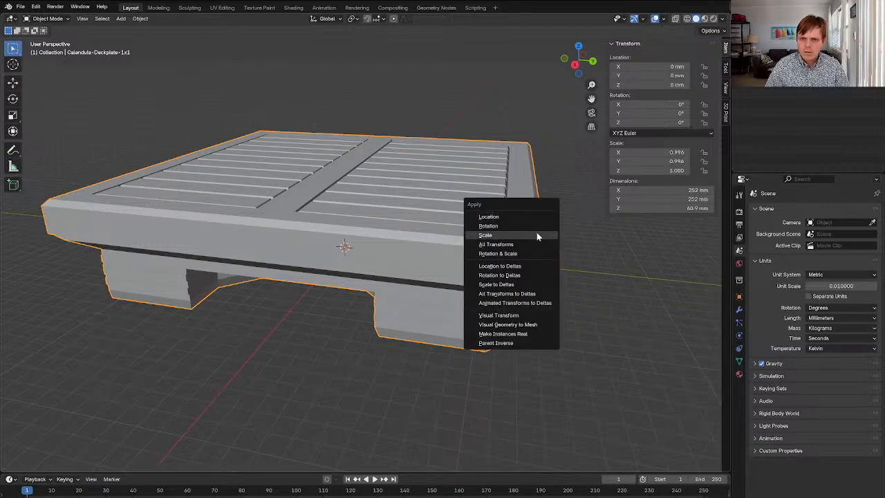
{"action": "left_click", "coordinate": [538, 236]}
Delete the connected base and legs from the deckplate mesh in Edit Mode, keeping the top slab
{"action": "key", "text": "Tab"}
{"action": "key", "text": "3"}
{"action": "left_click", "coordinate": [436, 258]}
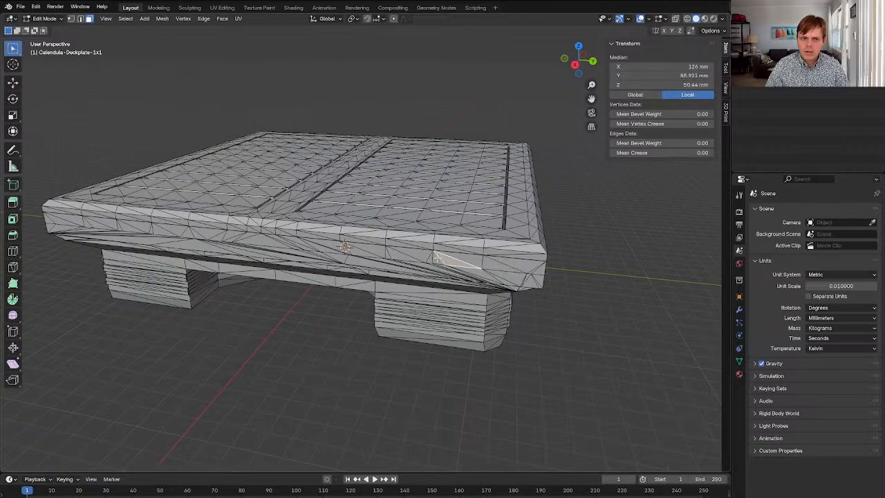
{"action": "left_click", "coordinate": [420, 239]}
{"action": "left_click", "coordinate": [398, 247]}
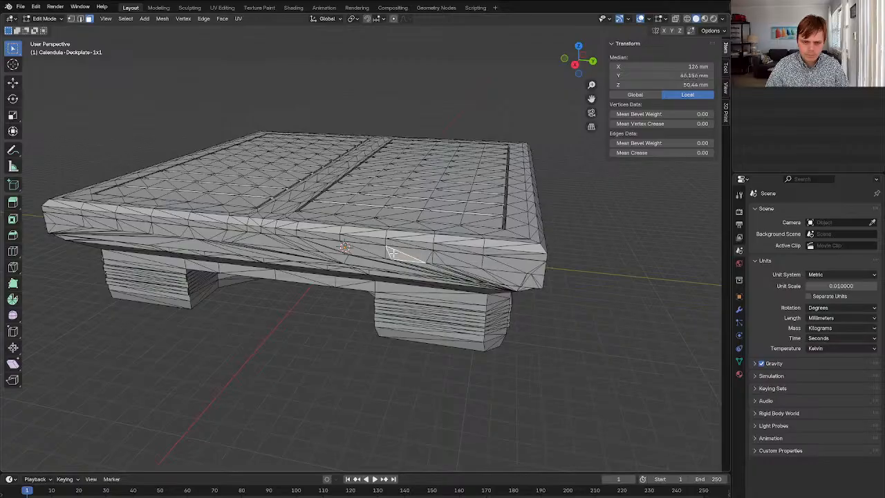
{"action": "key", "text": "ctrl+l"}
{"action": "left_click", "coordinate": [384, 261]}
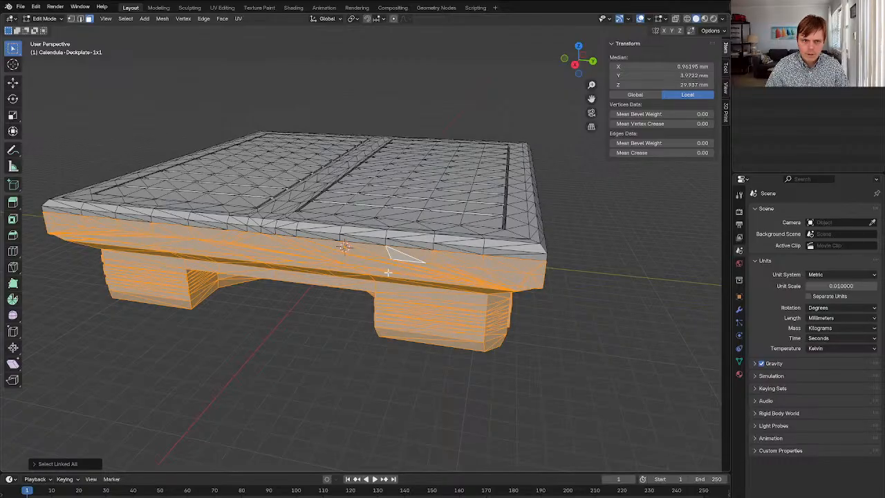
{"action": "middle_click_drag", "start_coordinate": [387, 272], "coordinate": [361, 237]}
{"action": "key", "text": "h"}
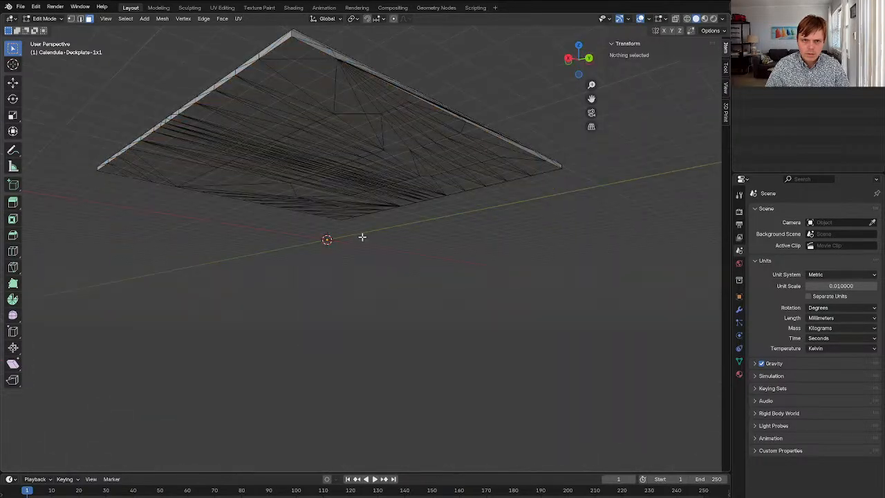
Try to delete all the geometry linked to the slab's underside, and undo the deletion
{"action": "left_click", "coordinate": [349, 186]}
{"action": "key", "text": "ctrl+l"}
{"action": "left_click", "coordinate": [348, 170]}
{"action": "key", "text": "h"}
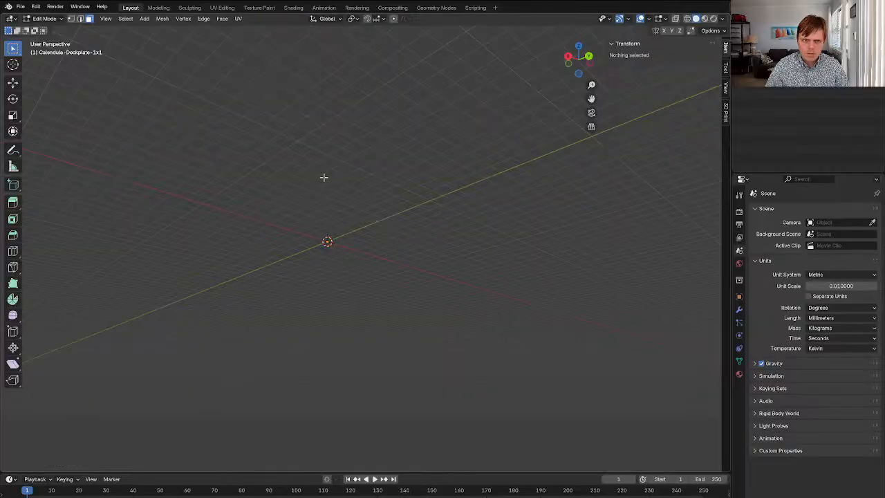
{"action": "key", "text": "alt+h"}
Select the linked flat faces on the slab's underside and delete their vertices
{"action": "left_click", "coordinate": [316, 173]}
{"action": "key", "text": "ctrl+l"}
{"action": "left_click", "coordinate": [315, 160]}
{"action": "key", "text": "x"}
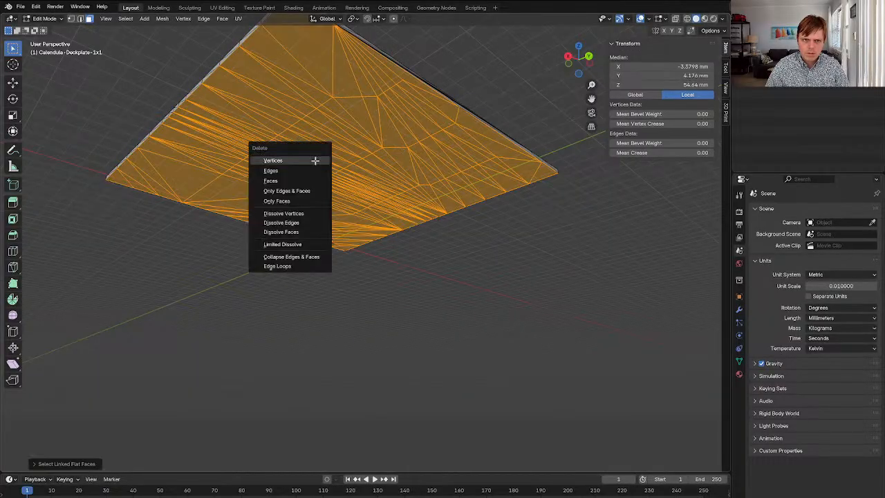
{"action": "left_click", "coordinate": [316, 160]}
Convert all the triangles of the remaining slab mesh to quads and clear the selection
{"action": "middle_click_drag", "start_coordinate": [315, 162], "coordinate": [370, 239]}
{"action": "key", "text": "a"}
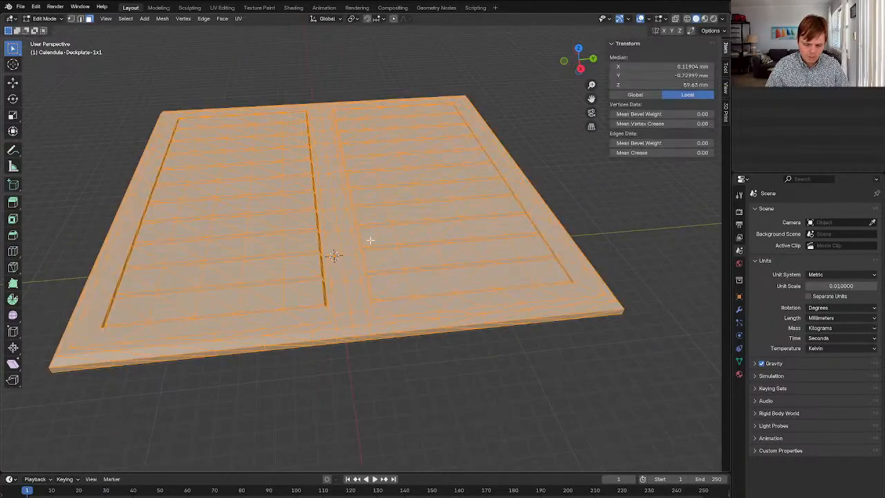
{"action": "key", "text": "alt+j"}
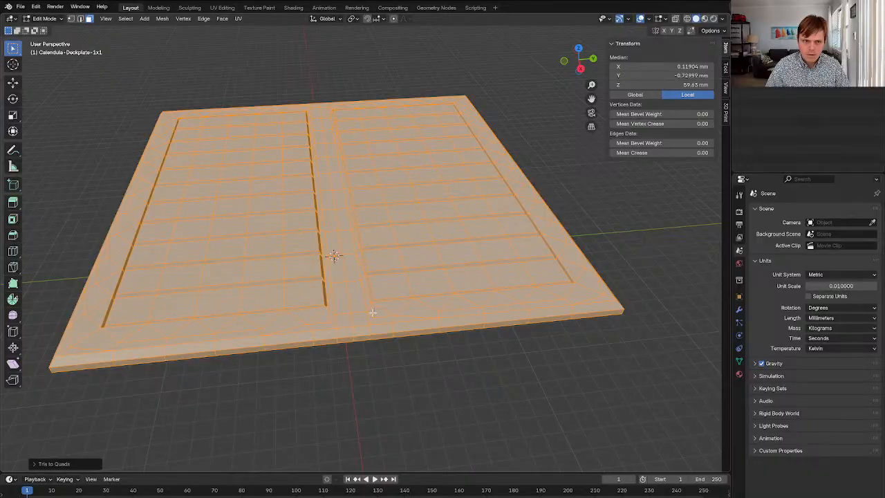
{"action": "key", "text": "alt+a"}
{"action": "mouse_move", "coordinate": [315, 370]}
{"action": "middle_mouse_down"}
{"action": "mouse_move", "coordinate": [324, 377]}
{"action": "mouse_move", "coordinate": [325, 351]}
{"action": "mouse_move", "coordinate": [310, 384]}
{"action": "middle_mouse_up"}
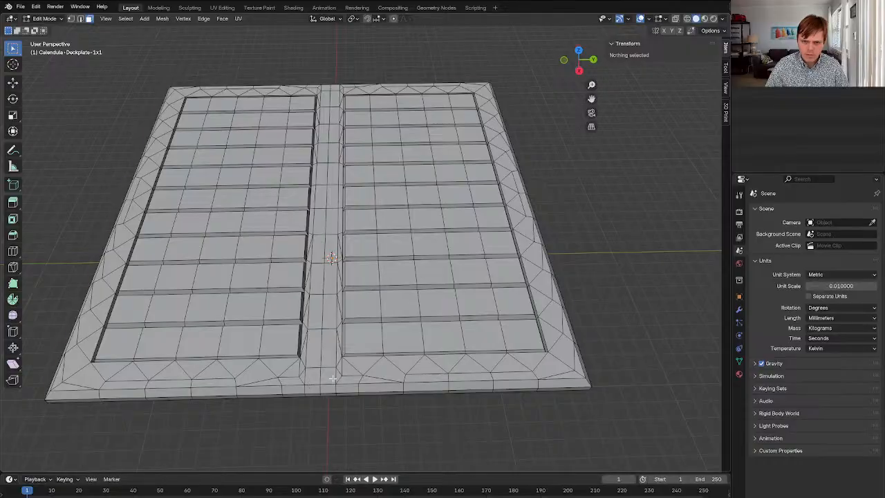
Triangulate all the faces of the slab mesh and switch to edge selection
{"action": "key", "text": "a"}
{"action": "key", "text": "ctrl+t"}
{"action": "key", "text": "2"}
Try to dissolve a diagonal edge on the slab's front border
{"action": "left_click", "coordinate": [379, 379]}
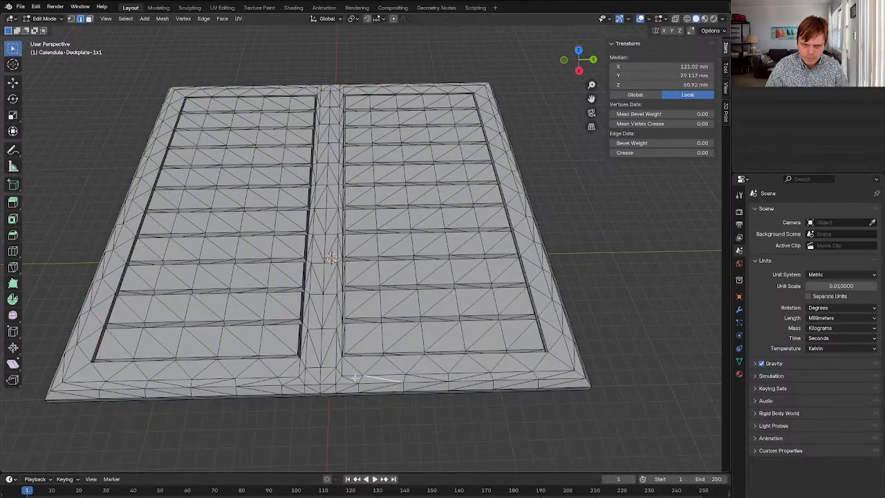
{"action": "key", "text": "ctrl+x"}
{"action": "left_click", "coordinate": [349, 378]}
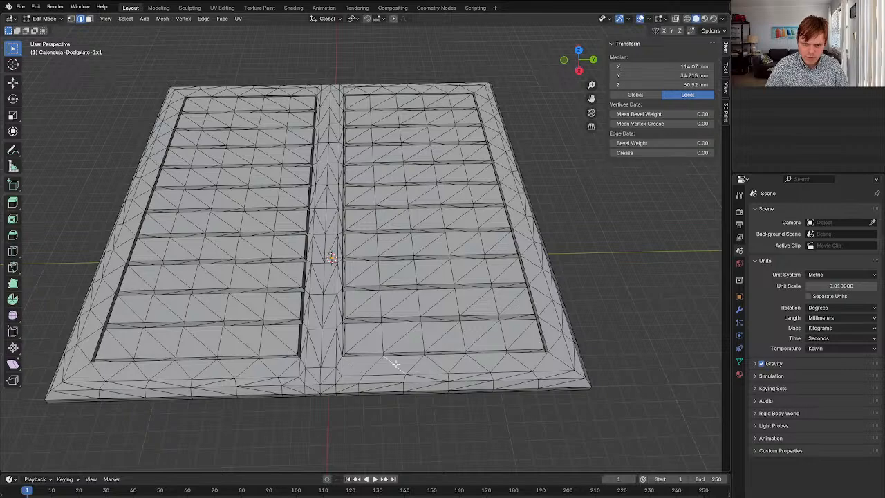
Try to convert all the slab's triangles to quads, and undo the conversion and the edge dissolve
{"action": "key", "text": "a"}
{"action": "key", "text": "alt+j"}
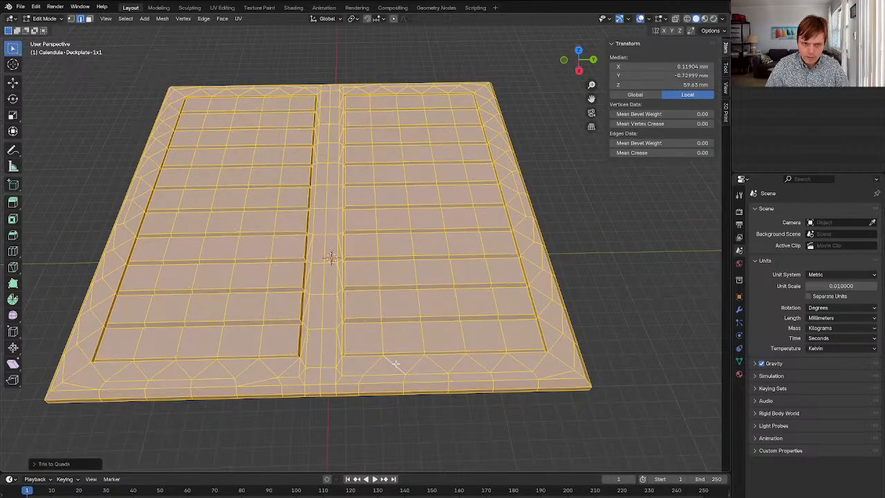
{"action": "key", "text": "ctrl+z"}
{"action": "key", "text": "alt+a"}
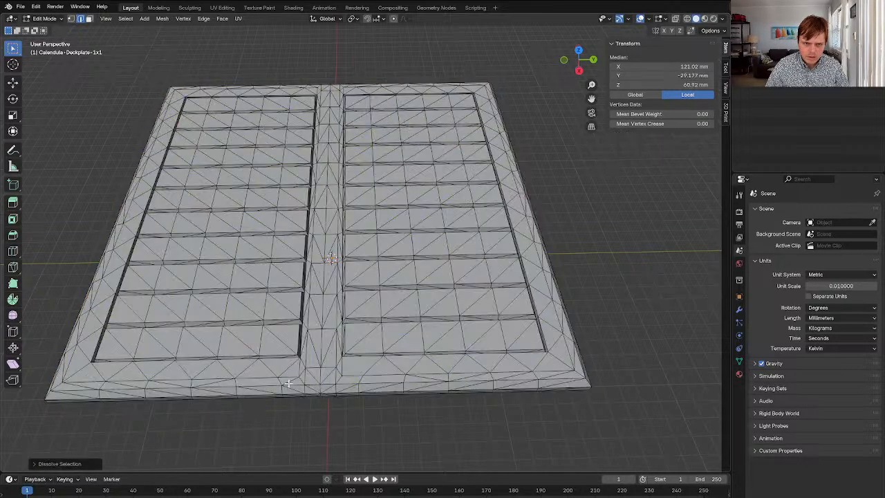
{"action": "key", "text": "ctrl+z"}
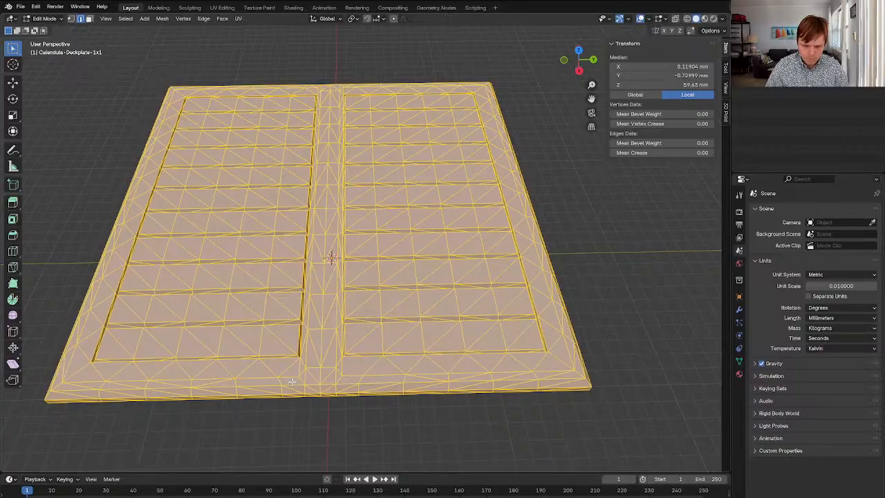
{"action": "key", "text": "alt+j"}
{"action": "key", "text": "ctrl+z"}
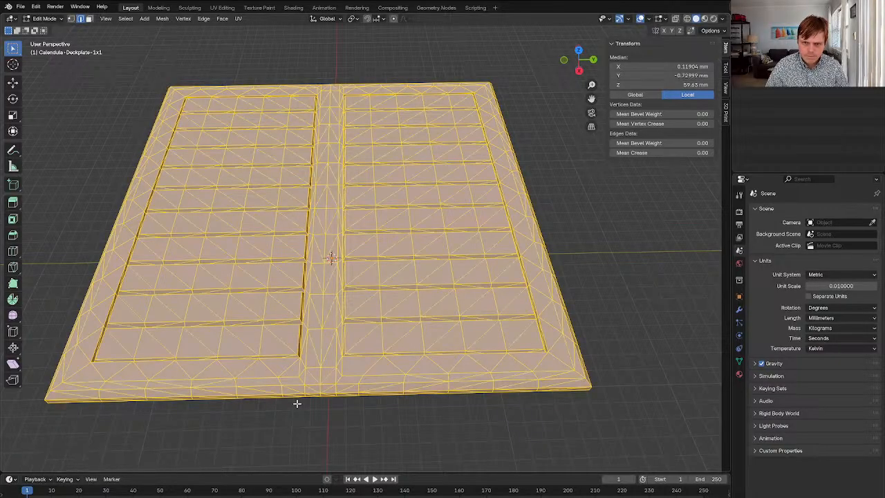
Examine individual edges, faces and vertices along the slab's front border and near its corner
{"action": "key", "text": "alt+a"}
{"action": "left_click", "coordinate": [388, 362]}
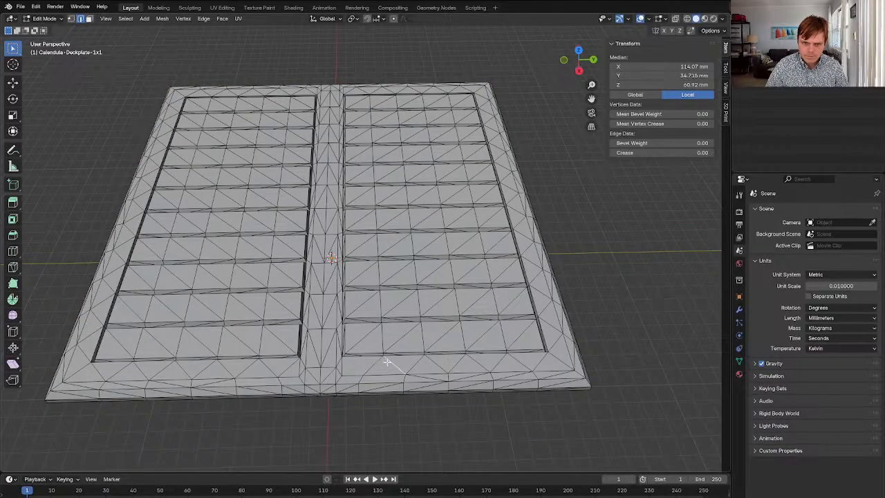
{"action": "left_click", "coordinate": [369, 363]}
{"action": "middle_click_drag", "start_coordinate": [368, 363], "coordinate": [399, 341]}
{"action": "key", "text": "3"}
{"action": "left_click", "coordinate": [205, 341]}
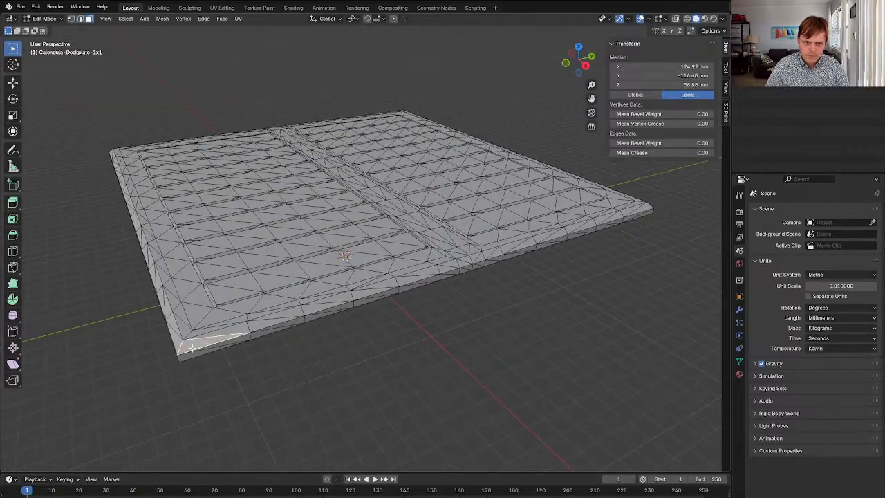
{"action": "key", "text": "1"}
{"action": "left_click", "coordinate": [198, 322]}
{"action": "key", "text": "3"}
{"action": "left_click", "coordinate": [200, 324]}
{"action": "key", "text": "1"}
{"action": "left_click", "coordinate": [196, 328]}
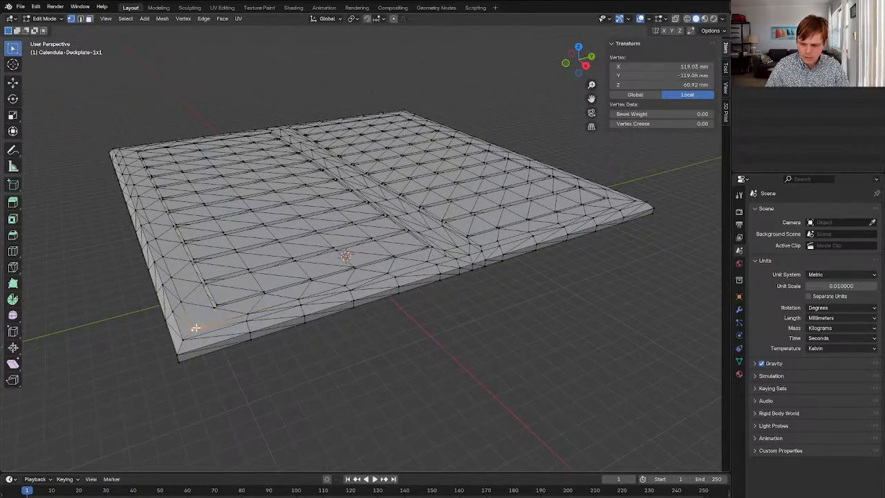
Duplicate the slab's four bottom corner vertices in place and fill the copies with a face
{"action": "left_click", "coordinate": [185, 358]}
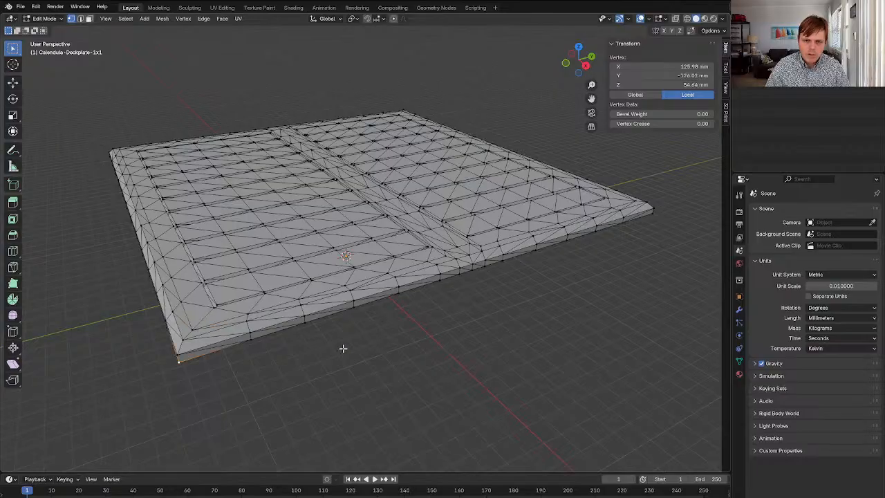
{"action": "middle_click_drag", "start_coordinate": [343, 348], "coordinate": [371, 336]}
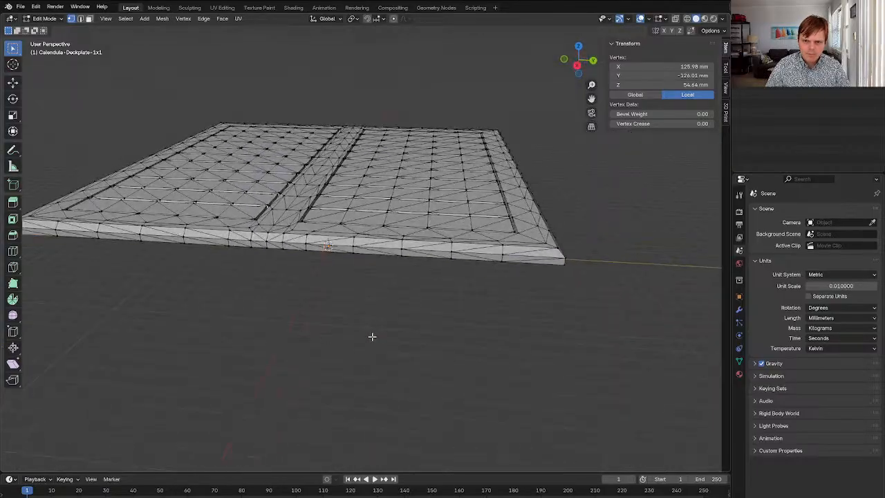
{"action": "left_click", "coordinate": [562, 288], "text": "shift"}
{"action": "middle_click_drag", "start_coordinate": [567, 306], "coordinate": [551, 316]}
{"action": "left_click", "coordinate": [438, 273], "text": "shift"}
{"action": "left_click", "coordinate": [550, 267], "text": "shift"}
{"action": "key", "text": "shift+d"}
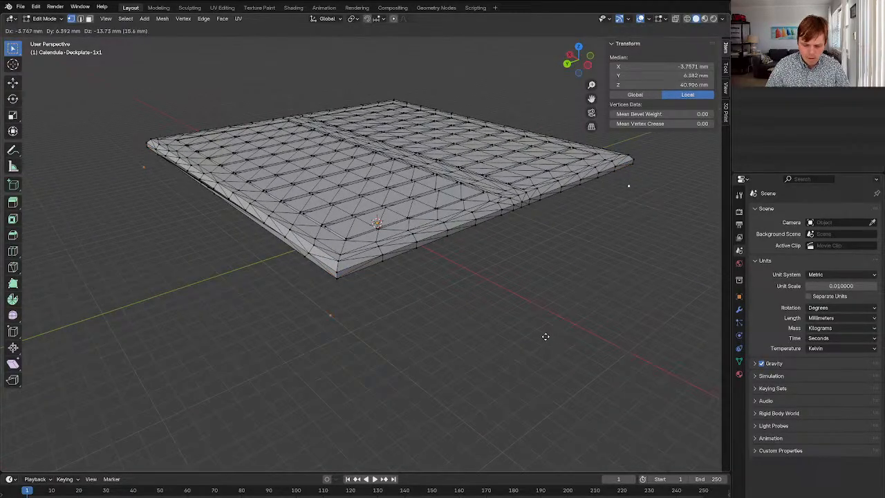
{"action": "right_click", "coordinate": [537, 336]}
{"action": "key", "text": "f"}
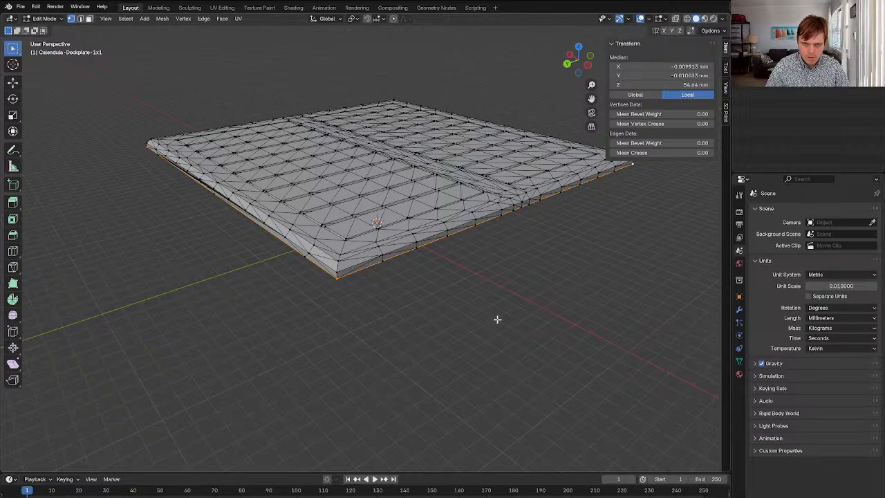
Separate the new bottom face into its own object and return to Object Mode
{"action": "middle_click_drag", "start_coordinate": [498, 318], "coordinate": [510, 320]}
{"action": "left_click", "coordinate": [510, 320]}
{"action": "key", "text": "Tab"}
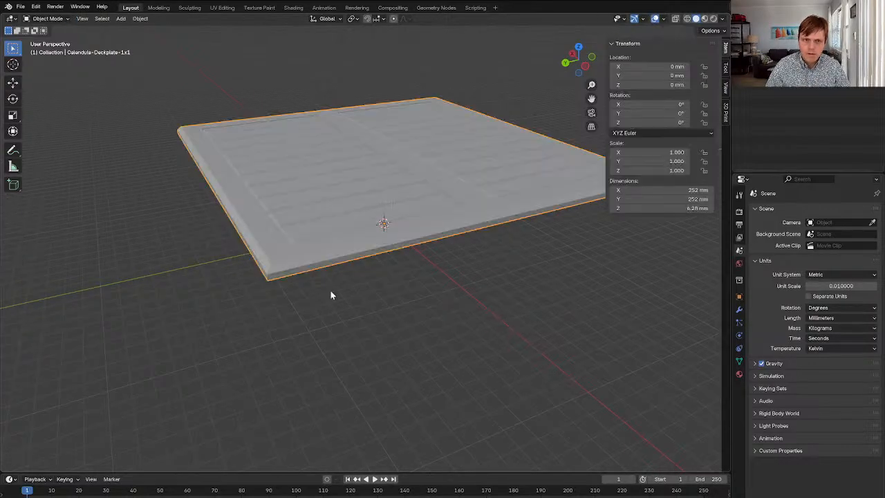
Extrude the separated bottom face 3 mm along its normal
{"action": "left_click", "coordinate": [303, 268]}
{"action": "middle_click_drag", "start_coordinate": [303, 268], "coordinate": [353, 310]}
{"action": "key", "text": "Tab"}
{"action": "key", "text": "e"}
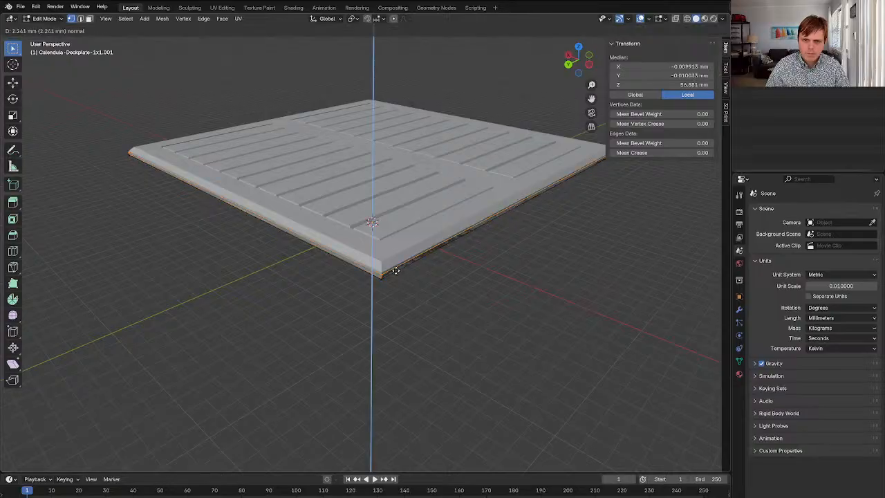
{"action": "type", "text": ".1"}
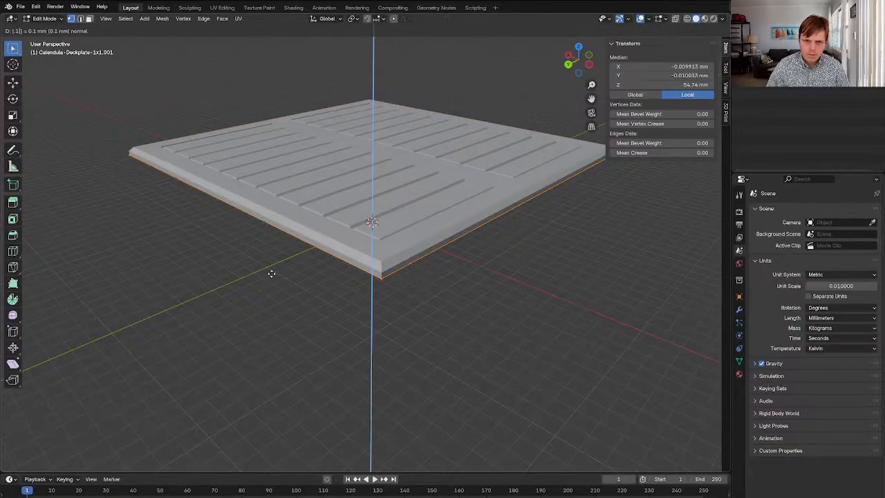
{"action": "key", "text": "BackSpace"}
{"action": "key", "text": "BackSpace"}
{"action": "type", "text": "3"}
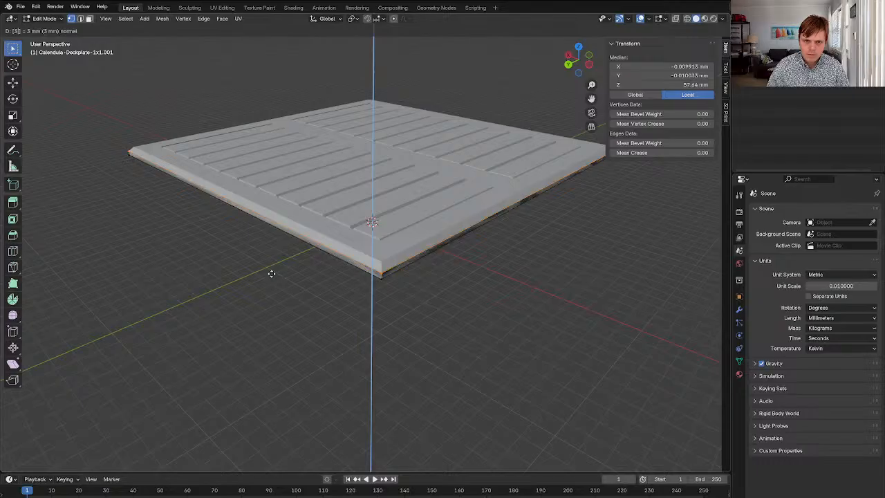
{"action": "key", "text": "Return"}
Move the extruded face up another 3 mm along the Z axis
{"action": "scroll", "coordinate": [270, 274], "scroll_direction": "up", "scroll_amount": 1}
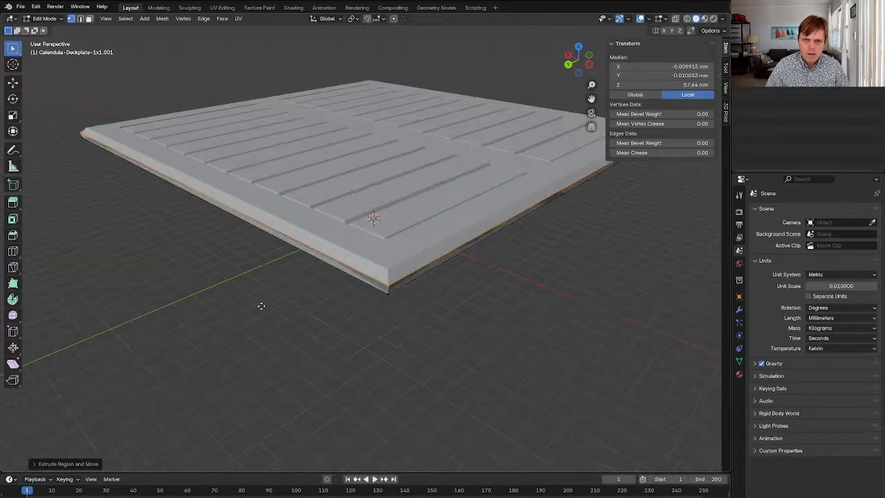
{"action": "type", "text": "gz3"}
{"action": "key", "text": "Return"}
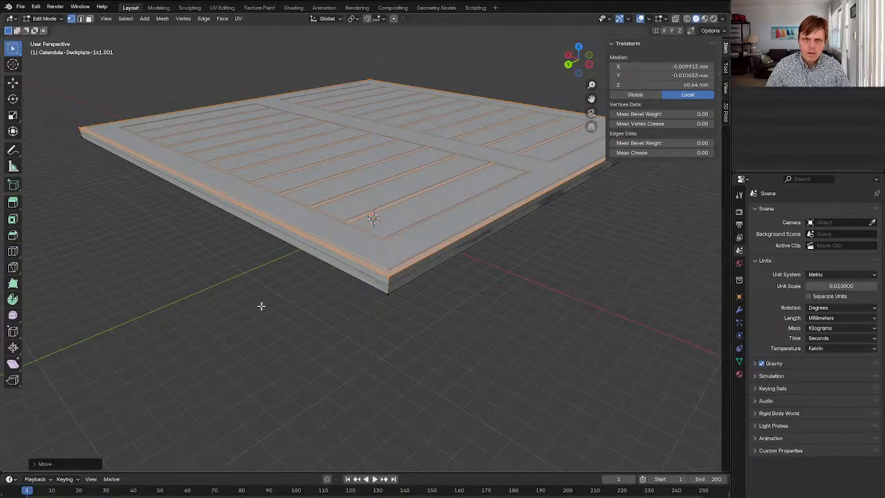
Set snapping to Vertex and raise the extruded face along Z to the slab's top surface
{"action": "left_click", "coordinate": [376, 18]}
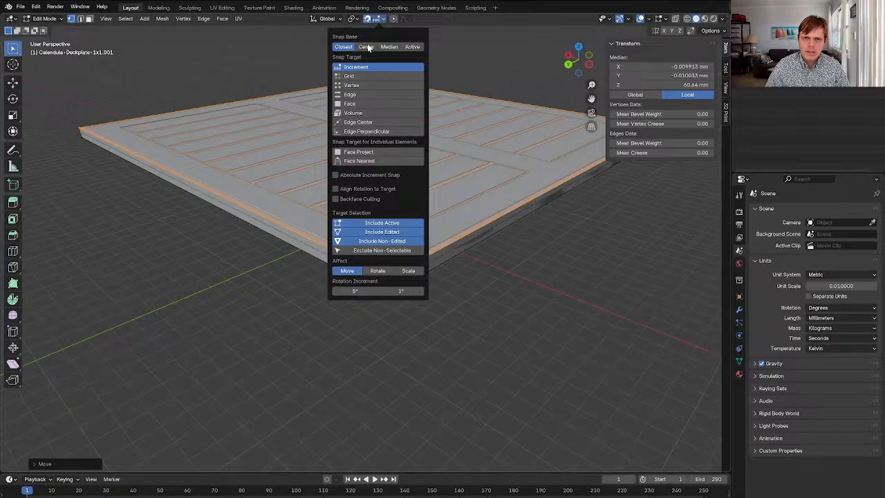
{"action": "left_click", "coordinate": [352, 85]}
{"action": "key", "text": "g"}
{"action": "key", "text": "z"}
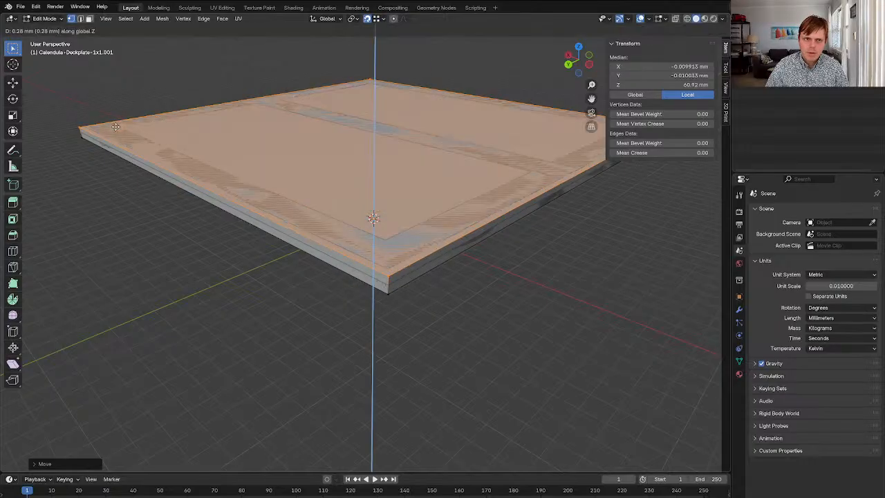
{"action": "left_click", "coordinate": [118, 127]}
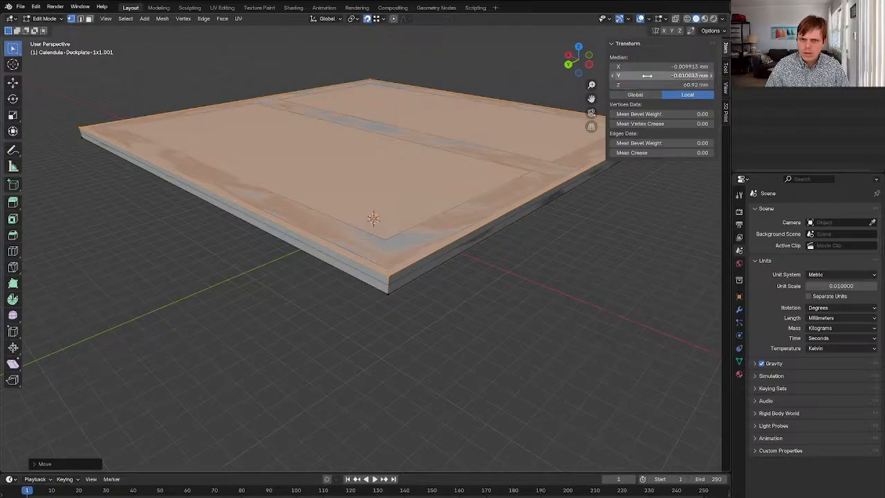
Return to Object Mode and delete the separate extruded block, keeping the original slab
{"action": "key", "text": "Tab"}
{"action": "middle_click_drag", "start_coordinate": [559, 240], "coordinate": [497, 228]}
{"action": "left_click", "coordinate": [468, 167]}
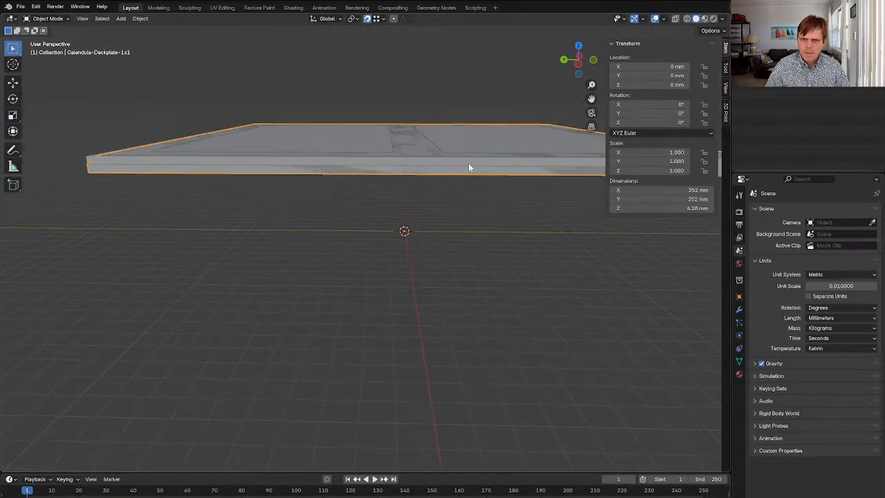
{"action": "left_click", "coordinate": [460, 143]}
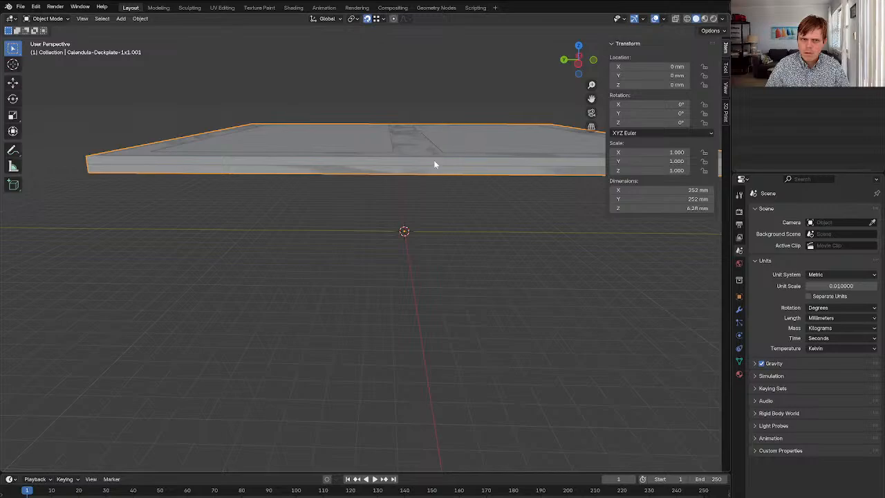
{"action": "key", "text": "x"}
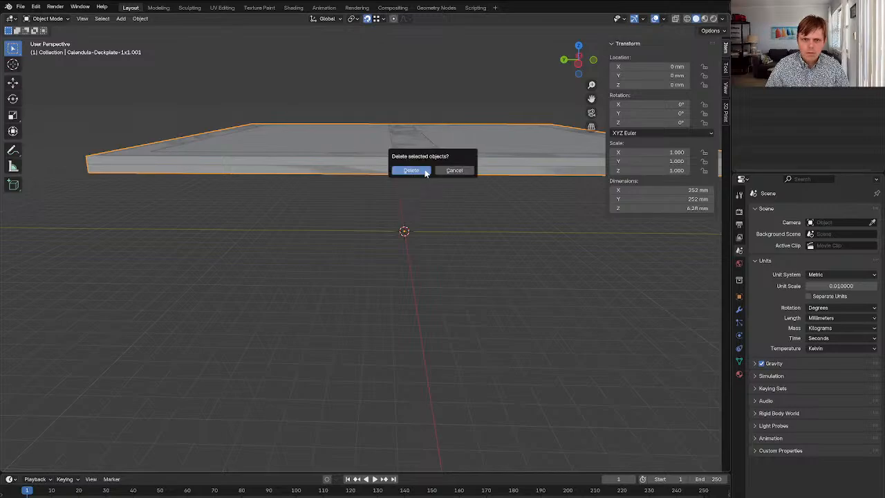
{"action": "left_click", "coordinate": [424, 171]}
Add a plane mesh at the origin with a size of 252 mm
{"action": "scroll", "coordinate": [422, 228], "scroll_direction": "up", "scroll_amount": 3}
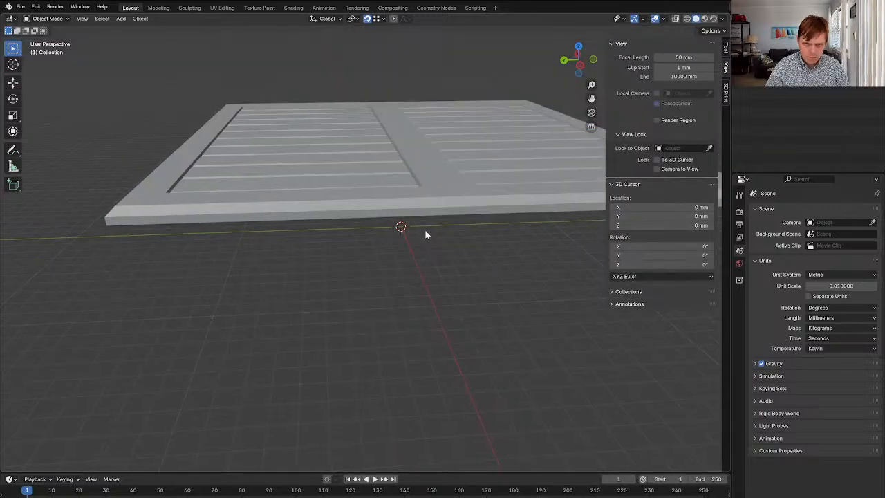
{"action": "key", "text": "F3"}
{"action": "left_click", "coordinate": [454, 247]}
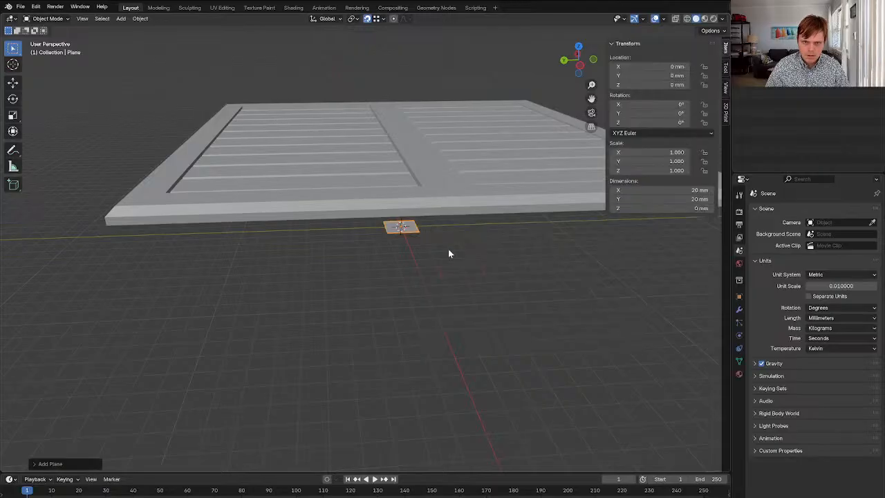
{"action": "left_click", "coordinate": [61, 469]}
{"action": "left_click", "coordinate": [127, 383]}
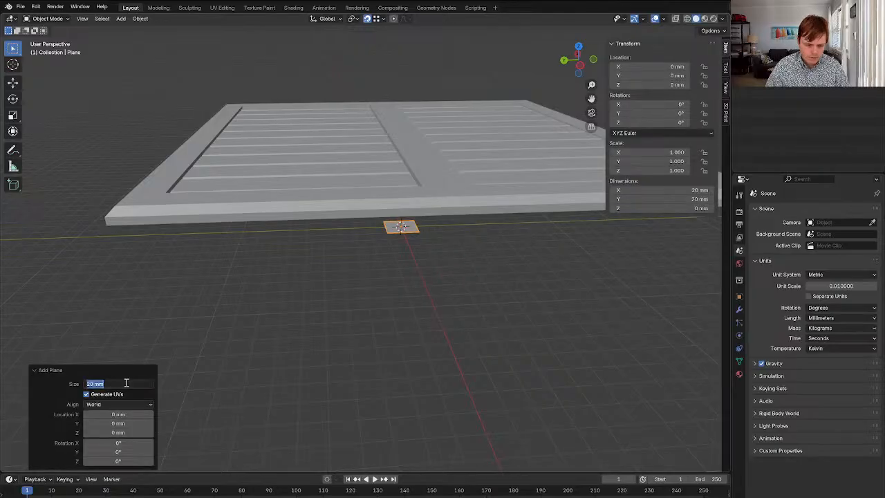
{"action": "type", "text": "252"}
{"action": "key", "text": "Return"}
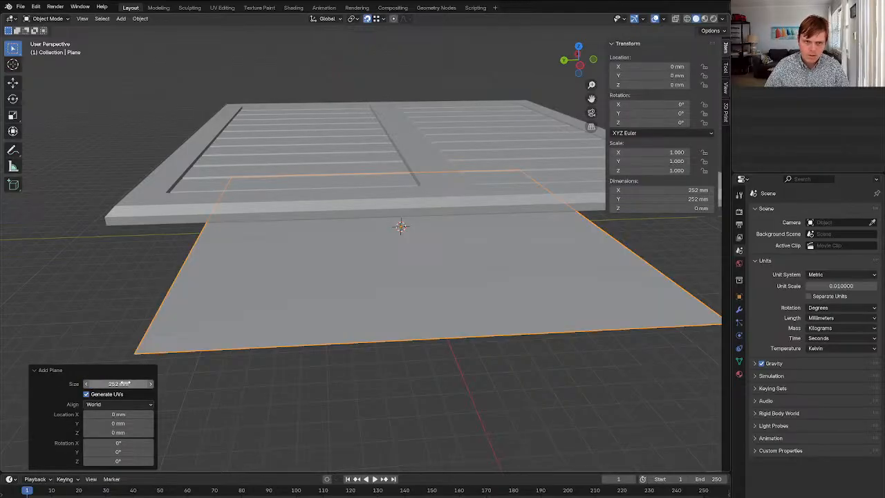
Raise the plane's geometry 54.64 mm along Z in Edit Mode, snapping it to the slab's bottom corner
{"action": "key", "text": "Tab"}
{"action": "key", "text": "g"}
{"action": "key", "text": "z"}
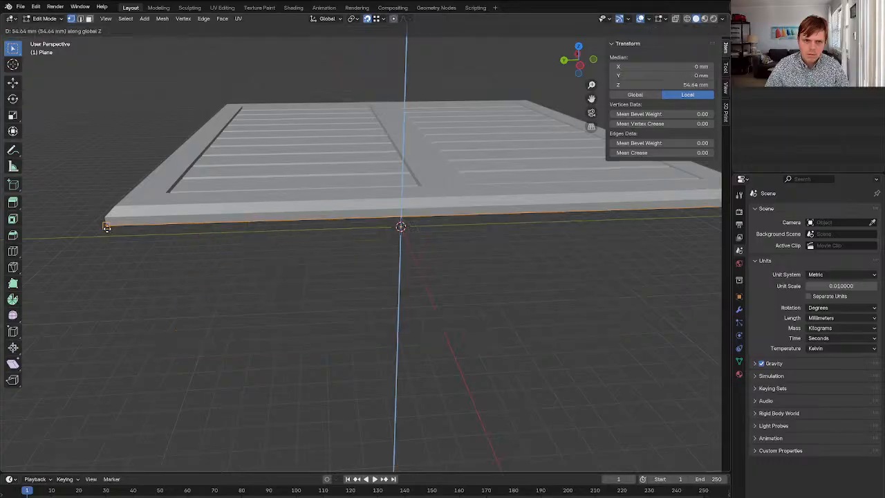
{"action": "left_click", "coordinate": [107, 227]}
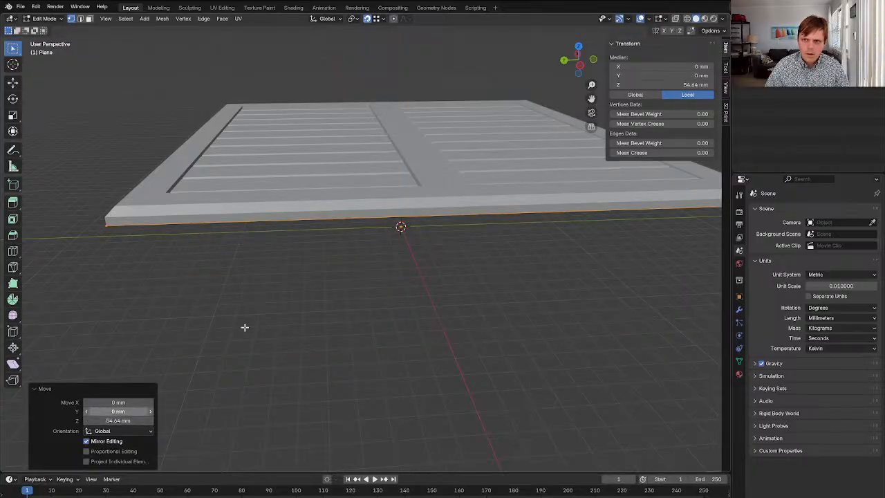
Set the plane geometry's median Z to 54.6 mm
{"action": "left_click", "coordinate": [692, 84]}
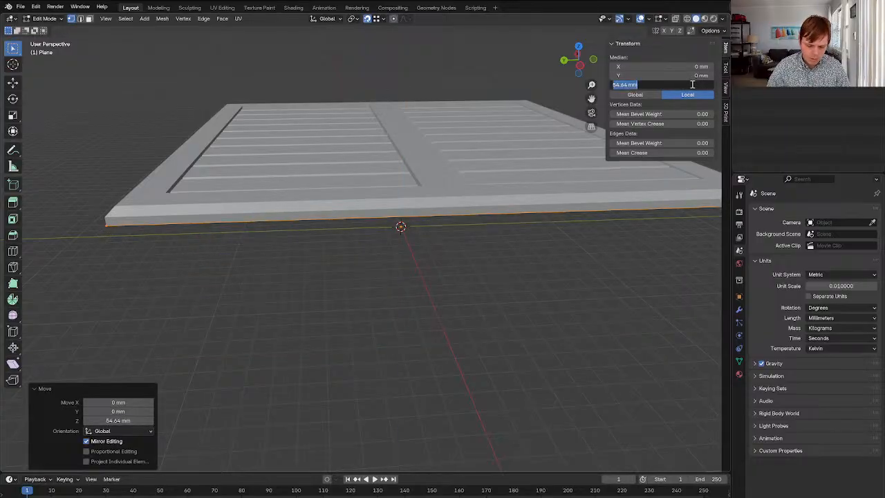
{"action": "type", "text": "54.6"}
{"action": "key", "text": "Return"}
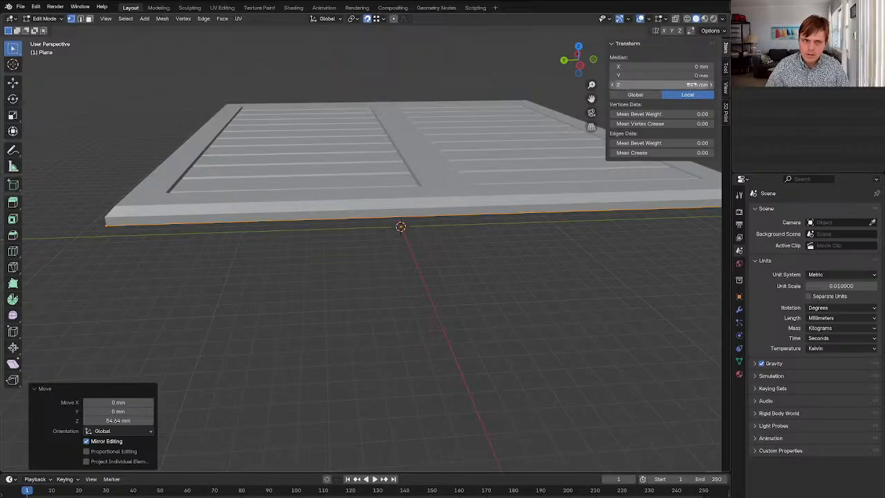
Set the plane geometry's median Z to 54 mm
{"action": "left_click", "coordinate": [653, 84]}
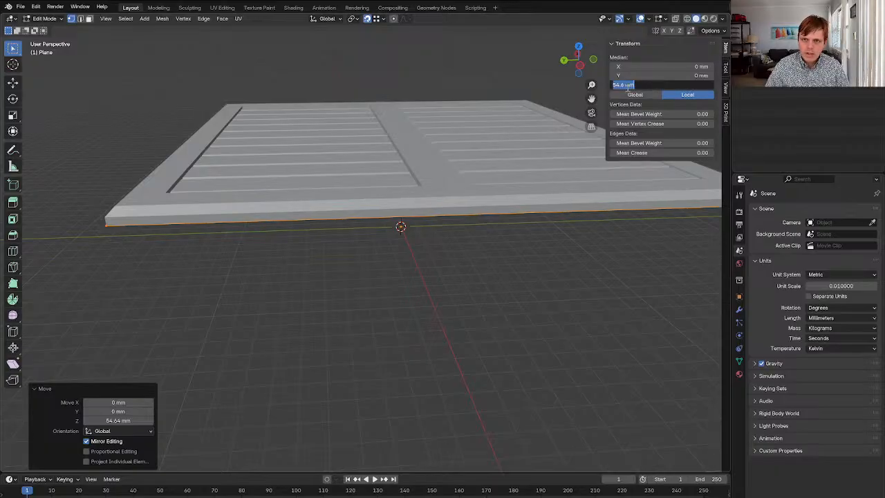
{"action": "left_click", "coordinate": [626, 86]}
{"action": "key", "text": "BackSpace"}
{"action": "key", "text": "BackSpace"}
{"action": "key", "text": "Return"}
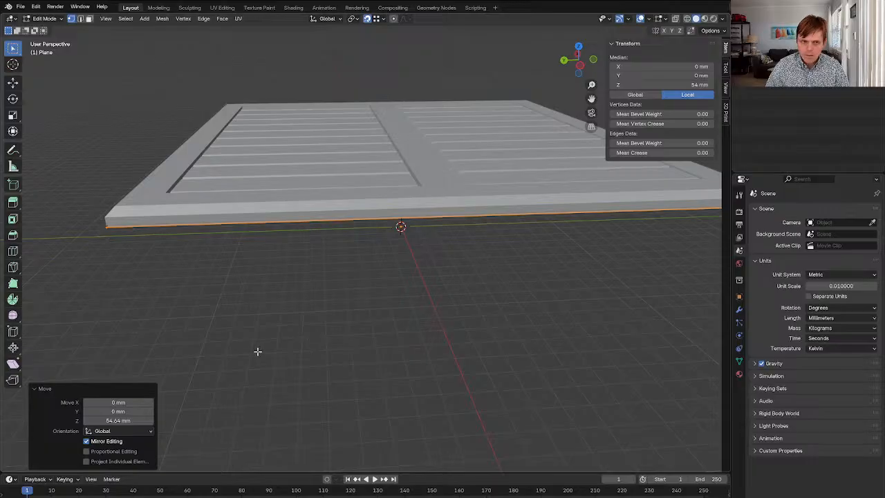
Extrude the plane upward by 7 mm along its normal to form the base slab
{"action": "middle_click_drag", "start_coordinate": [257, 353], "coordinate": [267, 278]}
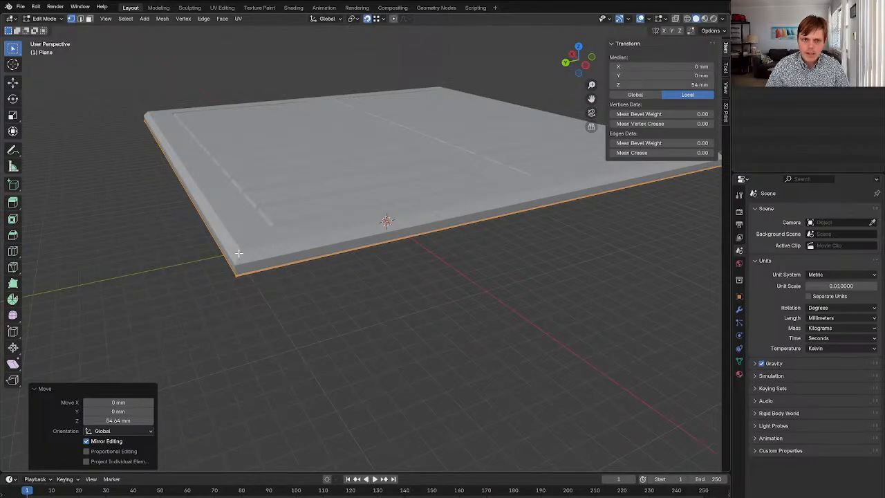
{"action": "key", "text": "e"}
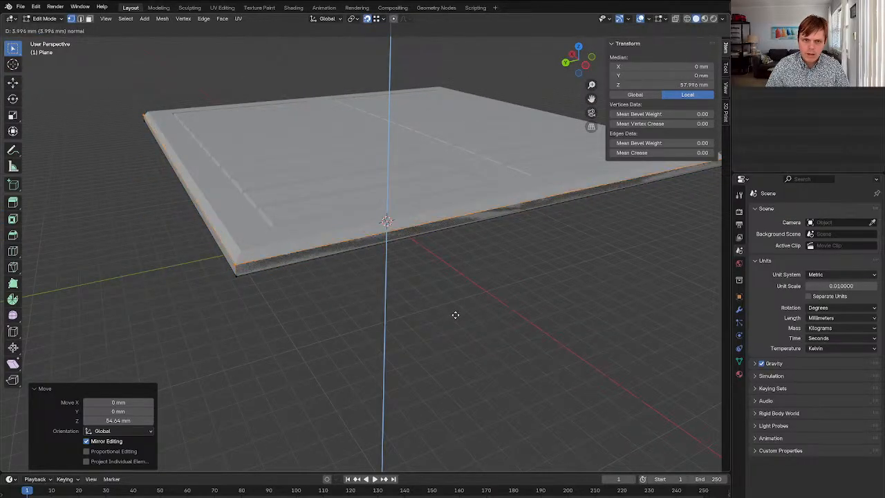
{"action": "type", "text": "2"}
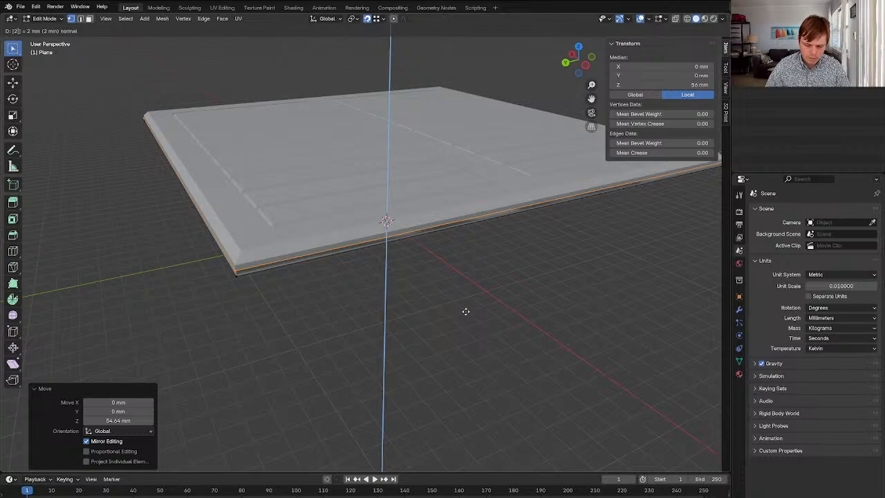
{"action": "key", "text": "BackSpace"}
{"action": "type", "text": "7"}
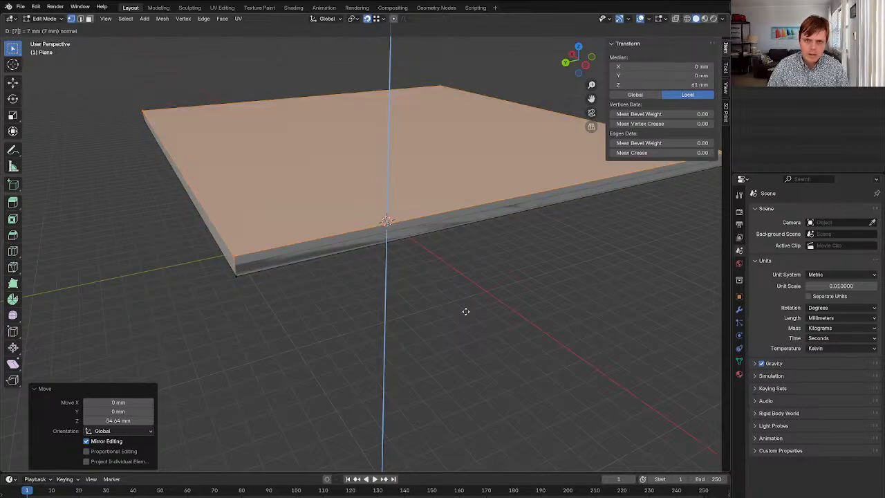
{"action": "key", "text": "BackSpace"}
{"action": "type", "text": "6"}
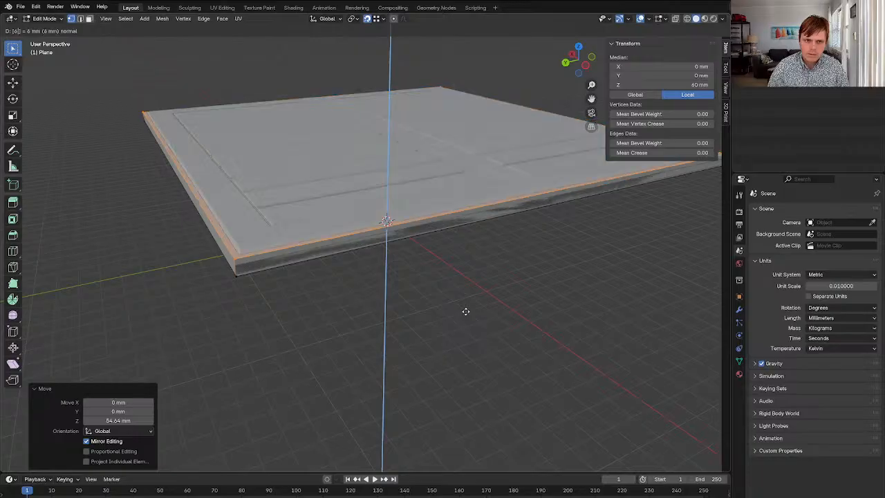
{"action": "key", "text": "Return"}
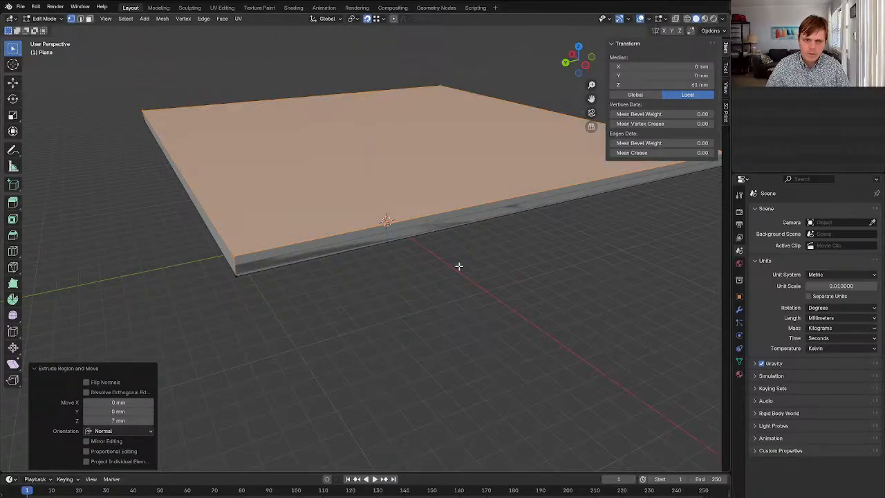
Lower the new slab's top face by 0.2 mm along the global Z axis
{"action": "type", "text": "gz"}
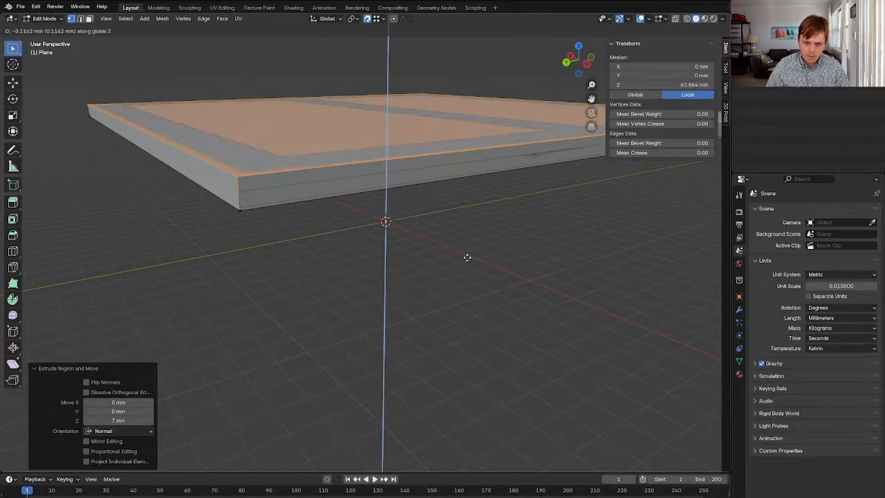
{"action": "type", "text": "-.2"}
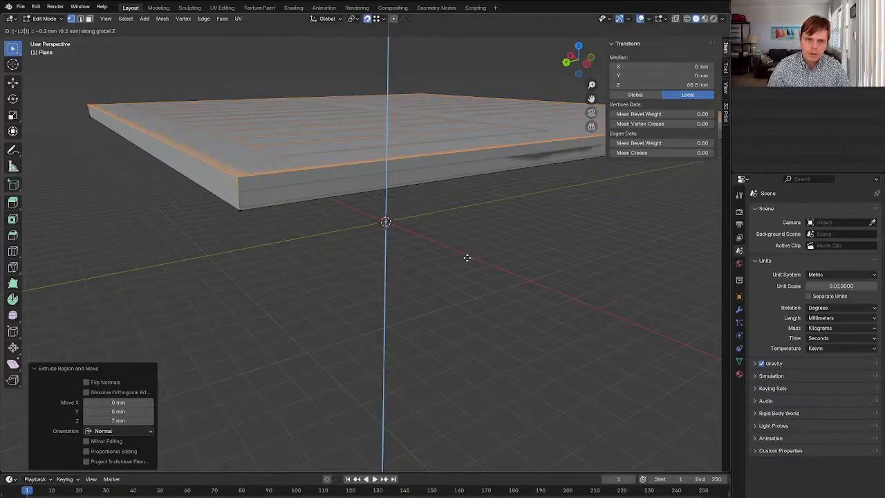
{"action": "key", "text": "Return"}
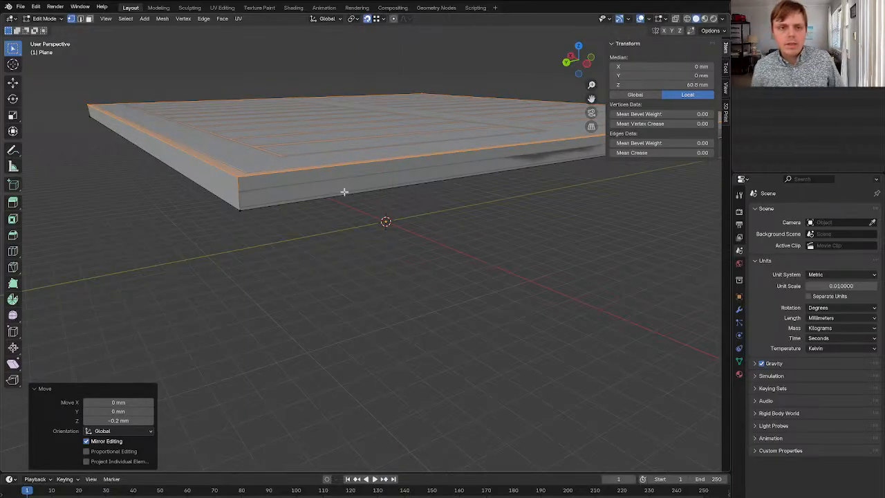
Bevel the slab's outer top edges with a 3 mm offset and a single segment
{"action": "left_click", "coordinate": [305, 183], "text": "alt"}
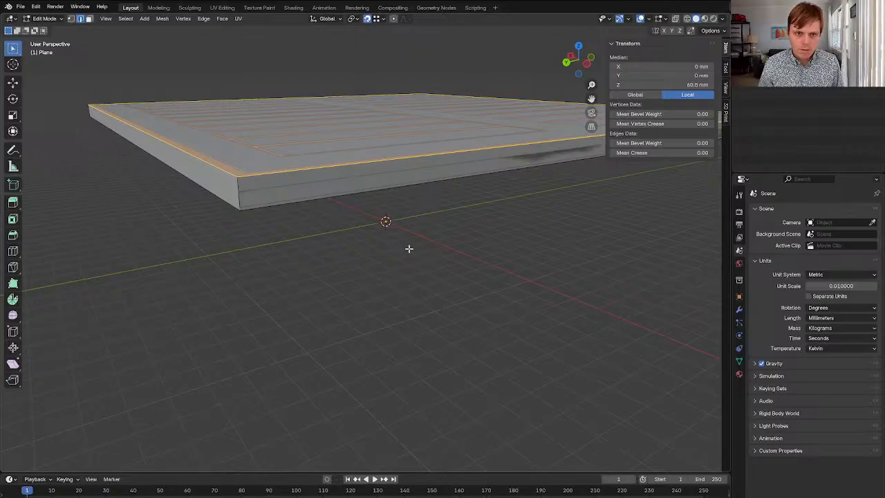
{"action": "key", "text": "ctrl+b"}
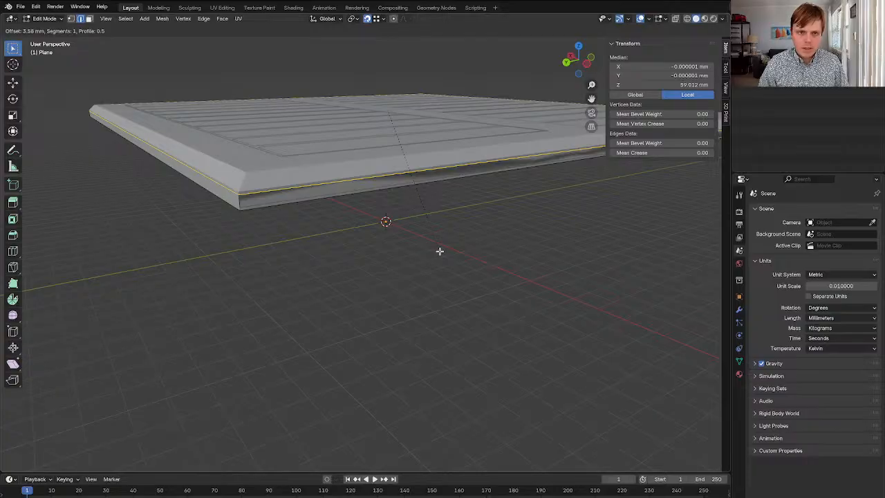
{"action": "key", "text": "3"}
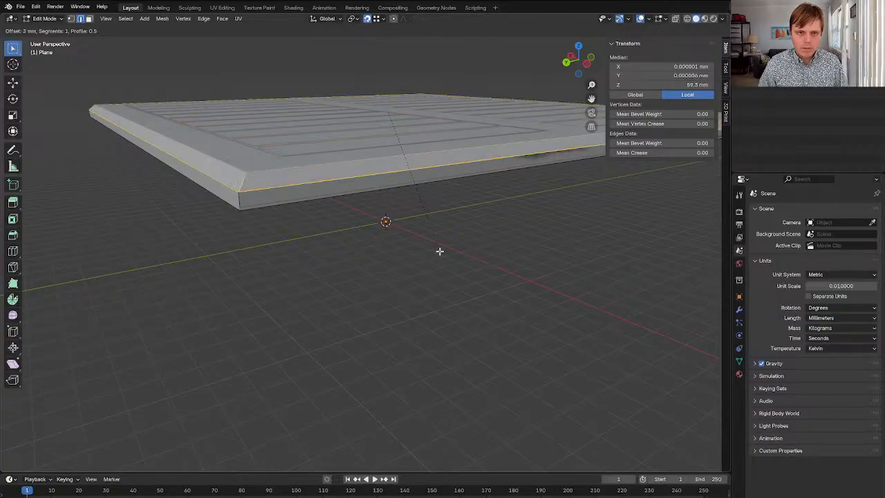
{"action": "key", "text": "Return"}
{"action": "middle_click_drag", "start_coordinate": [438, 251], "coordinate": [431, 280]}
{"action": "key", "text": "Tab"}
{"action": "key", "text": "Tab"}
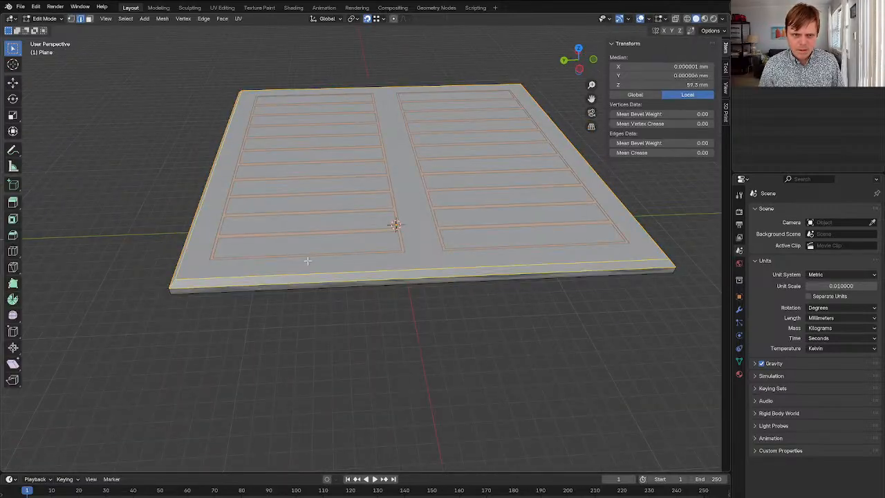
Add one centred loop cut along X across the new slab, splitting its top into two halves
{"action": "left_click", "coordinate": [277, 252]}
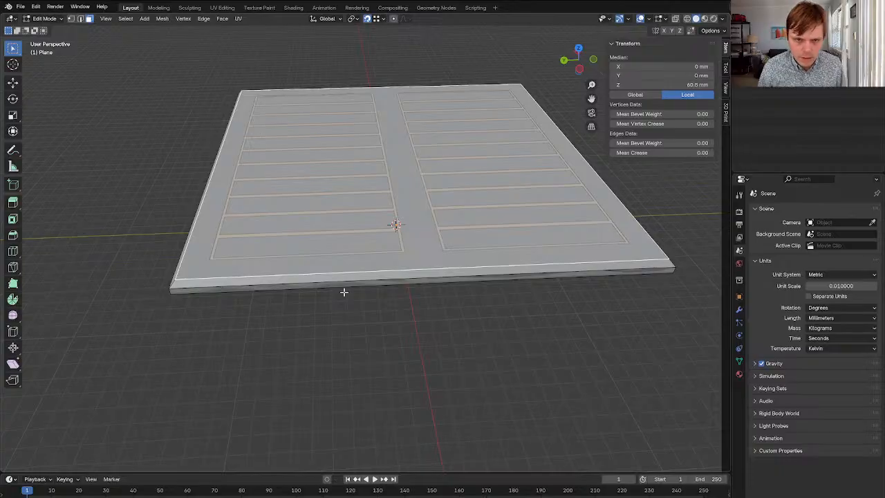
{"action": "key", "text": "2"}
{"action": "left_click", "coordinate": [413, 273], "text": "alt"}
{"action": "key", "text": "g"}
{"action": "key", "text": "g"}
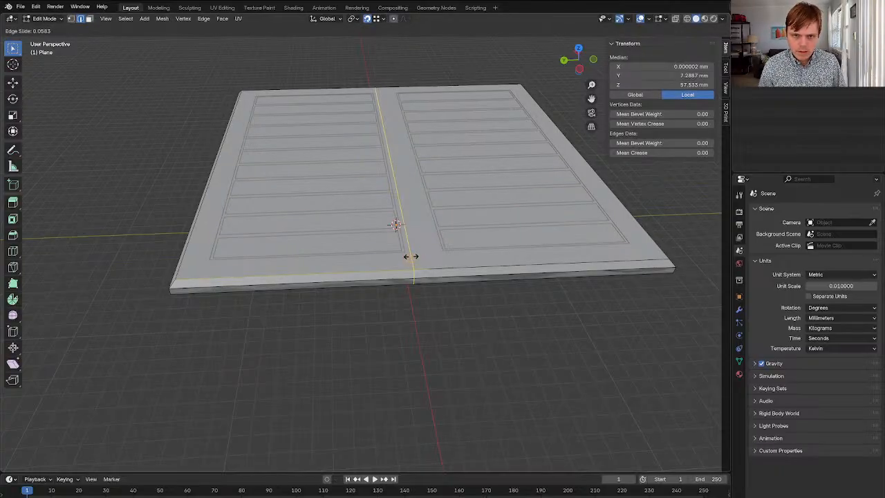
{"action": "left_click", "coordinate": [412, 257]}
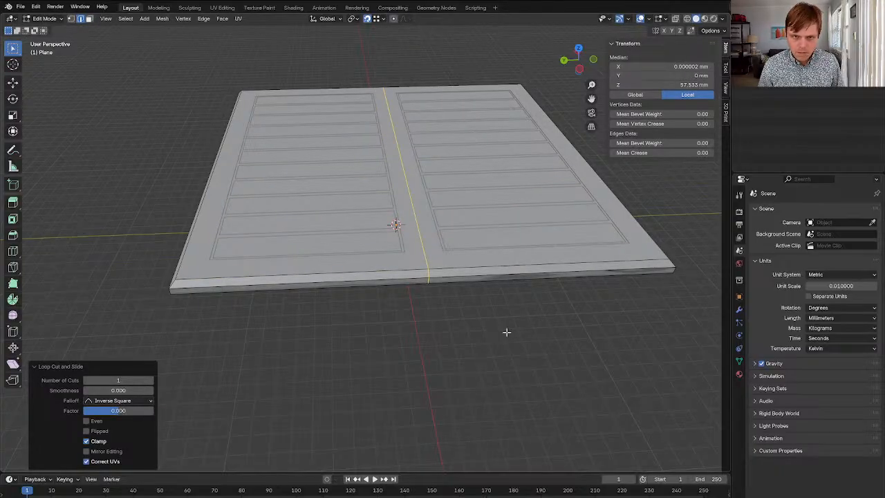
Inset the two top faces individually, trying thicknesses of 12 mm and 13 mm against the imported panel grooves
{"action": "middle_click_drag", "start_coordinate": [490, 330], "coordinate": [403, 303]}
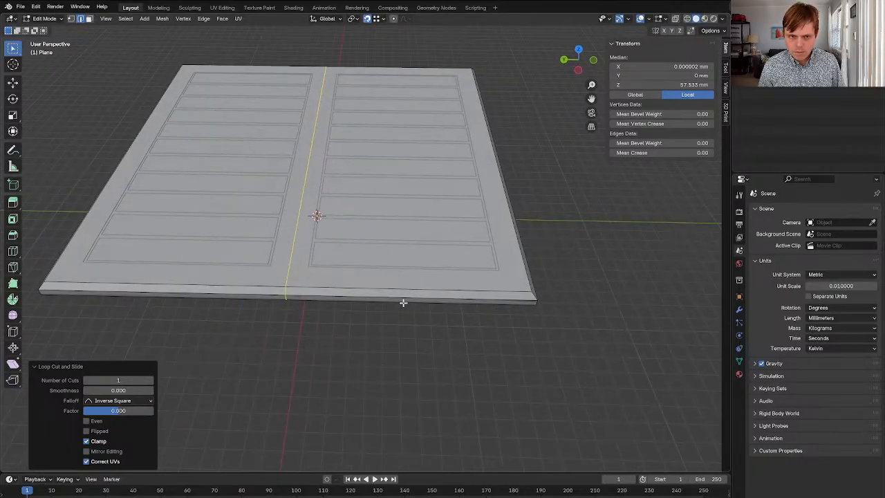
{"action": "key", "text": "alt+a"}
{"action": "key", "text": "a"}
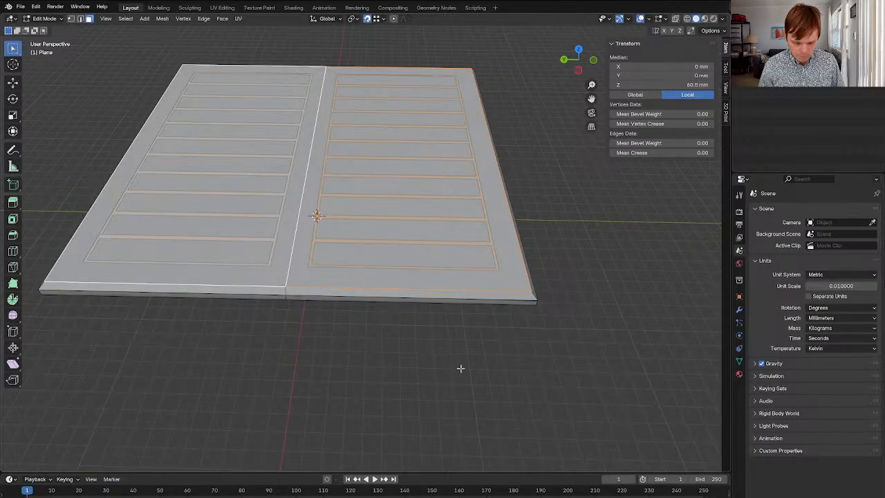
{"action": "key", "text": "i"}
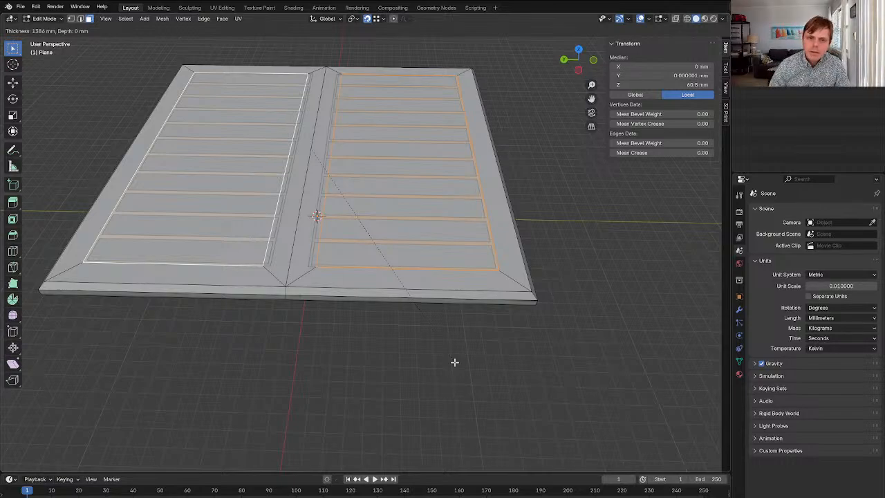
{"action": "type", "text": ".1"}
{"action": "key", "text": "BackSpace"}
{"action": "key", "text": "BackSpace"}
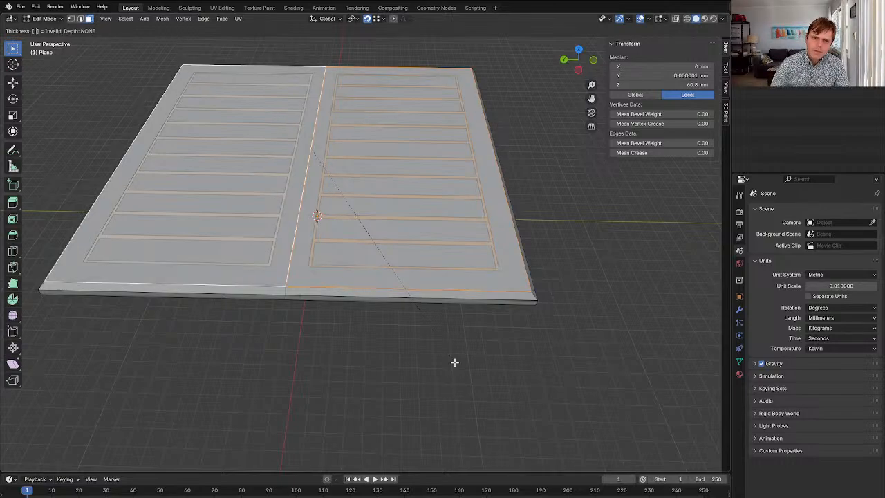
{"action": "type", "text": "2"}
{"action": "key", "text": "BackSpace"}
{"action": "type", "text": "4"}
{"action": "key", "text": "BackSpace"}
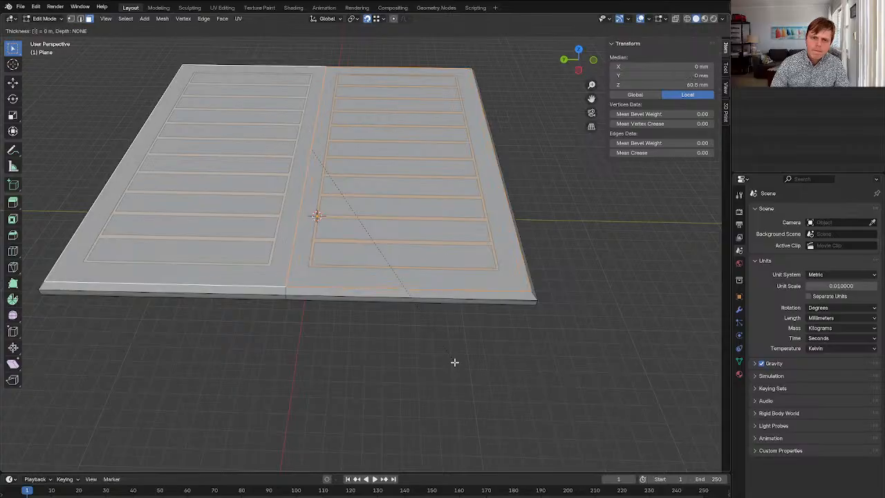
{"action": "type", "text": "8"}
{"action": "key", "text": "BackSpace"}
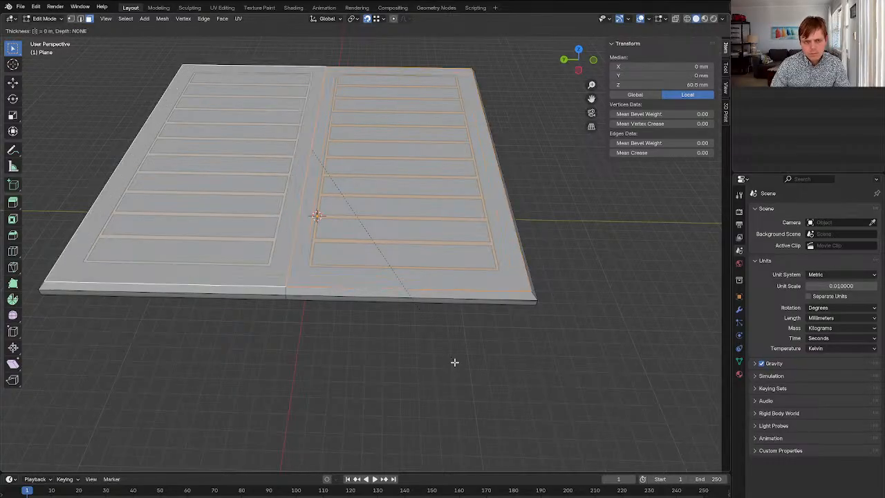
{"action": "type", "text": "11"}
{"action": "key", "text": "BackSpace"}
{"action": "type", "text": "2"}
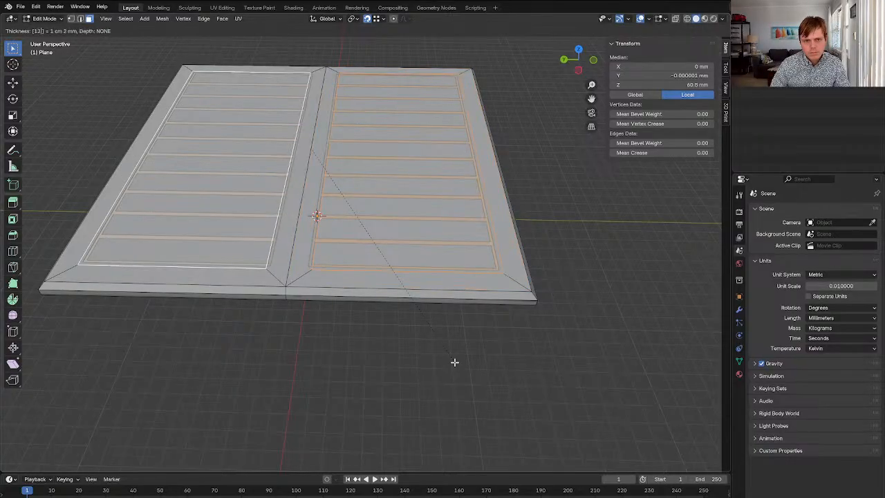
{"action": "key", "text": "BackSpace"}
{"action": "type", "text": "3"}
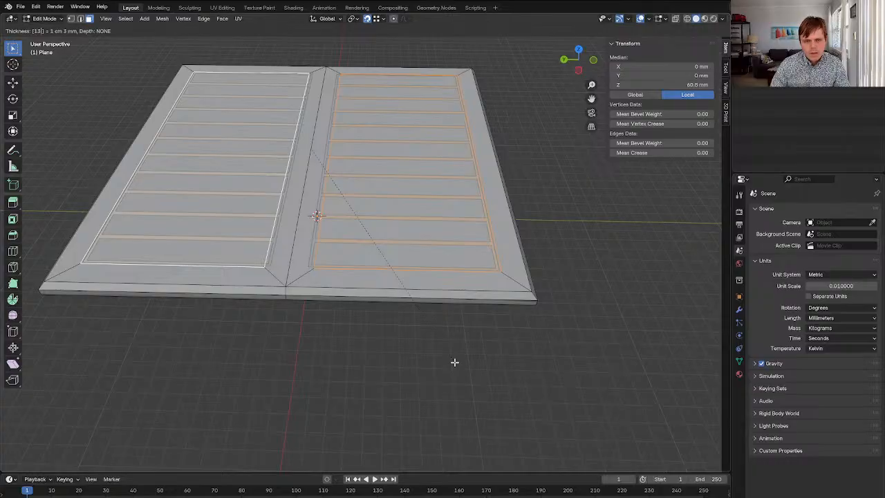
{"action": "key", "text": "BackSpace"}
{"action": "key", "text": "BackSpace"}
{"action": "key", "text": "BackSpace"}
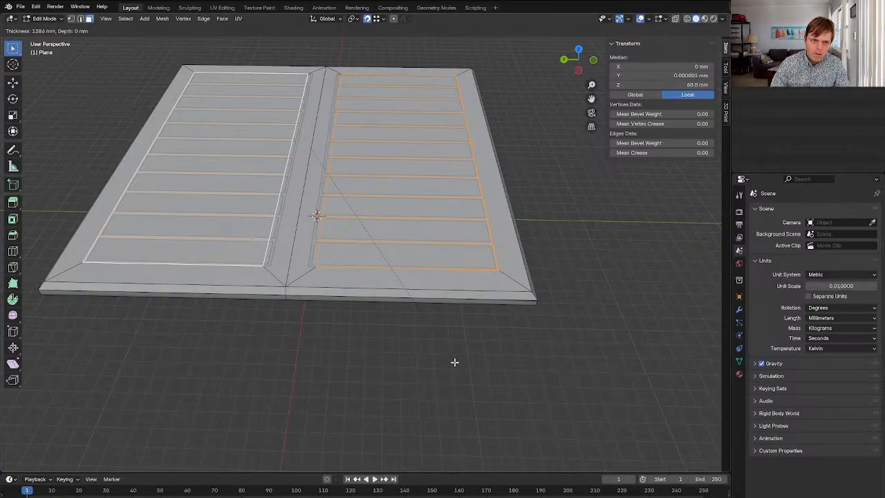
Set the inset thickness of the two top faces to 0.8 mm and return to Object Mode
{"action": "type", "text": ".4"}
{"action": "key", "text": "BackSpace"}
{"action": "key", "text": "BackSpace"}
{"action": "key", "text": "BackSpace"}
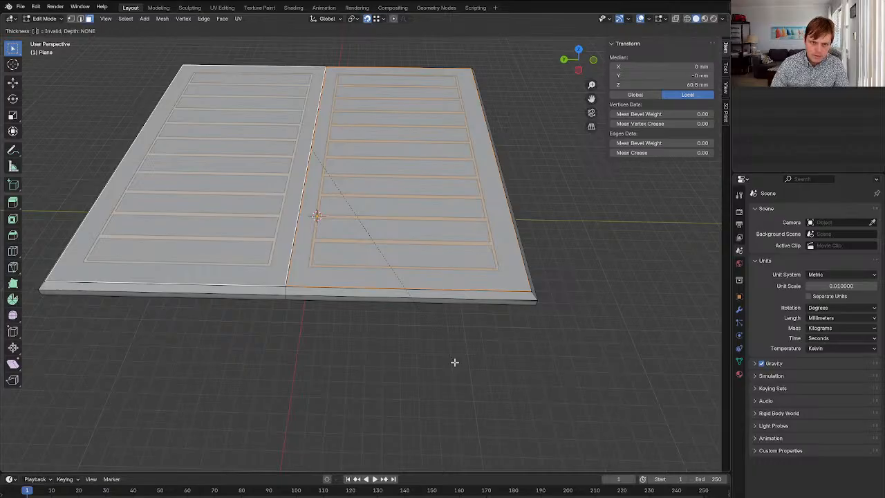
{"action": "type", "text": ".8"}
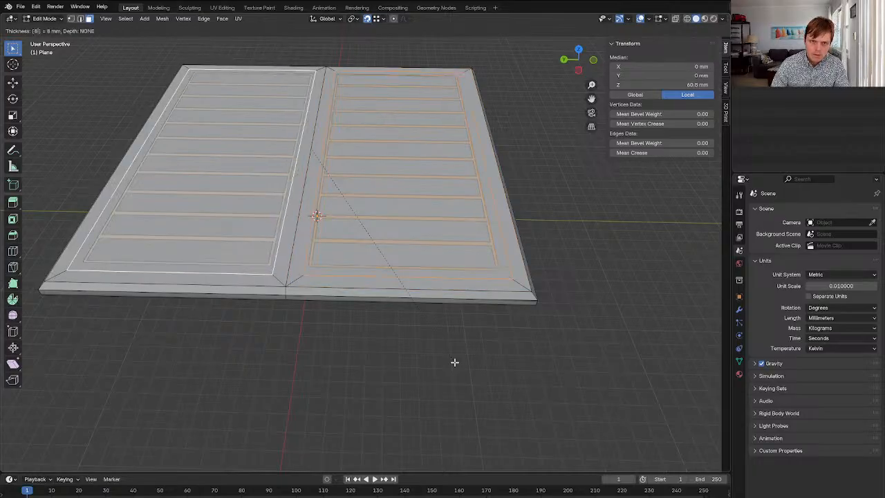
{"action": "key", "text": "Return"}
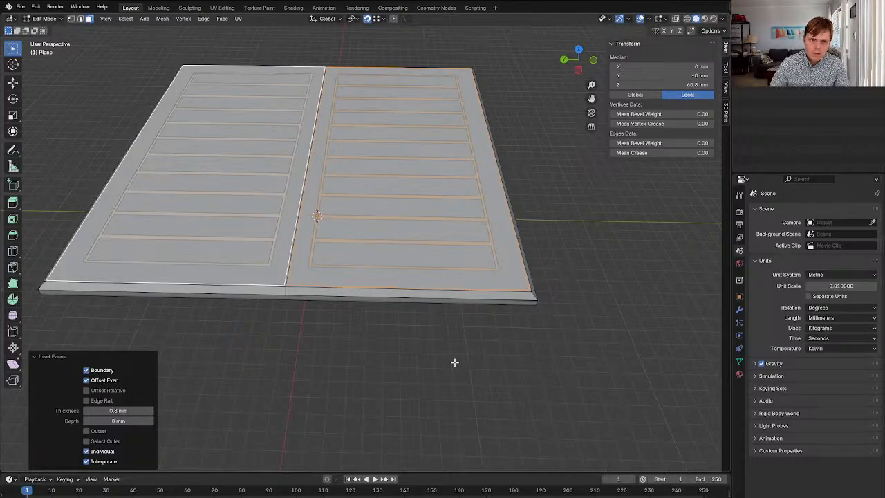
{"action": "scroll", "coordinate": [425, 270], "scroll_direction": "up", "scroll_amount": 3}
{"action": "mouse_move", "coordinate": [382, 302]}
{"action": "middle_mouse_down"}
{"action": "mouse_move", "coordinate": [410, 306]}
{"action": "mouse_move", "coordinate": [383, 307]}
{"action": "middle_mouse_up"}
{"action": "scroll", "coordinate": [381, 306], "scroll_direction": "up", "scroll_amount": 2}
{"action": "scroll", "coordinate": [381, 306], "scroll_direction": "down", "scroll_amount": 3}
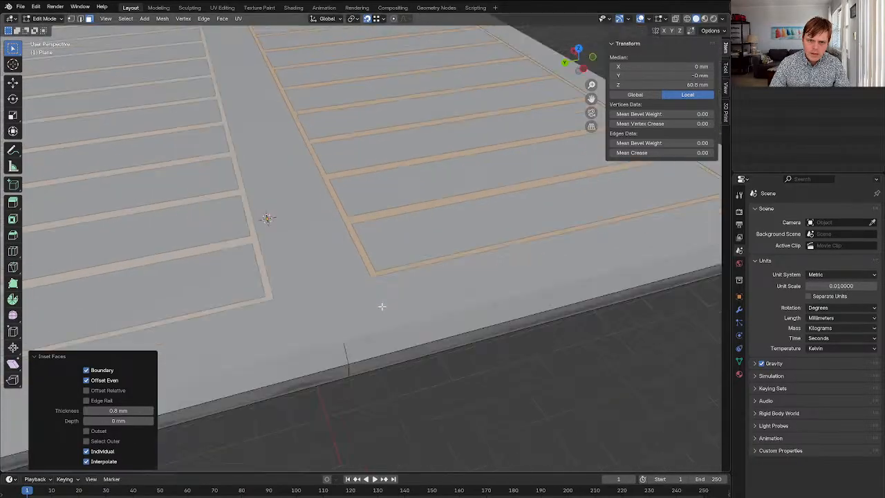
{"action": "key", "text": "Tab"}
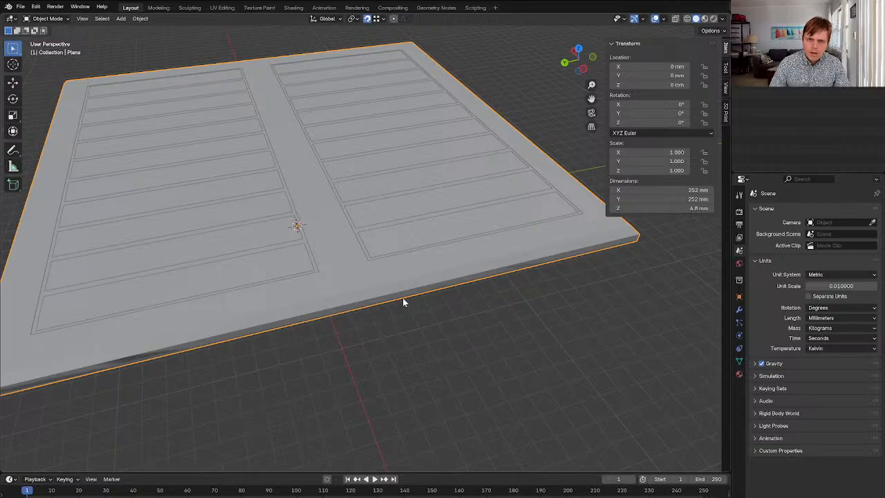
Set the scene's unit scale to 0.001
{"action": "left_click", "coordinate": [808, 285]}
{"action": "type", "text": "0.001"}
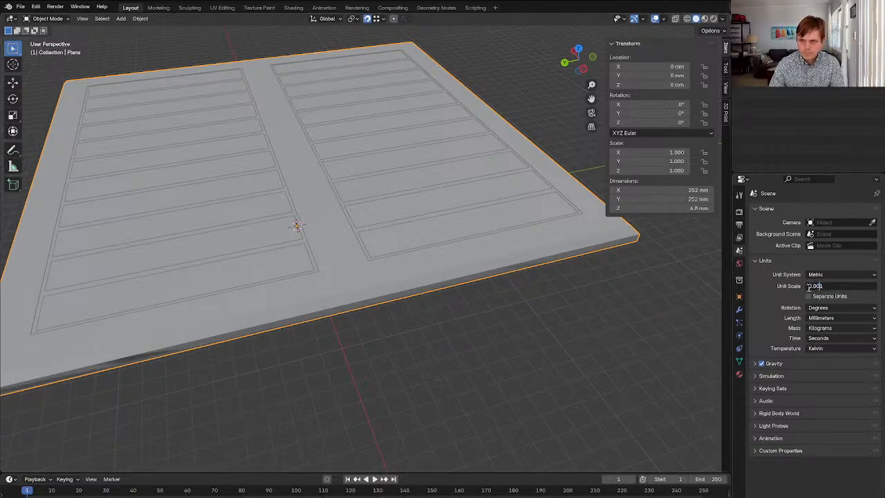
{"action": "key", "text": "Return"}
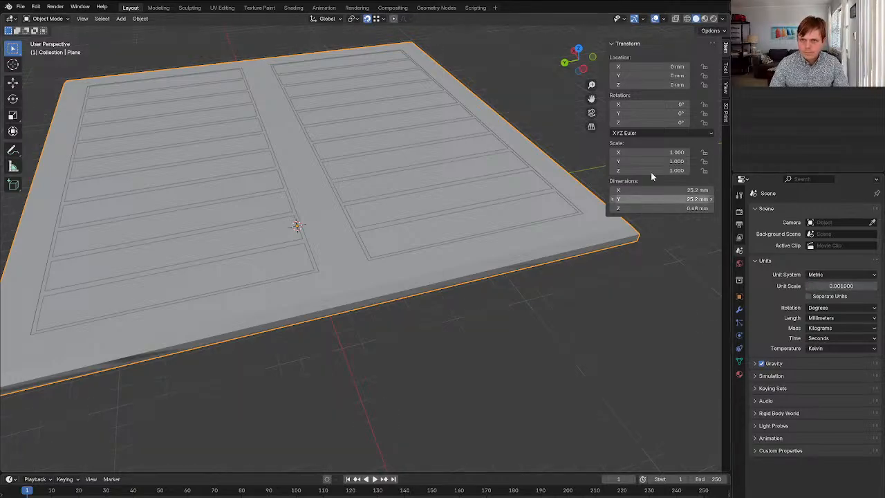
Set the viewport overlay's grid scale to 0.001
{"action": "left_click", "coordinate": [722, 18]}
{"action": "left_click", "coordinate": [664, 19]}
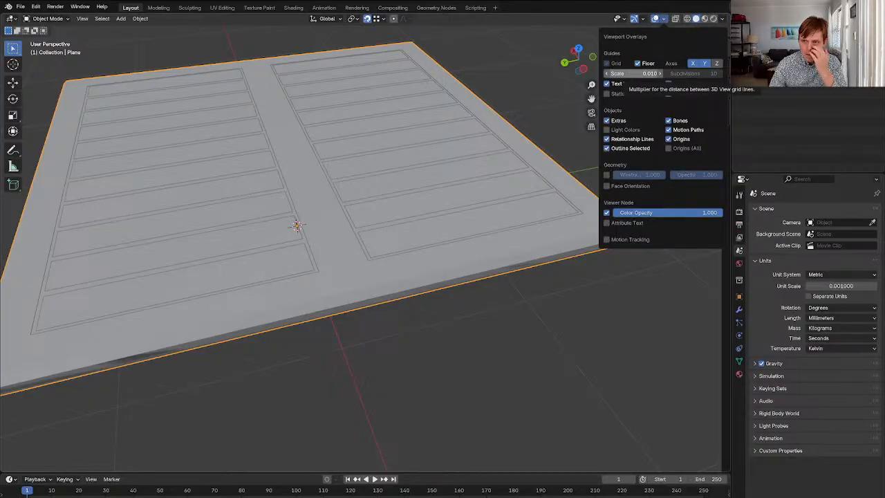
{"action": "left_click", "coordinate": [613, 72]}
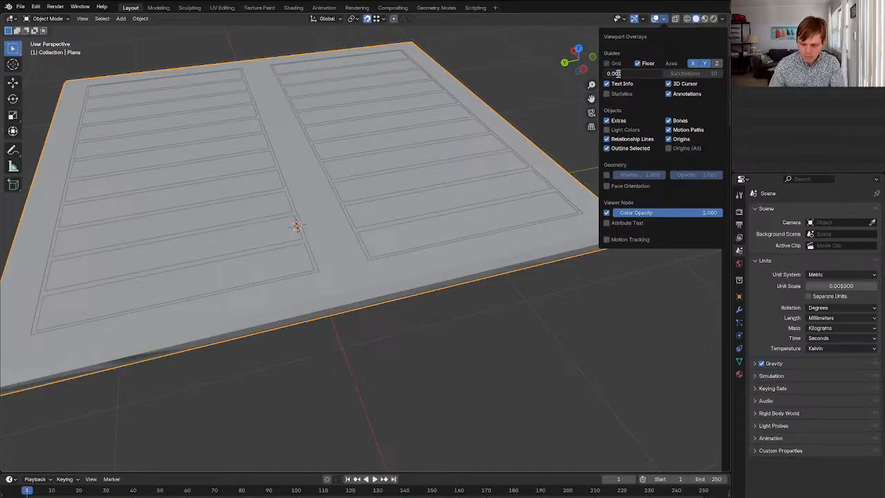
{"action": "key", "text": "Return"}
{"action": "key", "text": "n"}
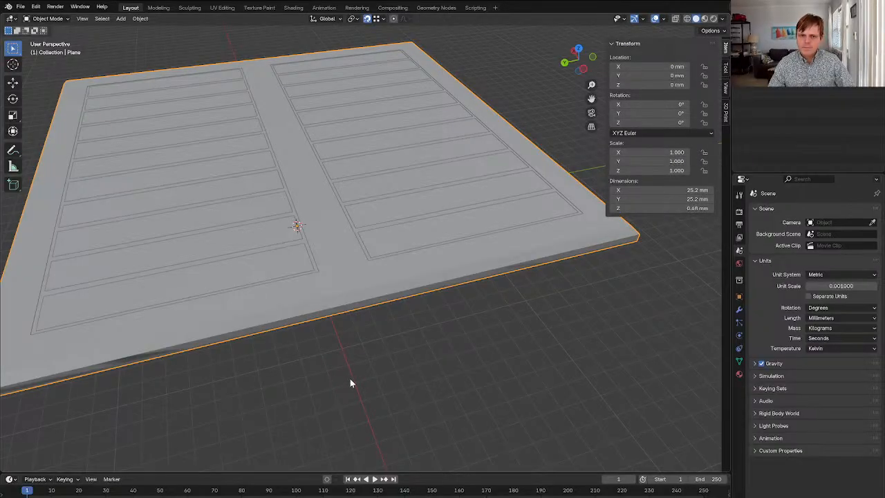
Examine the imported deckplate's dimensions, top surface and front edge
{"action": "left_click", "coordinate": [360, 279]}
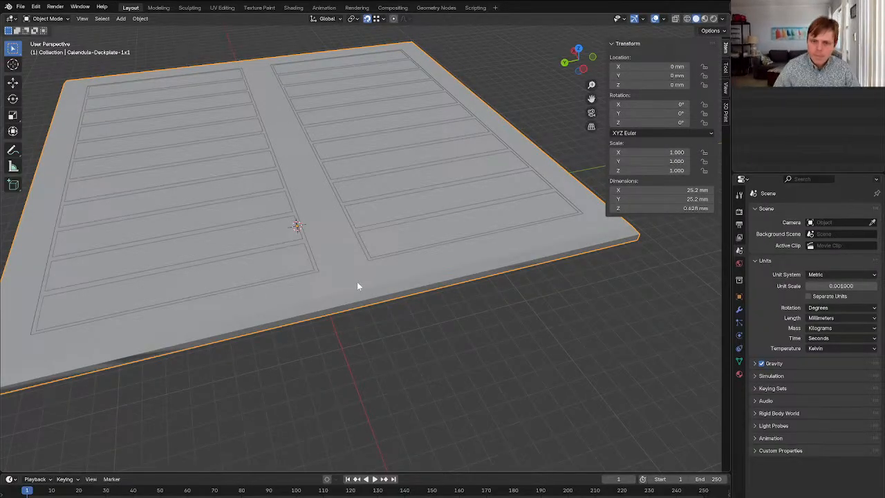
{"action": "scroll", "coordinate": [366, 298], "scroll_direction": "down", "scroll_amount": 3}
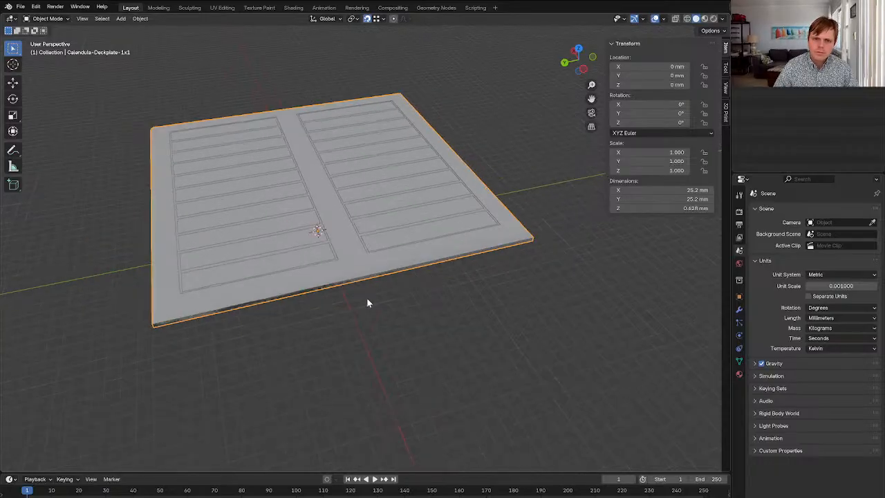
{"action": "scroll", "coordinate": [367, 298], "scroll_direction": "up", "scroll_amount": 3}
{"action": "key", "text": "Tab"}
{"action": "middle_click_drag", "start_coordinate": [367, 299], "coordinate": [318, 293]}
{"action": "key", "text": "Tab"}
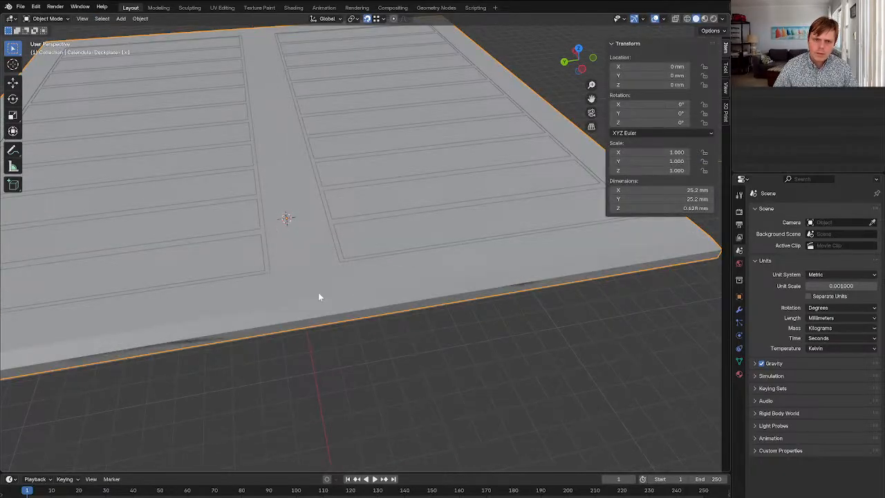
Try to dissolve the two inset top faces of the rebuilt slab in Edit Mode
{"action": "left_click", "coordinate": [327, 321]}
{"action": "key", "text": "Tab"}
{"action": "scroll", "coordinate": [332, 318], "scroll_direction": "down", "scroll_amount": 1}
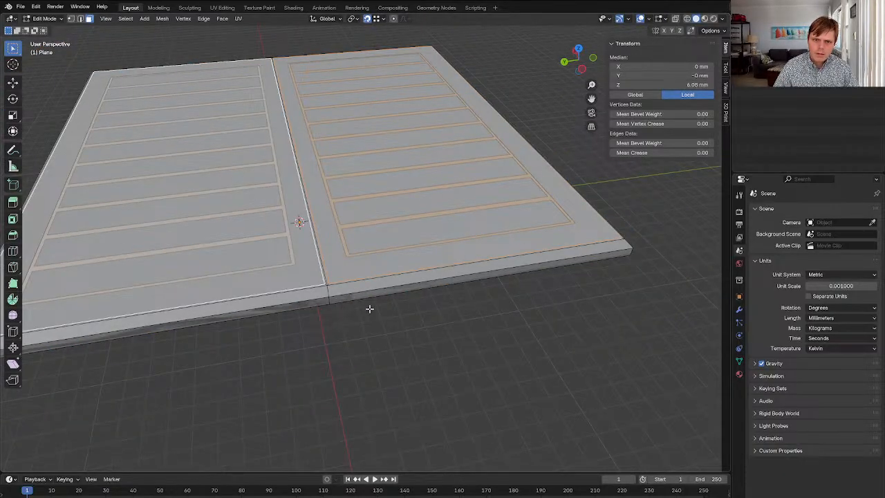
{"action": "key", "text": "ctrl+x"}
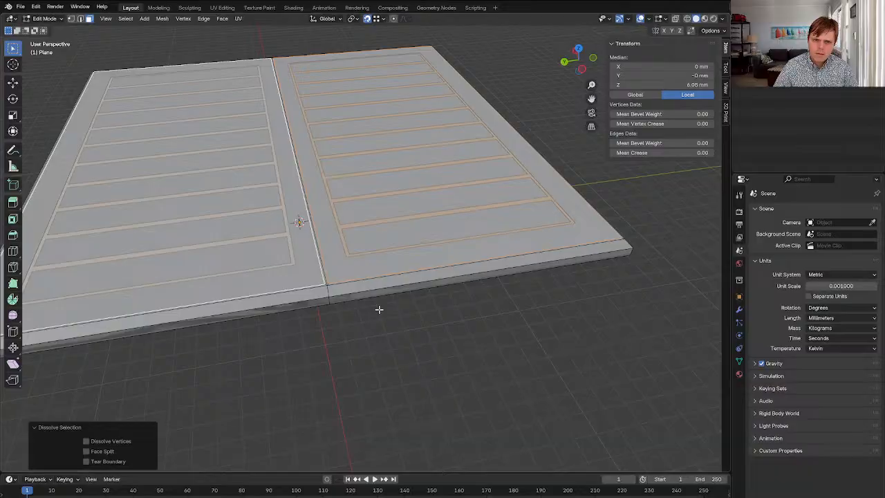
{"action": "key", "text": "Tab"}
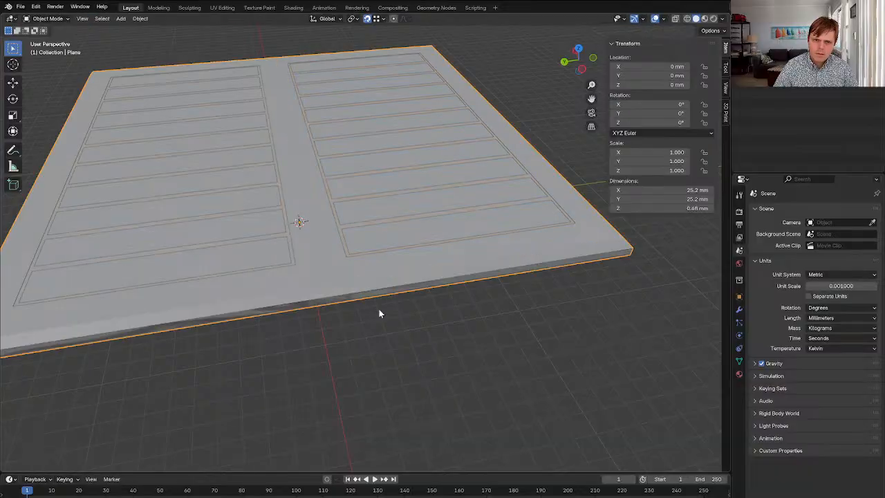
Compare the imported deckplate's mesh around the corner and edges with the rebuilt slab's, finishing with the rebuilt slab open in Edit Mode
{"action": "left_click", "coordinate": [379, 309]}
{"action": "key", "text": "Tab"}
{"action": "key", "text": "Tab"}
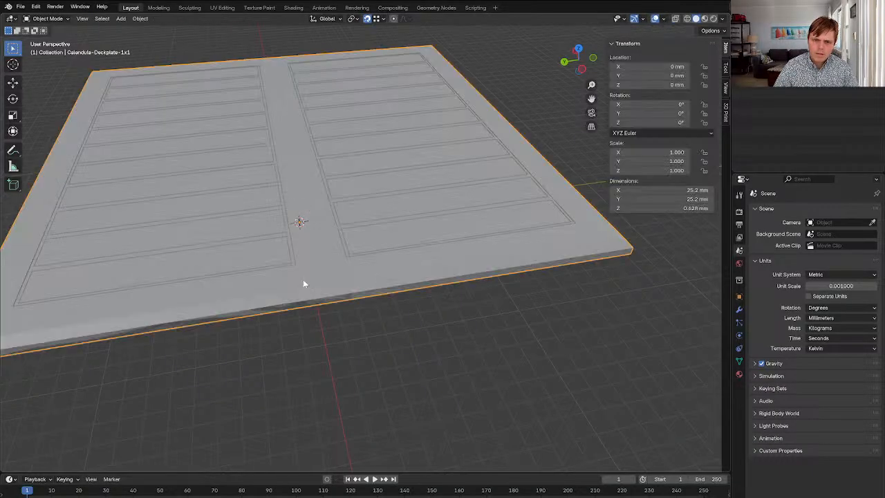
{"action": "middle_click_drag", "start_coordinate": [330, 314], "coordinate": [377, 286]}
{"action": "key", "text": "Tab"}
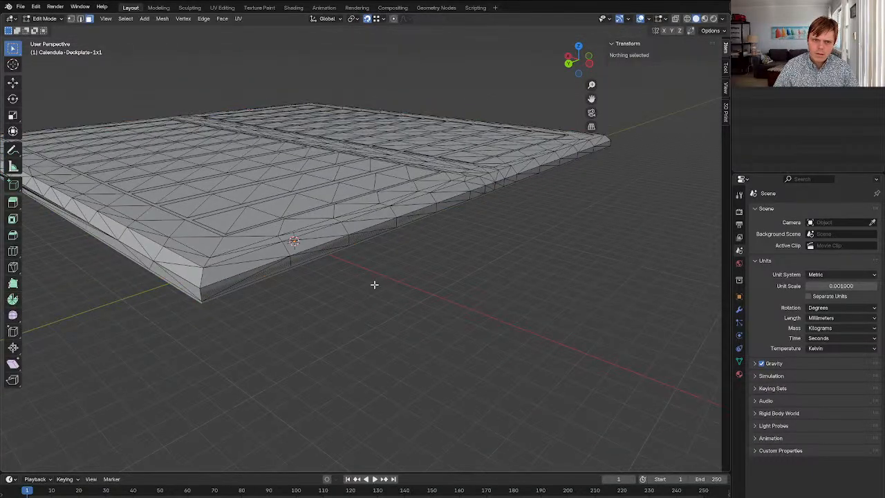
{"action": "key", "text": "Tab"}
{"action": "left_click", "coordinate": [211, 299]}
{"action": "key", "text": "Tab"}
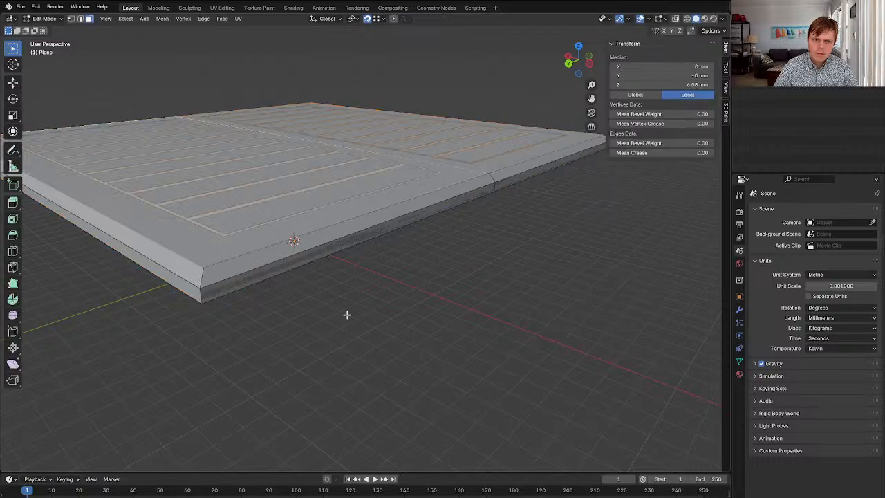
{"action": "middle_click_drag", "start_coordinate": [363, 299], "coordinate": [324, 318]}
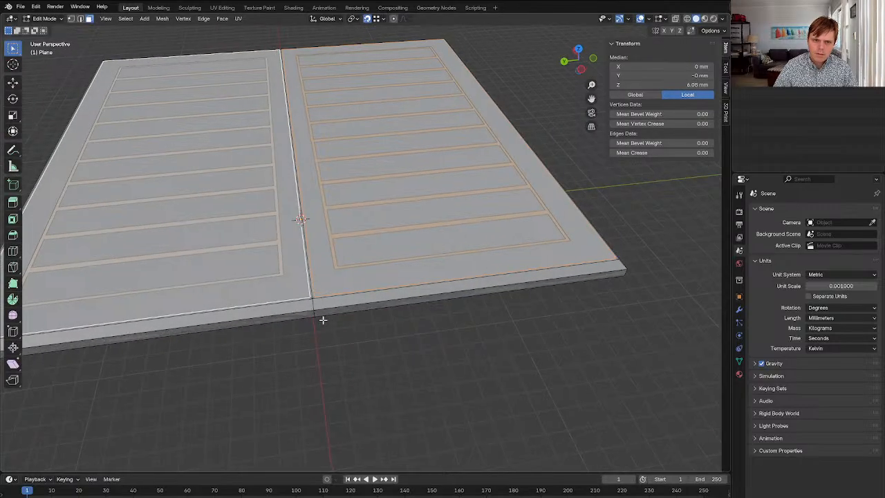
Try dissolving a single front inset edge on the slab's top, and undo the attempt
{"action": "key", "text": "2"}
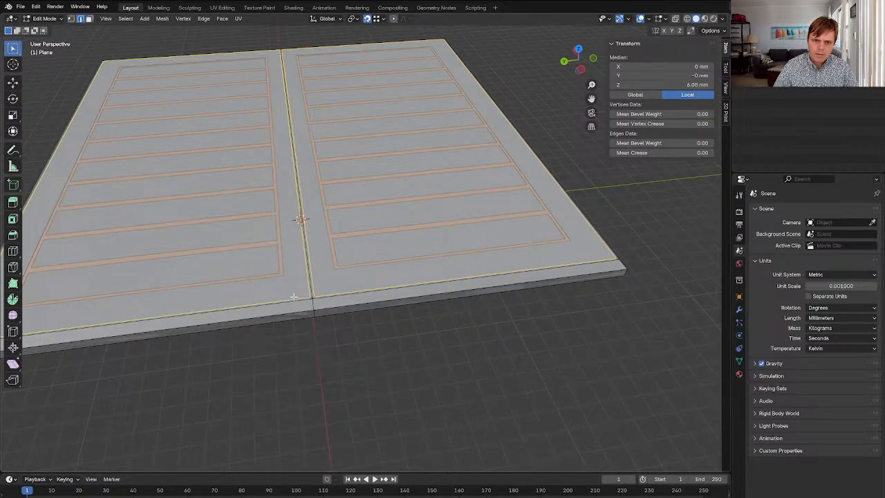
{"action": "left_click", "coordinate": [286, 300]}
{"action": "key", "text": "ctrl+x"}
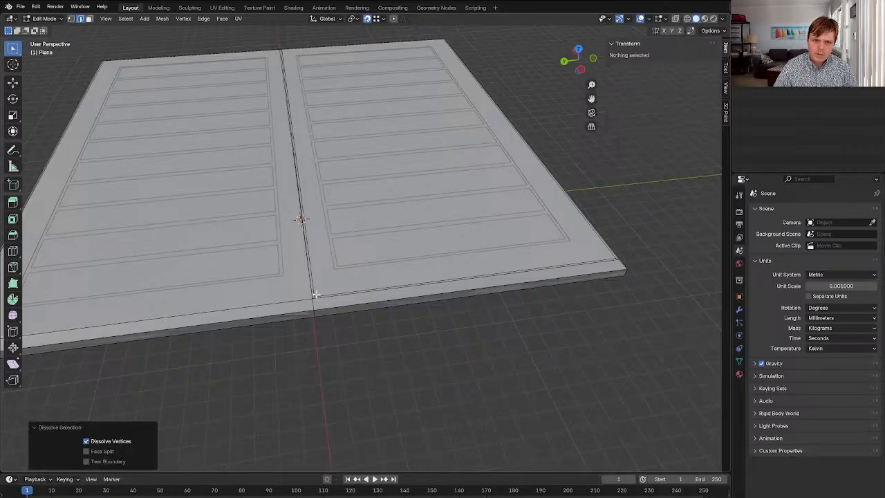
{"action": "left_click", "coordinate": [320, 296]}
{"action": "key", "text": "ctrl+z"}
{"action": "key", "text": "ctrl+z"}
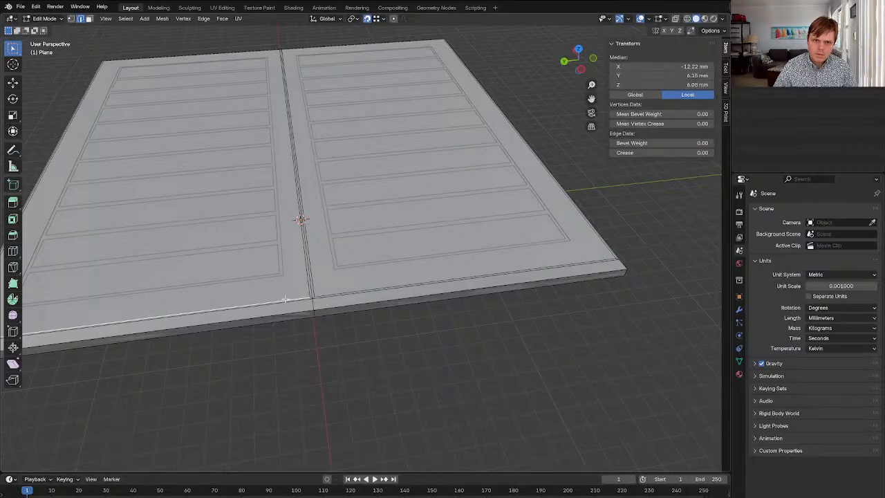
{"action": "key", "text": "ctrl+z"}
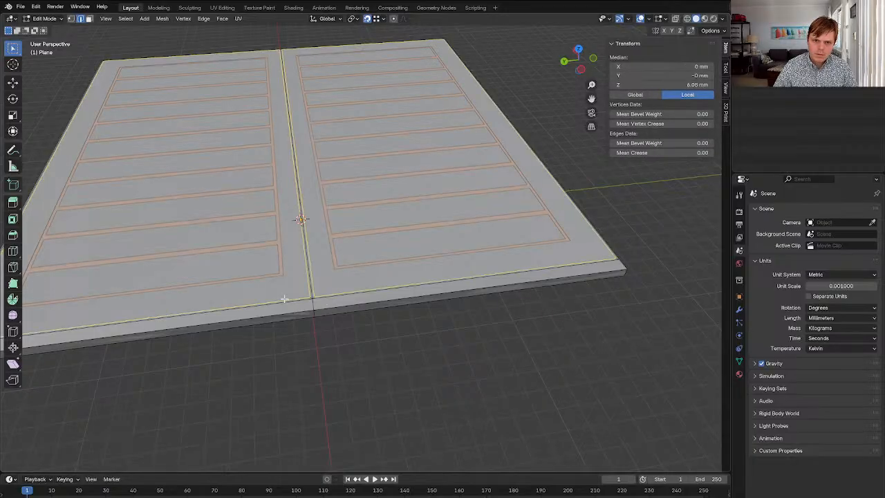
Dissolve the inset border edges of the top face on the slab's positive-Y half
{"action": "left_click", "coordinate": [284, 299]}
{"action": "key", "text": "3"}
{"action": "left_click", "coordinate": [278, 286]}
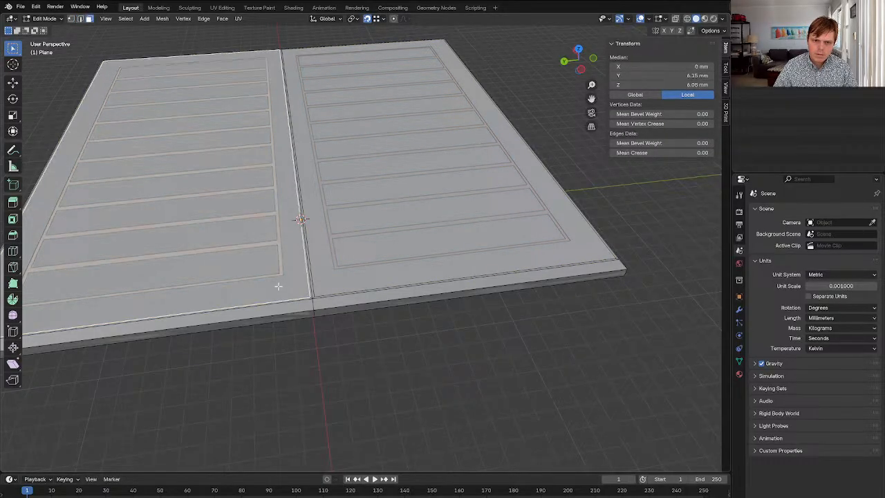
{"action": "key", "text": "2"}
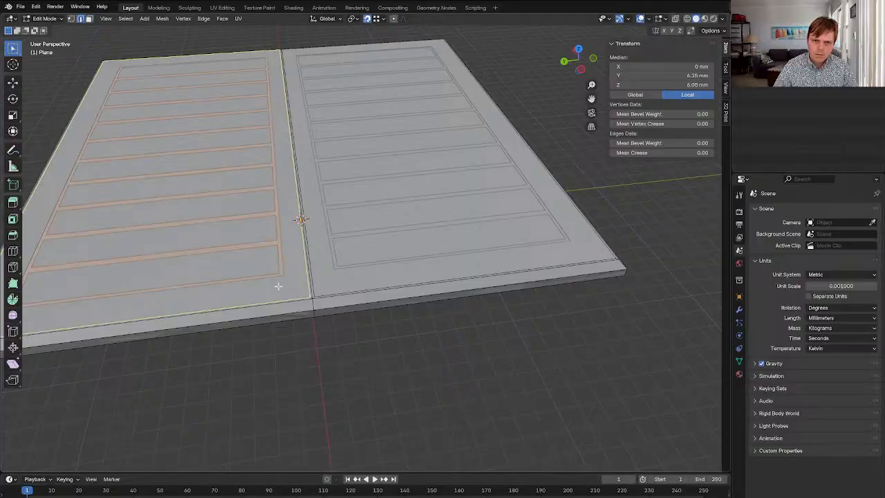
{"action": "key", "text": "ctrl+x"}
Dissolve the inset border edges of the top face on the slab's negative-Y half and clear the selection
{"action": "key", "text": "3"}
{"action": "left_click", "coordinate": [363, 275]}
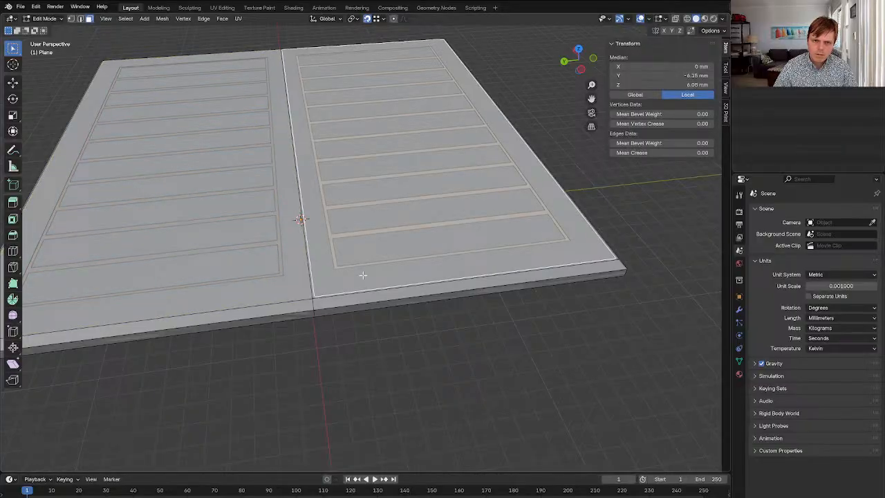
{"action": "key", "text": "2"}
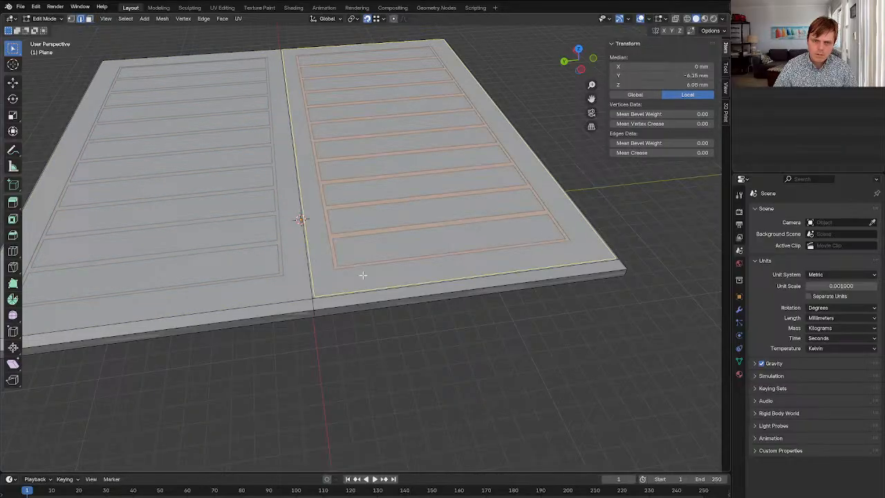
{"action": "key", "text": "ctrl+x"}
{"action": "left_click", "coordinate": [386, 342]}
{"action": "middle_click_drag", "start_coordinate": [385, 323], "coordinate": [437, 335], "text": "shift"}
Inspect the slab's two top faces and its underside
{"action": "key", "text": "3"}
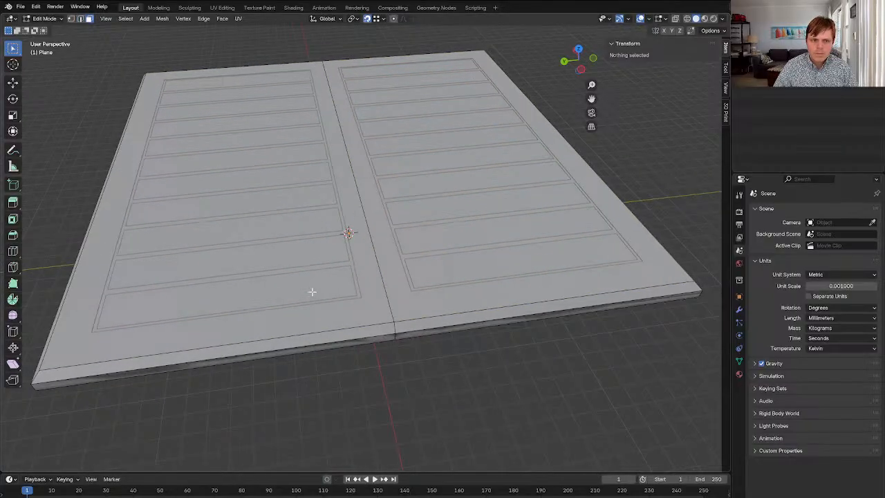
{"action": "left_click", "coordinate": [311, 292]}
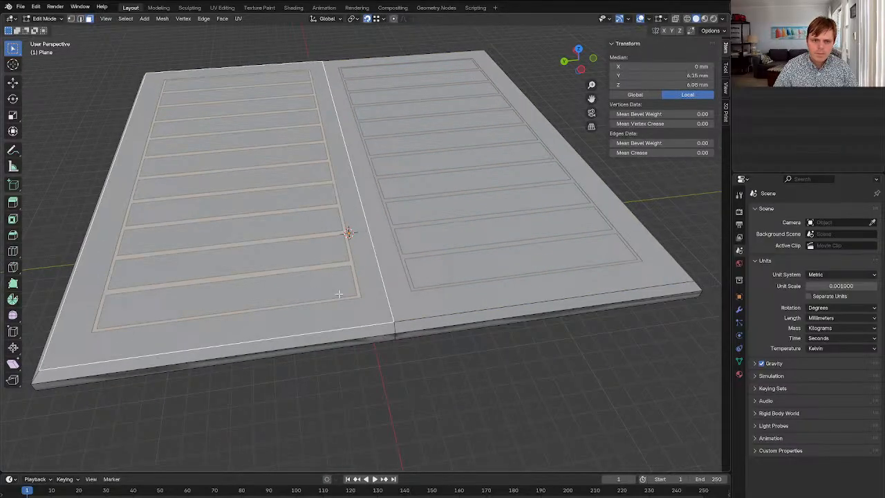
{"action": "mouse_move", "coordinate": [385, 306]}
{"action": "middle_mouse_down"}
{"action": "mouse_move", "coordinate": [389, 281]}
{"action": "mouse_move", "coordinate": [406, 281]}
{"action": "mouse_move", "coordinate": [396, 301]}
{"action": "middle_mouse_up"}
{"action": "left_click", "coordinate": [475, 219], "text": "shift"}
{"action": "mouse_move", "coordinate": [475, 218]}
{"action": "middle_mouse_down"}
{"action": "mouse_move", "coordinate": [456, 225]}
{"action": "mouse_move", "coordinate": [467, 208]}
{"action": "middle_mouse_up"}
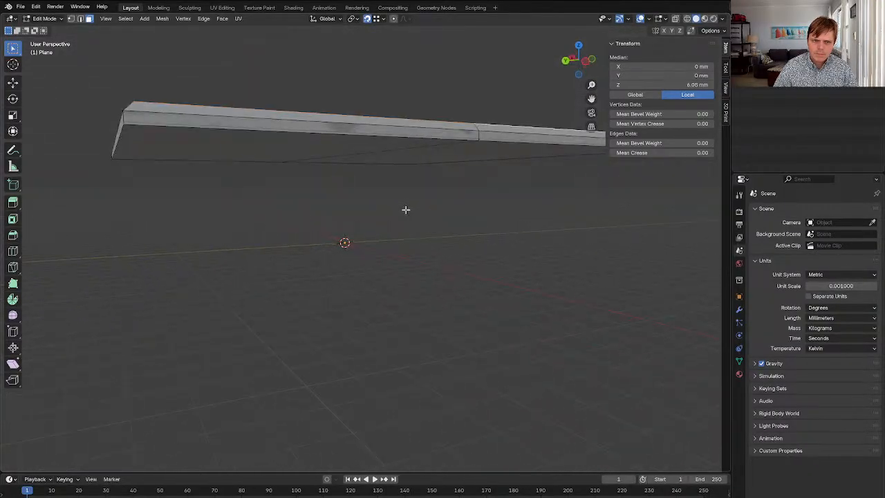
{"action": "left_click", "coordinate": [257, 153]}
{"action": "middle_click_drag", "start_coordinate": [309, 177], "coordinate": [296, 238]}
{"action": "left_click", "coordinate": [297, 239]}
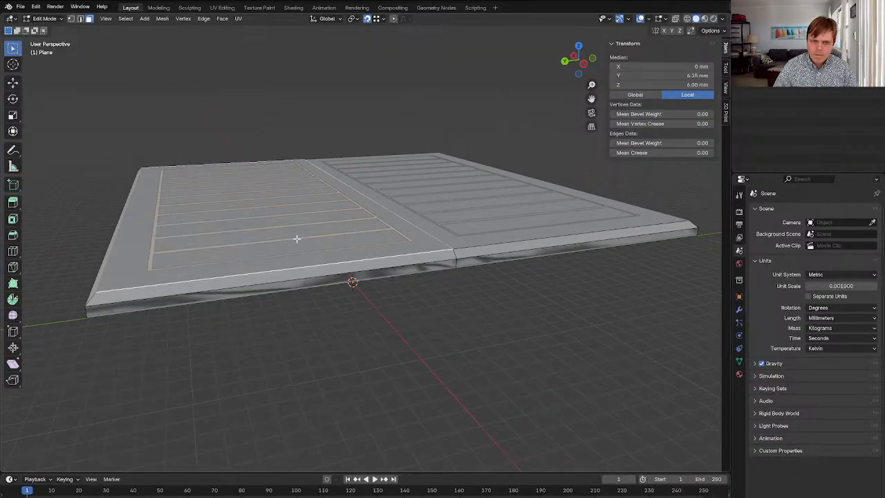
Check the slab's upper front corner vertex and the adjoining upper front edge loop
{"action": "key", "text": "1"}
{"action": "left_click", "coordinate": [99, 290]}
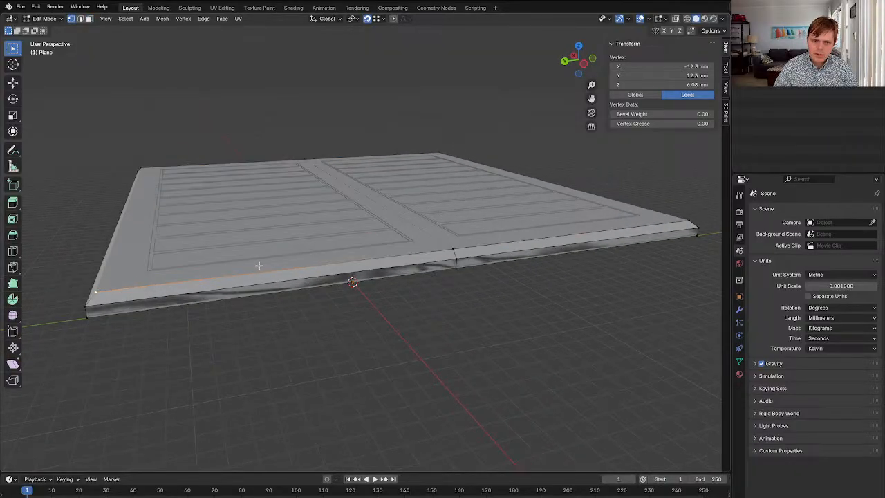
{"action": "key", "text": "2"}
{"action": "left_click", "coordinate": [226, 274], "text": "alt"}
{"action": "left_click", "coordinate": [127, 290], "text": "alt"}
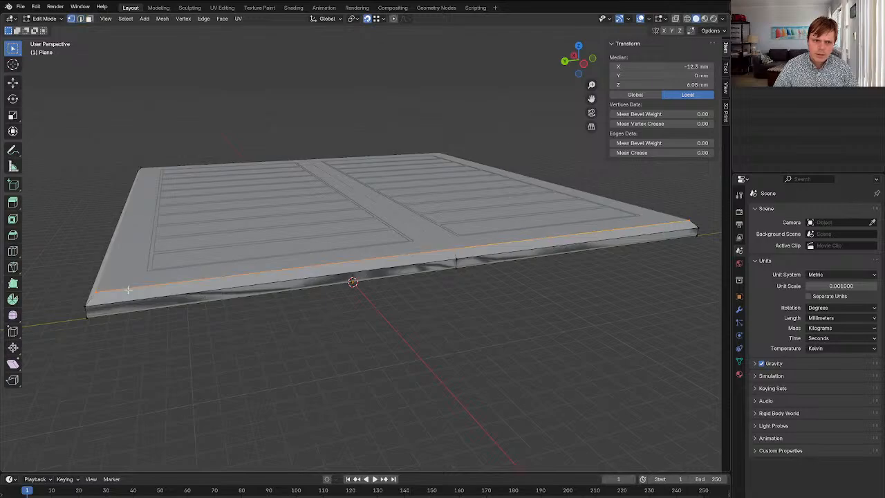
{"action": "key", "text": "1"}
{"action": "left_click", "coordinate": [100, 291]}
Delete all of the slab's top and side faces, keeping only the two underside faces
{"action": "middle_click_drag", "start_coordinate": [277, 280], "coordinate": [303, 226]}
{"action": "key", "text": "3"}
{"action": "left_click", "coordinate": [287, 194]}
{"action": "left_click", "coordinate": [429, 216], "text": "shift"}
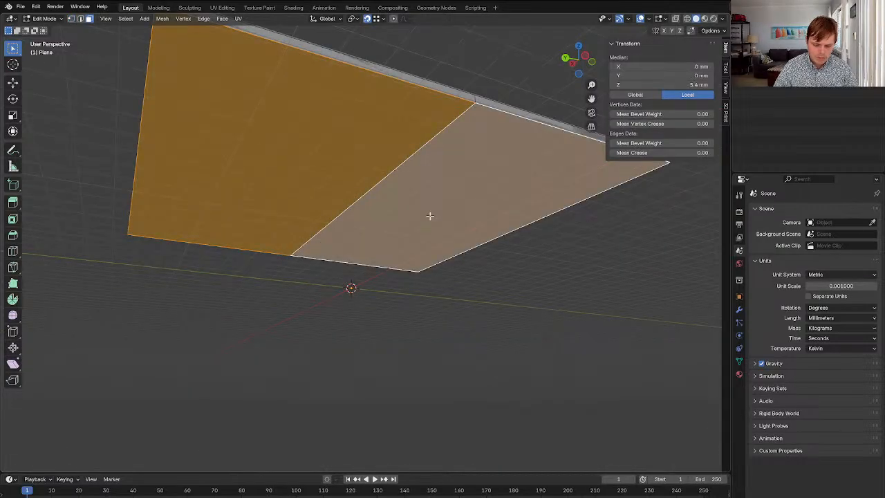
{"action": "key", "text": "f"}
{"action": "key", "text": "i"}
{"action": "key", "text": "i"}
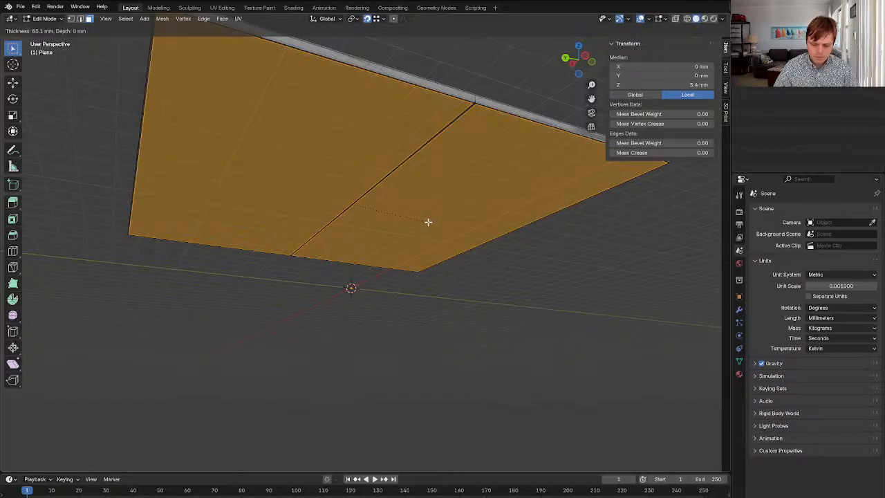
{"action": "key", "text": "Escape"}
{"action": "key", "text": "alt+a"}
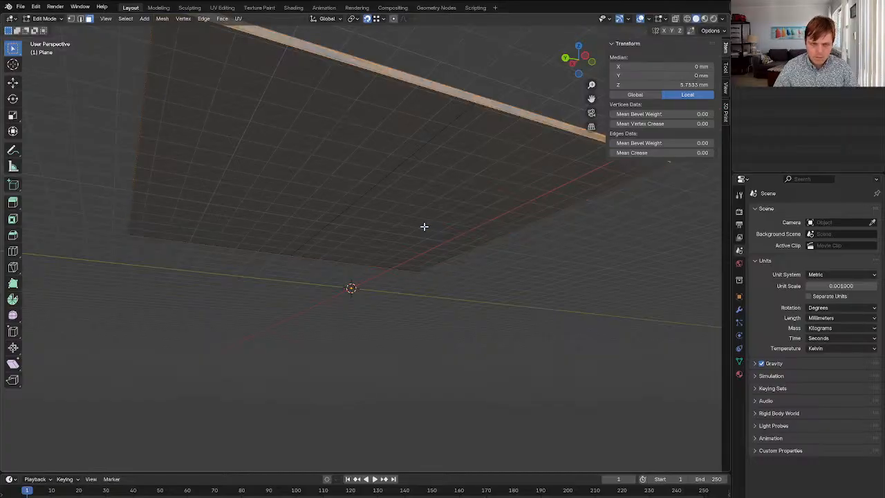
{"action": "middle_click_drag", "start_coordinate": [424, 228], "coordinate": [293, 257]}
Select the two remaining underside faces and extrude them -0.2 mm along their normal
{"action": "left_click", "coordinate": [248, 241]}
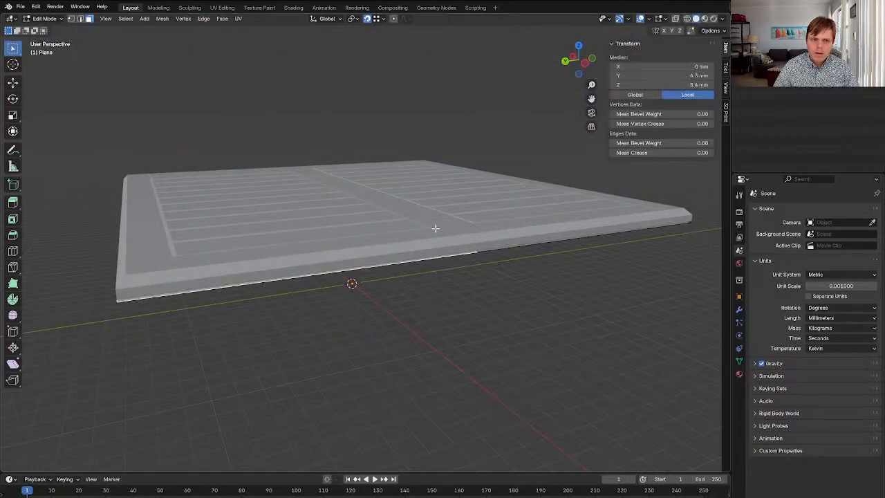
{"action": "left_click", "coordinate": [451, 226], "text": "shift"}
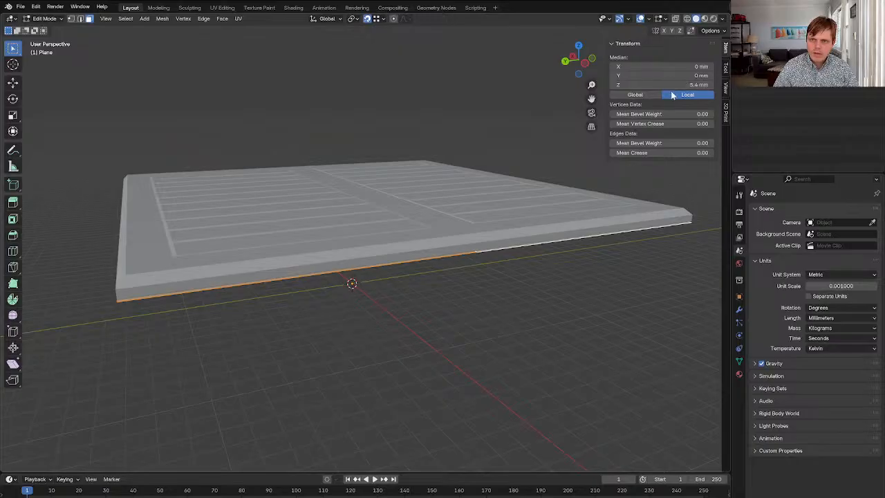
{"action": "key", "text": "g"}
{"action": "key", "text": "z"}
{"action": "key", "text": "z"}
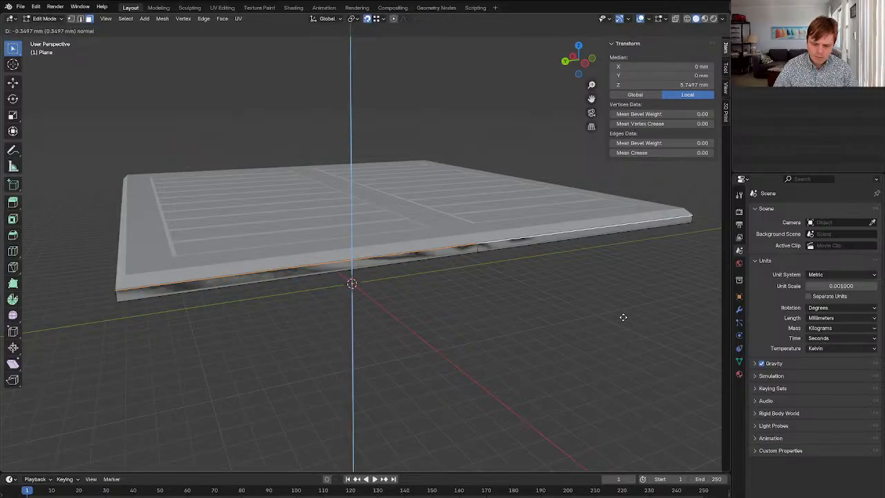
{"action": "type", "text": "1"}
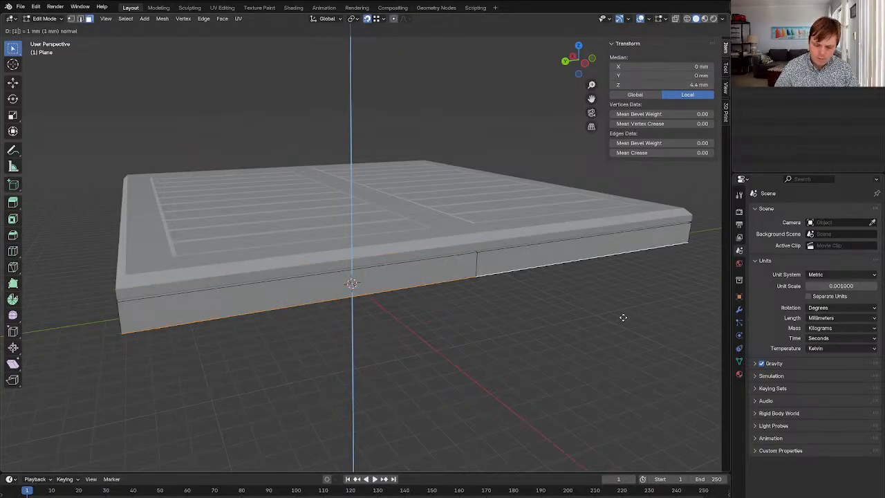
{"action": "key", "text": "minus"}
{"action": "key", "text": "BackSpace"}
{"action": "type", "text": ".2"}
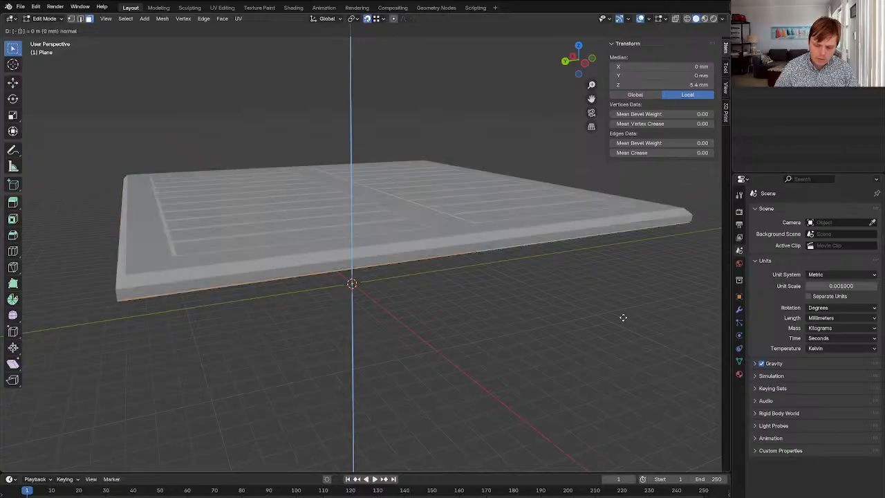
{"action": "key", "text": "Return"}
Move the extruded faces up 0.02 mm along global Z
{"action": "type", "text": "gz"}
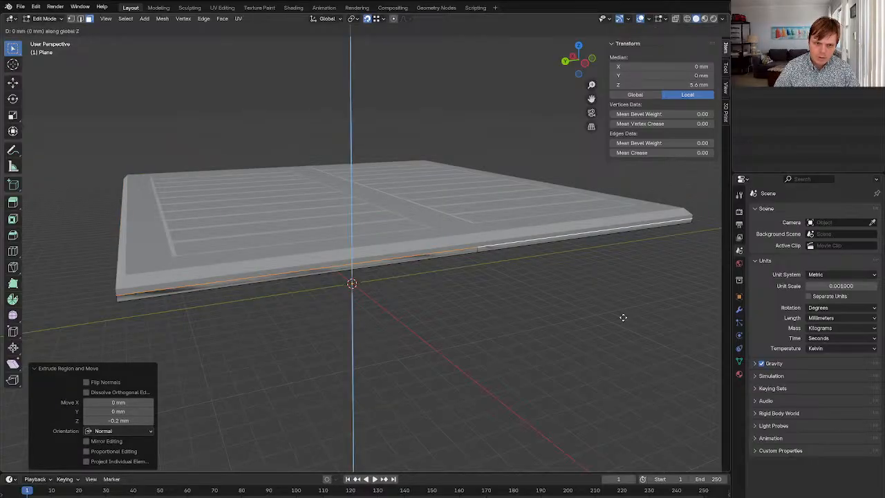
{"action": "type", "text": ".02"}
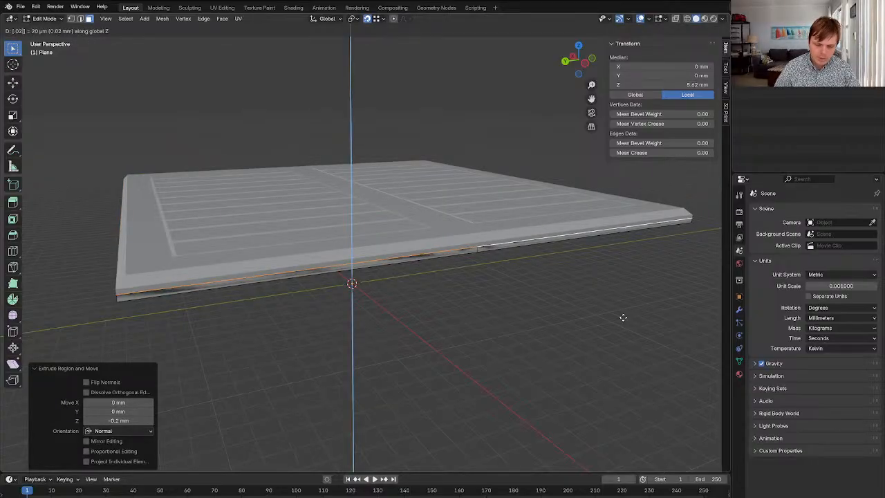
{"action": "key", "text": "Return"}
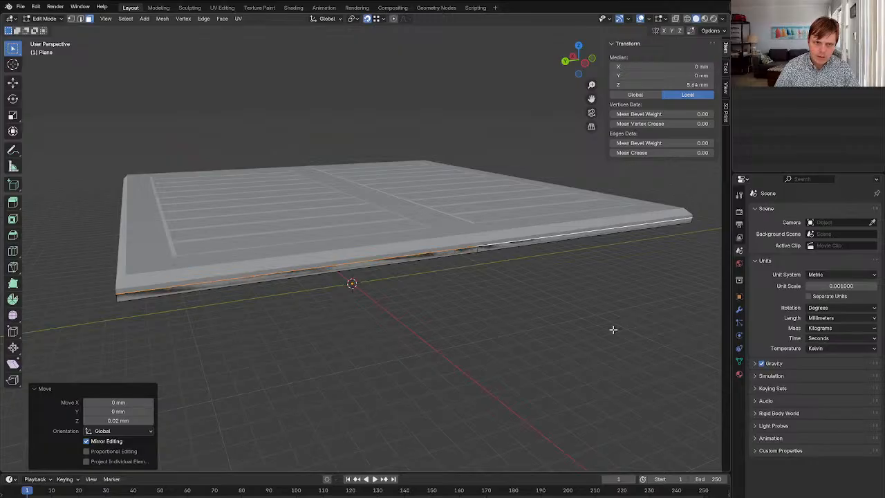
Undo the last move and extrusion, and extrude the two underside faces again by -0.2 mm along their normal
{"action": "key", "text": "ctrl+z"}
{"action": "key", "text": "ctrl+z"}
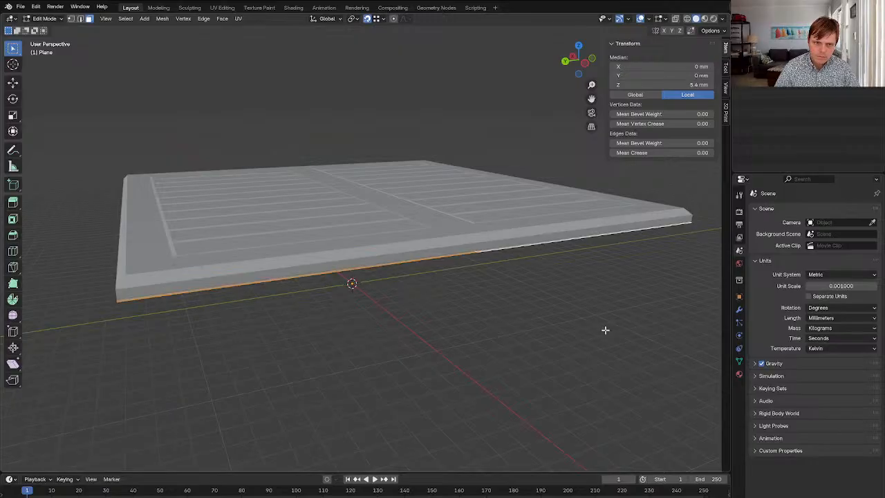
{"action": "key", "text": "e"}
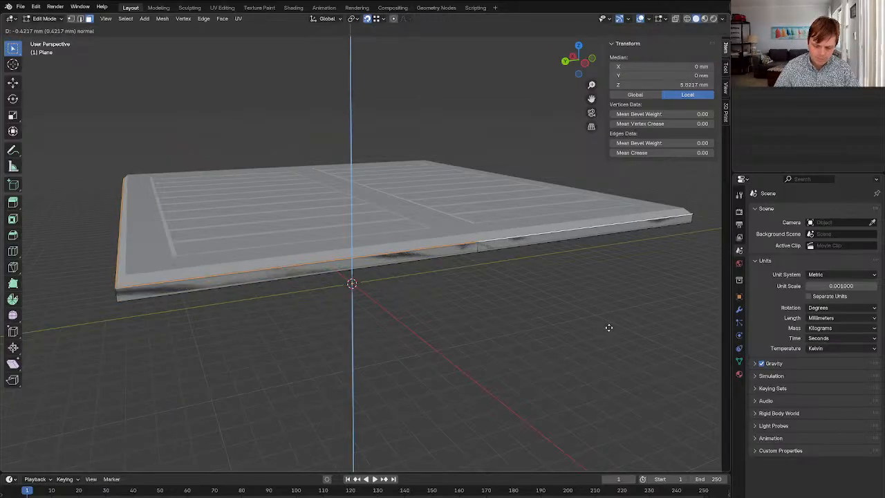
{"action": "type", "text": ".02"}
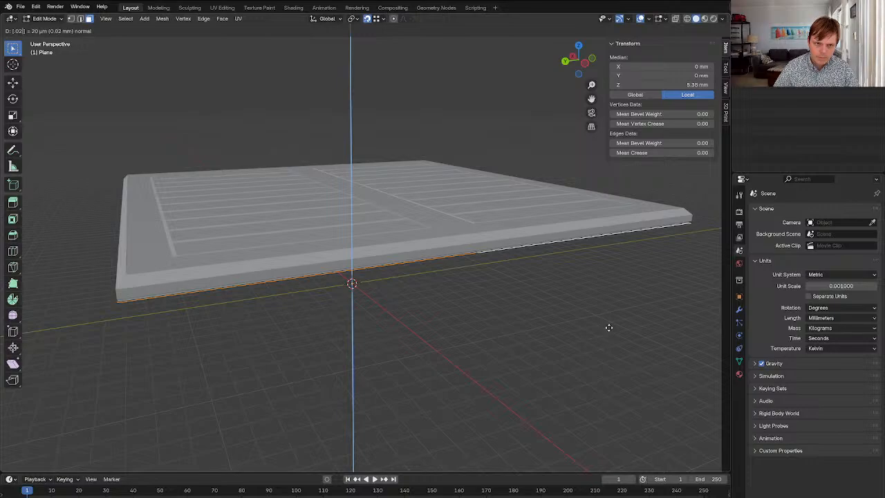
{"action": "key", "text": "BackSpace"}
{"action": "key", "text": "BackSpace"}
{"action": "type", "text": "2-"}
{"action": "key", "text": "Return"}
Move the extruded faces up 0.2 mm along global Z and extrude them further up for a 0.8 mm thick slab
{"action": "type", "text": "g"}
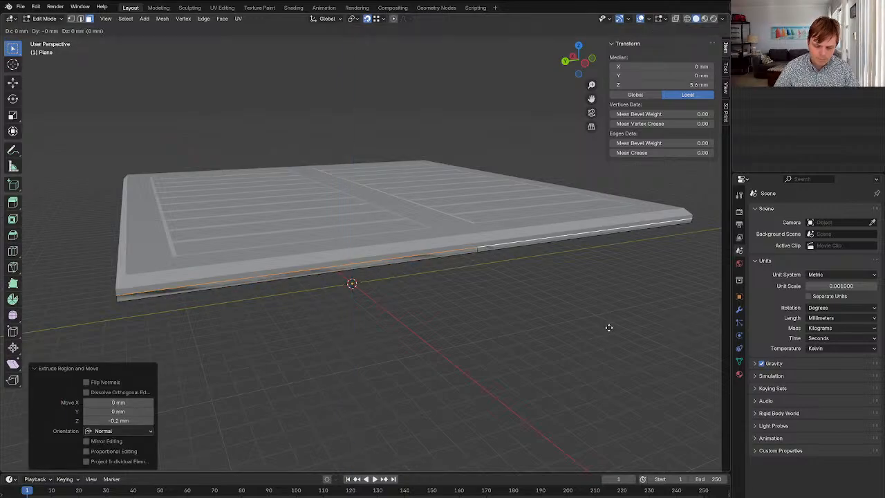
{"action": "type", "text": "z.2"}
{"action": "key", "text": "Return"}
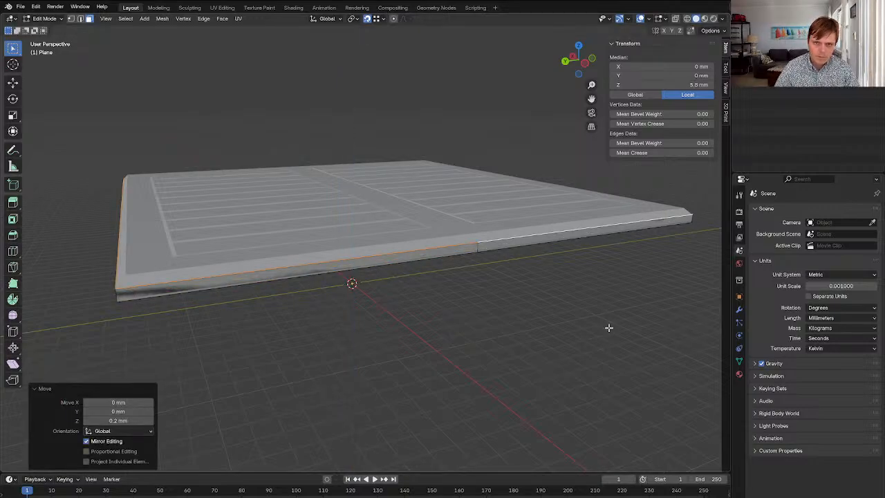
{"action": "key", "text": "a"}
{"action": "left_click", "coordinate": [551, 325]}
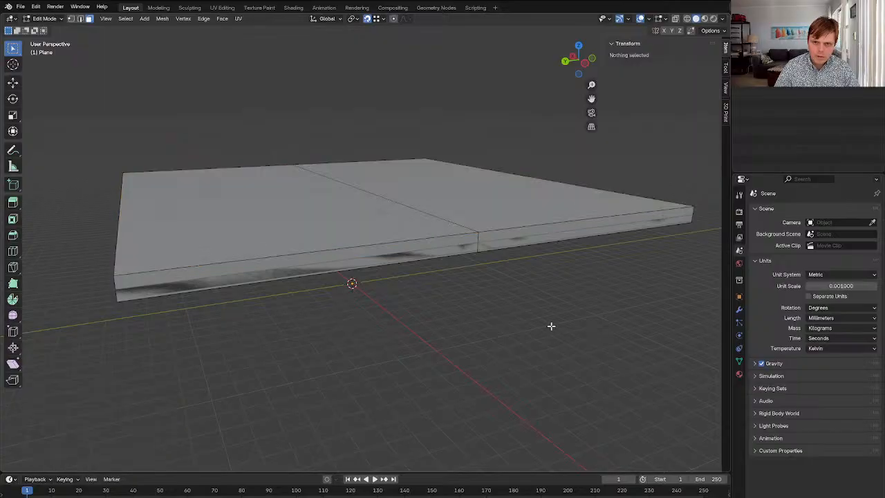
Select the slab's underside faces, and replace that selection with the upper outer edges around the slab
{"action": "mouse_move", "coordinate": [506, 301]}
{"action": "middle_mouse_down"}
{"action": "mouse_move", "coordinate": [525, 311]}
{"action": "mouse_move", "coordinate": [504, 322]}
{"action": "mouse_move", "coordinate": [516, 295]}
{"action": "mouse_move", "coordinate": [499, 287]}
{"action": "middle_mouse_up"}
{"action": "left_click", "coordinate": [369, 208]}
{"action": "left_click", "coordinate": [461, 211], "text": "shift"}
{"action": "key", "text": "2"}
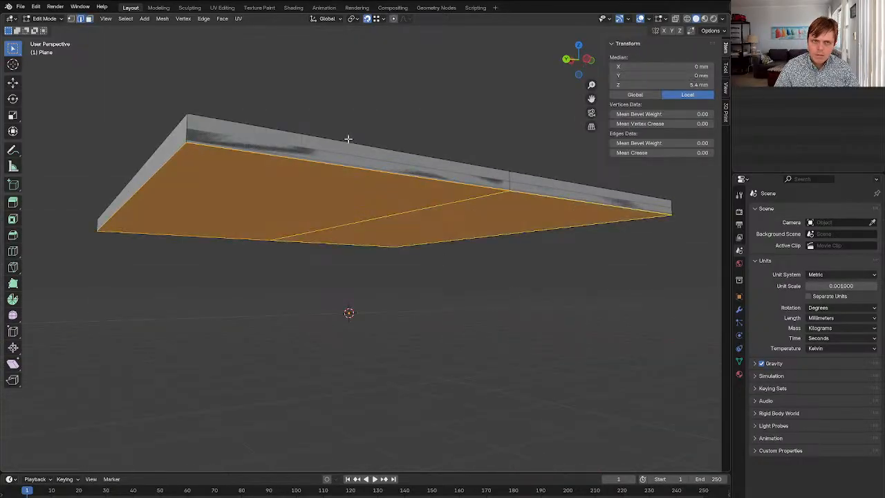
{"action": "left_click", "coordinate": [348, 139], "text": "alt"}
{"action": "middle_click_drag", "start_coordinate": [348, 139], "coordinate": [249, 281]}
{"action": "left_click", "coordinate": [186, 298], "text": "shift"}
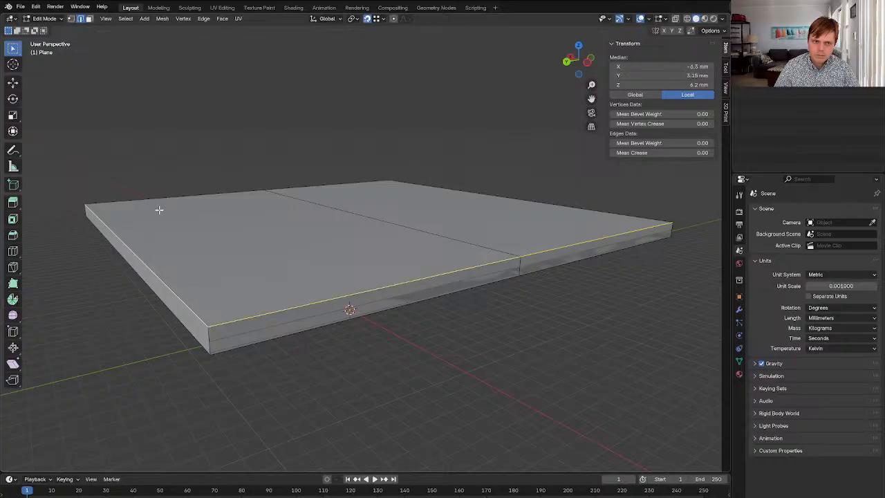
{"action": "left_click", "coordinate": [158, 202], "text": "shift"}
{"action": "left_click", "coordinate": [326, 187], "text": "shift"}
{"action": "left_click", "coordinate": [527, 209], "text": "shift"}
Select the slab's two top faces and try insetting them by 0.8 mm
{"action": "middle_click_drag", "start_coordinate": [527, 209], "coordinate": [476, 257]}
{"action": "key", "text": "3"}
{"action": "left_click", "coordinate": [318, 263]}
{"action": "left_click", "coordinate": [476, 253], "text": "shift"}
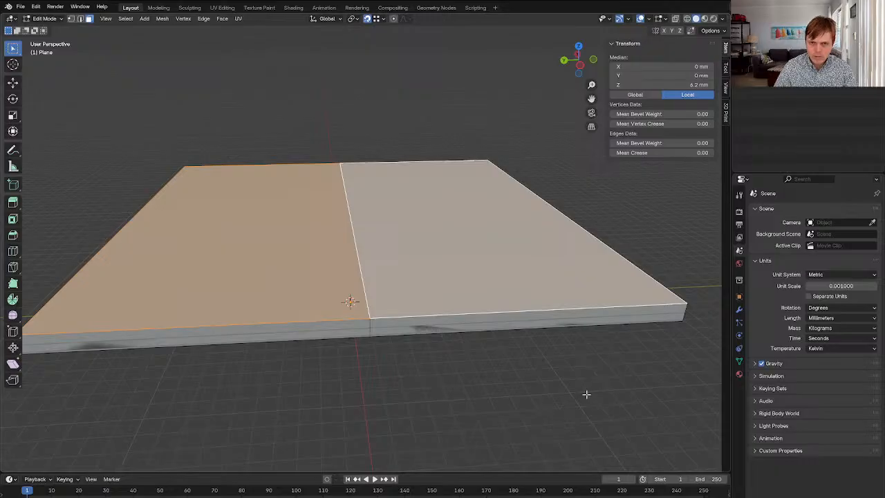
{"action": "key", "text": "i"}
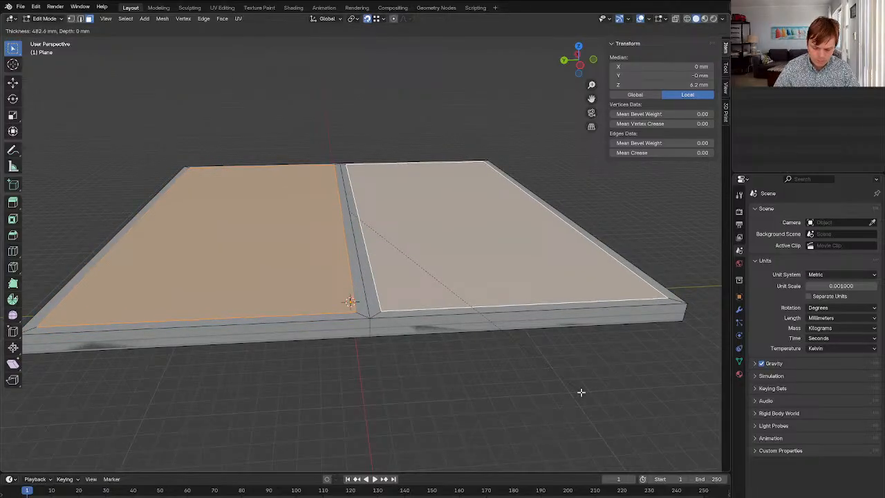
{"action": "type", "text": ".8"}
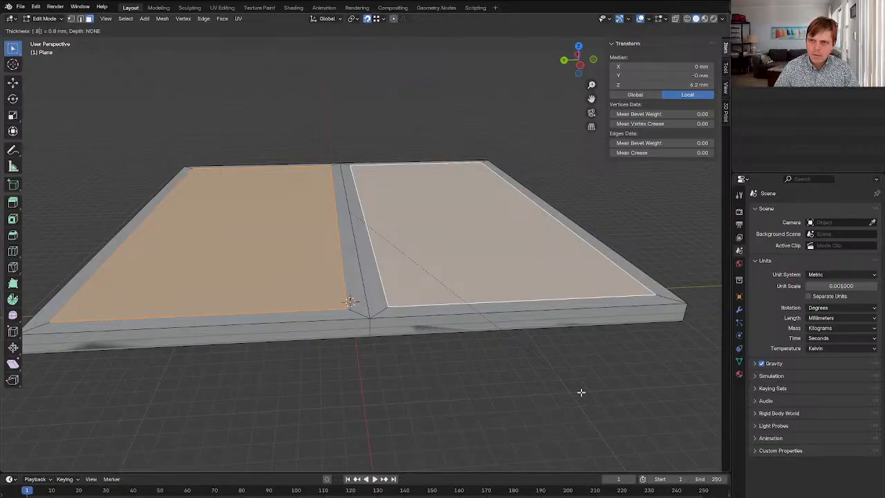
{"action": "key", "text": "Escape"}
Move the original Calendula-Deckplate-1x1 object about -32.8 mm along global Y, clear of the new slab
{"action": "key", "text": "Tab"}
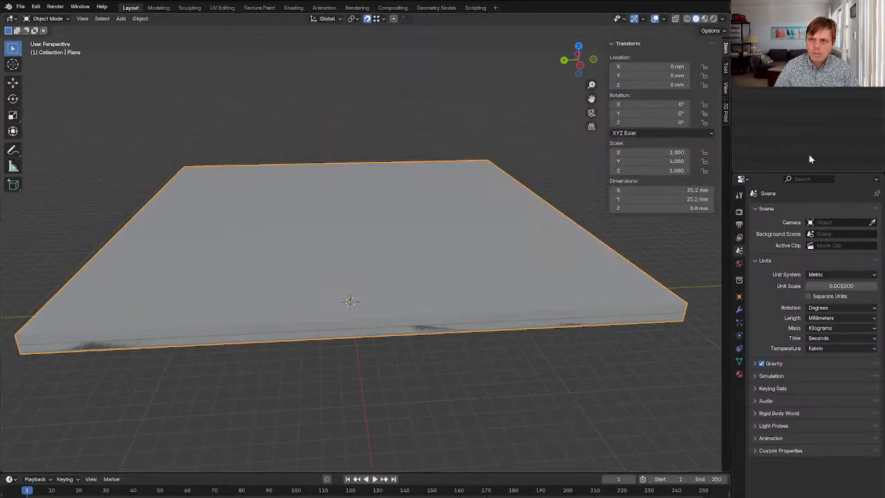
{"action": "scroll", "coordinate": [619, 222], "scroll_direction": "down", "scroll_amount": 4}
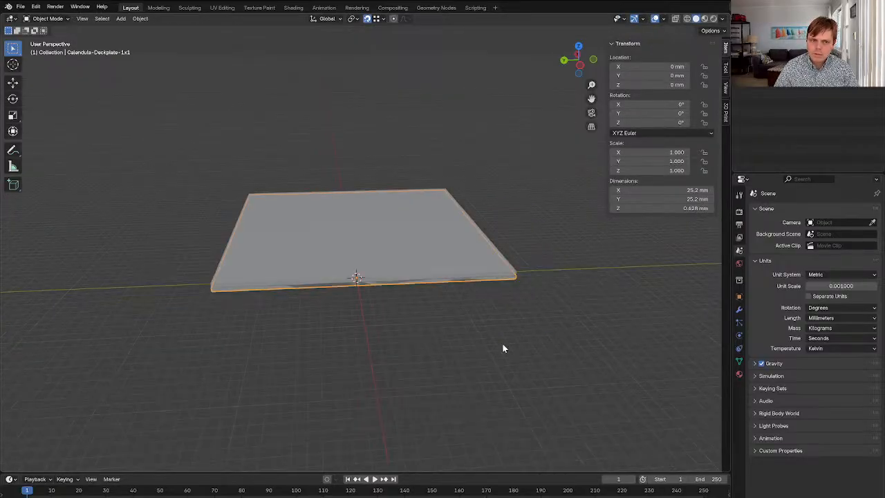
{"action": "key", "text": "g"}
{"action": "key", "text": "x"}
{"action": "key", "text": "y"}
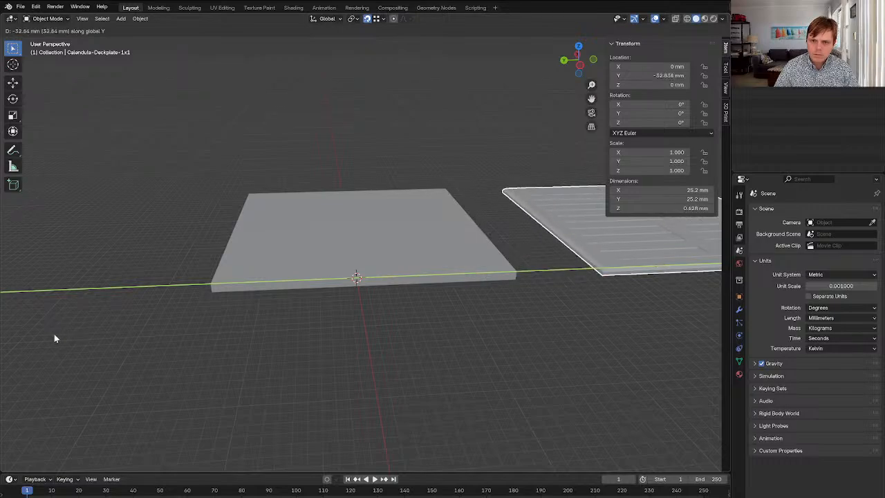
{"action": "left_click", "coordinate": [54, 337]}
{"action": "middle_click_drag", "start_coordinate": [225, 327], "coordinate": [222, 332], "text": "shift"}
{"action": "middle_click_drag", "start_coordinate": [398, 278], "coordinate": [322, 322], "text": "shift"}
Inset the new slab's two top faces individually with a thickness of 1.6 mm
{"action": "left_click", "coordinate": [282, 296]}
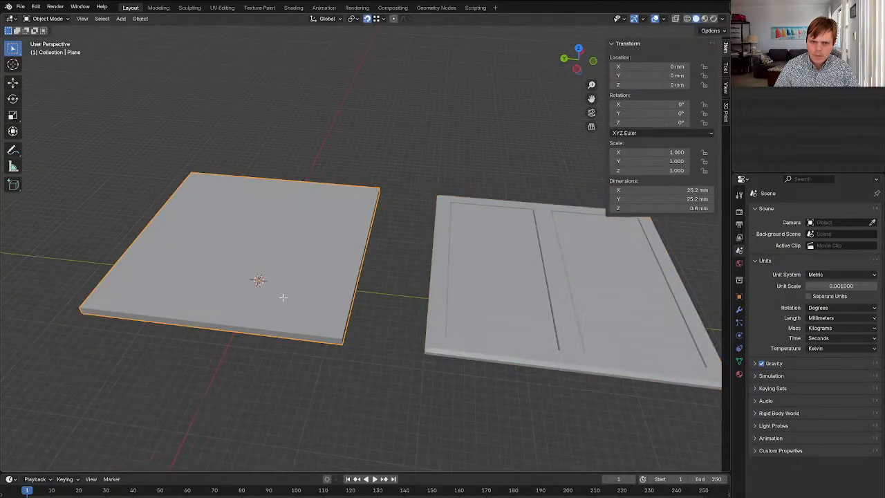
{"action": "key", "text": "Tab"}
{"action": "type", "text": "i.8"}
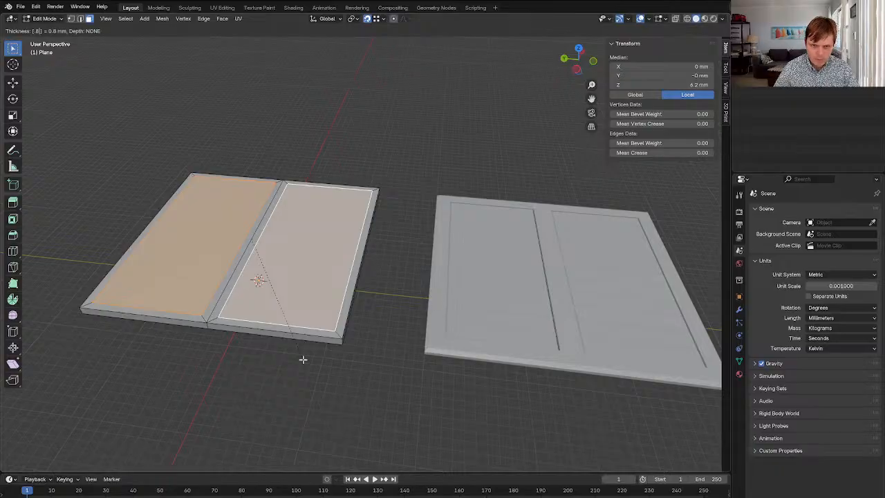
{"action": "key", "text": "BackSpace"}
{"action": "key", "text": "BackSpace"}
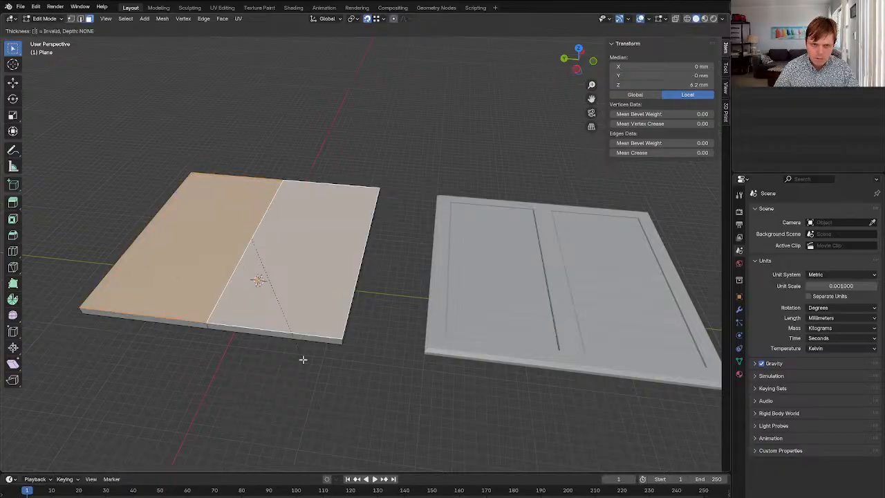
{"action": "type", "text": "1.6"}
{"action": "key", "text": "Return"}
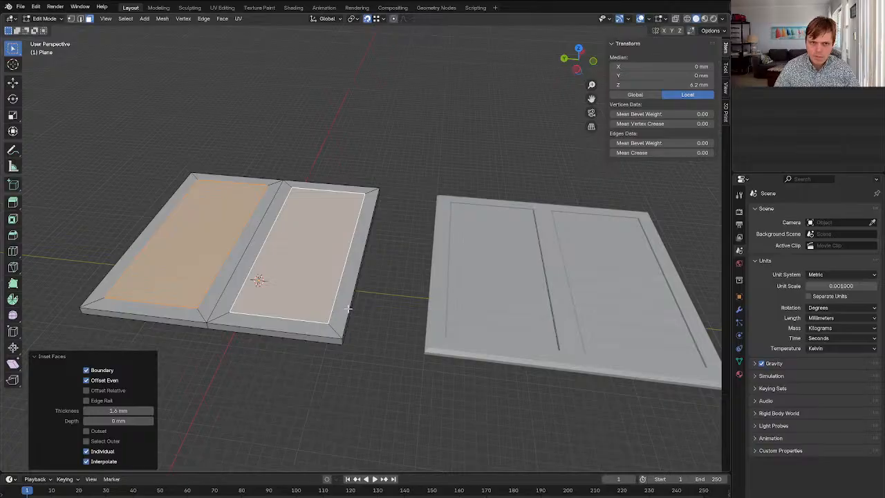
{"action": "mouse_move", "coordinate": [347, 309]}
{"action": "middle_mouse_down"}
{"action": "mouse_move", "coordinate": [384, 287]}
{"action": "mouse_move", "coordinate": [375, 294]}
{"action": "mouse_move", "coordinate": [414, 295]}
{"action": "mouse_move", "coordinate": [356, 322]}
{"action": "mouse_move", "coordinate": [365, 310]}
{"action": "mouse_move", "coordinate": [333, 301]}
{"action": "middle_mouse_up"}
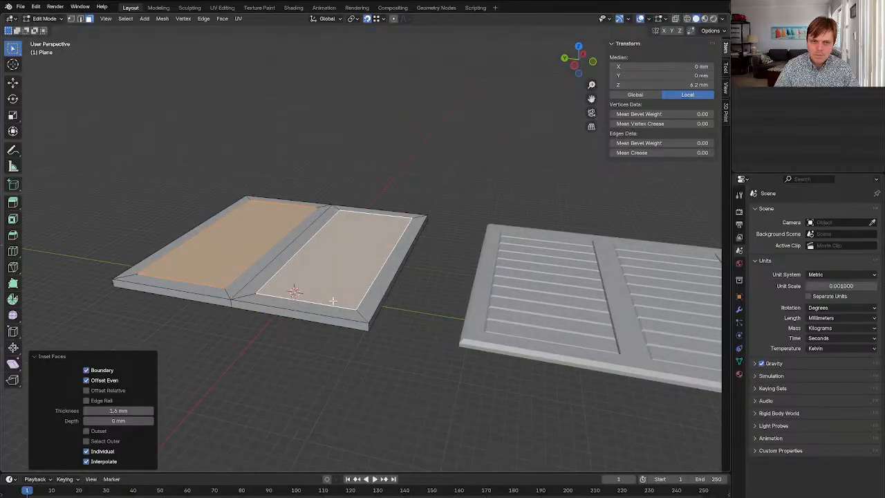
Bevel all upper outer edges of the slab with a 0.4 mm width and one segment
{"action": "key", "text": "2"}
{"action": "left_click", "coordinate": [265, 305]}
{"action": "left_click", "coordinate": [199, 292], "text": "shift"}
{"action": "left_click", "coordinate": [155, 243], "text": "shift"}
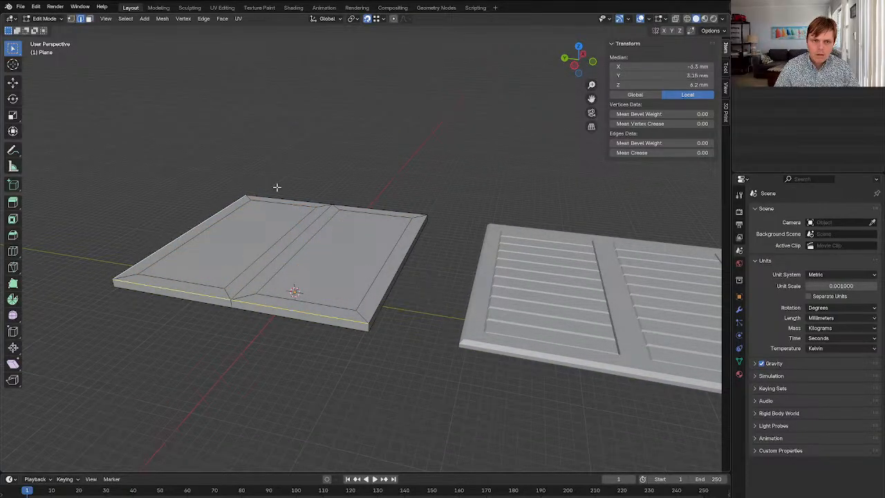
{"action": "left_click", "coordinate": [297, 200], "text": "shift"}
{"action": "left_click", "coordinate": [366, 208], "text": "shift"}
{"action": "left_click", "coordinate": [412, 237], "text": "shift"}
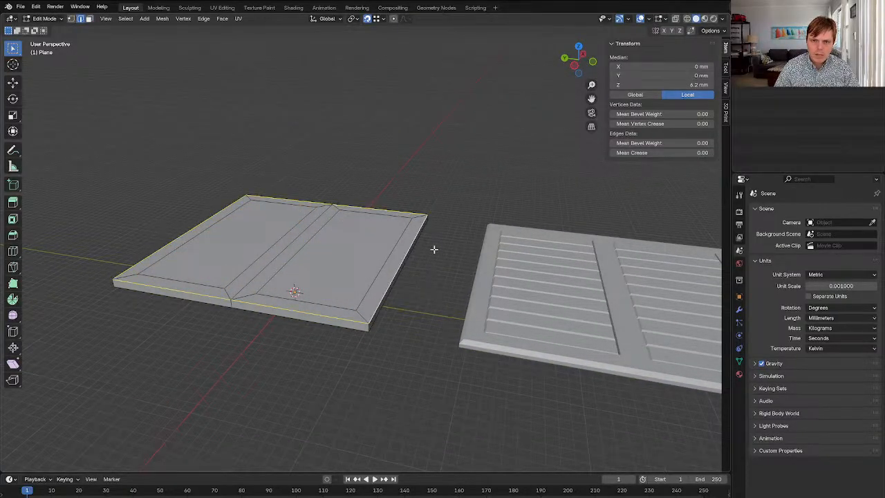
{"action": "middle_click_drag", "start_coordinate": [435, 251], "coordinate": [458, 198]}
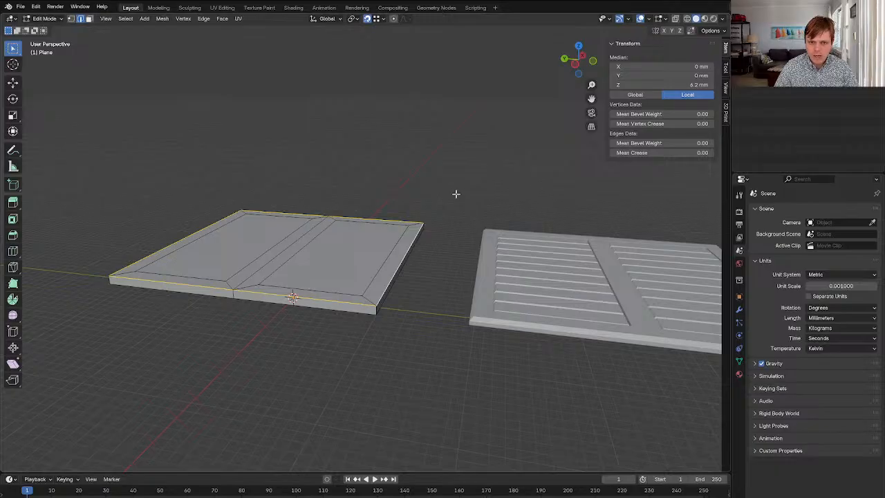
{"action": "key", "text": "ctrl+b"}
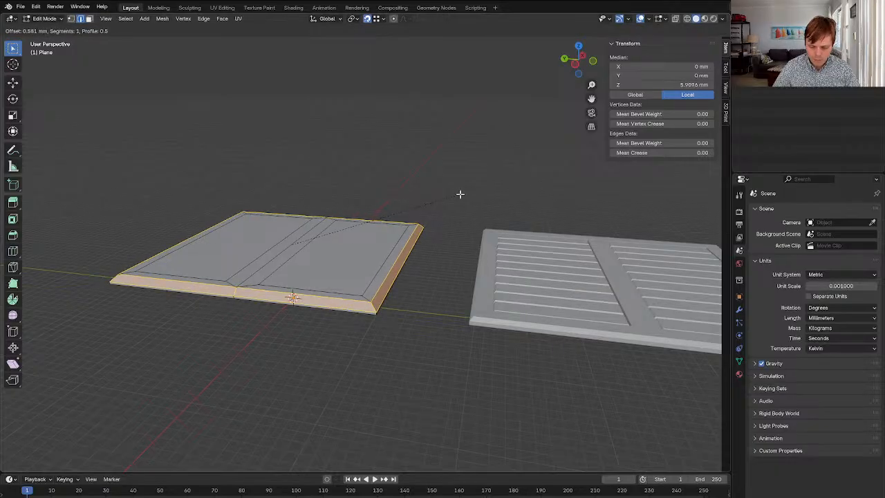
{"action": "type", "text": "0.2"}
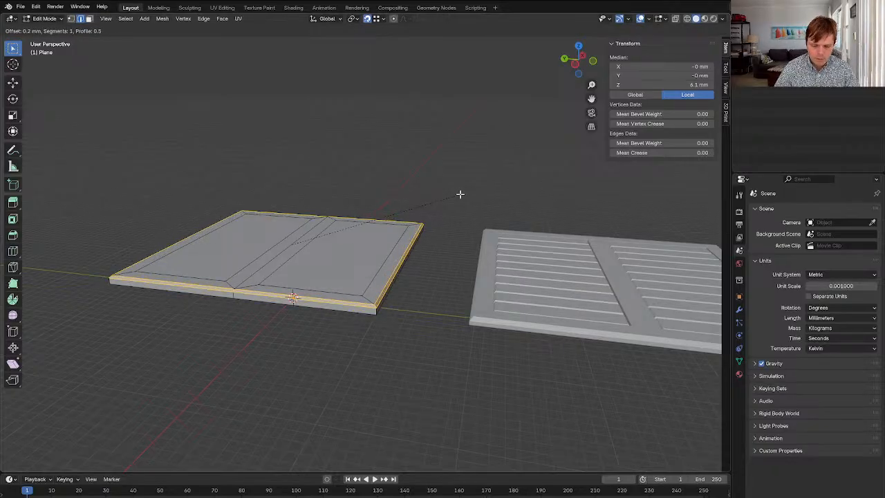
{"action": "key", "text": "BackSpace"}
{"action": "type", "text": "4"}
{"action": "key", "text": "Return"}
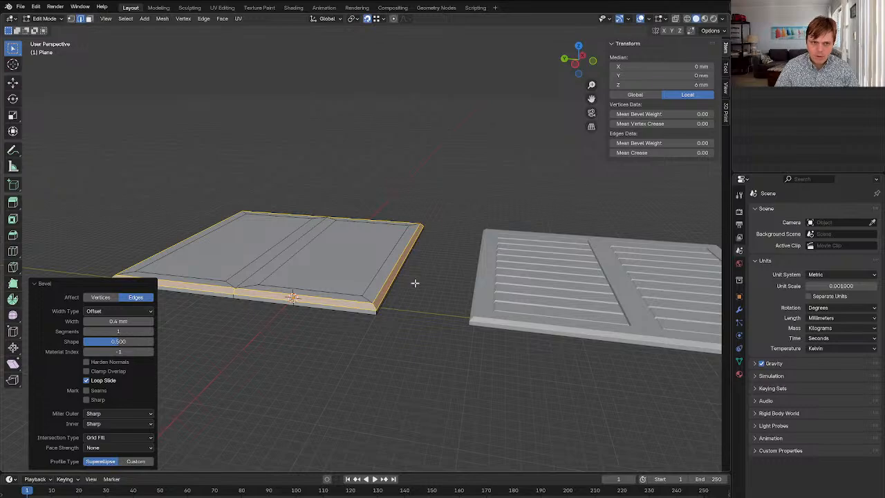
{"action": "scroll", "coordinate": [375, 300], "scroll_direction": "up", "scroll_amount": 3}
{"action": "scroll", "coordinate": [381, 306], "scroll_direction": "down", "scroll_amount": 1}
{"action": "key", "text": "Tab"}
{"action": "middle_click_drag", "start_coordinate": [418, 329], "coordinate": [434, 342]}
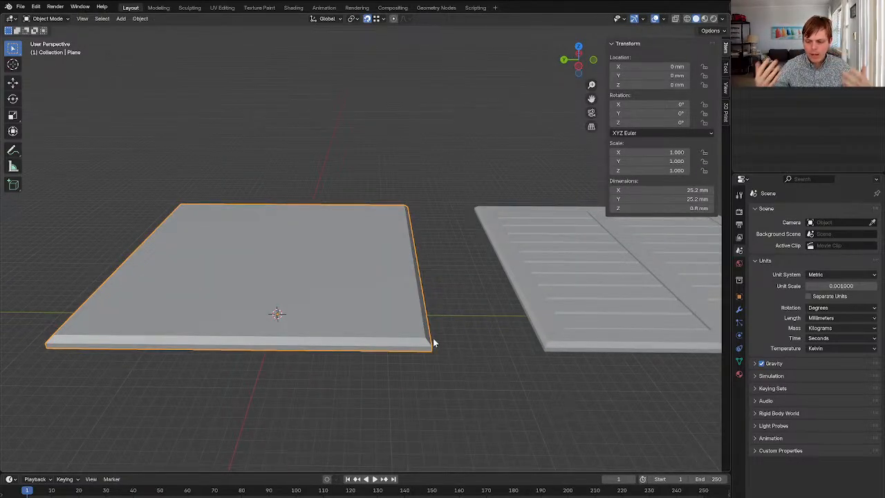
Extrude the slab's two inset panel faces 0.2 mm down into the body along their normal
{"action": "key", "text": "Tab"}
{"action": "left_click", "coordinate": [185, 280]}
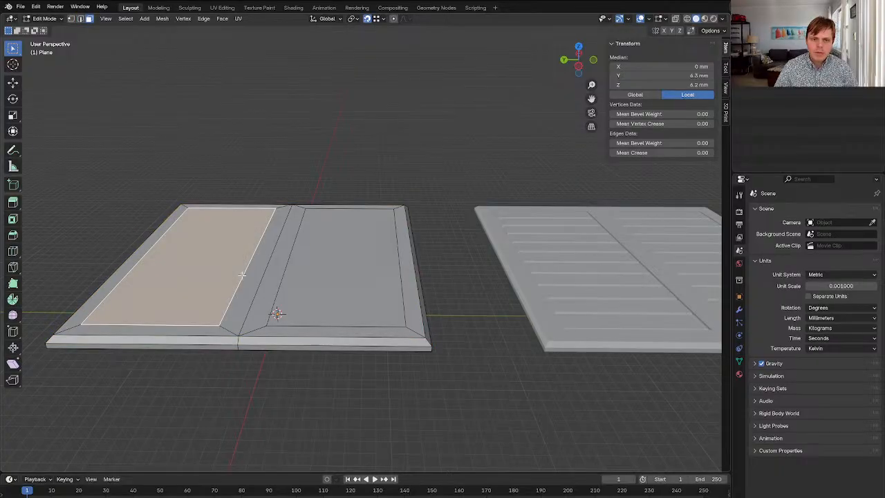
{"action": "left_click", "coordinate": [315, 270], "text": "shift"}
{"action": "middle_click_drag", "start_coordinate": [315, 269], "coordinate": [330, 245]}
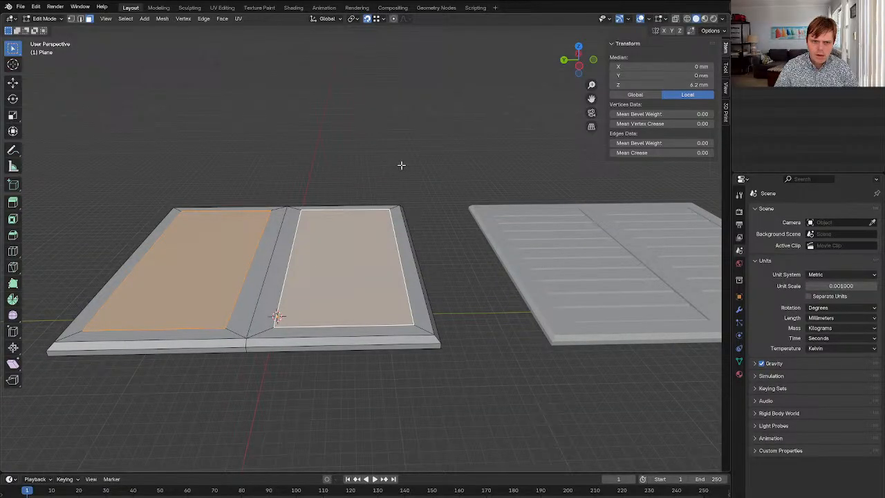
{"action": "key", "text": "g"}
{"action": "key", "text": "z"}
{"action": "key", "text": "z"}
{"action": "type", "text": "0.2"}
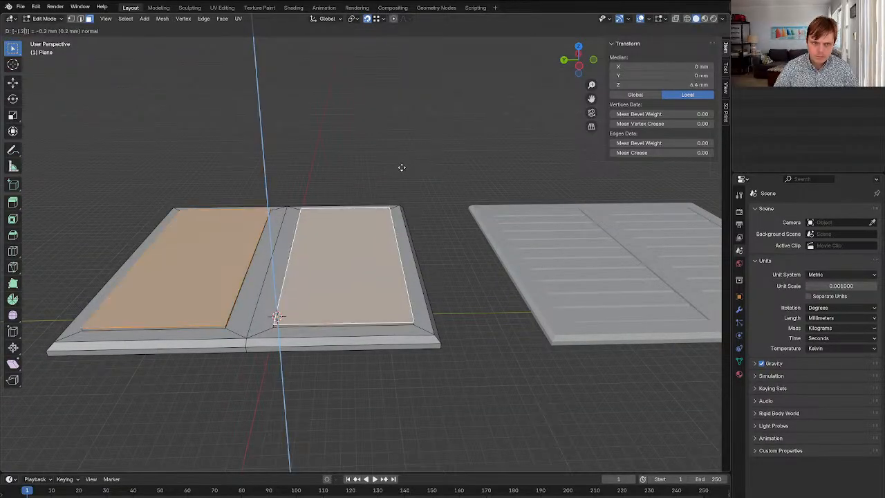
{"action": "key", "text": "Return"}
{"action": "mouse_move", "coordinate": [377, 182]}
{"action": "middle_mouse_down"}
{"action": "mouse_move", "coordinate": [346, 178]}
{"action": "mouse_move", "coordinate": [360, 186]}
{"action": "middle_mouse_up"}
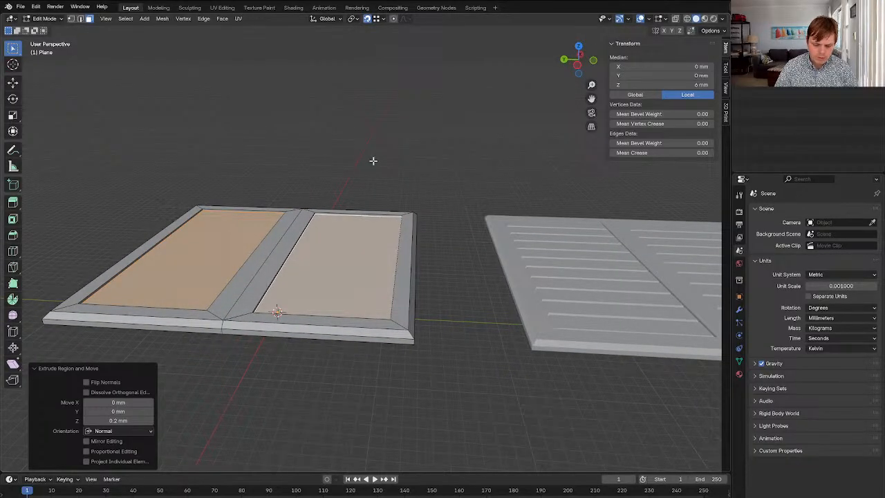
Extrude the two recessed panel faces down another 0.2 mm along their normal
{"action": "type", "text": "e.2"}
{"action": "key", "text": "minus"}
{"action": "key", "text": "minus"}
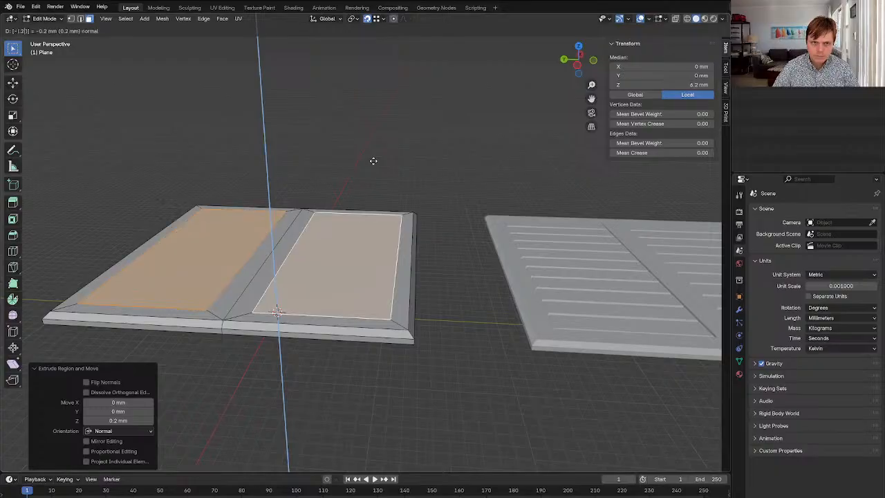
{"action": "key", "text": "Return"}
{"action": "scroll", "coordinate": [360, 166], "scroll_direction": "up", "scroll_amount": 4}
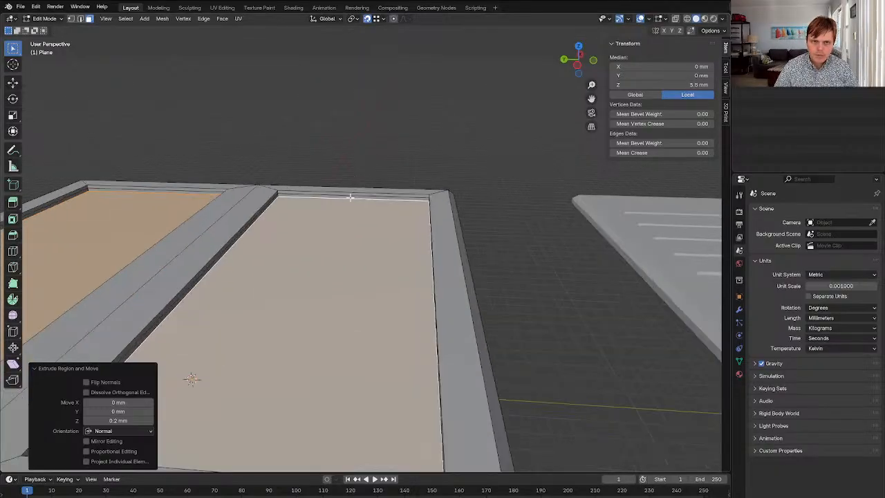
{"action": "middle_click_drag", "start_coordinate": [351, 197], "coordinate": [347, 223]}
{"action": "scroll", "coordinate": [376, 203], "scroll_direction": "down", "scroll_amount": 6}
Isolate the slab's two recessed panel faces by hiding the rest of the mesh, and clear the selection
{"action": "scroll", "coordinate": [329, 235], "scroll_direction": "up", "scroll_amount": 1}
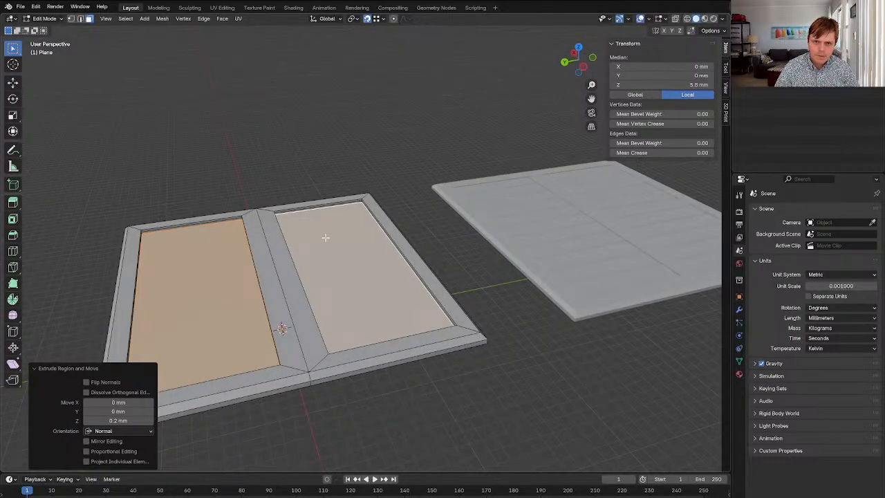
{"action": "scroll", "coordinate": [353, 275], "scroll_direction": "up", "scroll_amount": 1}
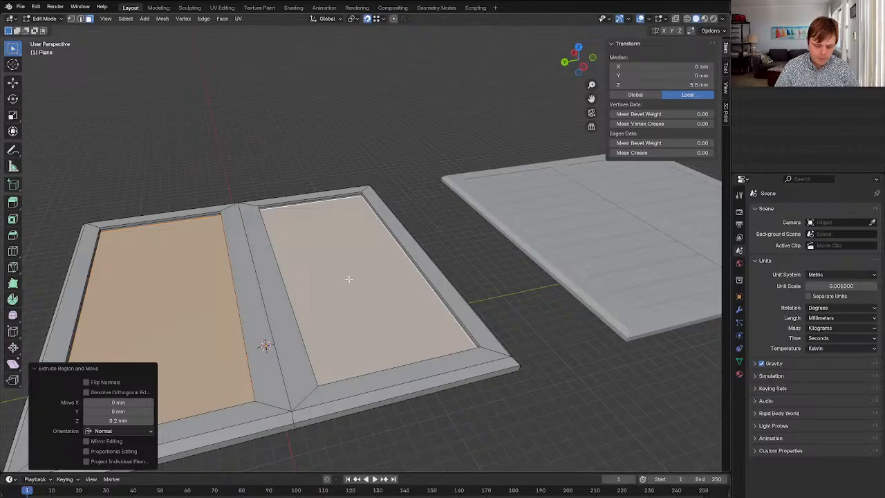
{"action": "left_click", "coordinate": [345, 279]}
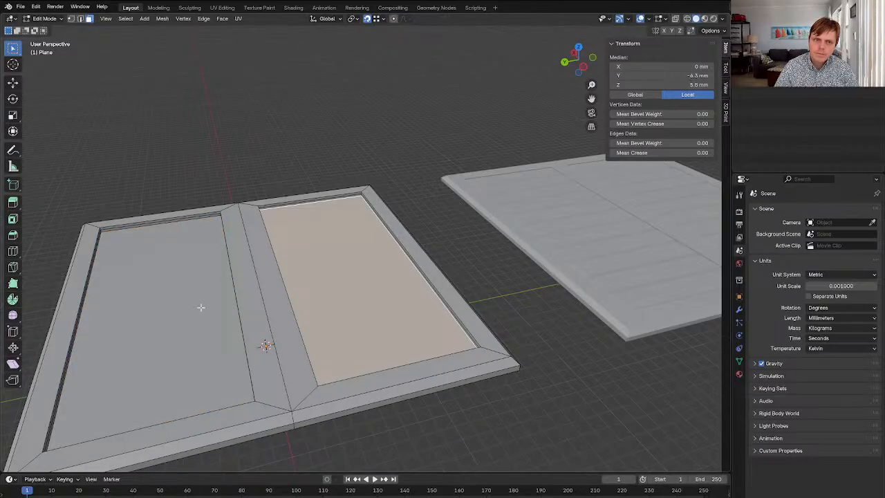
{"action": "key", "text": "shift+h"}
{"action": "key", "text": "alt+a"}
Divide the panel on the positive Y side crosswise with 10 evenly spaced, unshifted loop cuts
{"action": "key", "text": "ctrl+r"}
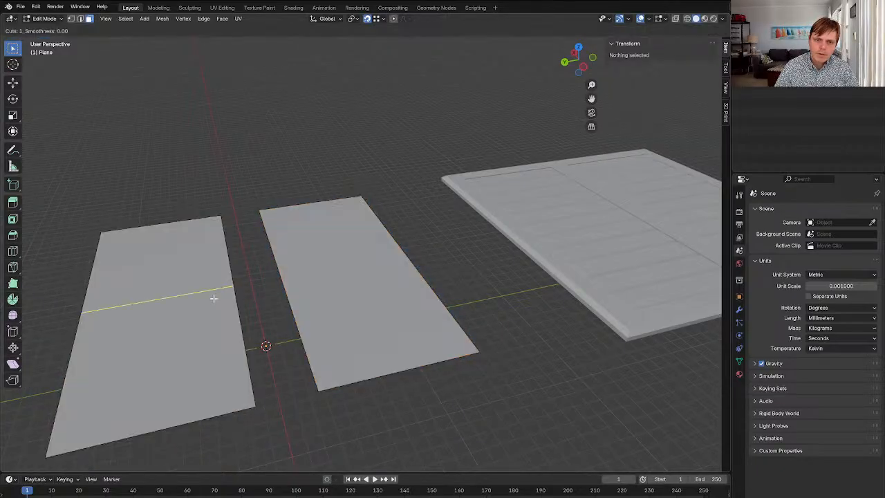
{"action": "key", "text": "Escape"}
{"action": "middle_click_drag", "start_coordinate": [290, 284], "coordinate": [271, 301]}
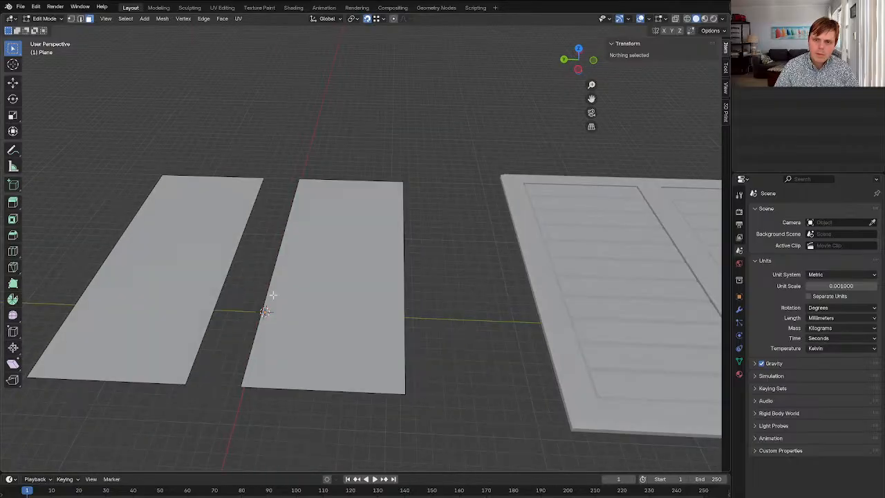
{"action": "scroll", "coordinate": [273, 301], "scroll_direction": "down", "scroll_amount": 3}
{"action": "middle_click_drag", "start_coordinate": [499, 318], "coordinate": [461, 319], "text": "shift"}
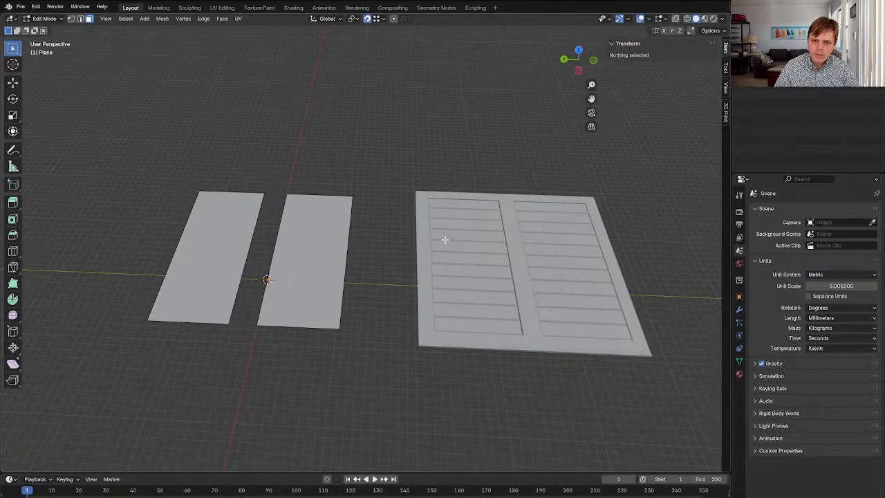
{"action": "key", "text": "ctrl+r"}
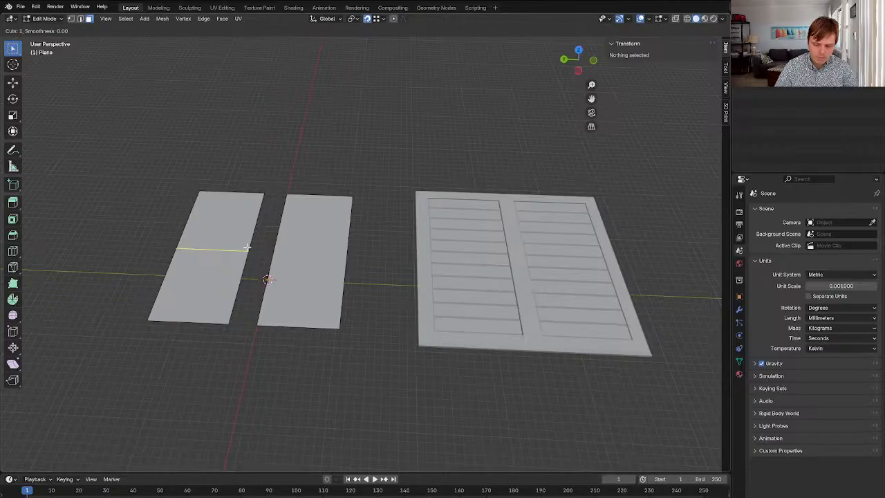
{"action": "scroll", "coordinate": [247, 246], "scroll_direction": "up", "scroll_amount": 9}
{"action": "left_click", "coordinate": [248, 246]}
{"action": "right_click", "coordinate": [247, 247]}
Add 10 matching crosswise loop cuts to the panel on the negative Y side
{"action": "key", "text": "ctrl+r"}
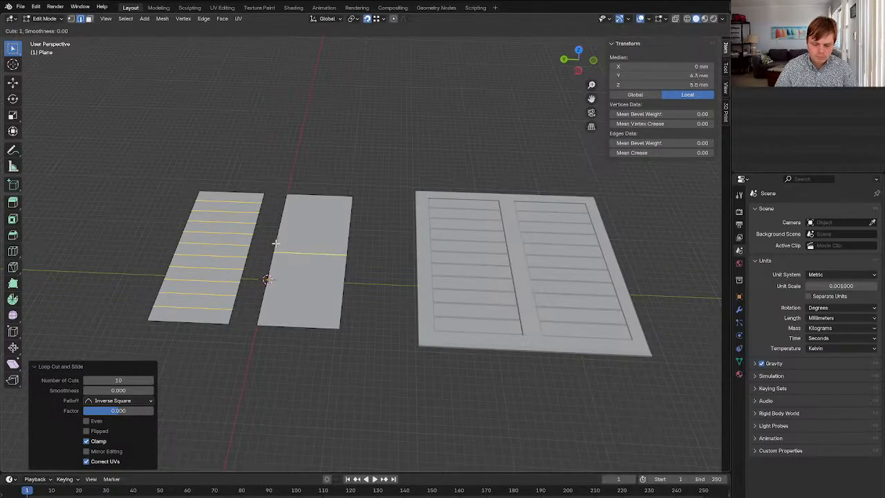
{"action": "scroll", "coordinate": [276, 243], "scroll_direction": "up", "scroll_amount": 9}
{"action": "left_click", "coordinate": [276, 244]}
{"action": "right_click", "coordinate": [275, 244]}
Inset all strip faces of both panels individually with a thickness of 0.2 mm
{"action": "left_click", "coordinate": [222, 196]}
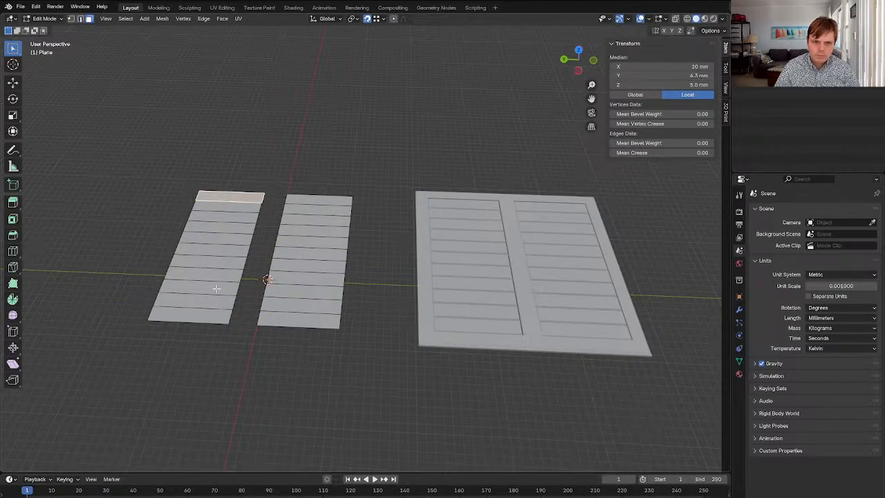
{"action": "left_click", "coordinate": [195, 312], "text": "ctrl"}
{"action": "middle_click_drag", "start_coordinate": [216, 294], "coordinate": [312, 292]}
{"action": "scroll", "coordinate": [315, 292], "scroll_direction": "up", "scroll_amount": 1}
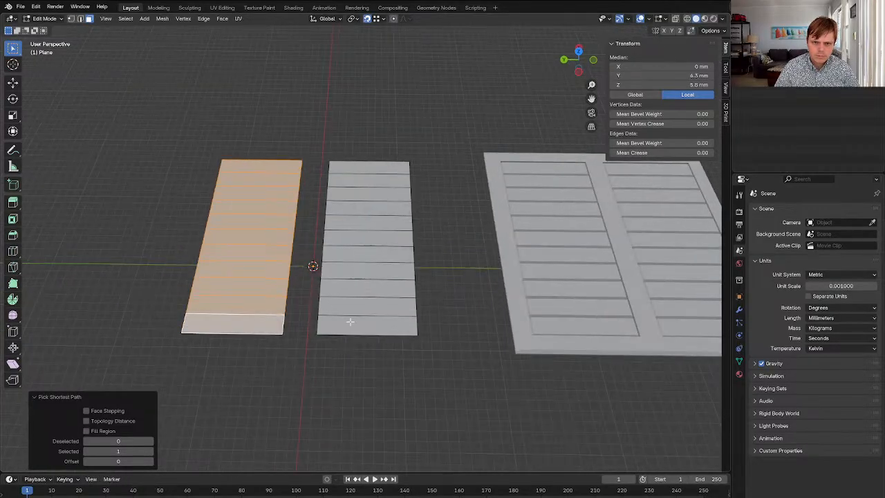
{"action": "left_click", "coordinate": [353, 323], "text": "shift"}
{"action": "left_click", "coordinate": [359, 171], "text": "ctrl"}
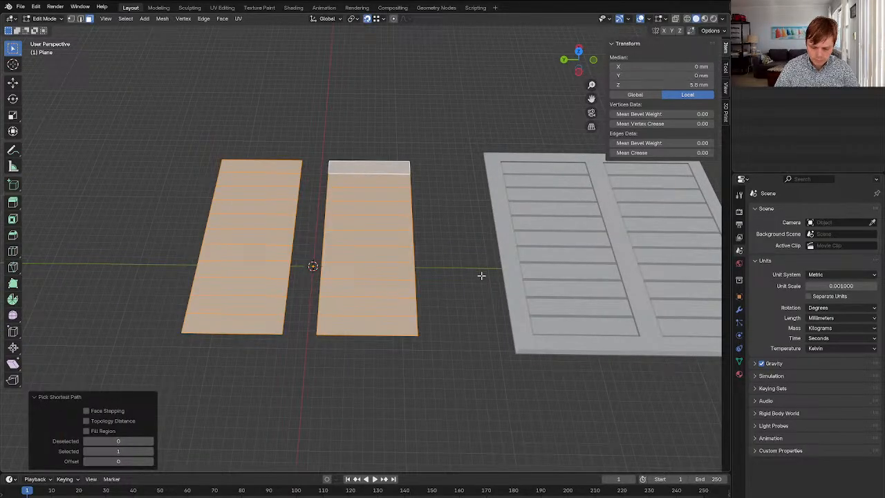
{"action": "key", "text": "i"}
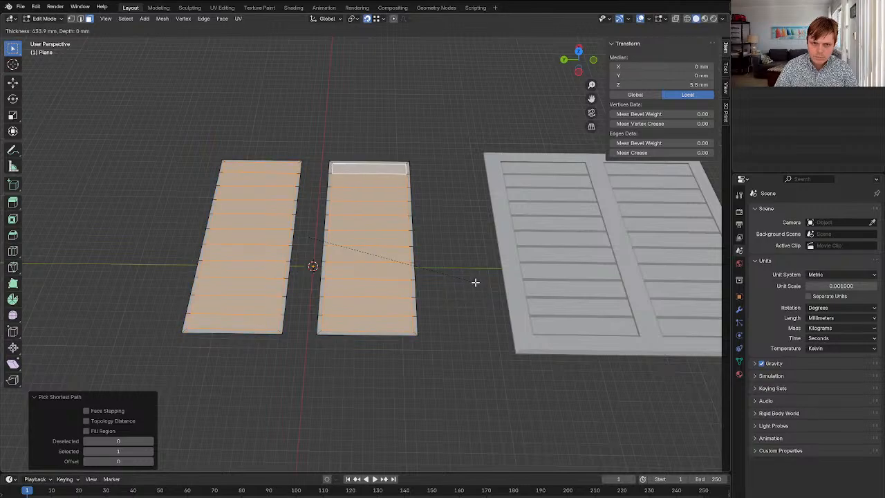
{"action": "key", "text": "i"}
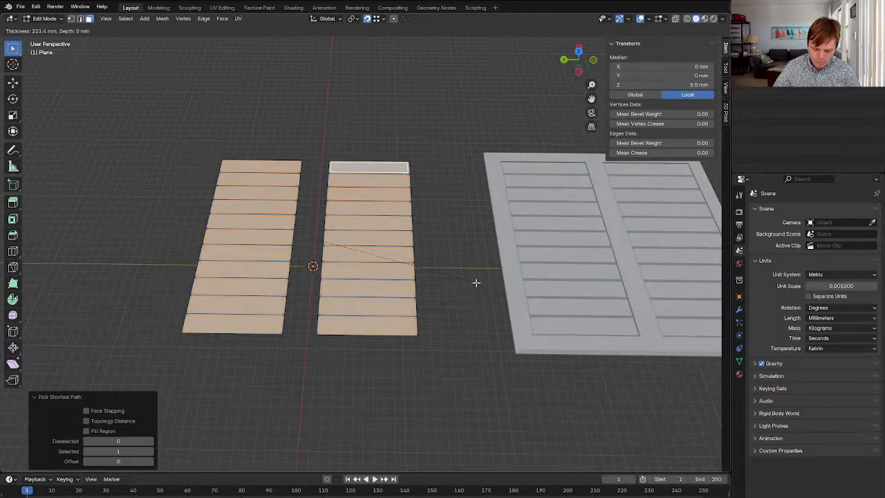
{"action": "type", "text": ".1"}
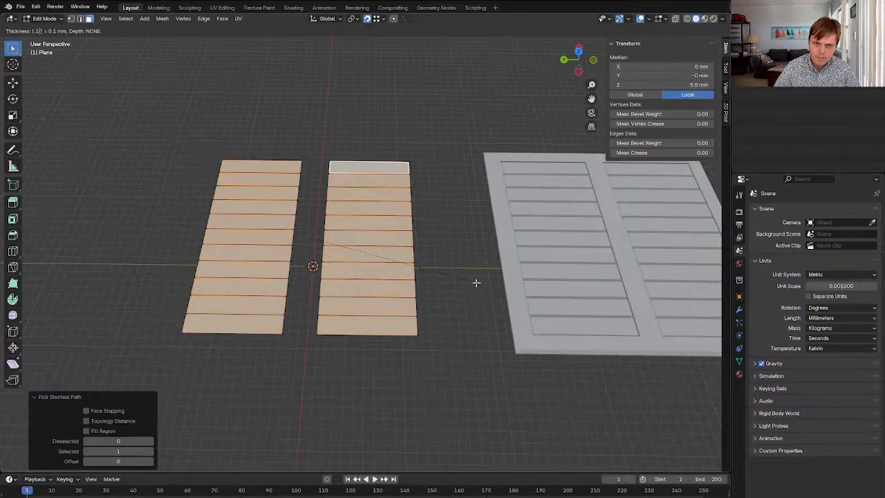
{"action": "key", "text": "Return"}
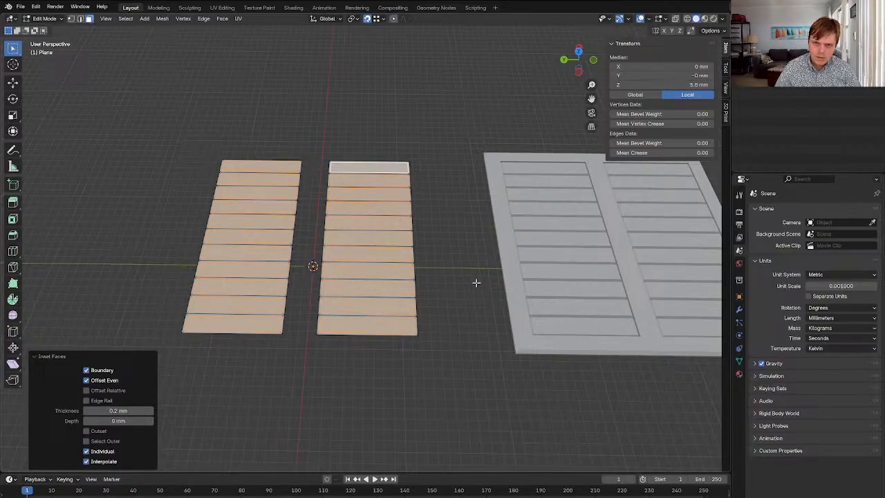
Examine the spacing and narrow borders between the inset strips on both panels, comparing the mesh with and without the inset
{"action": "middle_click_drag", "start_coordinate": [476, 282], "coordinate": [462, 261]}
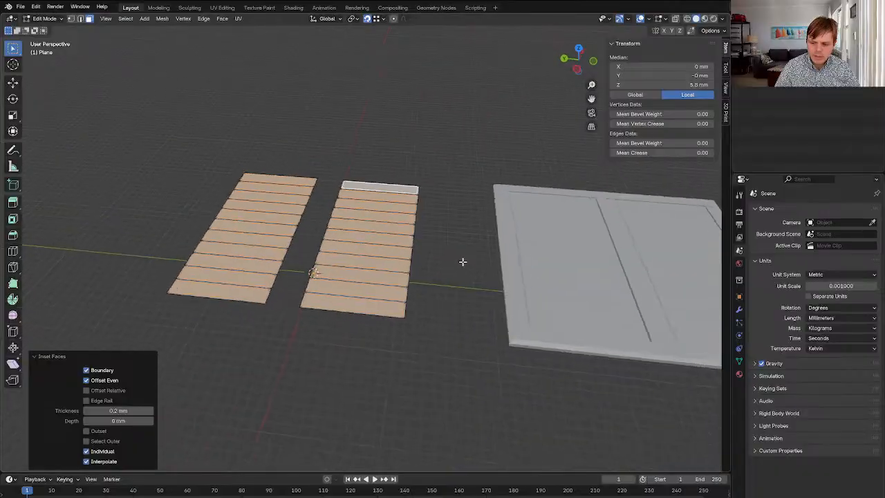
{"action": "scroll", "coordinate": [462, 262], "scroll_direction": "up", "scroll_amount": 5}
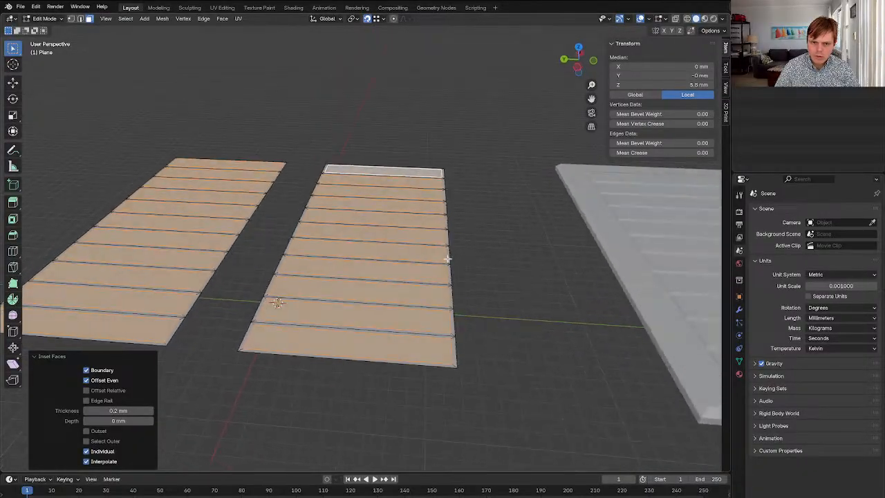
{"action": "scroll", "coordinate": [448, 258], "scroll_direction": "down", "scroll_amount": 8}
{"action": "middle_click_drag", "start_coordinate": [432, 274], "coordinate": [442, 252]}
{"action": "scroll", "coordinate": [437, 244], "scroll_direction": "up", "scroll_amount": 6}
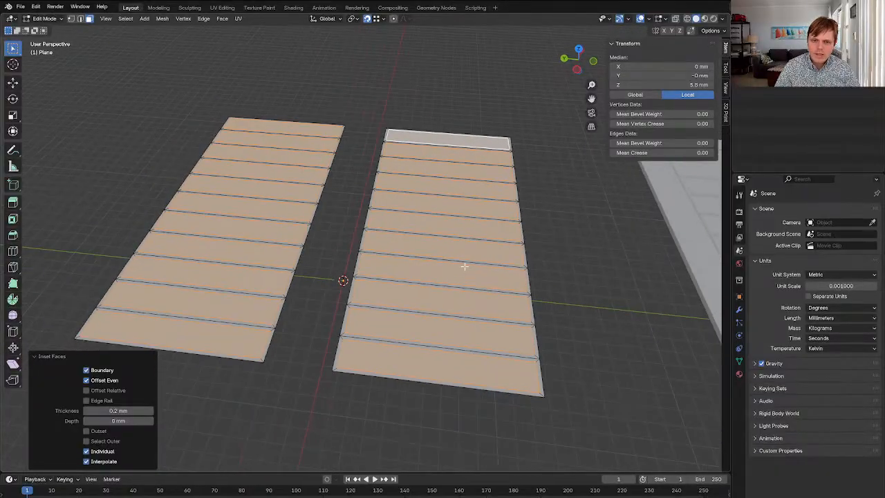
{"action": "scroll", "coordinate": [464, 266], "scroll_direction": "down", "scroll_amount": 3}
{"action": "scroll", "coordinate": [423, 296], "scroll_direction": "up", "scroll_amount": 3}
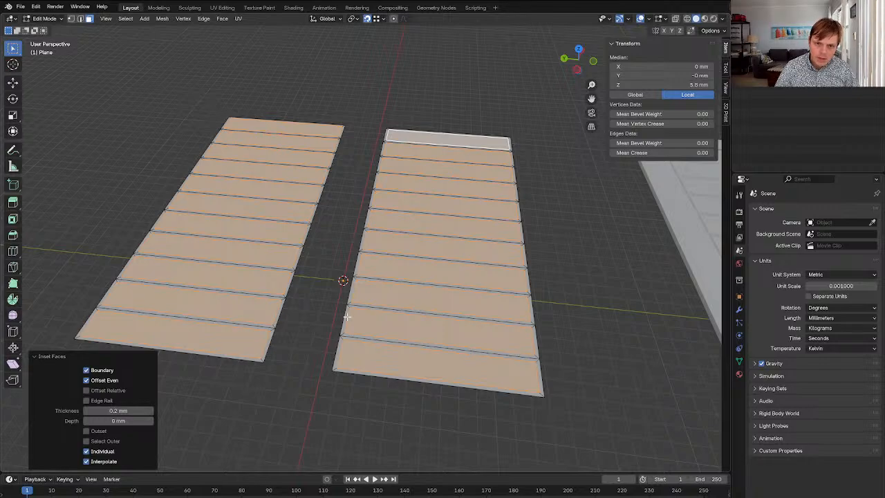
{"action": "key", "text": "ctrl+z"}
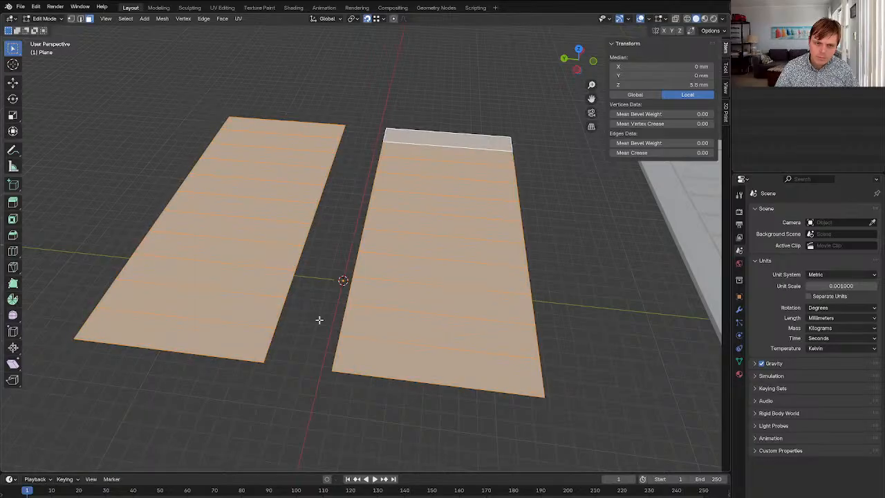
{"action": "key", "text": "ctrl+shift+z"}
Try to select the narrow border faces around the strips at the negative X end of the positive Y panel
{"action": "left_click", "coordinate": [288, 335]}
{"action": "middle_click_drag", "start_coordinate": [279, 340], "coordinate": [359, 348], "text": "shift"}
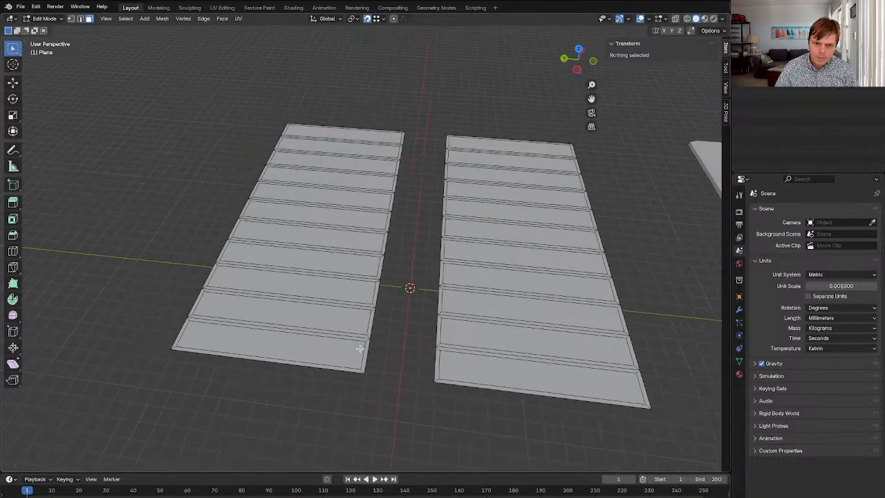
{"action": "key", "text": "2"}
{"action": "left_click", "coordinate": [226, 359]}
{"action": "left_click", "coordinate": [220, 322]}
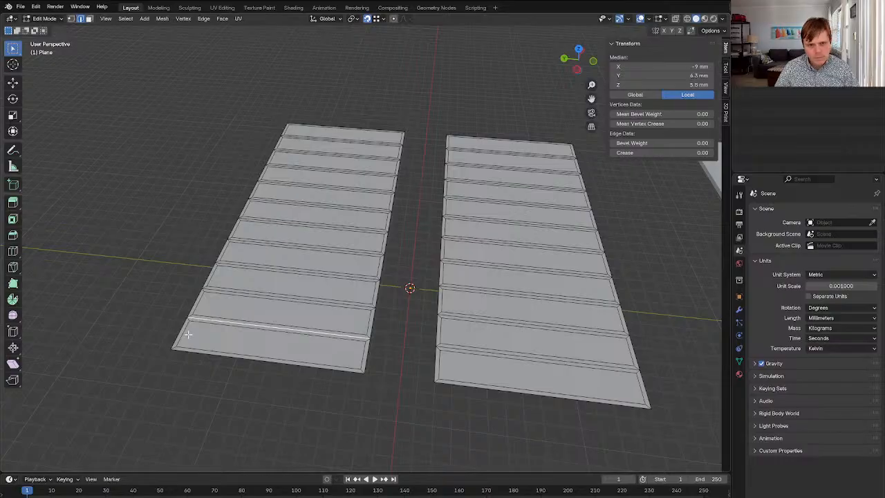
{"action": "left_click", "coordinate": [185, 335]}
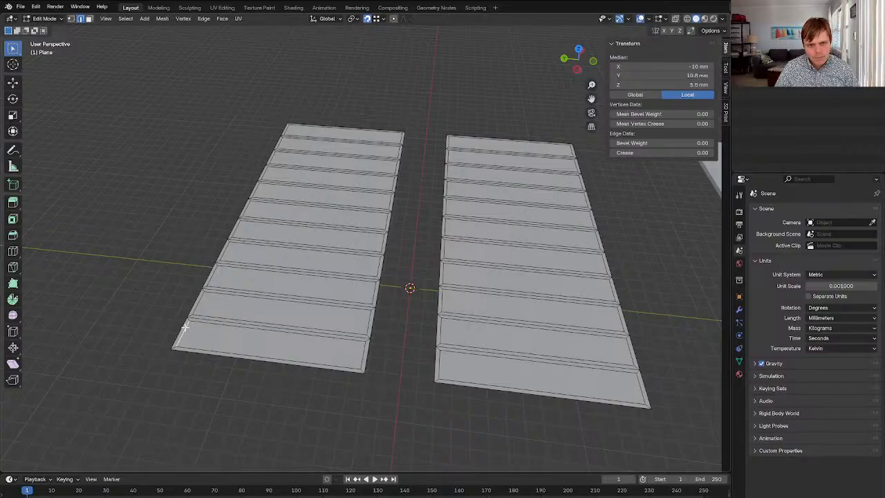
{"action": "key", "text": "3"}
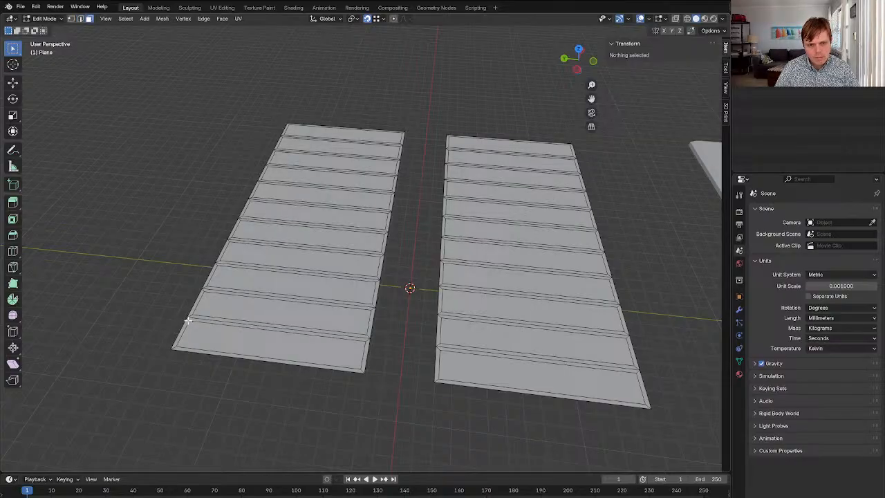
{"action": "left_click", "coordinate": [186, 320]}
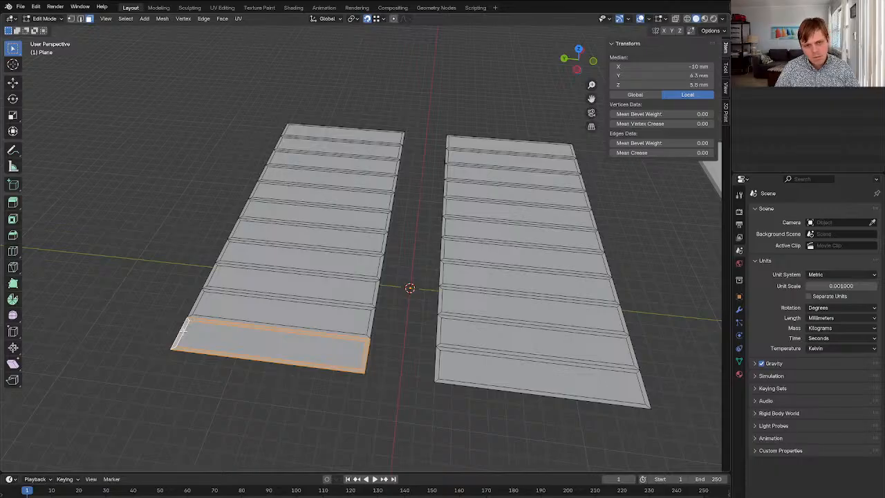
{"action": "key", "text": "1"}
{"action": "left_click", "coordinate": [172, 347]}
{"action": "key", "text": "3"}
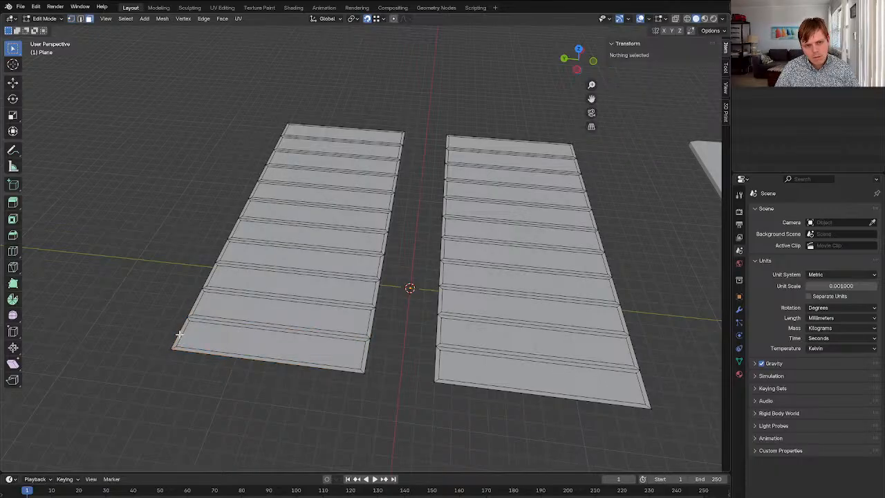
{"action": "left_click", "coordinate": [187, 321]}
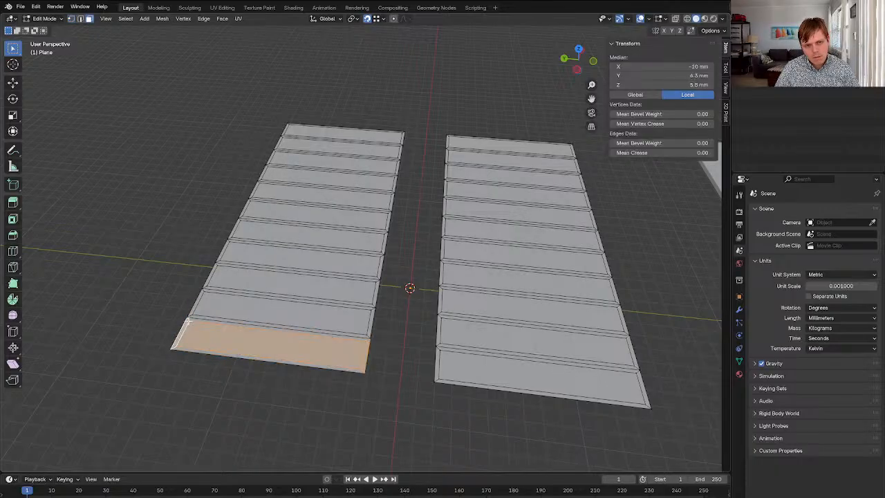
{"action": "left_click", "coordinate": [191, 314], "text": "shift"}
{"action": "left_click", "coordinate": [206, 285], "text": "shift"}
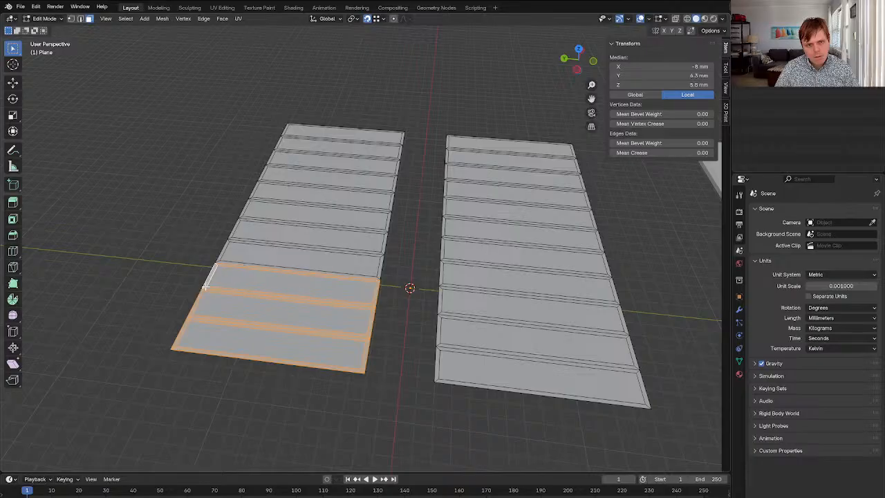
Delete all visible faces of both panels except the eleven inner strip faces of the positive Y panel
{"action": "left_click", "coordinate": [238, 254]}
{"action": "left_click", "coordinate": [244, 279], "text": "shift"}
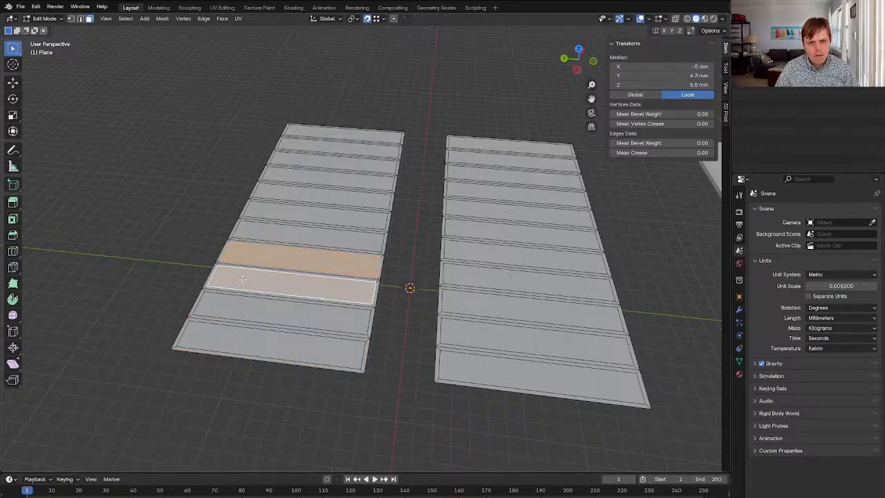
{"action": "left_click", "coordinate": [241, 329], "text": "shift"}
{"action": "left_click", "coordinate": [242, 332], "text": "shift"}
{"action": "left_click", "coordinate": [282, 236], "text": "shift"}
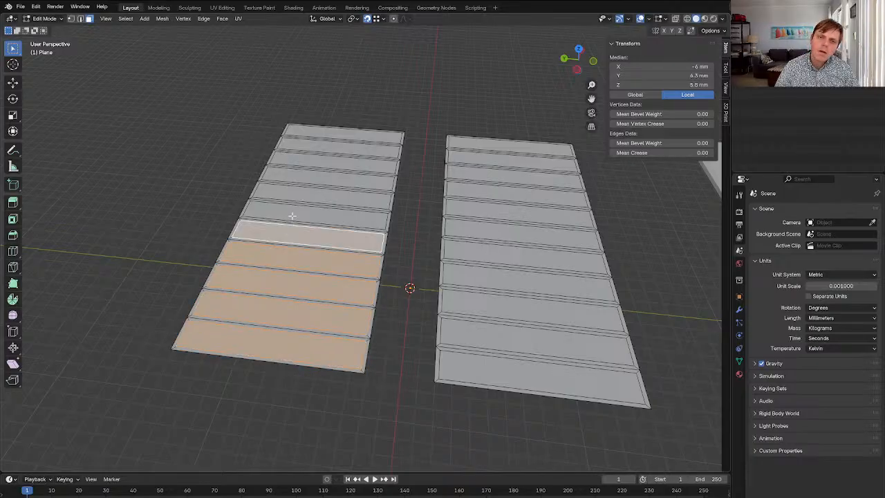
{"action": "left_click", "coordinate": [291, 217], "text": "shift"}
{"action": "left_click", "coordinate": [301, 194], "text": "shift"}
{"action": "left_click", "coordinate": [316, 173], "text": "shift"}
{"action": "left_click", "coordinate": [324, 162], "text": "shift"}
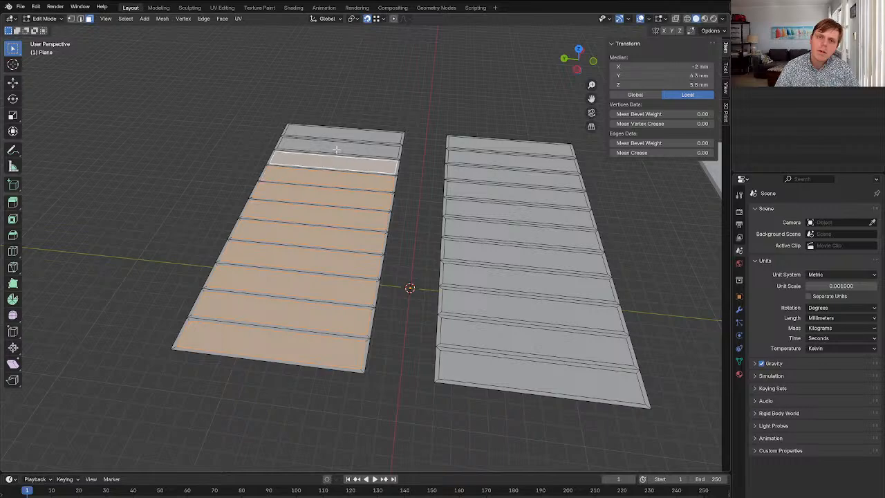
{"action": "left_click", "coordinate": [336, 149], "text": "shift"}
{"action": "left_click", "coordinate": [344, 133], "text": "shift"}
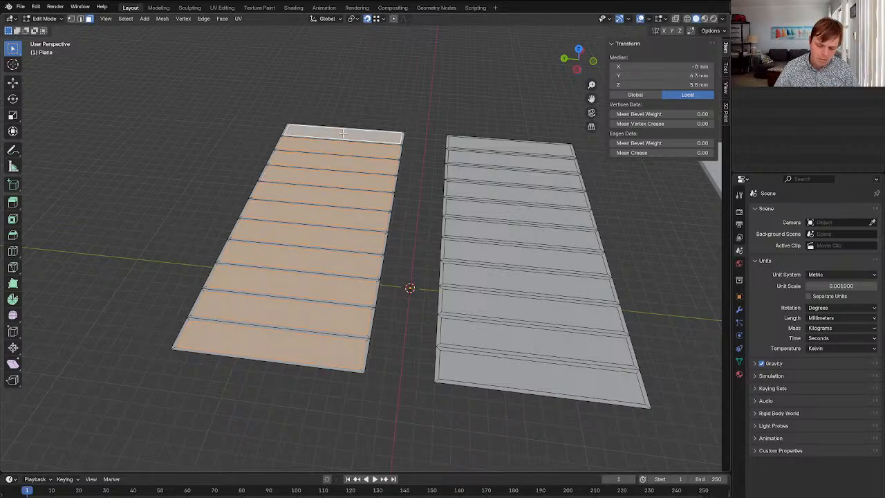
{"action": "key", "text": "ctrl+i"}
{"action": "key", "text": "x"}
{"action": "left_click", "coordinate": [343, 132]}
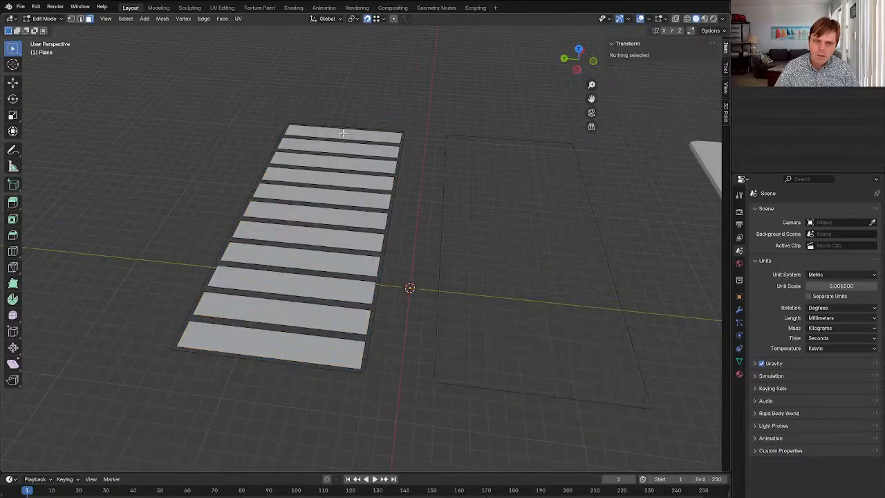
Fill every gap between neighbouring strips of the positive Y panel with a face bridging the facing edges
{"action": "left_click", "coordinate": [283, 322], "text": "shift"}
{"action": "key", "text": "f"}
{"action": "left_click", "coordinate": [296, 303]}
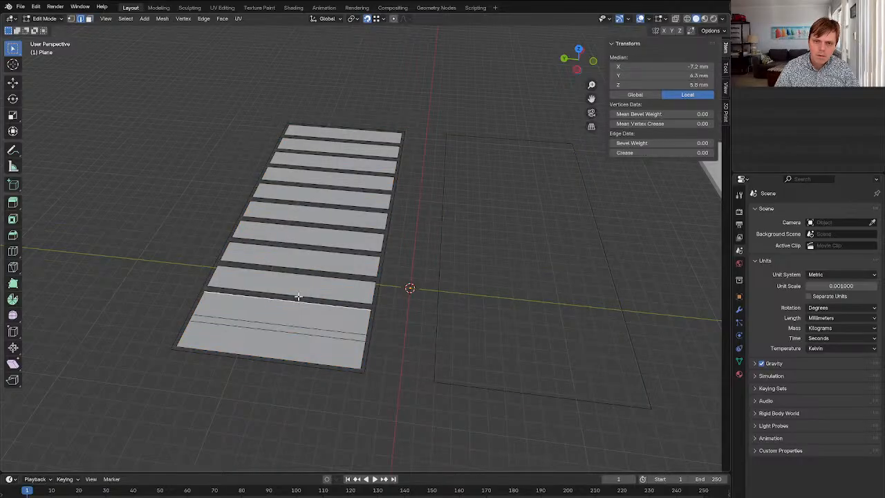
{"action": "left_click", "coordinate": [298, 298], "text": "shift"}
{"action": "key", "text": "f"}
{"action": "left_click", "coordinate": [296, 278]}
{"action": "left_click", "coordinate": [296, 266], "text": "shift"}
{"action": "key", "text": "f"}
{"action": "left_click", "coordinate": [296, 250]}
{"action": "left_click", "coordinate": [296, 243], "text": "shift"}
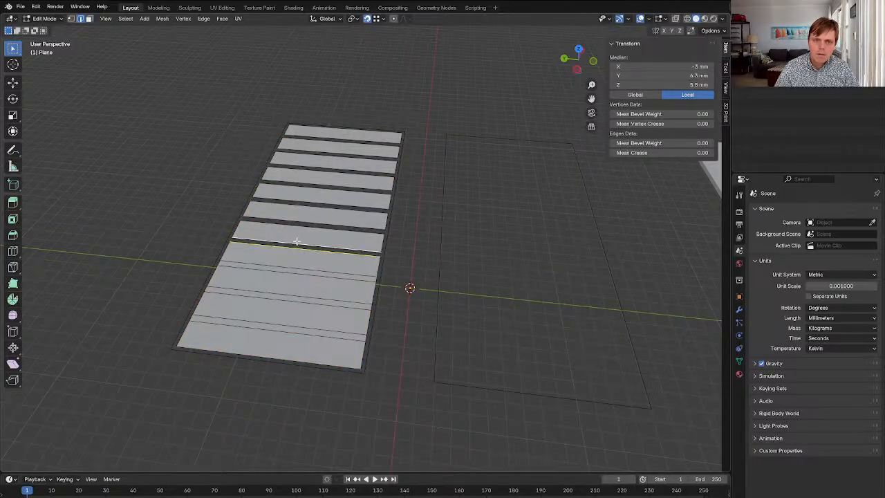
{"action": "key", "text": "f"}
{"action": "left_click", "coordinate": [301, 222]}
{"action": "left_click", "coordinate": [299, 216], "text": "shift"}
{"action": "key", "text": "f"}
{"action": "left_click", "coordinate": [300, 209]}
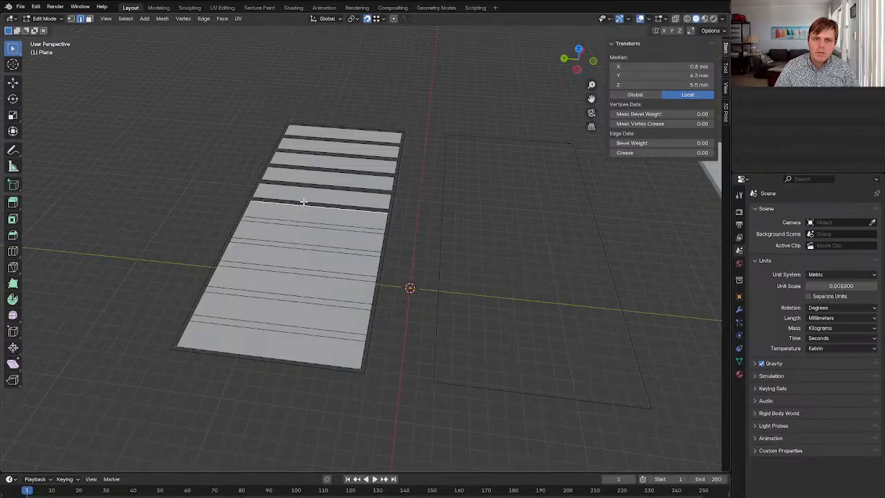
{"action": "left_click", "coordinate": [304, 200], "text": "shift"}
{"action": "key", "text": "f"}
{"action": "left_click", "coordinate": [308, 185]}
{"action": "left_click", "coordinate": [314, 170], "text": "shift"}
{"action": "key", "text": "f"}
{"action": "left_click", "coordinate": [318, 163]}
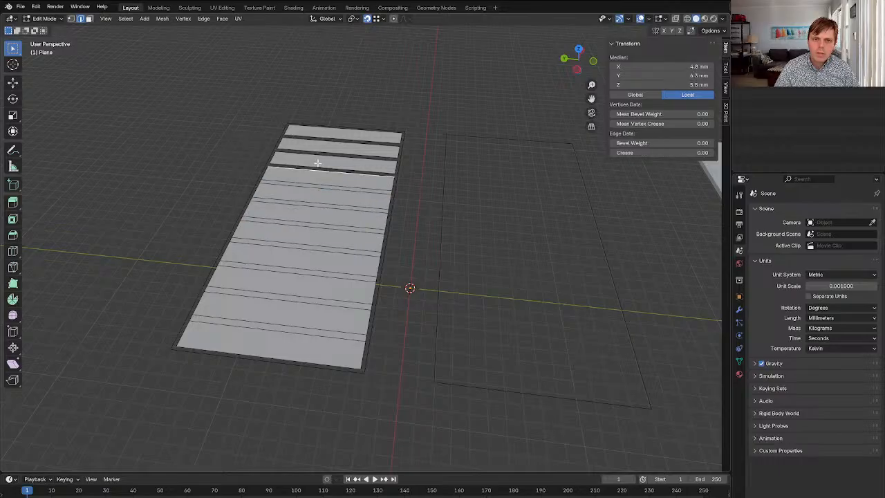
{"action": "left_click", "coordinate": [320, 155], "text": "shift"}
{"action": "key", "text": "f"}
{"action": "left_click", "coordinate": [323, 147]}
{"action": "key", "text": "f"}
{"action": "left_click", "coordinate": [325, 141]}
{"action": "left_click", "coordinate": [325, 137], "text": "shift"}
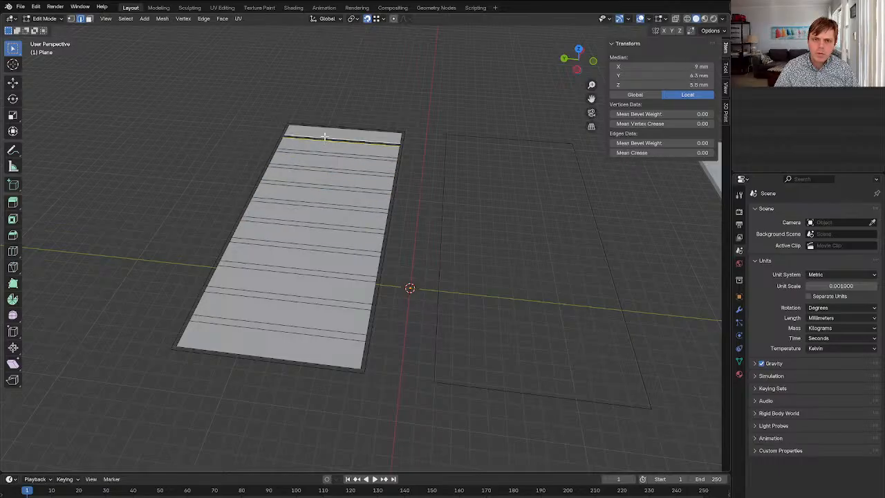
{"action": "key", "text": "f"}
{"action": "left_click", "coordinate": [326, 130]}
Examine the coordinates of the vertices and side edge at the outer corner of the negative X end strip
{"action": "middle_click_drag", "start_coordinate": [316, 243], "coordinate": [277, 338]}
{"action": "left_click", "coordinate": [209, 368]}
{"action": "key", "text": "1"}
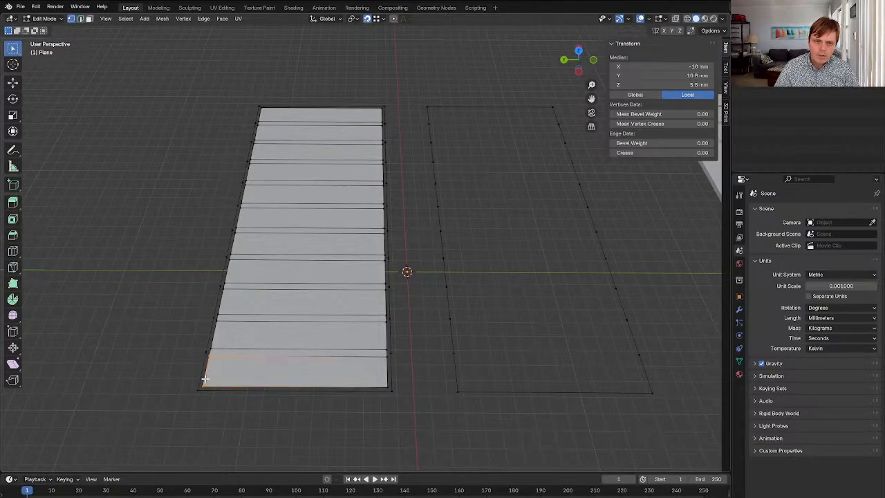
{"action": "left_click", "coordinate": [205, 382]}
{"action": "left_click", "coordinate": [202, 354]}
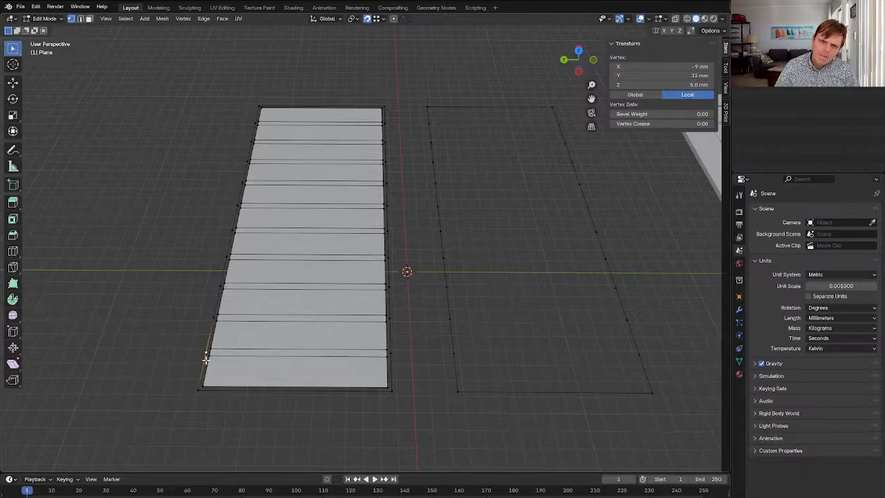
{"action": "left_click", "coordinate": [217, 358]}
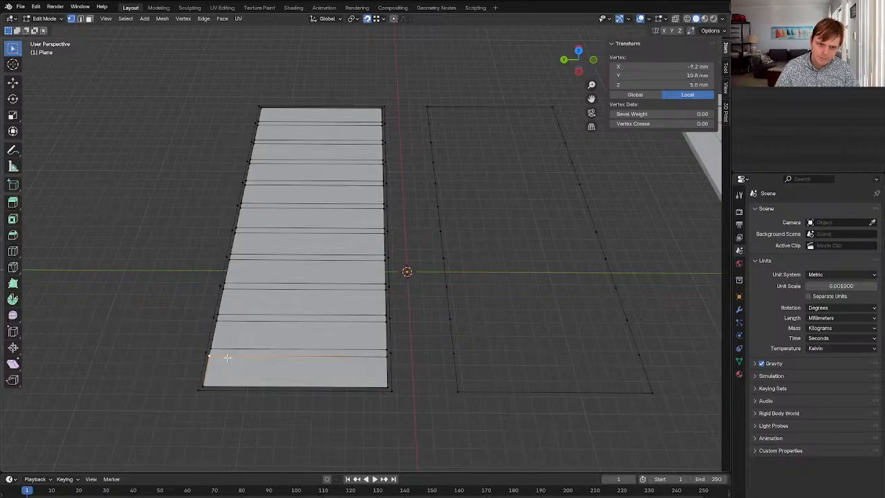
{"action": "key", "text": "2"}
{"action": "left_click", "coordinate": [205, 374]}
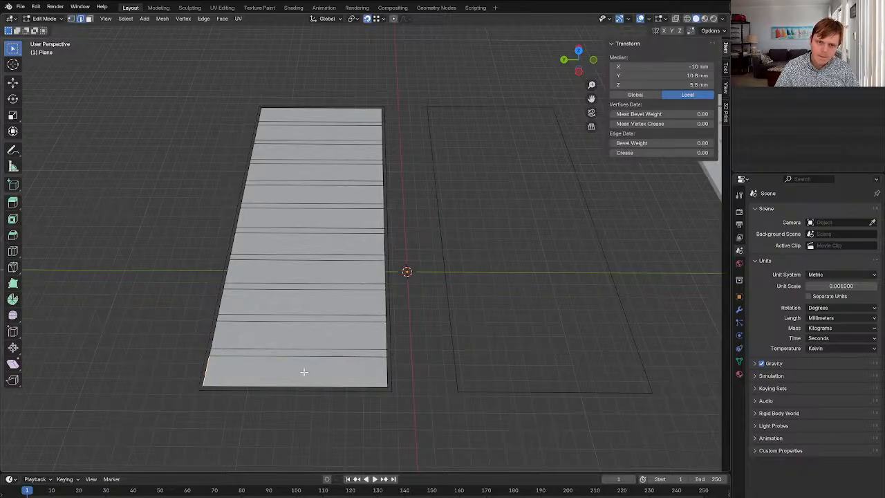
Extrude the panel's end edge at negative X outward by -0.2 mm along X to meet the surrounding outline
{"action": "left_click", "coordinate": [273, 392]}
{"action": "left_click", "coordinate": [233, 387]}
{"action": "key", "text": "g"}
{"action": "key", "text": "z"}
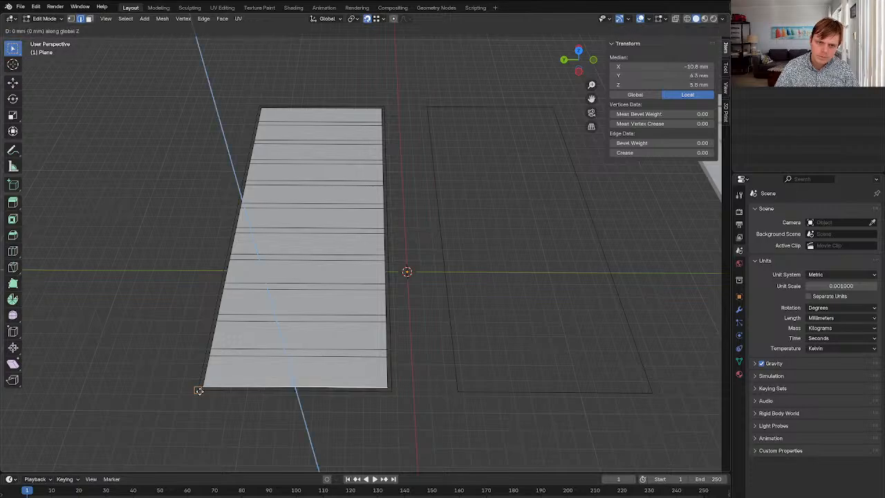
{"action": "key", "text": "y"}
{"action": "left_click", "coordinate": [199, 390]}
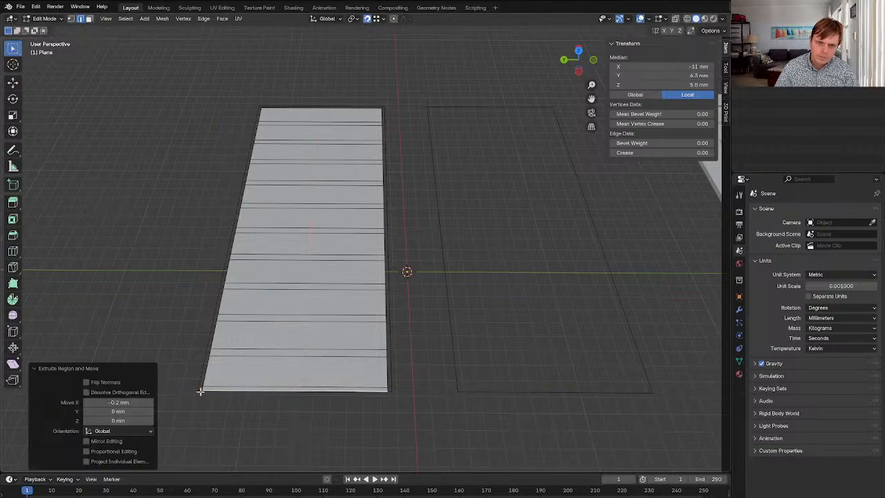
Extrude the panel's end edge at positive X outward by 0.2 mm along X
{"action": "middle_click_drag", "start_coordinate": [222, 366], "coordinate": [234, 408], "text": "shift"}
{"action": "left_click", "coordinate": [289, 144]}
{"action": "key", "text": "g"}
{"action": "key", "text": "x"}
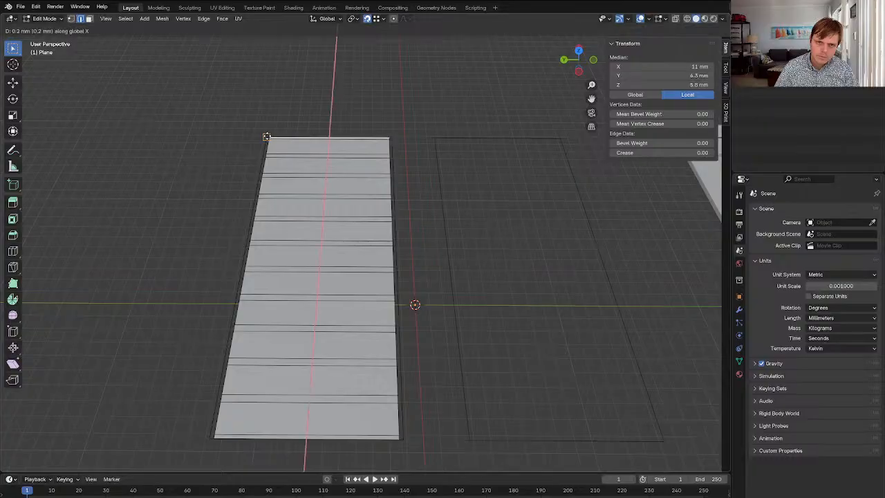
{"action": "left_click", "coordinate": [265, 135]}
Extrude the full chain of edges along the panel's outer long side by 0.2 mm along Y
{"action": "left_click", "coordinate": [267, 137]}
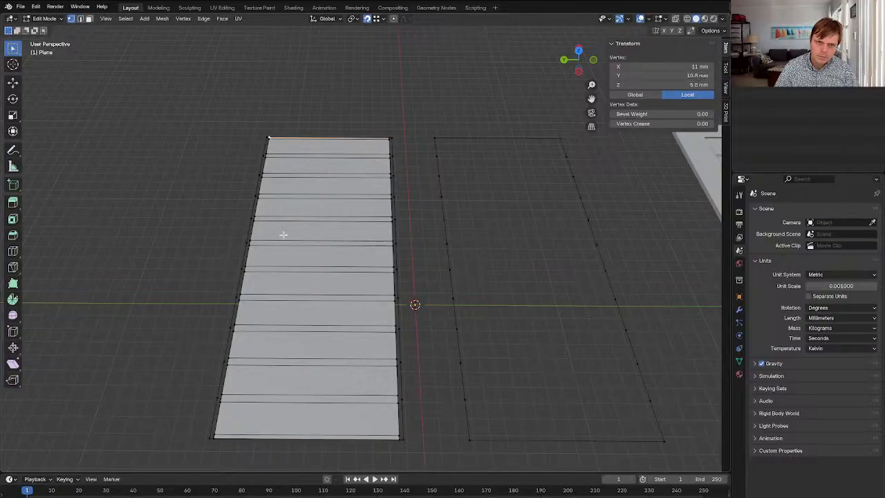
{"action": "left_click", "coordinate": [211, 438], "text": "ctrl"}
{"action": "key", "text": "g"}
{"action": "key", "text": "x"}
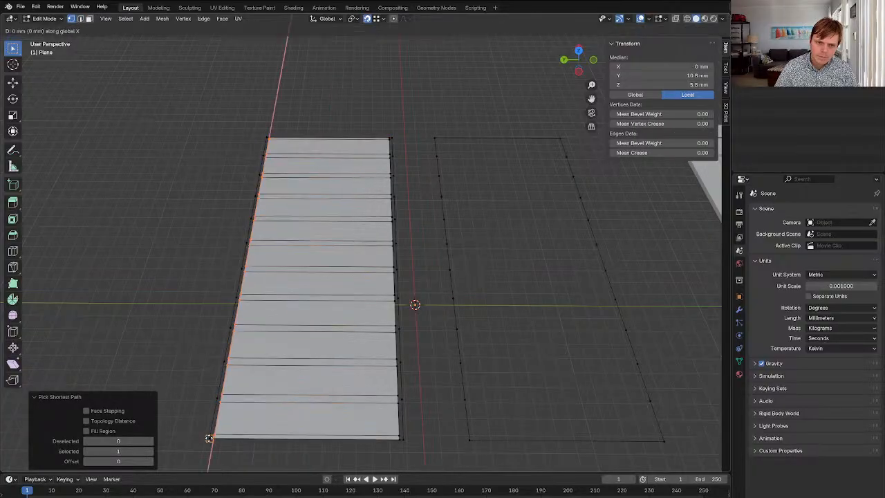
{"action": "left_click", "coordinate": [209, 438]}
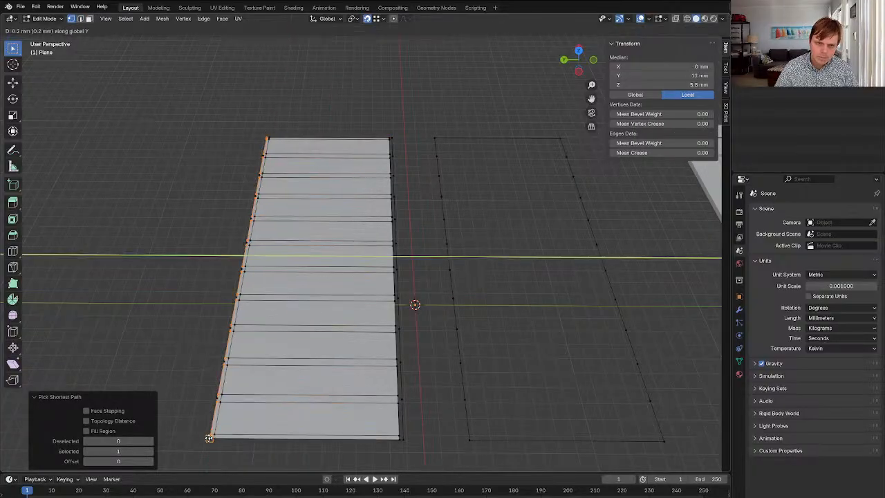
Extrude the full chain of edges along the panel's inner long side by -0.2 mm along Y
{"action": "left_click", "coordinate": [395, 437]}
{"action": "left_click", "coordinate": [391, 136], "text": "ctrl"}
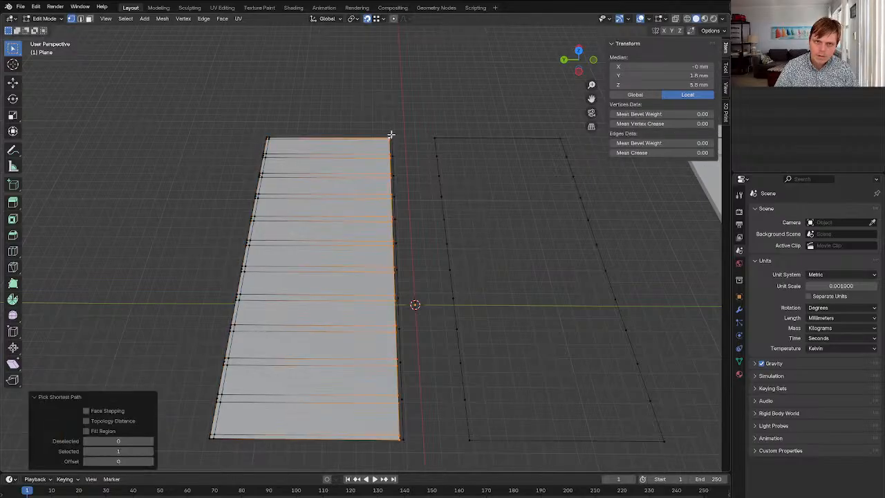
{"action": "key", "text": "g"}
{"action": "key", "text": "y"}
{"action": "left_click", "coordinate": [392, 135]}
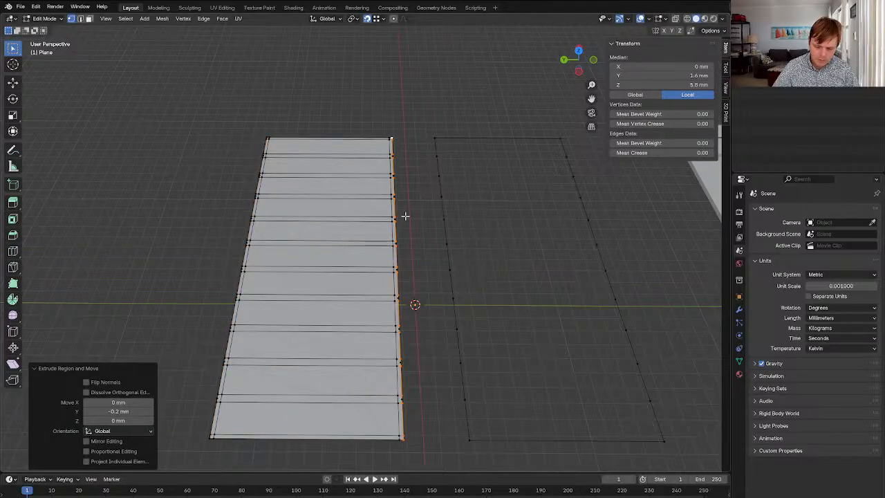
Select the entire linked planked panel and reveal the hidden slab geometry around it
{"action": "key", "text": "ctrl+l"}
{"action": "left_click", "coordinate": [399, 227]}
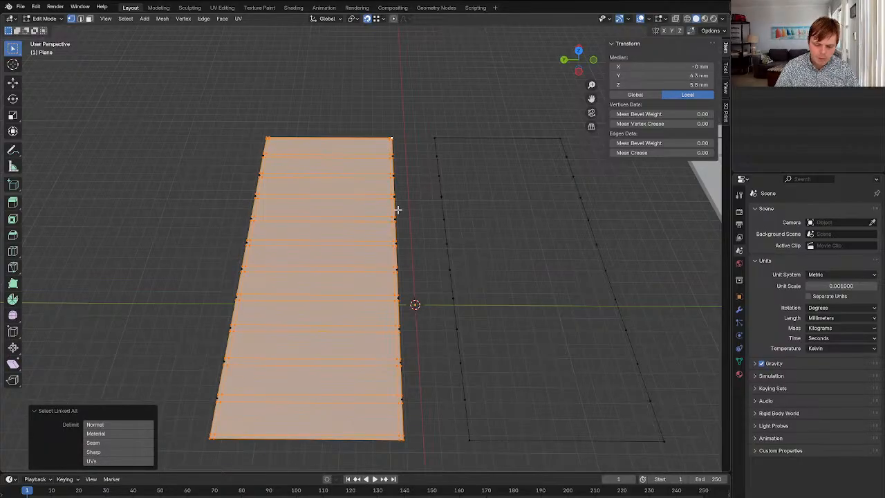
{"action": "key", "text": "alt+h"}
{"action": "scroll", "coordinate": [373, 180], "scroll_direction": "up", "scroll_amount": 2}
{"action": "mouse_move", "coordinate": [377, 217]}
{"action": "middle_mouse_down"}
{"action": "mouse_move", "coordinate": [405, 215]}
{"action": "mouse_move", "coordinate": [364, 208]}
{"action": "middle_mouse_up"}
{"action": "scroll", "coordinate": [359, 208], "scroll_direction": "up", "scroll_amount": 1}
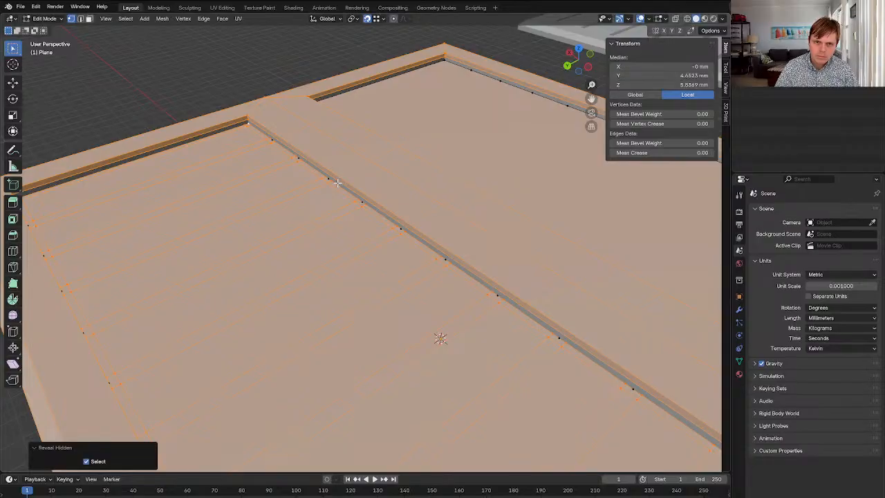
Examine the wall faces and the fit between the planked panel and its recess from several sides
{"action": "key", "text": "3"}
{"action": "left_click", "coordinate": [266, 135]}
{"action": "key", "text": "alt+a"}
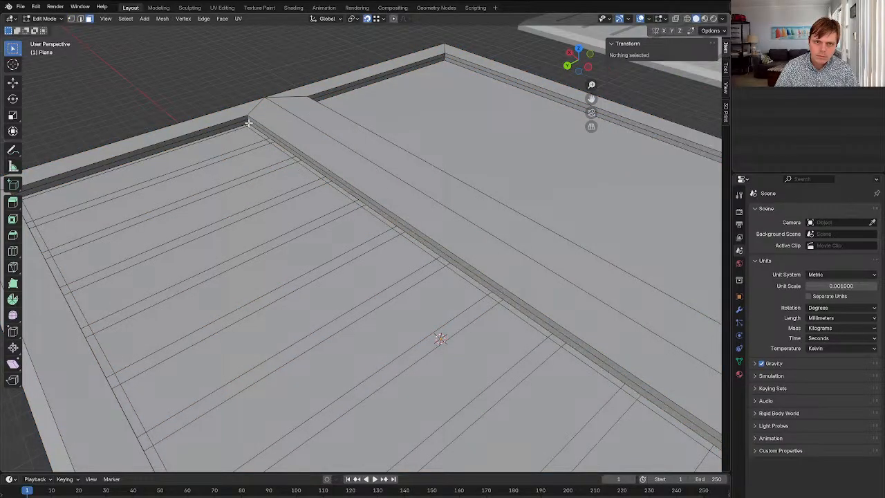
{"action": "left_click", "coordinate": [249, 122]}
{"action": "key", "text": "alt+a"}
{"action": "left_click", "coordinate": [252, 123]}
{"action": "left_click", "coordinate": [253, 125]}
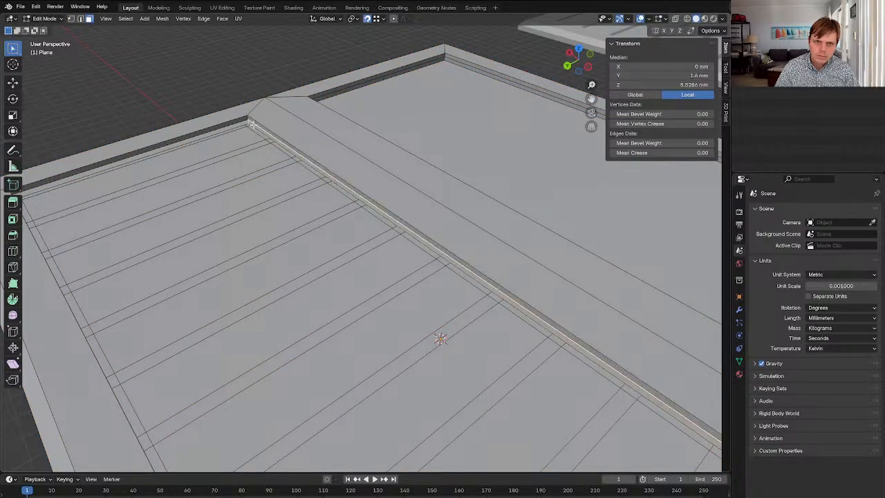
{"action": "middle_click_drag", "start_coordinate": [290, 203], "coordinate": [504, 184]}
{"action": "left_click", "coordinate": [475, 139]}
{"action": "key", "text": "alt+a"}
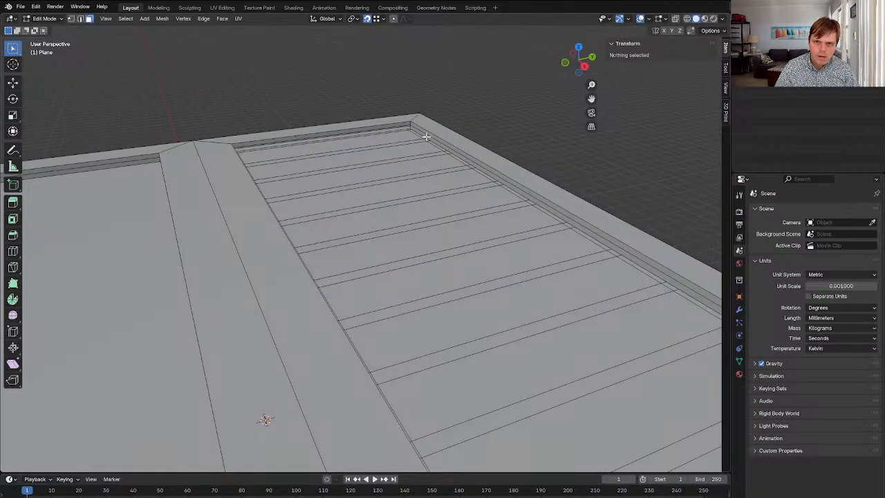
{"action": "left_click", "coordinate": [426, 137]}
{"action": "key", "text": "alt+a"}
{"action": "middle_click_drag", "start_coordinate": [422, 193], "coordinate": [486, 197]}
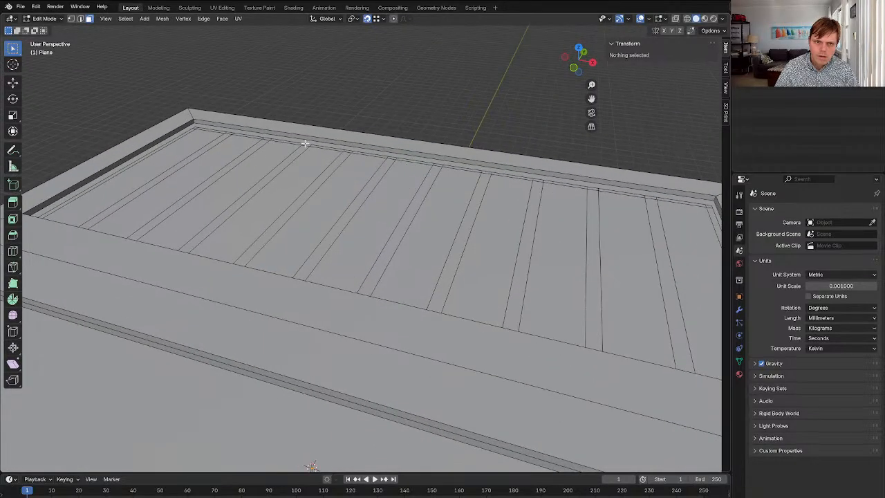
Select the linked planked panel and raise it 0.2 mm along Z, snapping to the recess corner
{"action": "key", "text": "1"}
{"action": "left_click", "coordinate": [201, 127]}
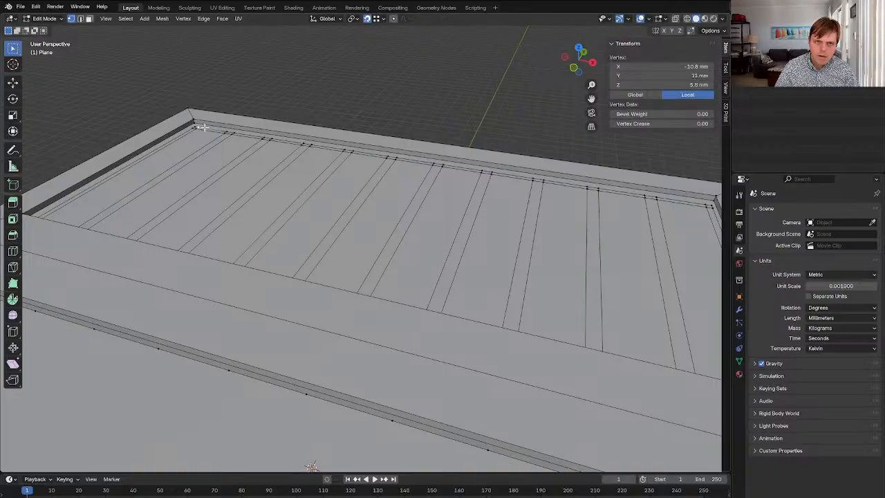
{"action": "key", "text": "ctrl+l"}
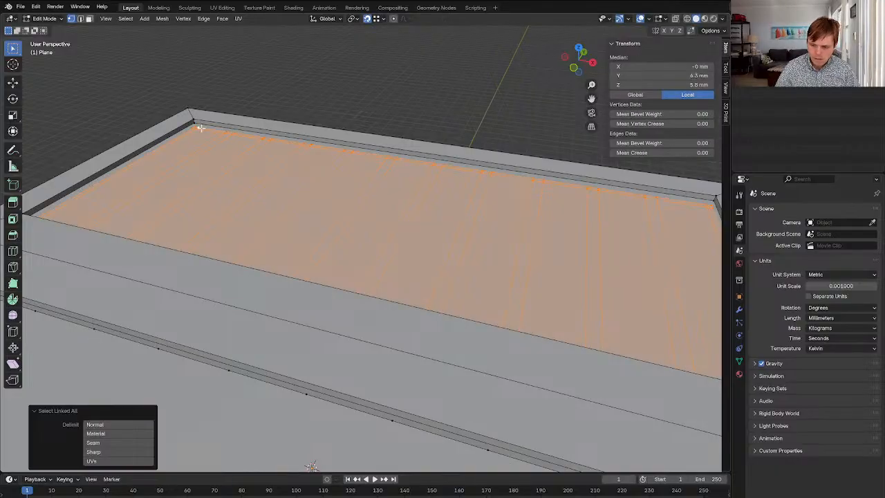
{"action": "key", "text": "g"}
{"action": "key", "text": "z"}
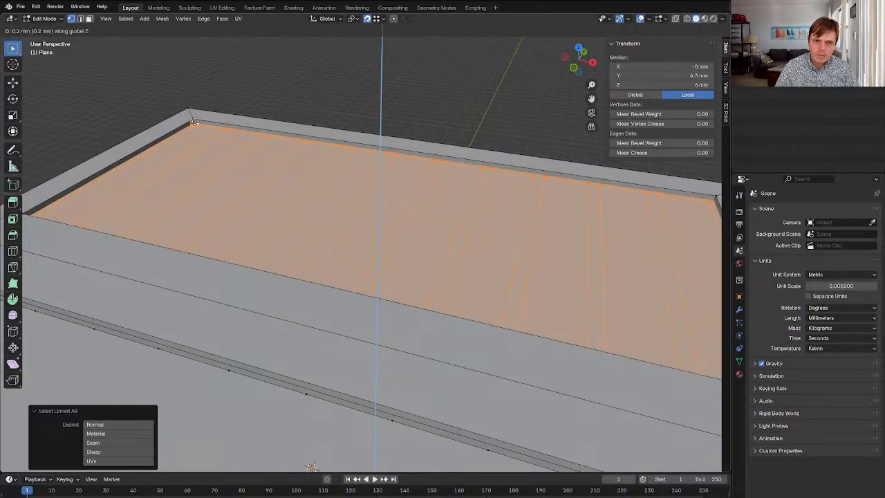
{"action": "left_click", "coordinate": [194, 121]}
Delete the narrow wall faces between the planked panel and the surrounding frame
{"action": "middle_click_drag", "start_coordinate": [215, 152], "coordinate": [469, 183]}
{"action": "key", "text": "3"}
{"action": "left_click", "coordinate": [166, 122]}
{"action": "key", "text": "x"}
{"action": "key", "text": "f"}
{"action": "left_click", "coordinate": [183, 117]}
{"action": "key", "text": "x"}
{"action": "key", "text": "f"}
Enable the face orientation overlay and recalculate the normals of the whole mesh to face outside
{"action": "left_click", "coordinate": [647, 19]}
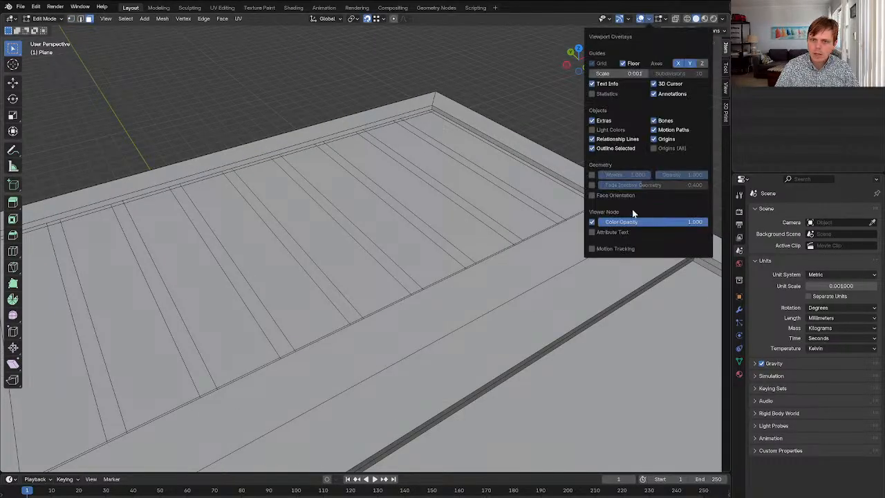
{"action": "left_click", "coordinate": [616, 195]}
{"action": "key", "text": "a"}
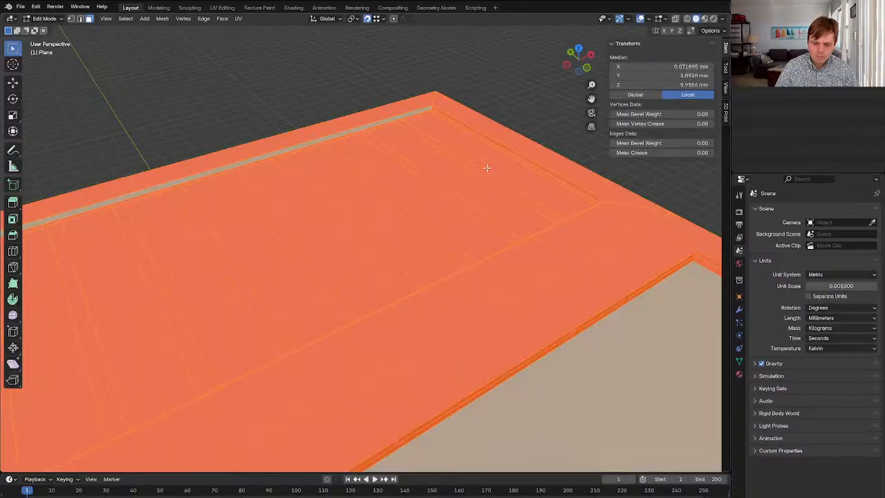
{"action": "key", "text": "shift+n"}
{"action": "key", "text": "alt+a"}
{"action": "middle_click_drag", "start_coordinate": [450, 164], "coordinate": [468, 246]}
Add a loop cut through the frame at the planked panel's end, flattened along Y and snapped to the inner strip corner at Y 1.8 mm
{"action": "key", "text": "1"}
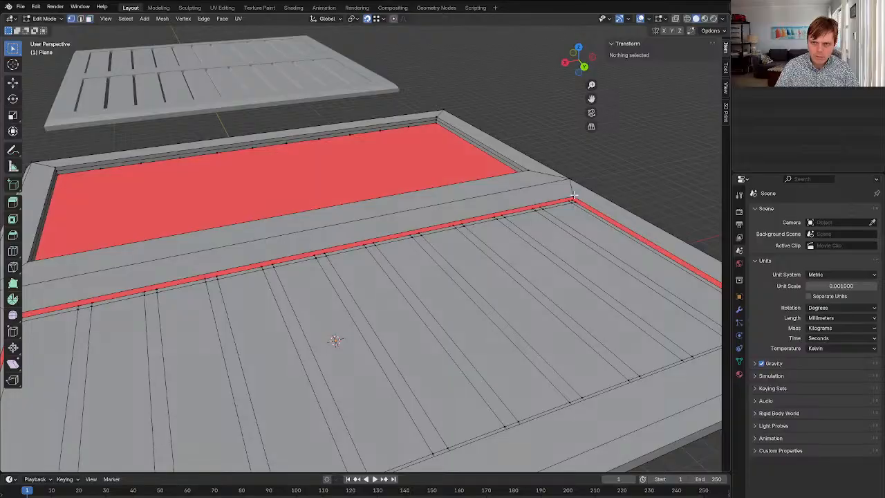
{"action": "left_click", "coordinate": [573, 200]}
{"action": "middle_click_drag", "start_coordinate": [573, 200], "coordinate": [345, 134]}
{"action": "key", "text": "alt+a"}
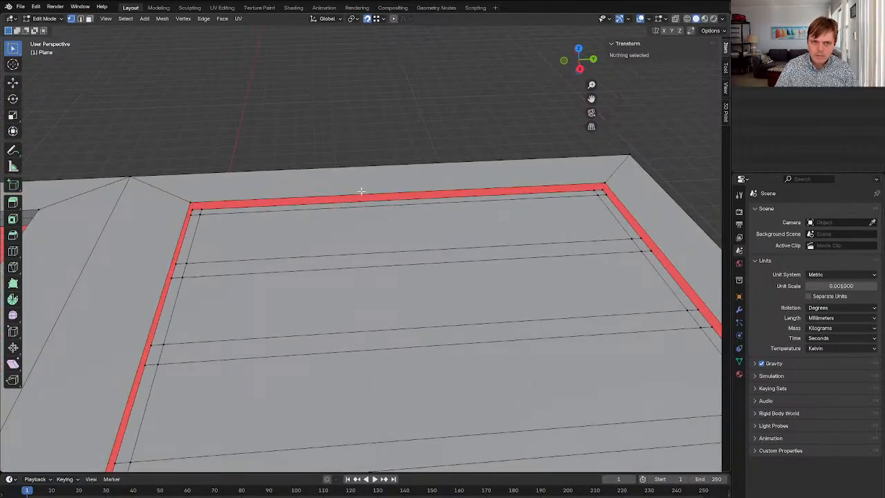
{"action": "key", "text": "ctrl+r"}
{"action": "left_click", "coordinate": [363, 192]}
{"action": "right_click", "coordinate": [345, 194]}
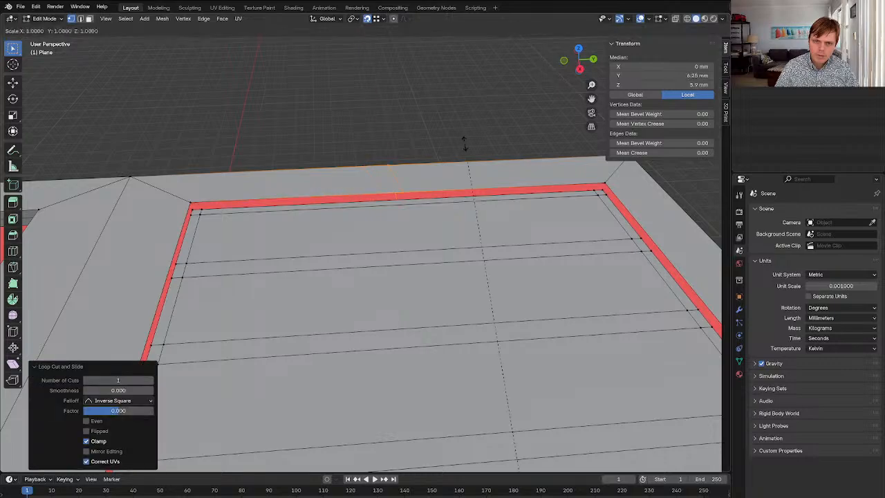
{"action": "type", "text": "sxy0"}
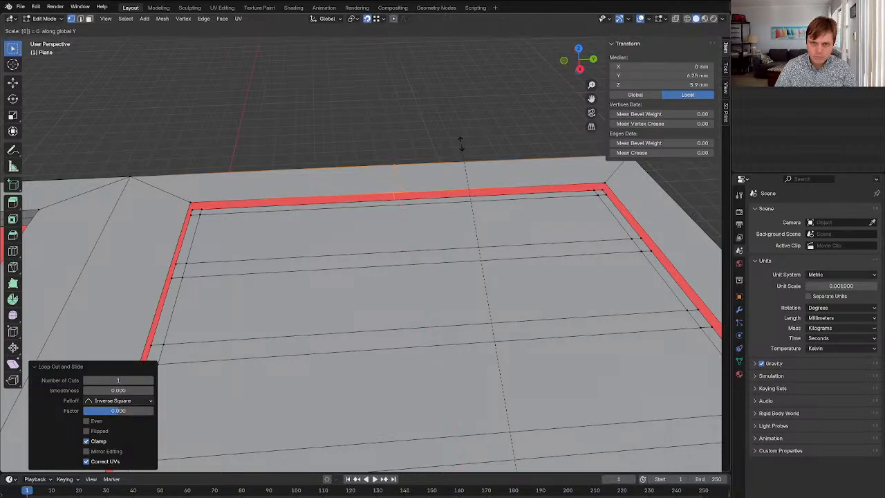
{"action": "key", "text": "Return"}
{"action": "key", "text": "g"}
{"action": "key", "text": "x"}
{"action": "key", "text": "y"}
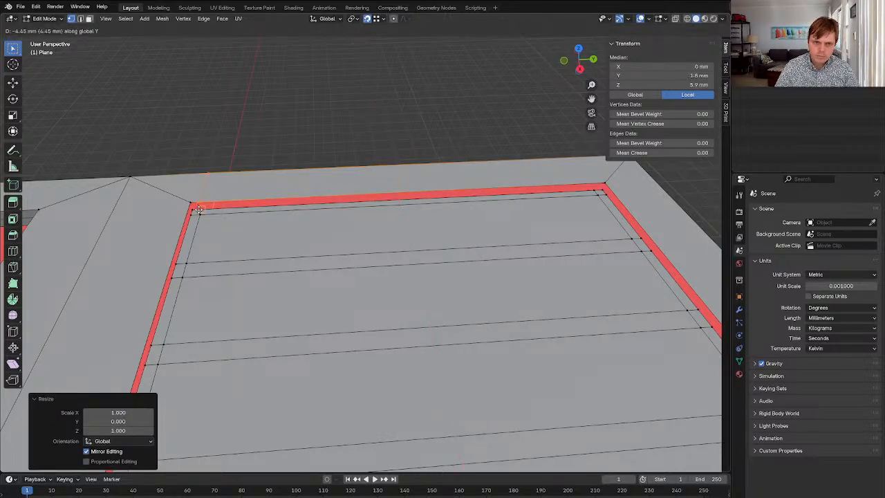
{"action": "left_click", "coordinate": [199, 210]}
Add a loop cut through the frame at the planked panel's other end, flattened along Y and snapped to the inner strip corner at Y 10.8 mm
{"action": "key", "text": "ctrl+r"}
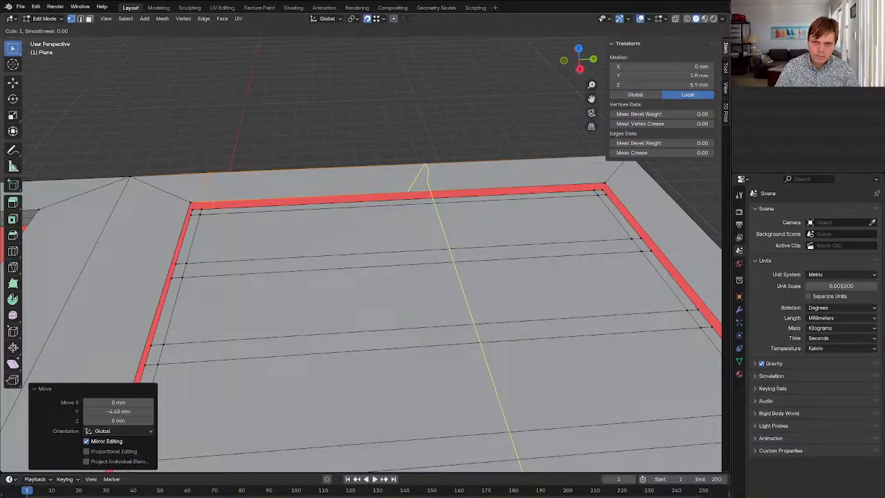
{"action": "left_click", "coordinate": [490, 142]}
{"action": "right_click", "coordinate": [490, 143]}
{"action": "type", "text": "sy0"}
{"action": "key", "text": "Return"}
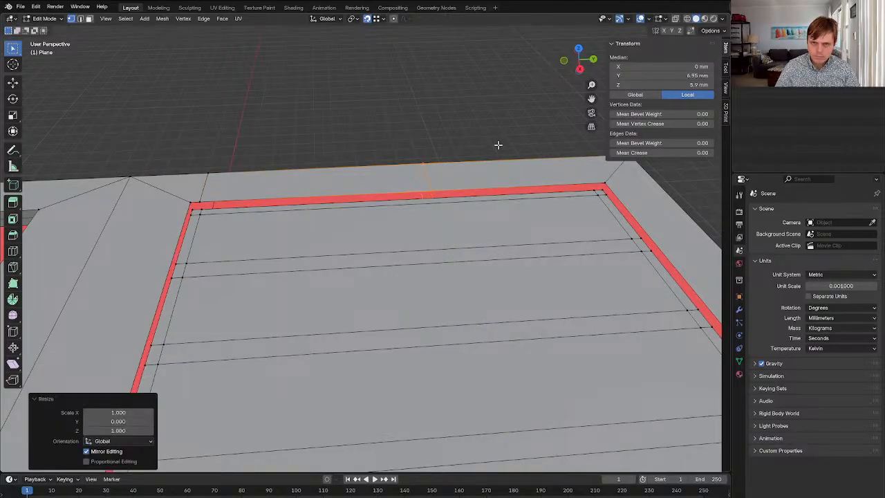
{"action": "key", "text": "g"}
{"action": "key", "text": "y"}
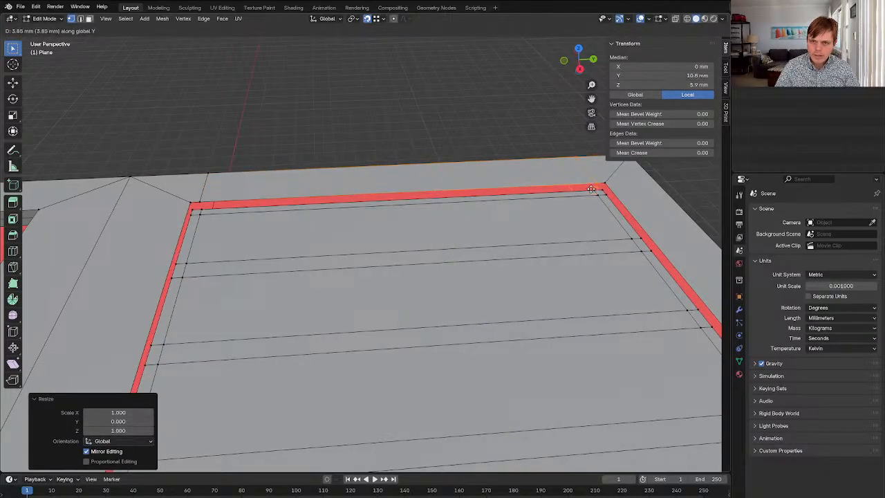
{"action": "left_click", "coordinate": [591, 188]}
Fill the wall gap between the frame and the planked panel along the panel's X -11 mm side, starting from the corner edges
{"action": "key", "text": "2"}
{"action": "left_click", "coordinate": [602, 189]}
{"action": "left_click", "coordinate": [599, 188], "text": "shift"}
{"action": "left_click", "coordinate": [596, 188]}
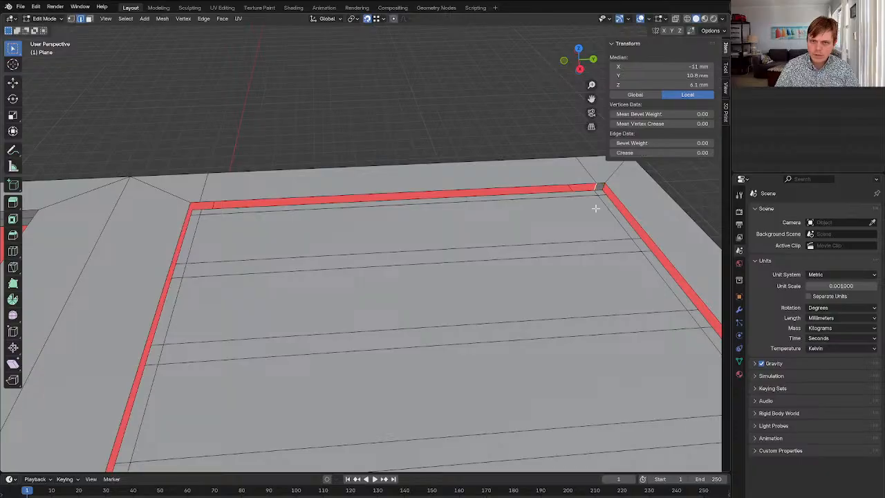
{"action": "key", "text": "f"}
Fill the matching wall gap along the panel's X 11 mm side with faces from corner to corner
{"action": "middle_click_drag", "start_coordinate": [355, 242], "coordinate": [330, 255]}
{"action": "scroll", "coordinate": [242, 243], "scroll_direction": "down", "scroll_amount": 4}
{"action": "scroll", "coordinate": [499, 157], "scroll_direction": "up", "scroll_amount": 3}
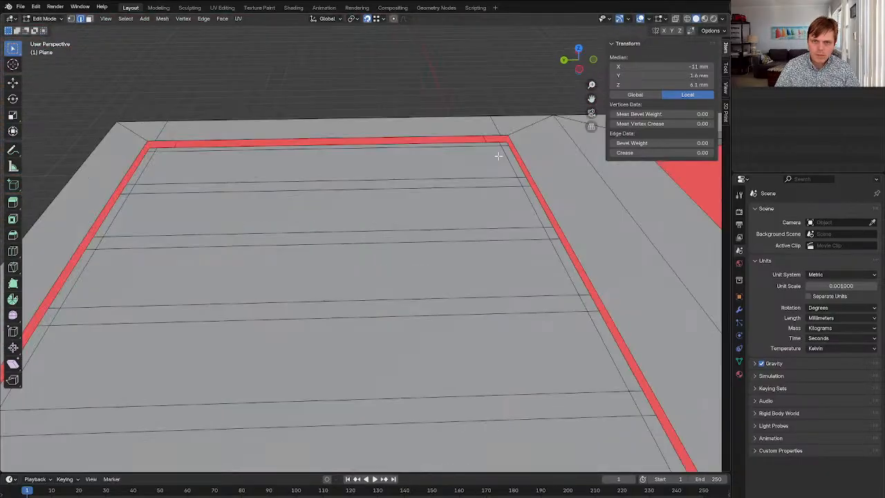
{"action": "left_click", "coordinate": [504, 140], "text": "shift"}
{"action": "left_click", "coordinate": [503, 138]}
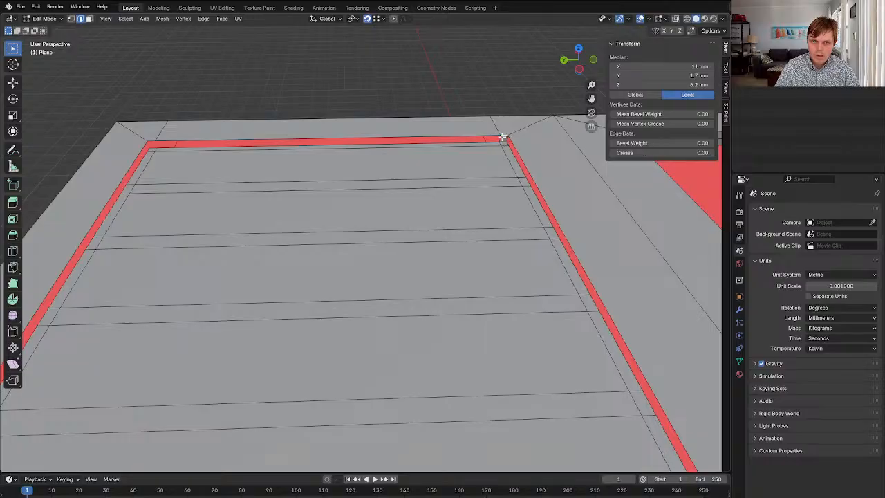
{"action": "key", "text": "f"}
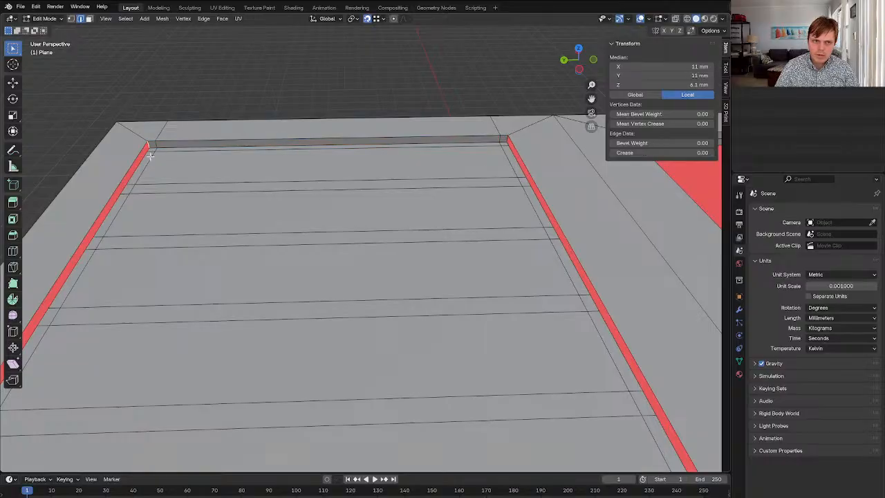
Select the open boundary loops along the panel's two remaining long sides and fill each with a wall face
{"action": "left_click", "coordinate": [147, 157], "text": "alt"}
{"action": "key", "text": "f"}
{"action": "left_click", "coordinate": [514, 157], "text": "alt"}
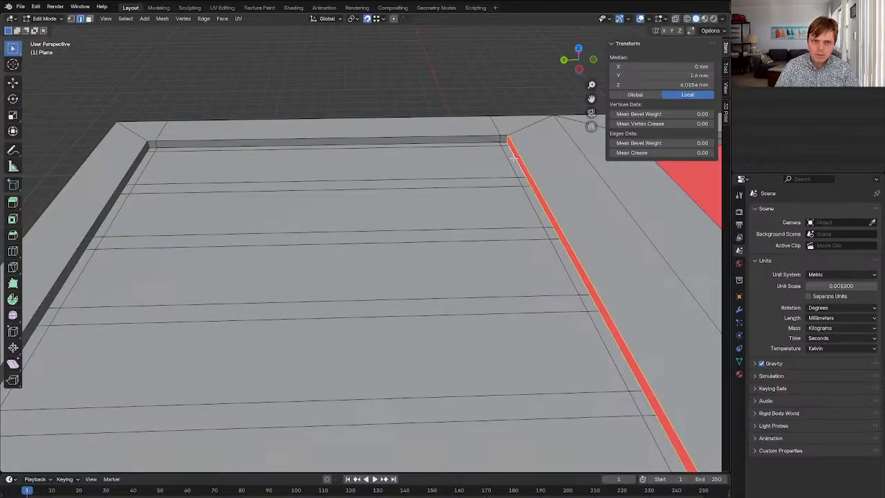
{"action": "key", "text": "f"}
Select all twelve narrow groove strips between the planks across the panel's full width, including the thin strips at both ends
{"action": "middle_click_drag", "start_coordinate": [391, 260], "coordinate": [459, 263]}
{"action": "scroll", "coordinate": [459, 263], "scroll_direction": "down", "scroll_amount": 3}
{"action": "scroll", "coordinate": [351, 207], "scroll_direction": "up", "scroll_amount": 2}
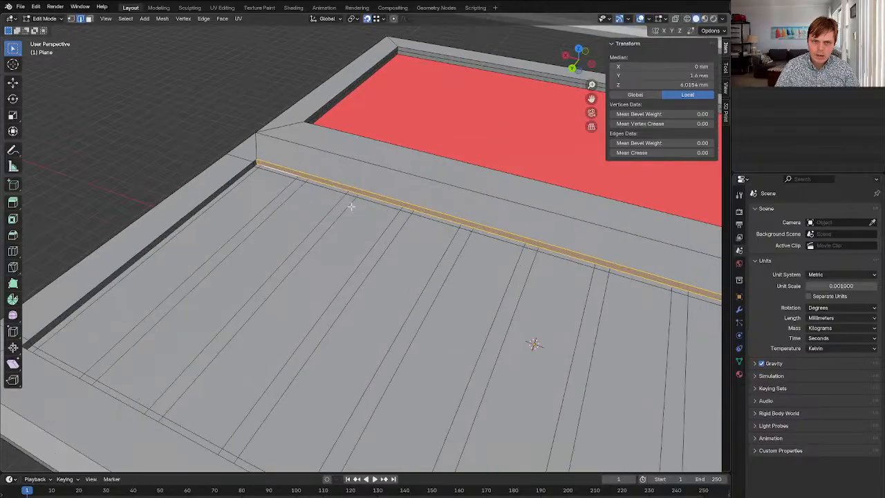
{"action": "left_click", "coordinate": [301, 181]}
{"action": "mouse_move", "coordinate": [301, 181]}
{"action": "middle_mouse_down"}
{"action": "mouse_move", "coordinate": [244, 200]}
{"action": "mouse_move", "coordinate": [288, 187]}
{"action": "middle_mouse_up"}
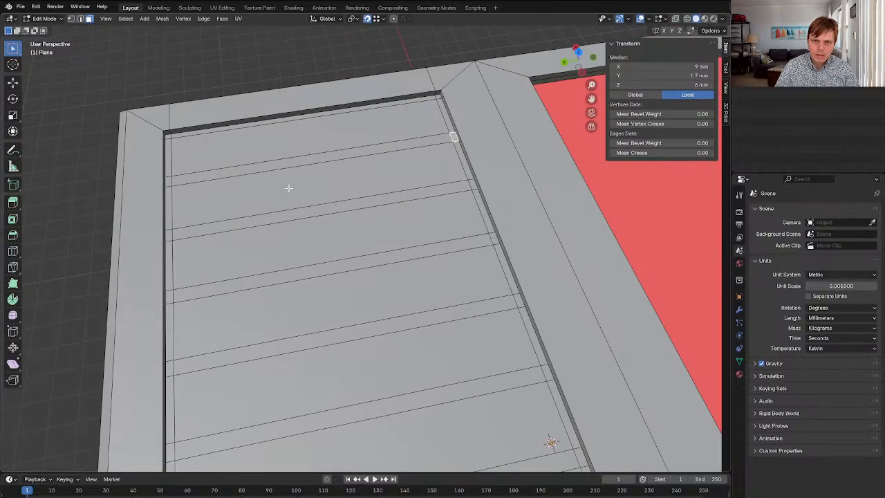
{"action": "left_click", "coordinate": [169, 181], "text": "ctrl"}
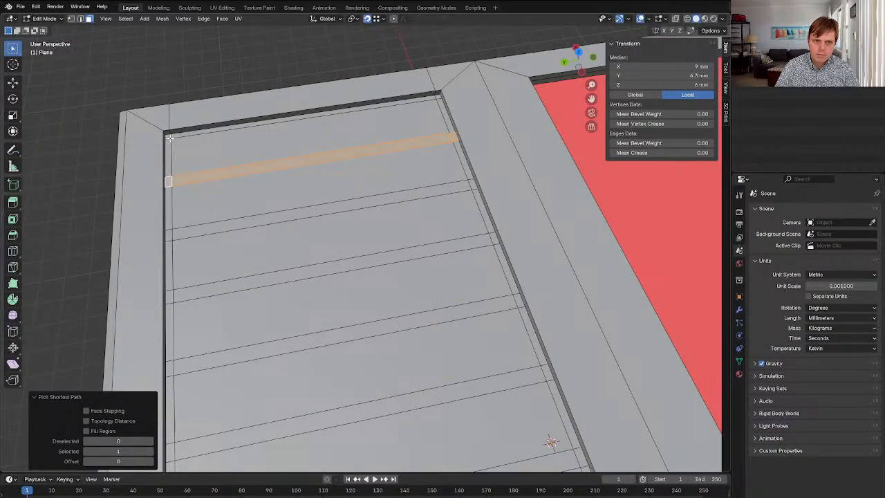
{"action": "left_click", "coordinate": [169, 138], "text": "shift"}
{"action": "left_click", "coordinate": [436, 96], "text": "ctrl"}
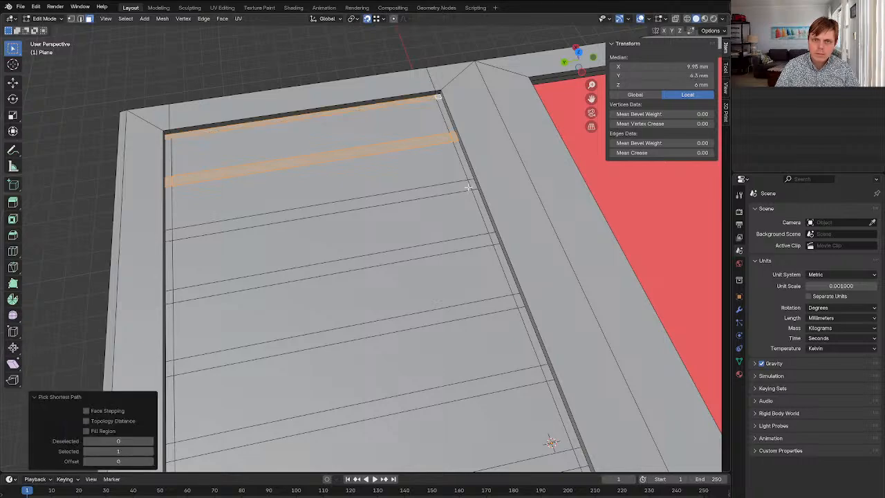
{"action": "left_click", "coordinate": [473, 183], "text": "shift"}
{"action": "left_click", "coordinate": [167, 234], "text": "ctrl"}
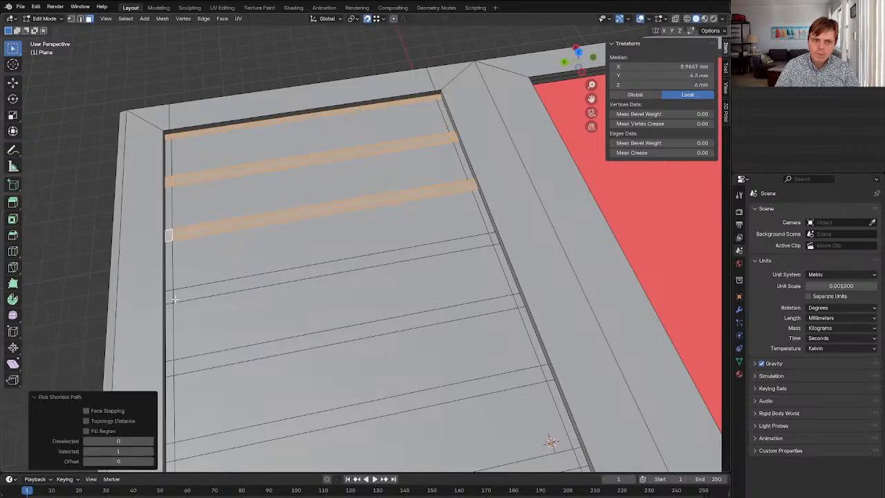
{"action": "left_click", "coordinate": [169, 296], "text": "shift"}
{"action": "left_click", "coordinate": [492, 239], "text": "ctrl"}
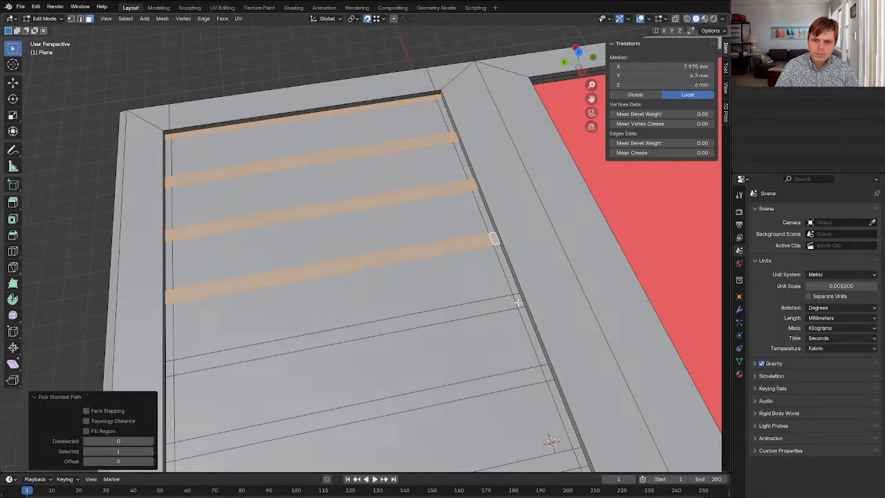
{"action": "left_click", "coordinate": [518, 302], "text": "shift"}
{"action": "left_click", "coordinate": [168, 365], "text": "ctrl"}
{"action": "scroll", "coordinate": [168, 364], "scroll_direction": "down", "scroll_amount": 5}
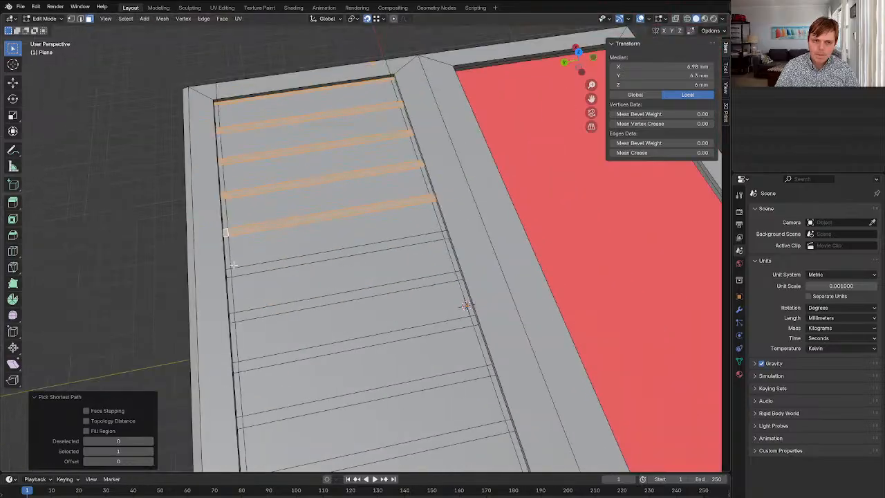
{"action": "scroll", "coordinate": [228, 273], "scroll_direction": "up", "scroll_amount": 5}
{"action": "left_click", "coordinate": [200, 280], "text": "shift"}
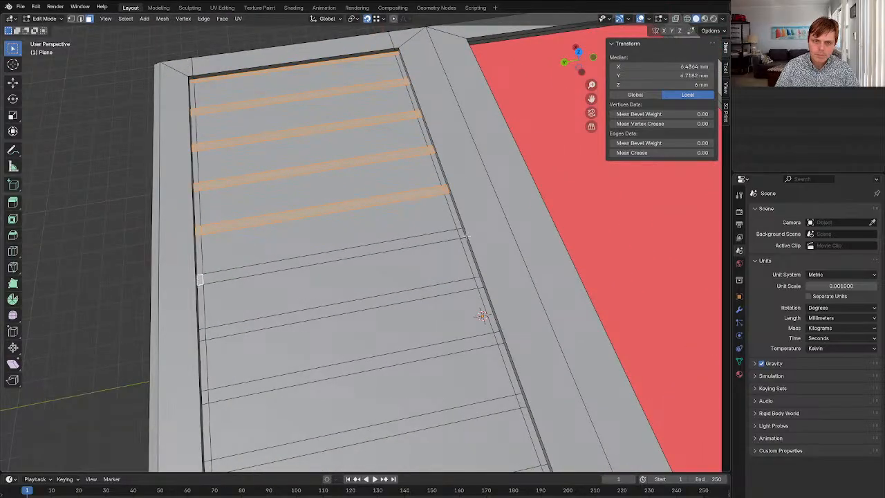
{"action": "left_click", "coordinate": [461, 234], "text": "ctrl"}
{"action": "left_click", "coordinate": [477, 283], "text": "shift"}
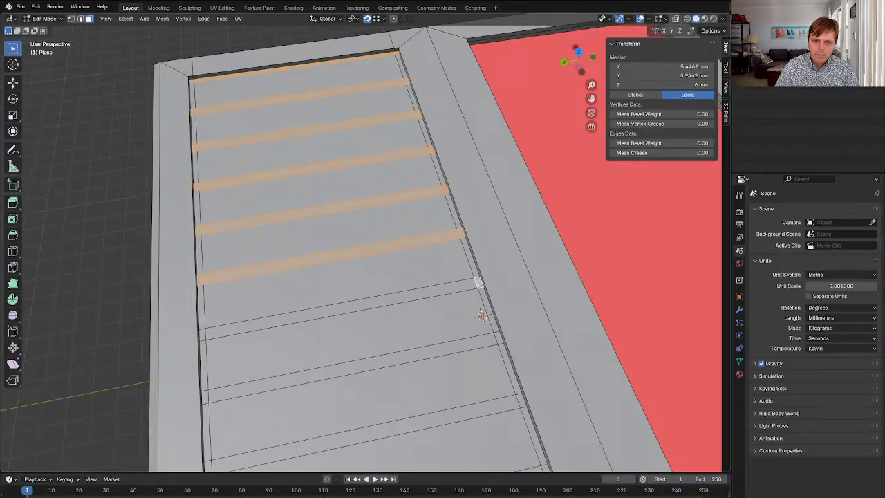
{"action": "left_click", "coordinate": [201, 335], "text": "ctrl"}
{"action": "left_click", "coordinate": [205, 397], "text": "shift"}
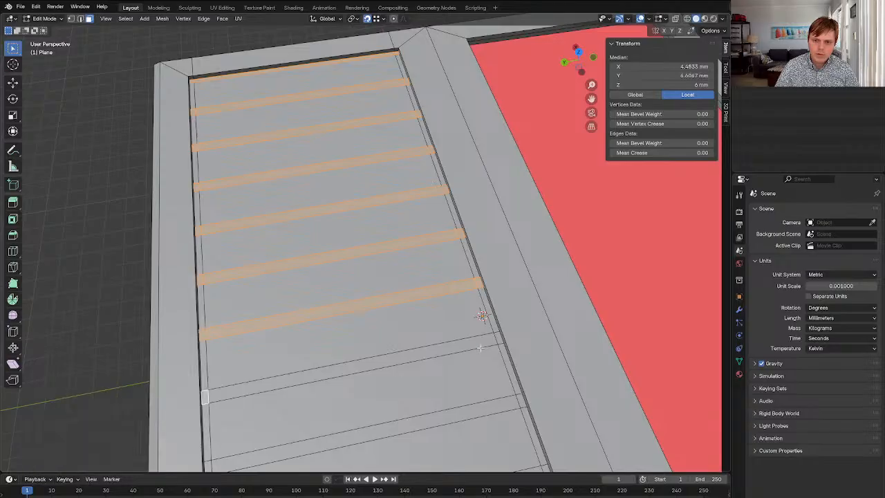
{"action": "left_click", "coordinate": [499, 341], "text": "ctrl"}
{"action": "middle_click_drag", "start_coordinate": [503, 349], "coordinate": [496, 286], "text": "shift"}
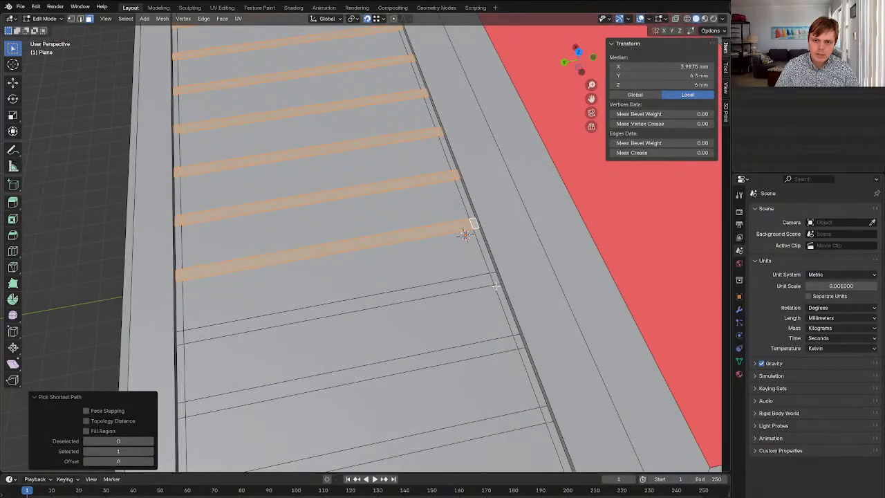
{"action": "left_click", "coordinate": [498, 280], "text": "shift"}
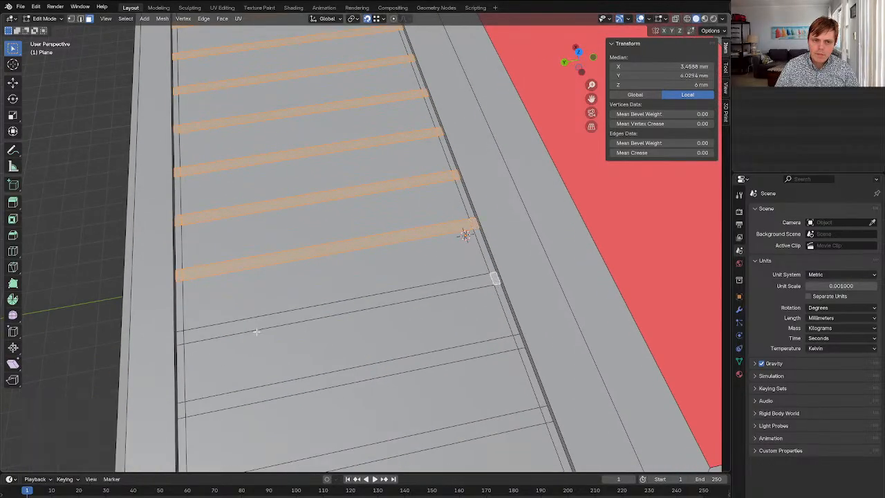
{"action": "left_click", "coordinate": [178, 337], "text": "ctrl"}
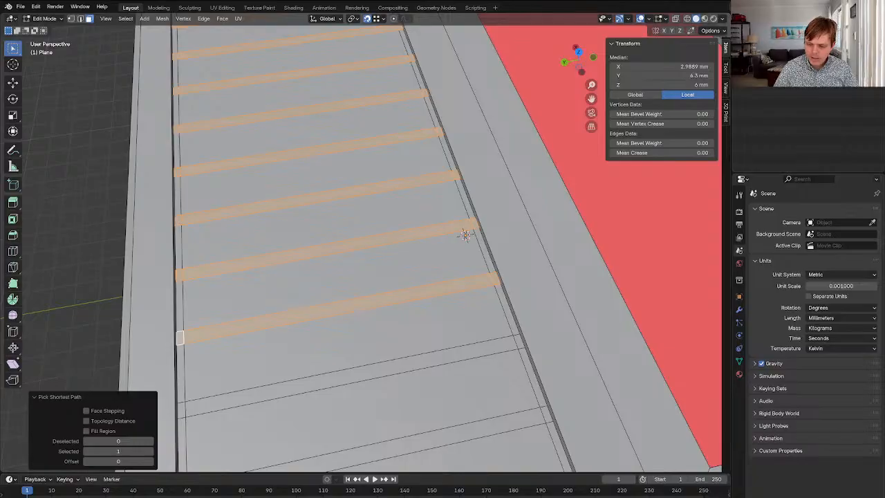
{"action": "scroll", "coordinate": [466, 235], "scroll_direction": "down", "scroll_amount": 1}
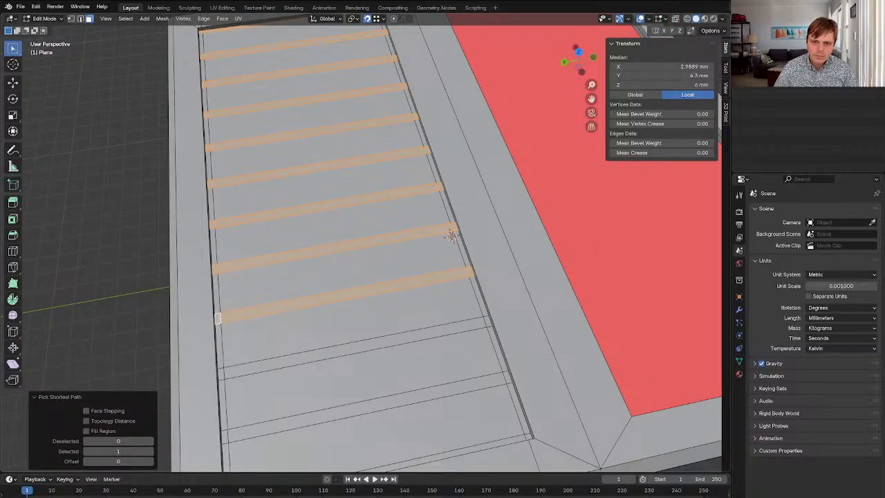
{"action": "left_click", "coordinate": [487, 322], "text": "shift"}
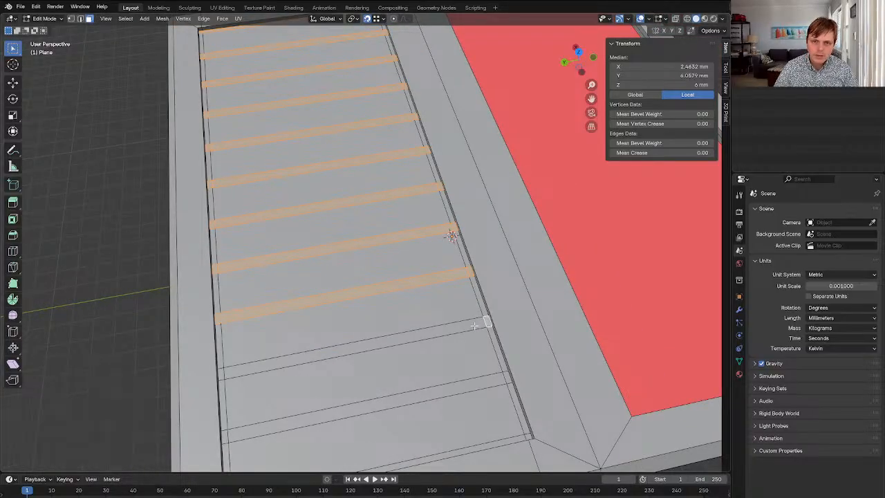
{"action": "left_click", "coordinate": [222, 374], "text": "ctrl"}
{"action": "left_click", "coordinate": [227, 438], "text": "shift"}
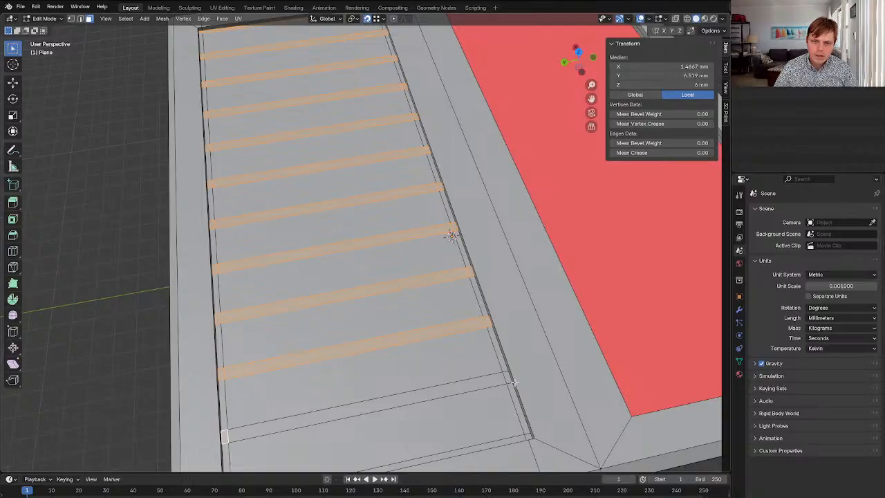
{"action": "left_click", "coordinate": [513, 383], "text": "ctrl"}
{"action": "left_click", "coordinate": [528, 434], "text": "shift"}
{"action": "middle_click_drag", "start_coordinate": [442, 345], "coordinate": [405, 352]}
{"action": "left_click", "coordinate": [242, 394], "text": "ctrl"}
{"action": "middle_click_drag", "start_coordinate": [328, 342], "coordinate": [268, 327]}
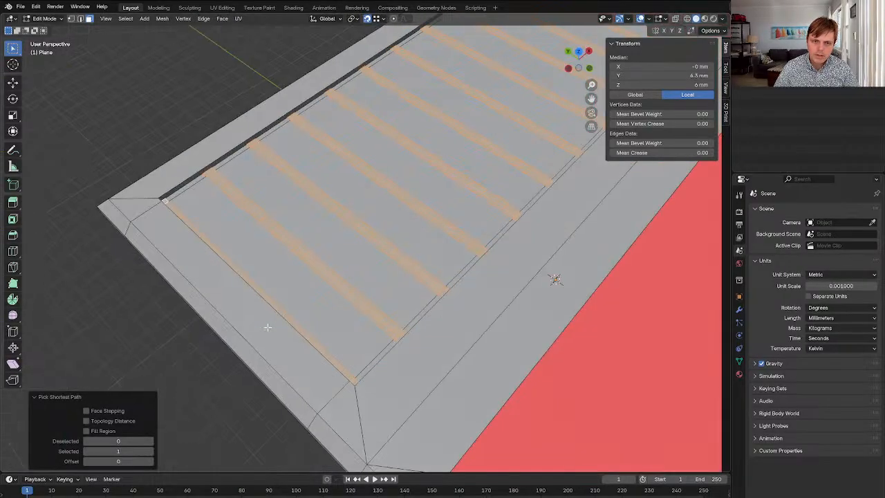
{"action": "scroll", "coordinate": [280, 309], "scroll_direction": "down", "scroll_amount": 3}
{"action": "middle_click_drag", "start_coordinate": [292, 292], "coordinate": [276, 237]}
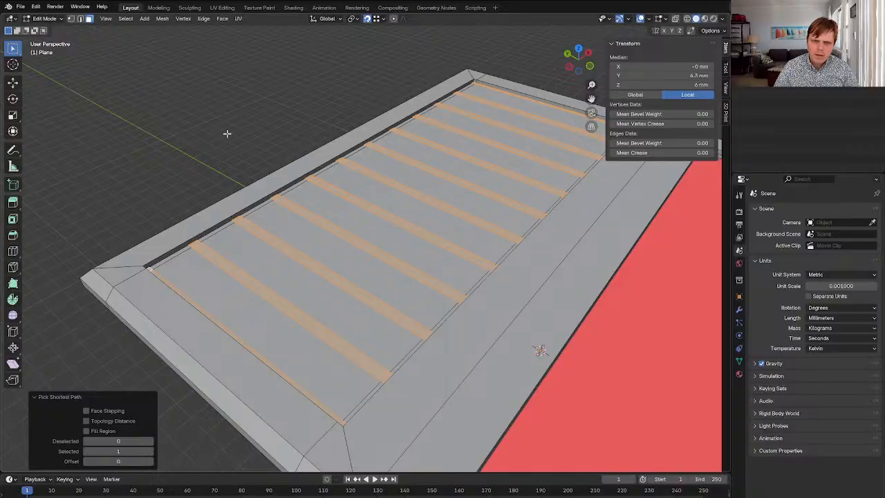
Extrude the selected groove strips downward along their normal by -0.2 mm
{"action": "key", "text": "e"}
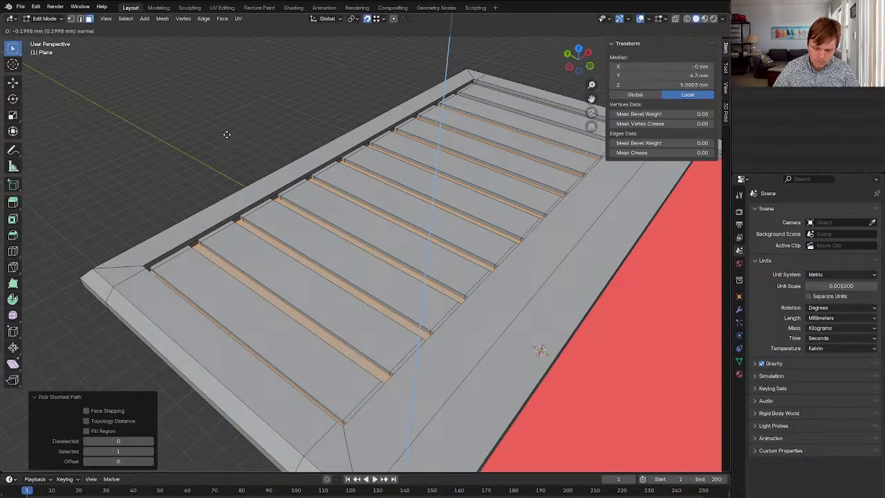
{"action": "type", "text": "-.02"}
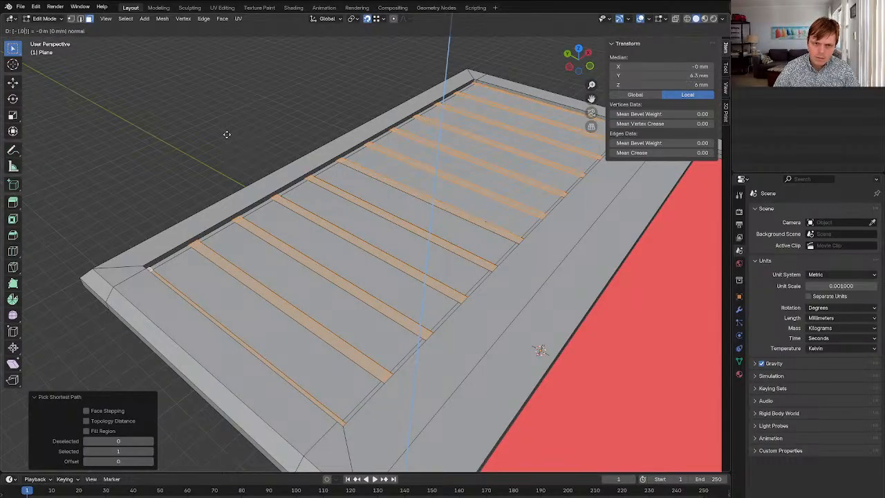
{"action": "key", "text": "BackSpace"}
{"action": "key", "text": "BackSpace"}
{"action": "key", "text": "BackSpace"}
{"action": "type", "text": "2"}
{"action": "key", "text": "BackSpace"}
{"action": "key", "text": "BackSpace"}
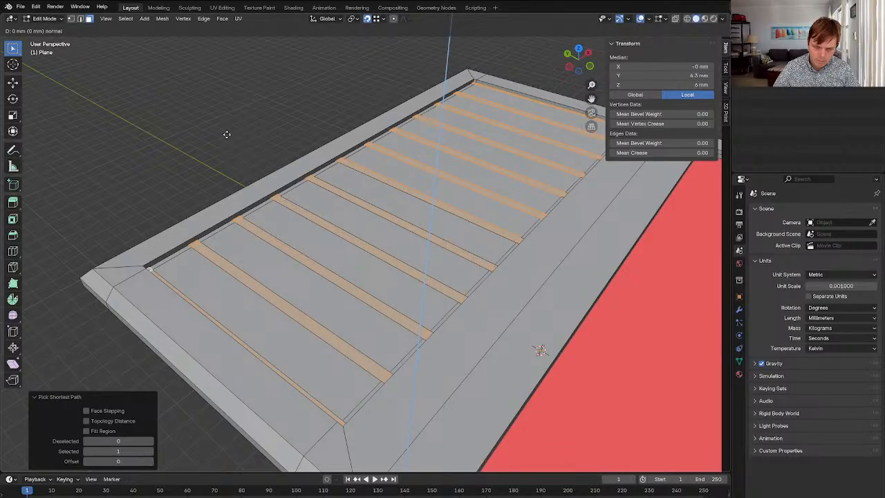
{"action": "key", "text": "BackSpace"}
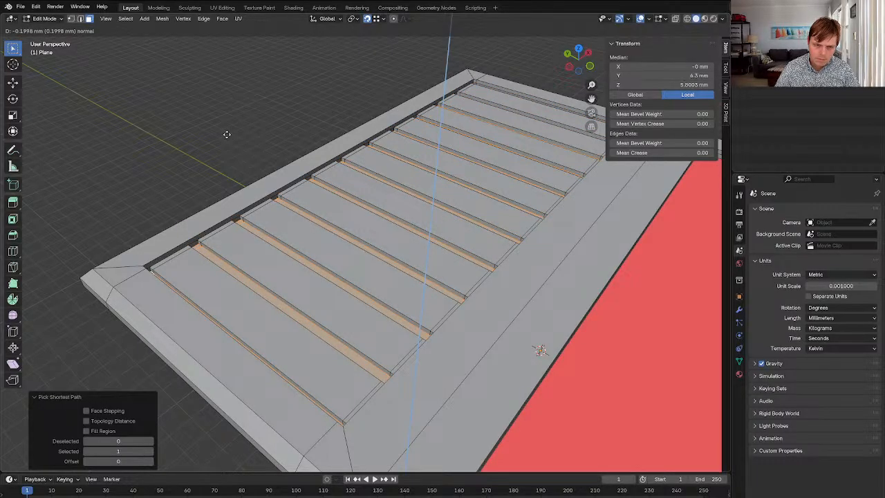
{"action": "left_click", "coordinate": [226, 138]}
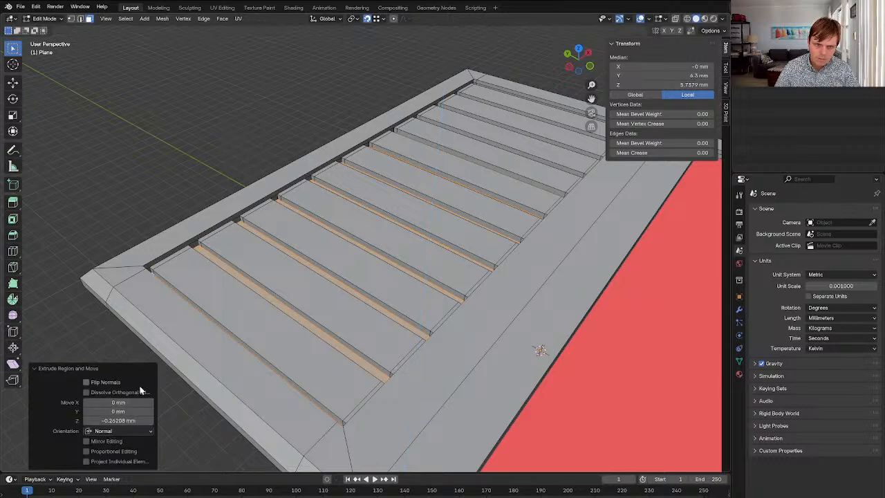
{"action": "left_click", "coordinate": [112, 420]}
{"action": "type", "text": "0.2"}
{"action": "key", "text": "Return"}
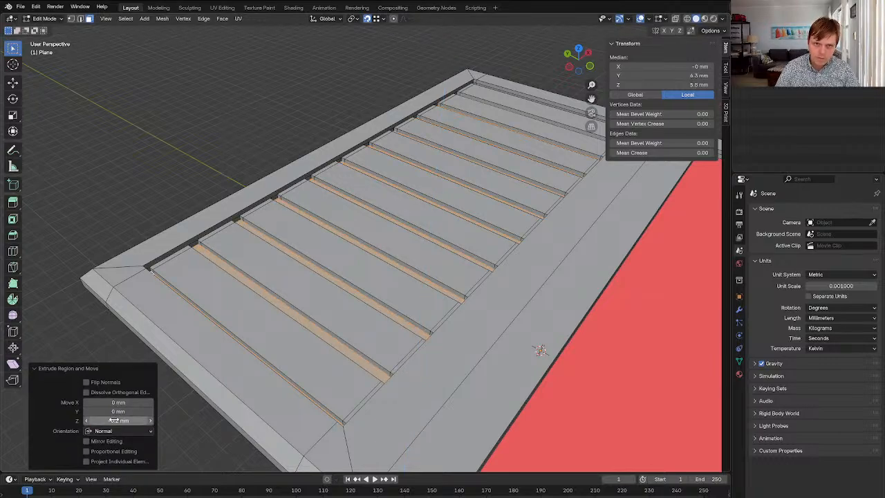
Lower the groove floors by a further 0.2 mm along Z and inspect the slab in Object Mode
{"action": "key", "text": "Tab"}
{"action": "middle_click_drag", "start_coordinate": [258, 202], "coordinate": [242, 129]}
{"action": "key", "text": "Tab"}
{"action": "type", "text": "gz"}
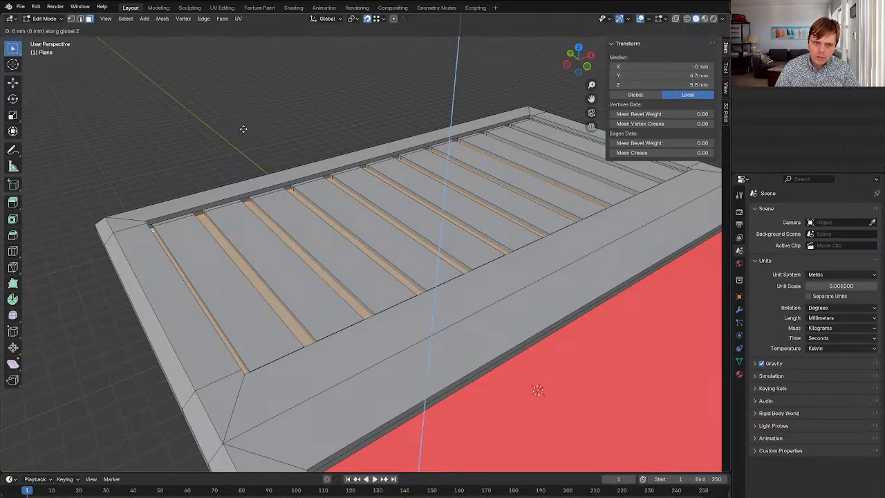
{"action": "type", "text": "-0.2"}
{"action": "key", "text": "Return"}
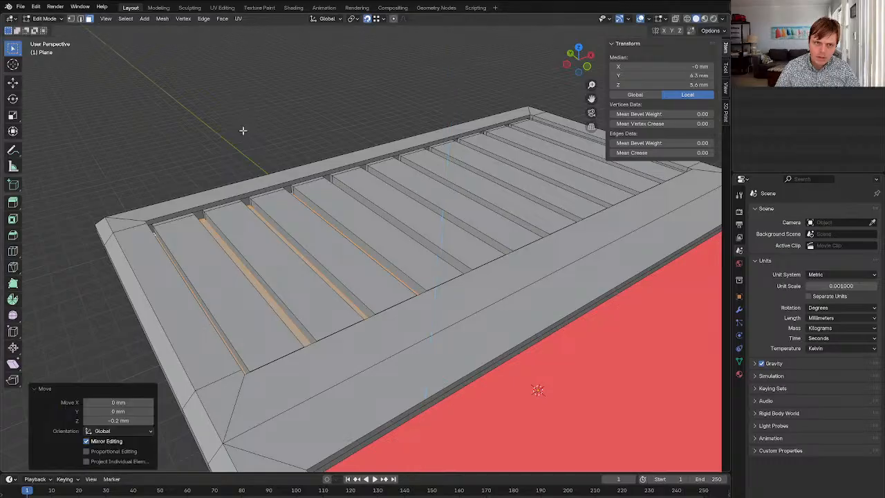
{"action": "key", "text": "Tab"}
{"action": "middle_click_drag", "start_coordinate": [243, 130], "coordinate": [324, 200]}
{"action": "left_click", "coordinate": [302, 183]}
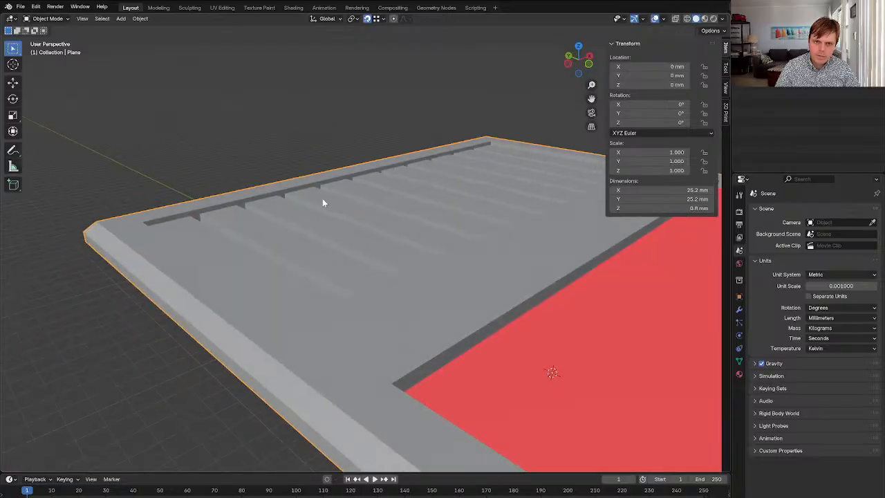
Switch the viewport lighting to the rainbow-coloured normal MatCap and inspect the slab's grooves with it
{"action": "scroll", "coordinate": [276, 193], "scroll_direction": "up", "scroll_amount": 3}
{"action": "scroll", "coordinate": [277, 193], "scroll_direction": "down", "scroll_amount": 4}
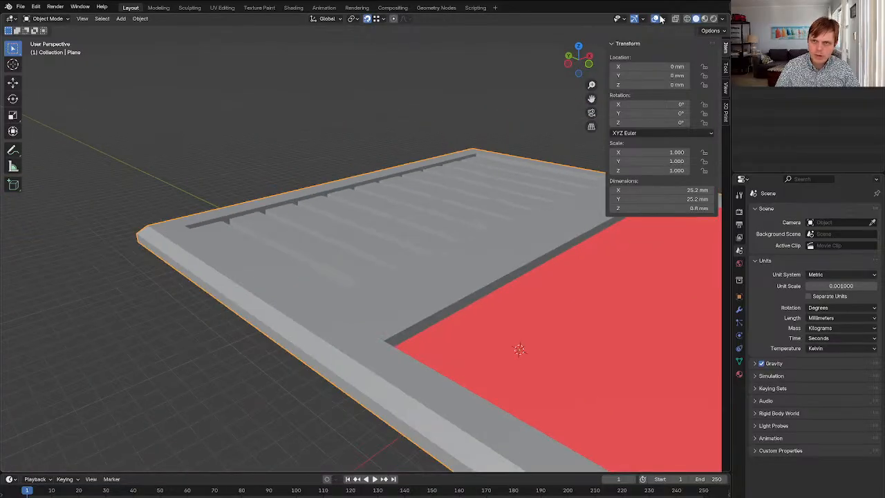
{"action": "left_click", "coordinate": [723, 18]}
{"action": "left_click", "coordinate": [714, 85]}
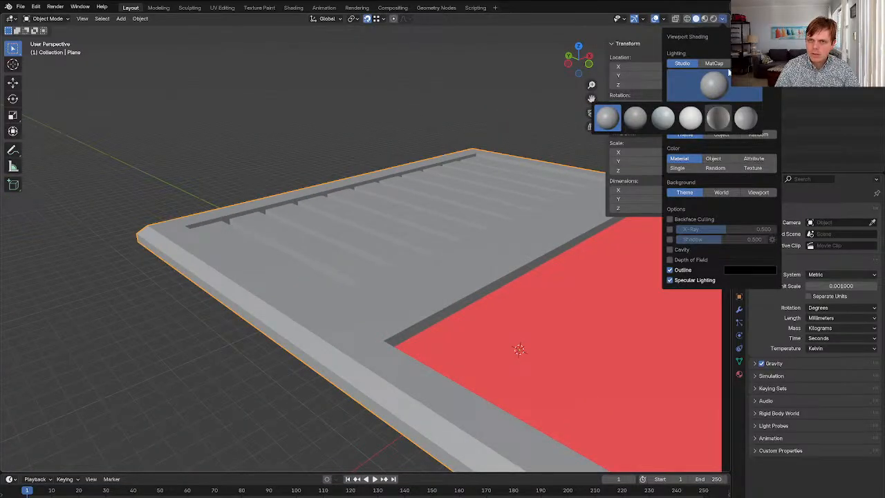
{"action": "left_click", "coordinate": [714, 63]}
{"action": "left_click", "coordinate": [714, 85]}
{"action": "left_click", "coordinate": [717, 117]}
{"action": "middle_click_drag", "start_coordinate": [461, 120], "coordinate": [466, 151]}
{"action": "scroll", "coordinate": [307, 239], "scroll_direction": "up", "scroll_amount": 4}
{"action": "middle_click_drag", "start_coordinate": [308, 239], "coordinate": [260, 151]}
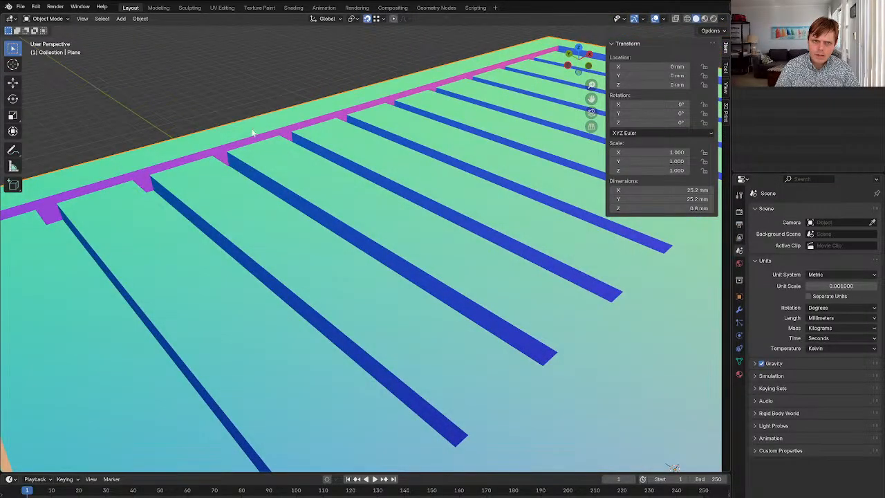
{"action": "scroll", "coordinate": [265, 164], "scroll_direction": "down", "scroll_amount": 6}
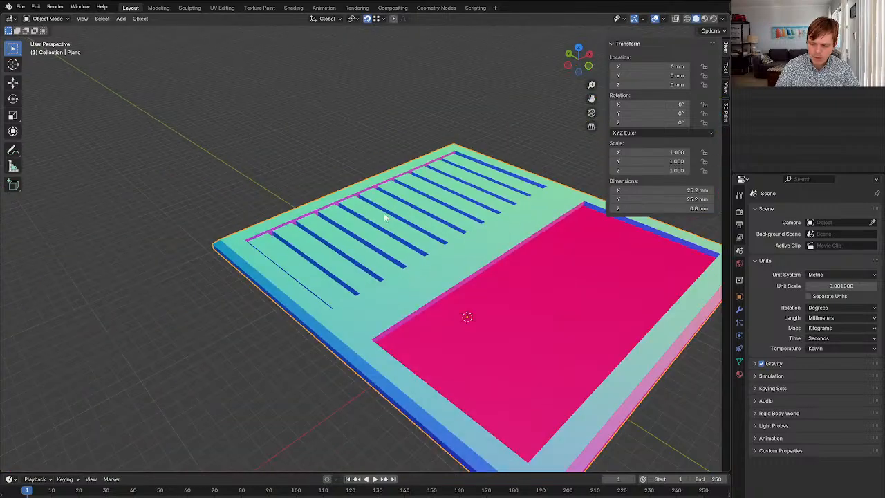
{"action": "middle_click_drag", "start_coordinate": [384, 214], "coordinate": [334, 189]}
{"action": "scroll", "coordinate": [333, 189], "scroll_direction": "up", "scroll_amount": 4}
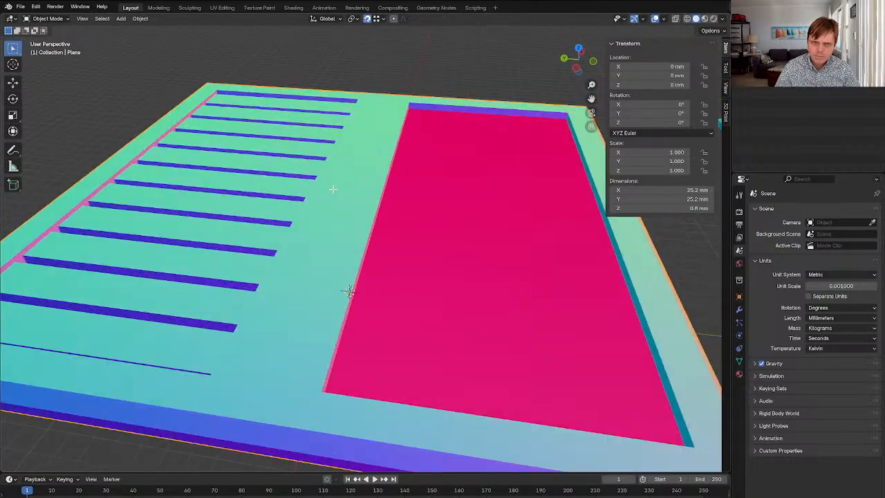
In Edit Mode, delete the ungrooved half's frame strips beside the divider and front edge, its bottom face and its front side face
{"action": "key", "text": "Tab"}
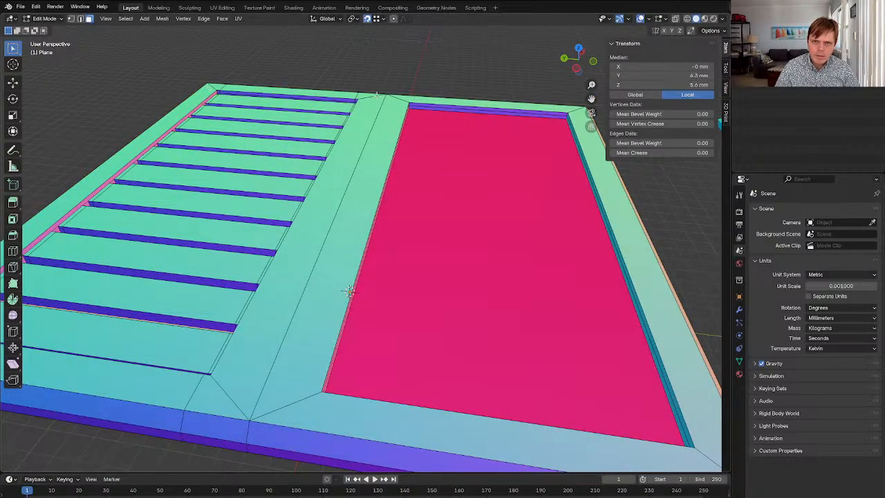
{"action": "left_click", "coordinate": [402, 101]}
{"action": "scroll", "coordinate": [427, 207], "scroll_direction": "down", "scroll_amount": 5}
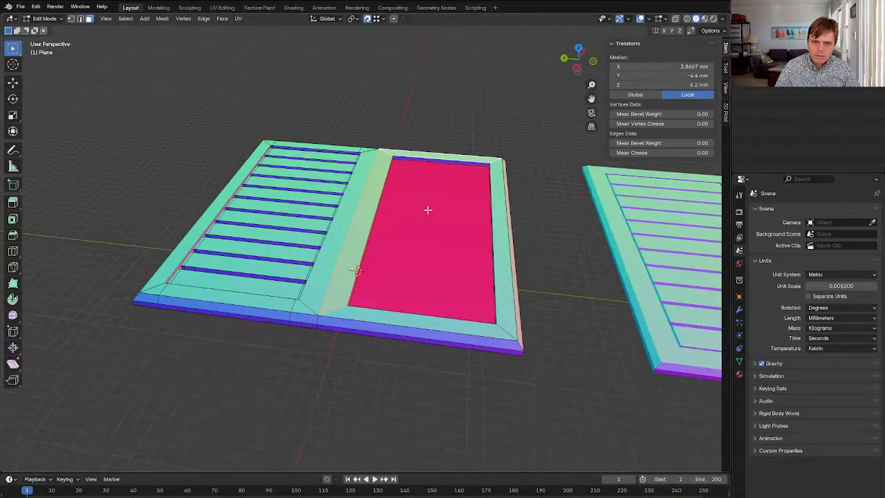
{"action": "middle_click_drag", "start_coordinate": [427, 207], "coordinate": [427, 233]}
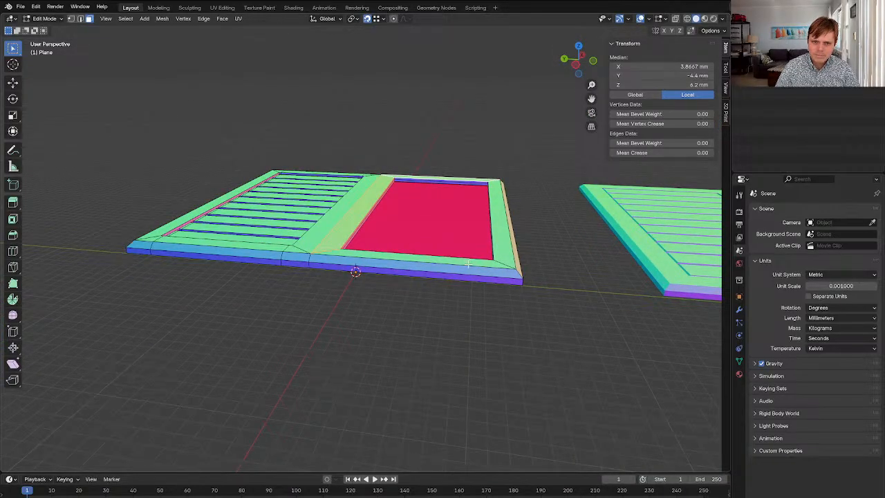
{"action": "left_click", "coordinate": [352, 261]}
{"action": "key", "text": "x"}
{"action": "key", "text": "f"}
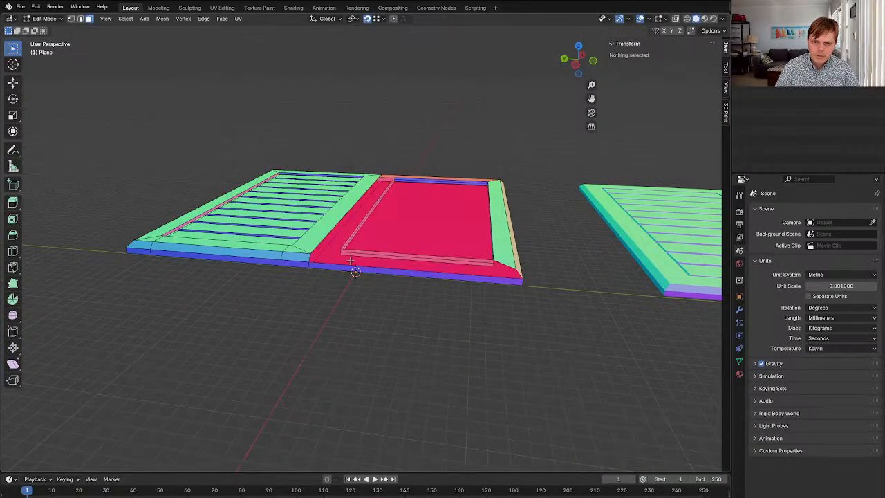
{"action": "left_click", "coordinate": [342, 242]}
{"action": "key", "text": "x"}
{"action": "key", "text": "f"}
{"action": "left_click", "coordinate": [339, 269]}
{"action": "key", "text": "x"}
{"action": "key", "text": "f"}
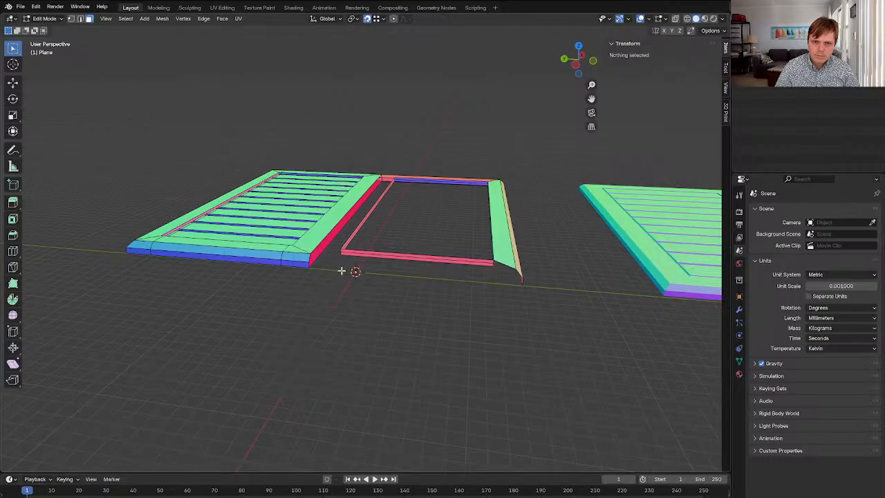
Select the remaining linked geometry of the ungrooved half and delete its vertices, keeping only the grooved half
{"action": "middle_click_drag", "start_coordinate": [360, 226], "coordinate": [376, 193]}
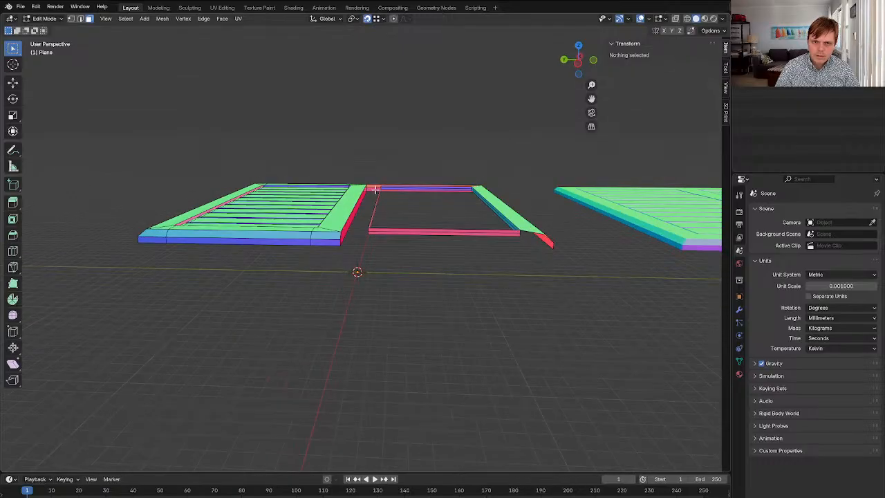
{"action": "left_click", "coordinate": [475, 190]}
{"action": "key", "text": "ctrl+l"}
{"action": "key", "text": "x"}
{"action": "key", "text": "v"}
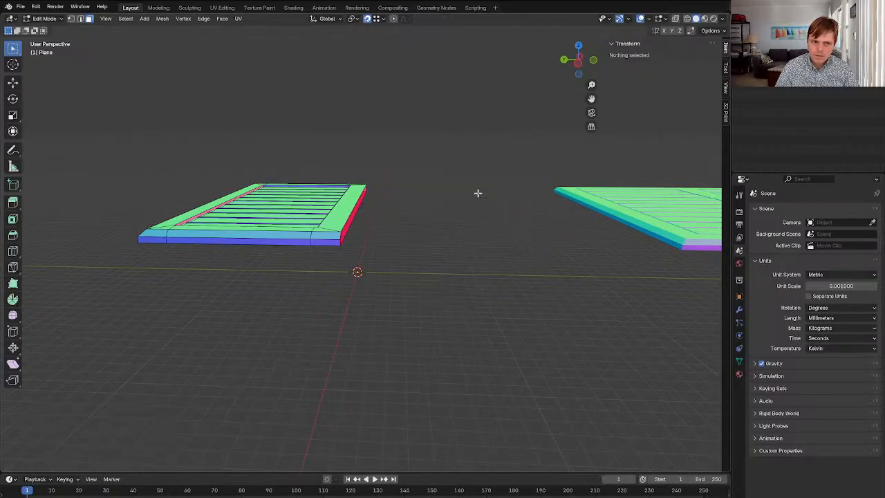
{"action": "middle_click_drag", "start_coordinate": [341, 222], "coordinate": [343, 240]}
Return to Object Mode and add a Mirror modifier to the slab with only the Y axis enabled
{"action": "key", "text": "Tab"}
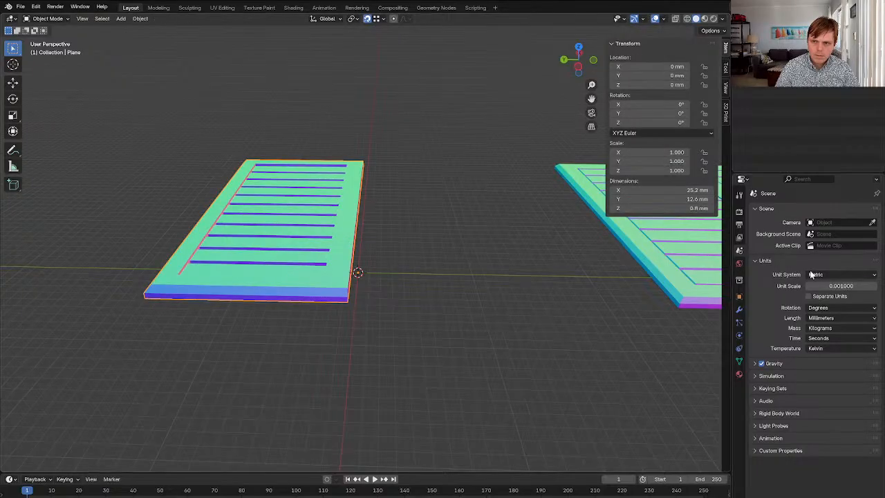
{"action": "left_click", "coordinate": [739, 309]}
{"action": "left_click", "coordinate": [805, 212]}
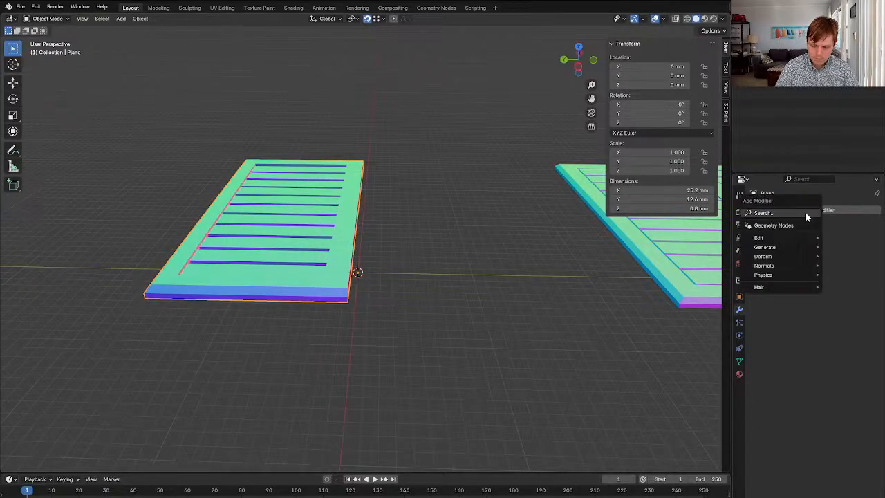
{"action": "type", "text": "mi"}
{"action": "key", "text": "Return"}
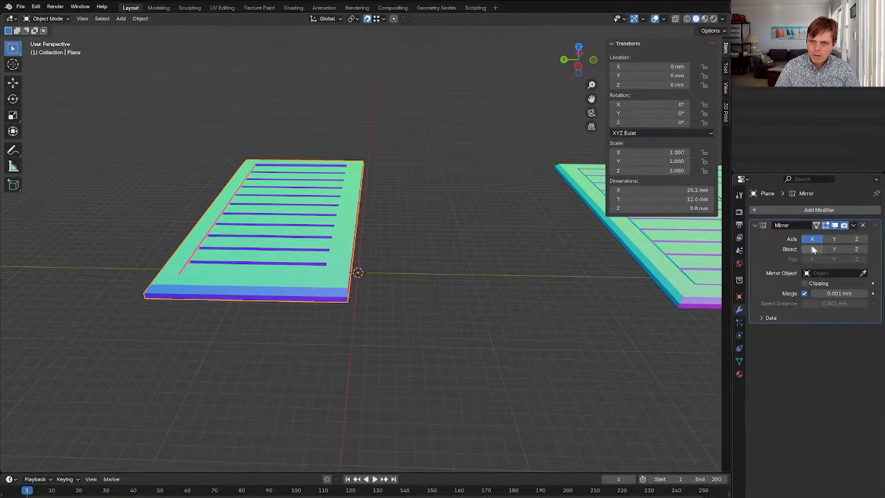
{"action": "left_click", "coordinate": [833, 239]}
{"action": "left_click", "coordinate": [811, 239]}
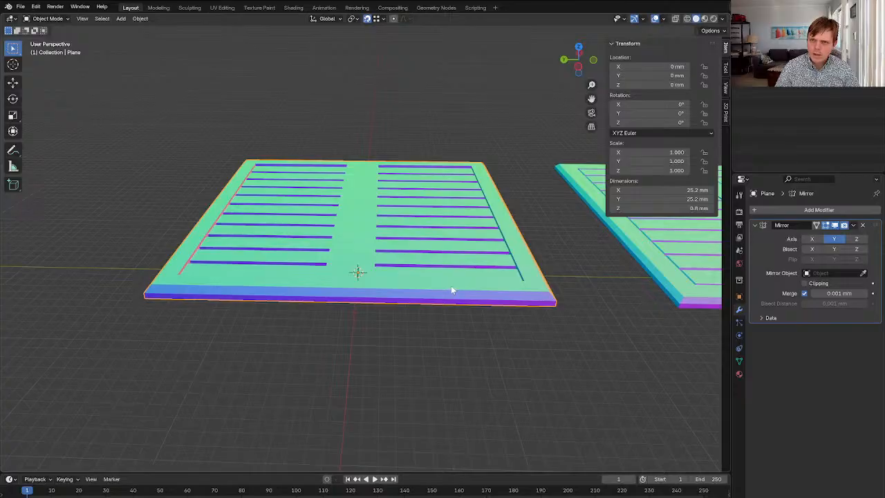
Rotate the mirrored slab 90° around Z and apply its rotation
{"action": "middle_click_drag", "start_coordinate": [419, 289], "coordinate": [458, 290]}
{"action": "key", "text": "grave"}
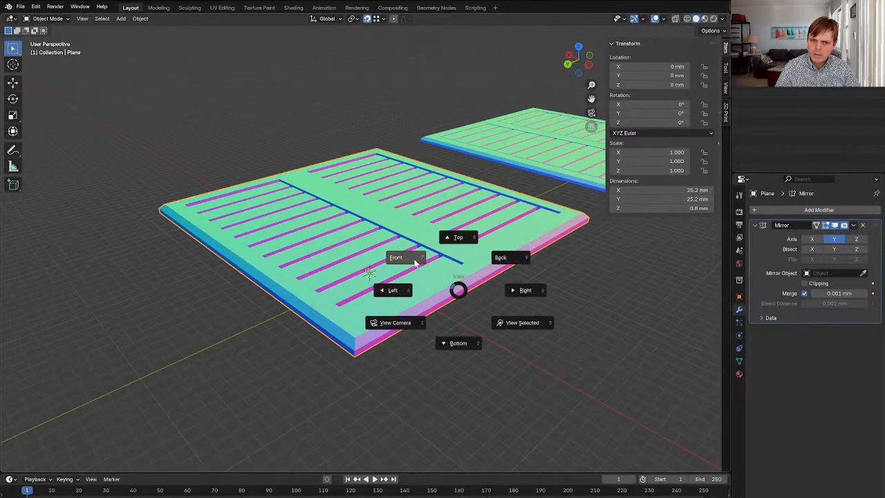
{"action": "left_click", "coordinate": [396, 258]}
{"action": "middle_click_drag", "start_coordinate": [396, 258], "coordinate": [371, 305]}
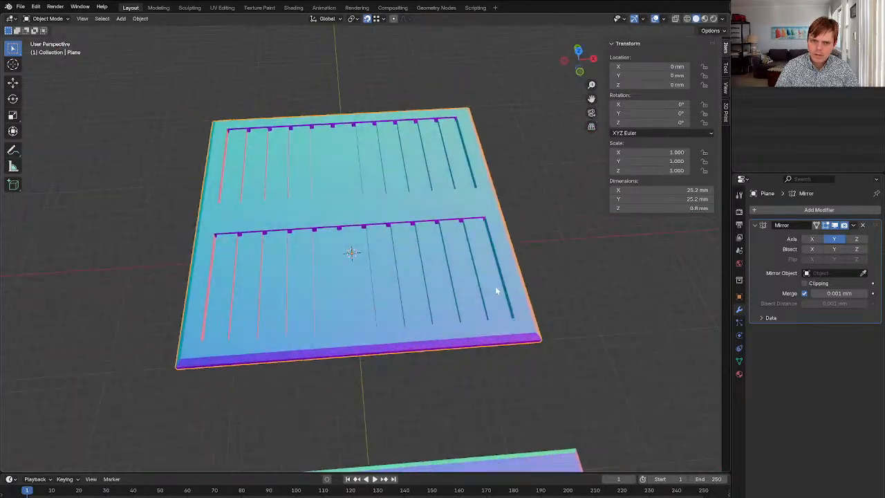
{"action": "type", "text": "rz"}
{"action": "type", "text": "90"}
{"action": "key", "text": "Return"}
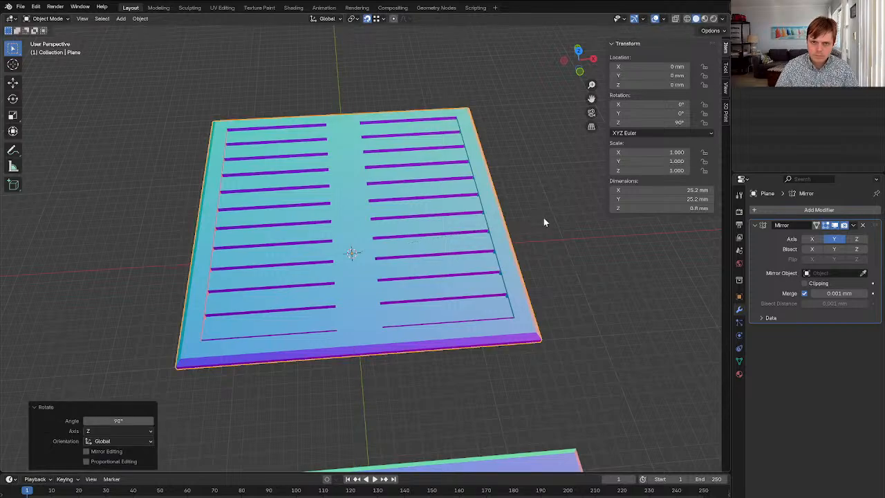
{"action": "key", "text": "ctrl+a"}
{"action": "left_click", "coordinate": [534, 209]}
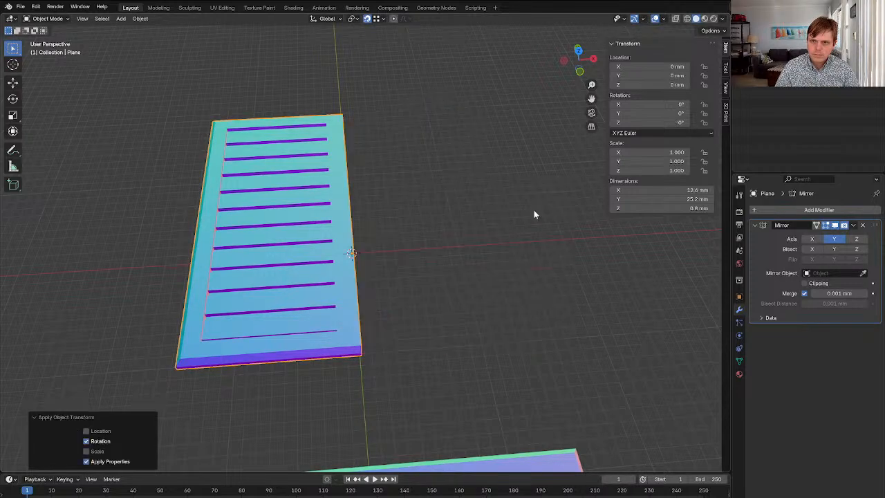
Set the Mirror modifier's axis to X only and compare the rebuilt slab with the original deckplate
{"action": "left_click", "coordinate": [812, 239]}
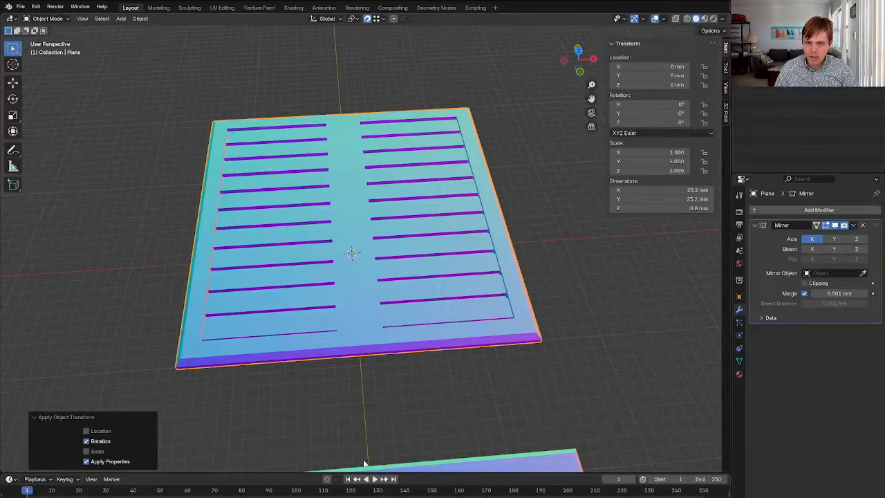
{"action": "scroll", "coordinate": [401, 309], "scroll_direction": "down", "scroll_amount": 6}
{"action": "middle_click_drag", "start_coordinate": [396, 310], "coordinate": [502, 332]}
{"action": "scroll", "coordinate": [389, 280], "scroll_direction": "up", "scroll_amount": 3}
{"action": "scroll", "coordinate": [389, 277], "scroll_direction": "up", "scroll_amount": 4}
{"action": "scroll", "coordinate": [400, 282], "scroll_direction": "down", "scroll_amount": 7}
Select both the original deckplate and the rebuilt slab, then look up the STL option among the export formats
{"action": "left_click", "coordinate": [502, 333]}
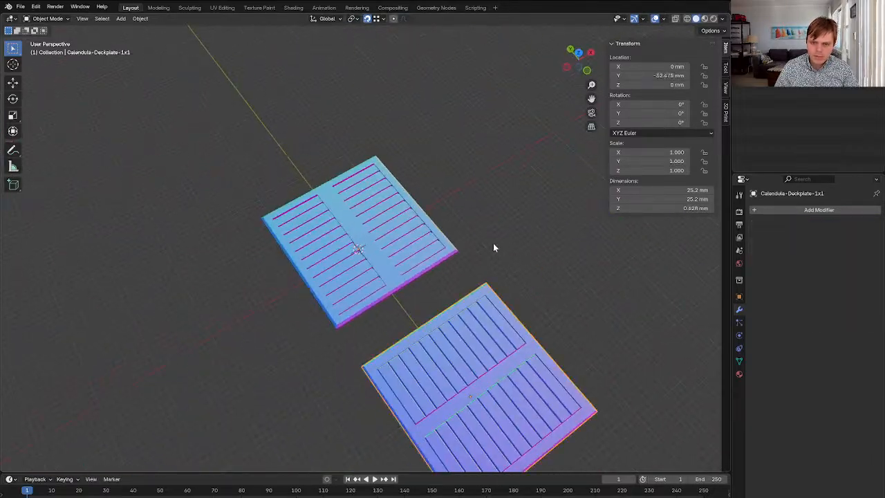
{"action": "left_click", "coordinate": [407, 249], "text": "shift"}
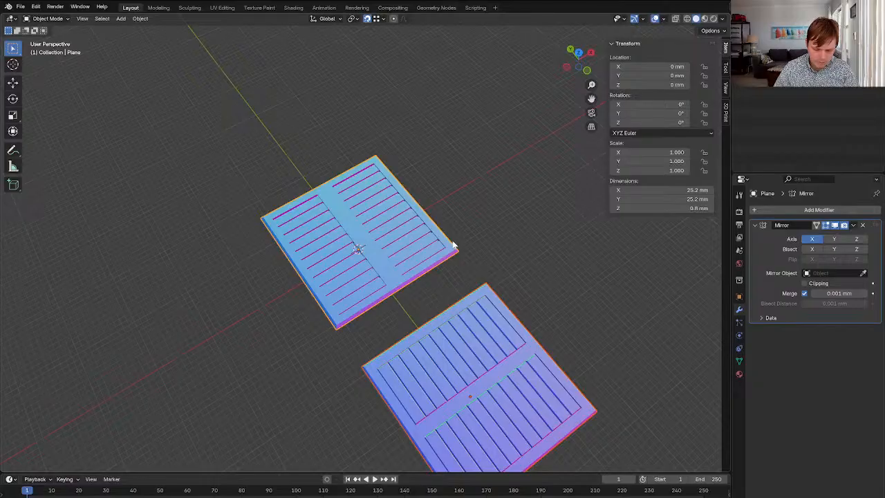
{"action": "key", "text": "F4"}
{"action": "mouse_move", "coordinate": [434, 305]}
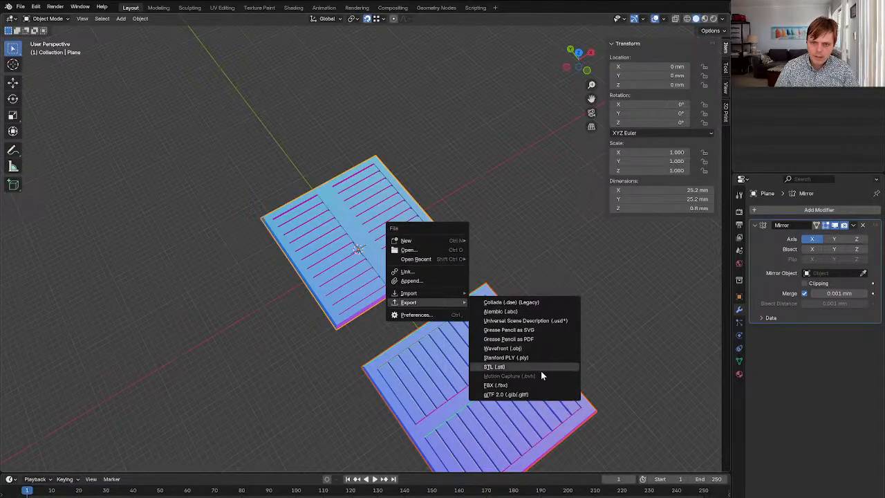
{"action": "key", "text": "Escape"}
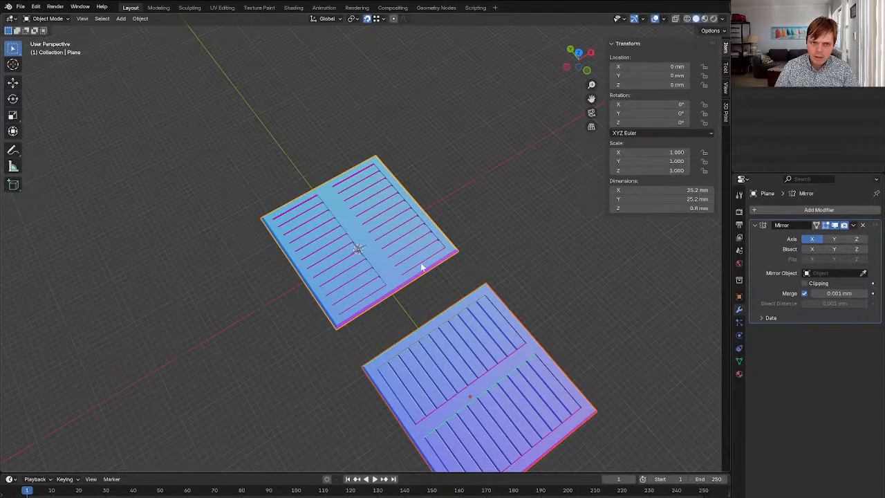
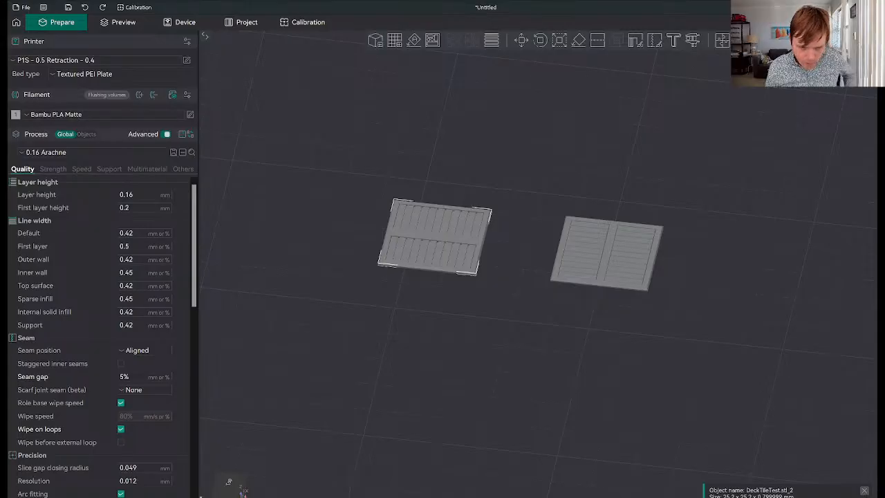
In the slicer, examine the two imported deck tiles on the build plate from several angles and from above
{"action": "left_click", "coordinate": [541, 344]}
{"action": "right_click_drag", "start_coordinate": [541, 345], "coordinate": [506, 338]}
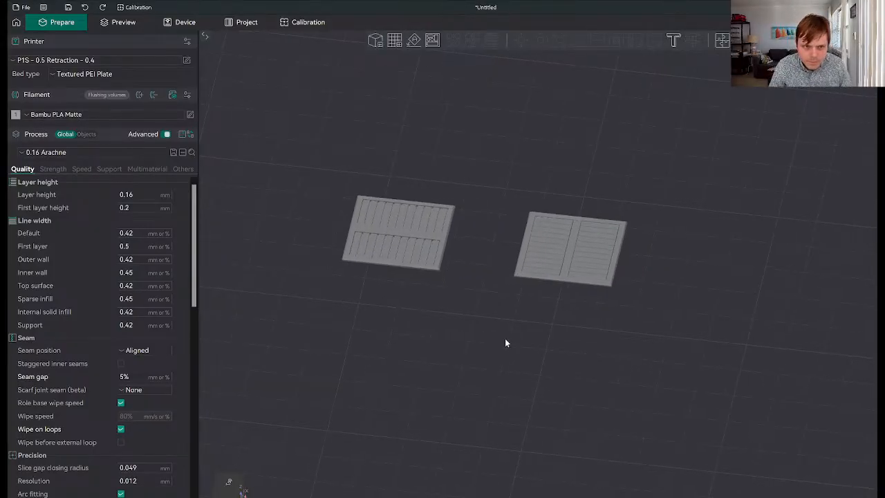
{"action": "scroll", "coordinate": [509, 350], "scroll_direction": "up", "scroll_amount": 3}
{"action": "left_click_drag", "start_coordinate": [494, 359], "coordinate": [390, 261]}
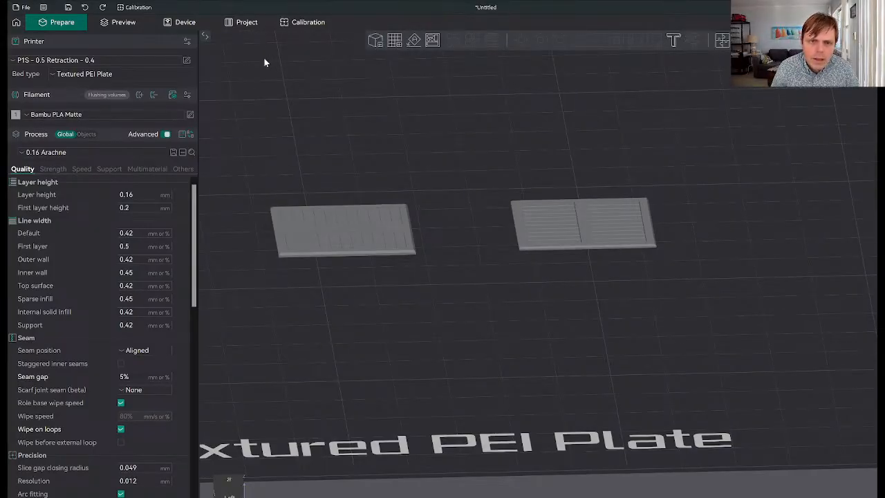
{"action": "left_click_drag", "start_coordinate": [264, 63], "coordinate": [385, 238]}
{"action": "left_click", "coordinate": [385, 238]}
{"action": "mouse_move", "coordinate": [435, 259]}
{"action": "left_mouse_down"}
{"action": "mouse_move", "coordinate": [440, 276]}
{"action": "mouse_move", "coordinate": [426, 267]}
{"action": "left_mouse_up"}
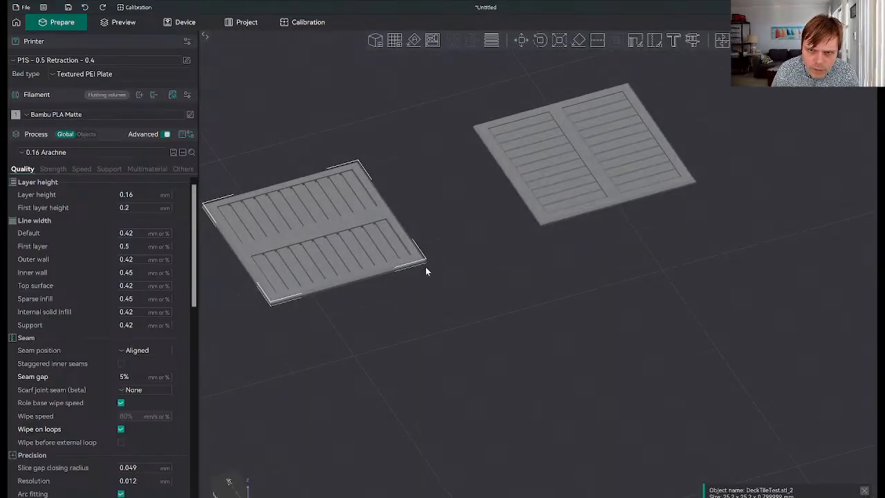
{"action": "key", "text": "1"}
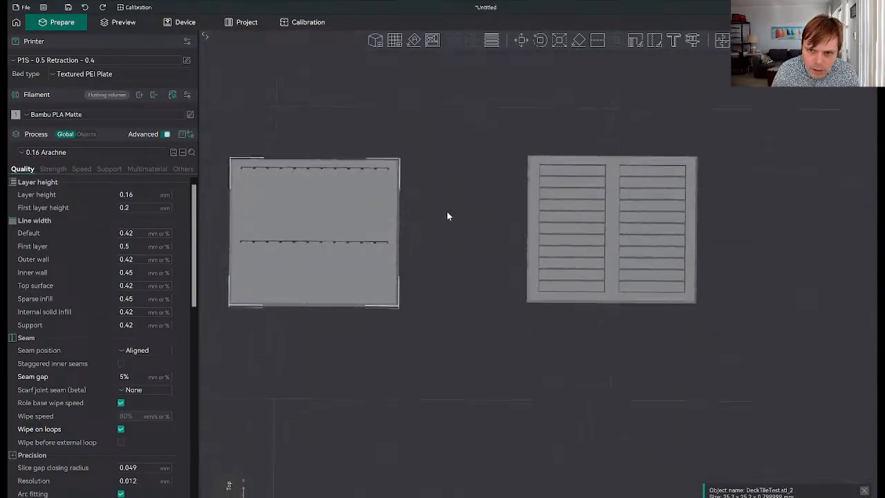
Slice the plate with both deck tiles using the 0.16 Arachne process
{"action": "left_click", "coordinate": [537, 220]}
{"action": "left_click_drag", "start_coordinate": [469, 227], "coordinate": [443, 253]}
{"action": "left_click", "coordinate": [776, 22]}
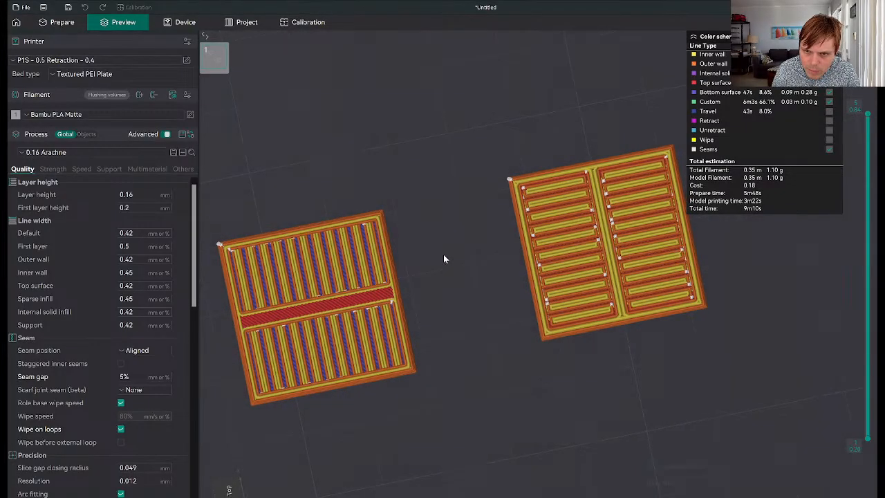
{"action": "scroll", "coordinate": [625, 275], "scroll_direction": "up", "scroll_amount": 1}
{"action": "scroll", "coordinate": [629, 273], "scroll_direction": "down", "scroll_amount": 1}
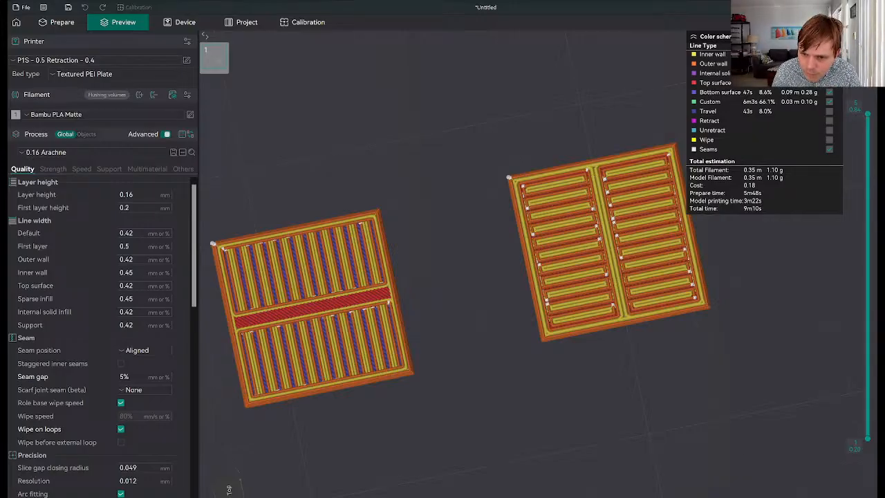
Step through the top layer's toolpath, then lower the previewed range to layer 4 at 0.68 mm to compare both tiles
{"action": "left_click_drag", "start_coordinate": [781, 496], "coordinate": [719, 496]}
{"action": "left_click_drag", "start_coordinate": [471, 496], "coordinate": [349, 496]}
{"action": "key", "text": "Right"}
{"action": "key", "text": "Right"}
{"action": "key", "text": "Right"}
{"action": "key", "text": "Right"}
{"action": "key", "text": "Right"}
{"action": "key", "text": "Right"}
{"action": "key", "text": "Right"}
{"action": "key", "text": "Right"}
{"action": "key", "text": "Right"}
{"action": "key", "text": "Right"}
{"action": "key", "text": "Right"}
{"action": "key", "text": "Right"}
{"action": "key", "text": "Right"}
{"action": "key", "text": "Right"}
{"action": "key", "text": "Right"}
{"action": "key", "text": "Right"}
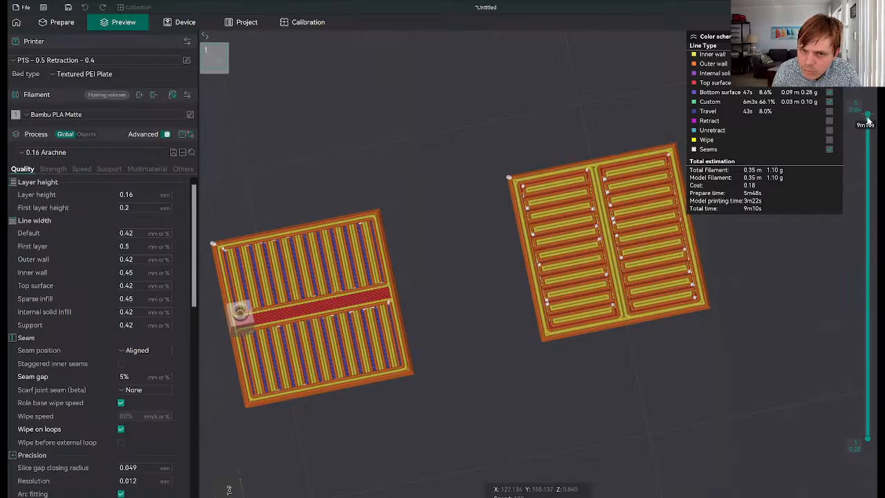
{"action": "left_click", "coordinate": [870, 174]}
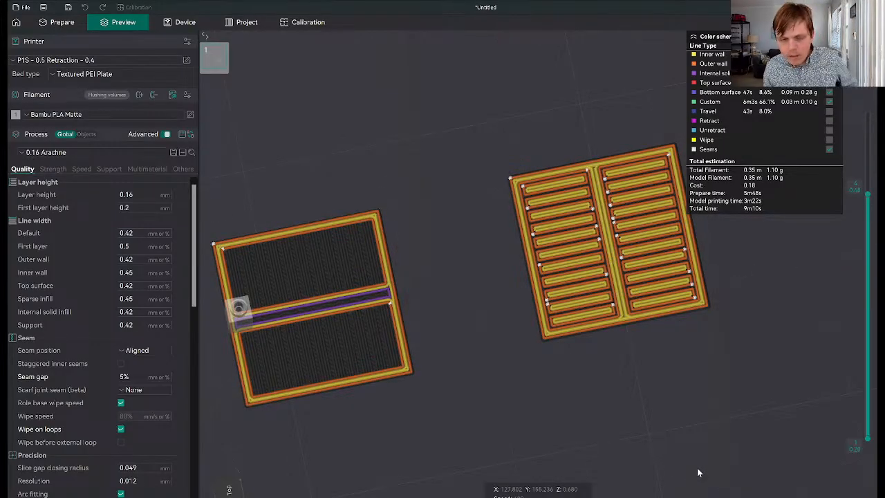
{"action": "left_click_drag", "start_coordinate": [559, 417], "coordinate": [525, 379]}
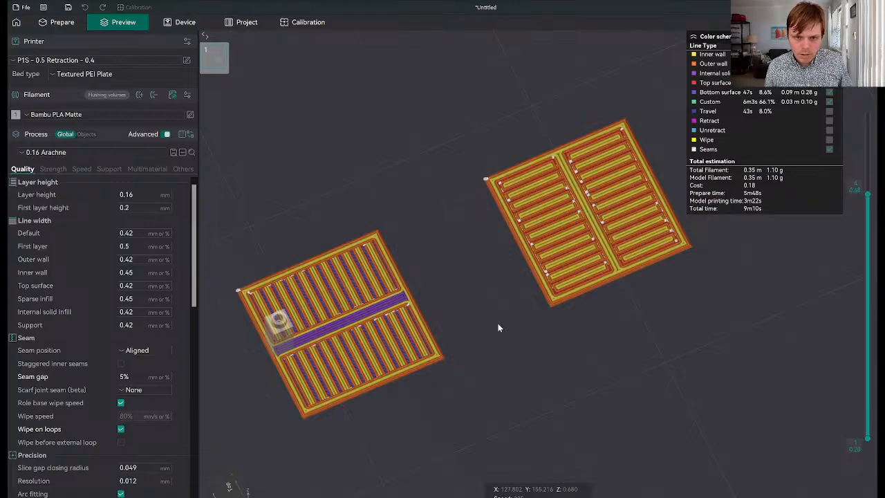
Bring fresh copies of the two deck tiles onto the plate, delete the duplicate rebuilt tile and reposition the original beside the remaining one
{"action": "scroll", "coordinate": [592, 306], "scroll_direction": "up", "scroll_amount": 1}
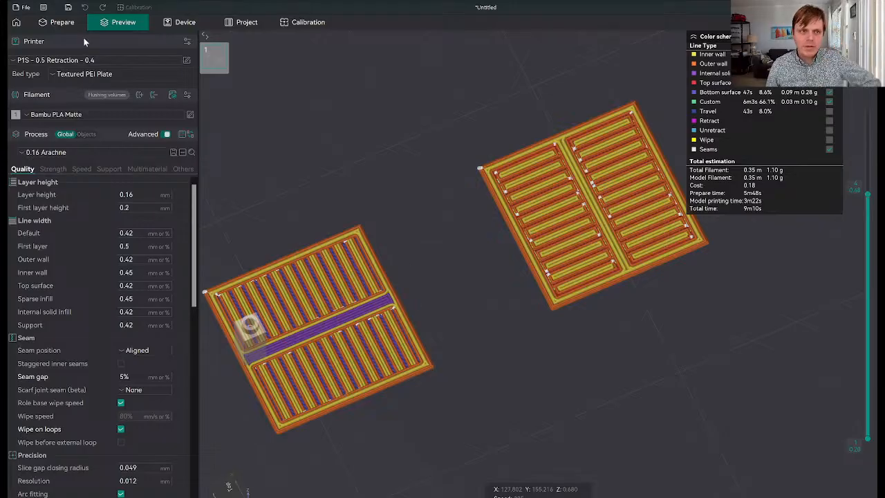
{"action": "left_click", "coordinate": [62, 22]}
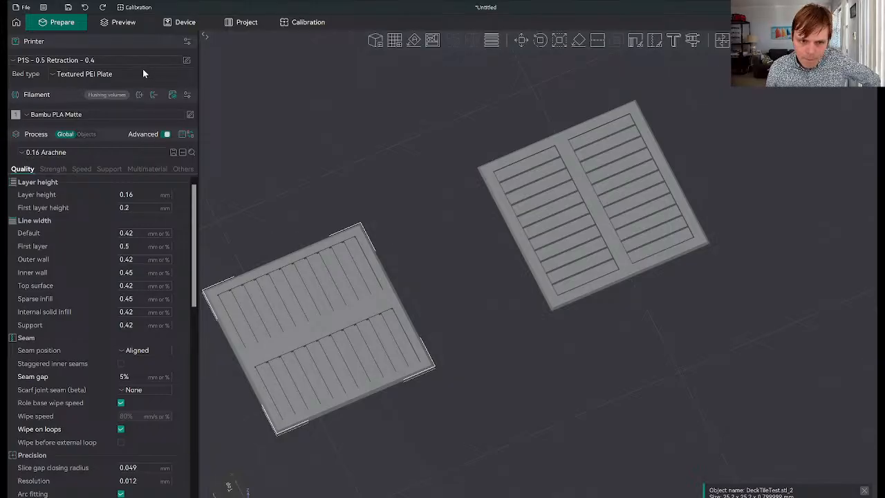
{"action": "key", "text": "ctrl+v"}
{"action": "left_click_drag", "start_coordinate": [341, 287], "coordinate": [473, 421]}
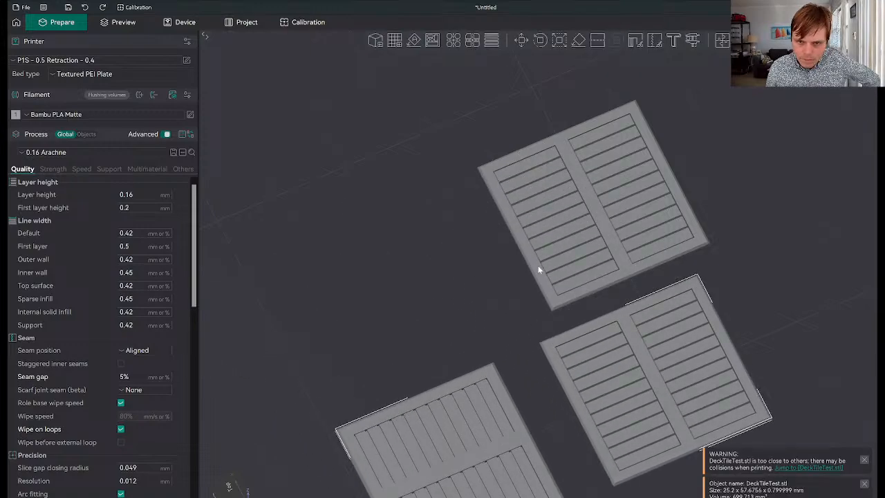
{"action": "left_click", "coordinate": [585, 361]}
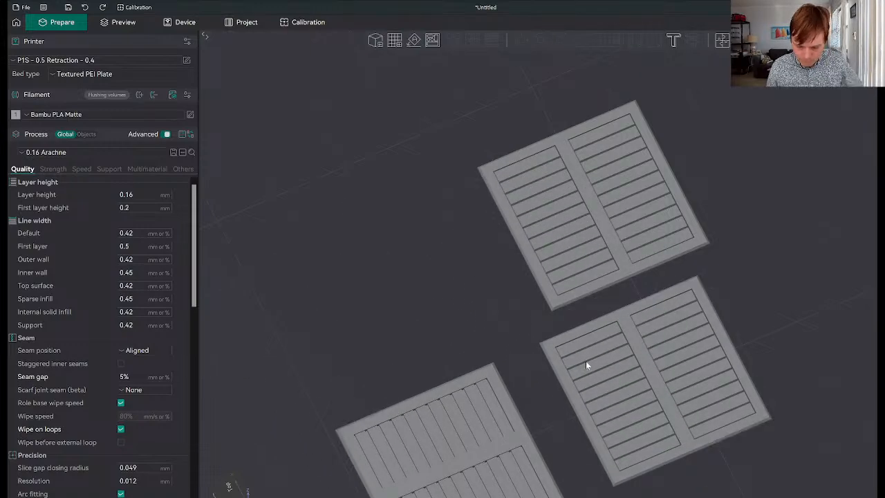
{"action": "key", "text": "Delete"}
{"action": "left_click_drag", "start_coordinate": [472, 430], "coordinate": [349, 277]}
Slice the plate again and compare the two tiles' toolpaths up close at layer 4
{"action": "key", "text": "ctrl+r"}
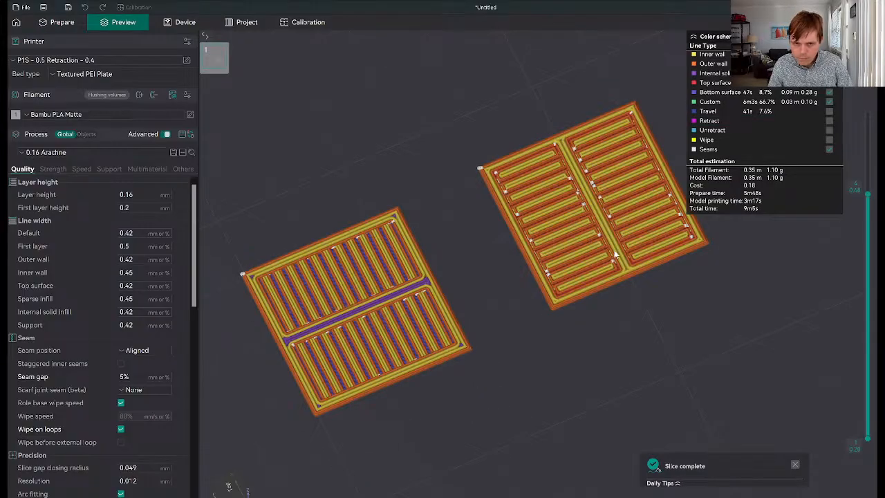
{"action": "scroll", "coordinate": [504, 311], "scroll_direction": "up", "scroll_amount": 1}
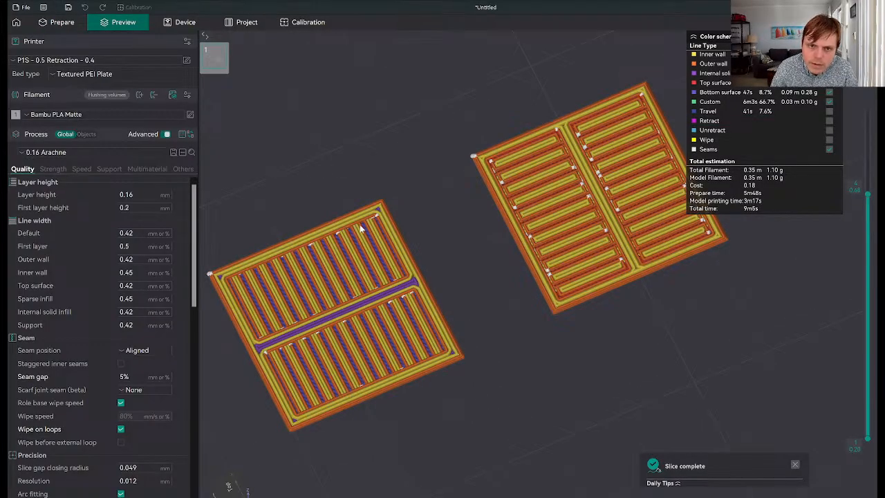
{"action": "scroll", "coordinate": [461, 215], "scroll_direction": "up", "scroll_amount": 1}
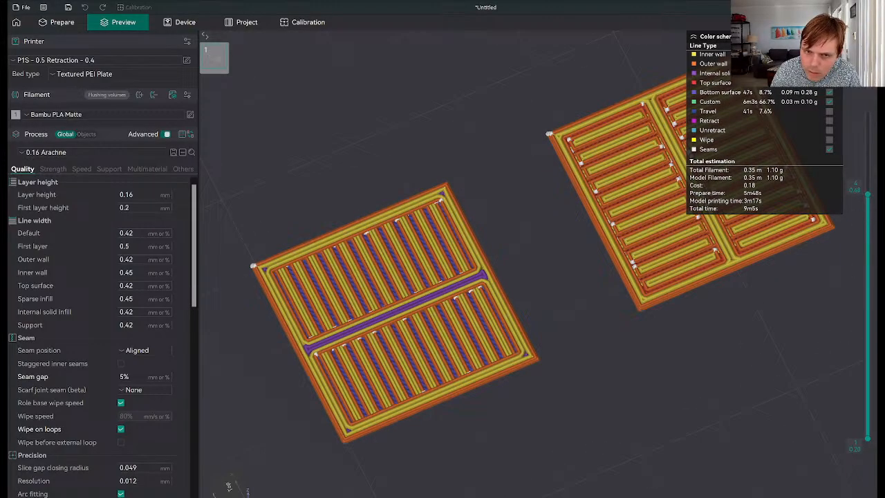
{"action": "mouse_move", "coordinate": [733, 497]}
{"action": "left_mouse_down"}
{"action": "mouse_move", "coordinate": [502, 497]}
{"action": "mouse_move", "coordinate": [544, 497]}
{"action": "left_mouse_up"}
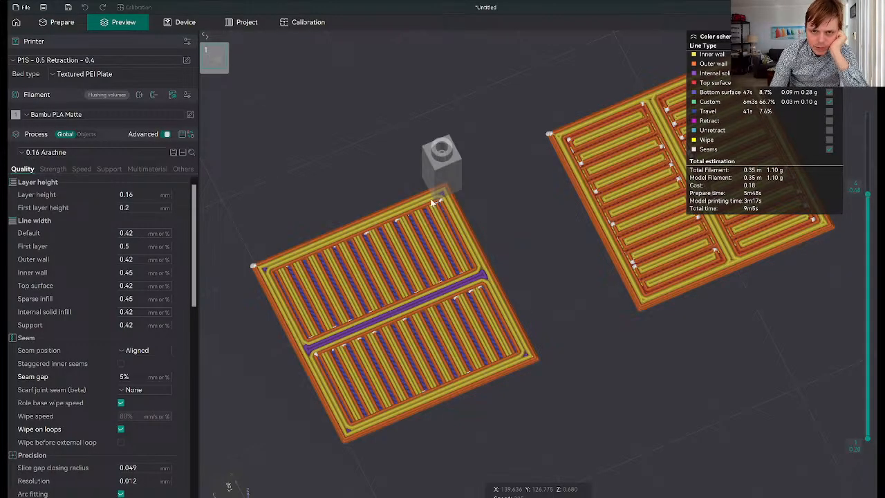
Switch back to Blender and delete the original deckplate
{"action": "left_click", "coordinate": [59, 22]}
{"action": "scroll", "coordinate": [427, 245], "scroll_direction": "down", "scroll_amount": 3}
{"action": "left_click_drag", "start_coordinate": [547, 342], "coordinate": [568, 338]}
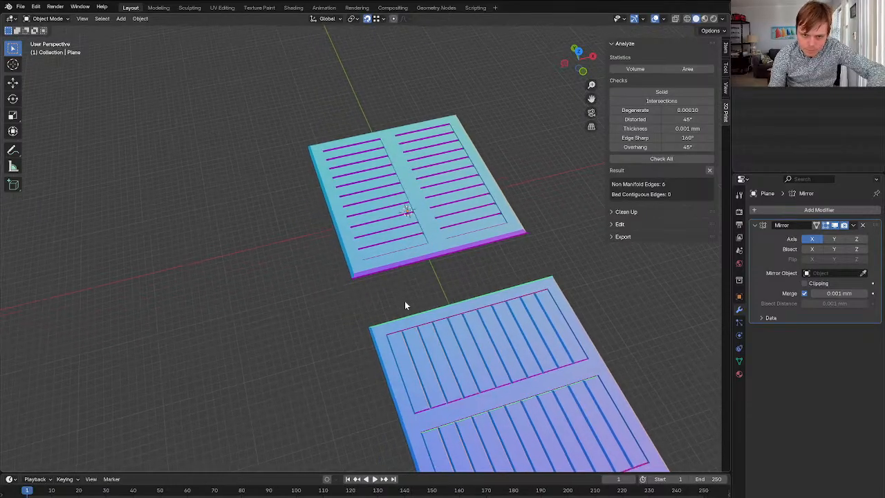
{"action": "left_click", "coordinate": [462, 378]}
{"action": "scroll", "coordinate": [464, 377], "scroll_direction": "down", "scroll_amount": 3}
{"action": "scroll", "coordinate": [465, 372], "scroll_direction": "up", "scroll_amount": 1}
{"action": "key", "text": "Delete"}
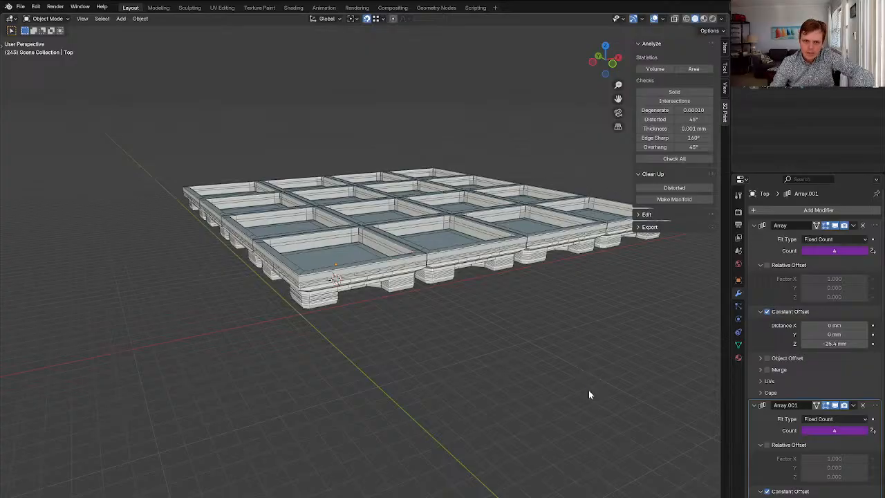
Paste the rebuilt slab into the scene with the arrayed frame and raise it about 0.57 mm along Z, snapping to the frame's top edge
{"action": "scroll", "coordinate": [366, 269], "scroll_direction": "up", "scroll_amount": 2}
{"action": "middle_click_drag", "start_coordinate": [362, 270], "coordinate": [359, 309]}
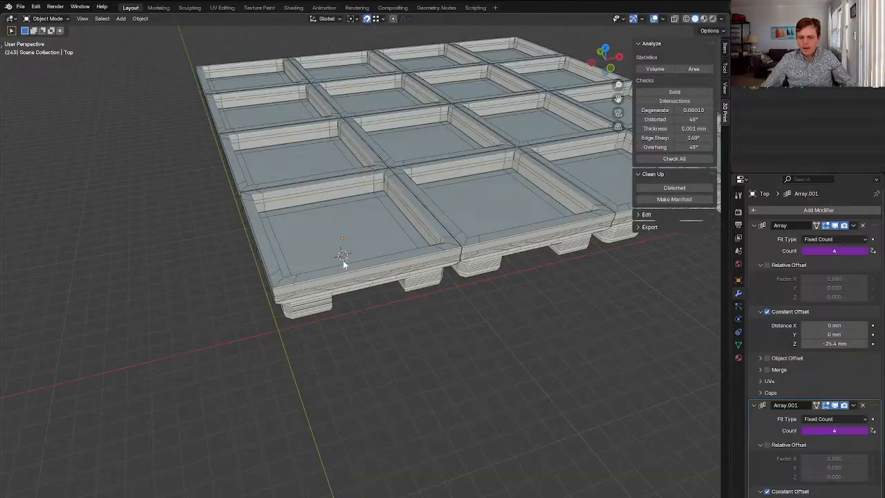
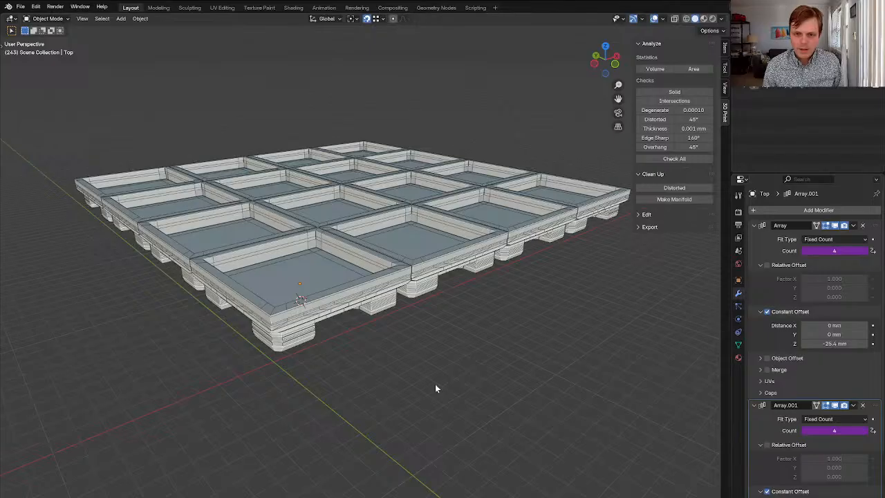
{"action": "key", "text": "ctrl+v"}
{"action": "scroll", "coordinate": [393, 357], "scroll_direction": "up", "scroll_amount": 1}
{"action": "middle_click_drag", "start_coordinate": [369, 360], "coordinate": [636, 336], "text": "shift"}
{"action": "scroll", "coordinate": [306, 322], "scroll_direction": "up", "scroll_amount": 1}
{"action": "key", "text": "g"}
{"action": "key", "text": "z"}
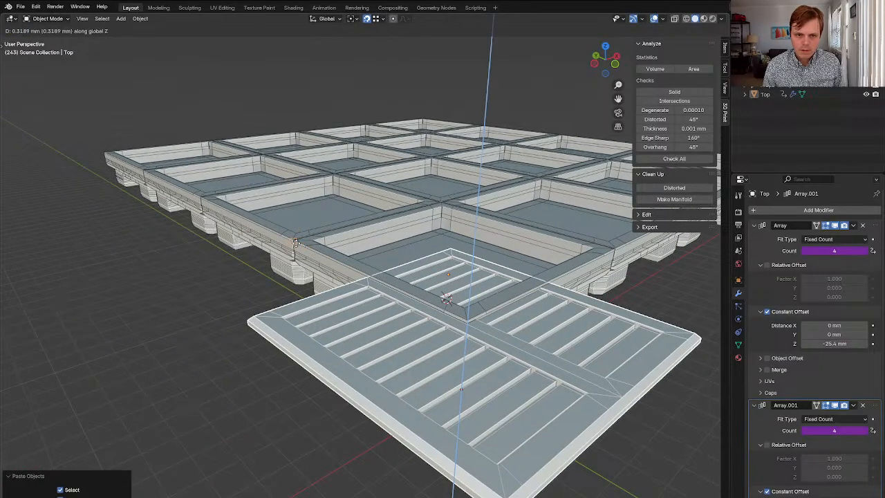
{"action": "left_click", "coordinate": [298, 241]}
{"action": "scroll", "coordinate": [300, 260], "scroll_direction": "up", "scroll_amount": 1}
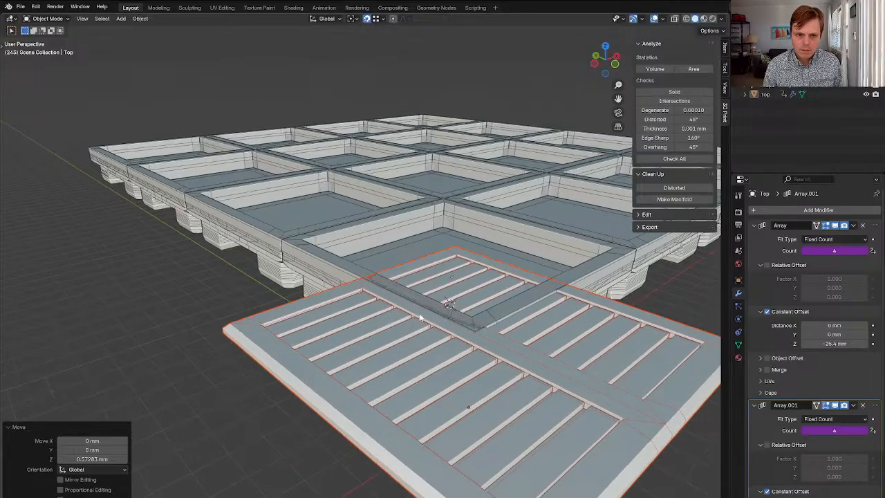
Move the pasted slab 12.7 mm along its local X axis, snapping to the frame tile's corner
{"action": "middle_click_drag", "start_coordinate": [494, 297], "coordinate": [420, 307]}
{"action": "scroll", "coordinate": [420, 307], "scroll_direction": "down", "scroll_amount": 4}
{"action": "scroll", "coordinate": [522, 320], "scroll_direction": "up", "scroll_amount": 5}
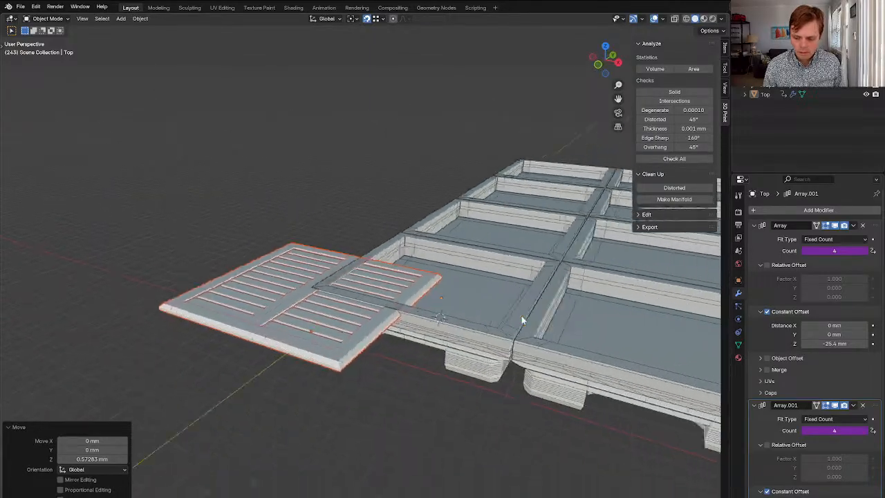
{"action": "key", "text": "g"}
{"action": "key", "text": "x"}
{"action": "key", "text": "x"}
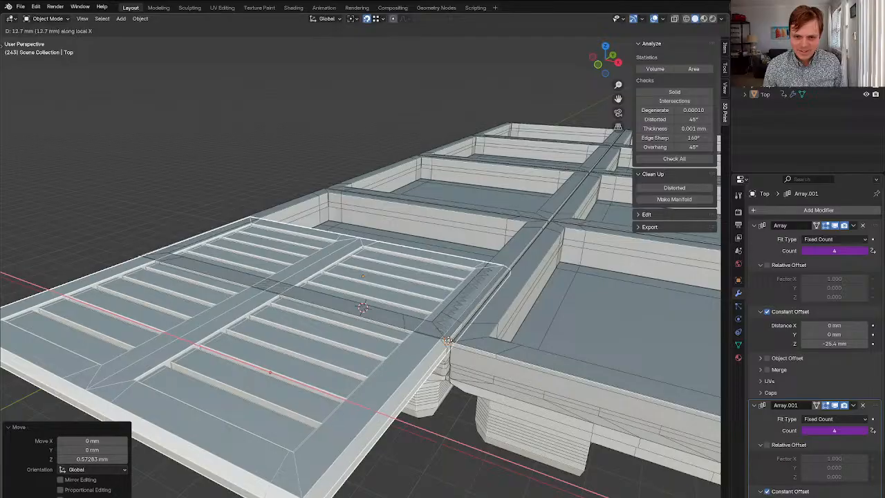
{"action": "left_click", "coordinate": [447, 346]}
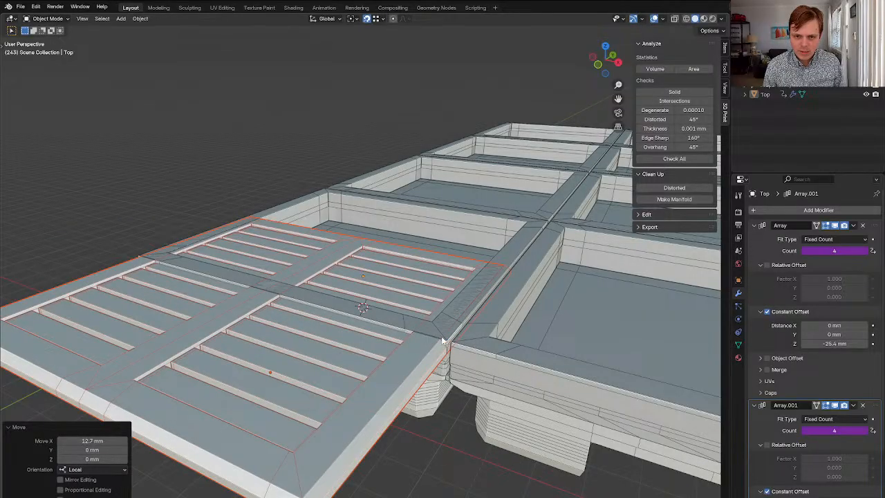
Enable the preferences add-on that provides bulk modifier controls, and switch off viewport visibility for the Top frame's array modifiers
{"action": "middle_click_drag", "start_coordinate": [444, 339], "coordinate": [328, 371], "text": "shift"}
{"action": "middle_click_drag", "start_coordinate": [470, 301], "coordinate": [369, 277]}
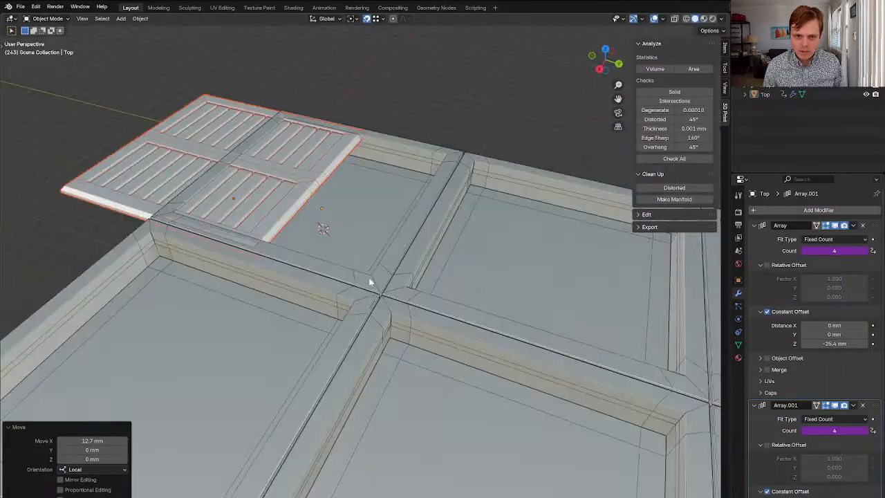
{"action": "left_click", "coordinate": [369, 277]}
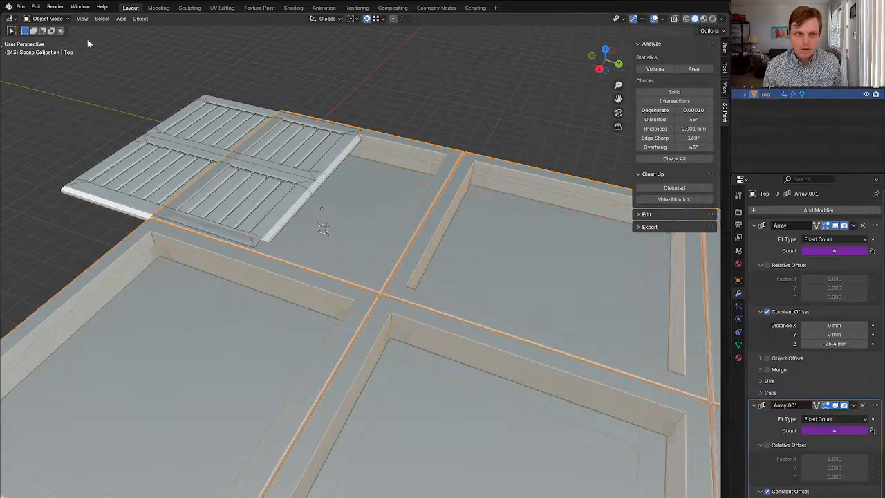
{"action": "left_click", "coordinate": [32, 7]}
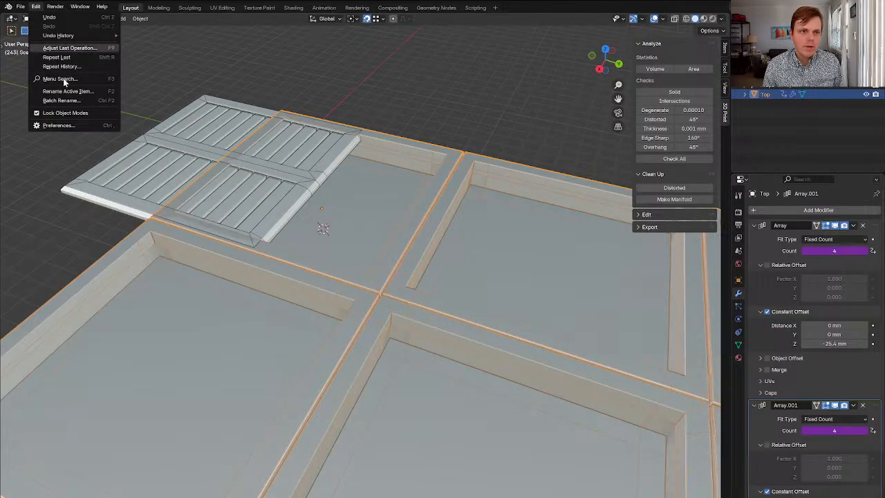
{"action": "left_click", "coordinate": [63, 125]}
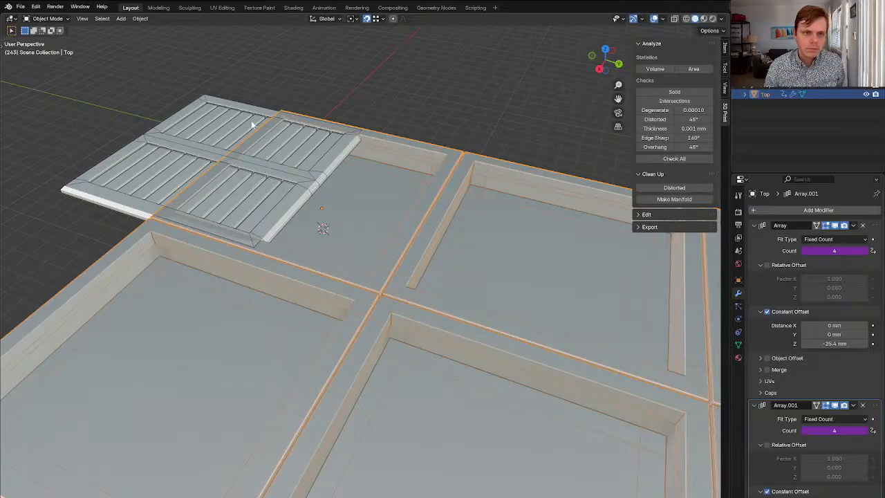
{"action": "left_click", "coordinate": [298, 2]}
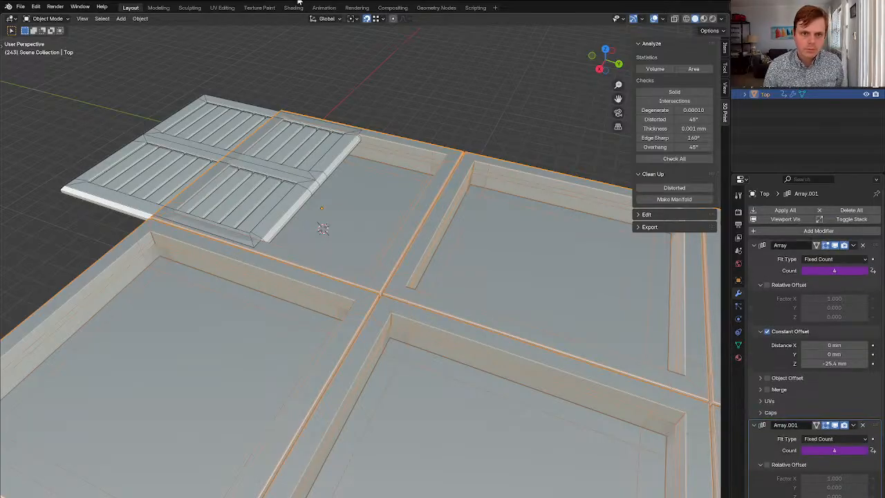
{"action": "left_click", "coordinate": [792, 220]}
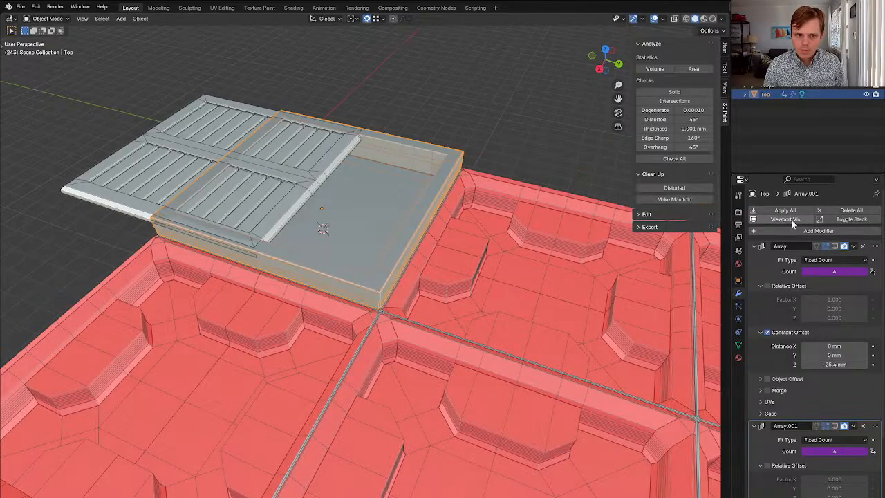
Isolate the Top frame tile and the slab, then move the slab 12.7 mm along Y so it covers the frame
{"action": "middle_click_drag", "start_coordinate": [386, 255], "coordinate": [419, 281]}
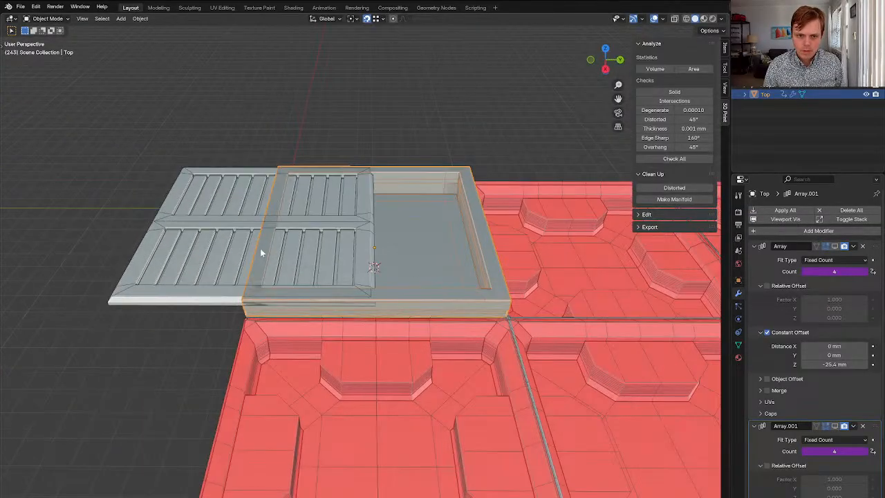
{"action": "left_click", "coordinate": [190, 243], "text": "shift"}
{"action": "key", "text": "shift+h"}
{"action": "left_click", "coordinate": [190, 260]}
{"action": "key", "text": "g"}
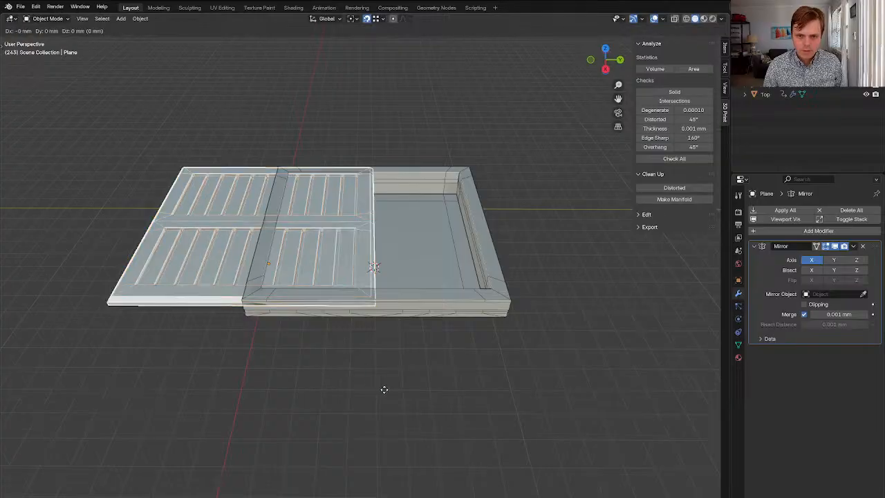
{"action": "left_click", "coordinate": [379, 325]}
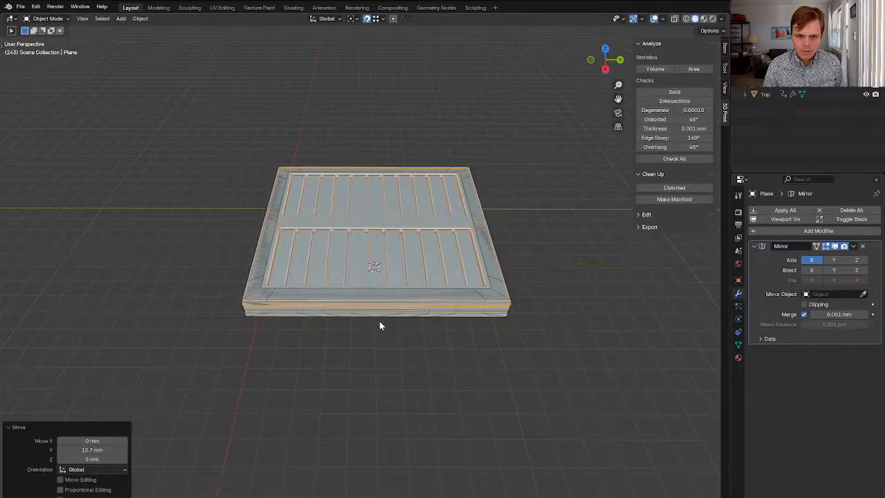
Open the Top frame for face editing and reveal all of its hidden geometry
{"action": "scroll", "coordinate": [378, 326], "scroll_direction": "up", "scroll_amount": 3}
{"action": "middle_click_drag", "start_coordinate": [374, 326], "coordinate": [390, 316]}
{"action": "left_click", "coordinate": [200, 387]}
{"action": "key", "text": "Tab"}
{"action": "key", "text": "3"}
{"action": "key", "text": "Tab"}
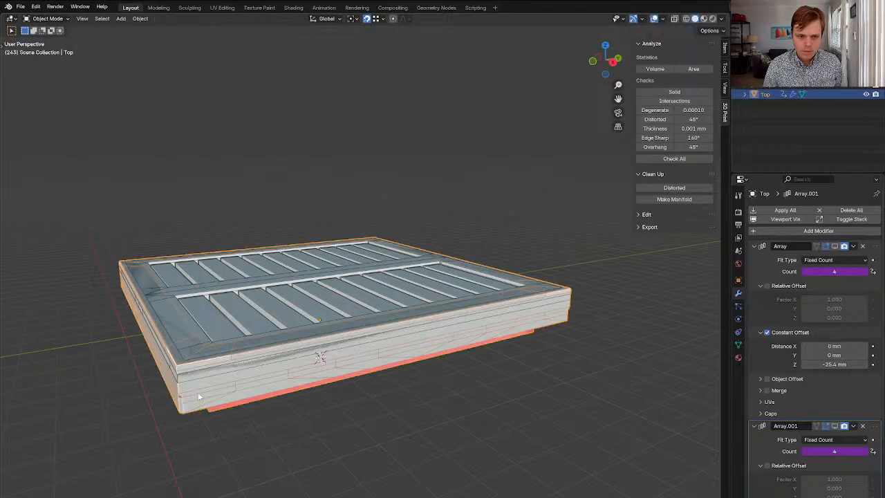
{"action": "key", "text": "Tab"}
{"action": "key", "text": "alt+h"}
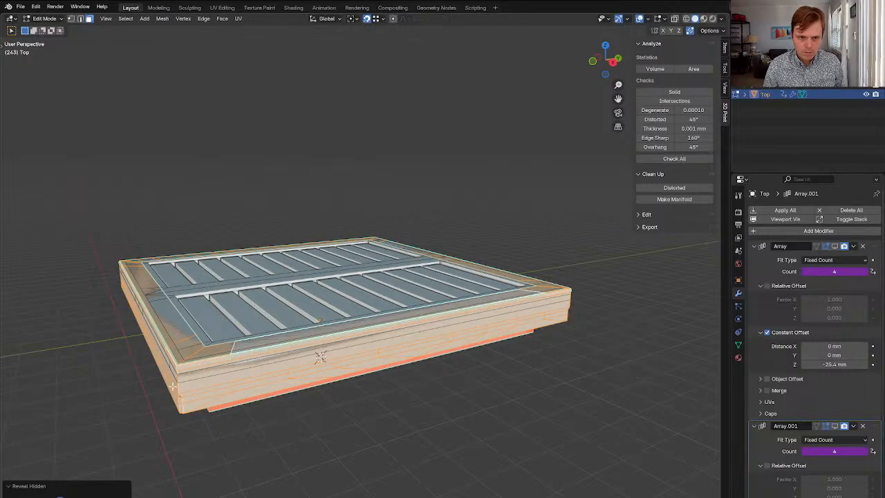
Delete the faces forming the middle band of the Top frame's outer side walls
{"action": "key", "text": "alt+a"}
{"action": "left_click", "coordinate": [181, 388]}
{"action": "key", "text": "x"}
{"action": "key", "text": "f"}
{"action": "left_click", "coordinate": [175, 383]}
{"action": "key", "text": "x"}
{"action": "key", "text": "f"}
{"action": "middle_click_drag", "start_coordinate": [441, 340], "coordinate": [343, 341], "text": "shift"}
{"action": "middle_click_drag", "start_coordinate": [343, 341], "coordinate": [187, 352]}
{"action": "left_click", "coordinate": [448, 376]}
{"action": "key", "text": "x"}
{"action": "key", "text": "f"}
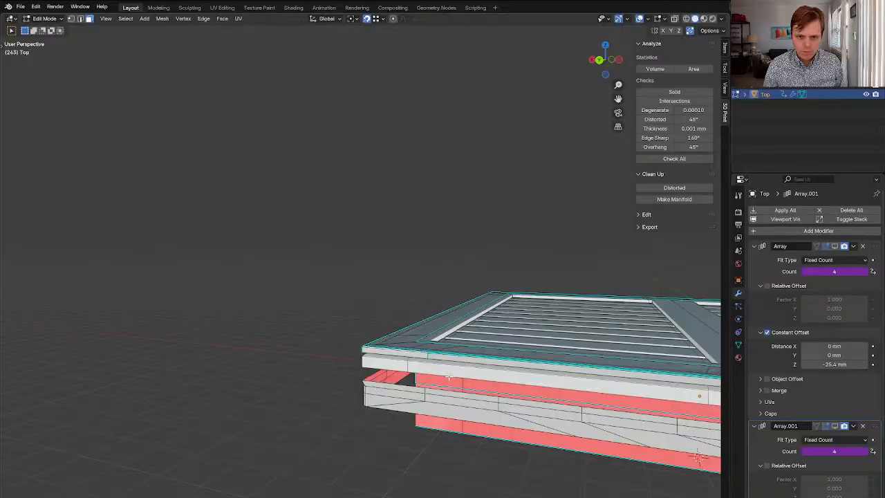
Examine the gaps in the frame's side walls from several angles and turn off automatic vertex merging
{"action": "middle_click_drag", "start_coordinate": [448, 376], "coordinate": [394, 341], "text": "shift"}
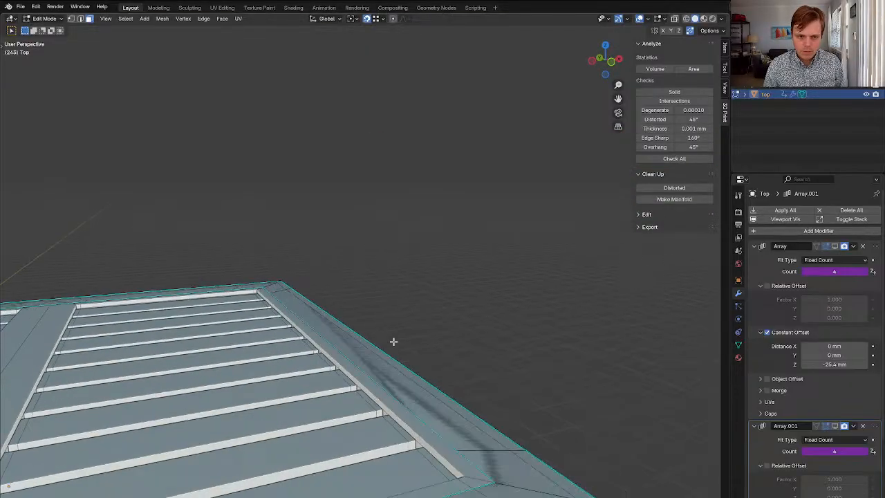
{"action": "scroll", "coordinate": [394, 341], "scroll_direction": "down", "scroll_amount": 6}
{"action": "middle_click_drag", "start_coordinate": [443, 319], "coordinate": [394, 312]}
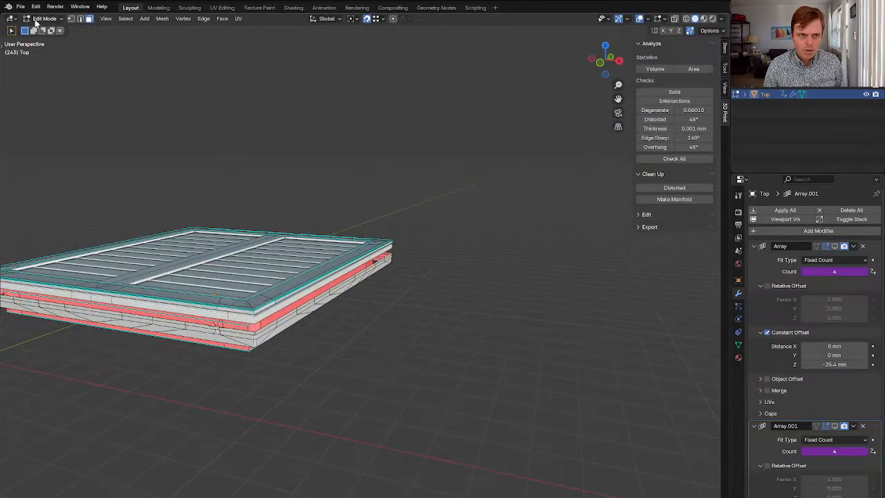
{"action": "left_click", "coordinate": [36, 6]}
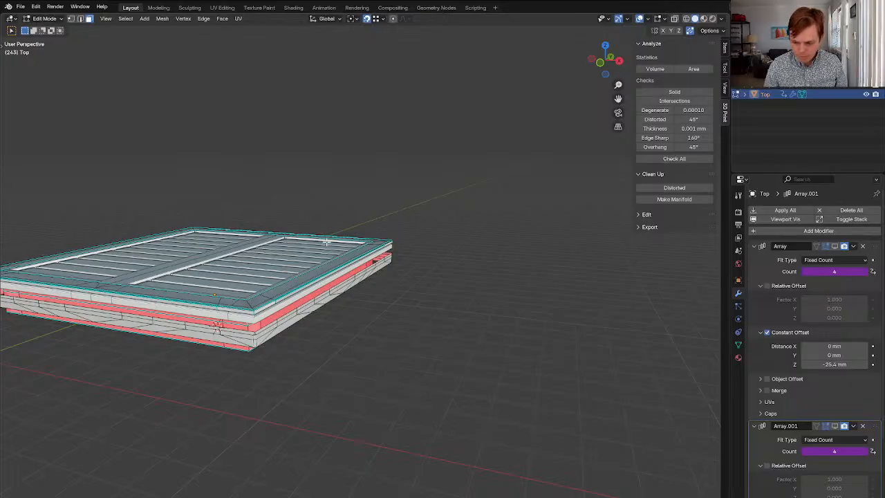
{"action": "middle_click_drag", "start_coordinate": [326, 242], "coordinate": [427, 266], "text": "shift"}
{"action": "middle_click_drag", "start_coordinate": [371, 268], "coordinate": [388, 273]}
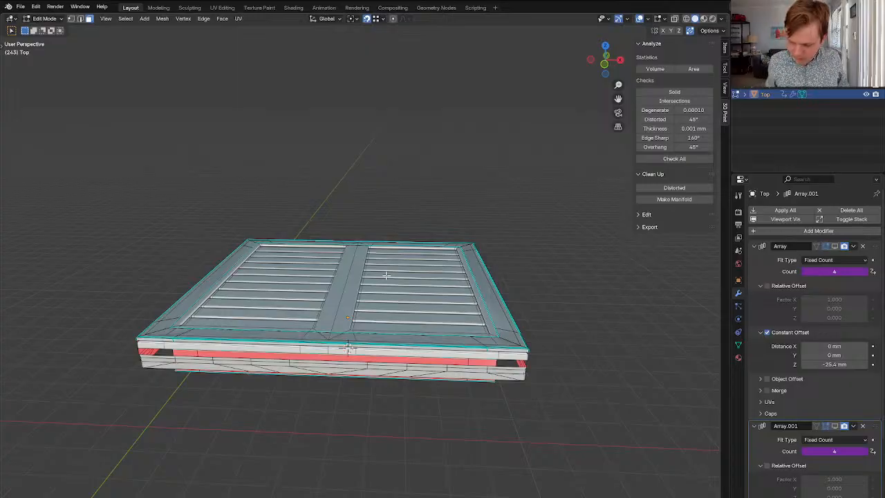
{"action": "middle_click_drag", "start_coordinate": [371, 301], "coordinate": [372, 292]}
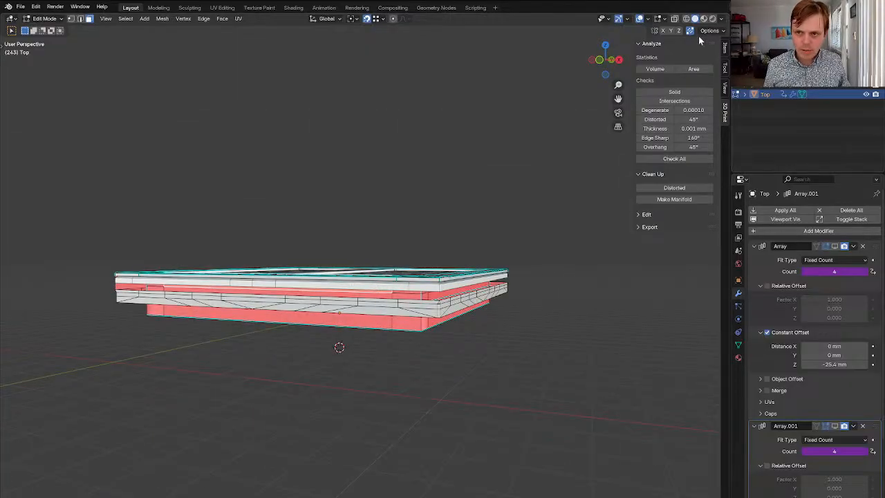
{"action": "middle_click_drag", "start_coordinate": [479, 170], "coordinate": [510, 383]}
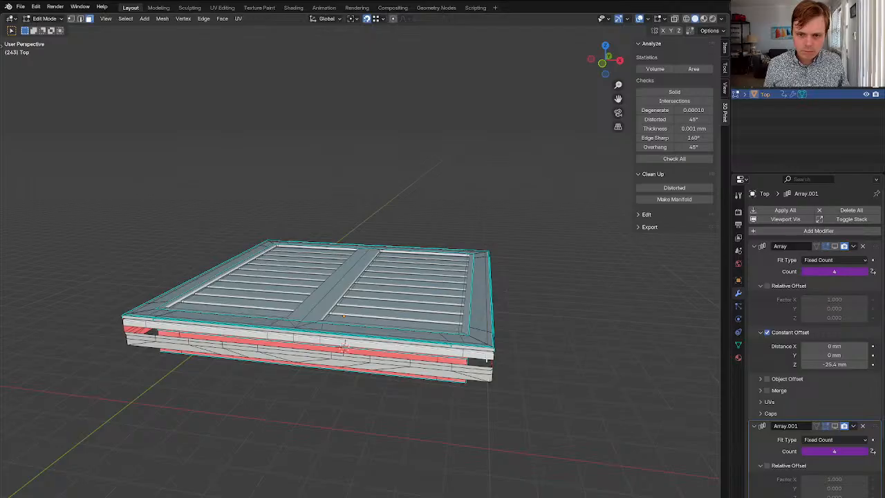
{"action": "left_click", "coordinate": [480, 342]}
{"action": "key", "text": "q"}
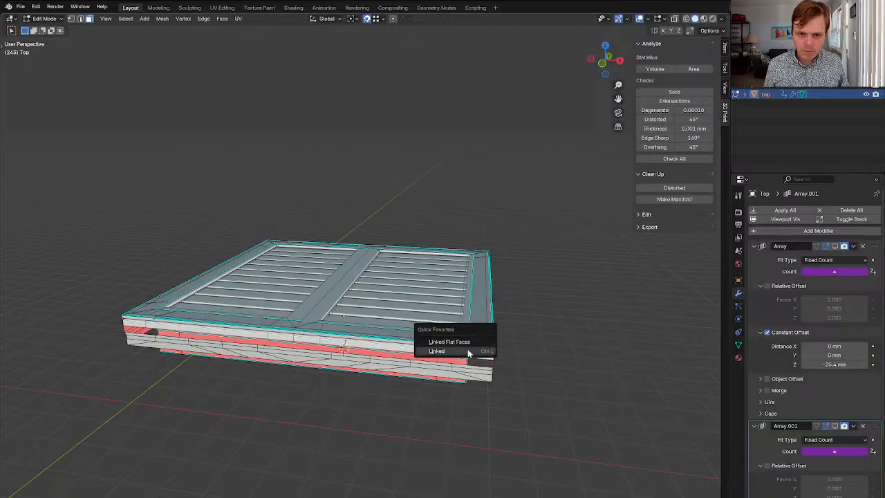
{"action": "left_click", "coordinate": [469, 351]}
{"action": "middle_click_drag", "start_coordinate": [467, 347], "coordinate": [474, 325]}
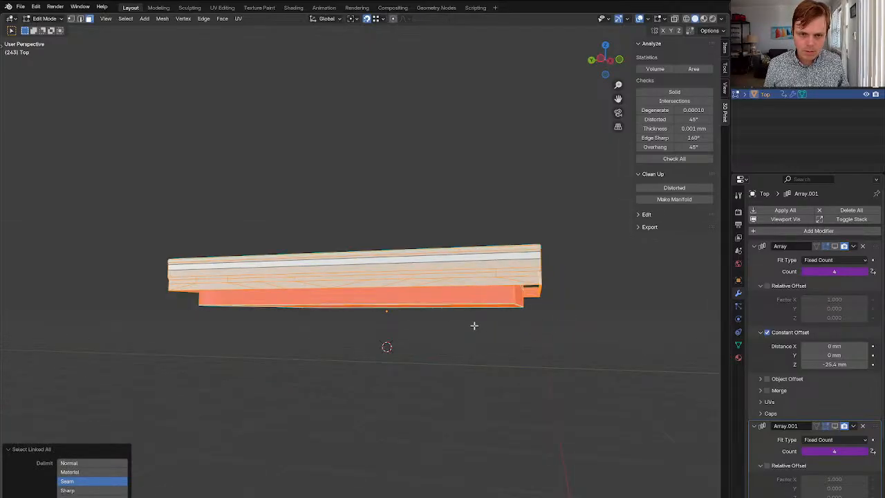
{"action": "key", "text": "ctrl+z"}
{"action": "key", "text": "ctrl+z"}
Delete the mesh island linked to the Top frame's old upper surface and finish editing the frame
{"action": "left_click", "coordinate": [431, 253]}
{"action": "key", "text": "q"}
{"action": "left_click", "coordinate": [432, 253]}
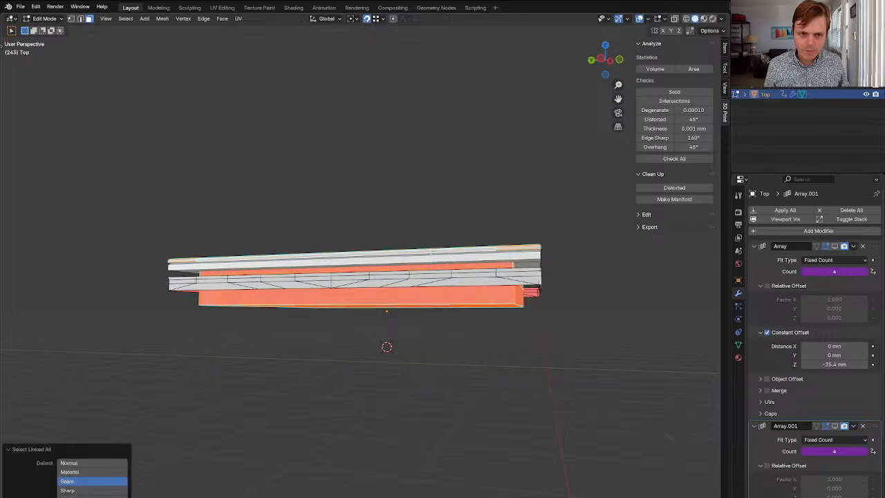
{"action": "key", "text": "x"}
{"action": "key", "text": "f"}
{"action": "middle_click_drag", "start_coordinate": [431, 251], "coordinate": [357, 277]}
{"action": "key", "text": "ctrl+z"}
{"action": "key", "text": "ctrl+shift+z"}
{"action": "key", "text": "ctrl+shift+z"}
{"action": "key", "text": "Tab"}
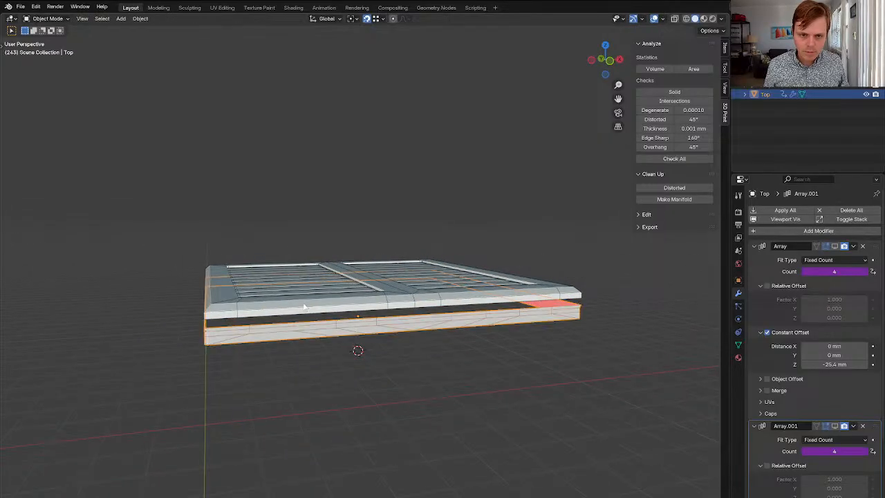
{"action": "left_click", "coordinate": [303, 307]}
{"action": "left_click", "coordinate": [298, 334], "text": "shift"}
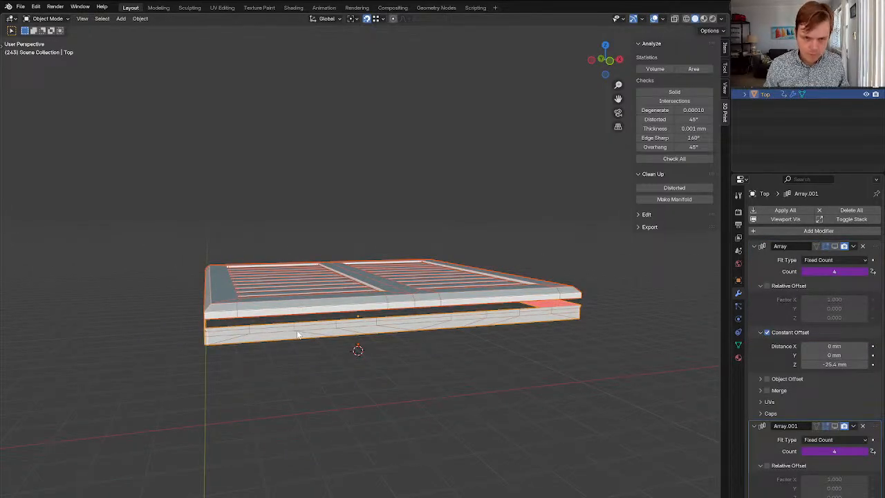
{"action": "key", "text": "ctrl+j"}
{"action": "key", "text": "ctrl+z"}
Apply the grooved slab's Mirror modifier, join the slab into the Top frame, and open the combined mesh for editing
{"action": "left_click", "coordinate": [307, 282]}
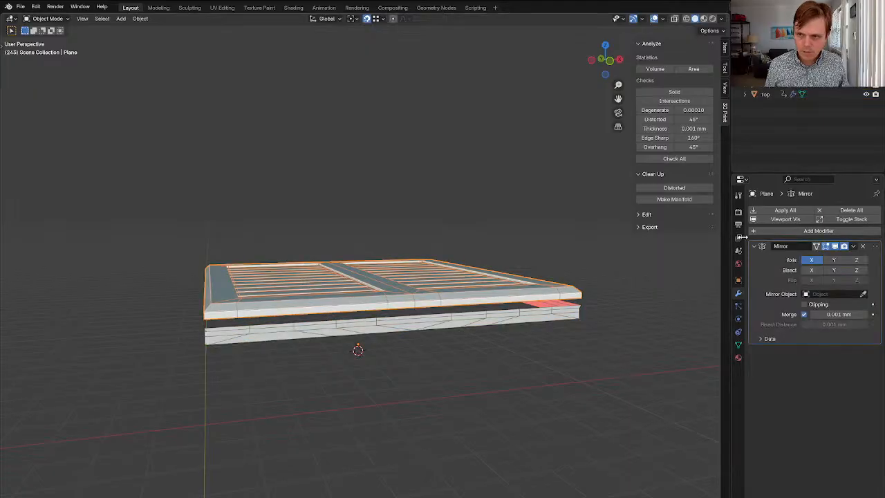
{"action": "left_click", "coordinate": [784, 211]}
{"action": "left_click", "coordinate": [447, 321], "text": "shift"}
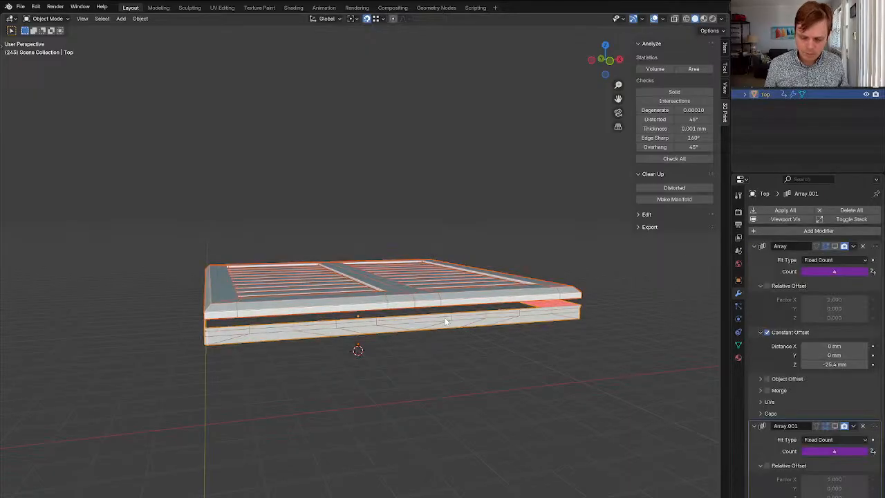
{"action": "key", "text": "Tab"}
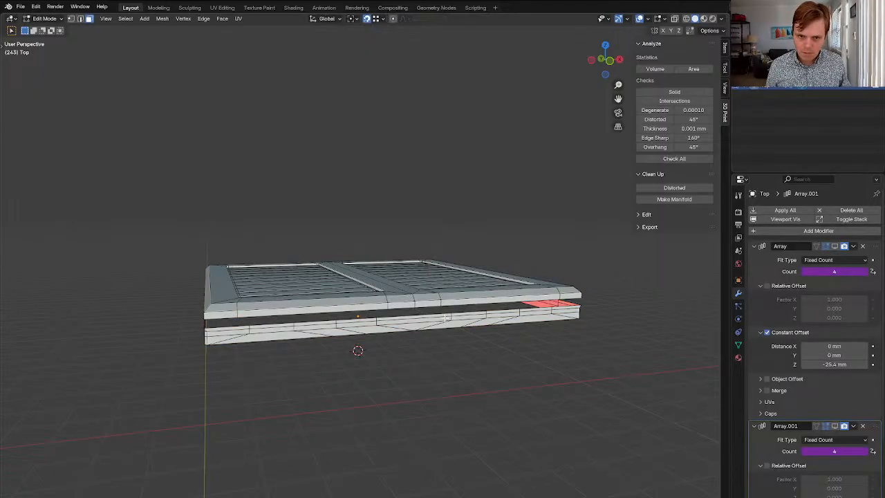
Fill the gap between the slab's lower edge and the frame's upper edge along the first side with a face
{"action": "scroll", "coordinate": [443, 322], "scroll_direction": "up", "scroll_amount": 3}
{"action": "key", "text": "1"}
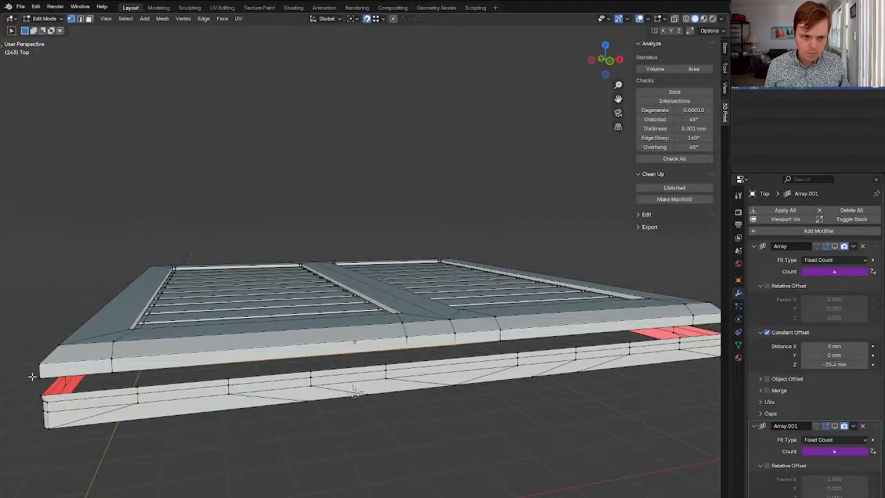
{"action": "middle_click_drag", "start_coordinate": [672, 335], "coordinate": [602, 328], "text": "shift"}
{"action": "left_click", "coordinate": [650, 319], "text": "ctrl"}
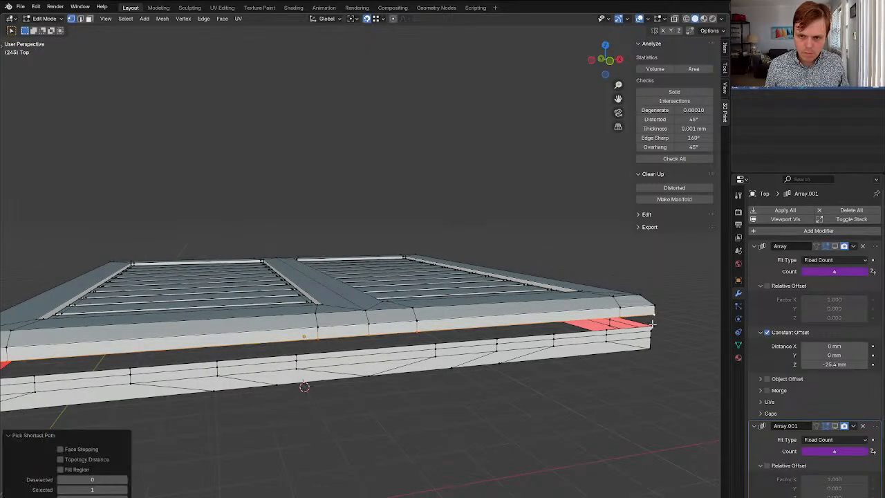
{"action": "middle_click_drag", "start_coordinate": [217, 357], "coordinate": [360, 349], "text": "shift"}
{"action": "left_click", "coordinate": [242, 361], "text": "ctrl"}
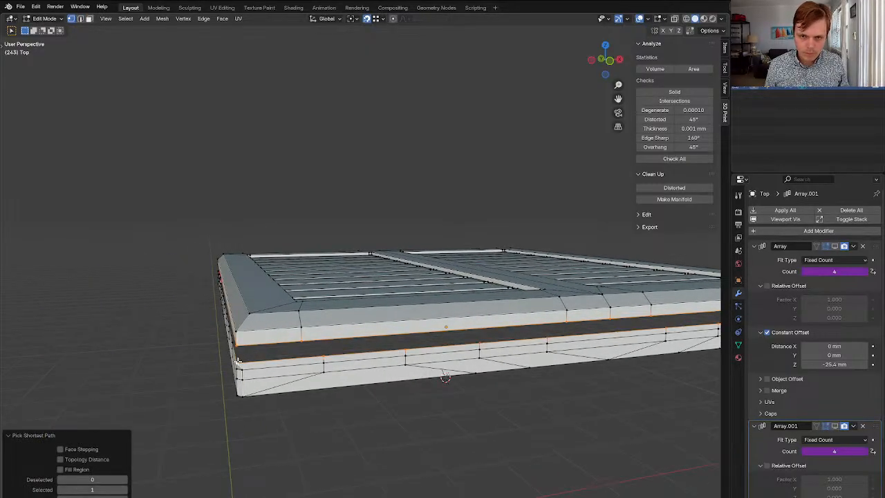
{"action": "key", "text": "f"}
Close the slab-to-frame gap along the adjacent side with a face between its corner vertices
{"action": "middle_click_drag", "start_coordinate": [244, 359], "coordinate": [328, 338]}
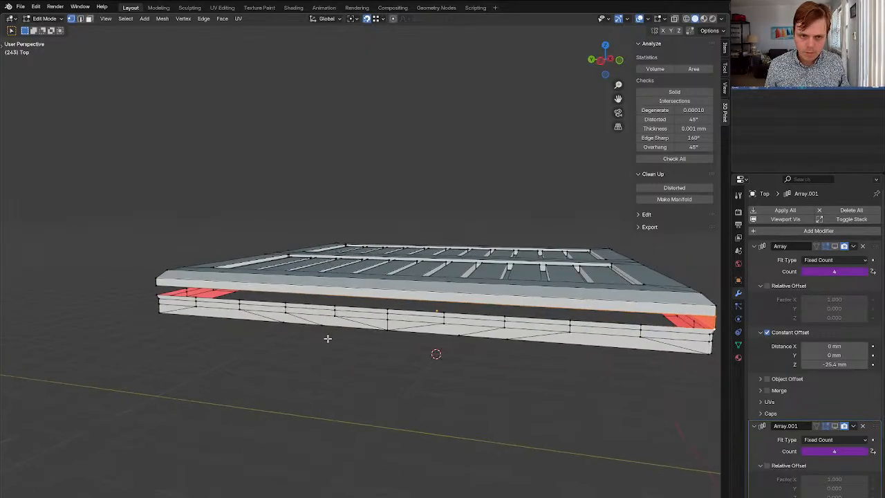
{"action": "left_click", "coordinate": [153, 294], "text": "ctrl"}
{"action": "key", "text": "f"}
Select the border vertices around the remaining open side of the slab and frame and fill the gap with a face
{"action": "middle_click_drag", "start_coordinate": [152, 298], "coordinate": [43, 313]}
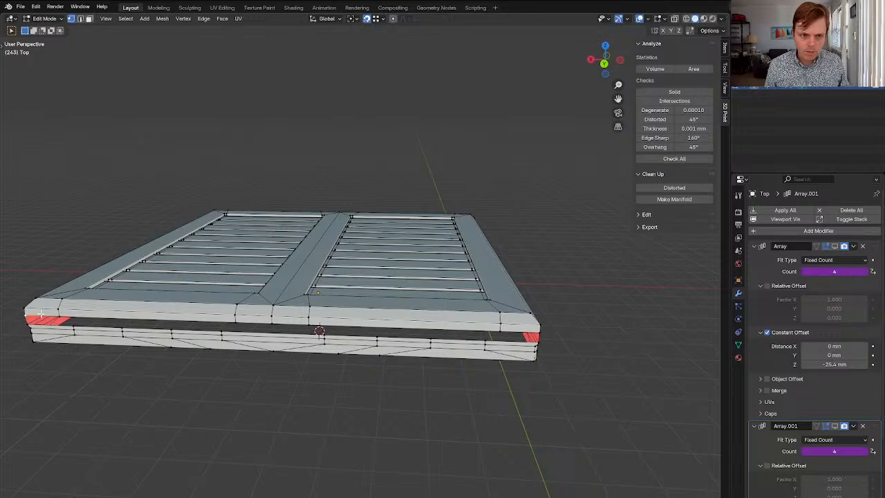
{"action": "key", "text": "2"}
{"action": "left_click", "coordinate": [87, 316], "text": "alt"}
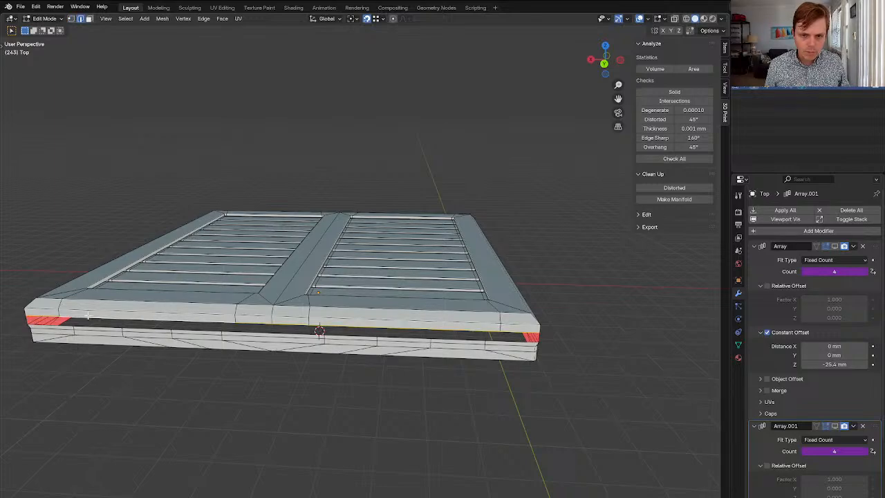
{"action": "left_click", "coordinate": [86, 327], "text": "alt+shift"}
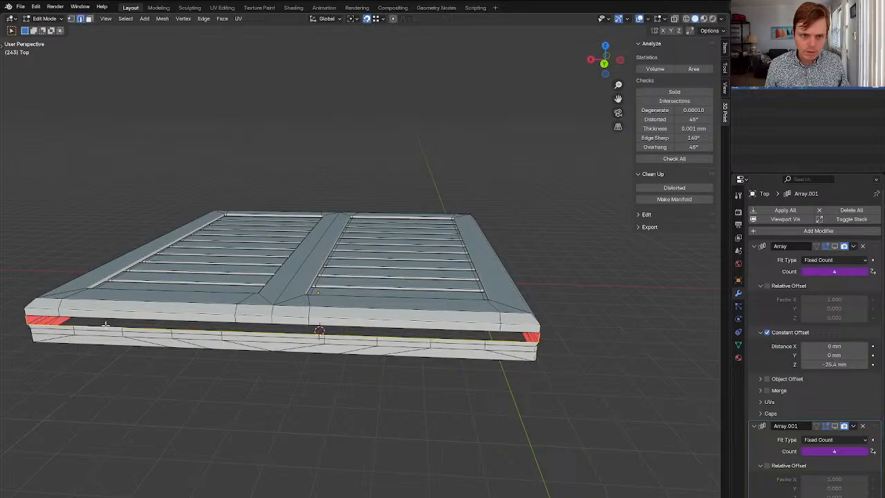
{"action": "middle_click_drag", "start_coordinate": [133, 328], "coordinate": [233, 362]}
{"action": "key", "text": "Tab"}
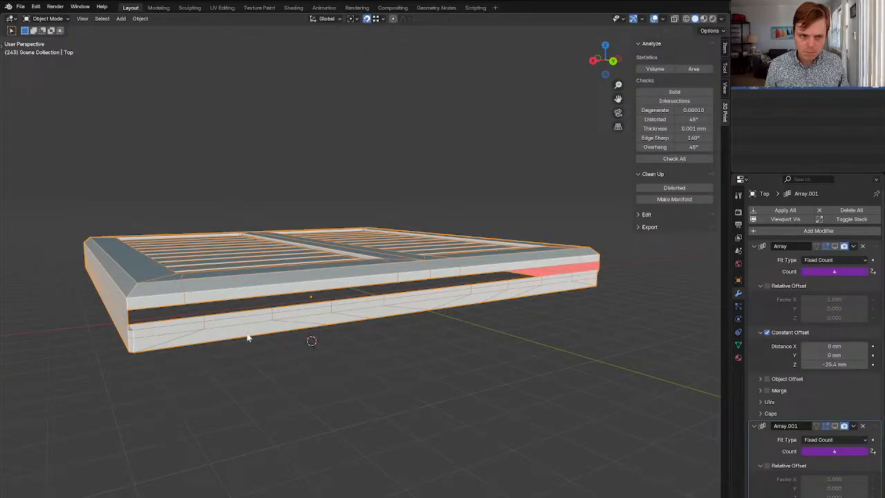
{"action": "key", "text": "Tab"}
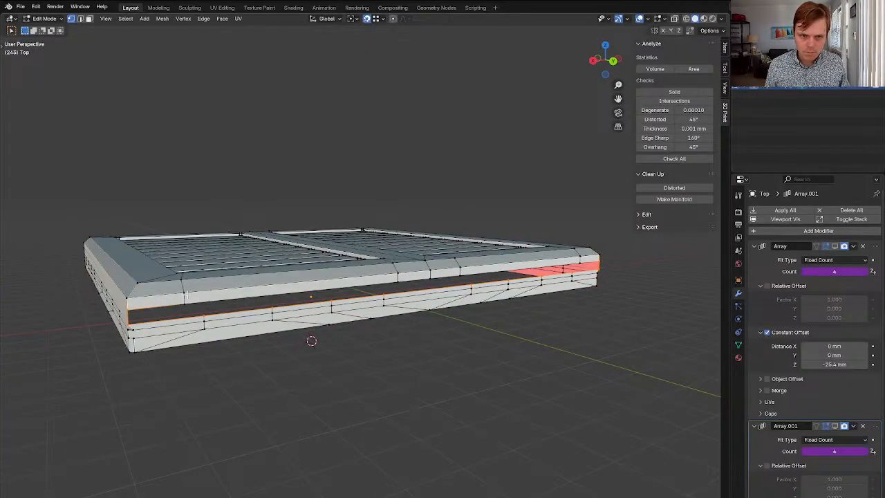
{"action": "key", "text": "2"}
{"action": "left_click", "coordinate": [158, 307], "text": "alt"}
{"action": "key", "text": "1"}
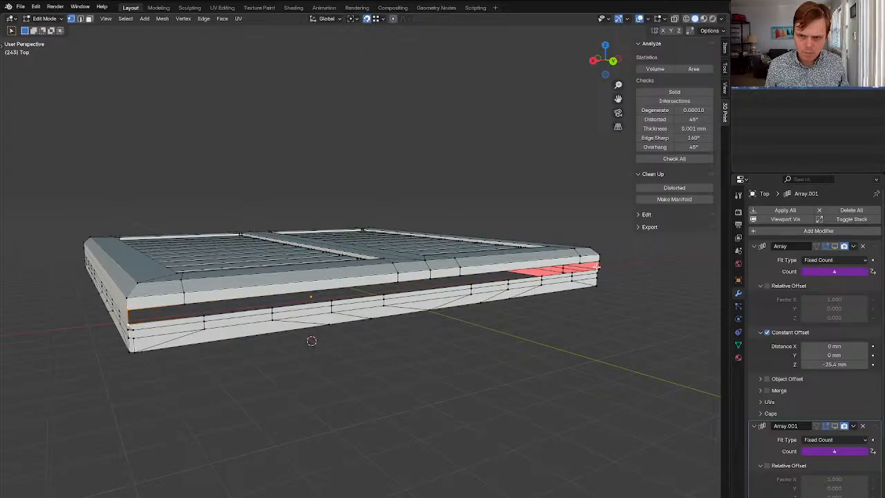
{"action": "left_click", "coordinate": [595, 265], "text": "ctrl"}
{"action": "left_click", "coordinate": [182, 300], "text": "ctrl"}
{"action": "key", "text": "f"}
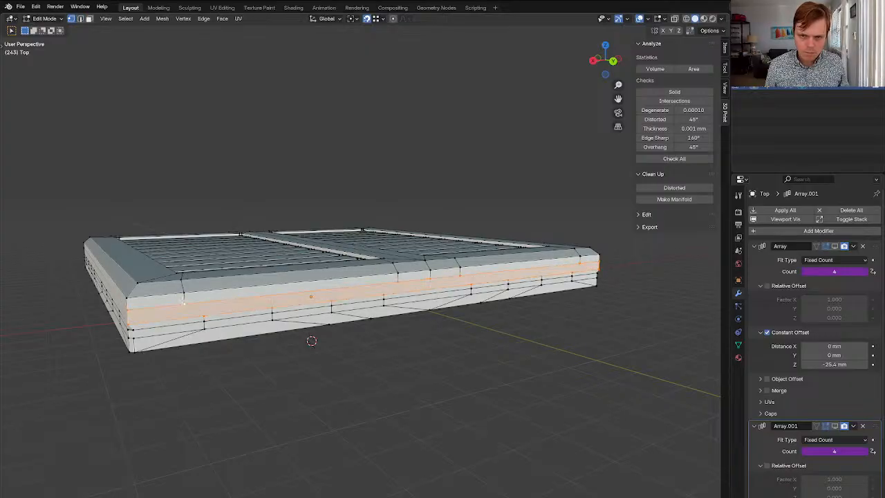
Check the mesh for non-manifold edges, select the reported ones, and delete the linked flat faces capping the slab's underside
{"action": "left_click", "coordinate": [705, 91]}
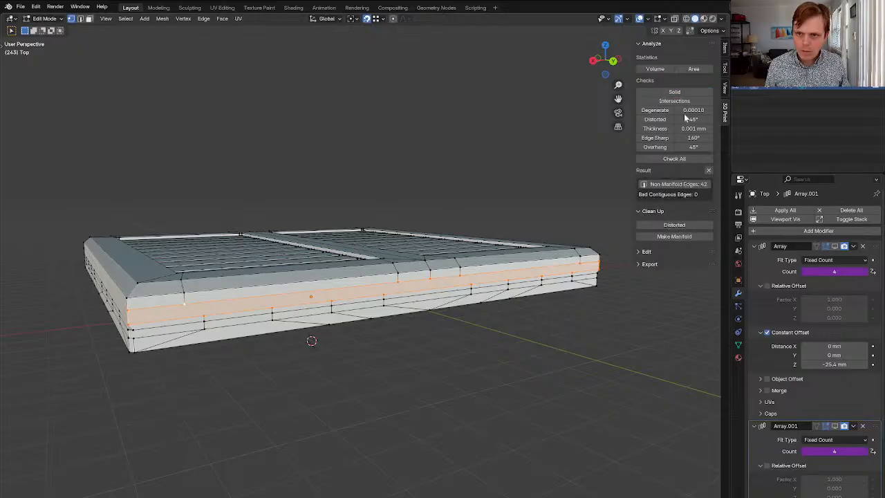
{"action": "left_click", "coordinate": [682, 183]}
{"action": "middle_click_drag", "start_coordinate": [515, 314], "coordinate": [387, 244]}
{"action": "key", "text": "3"}
{"action": "left_click", "coordinate": [351, 246]}
{"action": "key", "text": "q"}
{"action": "left_click", "coordinate": [348, 239]}
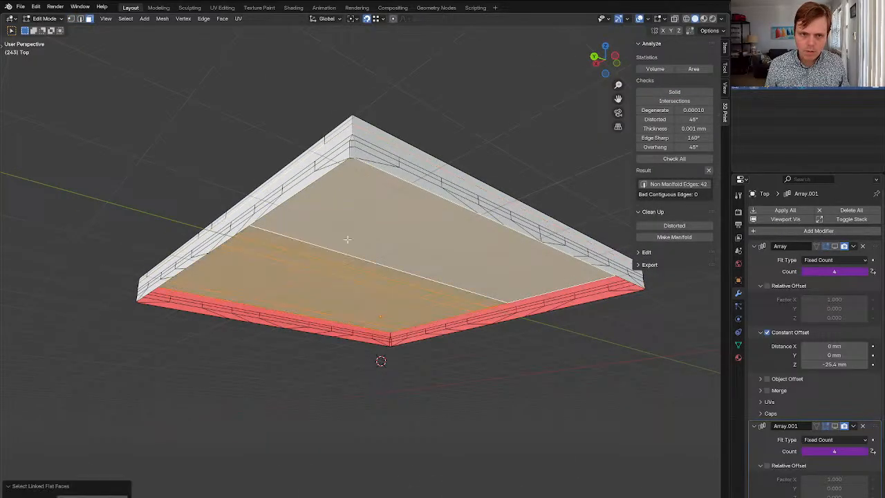
{"action": "key", "text": "x"}
{"action": "key", "text": "f"}
Recheck the mesh for solidity, isolate the reported non-manifold edges for inspection, and reveal the full geometry
{"action": "left_click", "coordinate": [674, 92]}
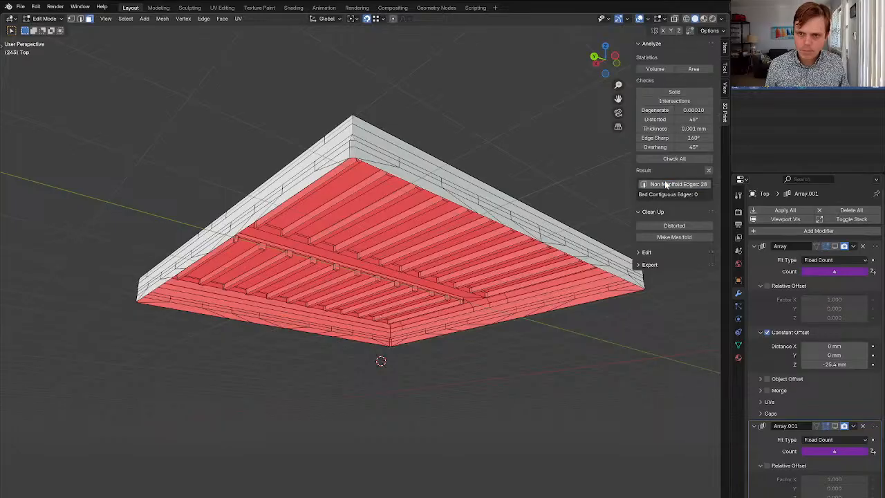
{"action": "left_click", "coordinate": [704, 184]}
{"action": "key", "text": "shift+h"}
{"action": "middle_click_drag", "start_coordinate": [470, 194], "coordinate": [428, 235]}
{"action": "key", "text": "alt+h"}
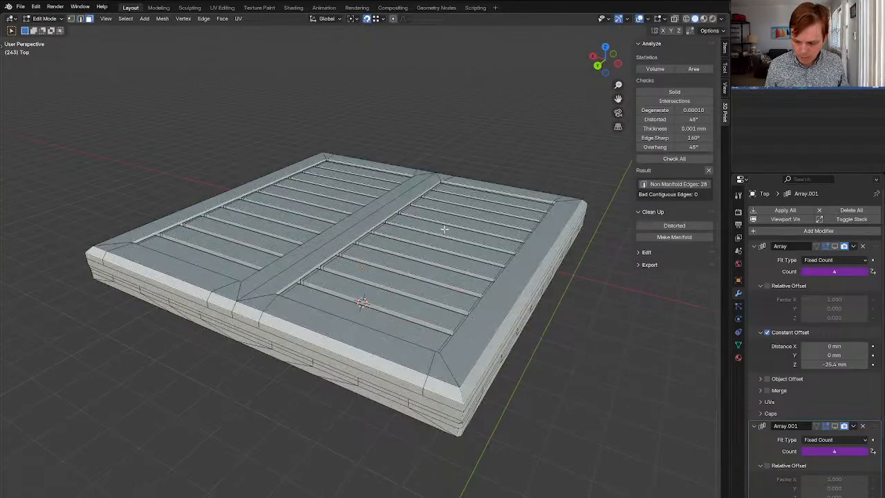
Finish editing Top, reveal all hidden objects, and turn on the viewport display of Top's array modifiers
{"action": "key", "text": "Tab"}
{"action": "scroll", "coordinate": [436, 276], "scroll_direction": "down", "scroll_amount": 3}
{"action": "key", "text": "alt+h"}
{"action": "middle_click_drag", "start_coordinate": [482, 295], "coordinate": [201, 292]}
{"action": "left_click", "coordinate": [362, 266]}
{"action": "left_click", "coordinate": [784, 220]}
{"action": "scroll", "coordinate": [458, 278], "scroll_direction": "down", "scroll_amount": 4}
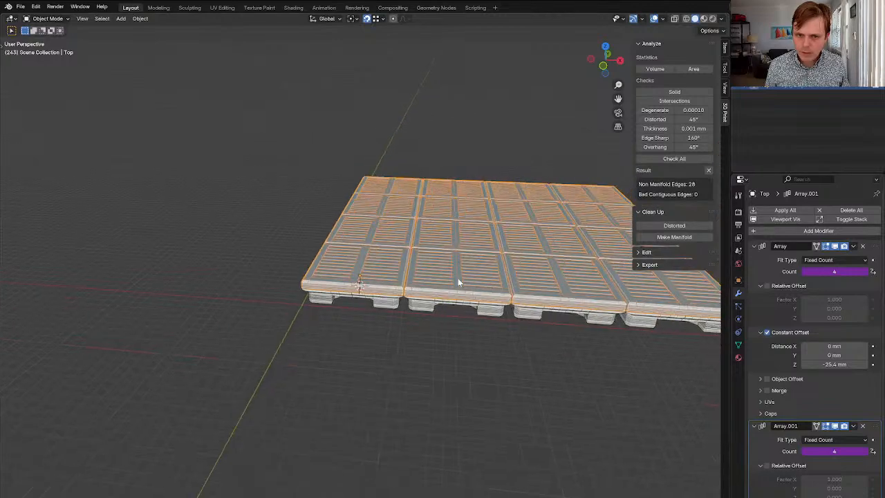
{"action": "left_click", "coordinate": [408, 122]}
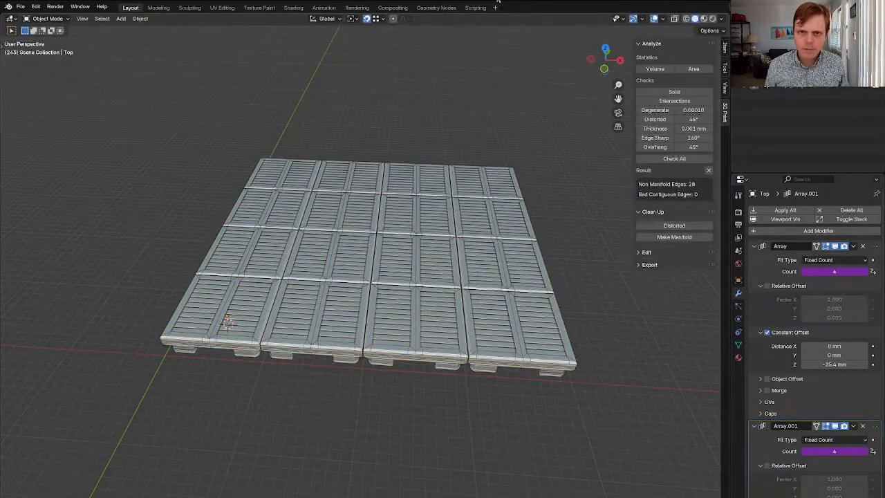
Examine the ExportCommand.py.001 script in the Scripting workspace, including its object list, STL file naming and width and length values
{"action": "left_click", "coordinate": [476, 7]}
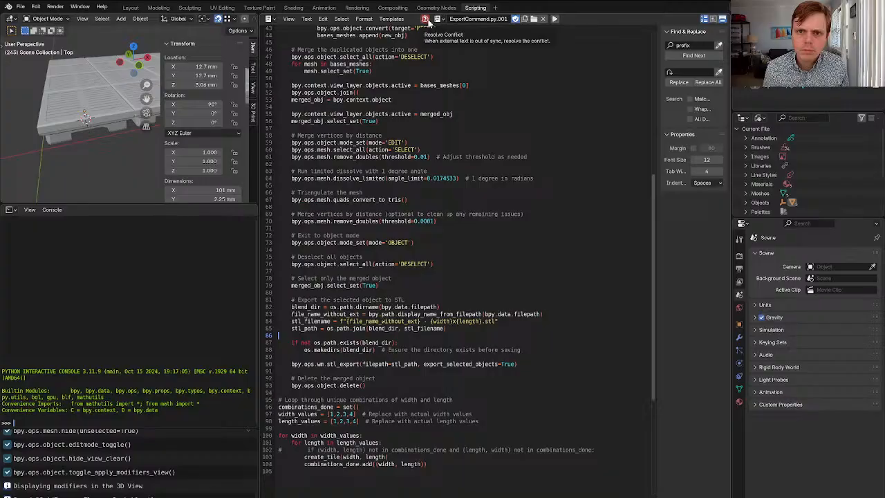
{"action": "scroll", "coordinate": [654, 277], "scroll_direction": "down", "scroll_amount": 2}
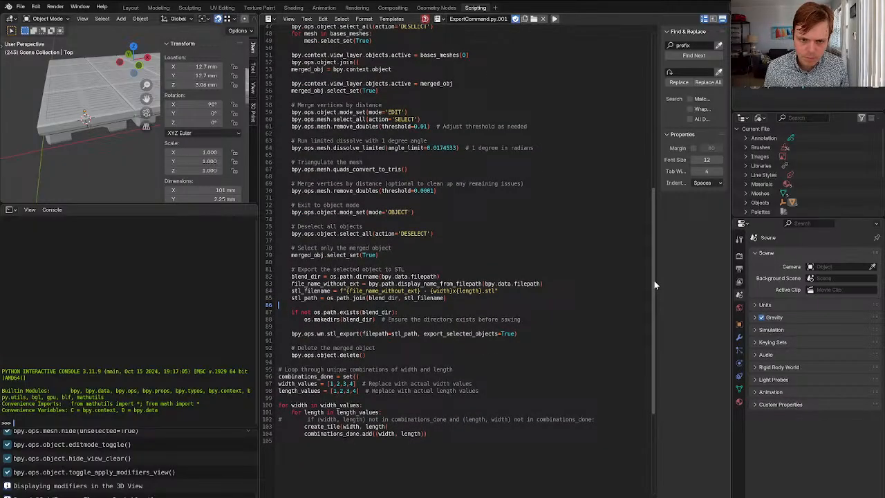
{"action": "left_click_drag", "start_coordinate": [655, 284], "coordinate": [646, 83]}
{"action": "scroll", "coordinate": [643, 180], "scroll_direction": "down", "scroll_amount": 1}
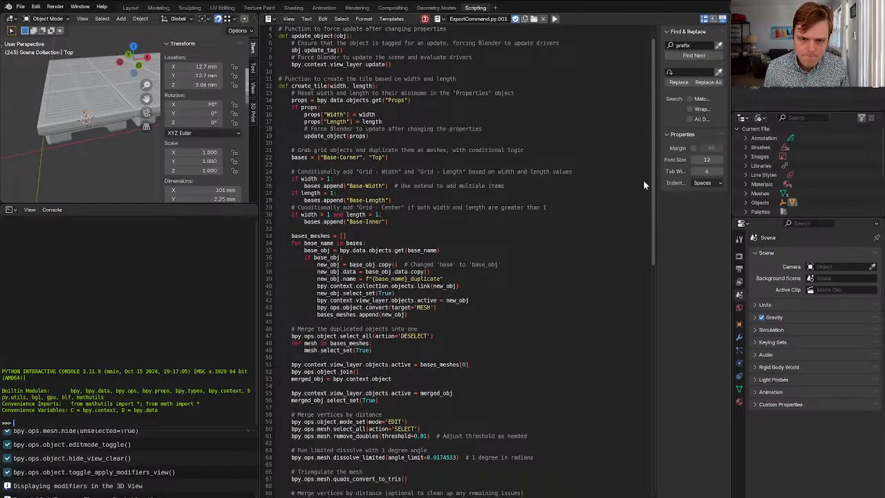
{"action": "scroll", "coordinate": [643, 207], "scroll_direction": "down", "scroll_amount": 15}
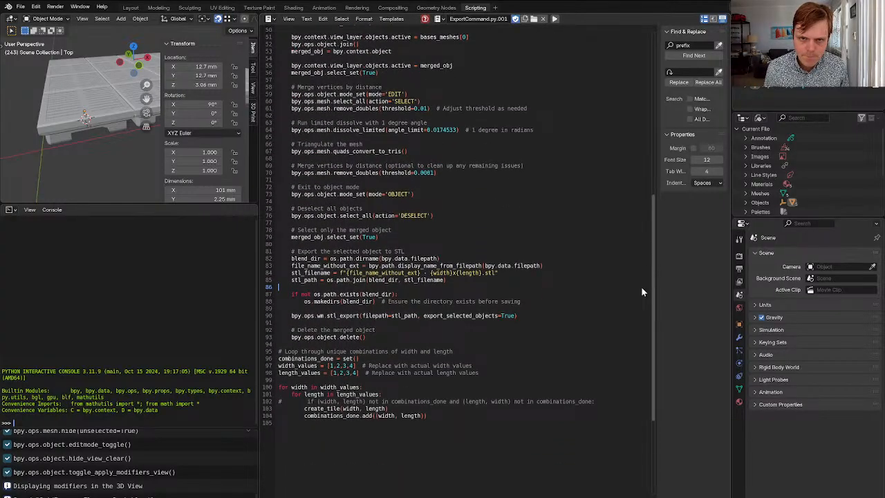
{"action": "scroll", "coordinate": [641, 286], "scroll_direction": "up", "scroll_amount": 1}
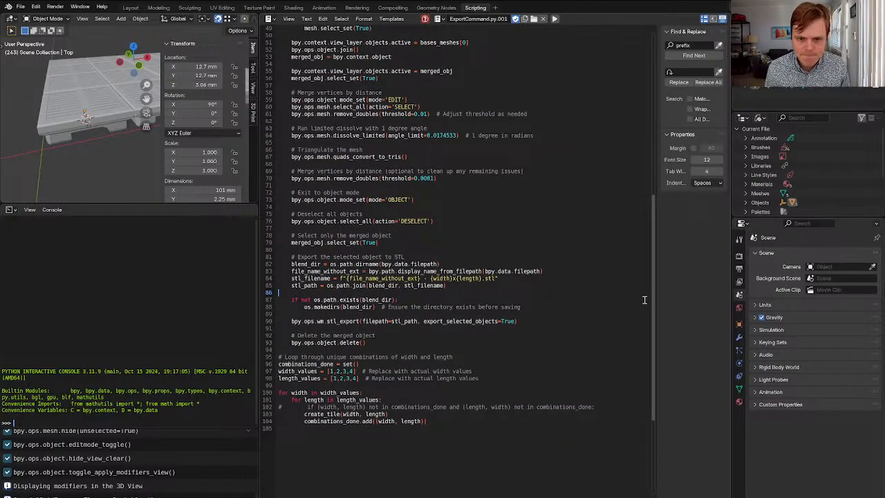
{"action": "scroll", "coordinate": [653, 280], "scroll_direction": "up", "scroll_amount": 1}
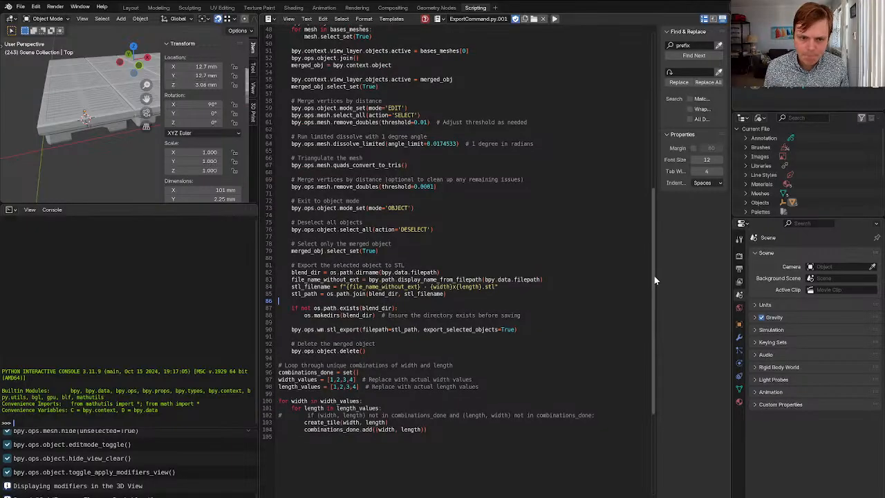
{"action": "left_click_drag", "start_coordinate": [653, 275], "coordinate": [642, 61]}
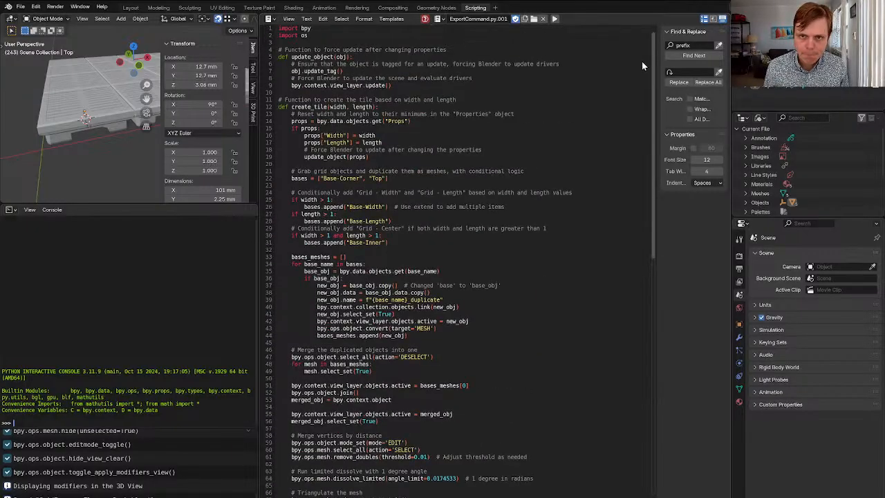
Run the ExportCommand.py.001 script to export the tile size combinations as STL files, and return to the Layout workspace
{"action": "left_click", "coordinate": [553, 19]}
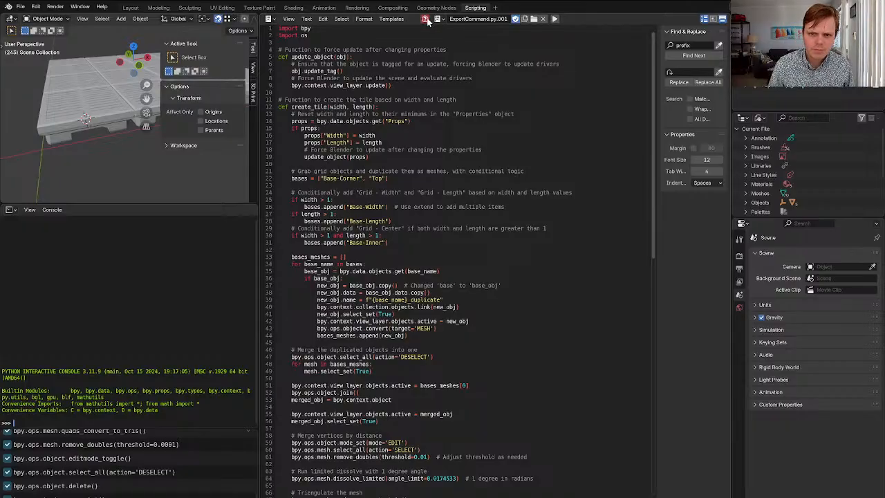
{"action": "left_click", "coordinate": [129, 9]}
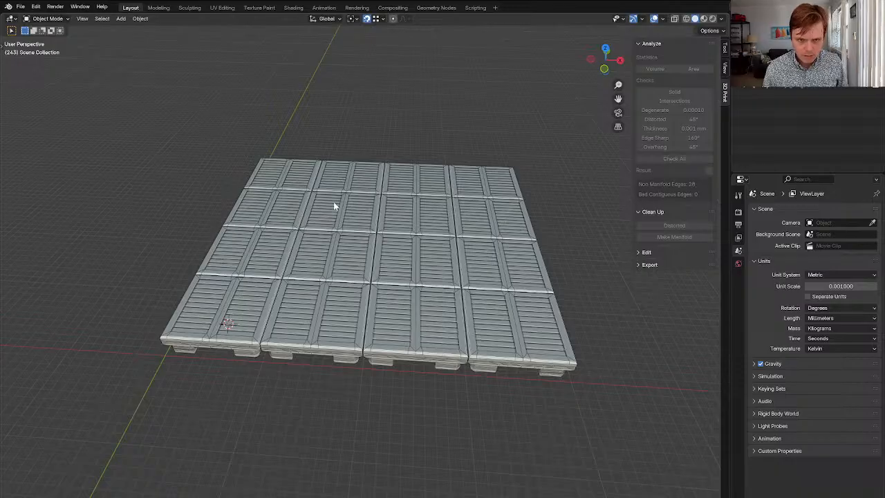
{"action": "middle_click_drag", "start_coordinate": [336, 202], "coordinate": [417, 421]}
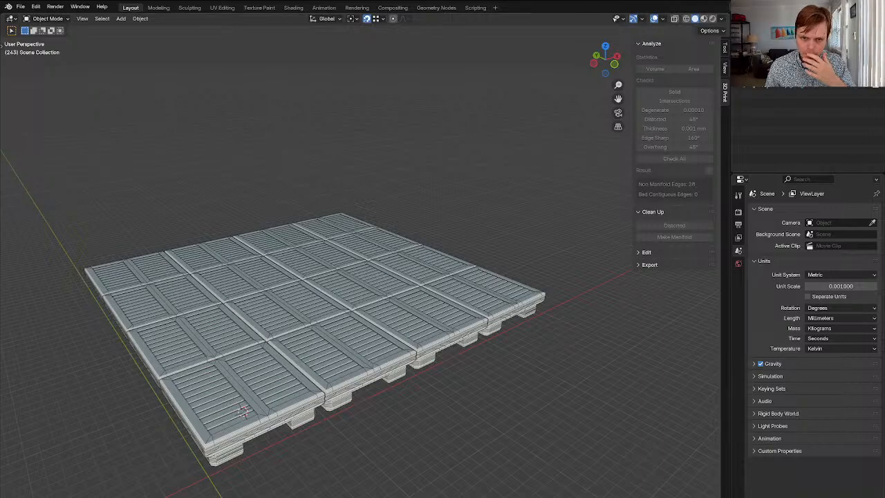
Open the file containing the GridForge small plate floor scene and make a full copy of that scene
{"action": "left_click", "coordinate": [21, 7]}
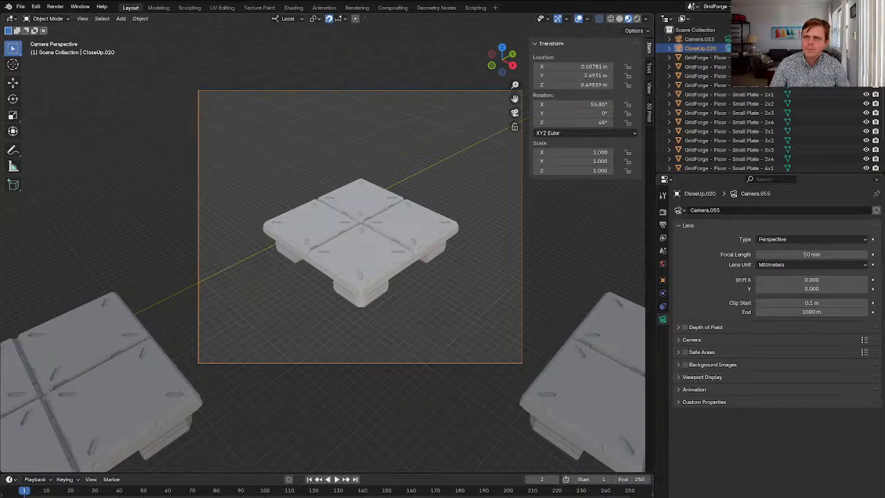
{"action": "left_click", "coordinate": [759, 57]}
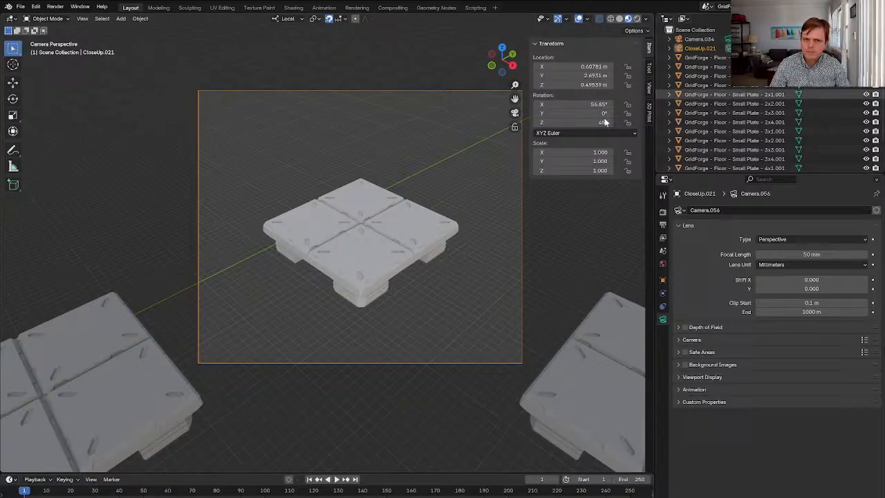
Move Camera.034 and CloseUp.021 into a new collection named Protect and hide both cameras
{"action": "left_click", "coordinate": [695, 48]}
{"action": "key", "text": "KP_0"}
{"action": "scroll", "coordinate": [418, 191], "scroll_direction": "down", "scroll_amount": 3}
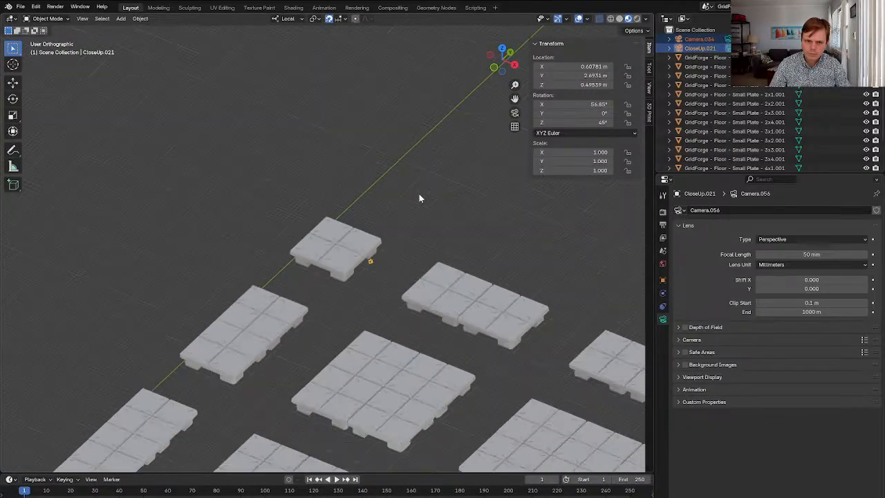
{"action": "scroll", "coordinate": [419, 196], "scroll_direction": "up", "scroll_amount": 1}
{"action": "key", "text": "m"}
{"action": "left_click", "coordinate": [417, 199]}
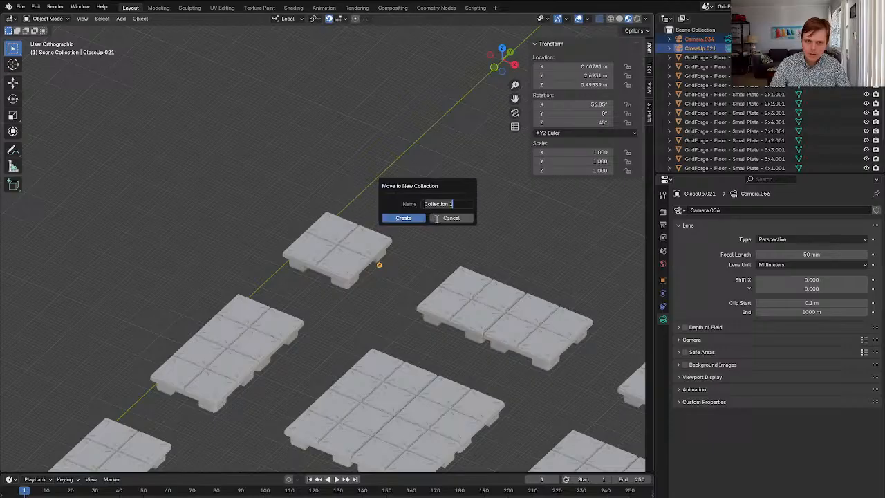
{"action": "type", "text": "Protect"}
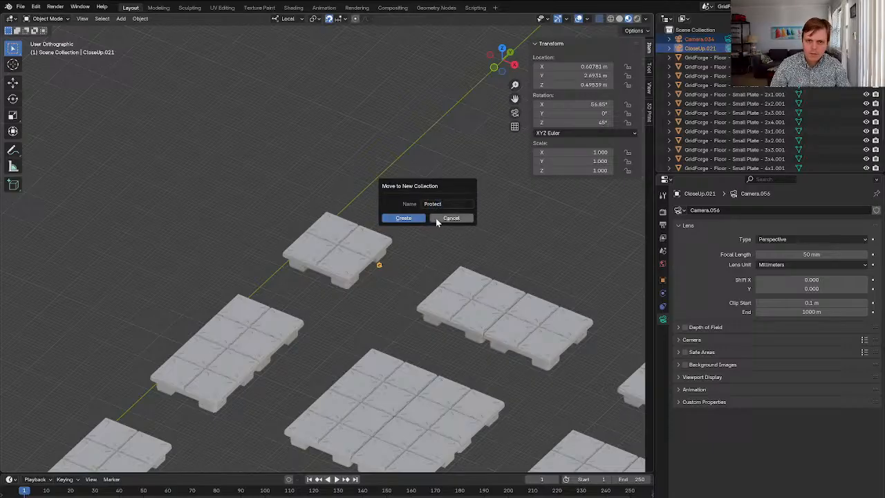
{"action": "key", "text": "Return"}
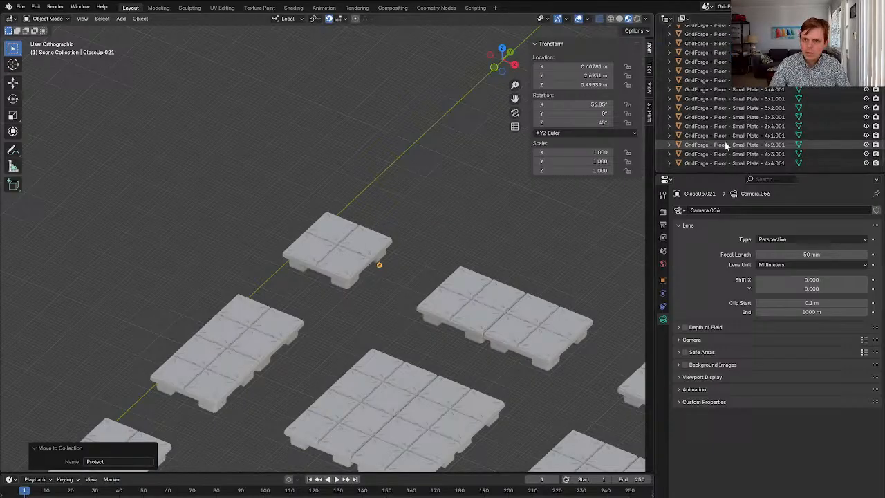
{"action": "key", "text": "h"}
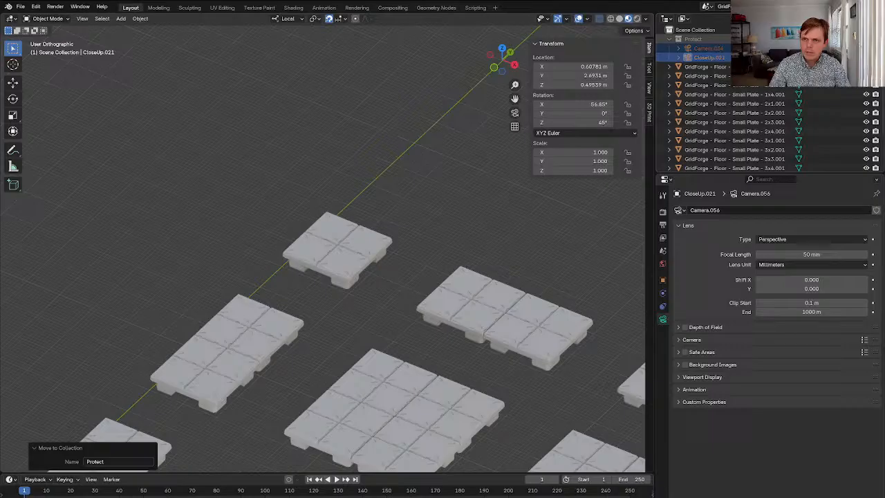
Display the copied scene's world settings and select the 1x1 small plate in the viewport
{"action": "left_click", "coordinate": [662, 263]}
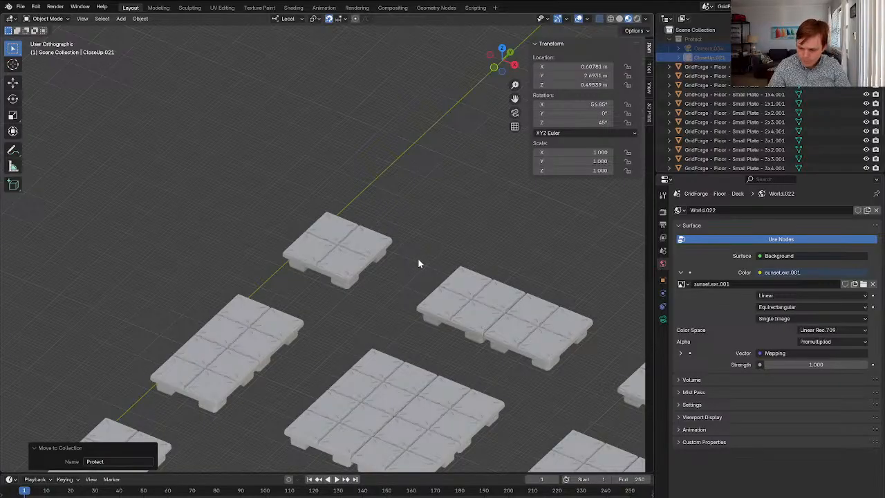
{"action": "scroll", "coordinate": [387, 256], "scroll_direction": "up", "scroll_amount": 5}
{"action": "left_click", "coordinate": [367, 256]}
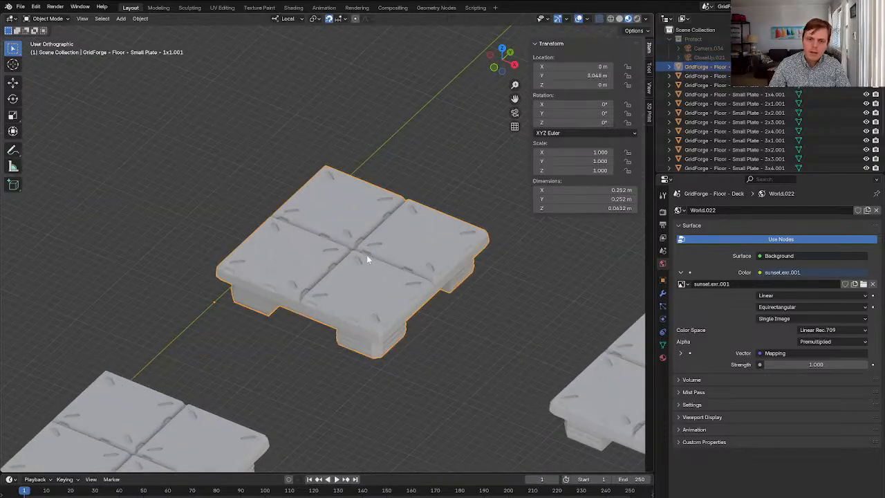
Try to import the 16 deck STL files at a scale of 0.1
{"action": "scroll", "coordinate": [389, 269], "scroll_direction": "down", "scroll_amount": 8}
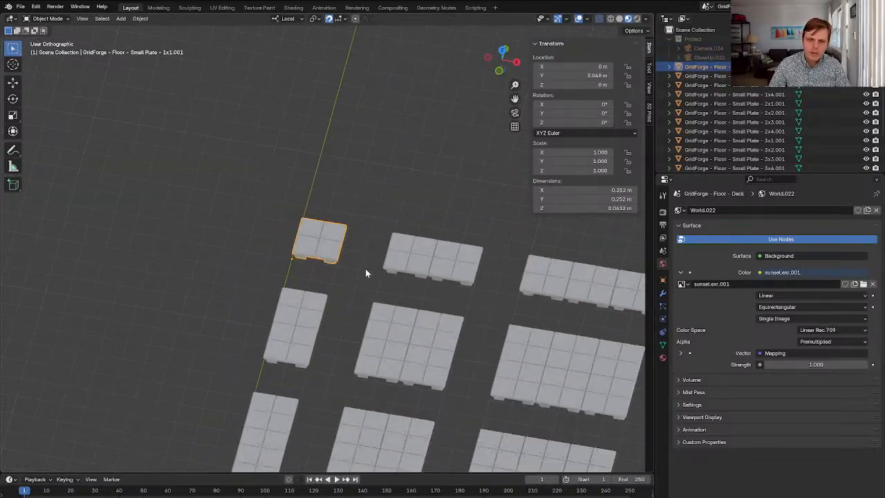
{"action": "middle_click_drag", "start_coordinate": [371, 228], "coordinate": [304, 194]}
{"action": "middle_click_drag", "start_coordinate": [303, 195], "coordinate": [311, 221]}
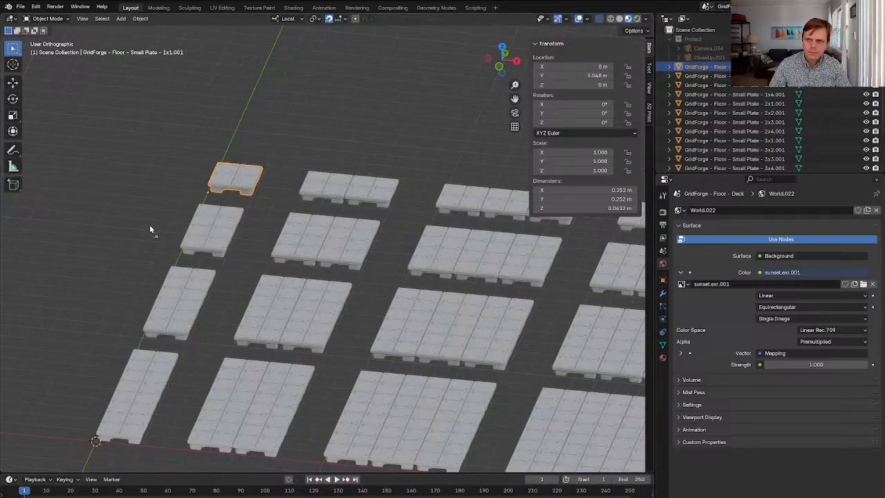
{"action": "left_click_drag", "start_coordinate": [134, 231], "coordinate": [133, 231]}
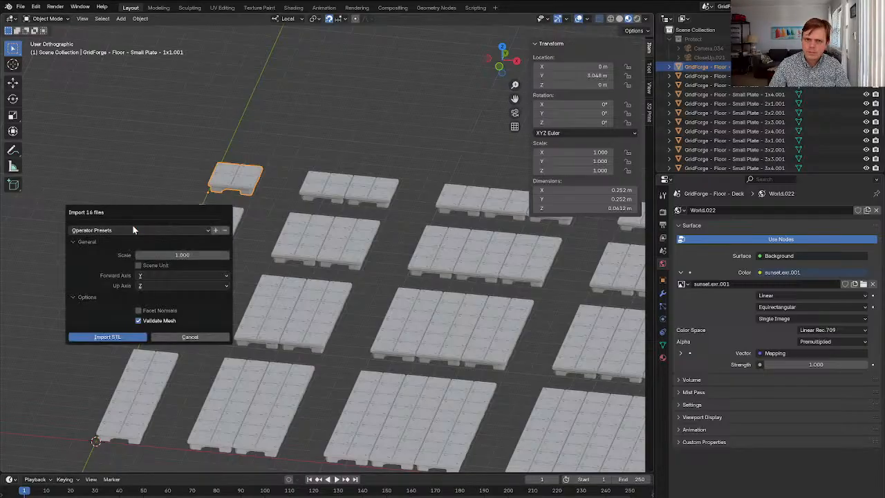
{"action": "left_click", "coordinate": [141, 321]}
{"action": "left_click", "coordinate": [184, 255]}
{"action": "type", "text": "0.1"}
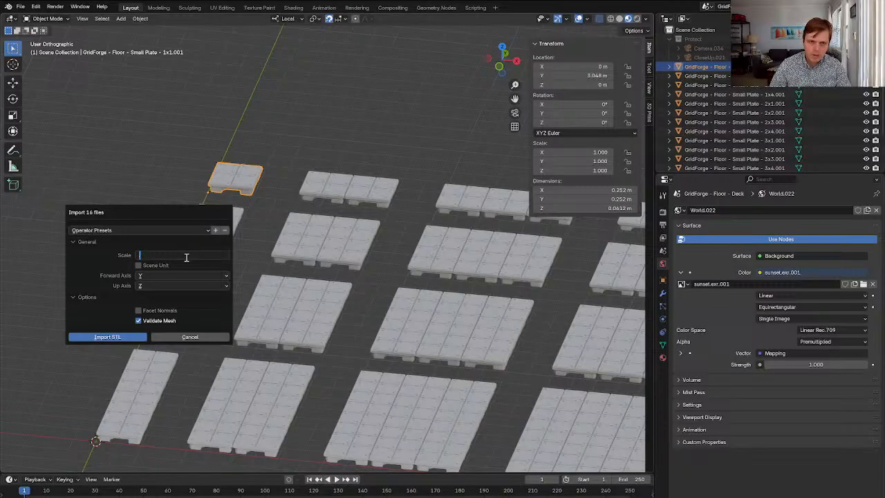
{"action": "key", "text": "Return"}
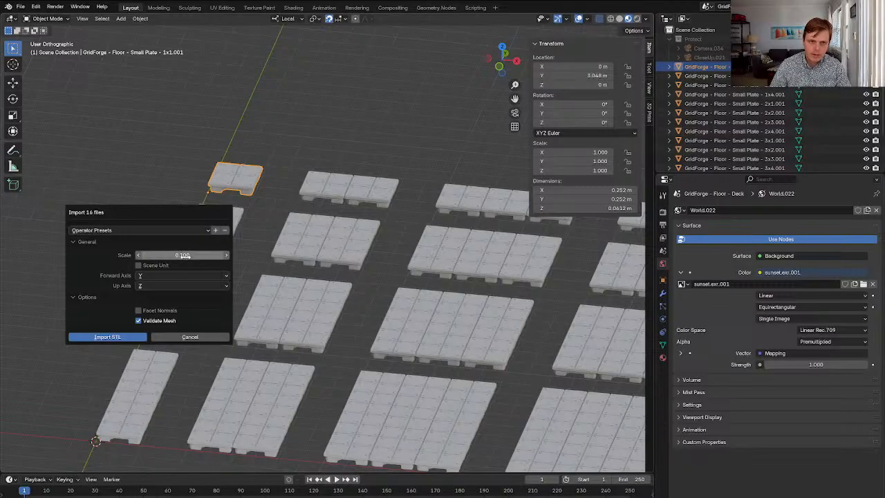
{"action": "left_click", "coordinate": [105, 338]}
{"action": "key", "text": "x"}
{"action": "left_click", "coordinate": [215, 308]}
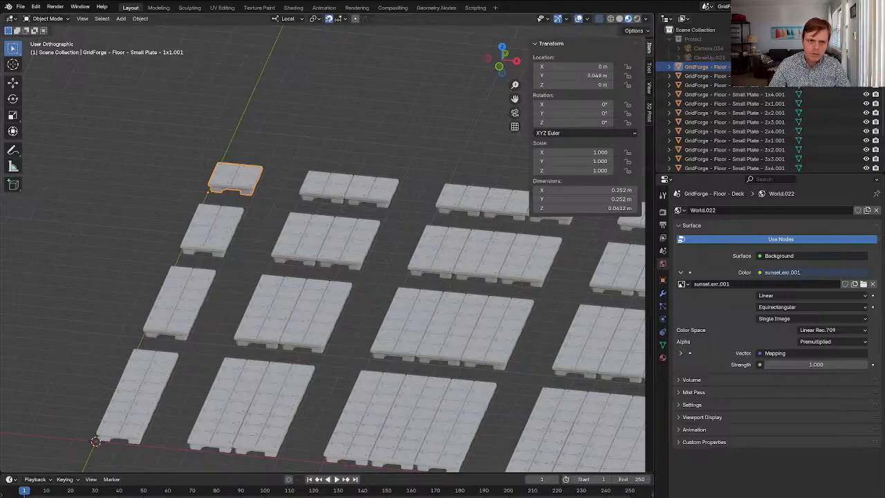
Try importing the 16 deck STL files at a scale of 0.01 while the existing floor plates are in place
{"action": "left_click_drag", "start_coordinate": [139, 226], "coordinate": [139, 227]}
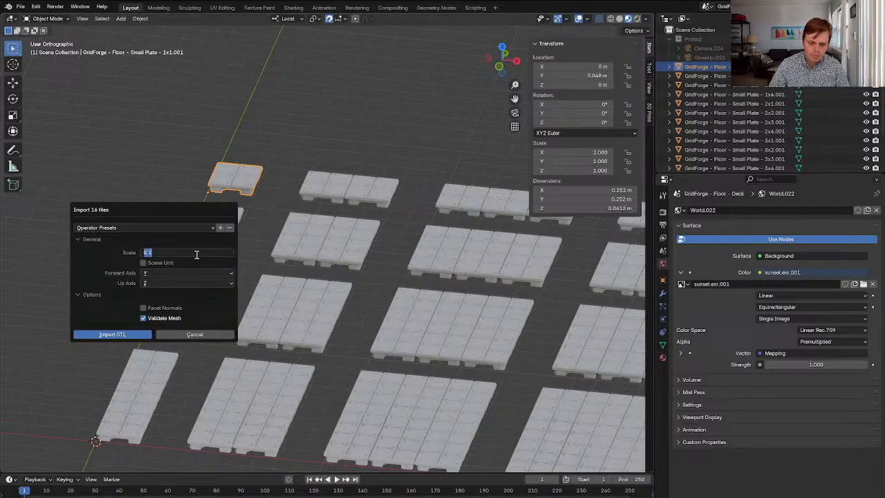
{"action": "left_click", "coordinate": [124, 334]}
{"action": "scroll", "coordinate": [188, 304], "scroll_direction": "down", "scroll_amount": 3}
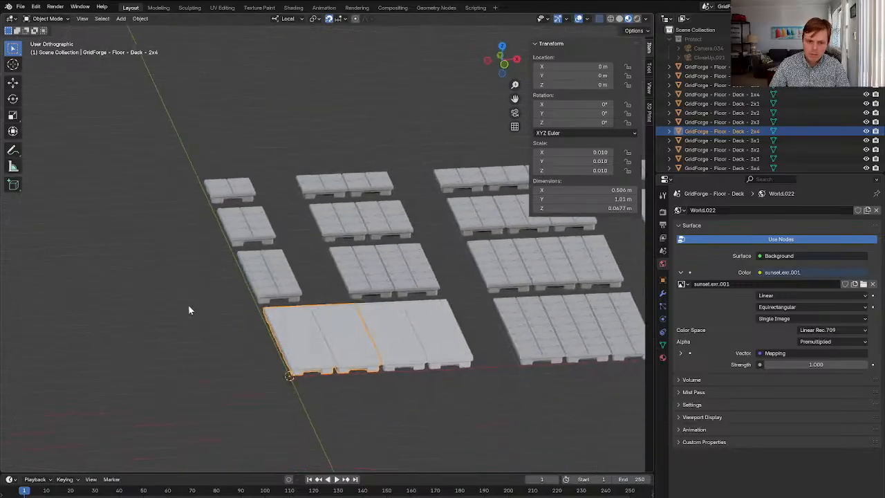
{"action": "scroll", "coordinate": [171, 331], "scroll_direction": "up", "scroll_amount": 4}
{"action": "key", "text": "grave"}
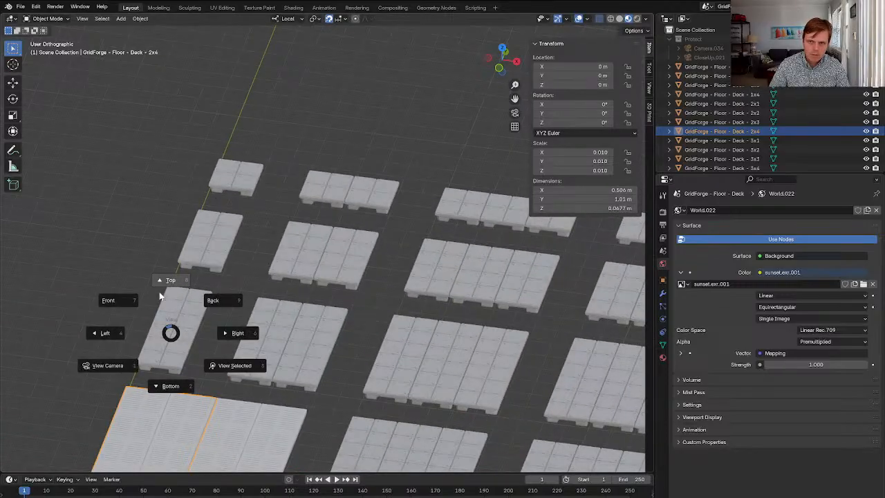
{"action": "left_click", "coordinate": [165, 328]}
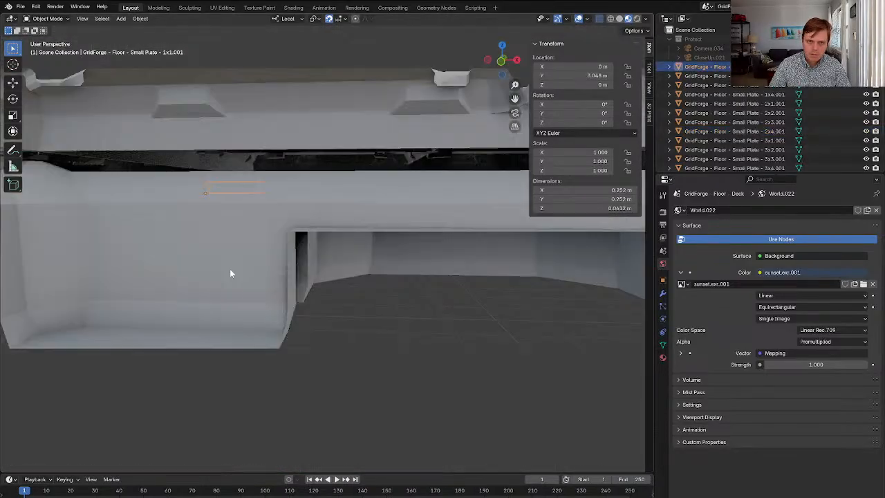
Delete the 1x4 and 2x4 small plates nearest the world origin
{"action": "middle_click_drag", "start_coordinate": [230, 268], "coordinate": [231, 298]}
{"action": "scroll", "coordinate": [231, 297], "scroll_direction": "down", "scroll_amount": 8}
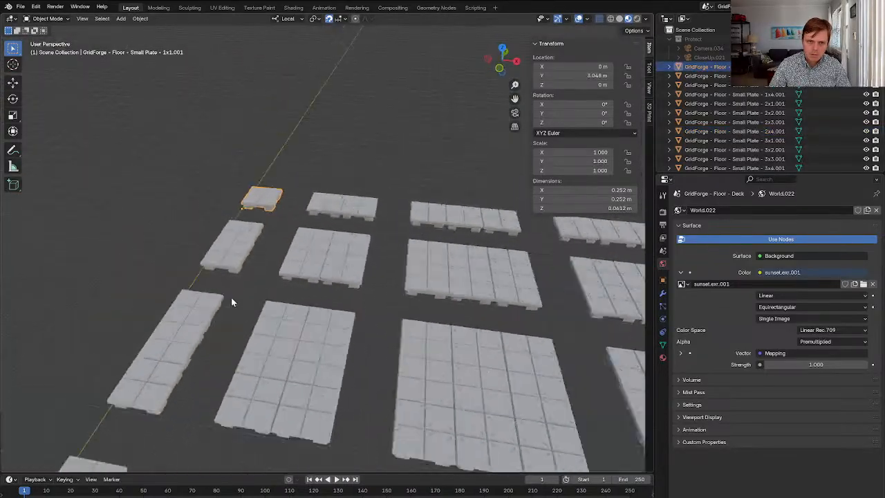
{"action": "left_click", "coordinate": [240, 345]}
{"action": "key", "text": "Delete"}
{"action": "left_click", "coordinate": [263, 358]}
{"action": "key", "text": "x"}
{"action": "left_click", "coordinate": [285, 364]}
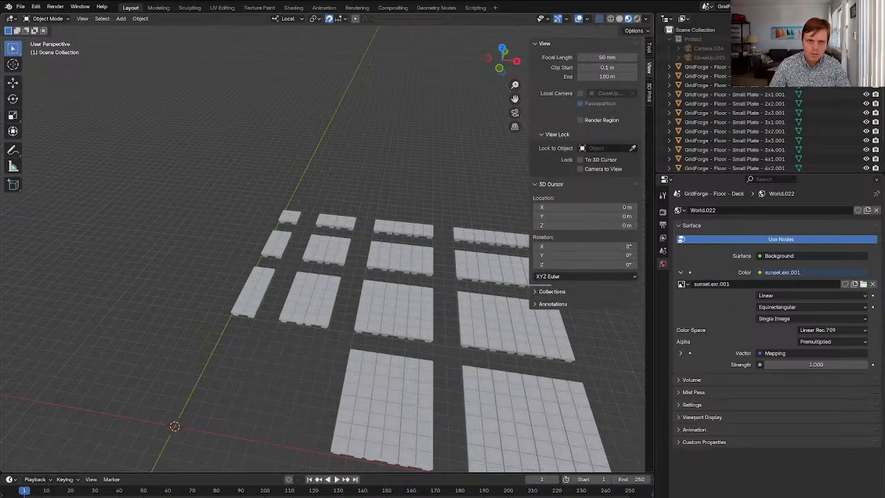
Import the 16 deck STL files at a scale of 0.01 and switch to the top view
{"action": "left_click_drag", "start_coordinate": [1, 365], "coordinate": [265, 366]}
{"action": "left_click", "coordinate": [234, 475]}
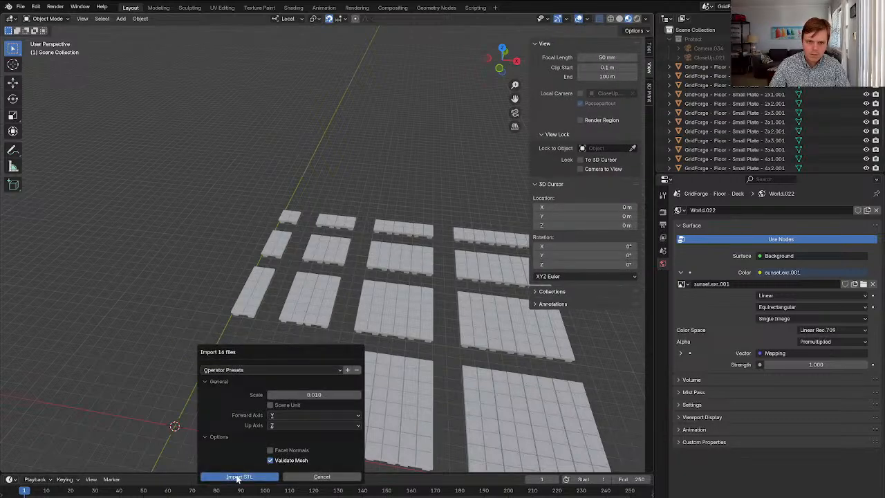
{"action": "key", "text": "KP_7"}
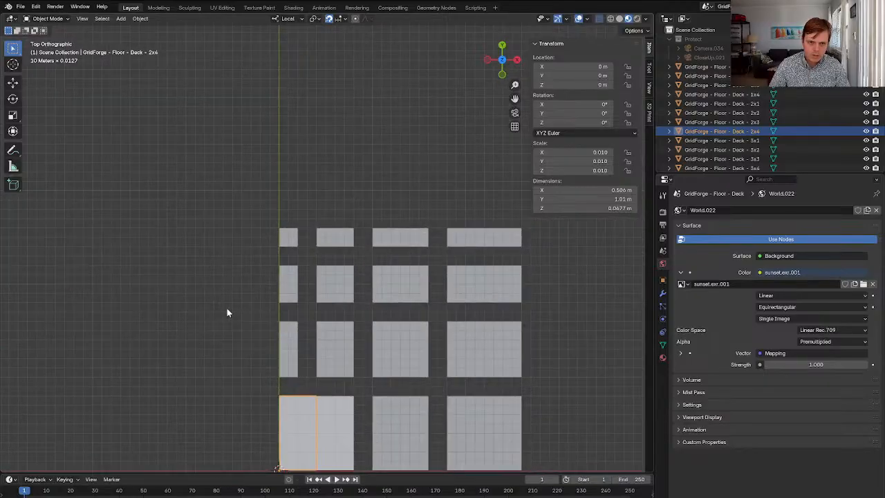
Apply Shade Flat to all the imported deck pieces stacked at the origin
{"action": "left_click_drag", "start_coordinate": [173, 369], "coordinate": [298, 284]}
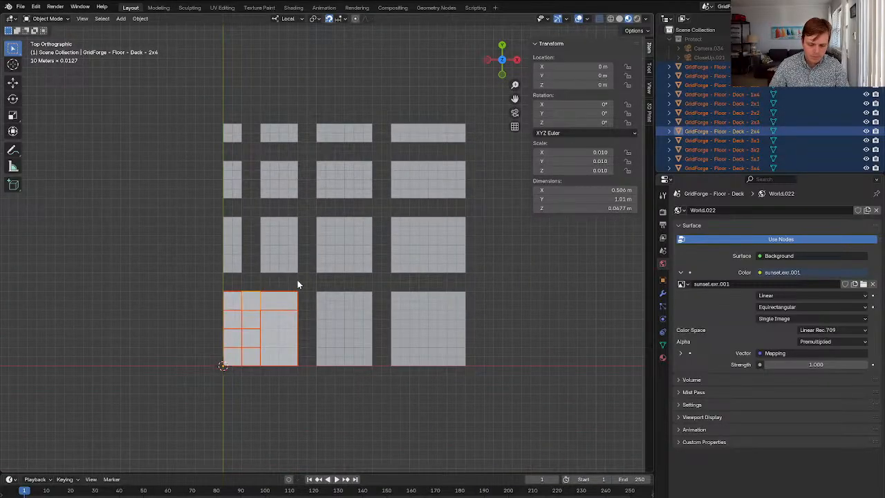
{"action": "key", "text": "F3"}
{"action": "type", "text": "shade flat"}
{"action": "key", "text": "Return"}
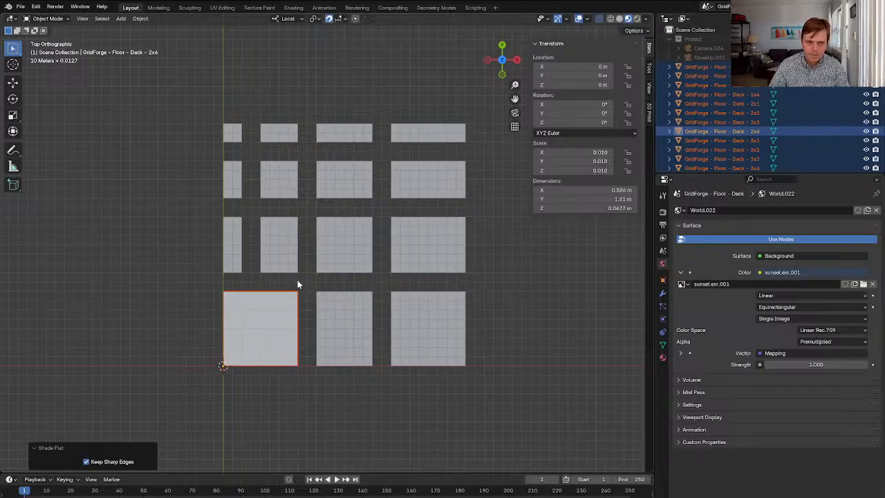
{"action": "scroll", "coordinate": [308, 351], "scroll_direction": "up", "scroll_amount": 2}
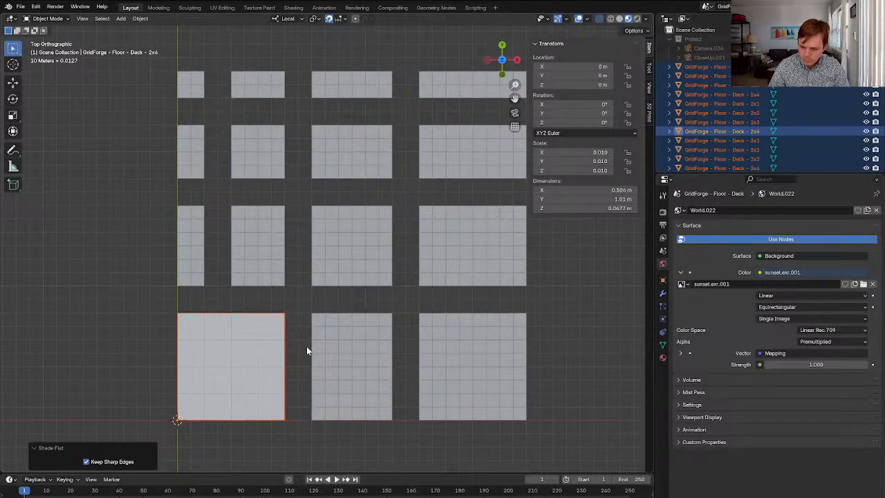
Delete the 4x4 small plate and move the 4x4 deck along X into its place at 2.286 m
{"action": "left_click", "coordinate": [250, 361]}
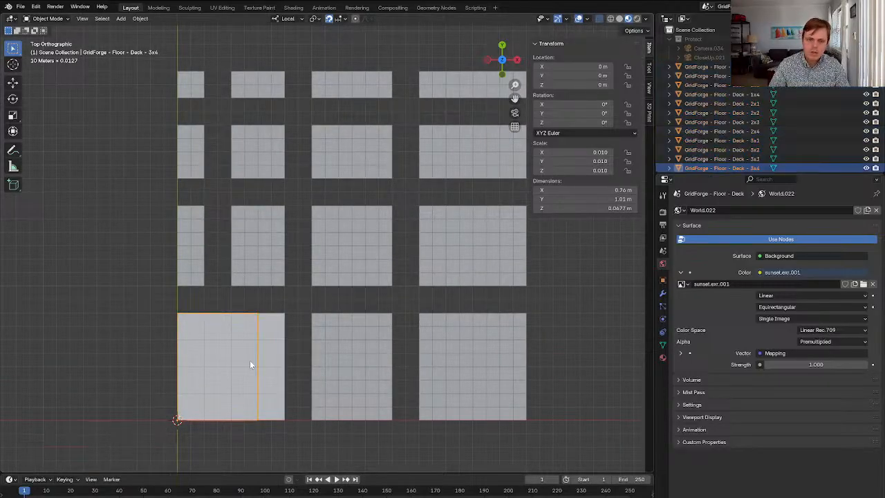
{"action": "left_click", "coordinate": [478, 341]}
{"action": "key", "text": "x"}
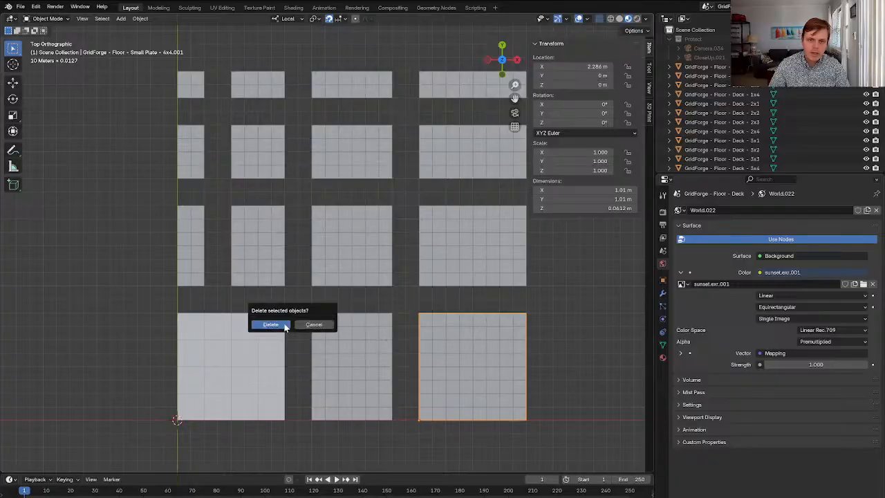
{"action": "left_click", "coordinate": [280, 326]}
{"action": "left_click", "coordinate": [284, 328]}
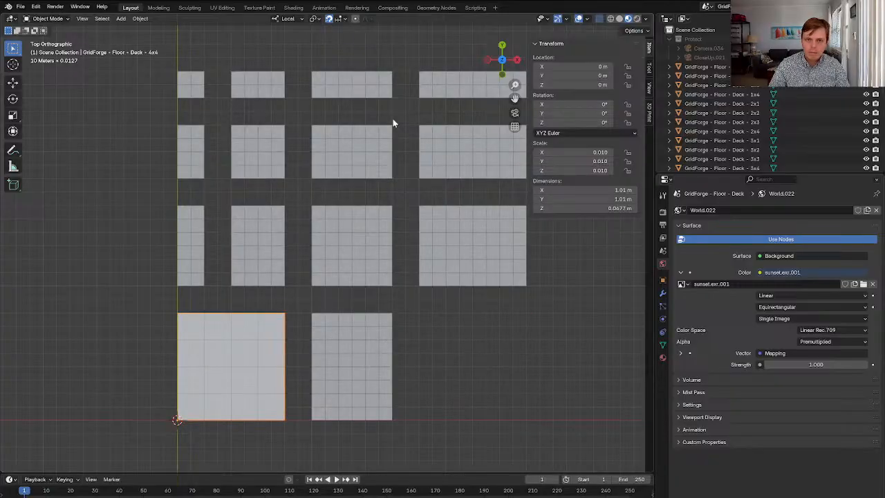
{"action": "left_click", "coordinate": [342, 21]}
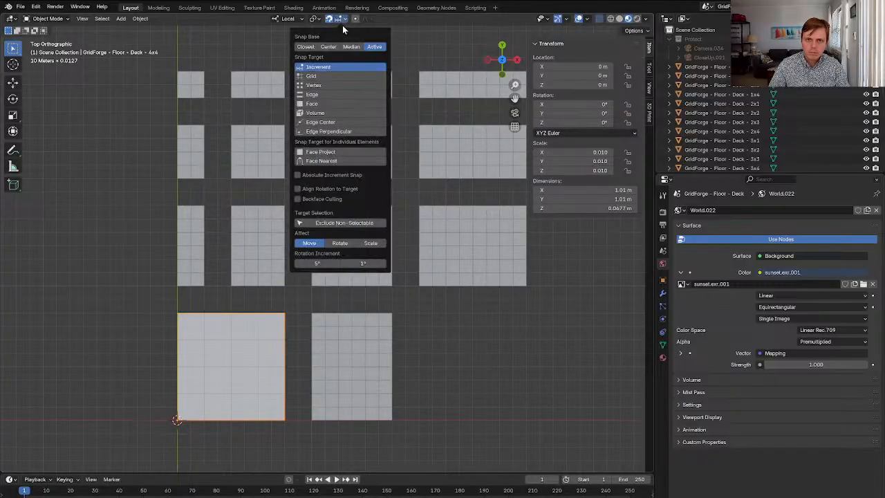
{"action": "key", "text": "g"}
{"action": "key", "text": "x"}
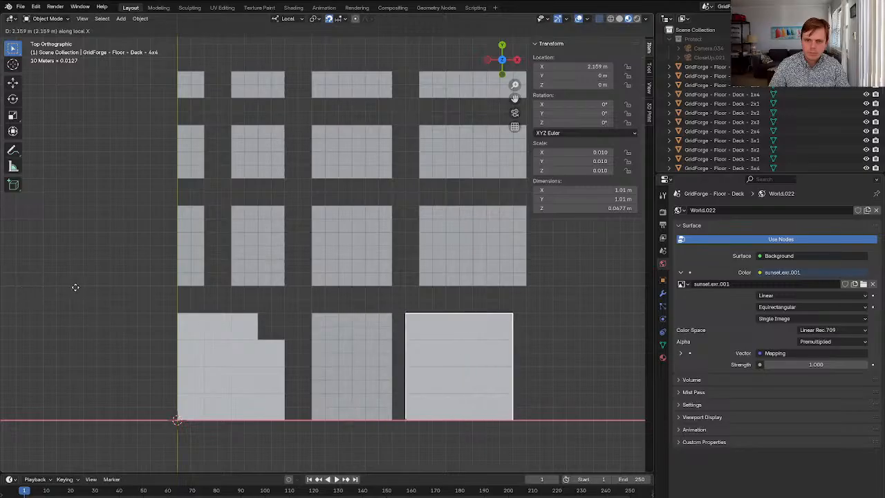
{"action": "left_click", "coordinate": [103, 294]}
Delete the 3x4 small plate and move the 3x4 deck along X into its place at 1.27 m
{"action": "left_click", "coordinate": [373, 339]}
{"action": "key", "text": "x"}
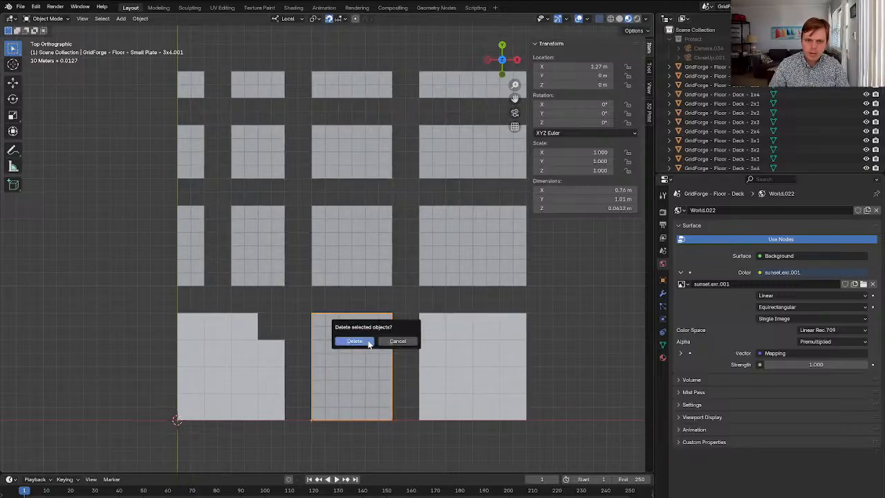
{"action": "left_click", "coordinate": [353, 340]}
{"action": "left_click", "coordinate": [258, 331]}
{"action": "key", "text": "g"}
{"action": "key", "text": "x"}
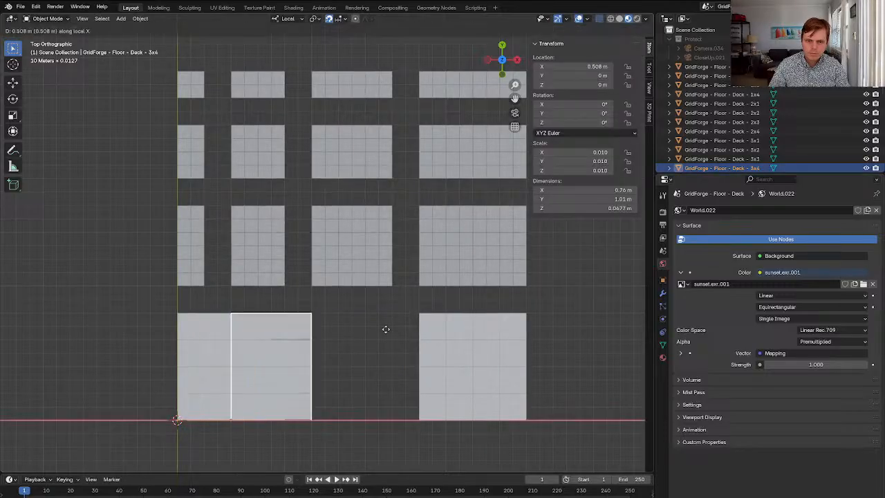
{"action": "left_click", "coordinate": [387, 331]}
Replace the 4x3 small plate with the 4x3 deck, placed at X 2.286 m, Y 1.27 m
{"action": "left_click", "coordinate": [278, 370]}
{"action": "left_click", "coordinate": [499, 276]}
{"action": "key", "text": "x"}
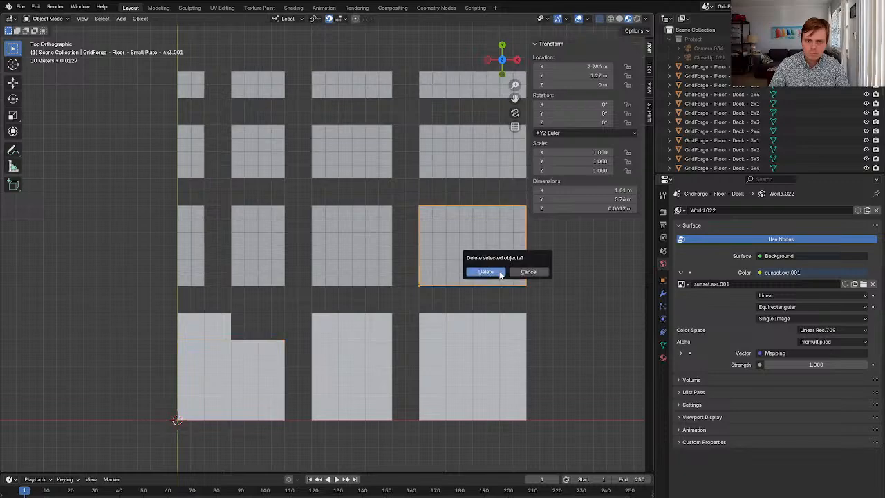
{"action": "left_click", "coordinate": [493, 271]}
{"action": "left_click", "coordinate": [257, 406]}
{"action": "key", "text": "g"}
{"action": "left_click", "coordinate": [512, 270]}
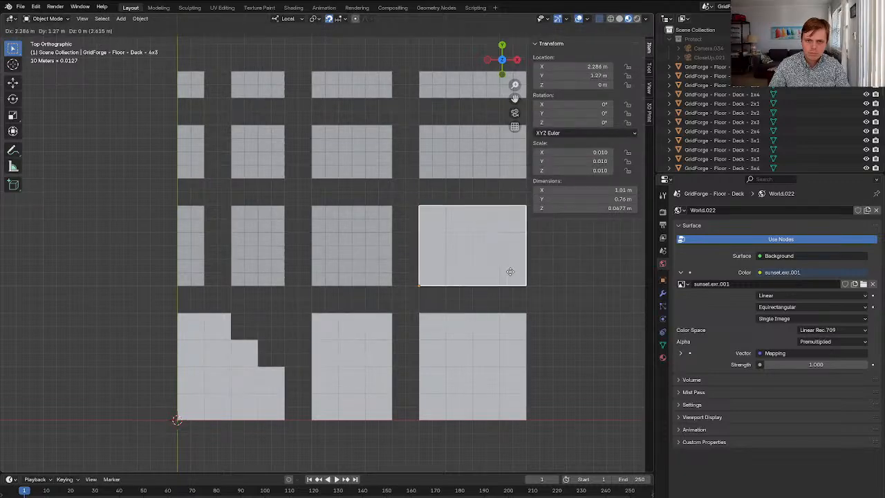
Delete the 4x2 small plate and move the 4x2 deck from the origin stack into its place
{"action": "left_click", "coordinate": [276, 382]}
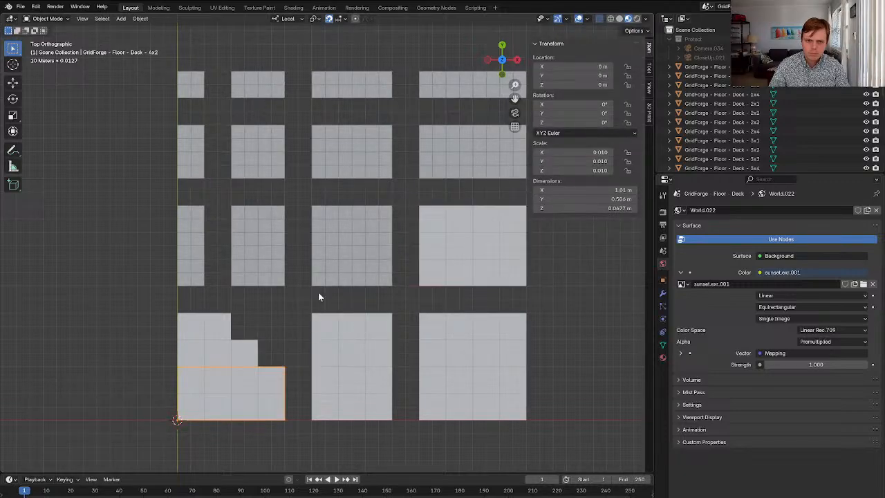
{"action": "left_click", "coordinate": [438, 180]}
{"action": "key", "text": "x"}
{"action": "left_click", "coordinate": [435, 183]}
{"action": "left_click", "coordinate": [268, 381]}
{"action": "key", "text": "g"}
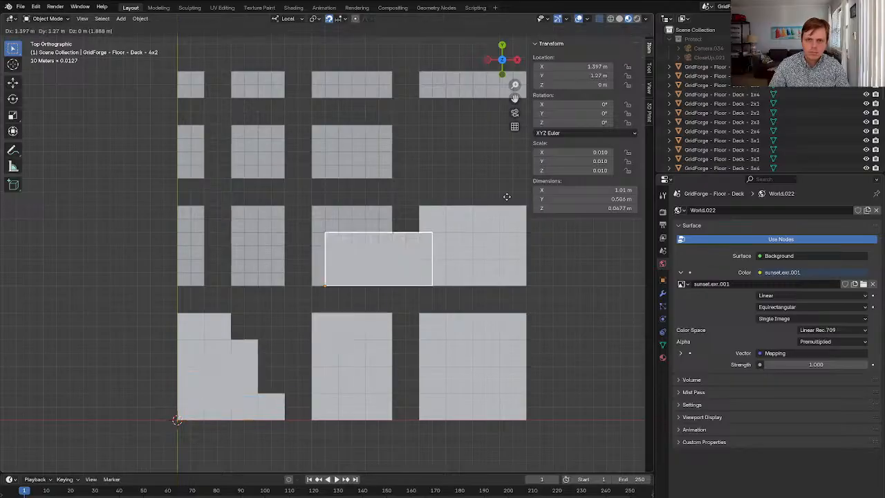
{"action": "left_click", "coordinate": [509, 141]}
Delete the 4x1 small plate and move the 4x1 deck from the origin stack into its place
{"action": "left_click", "coordinate": [452, 96]}
{"action": "key", "text": "x"}
{"action": "left_click", "coordinate": [445, 90]}
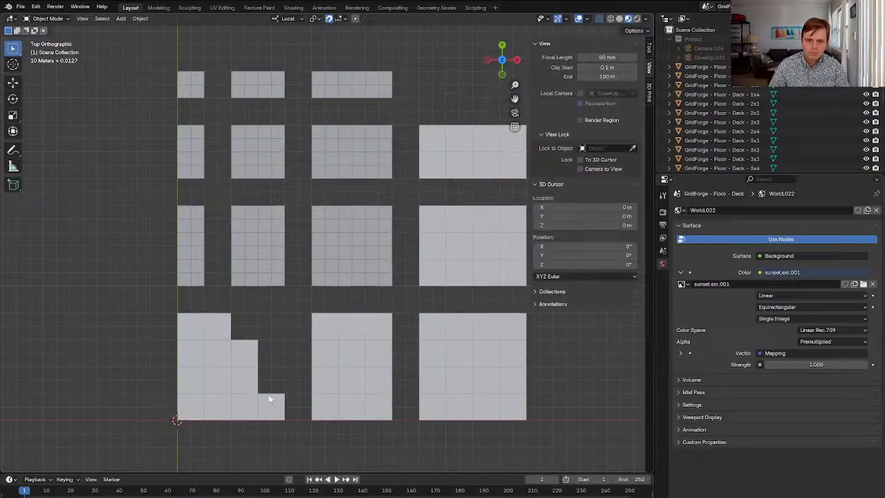
{"action": "left_click", "coordinate": [270, 403]}
{"action": "key", "text": "g"}
{"action": "left_click", "coordinate": [469, 76]}
Copy the Floors material from the 3x1 small plate to all the deck pieces
{"action": "left_click", "coordinate": [382, 93]}
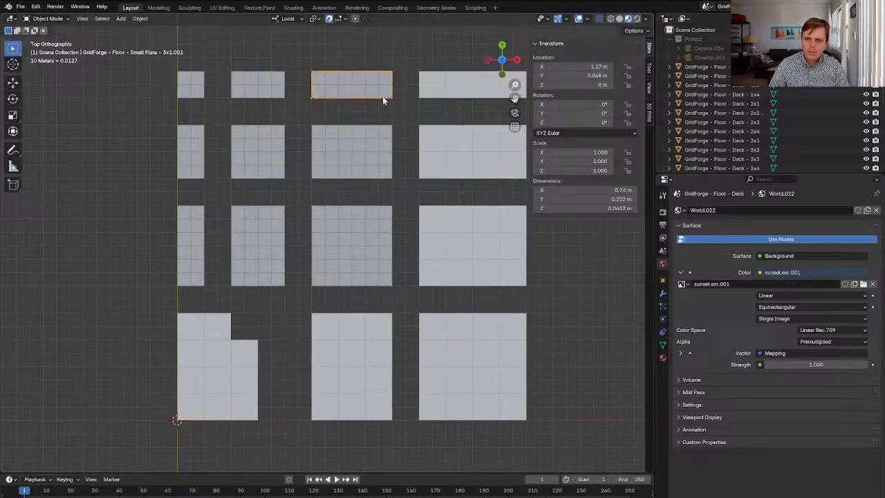
{"action": "left_click", "coordinate": [663, 358]}
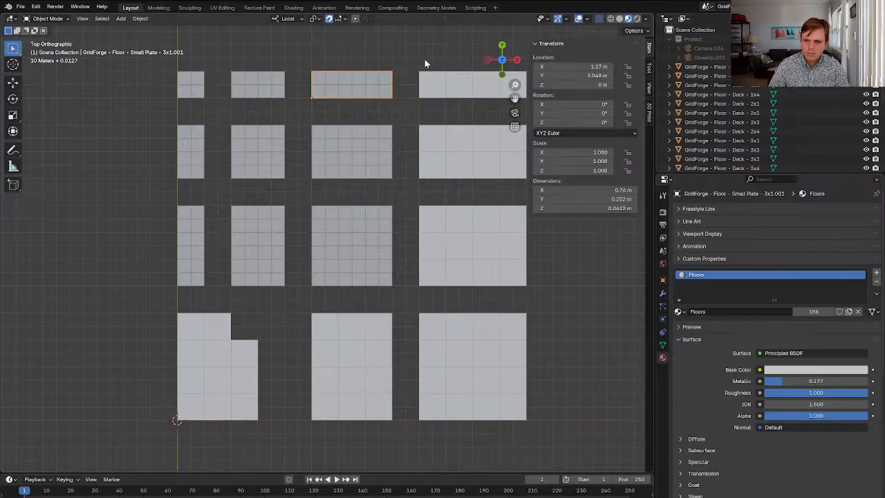
{"action": "left_click_drag", "start_coordinate": [425, 59], "coordinate": [491, 333]}
{"action": "left_click_drag", "start_coordinate": [137, 312], "coordinate": [439, 419], "text": "shift"}
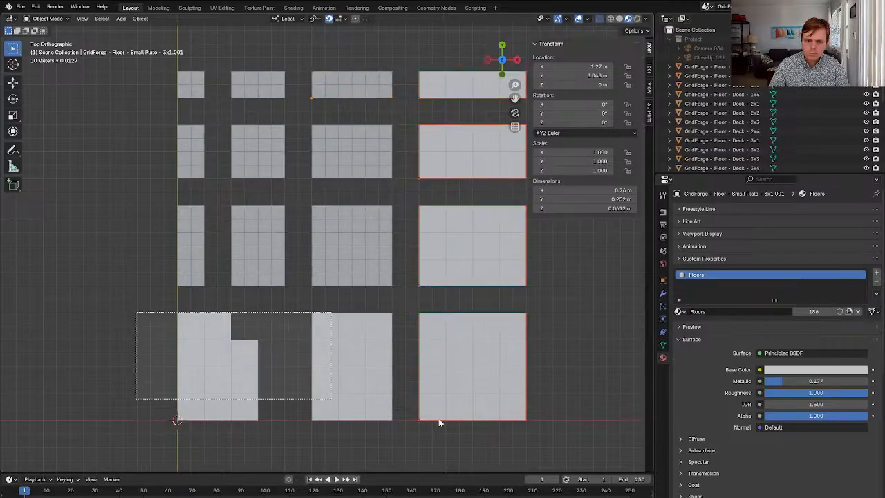
{"action": "left_click", "coordinate": [358, 83], "text": "shift"}
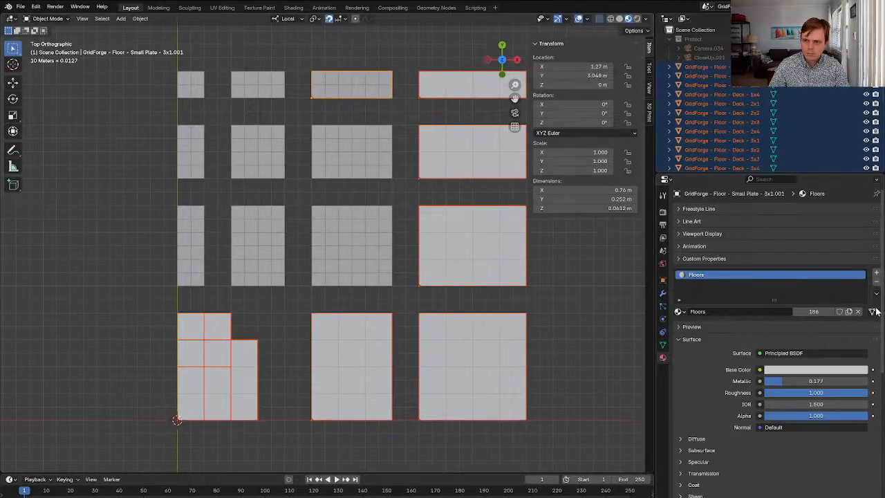
{"action": "left_click", "coordinate": [875, 293]}
{"action": "left_click", "coordinate": [857, 310]}
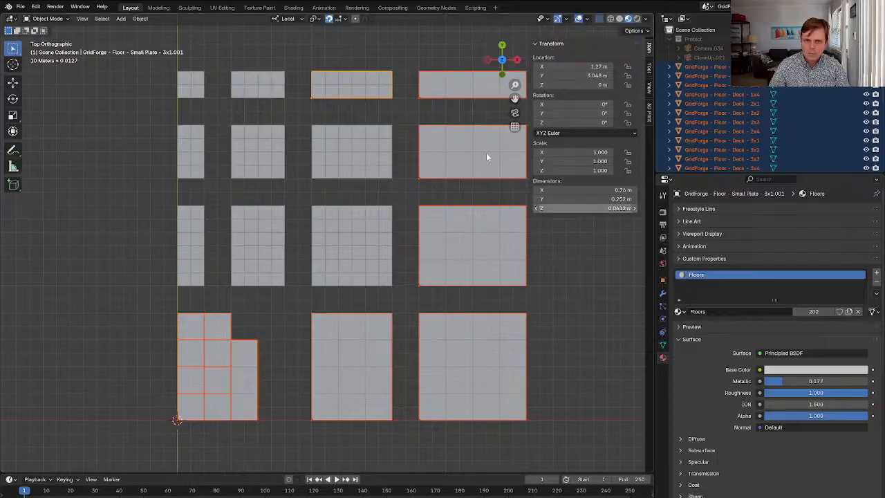
Delete the 3x3, 3x2 and 3x1 small plates from the three-wide column of the floor layout
{"action": "left_click", "coordinate": [368, 92]}
{"action": "left_click", "coordinate": [368, 255]}
{"action": "key", "text": "x"}
{"action": "left_click", "coordinate": [286, 286]}
{"action": "left_click", "coordinate": [334, 171]}
{"action": "key", "text": "x"}
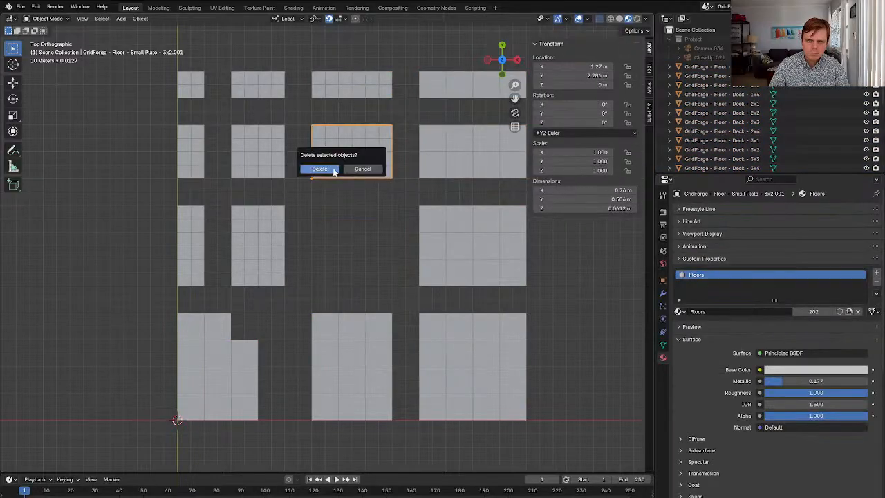
{"action": "left_click", "coordinate": [333, 171]}
{"action": "left_click", "coordinate": [339, 95]}
{"action": "key", "text": "x"}
{"action": "left_click", "coordinate": [339, 95]}
Move the 3x3, 3x2 and 3x1 decks from the origin stack to X 1.27 m, into the matching empty slots up to Y 3.048 m
{"action": "left_click", "coordinate": [241, 350]}
{"action": "key", "text": "g"}
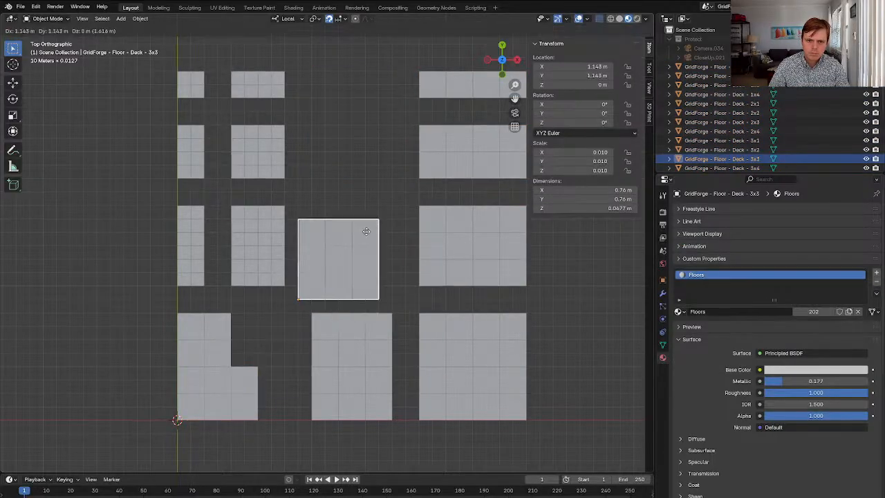
{"action": "left_click", "coordinate": [379, 217]}
{"action": "left_click", "coordinate": [249, 384]}
{"action": "key", "text": "g"}
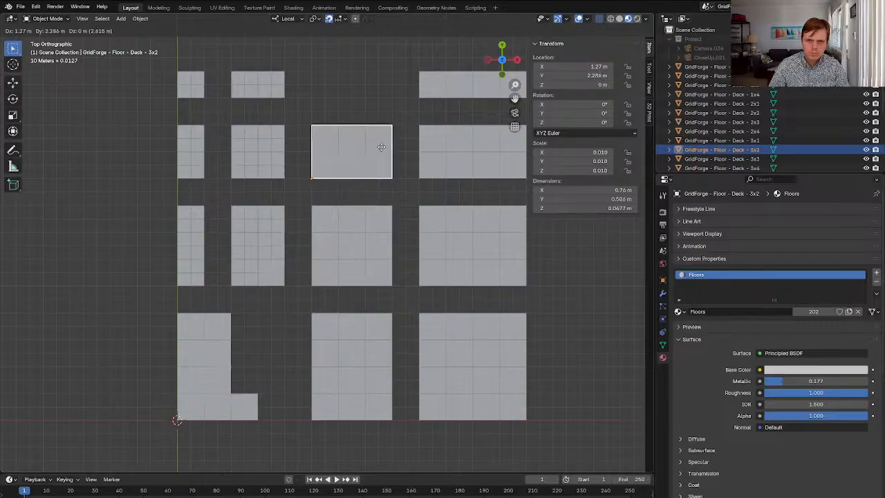
{"action": "left_click", "coordinate": [381, 147]}
{"action": "left_click", "coordinate": [251, 405]}
{"action": "key", "text": "g"}
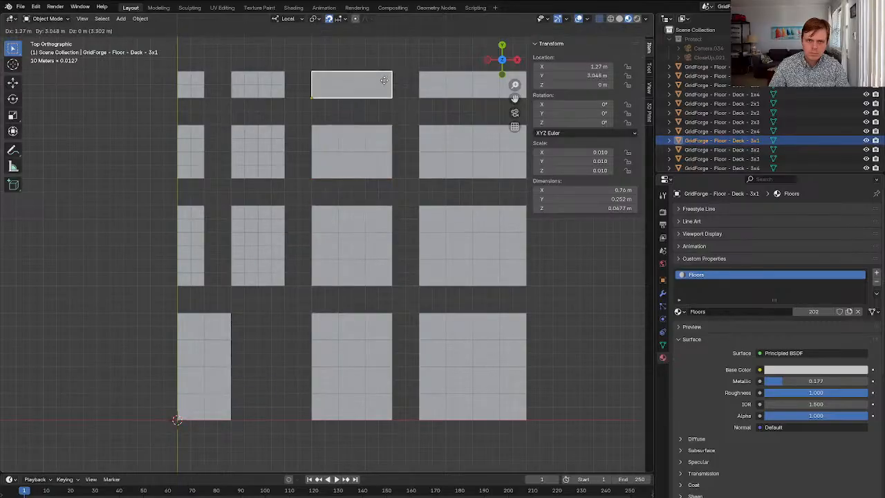
{"action": "left_click", "coordinate": [384, 80]}
Move the 2x4 deck from the origin stack to X 0.508 m, Y 0 m
{"action": "left_click", "coordinate": [229, 332]}
{"action": "key", "text": "g"}
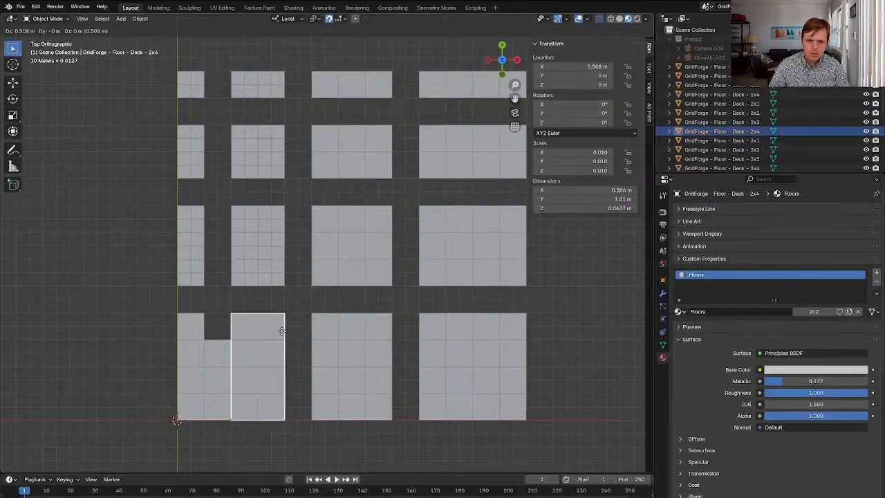
{"action": "left_click", "coordinate": [281, 332]}
Delete the 2x3, 2x2 and 2x1 small plates from the two-wide column
{"action": "left_click", "coordinate": [264, 272]}
{"action": "key", "text": "Delete"}
{"action": "left_click", "coordinate": [255, 163]}
{"action": "key", "text": "x"}
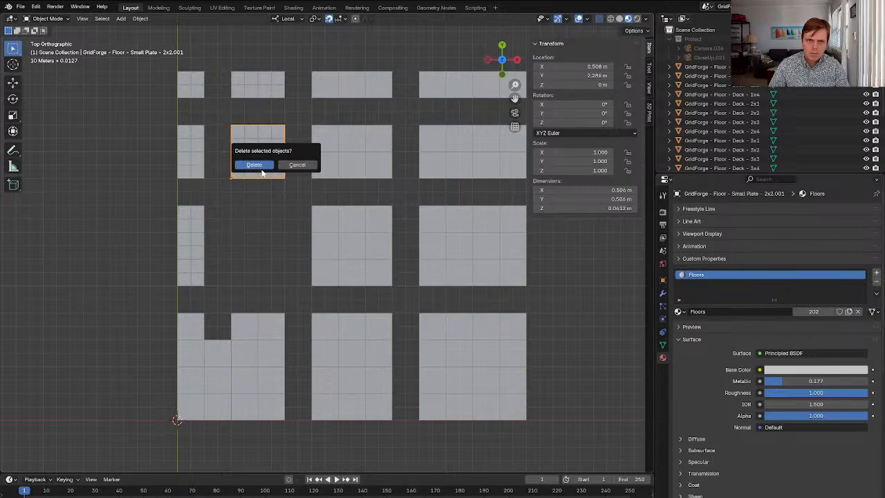
{"action": "left_click", "coordinate": [260, 166]}
{"action": "left_click", "coordinate": [255, 78]}
{"action": "key", "text": "Delete"}
Move the 2x3, 2x2 and 2x1 decks from the origin stack to X 0.508 m, filling the empty slots from Y 1.27 m upward
{"action": "left_click", "coordinate": [231, 346]}
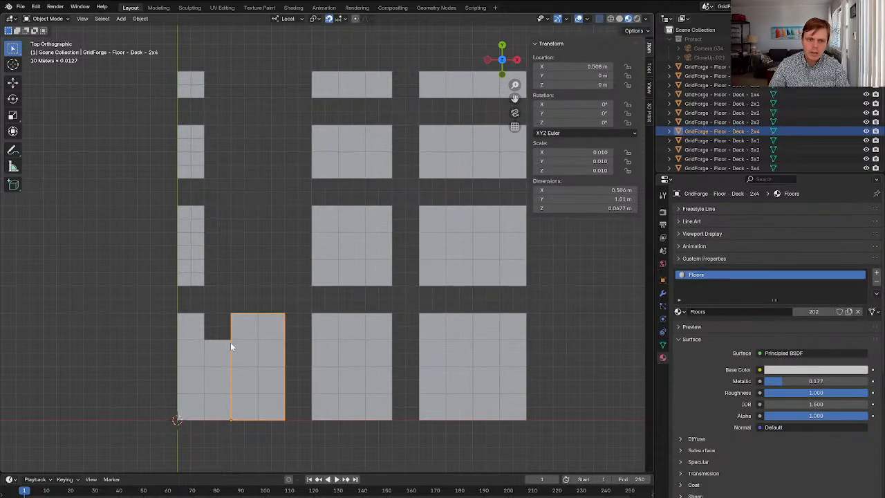
{"action": "left_click", "coordinate": [221, 357]}
{"action": "key", "text": "g"}
{"action": "left_click", "coordinate": [276, 226]}
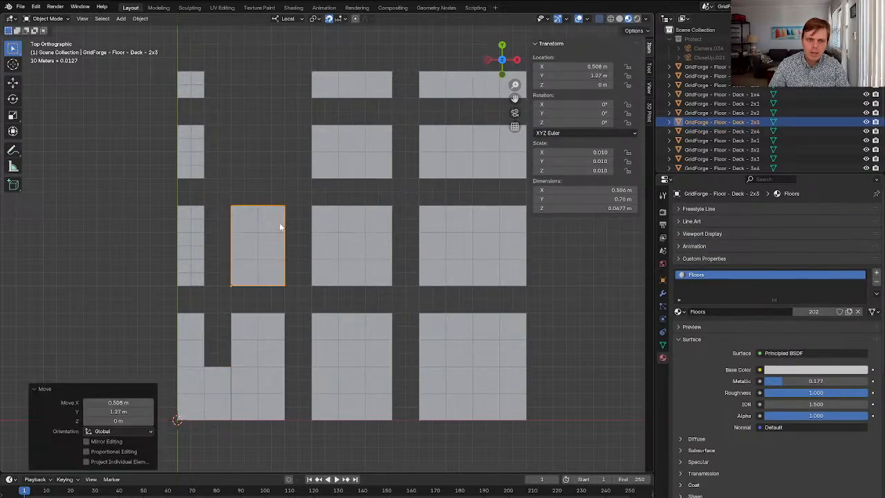
{"action": "left_click", "coordinate": [220, 385]}
{"action": "key", "text": "g"}
{"action": "left_click", "coordinate": [275, 143]}
{"action": "left_click", "coordinate": [221, 417]}
{"action": "key", "text": "g"}
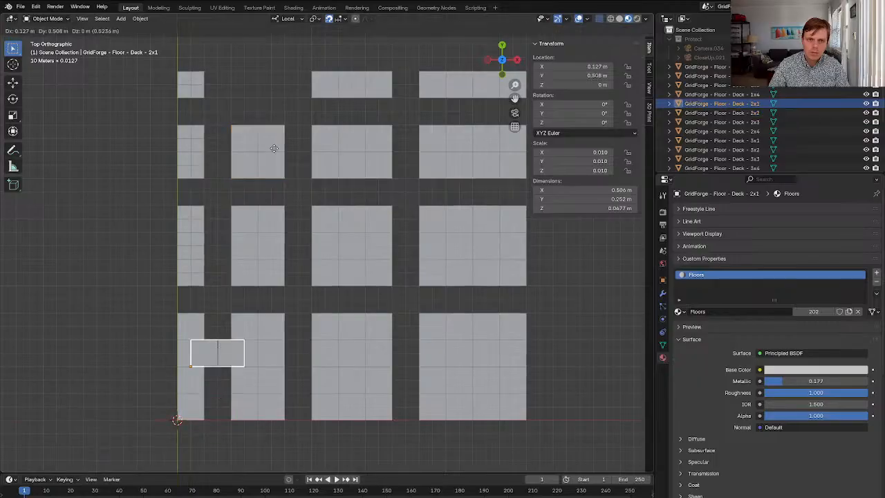
{"action": "left_click", "coordinate": [271, 96]}
Delete the 1x3, 1x2 and 1x1 small plates from the one-wide column
{"action": "left_click", "coordinate": [196, 223]}
{"action": "key", "text": "Delete"}
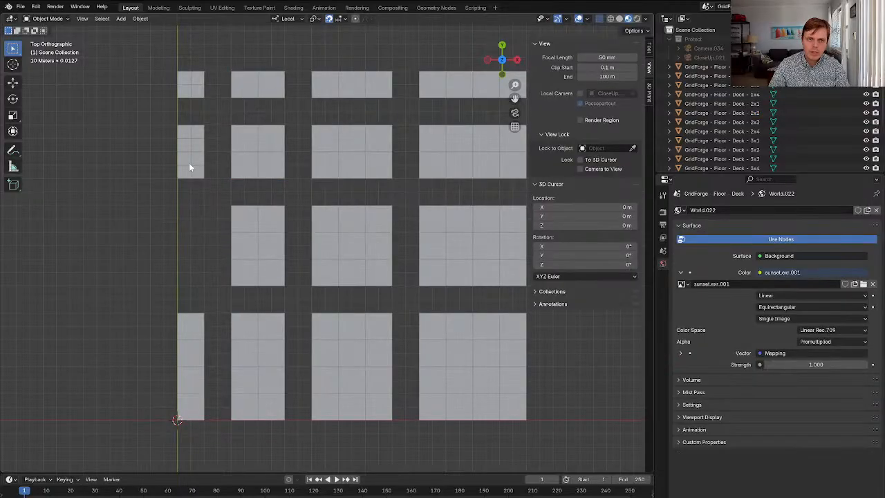
{"action": "left_click", "coordinate": [190, 167]}
{"action": "key", "text": "Delete"}
{"action": "left_click", "coordinate": [191, 86]}
{"action": "key", "text": "x"}
{"action": "left_click", "coordinate": [186, 88]}
Move the 1x3, 1x2 and 1x1 decks straight up along X 0 m into their empty slots, from Y 1.27 m to Y 3.048 m
{"action": "left_click", "coordinate": [197, 339]}
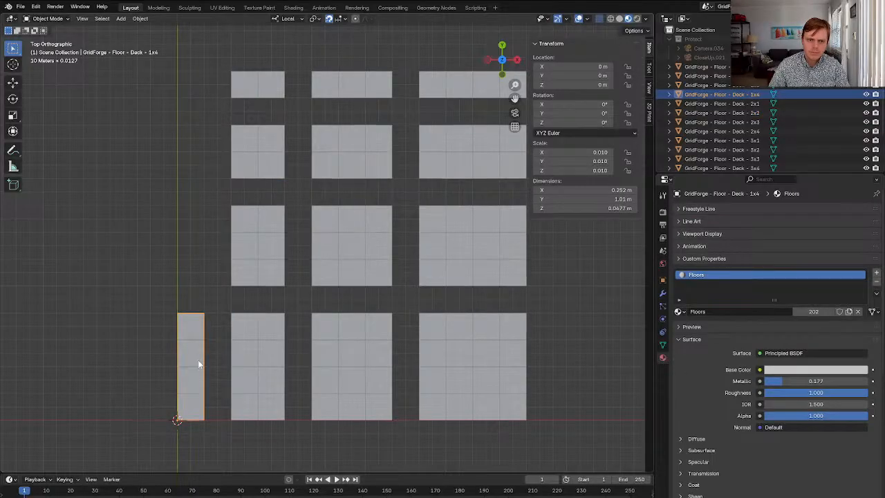
{"action": "left_click", "coordinate": [197, 378]}
{"action": "key", "text": "g"}
{"action": "left_click", "coordinate": [204, 246]}
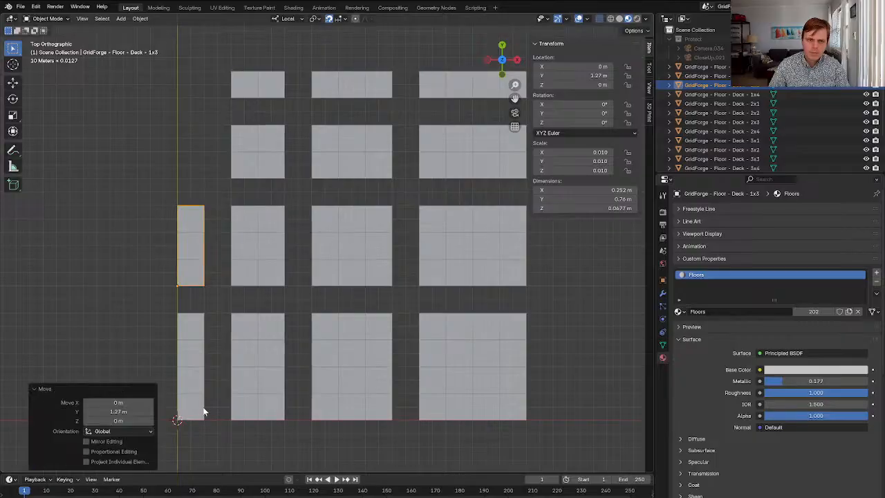
{"action": "left_click", "coordinate": [203, 410]}
{"action": "key", "text": "g"}
{"action": "left_click", "coordinate": [200, 155]}
{"action": "left_click", "coordinate": [193, 420]}
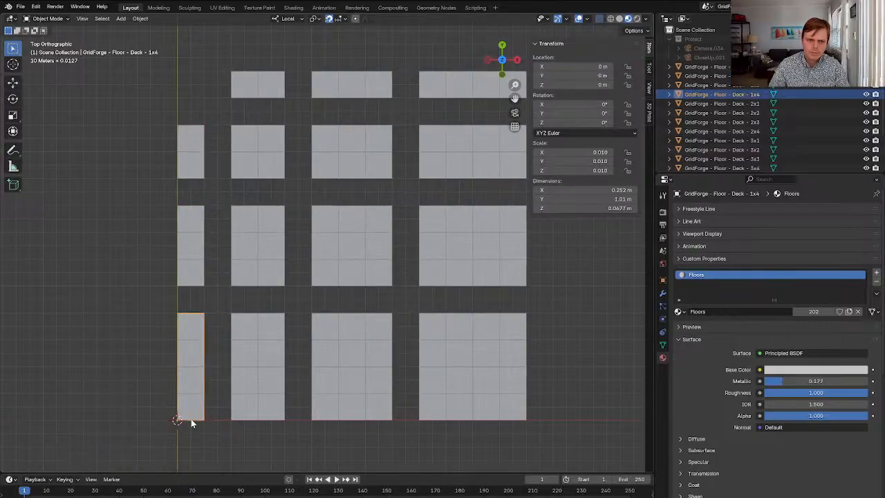
{"action": "left_click", "coordinate": [188, 413]}
{"action": "key", "text": "g"}
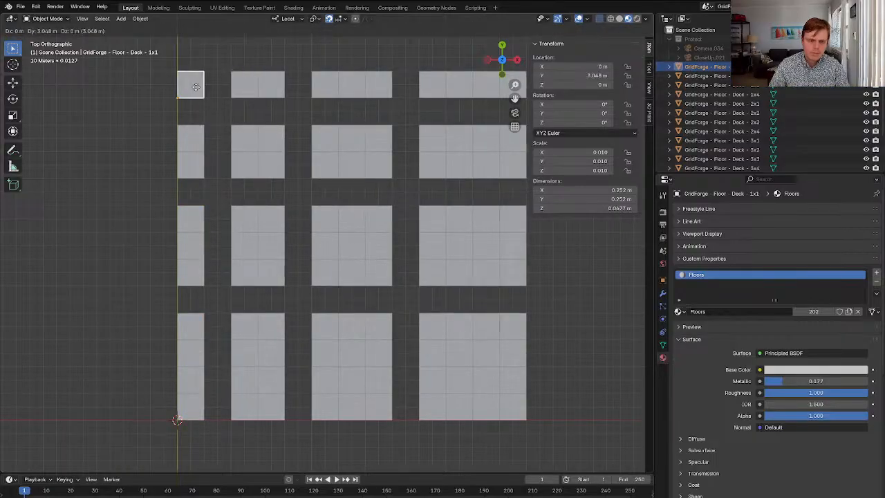
{"action": "left_click", "coordinate": [196, 86]}
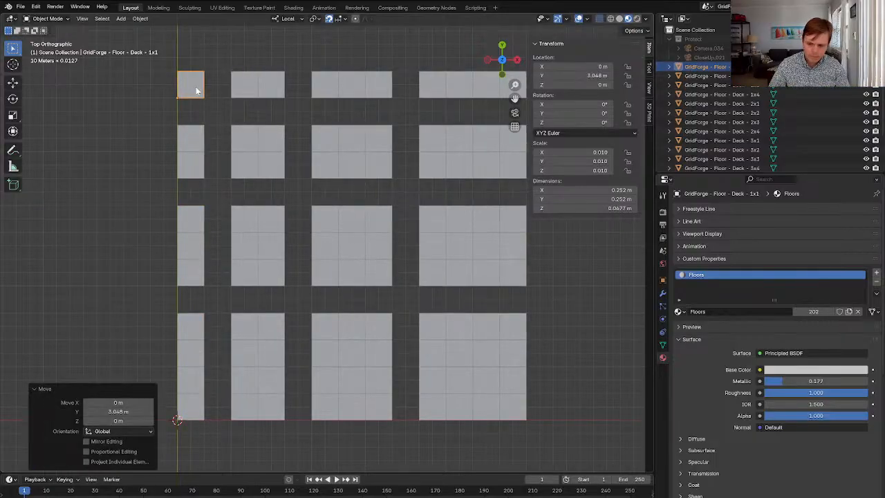
Enable the Protect collection holding the cameras and look at the decks through the active camera
{"action": "left_click", "coordinate": [136, 197]}
{"action": "scroll", "coordinate": [249, 181], "scroll_direction": "down", "scroll_amount": 1}
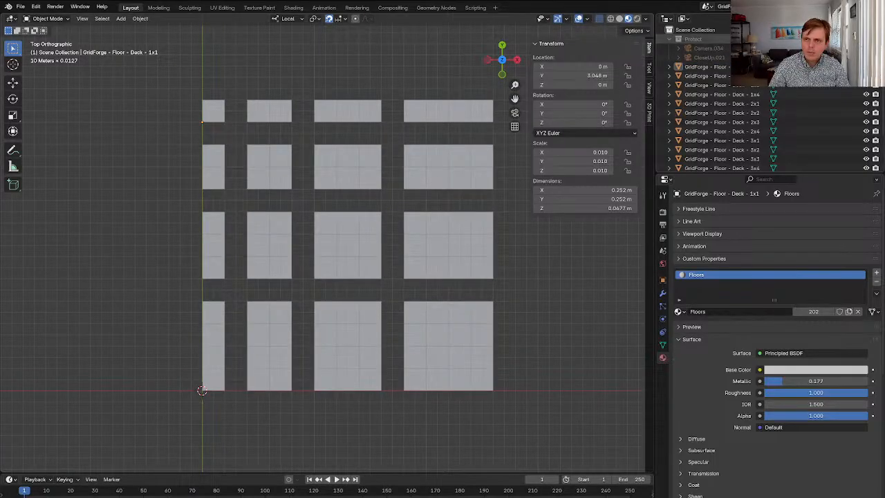
{"action": "left_click", "coordinate": [856, 40]}
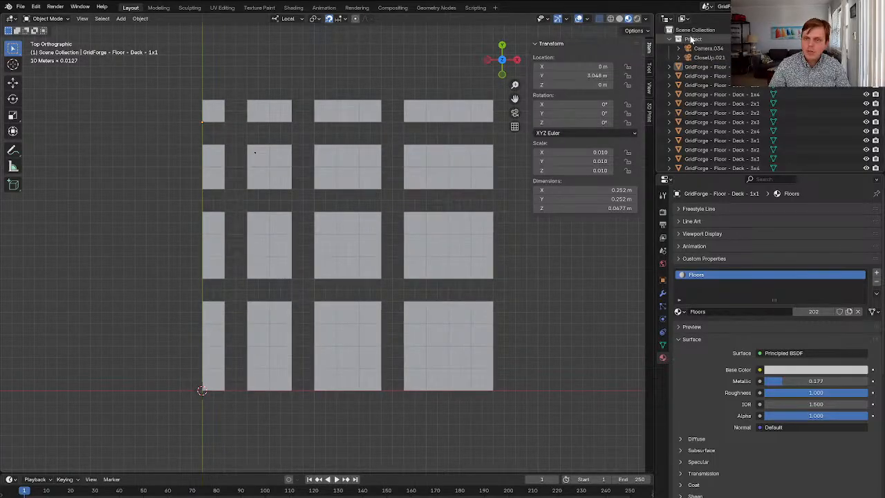
{"action": "left_click", "coordinate": [713, 39]}
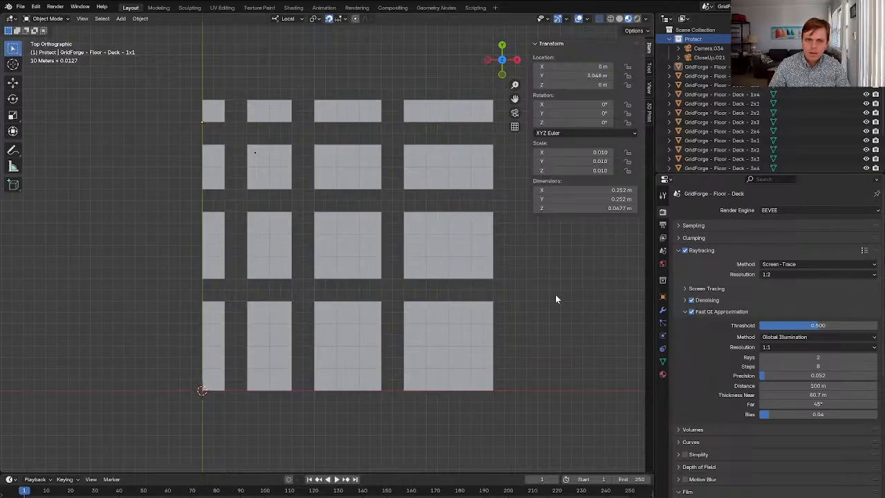
{"action": "key", "text": "grave"}
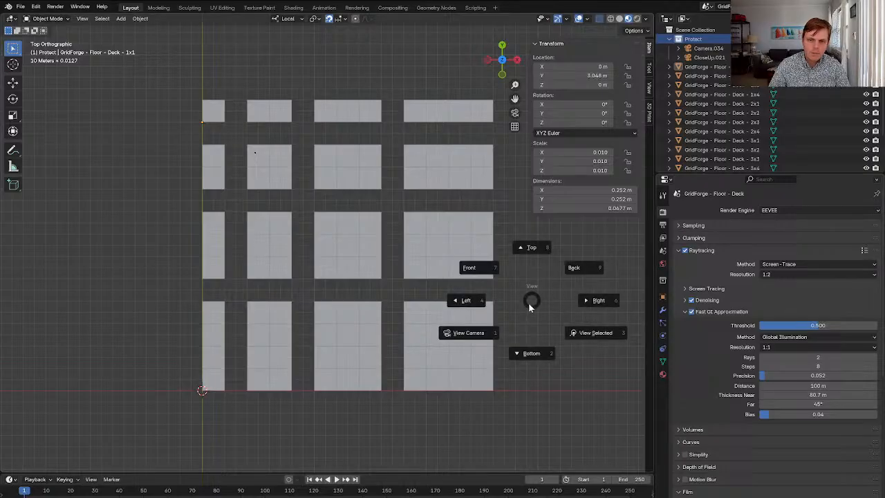
{"action": "left_click", "coordinate": [500, 326]}
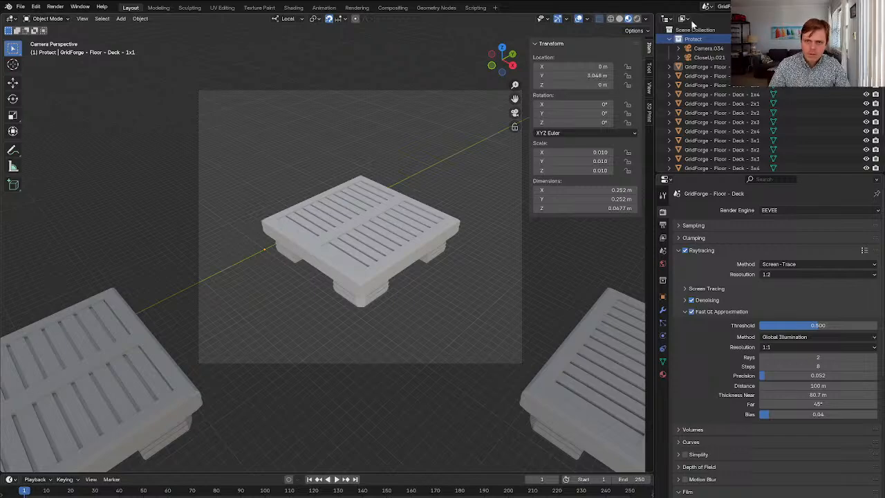
Set Camera.034 as the active camera to frame the whole deck layout
{"action": "left_click", "coordinate": [700, 51]}
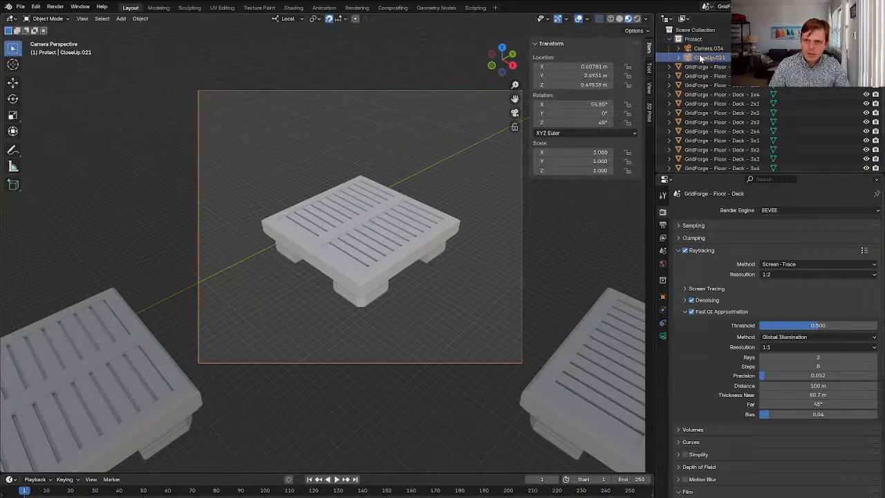
{"action": "right_click", "coordinate": [703, 50]}
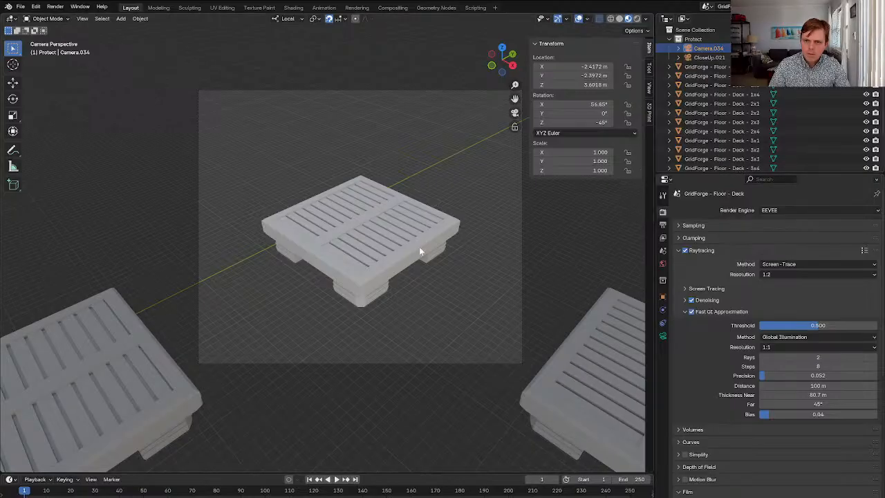
{"action": "key", "text": "F3"}
{"action": "type", "text": "set camer"}
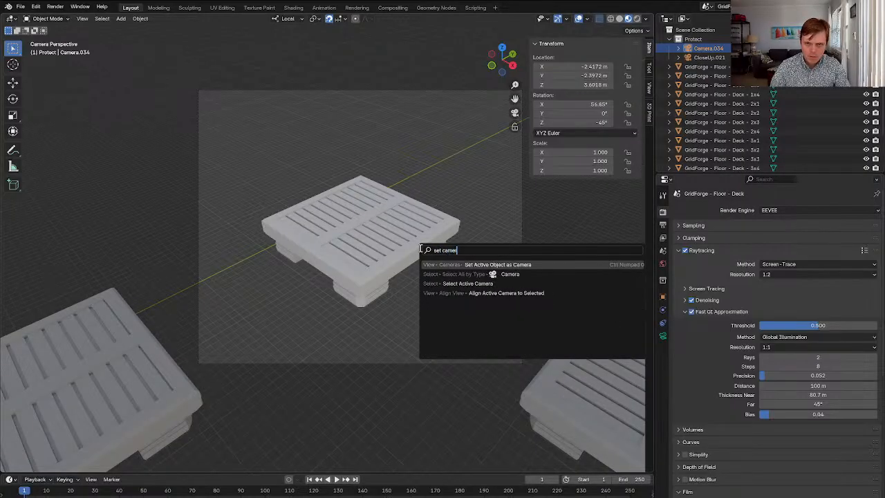
{"action": "key", "text": "Return"}
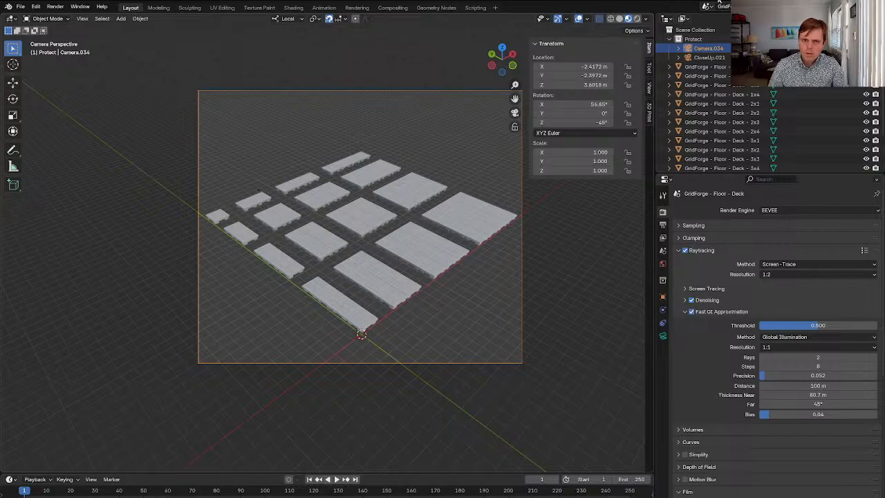
Switch to Affinity Designer, select the diamond tile picture in the Floor - Diamond Tiling Framed document and expand its layer
{"action": "left_click", "coordinate": [472, 299]}
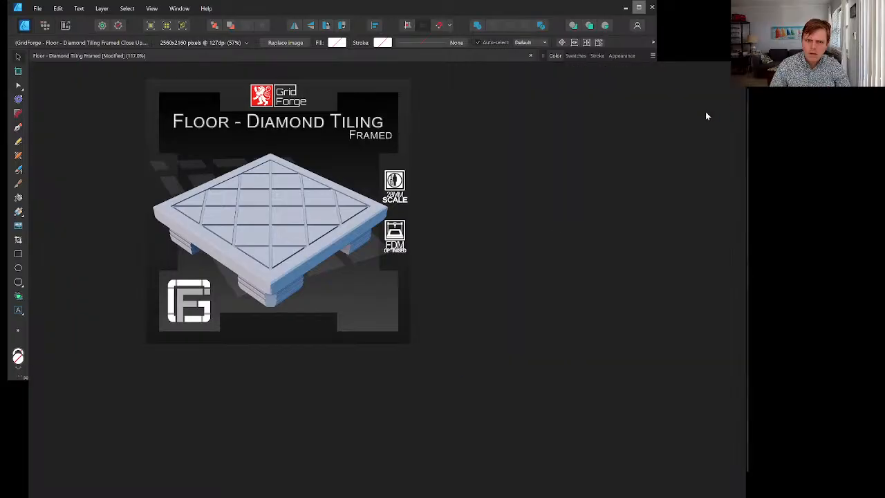
{"action": "middle_click_drag", "start_coordinate": [418, 235], "coordinate": [514, 298]}
{"action": "scroll", "coordinate": [508, 291], "scroll_direction": "up", "scroll_amount": 4}
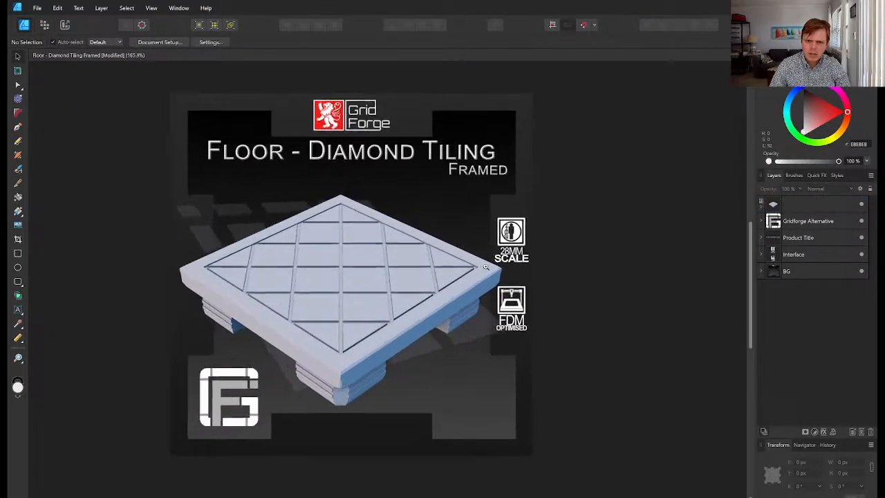
{"action": "left_click", "coordinate": [213, 237]}
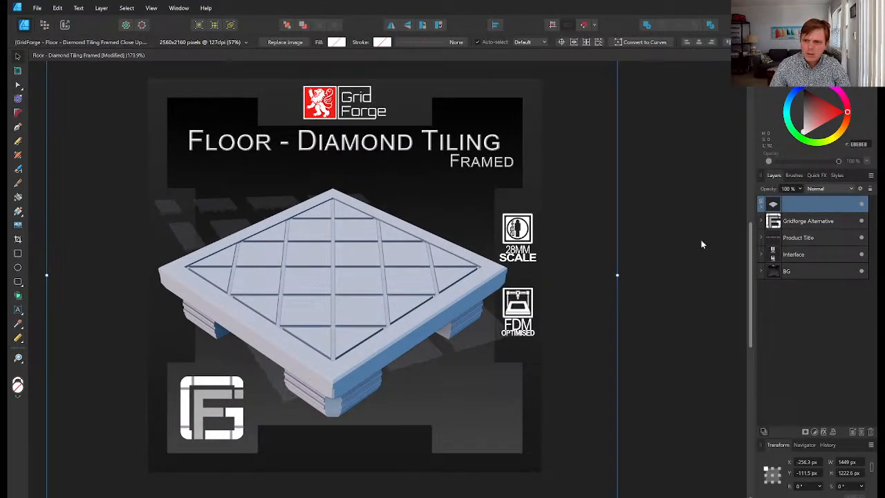
{"action": "left_click", "coordinate": [761, 207]}
{"action": "left_click", "coordinate": [794, 220]}
{"action": "left_click", "coordinate": [779, 204]}
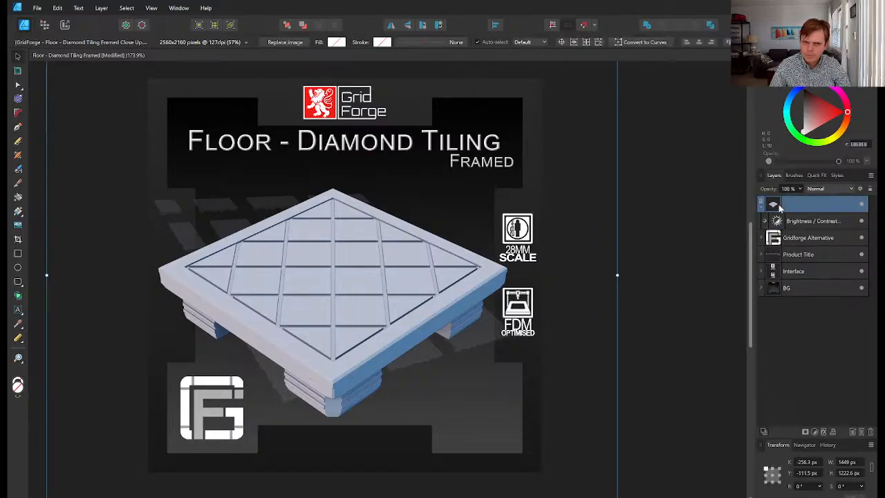
{"action": "scroll", "coordinate": [411, 338], "scroll_direction": "down", "scroll_amount": 1}
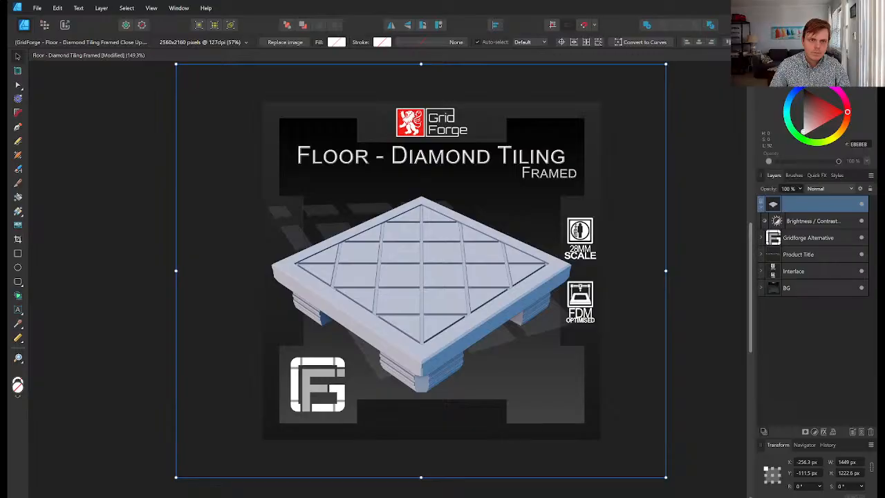
Place GridForge-Floor-Deck-Closeup.png, scale it to about 1216 x 1026 px and move it over the diamond tile picture
{"action": "left_click_drag", "start_coordinate": [354, 247], "coordinate": [373, 260]}
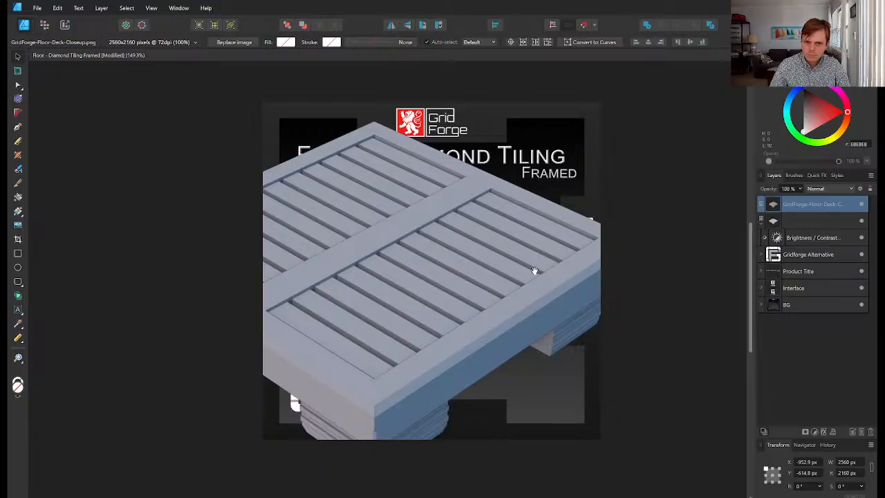
{"action": "scroll", "coordinate": [533, 271], "scroll_direction": "down", "scroll_amount": 3, "text": "ctrl"}
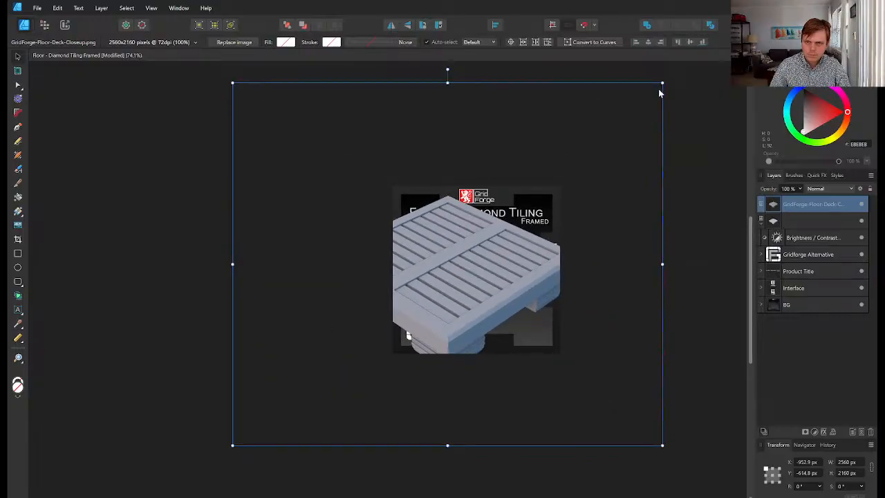
{"action": "left_click_drag", "start_coordinate": [662, 84], "coordinate": [477, 318]}
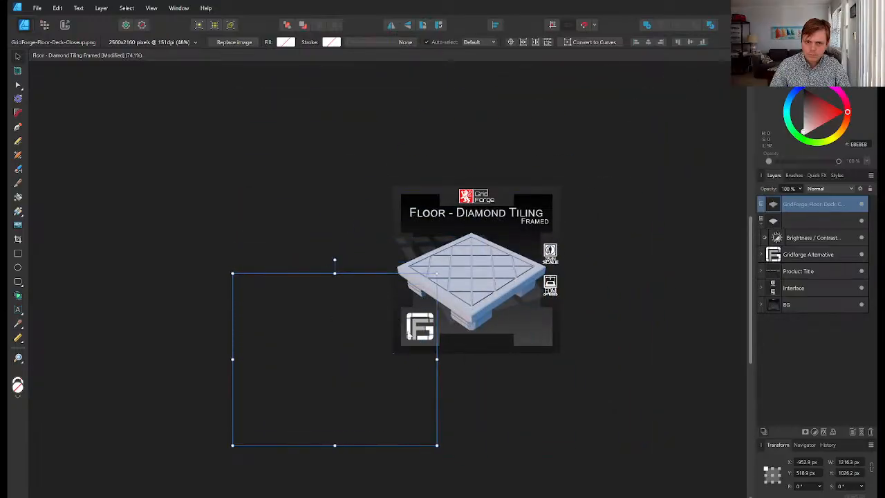
{"action": "left_click_drag", "start_coordinate": [375, 360], "coordinate": [503, 274]}
{"action": "scroll", "coordinate": [504, 273], "scroll_direction": "up", "scroll_amount": 3, "text": "ctrl"}
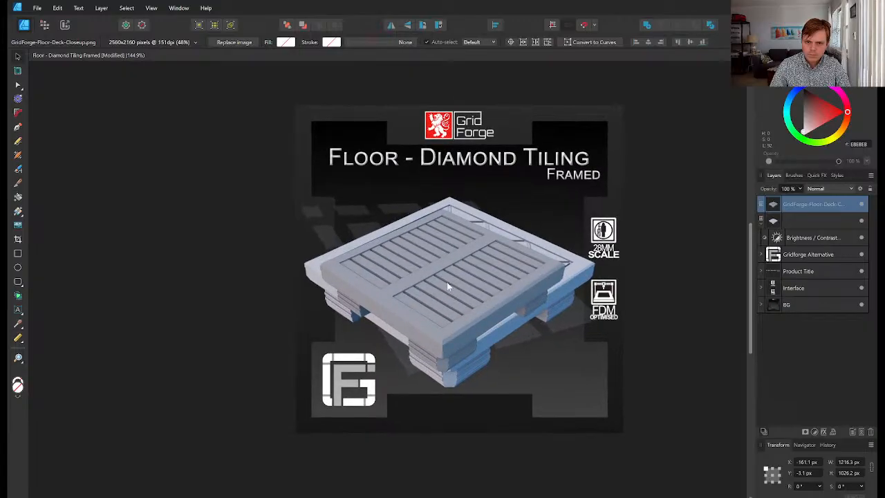
Enlarge the deck close-up to about 1487 x 1255 px and align it over the diamond tile, at about X -275 px, Y -132 px
{"action": "left_click_drag", "start_coordinate": [447, 285], "coordinate": [454, 295]}
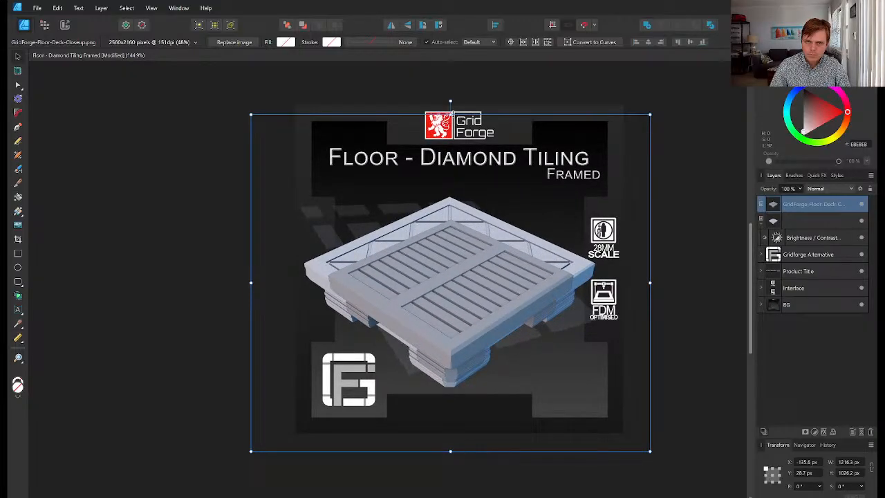
{"action": "mouse_move", "coordinate": [451, 114]}
{"action": "left_mouse_down"}
{"action": "mouse_move", "coordinate": [459, 65]}
{"action": "mouse_move", "coordinate": [450, 108]}
{"action": "left_mouse_up"}
{"action": "left_click_drag", "start_coordinate": [446, 246], "coordinate": [441, 311]}
{"action": "left_click_drag", "start_coordinate": [440, 311], "coordinate": [439, 310]}
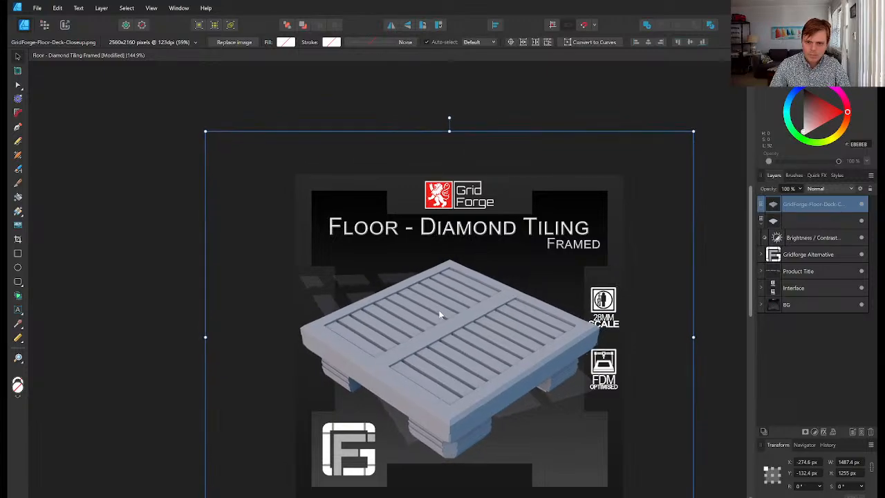
Scale the deck close-up down to about 1438 x 1213 px and align it over the diamond tile, at about X -251 px, Y -104 px
{"action": "left_click_drag", "start_coordinate": [691, 132], "coordinate": [670, 149]}
{"action": "mouse_move", "coordinate": [431, 343]}
{"action": "left_mouse_down"}
{"action": "mouse_move", "coordinate": [452, 339]}
{"action": "mouse_move", "coordinate": [435, 340]}
{"action": "left_mouse_up"}
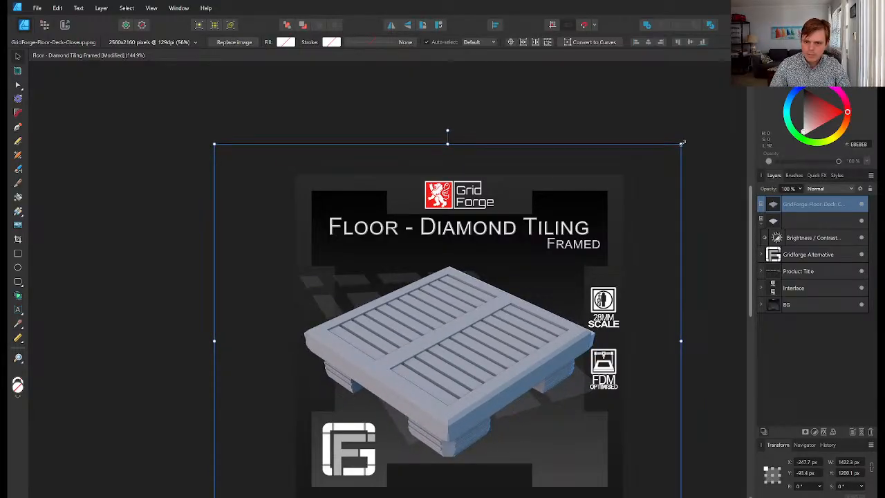
{"action": "left_click_drag", "start_coordinate": [683, 142], "coordinate": [686, 143]}
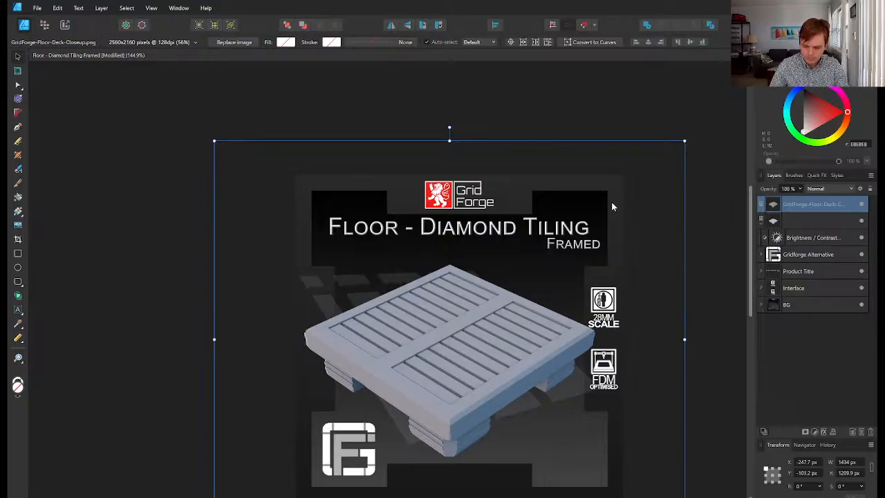
{"action": "left_click_drag", "start_coordinate": [611, 201], "coordinate": [611, 206]}
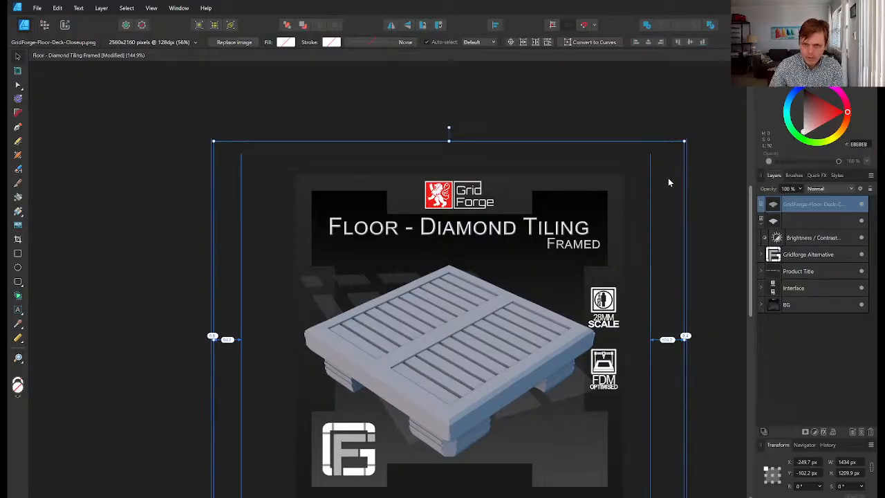
{"action": "left_click_drag", "start_coordinate": [684, 141], "coordinate": [686, 140]}
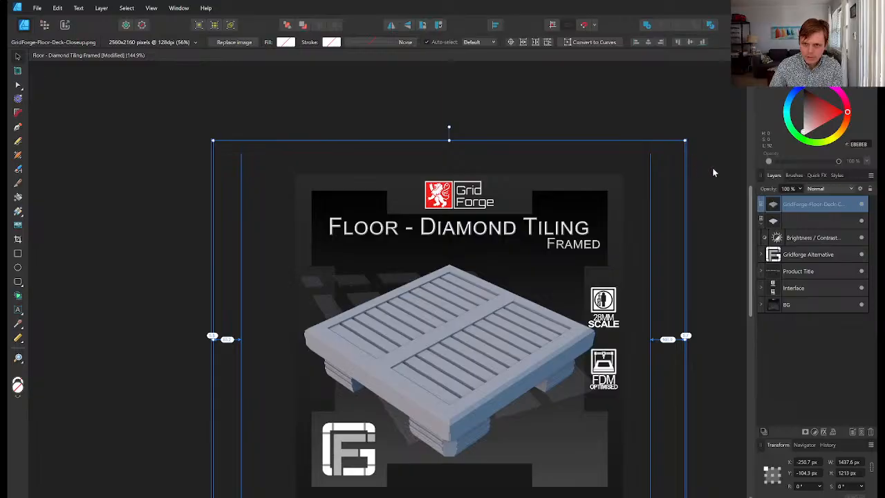
Move the Brightness / Contrast adjustment onto the deck close-up layer and delete the old diamond tile picture
{"action": "left_click_drag", "start_coordinate": [790, 239], "coordinate": [786, 209]}
{"action": "left_click", "coordinate": [774, 225]}
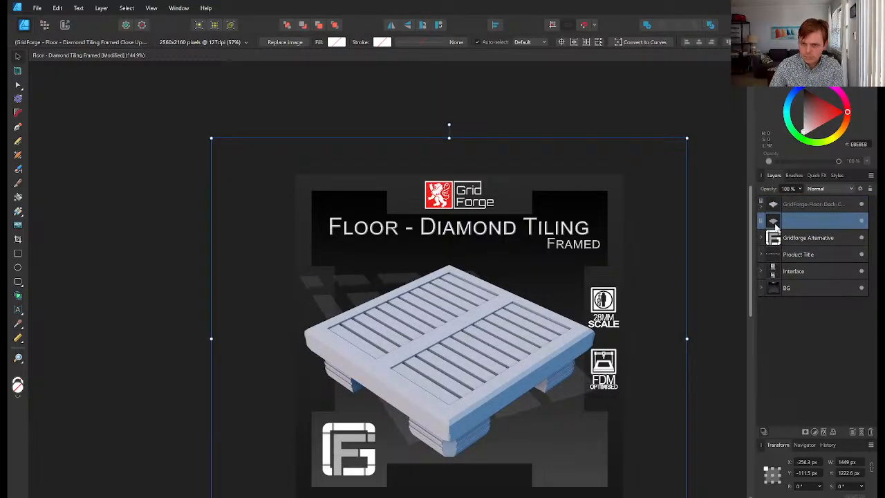
{"action": "left_click", "coordinate": [774, 237]}
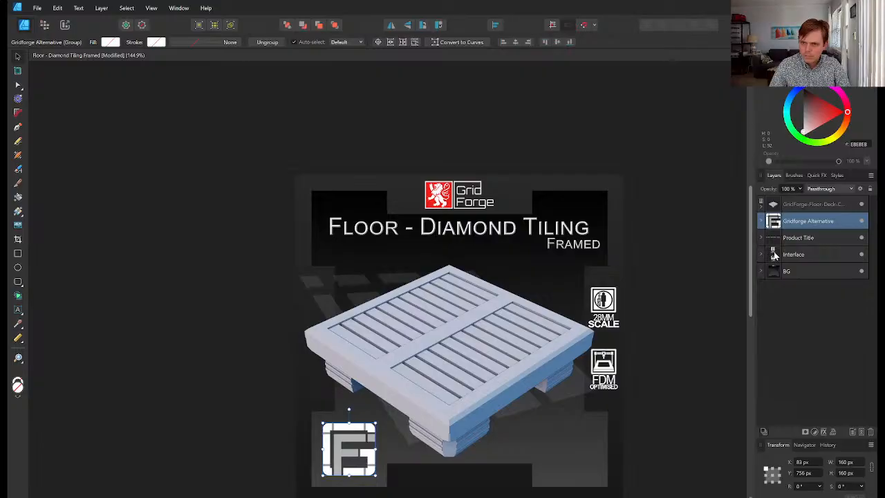
Expand the BG group, select its diamond tiling background picture and place GridForge-Floor-Deck.png above it at full size
{"action": "left_click", "coordinate": [773, 271]}
{"action": "left_click", "coordinate": [761, 271]}
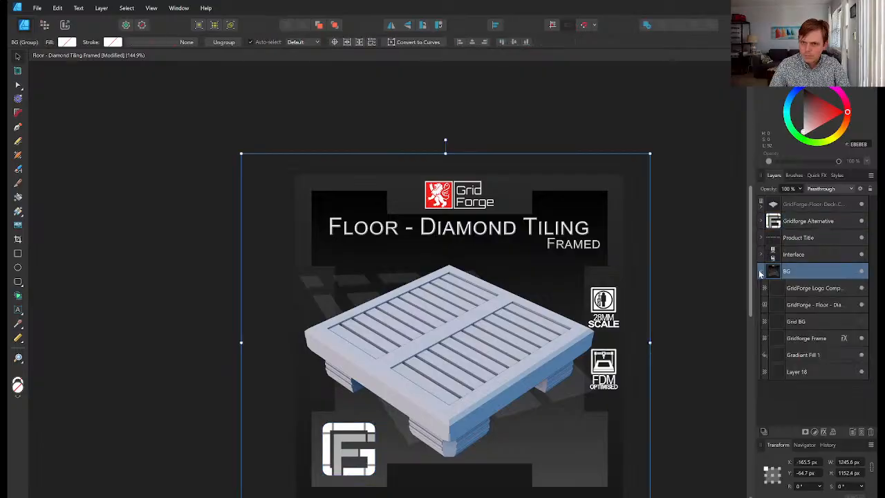
{"action": "left_click", "coordinate": [795, 307]}
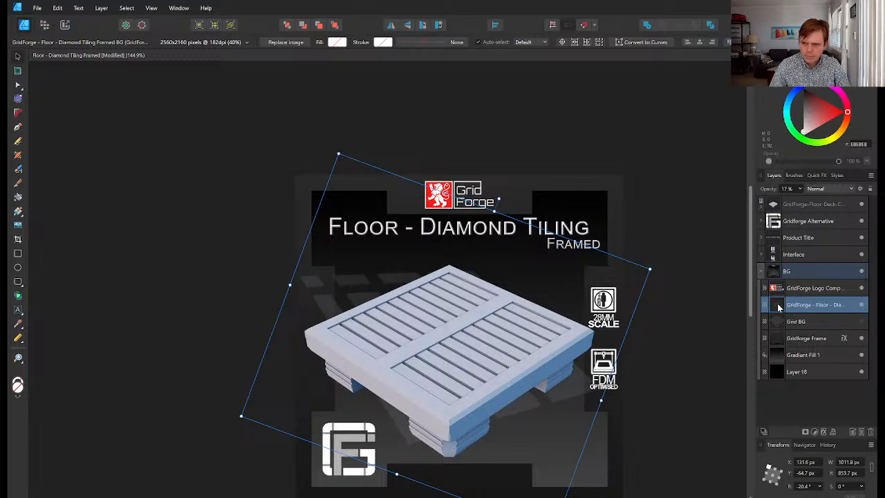
{"action": "middle_click_drag", "start_coordinate": [631, 273], "coordinate": [561, 229]}
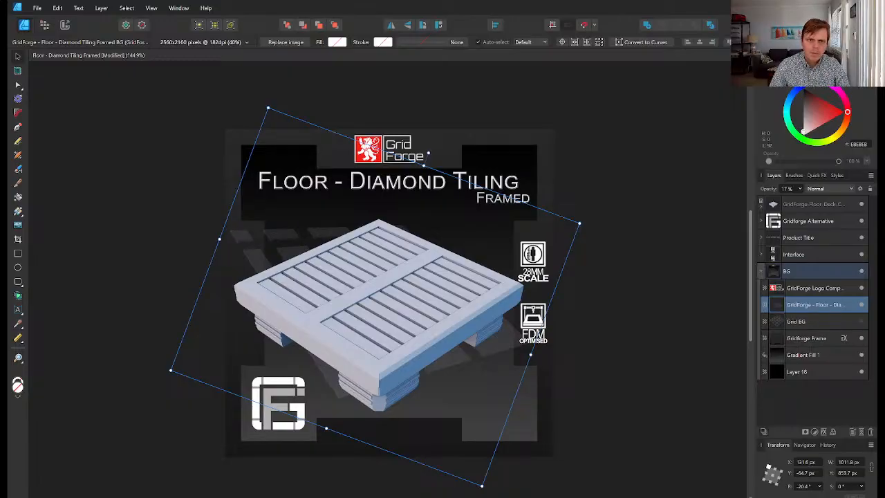
{"action": "left_click_drag", "start_coordinate": [0, 290], "coordinate": [335, 282]}
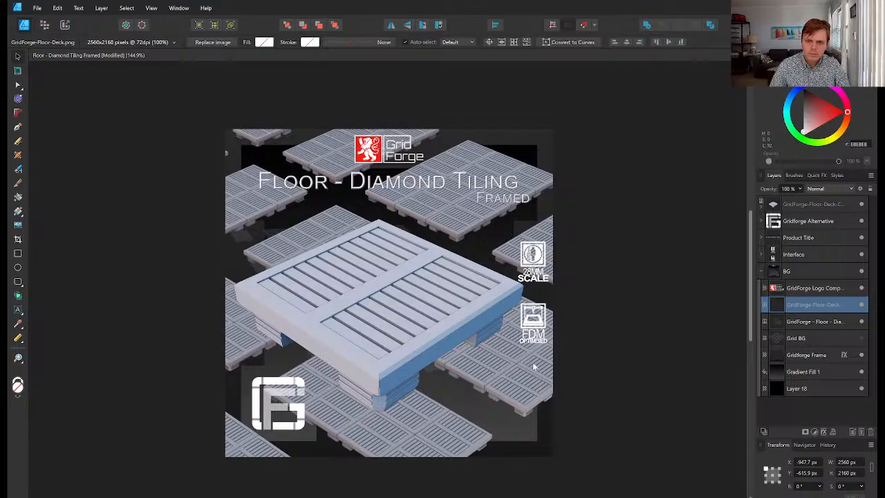
Shrink the placed deck layout picture to about 1342 x 1132 px and move it over the artwork, at about X -226 px, Y -119 px
{"action": "key", "text": "ctrl+1"}
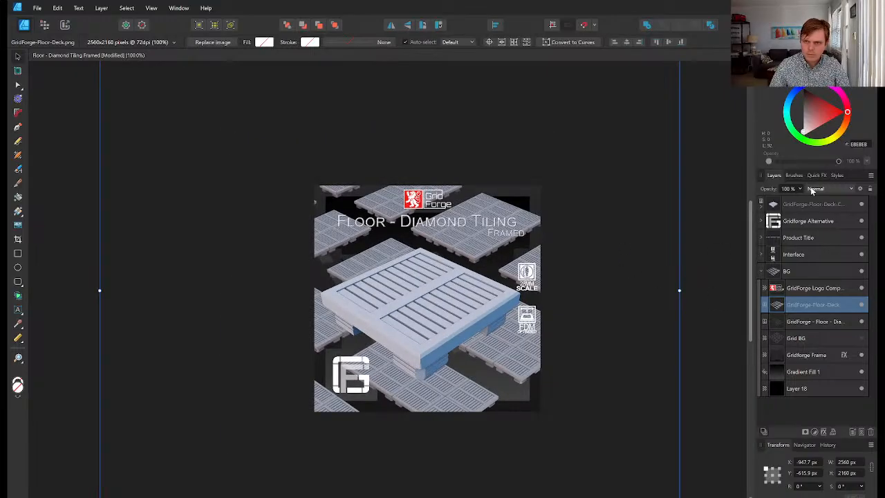
{"action": "middle_click_drag", "start_coordinate": [521, 237], "coordinate": [473, 304]}
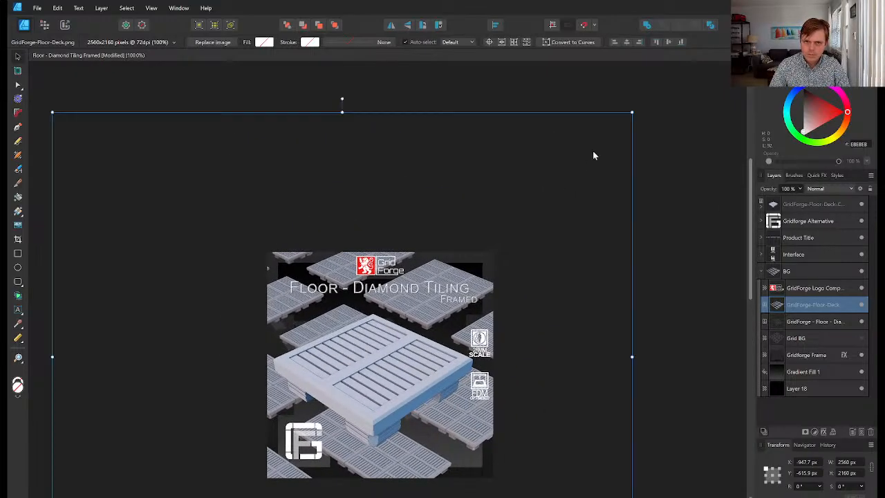
{"action": "left_click_drag", "start_coordinate": [632, 112], "coordinate": [408, 407]}
{"action": "left_click_drag", "start_coordinate": [262, 462], "coordinate": [426, 337]}
{"action": "scroll", "coordinate": [426, 334], "scroll_direction": "up", "scroll_amount": 2}
{"action": "middle_click_drag", "start_coordinate": [426, 334], "coordinate": [434, 267]}
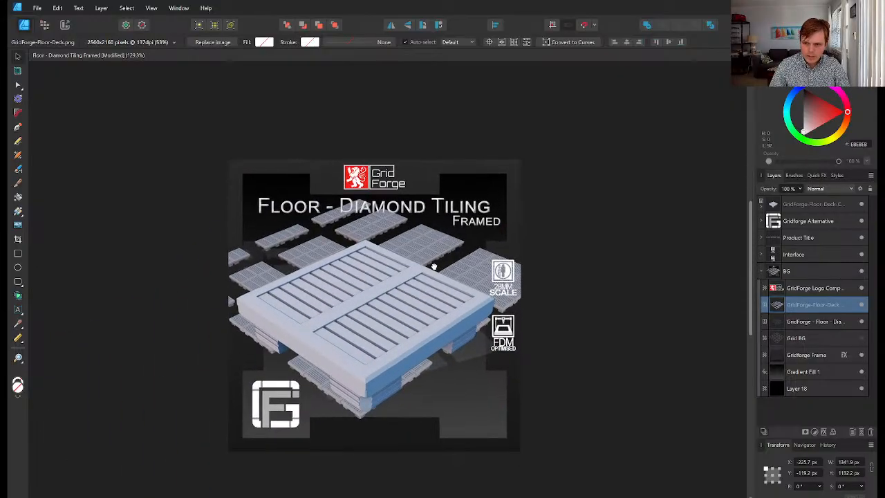
Reduce the deck layout picture to about 985 x 831 px and position it behind the large deck piece, at about X -8 px, Y 85 px
{"action": "scroll", "coordinate": [434, 267], "scroll_direction": "up", "scroll_amount": 1}
{"action": "left_click_drag", "start_coordinate": [573, 138], "coordinate": [460, 216]}
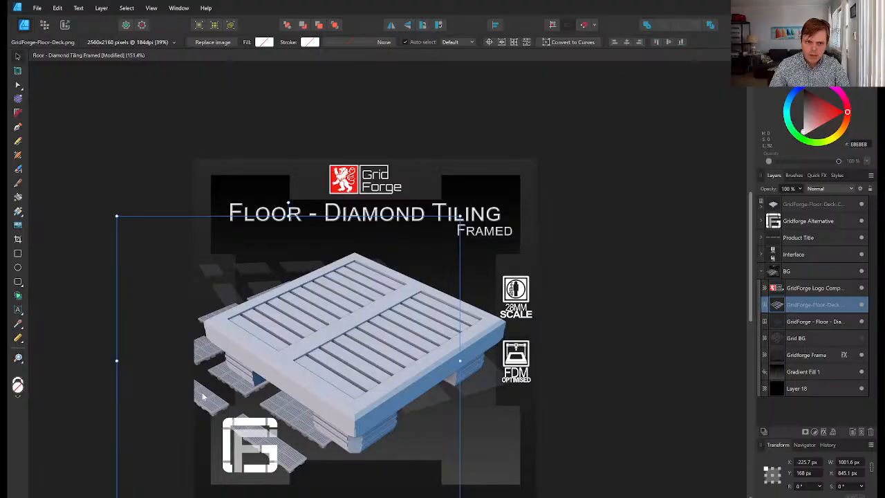
{"action": "left_click_drag", "start_coordinate": [202, 396], "coordinate": [277, 362]}
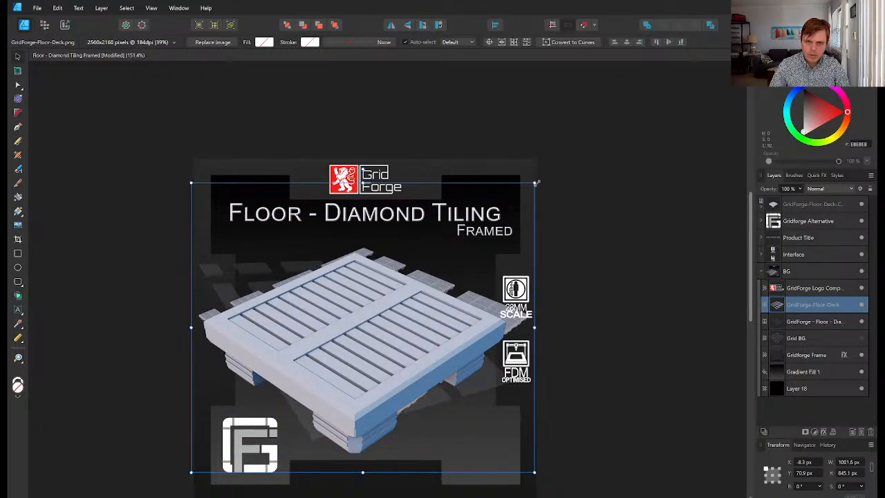
{"action": "left_click_drag", "start_coordinate": [537, 182], "coordinate": [528, 187]}
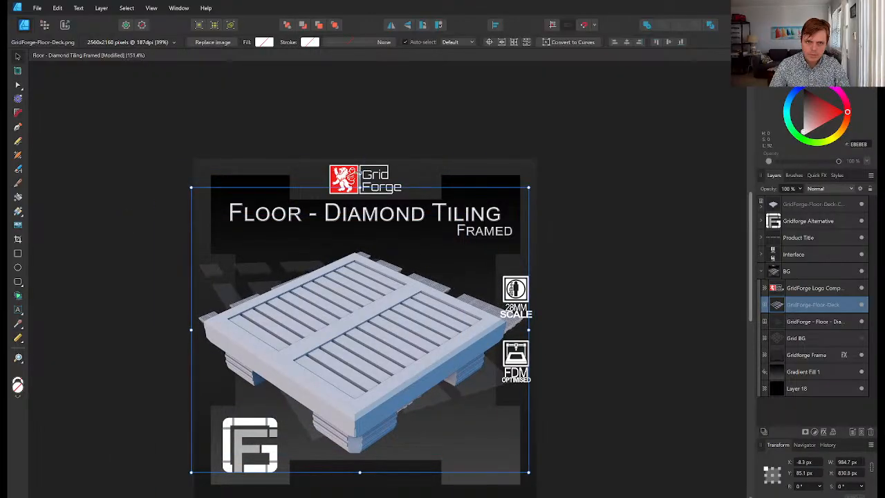
Rotate the deck layout picture to about -20.1°, enlarge it to about 1001 x 845 px and move it to about X 134 px, Y -59 px
{"action": "left_click_drag", "start_coordinate": [360, 173], "coordinate": [413, 187]}
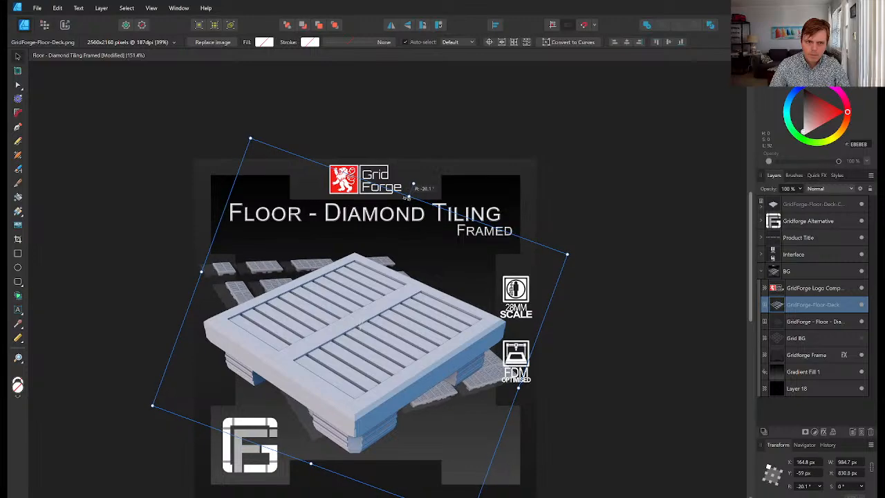
{"action": "left_click_drag", "start_coordinate": [268, 270], "coordinate": [259, 278]}
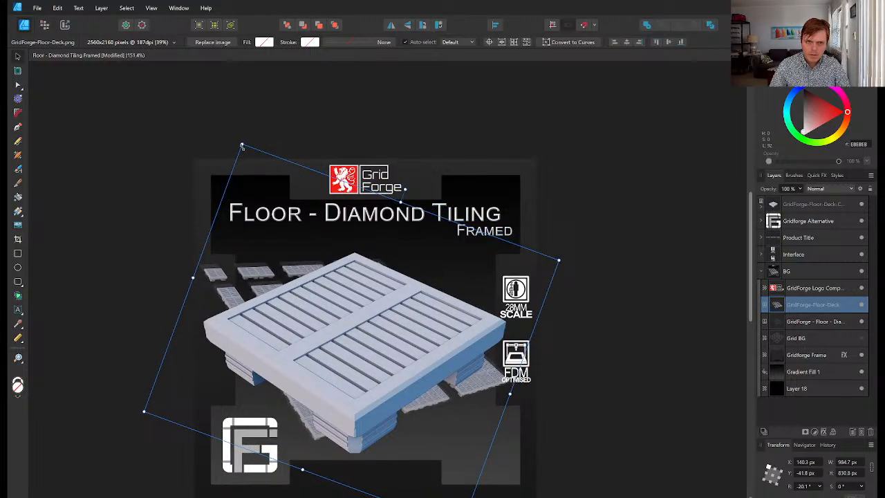
{"action": "left_click_drag", "start_coordinate": [242, 147], "coordinate": [238, 138]}
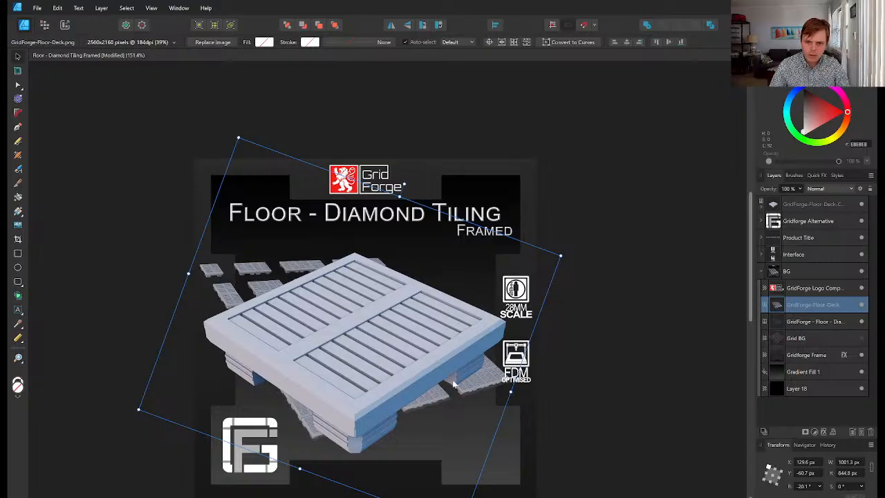
{"action": "left_click_drag", "start_coordinate": [454, 384], "coordinate": [472, 391]}
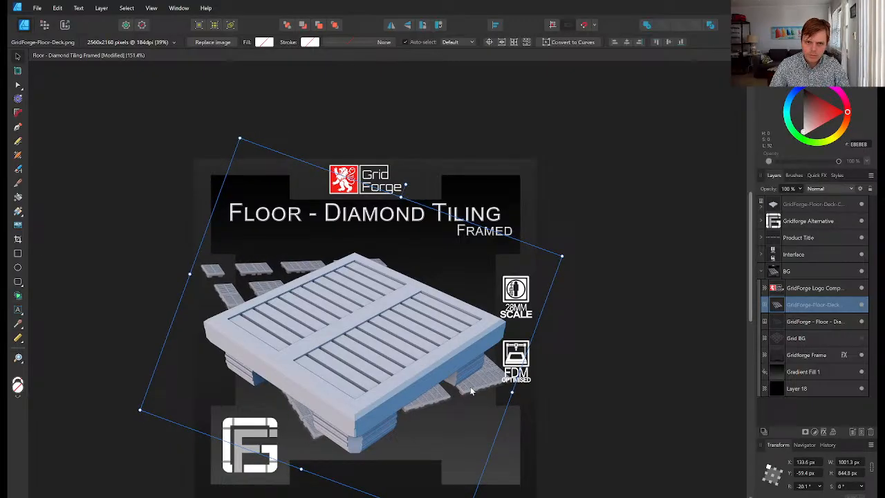
Expand the Product Title group and delete its "Framed" subtitle text
{"action": "left_click", "coordinate": [392, 218]}
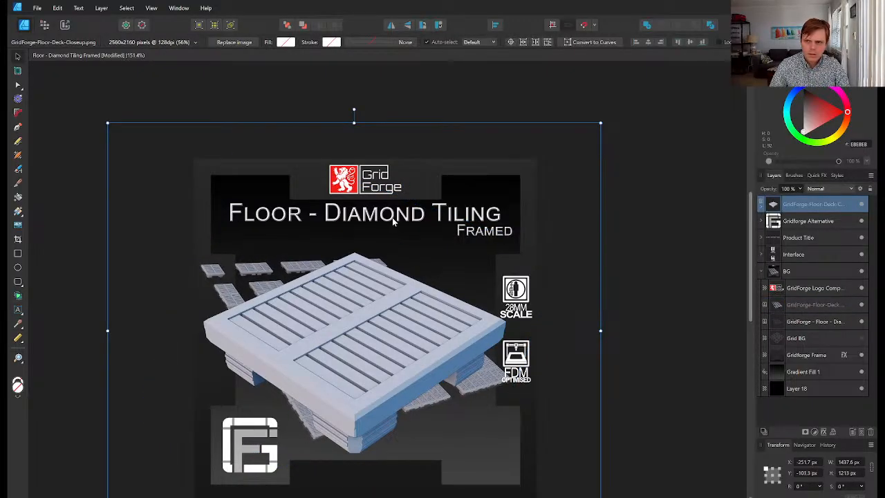
{"action": "left_click", "coordinate": [784, 275]}
{"action": "left_click", "coordinate": [790, 319]}
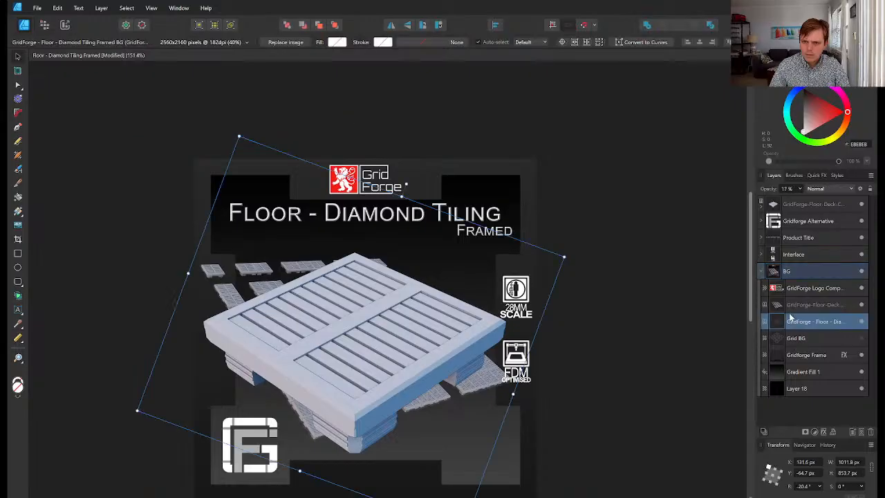
{"action": "left_click", "coordinate": [794, 256]}
{"action": "left_click", "coordinate": [791, 242]}
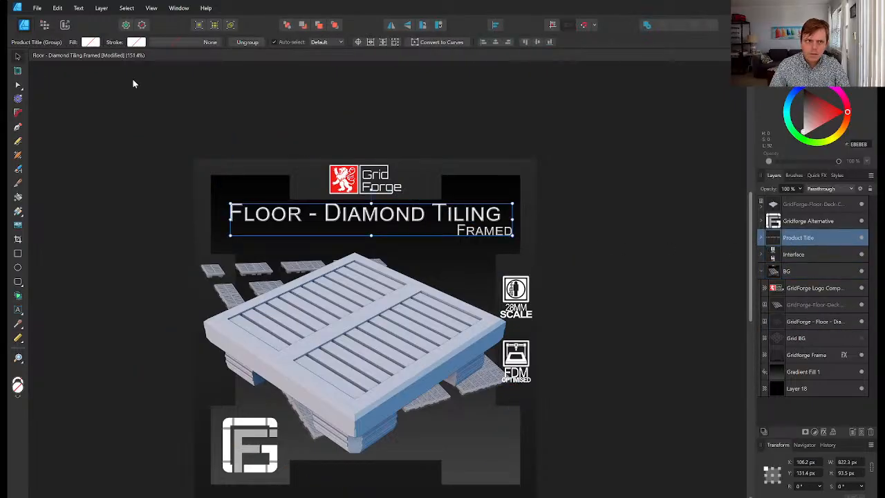
{"action": "left_click", "coordinate": [763, 238]}
{"action": "left_click", "coordinate": [793, 260]}
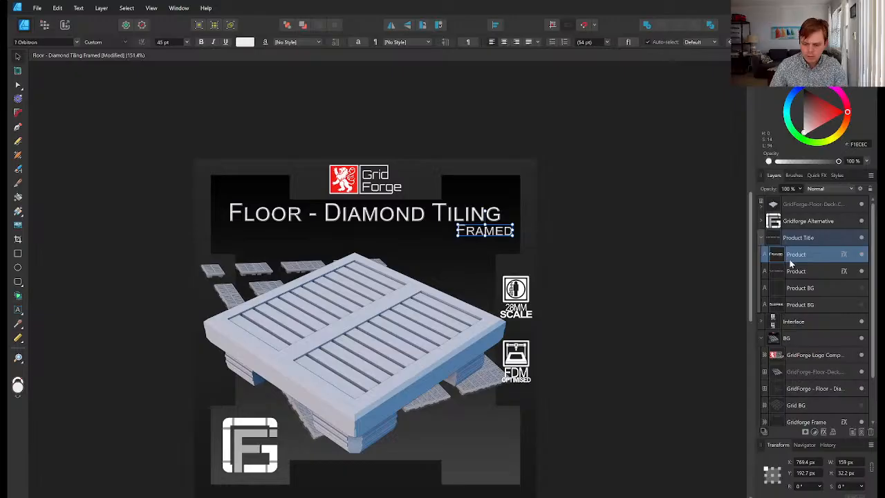
{"action": "key", "text": "Delete"}
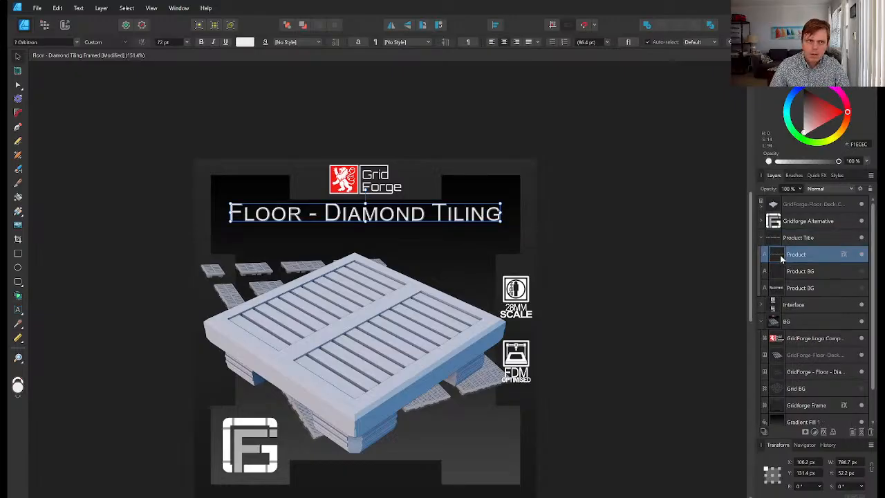
{"action": "left_click", "coordinate": [793, 271]}
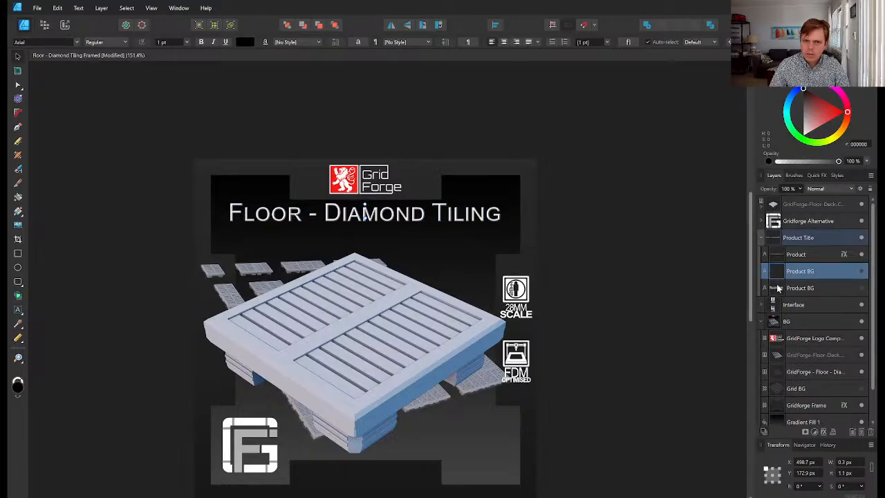
{"action": "left_click", "coordinate": [778, 289]}
{"action": "left_click", "coordinate": [578, 251]}
{"action": "middle_click_drag", "start_coordinate": [543, 296], "coordinate": [523, 246]}
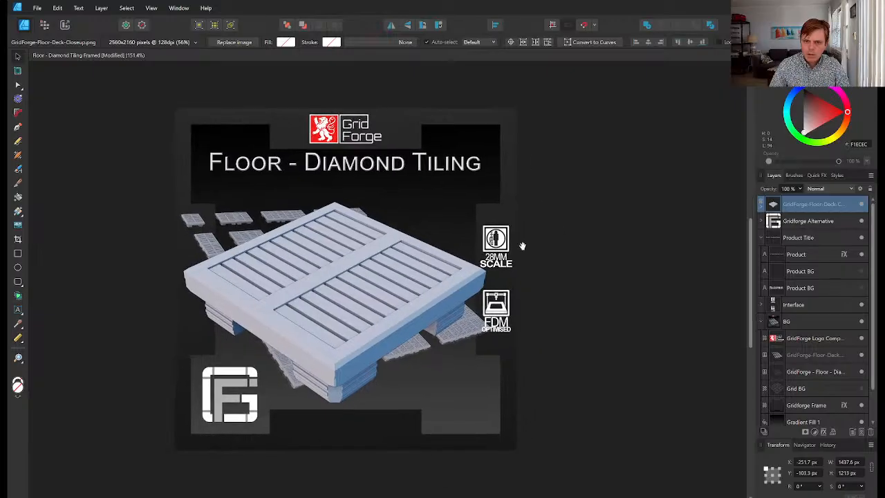
{"action": "scroll", "coordinate": [502, 262], "scroll_direction": "up", "scroll_amount": 3, "text": "ctrl"}
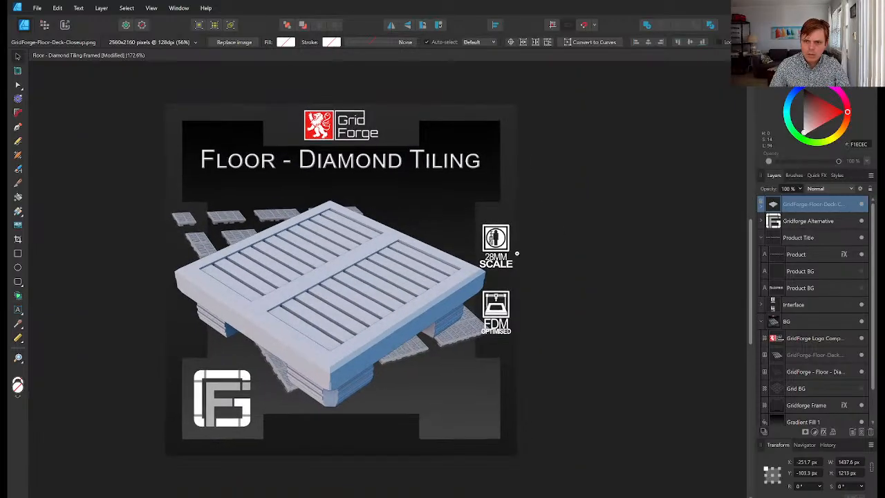
Expand the Interface group and its 28mm Scale Symbol group, and select the 28MM SCALE text
{"action": "key", "text": "a"}
{"action": "scroll", "coordinate": [779, 339], "scroll_direction": "down", "scroll_amount": 2}
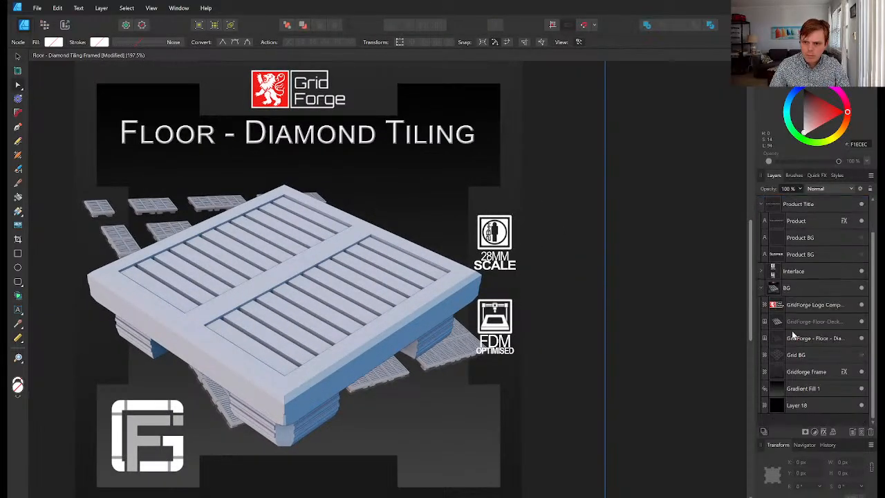
{"action": "scroll", "coordinate": [780, 342], "scroll_direction": "up", "scroll_amount": 2}
{"action": "left_click", "coordinate": [762, 304]}
{"action": "left_click", "coordinate": [761, 304]}
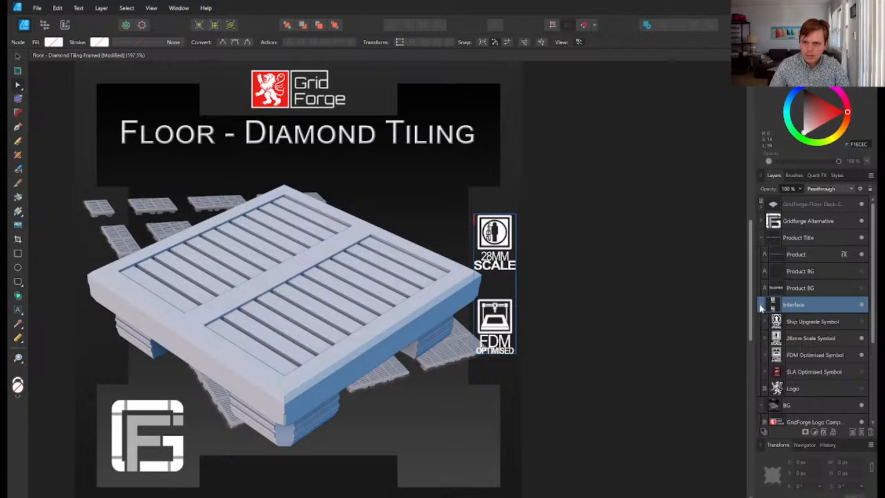
{"action": "left_click", "coordinate": [765, 322]}
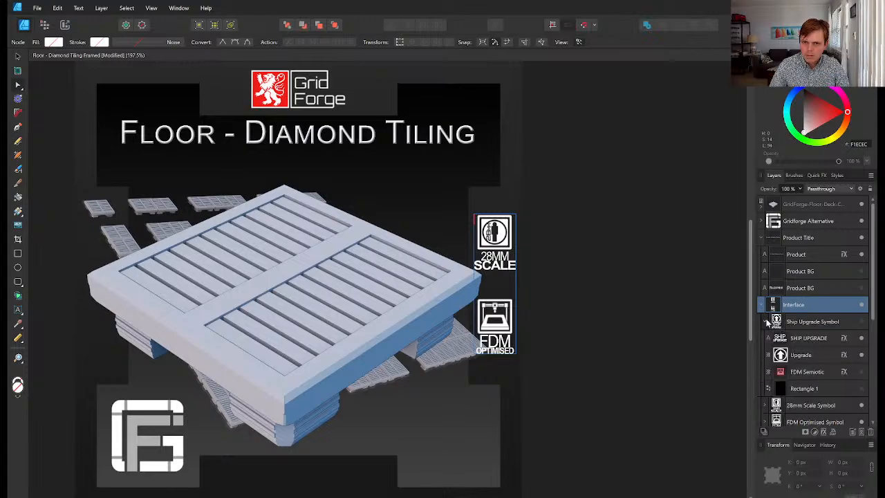
{"action": "left_click", "coordinate": [764, 321]}
{"action": "left_click", "coordinate": [765, 338]}
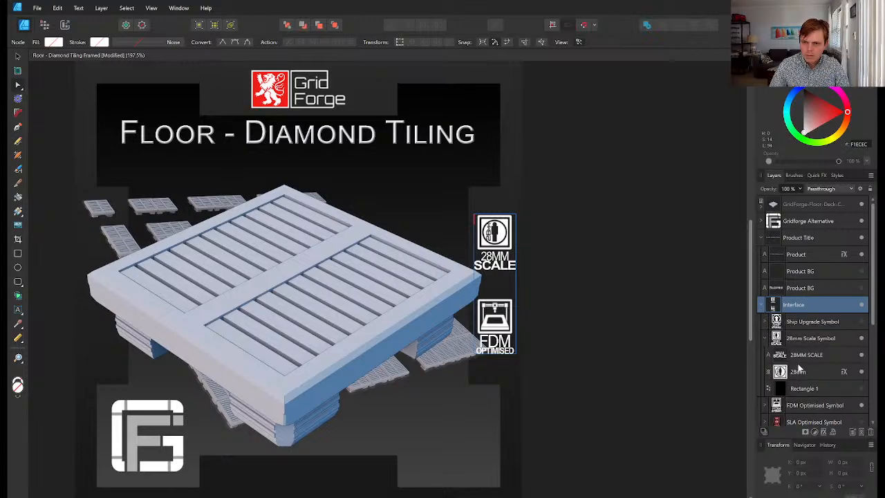
{"action": "left_click", "coordinate": [788, 355]}
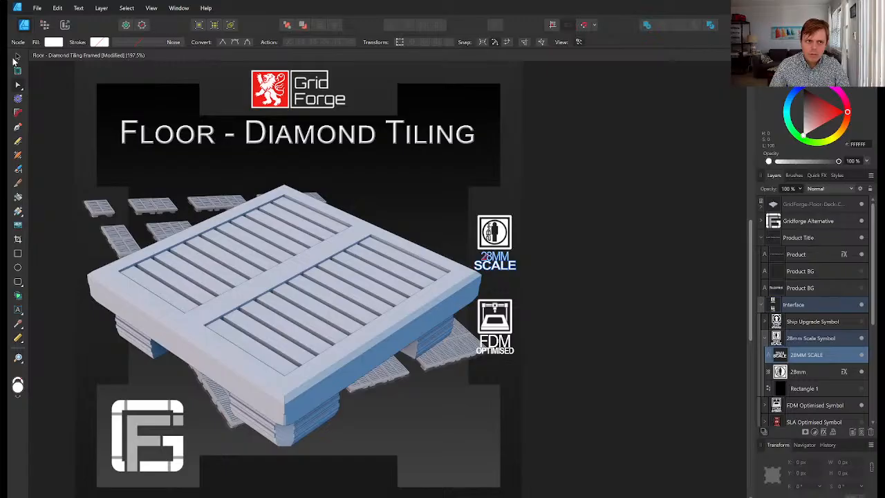
{"action": "left_click", "coordinate": [16, 58]}
{"action": "left_click", "coordinate": [776, 342]}
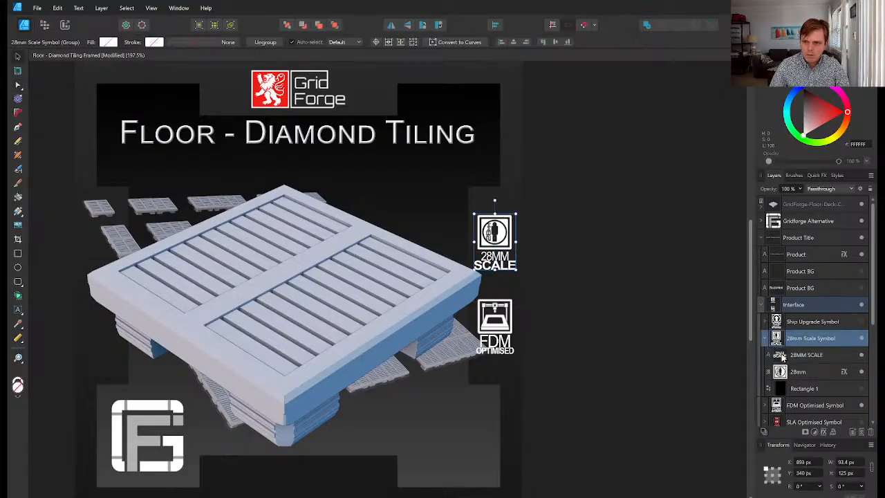
{"action": "left_click", "coordinate": [782, 354]}
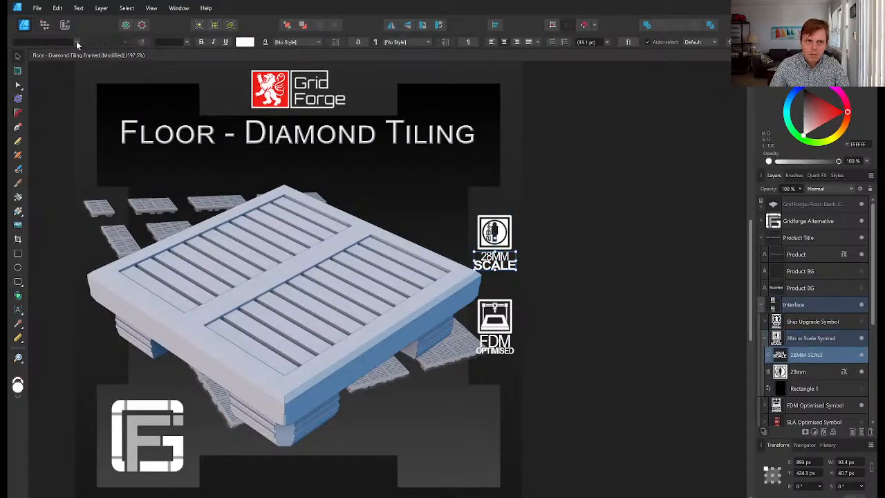
Examine the lettering of the 28MM SCALE and FDM OPTIMISED symbols up close
{"action": "middle_click_drag", "start_coordinate": [555, 263], "coordinate": [493, 226]}
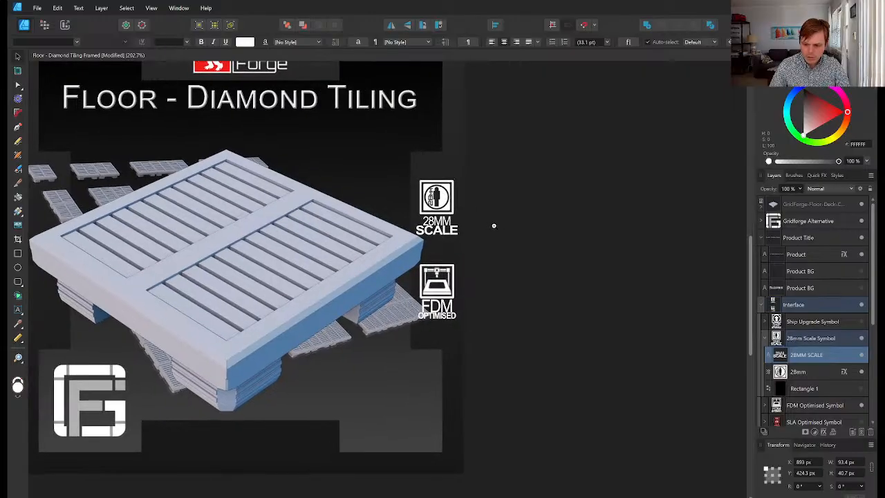
{"action": "scroll", "coordinate": [493, 225], "scroll_direction": "up", "scroll_amount": 5, "text": "ctrl"}
{"action": "left_click", "coordinate": [380, 221]}
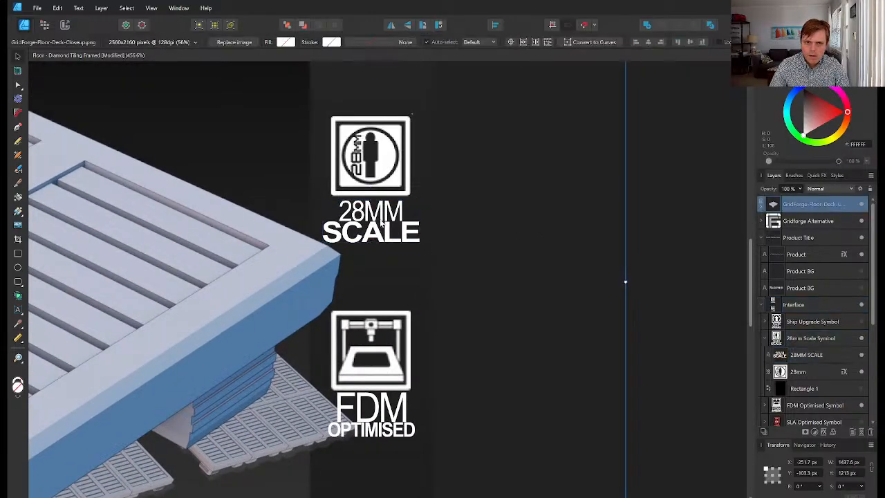
{"action": "left_click", "coordinate": [651, 246]}
{"action": "scroll", "coordinate": [573, 295], "scroll_direction": "down", "scroll_amount": 7, "text": "ctrl"}
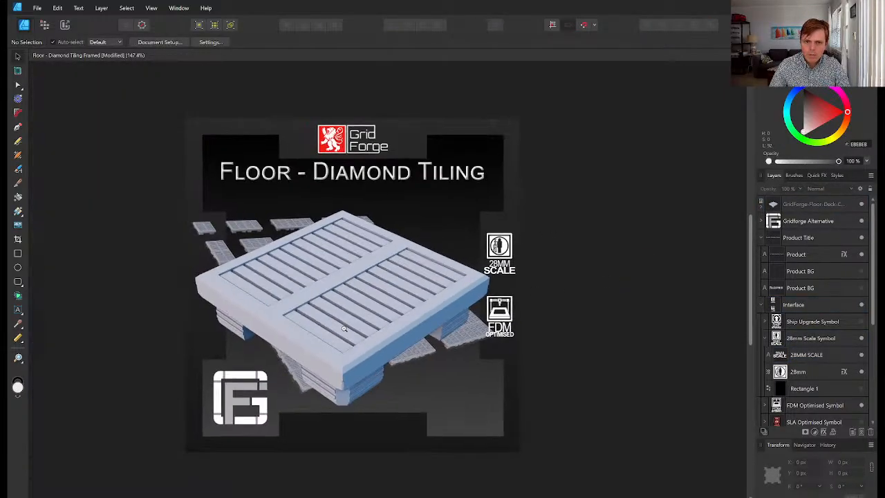
{"action": "scroll", "coordinate": [345, 328], "scroll_direction": "up", "scroll_amount": 2, "text": "ctrl"}
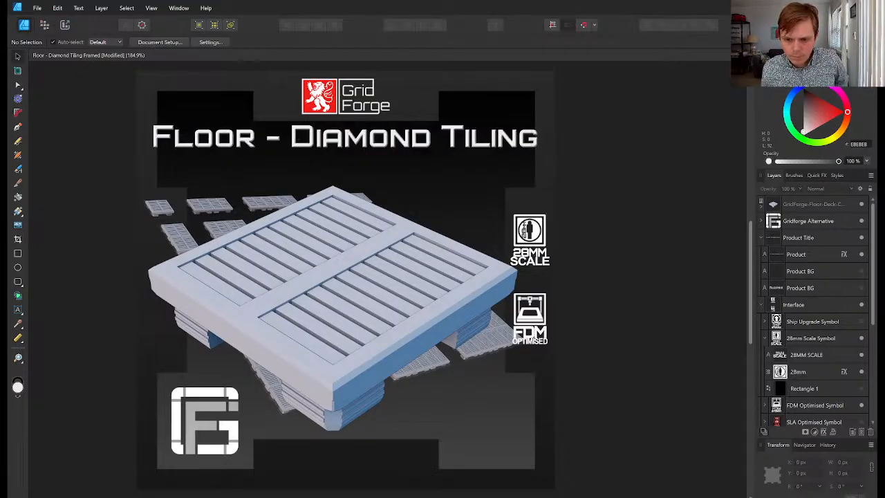
Delete both Product BG text layers from the Product Title group
{"action": "left_click", "coordinate": [534, 267]}
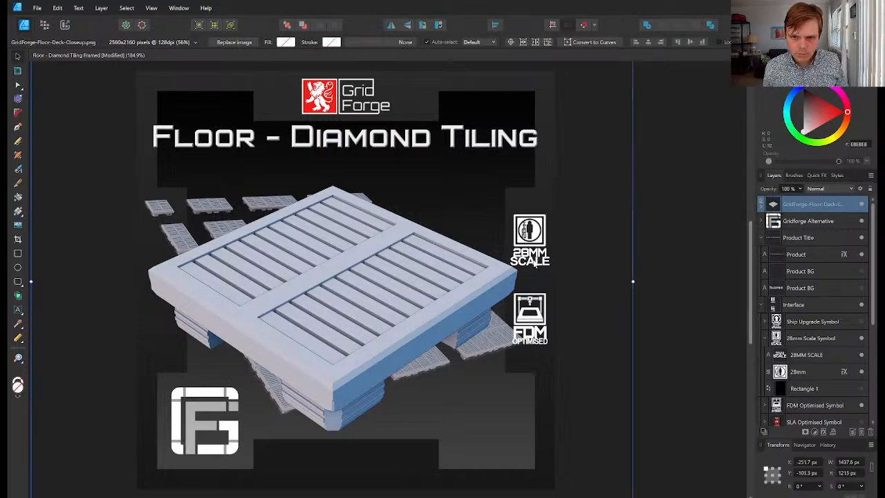
{"action": "left_click", "coordinate": [777, 274]}
{"action": "left_click", "coordinate": [779, 291]}
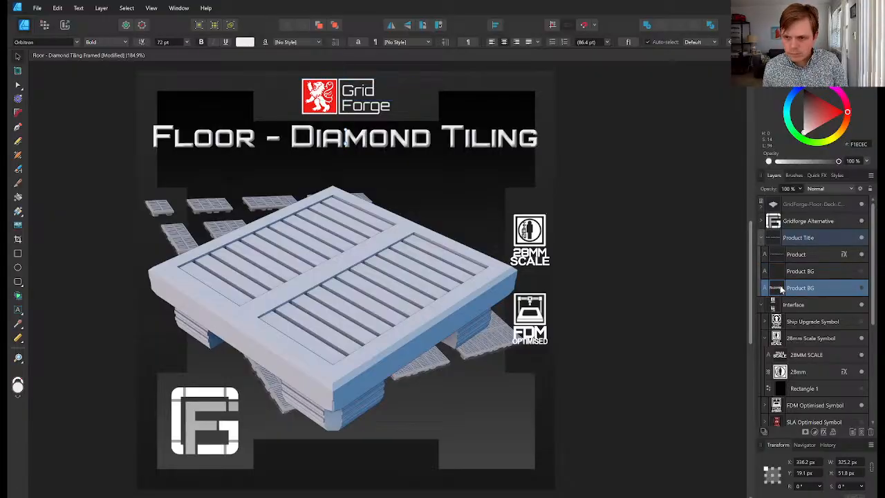
{"action": "key", "text": "Delete"}
{"action": "key", "text": "Delete"}
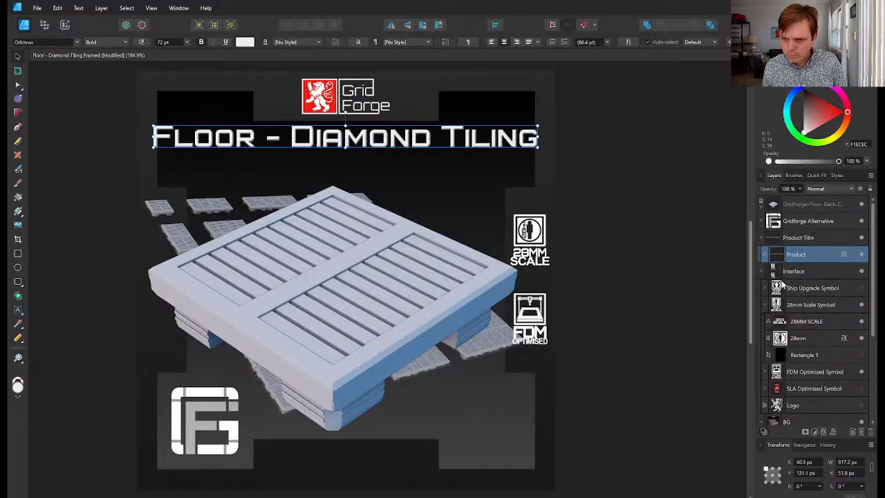
Expand the FDM Optimised Symbol group and delete the SLA Optimised Symbol from the Interface group
{"action": "left_click", "coordinate": [783, 287]}
{"action": "left_click", "coordinate": [780, 307]}
{"action": "left_click", "coordinate": [777, 322]}
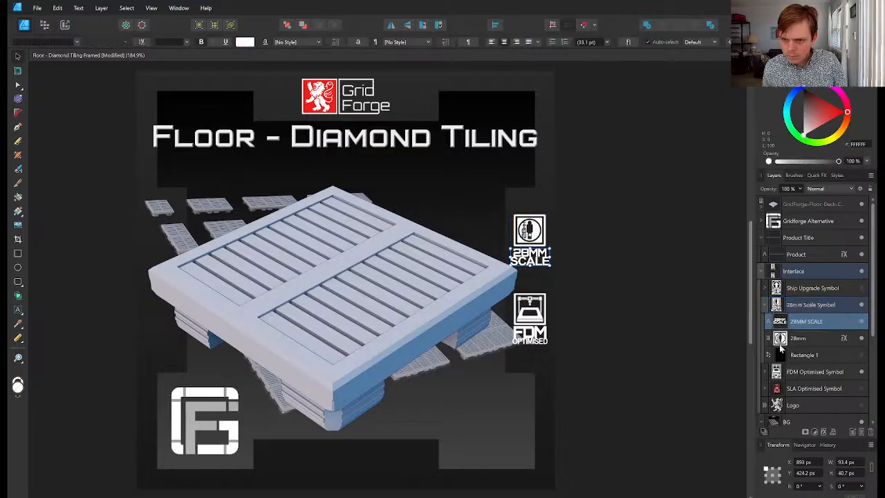
{"action": "left_click", "coordinate": [781, 375]}
{"action": "left_click", "coordinate": [765, 372]}
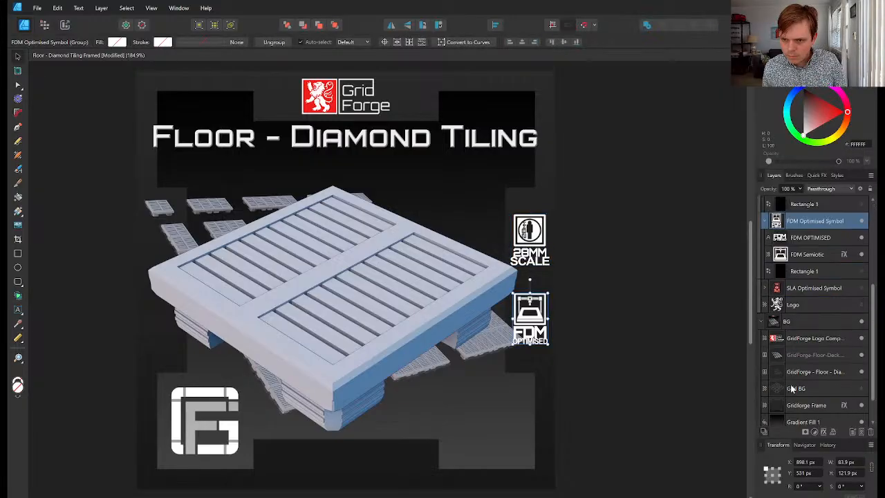
{"action": "scroll", "coordinate": [792, 387], "scroll_direction": "down", "scroll_amount": 3}
{"action": "left_click", "coordinate": [779, 289]}
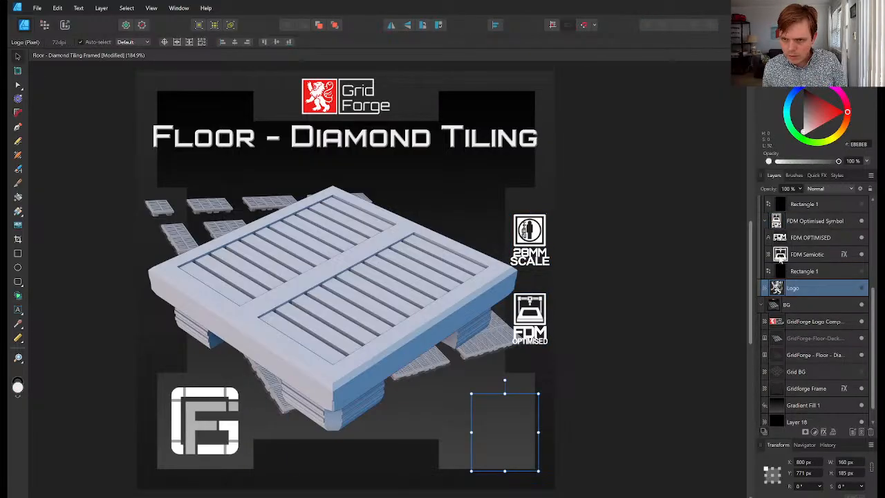
Set the font of the FDM OPTIMISED text to Orbitron and clear the selection
{"action": "left_click", "coordinate": [781, 260]}
{"action": "left_click", "coordinate": [782, 239]}
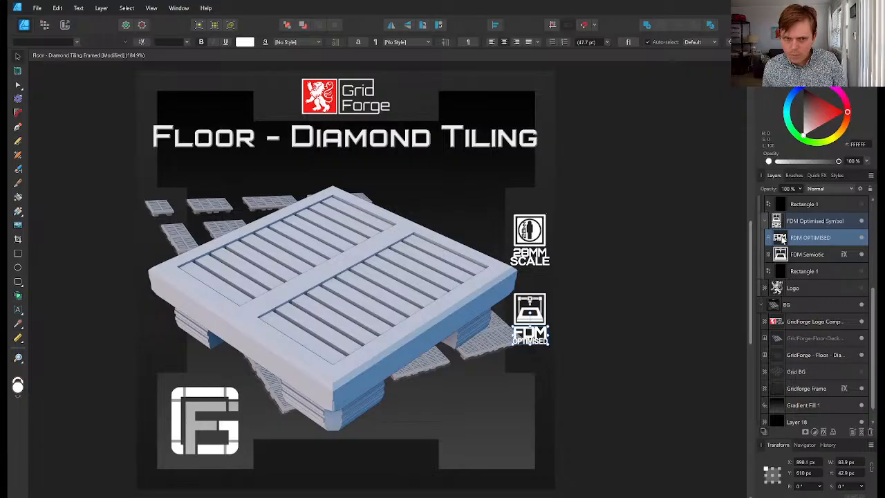
{"action": "left_click", "coordinate": [77, 44]}
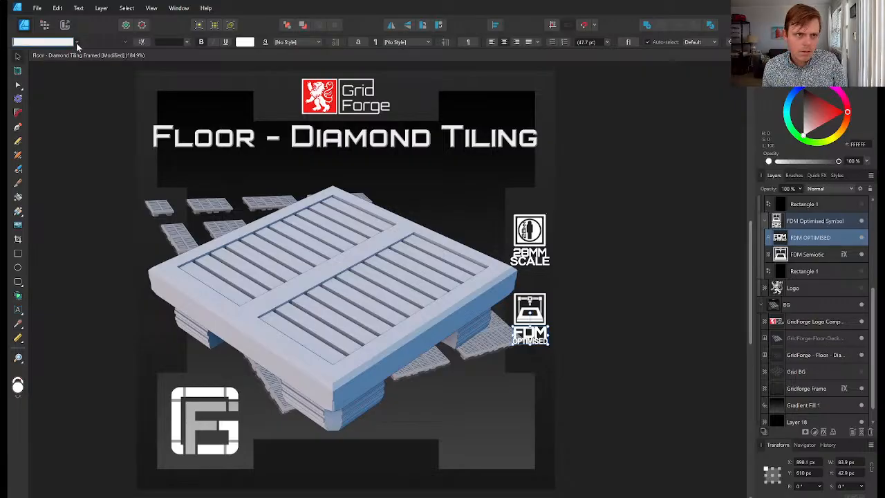
{"action": "type", "text": "ori"}
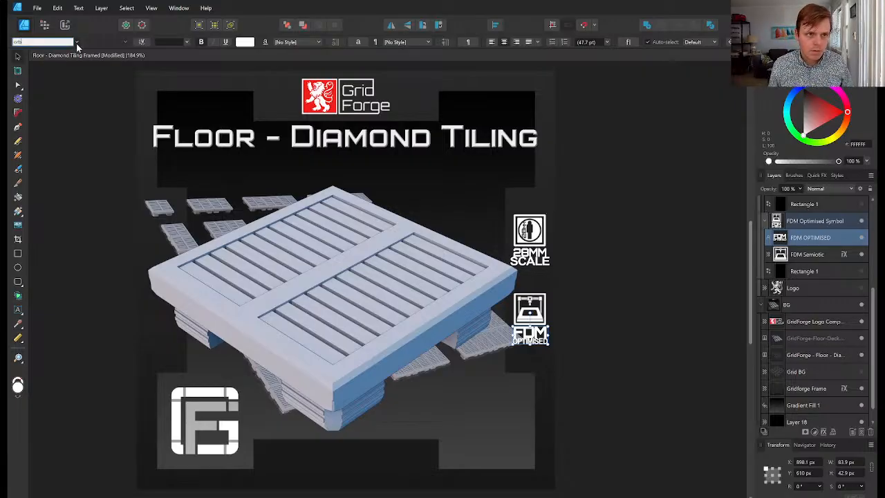
{"action": "key", "text": "Return"}
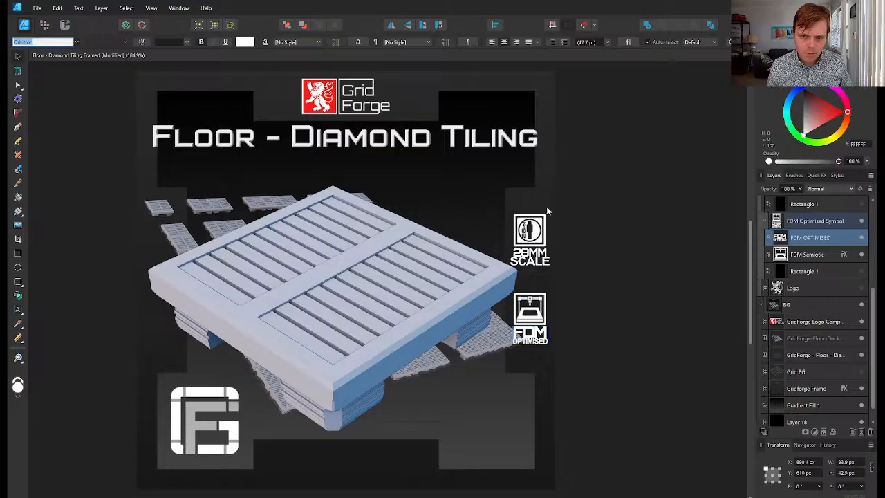
{"action": "left_click", "coordinate": [608, 234]}
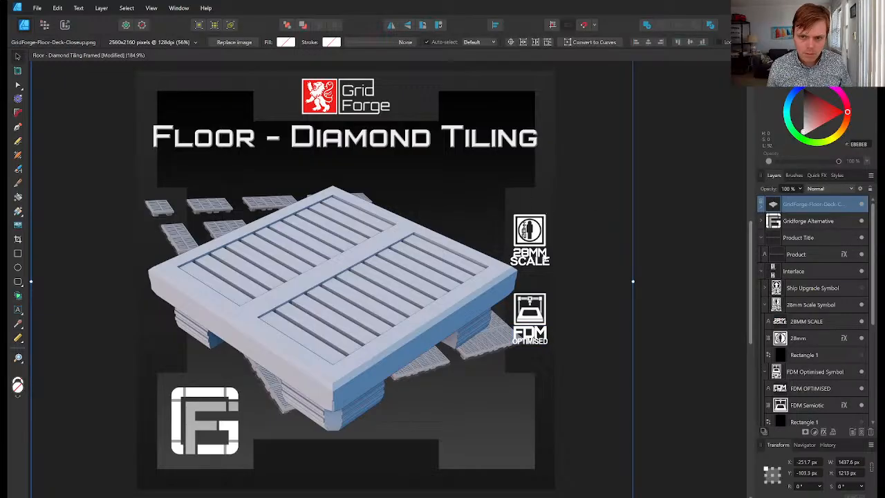
{"action": "left_click", "coordinate": [672, 258]}
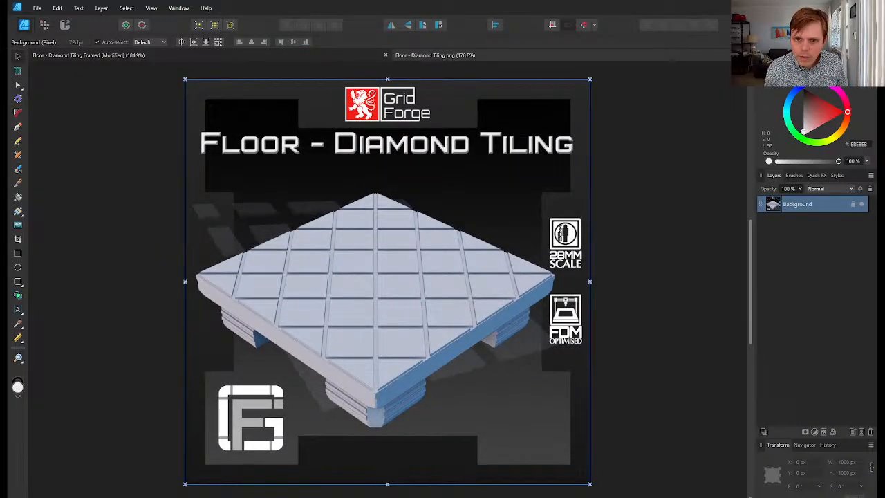
Close the Floor - Diamond Tiling.png image, then open the Floor - Diamond Tiling document for comparison and close it
{"action": "key", "text": "ctrl+w"}
{"action": "left_click", "coordinate": [38, 9]}
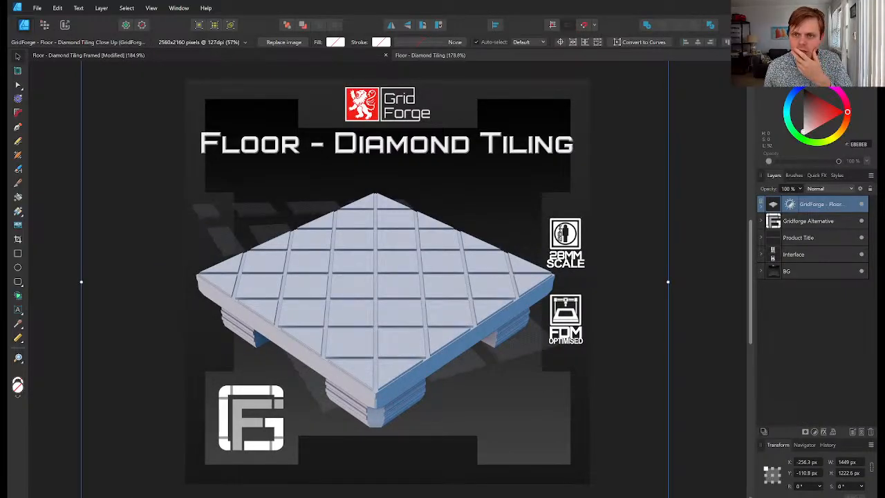
{"action": "left_click", "coordinate": [748, 56]}
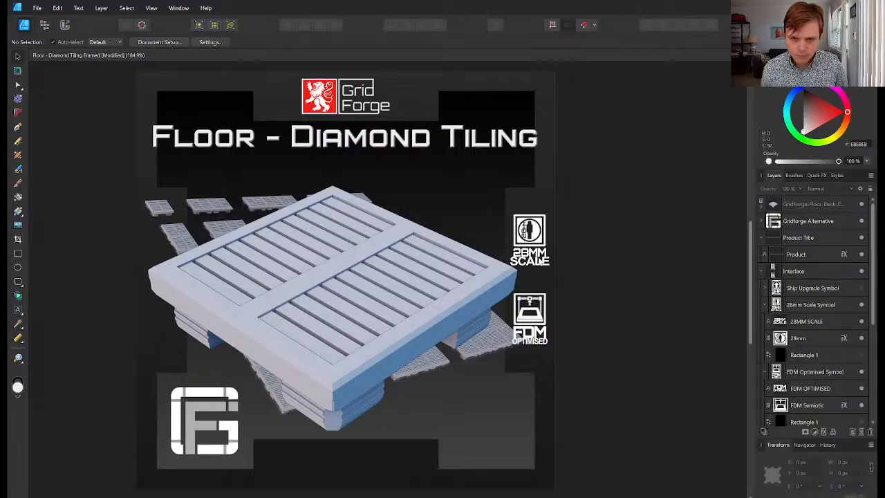
Inspect the product title and the 28MM SCALE label to compare their text settings
{"action": "left_click", "coordinate": [540, 261]}
{"action": "left_click", "coordinate": [662, 222]}
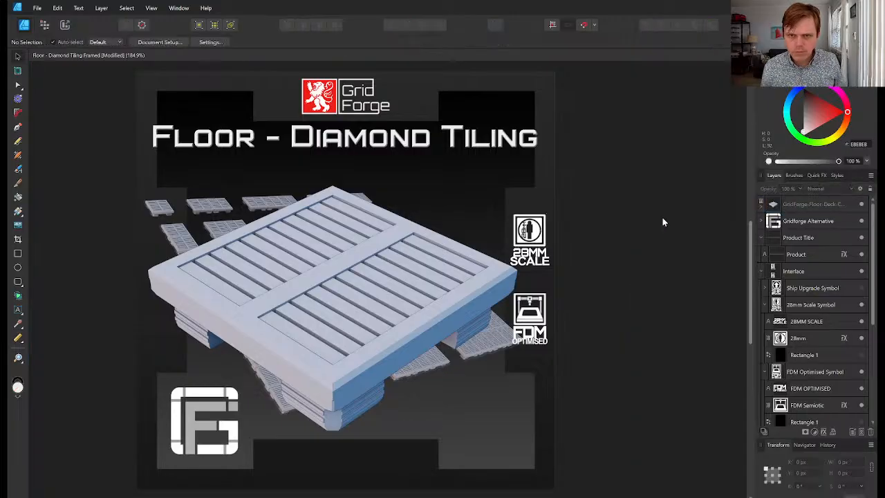
{"action": "left_click", "coordinate": [220, 144]}
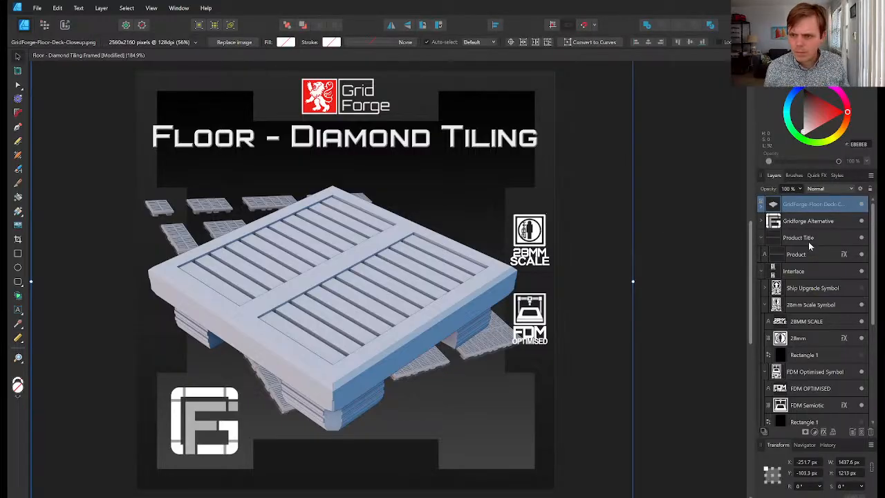
{"action": "left_click", "coordinate": [784, 252]}
{"action": "left_click", "coordinate": [789, 337]}
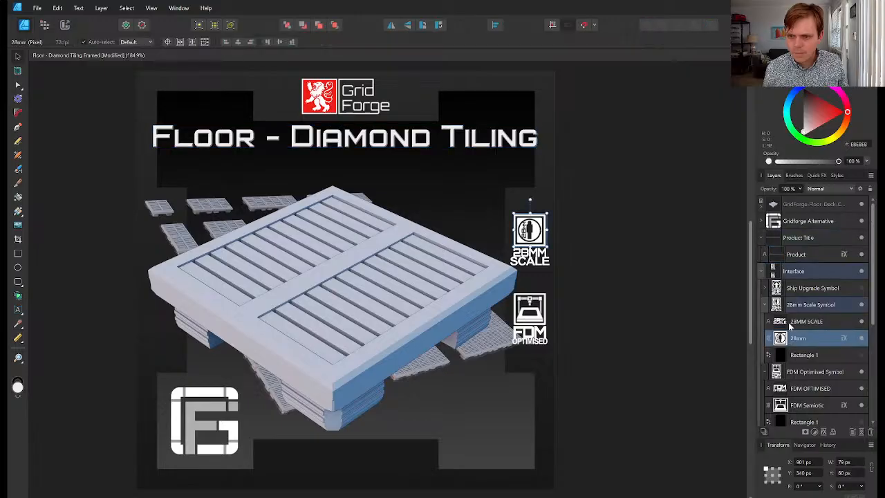
{"action": "left_click", "coordinate": [789, 324]}
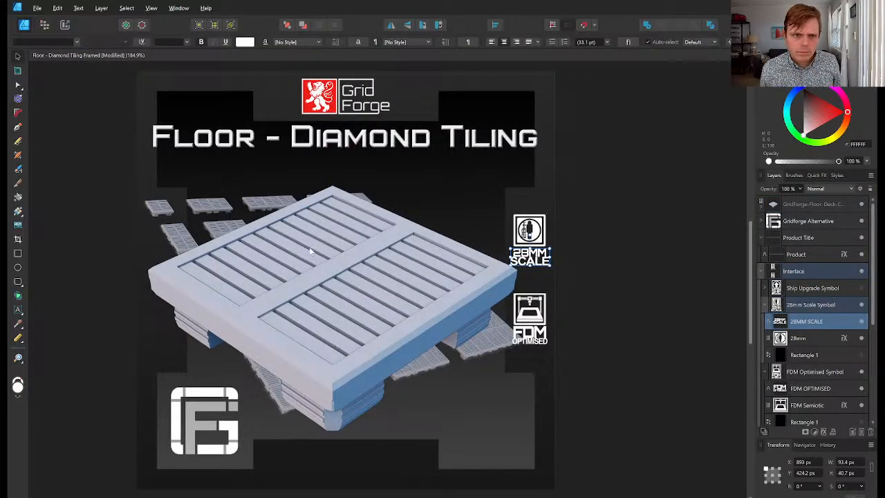
Delete the old diamond tiling background picture from the BG group
{"action": "scroll", "coordinate": [834, 373], "scroll_direction": "down", "scroll_amount": 5}
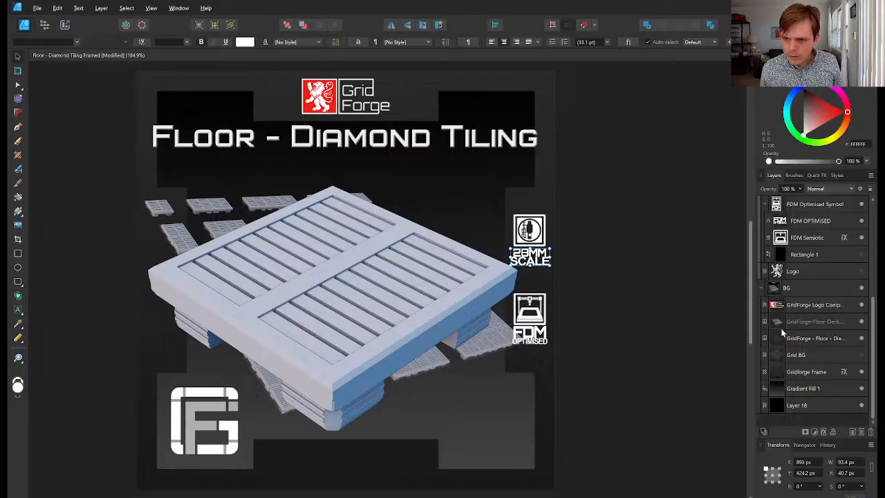
{"action": "left_click", "coordinate": [781, 321]}
{"action": "left_click", "coordinate": [808, 338]}
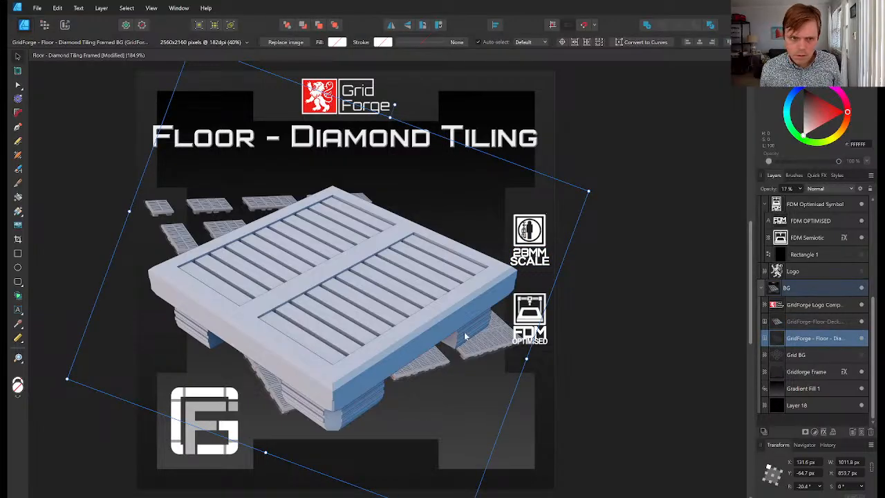
{"action": "left_click_drag", "start_coordinate": [464, 338], "coordinate": [503, 319]}
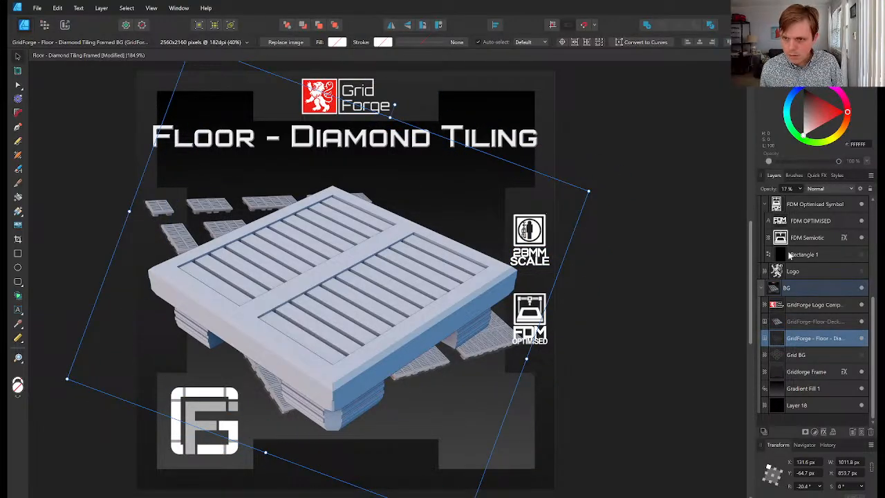
{"action": "key", "text": "Delete"}
Set the opacity of the deck layout picture in the BG group to 17% and clear the selection
{"action": "left_click", "coordinate": [777, 341]}
{"action": "left_click", "coordinate": [787, 190]}
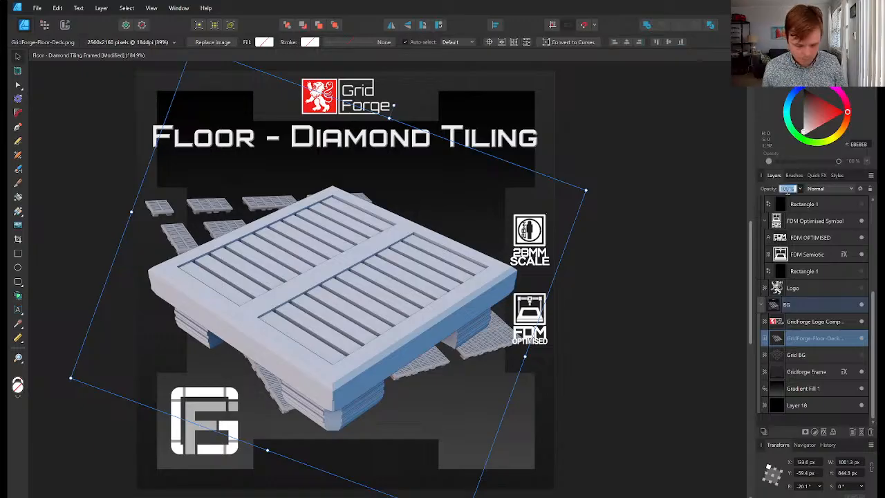
{"action": "type", "text": "17"}
{"action": "key", "text": "Return"}
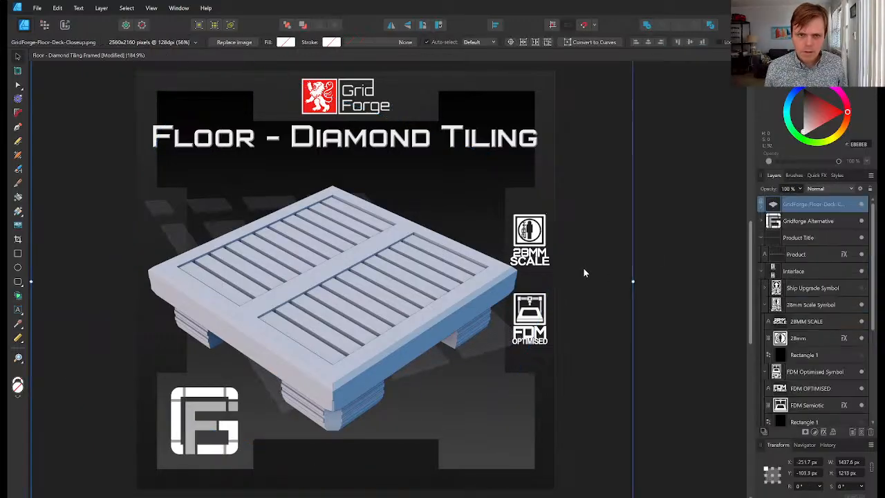
{"action": "left_click", "coordinate": [668, 267]}
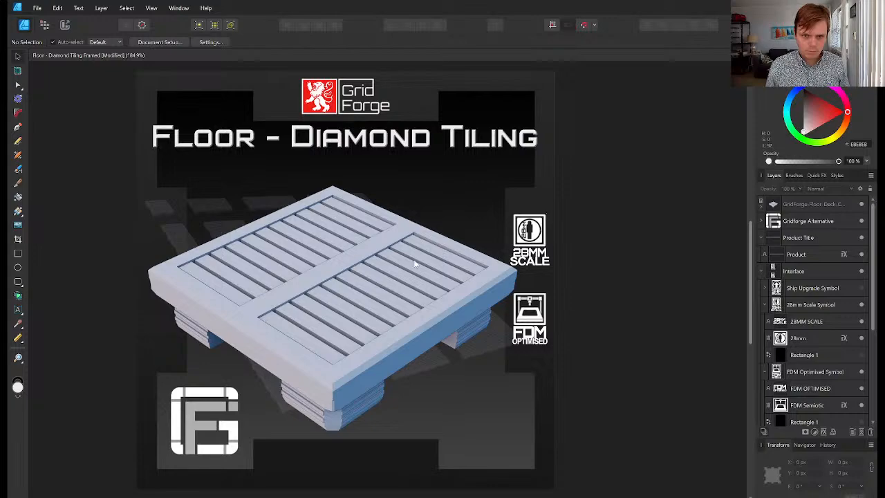
Save the product image document under the name Floor - Deck
{"action": "left_click", "coordinate": [470, 139]}
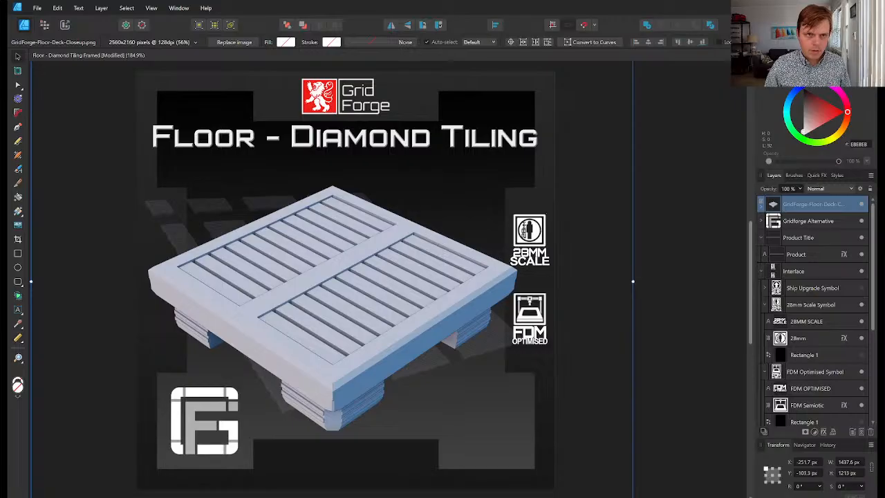
{"action": "key", "text": "Return"}
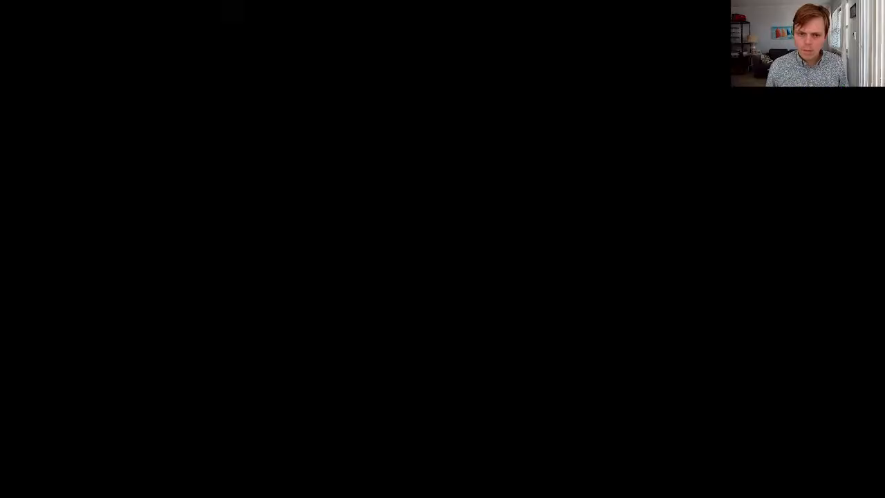
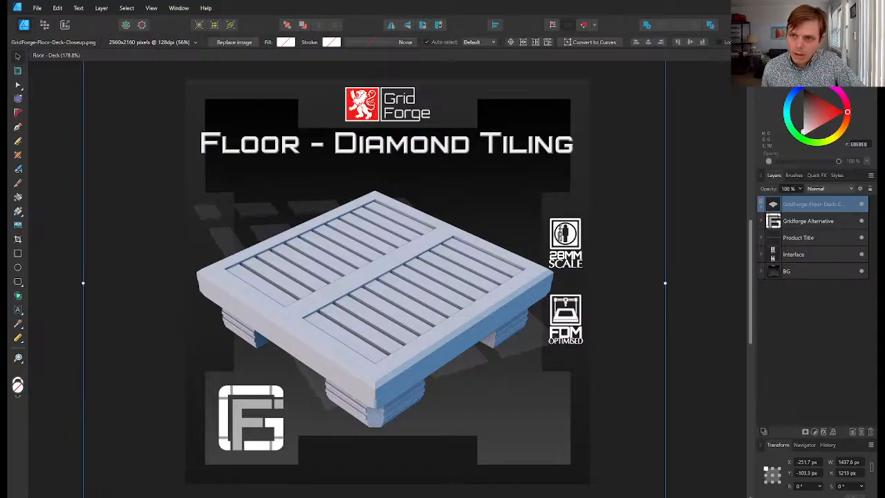
{"action": "left_click", "coordinate": [747, 56]}
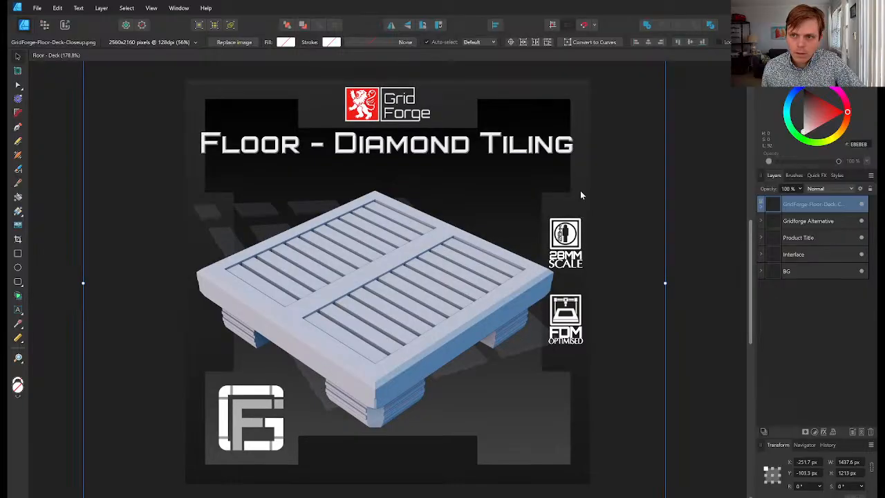
Change the product title text to "Floor - Deck", clear the selection and save the document
{"action": "double_click", "coordinate": [528, 143]}
{"action": "key", "text": "ctrl+a"}
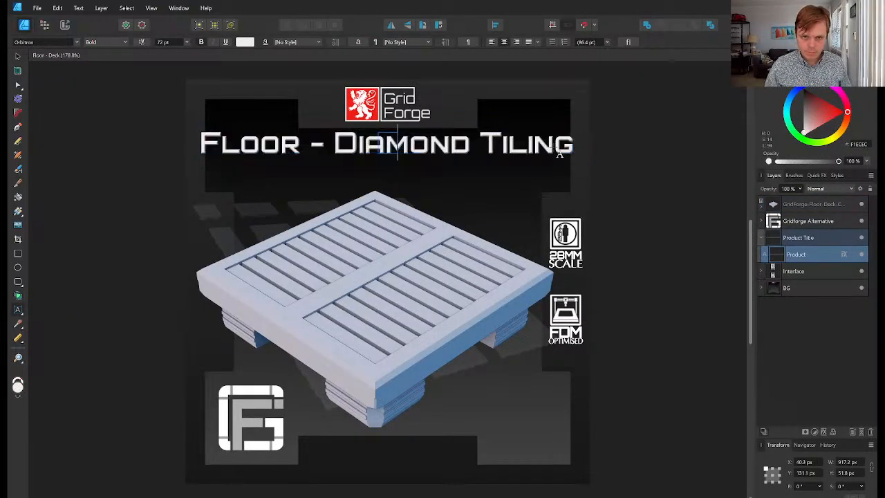
{"action": "type", "text": "FLoor - Deck"}
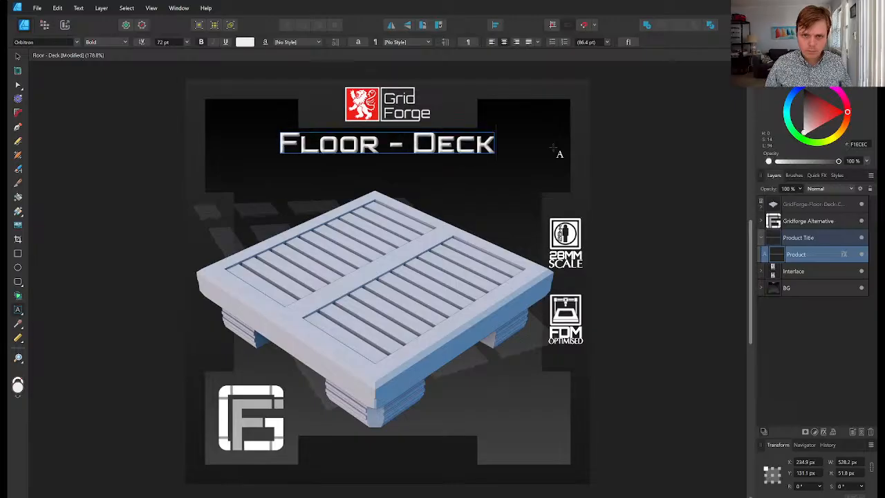
{"action": "key", "text": "Escape"}
{"action": "key", "text": "Escape"}
{"action": "left_click", "coordinate": [617, 157]}
{"action": "left_click", "coordinate": [695, 209]}
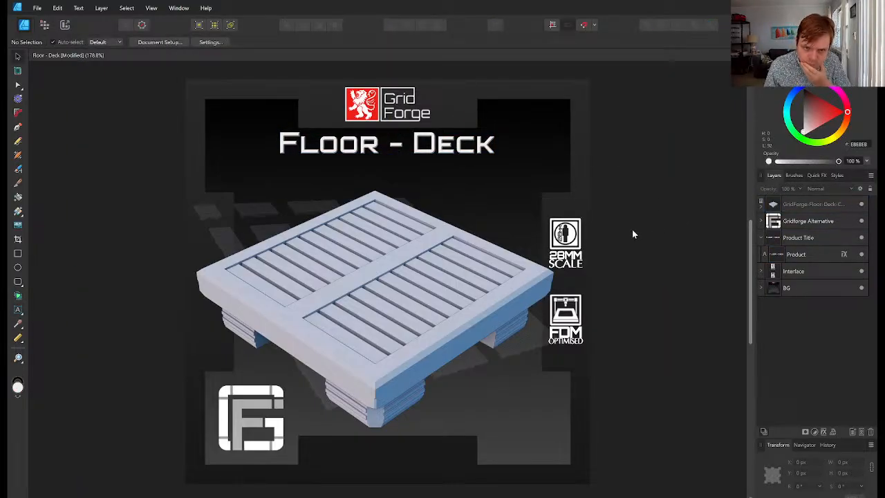
{"action": "key", "text": "ctrl+s"}
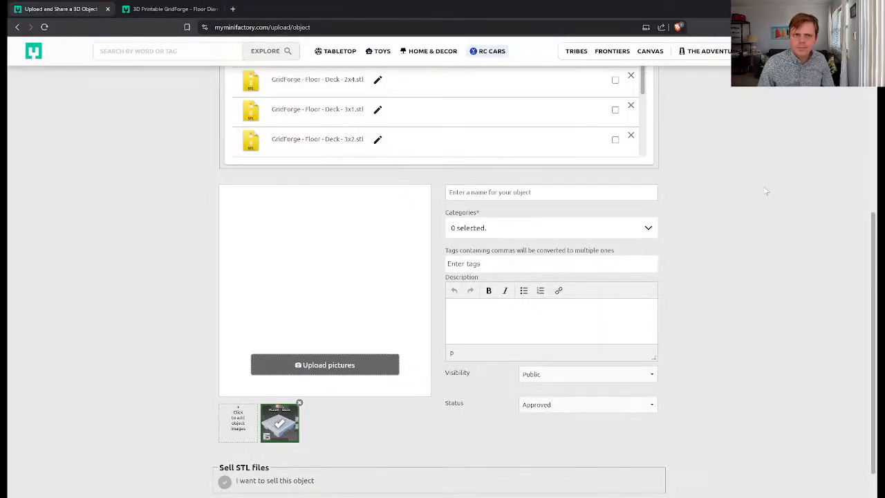
Open the edit page of the GridForge - Floor Diamond Tiling Framed object on MyMiniFactory and copy its design title
{"action": "scroll", "coordinate": [739, 241], "scroll_direction": "up", "scroll_amount": 1}
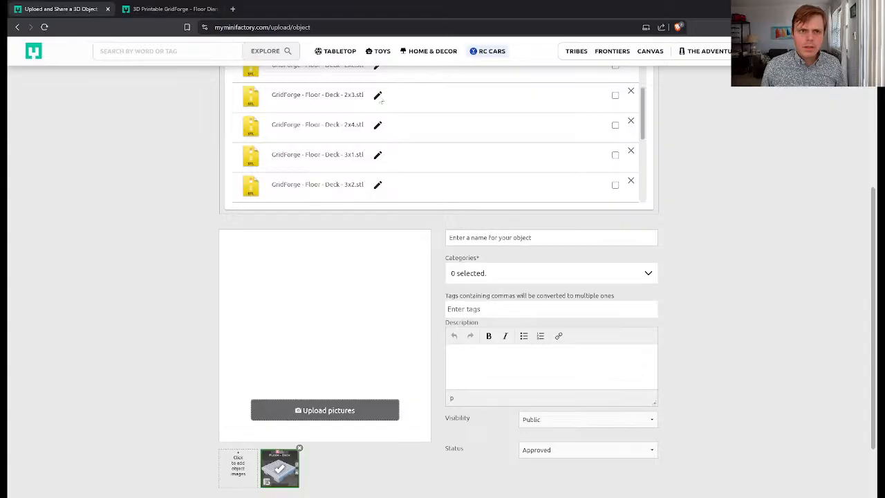
{"action": "left_click", "coordinate": [210, 10]}
{"action": "left_click", "coordinate": [755, 91]}
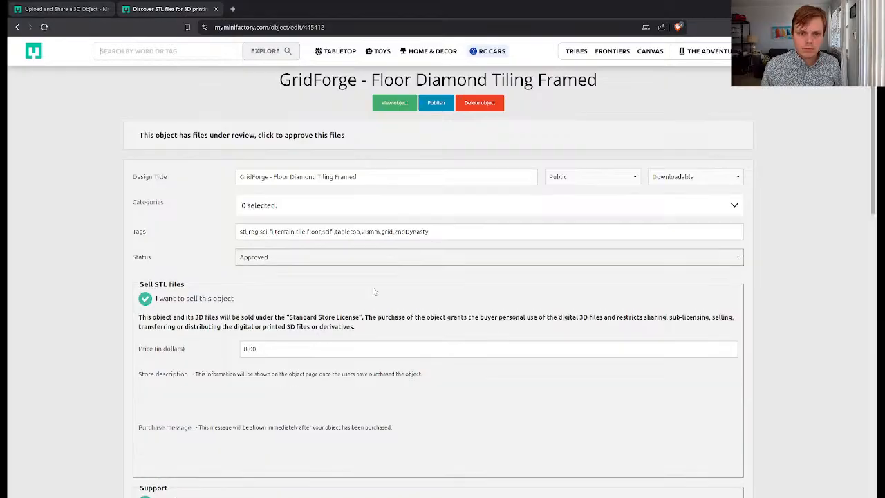
{"action": "left_click", "coordinate": [380, 173]}
{"action": "key", "text": "ctrl+a"}
{"action": "key", "text": "ctrl+c"}
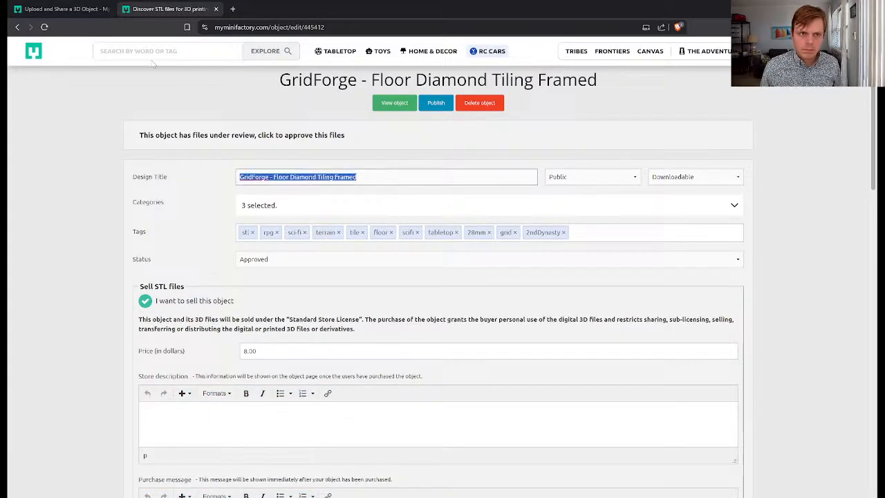
Paste the copied title as the new upload's object name and change it to "GridForge - Floor Deck"
{"action": "left_click", "coordinate": [63, 9]}
{"action": "scroll", "coordinate": [428, 277], "scroll_direction": "up", "scroll_amount": 4}
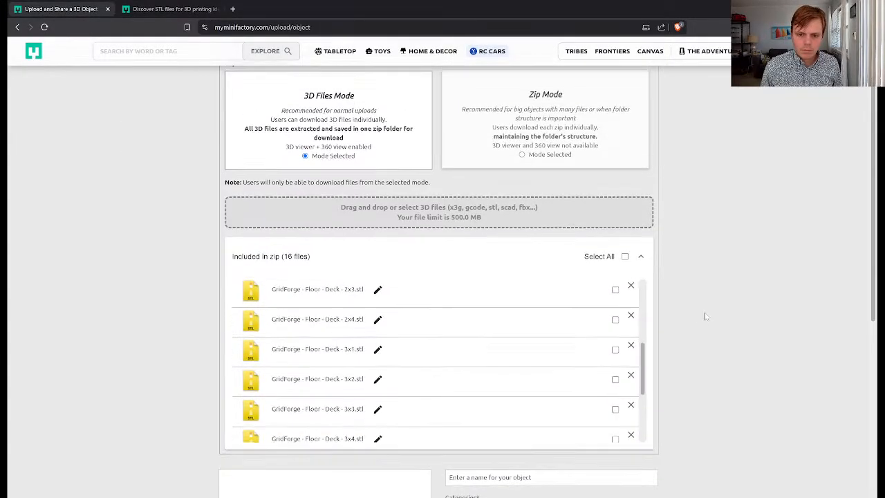
{"action": "scroll", "coordinate": [669, 338], "scroll_direction": "down", "scroll_amount": 4}
{"action": "scroll", "coordinate": [669, 339], "scroll_direction": "down", "scroll_amount": 3}
{"action": "left_click", "coordinate": [527, 147]}
{"action": "key", "text": "ctrl+v"}
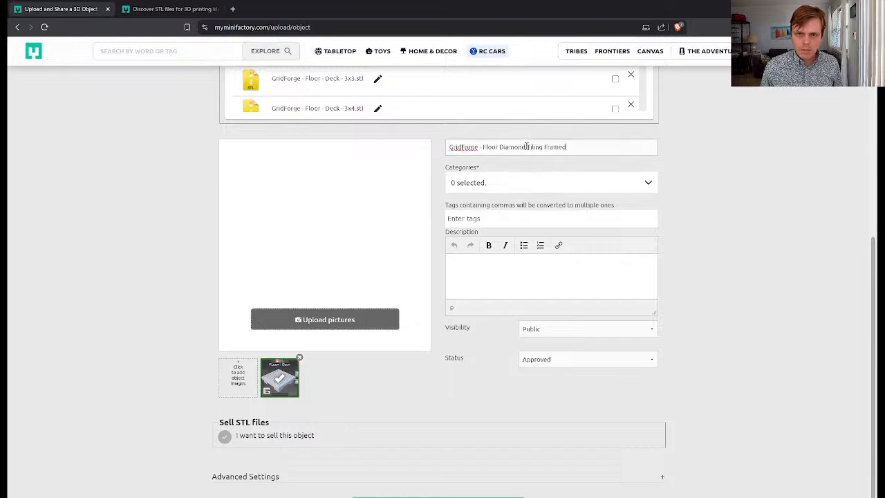
{"action": "left_click_drag", "start_coordinate": [499, 148], "coordinate": [589, 152]}
{"action": "type", "text": "Deck"}
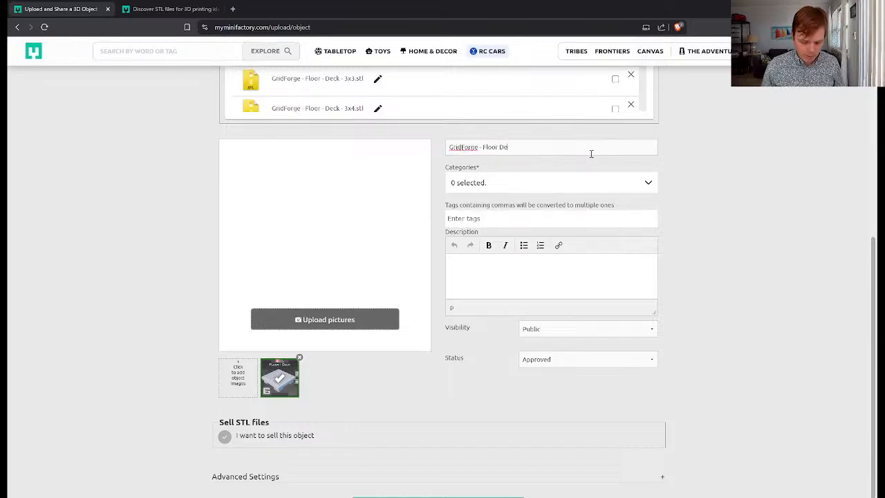
Assign the categories Tabletop, Terrain and Sci-Fi terrain to the new object, using the Floor Diamond Tiling Framed listing as reference
{"action": "left_click", "coordinate": [162, 10]}
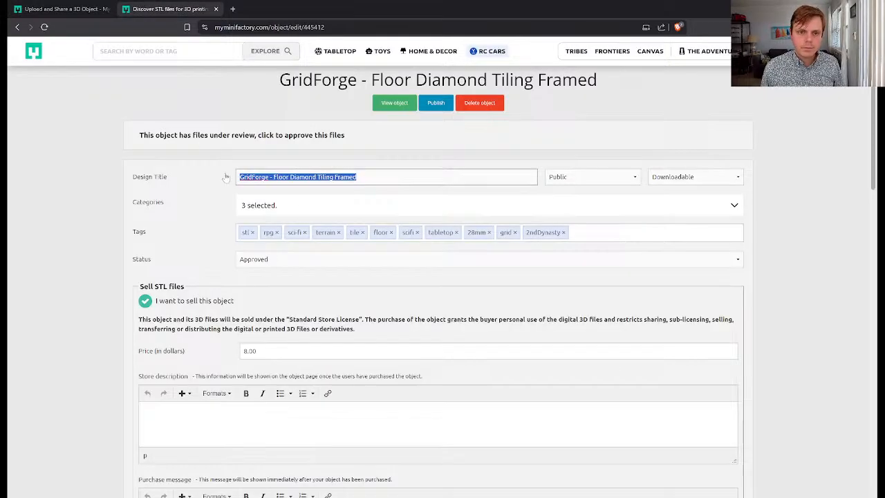
{"action": "left_click", "coordinate": [306, 205]}
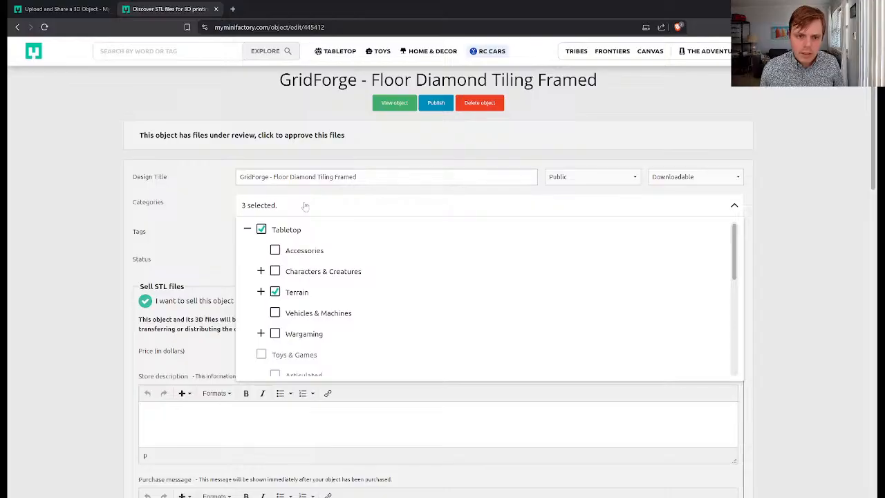
{"action": "left_click", "coordinate": [260, 291]}
{"action": "left_click", "coordinate": [261, 292]}
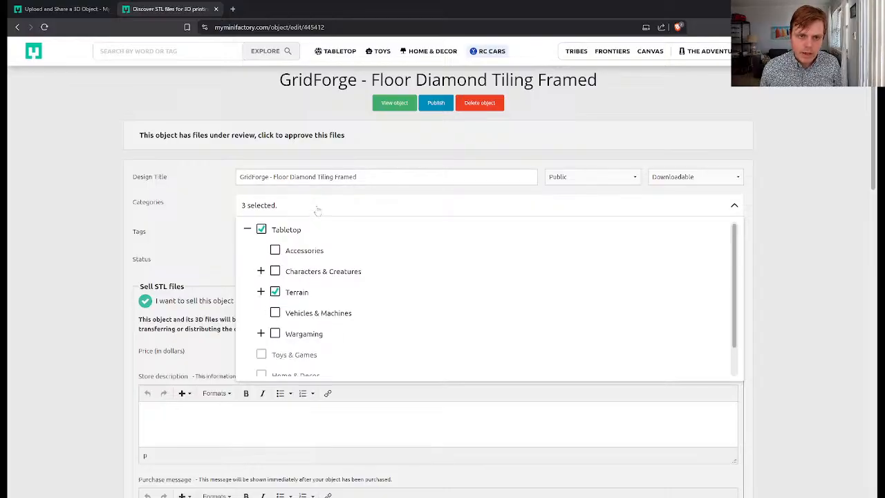
{"action": "left_click", "coordinate": [61, 9]}
{"action": "left_click", "coordinate": [509, 185]}
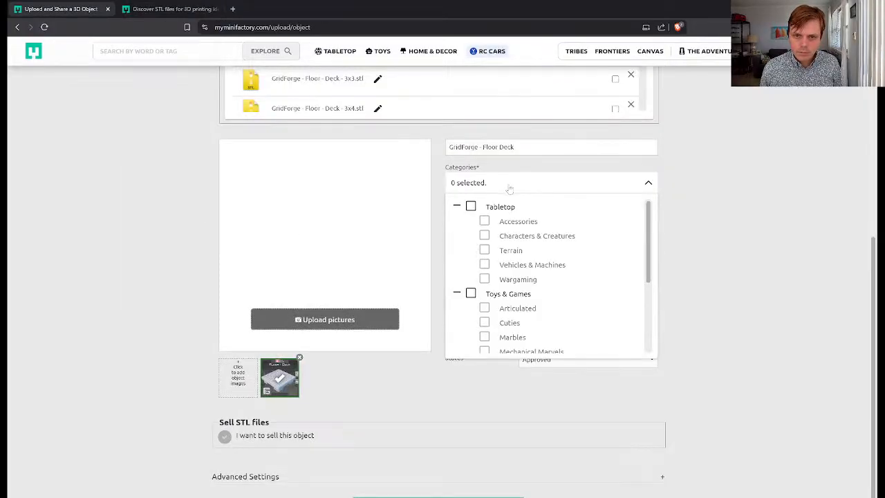
{"action": "left_click", "coordinate": [470, 206]}
{"action": "left_click", "coordinate": [484, 250]}
{"action": "left_click", "coordinate": [470, 250]}
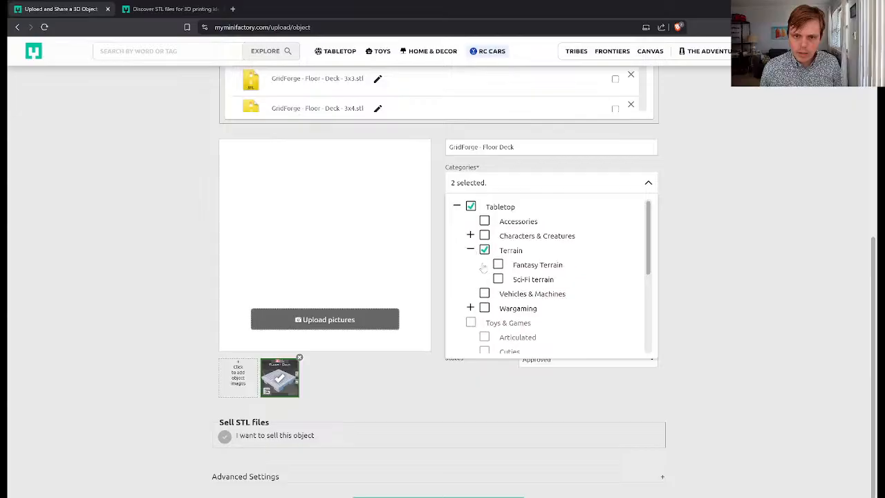
{"action": "left_click", "coordinate": [498, 279]}
{"action": "left_click", "coordinate": [172, 8]}
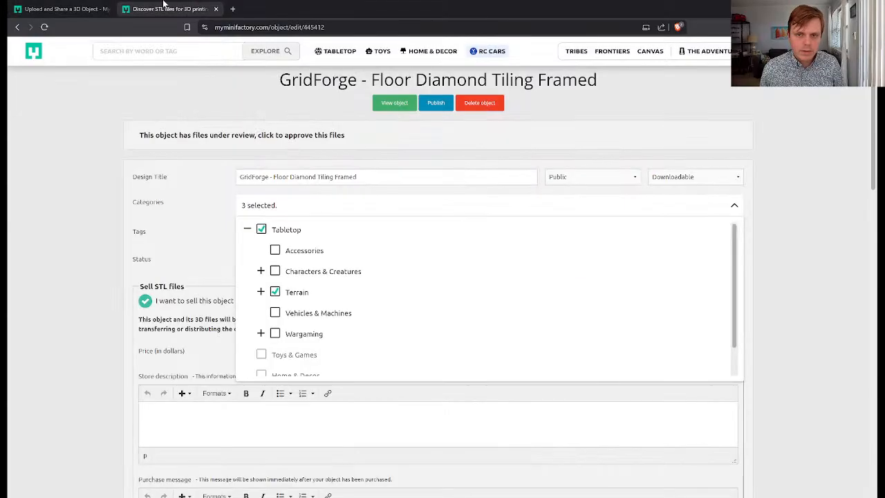
{"action": "left_click", "coordinate": [48, 207]}
{"action": "left_click", "coordinate": [61, 8]}
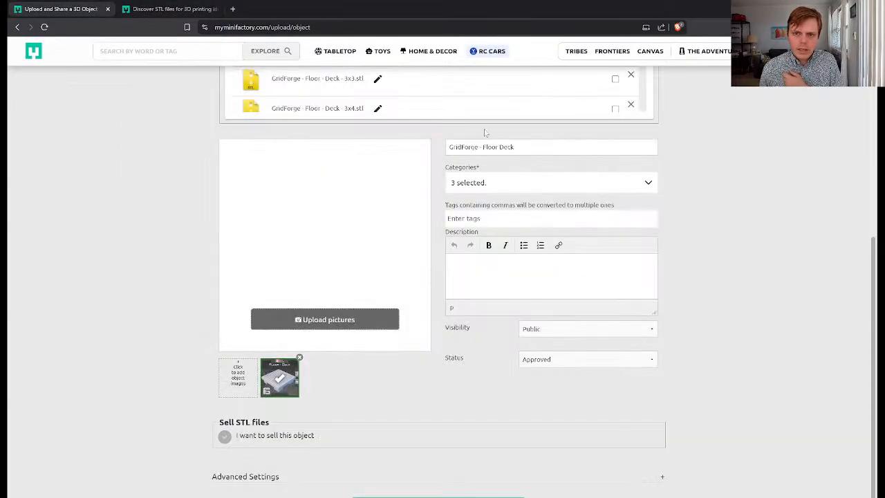
Check the tags of the Floor Diamond Tiling Framed listing and add the tag "stl" to the new object
{"action": "scroll", "coordinate": [700, 218], "scroll_direction": "up", "scroll_amount": 5}
{"action": "scroll", "coordinate": [700, 218], "scroll_direction": "down", "scroll_amount": 5}
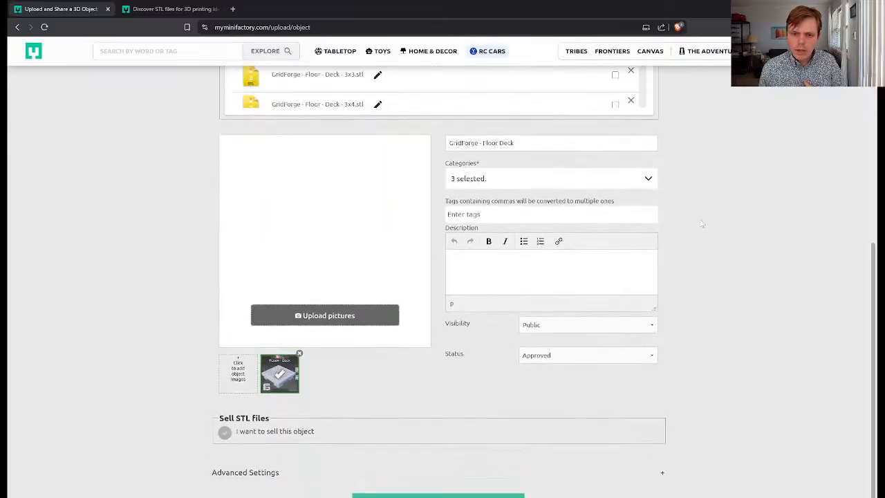
{"action": "left_click", "coordinate": [173, 8]}
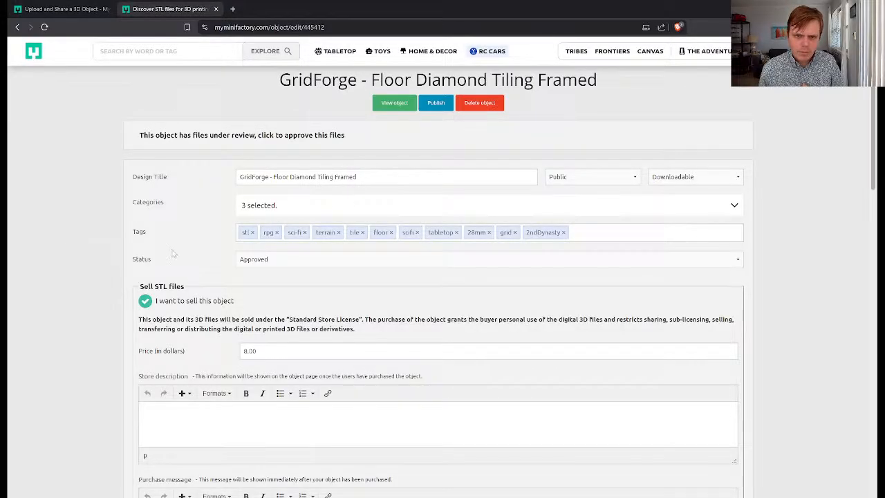
{"action": "left_click", "coordinate": [641, 236]}
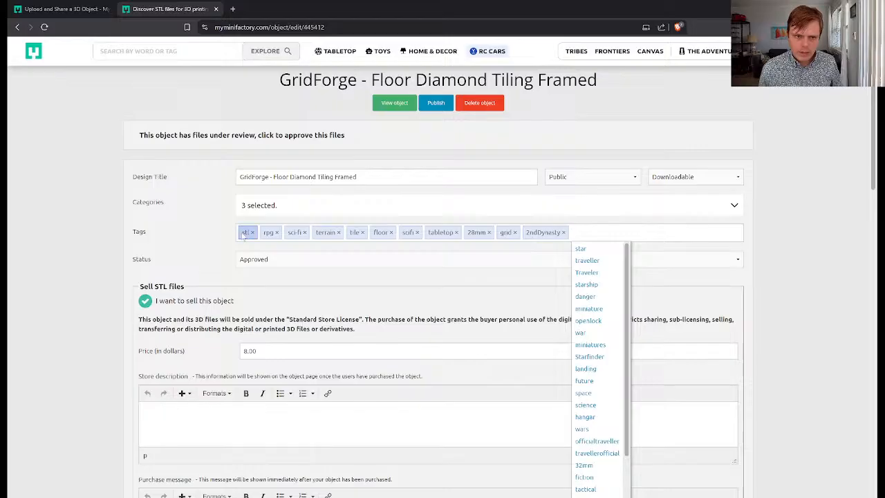
{"action": "left_click", "coordinate": [710, 284]}
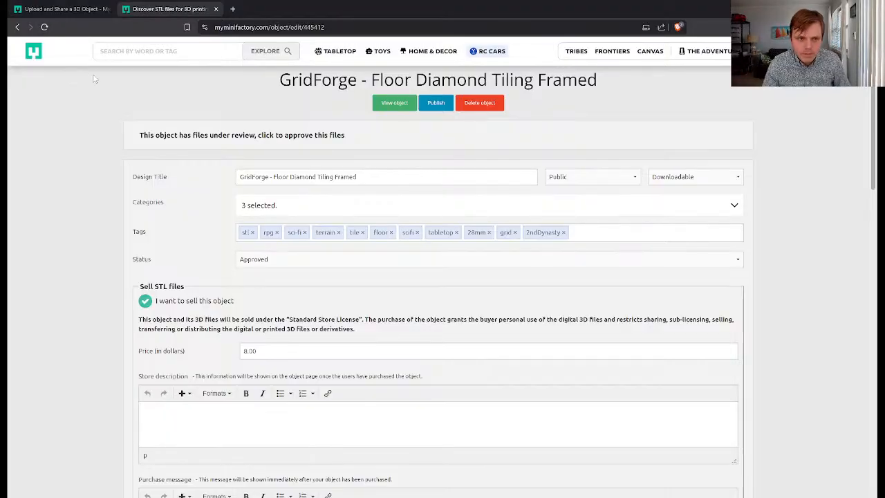
{"action": "left_click", "coordinate": [51, 10]}
{"action": "scroll", "coordinate": [469, 368], "scroll_direction": "up", "scroll_amount": 3}
{"action": "left_click", "coordinate": [474, 408]}
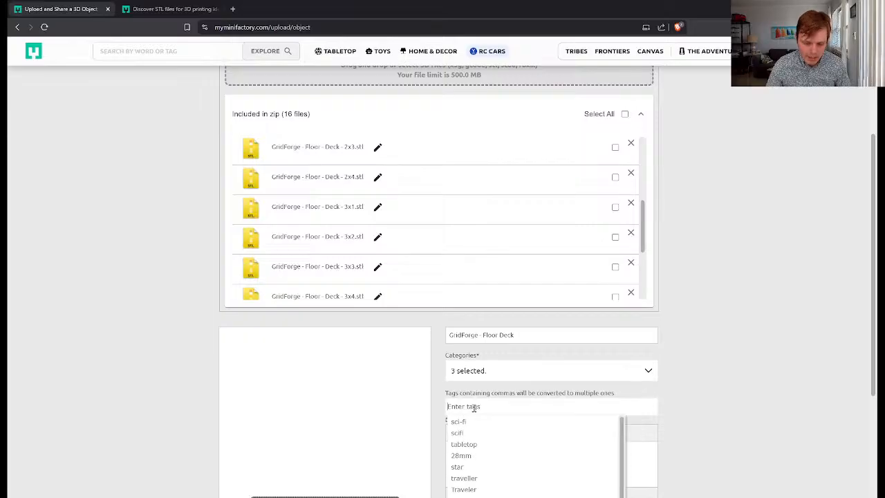
{"action": "type", "text": "stl"}
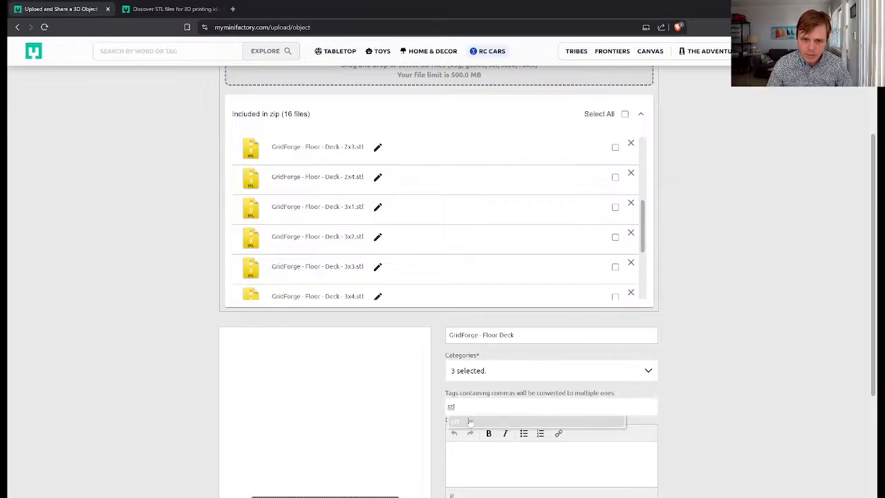
{"action": "key", "text": "Return"}
Consult the reference listing's tags again and add the tag "rpg" to the new object
{"action": "left_click", "coordinate": [173, 9]}
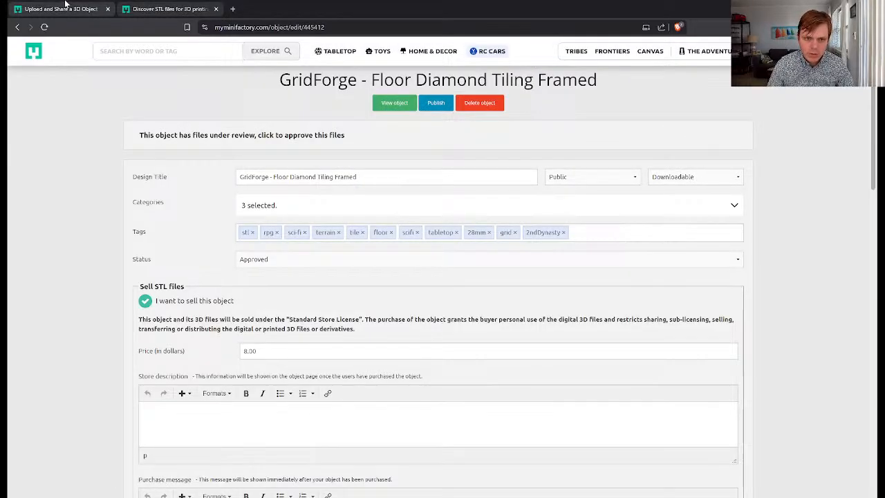
{"action": "left_click", "coordinate": [62, 9]}
{"action": "type", "text": "rpg"}
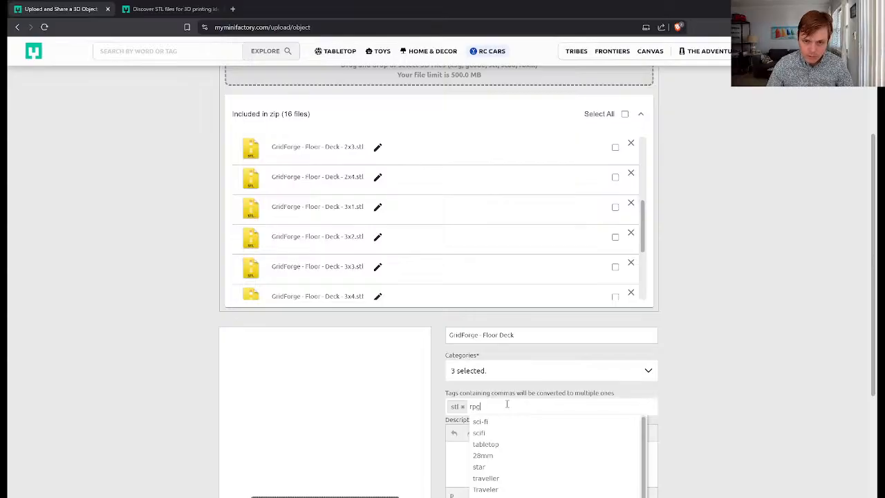
{"action": "key", "text": "Return"}
Try to select the remaining tags in the Floor Diamond Tiling Framed listing, and close that page
{"action": "left_click", "coordinate": [173, 9]}
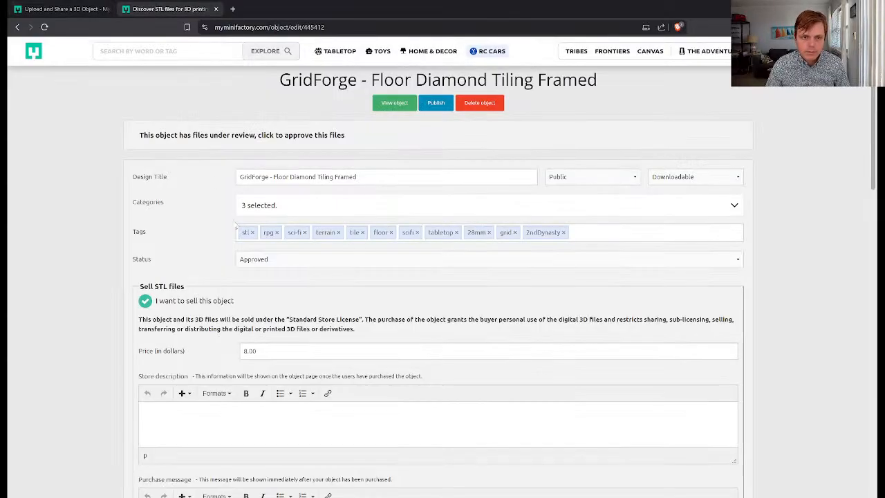
{"action": "left_click_drag", "start_coordinate": [291, 232], "coordinate": [600, 237]}
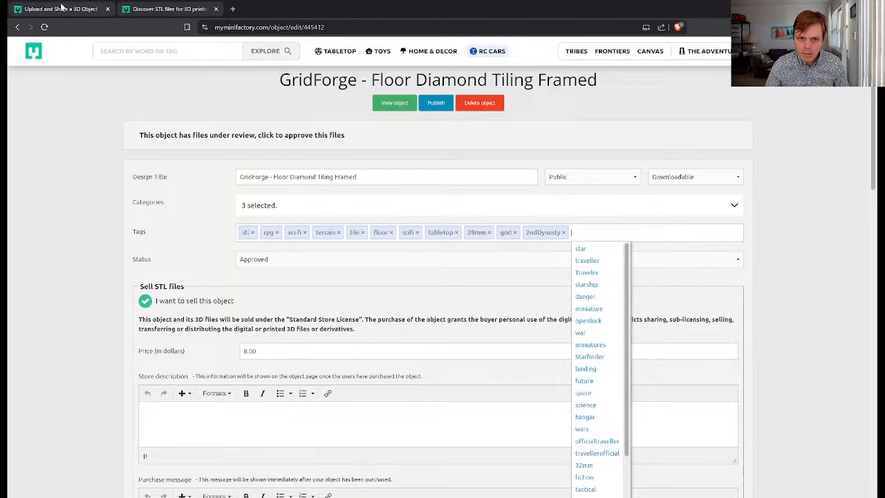
{"action": "key", "text": "ctrl+w"}
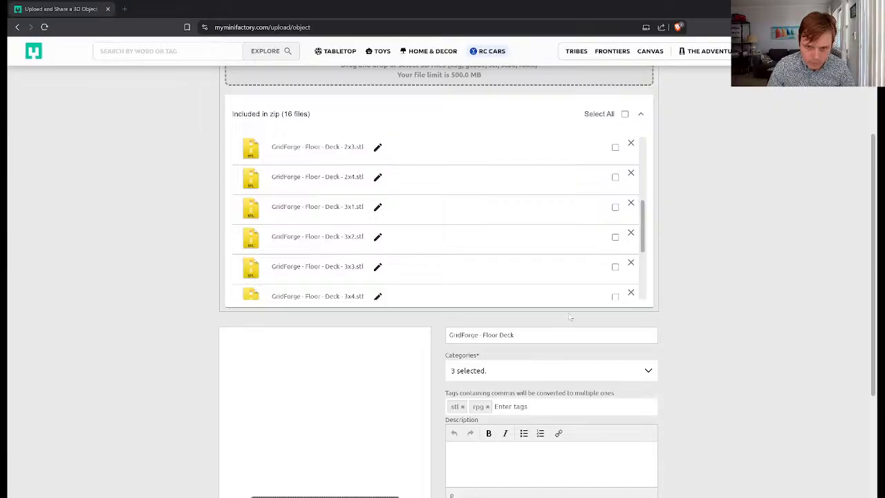
Add the tag "sci-fi" to the GridForge - Floor Deck upload
{"action": "scroll", "coordinate": [515, 374], "scroll_direction": "down", "scroll_amount": 2}
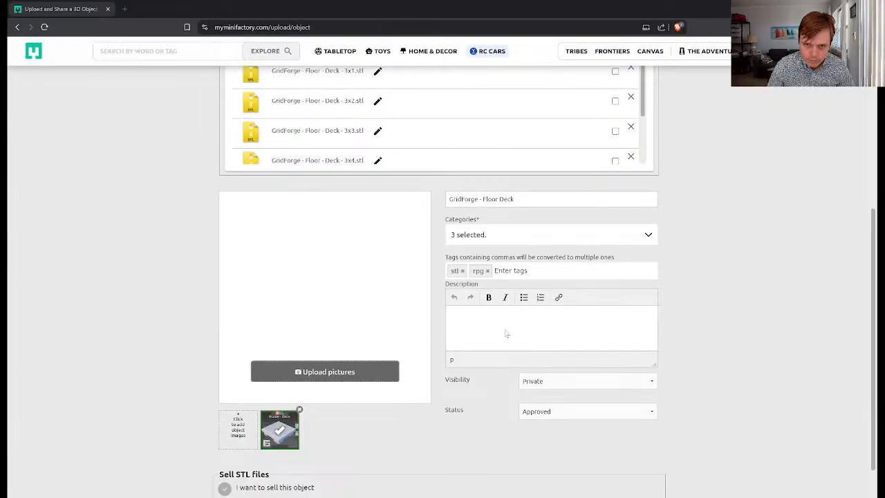
{"action": "left_click", "coordinate": [548, 271]}
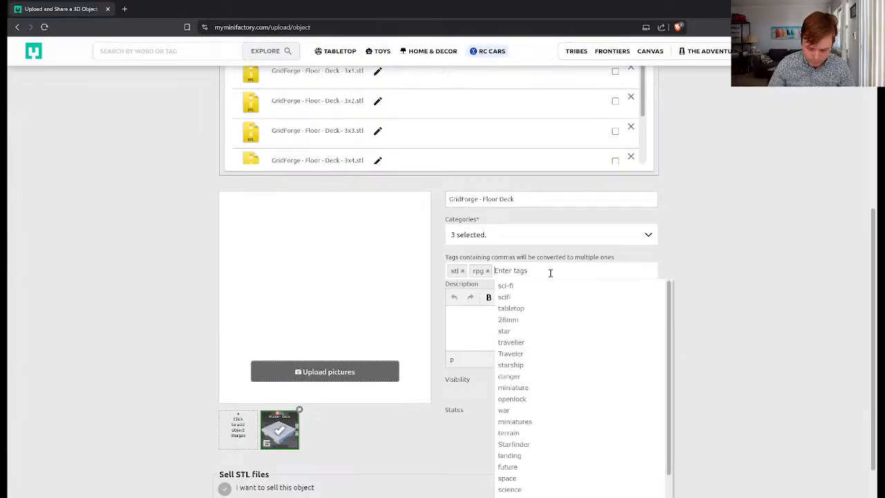
{"action": "type", "text": "sci-fi"}
{"action": "key", "text": "Return"}
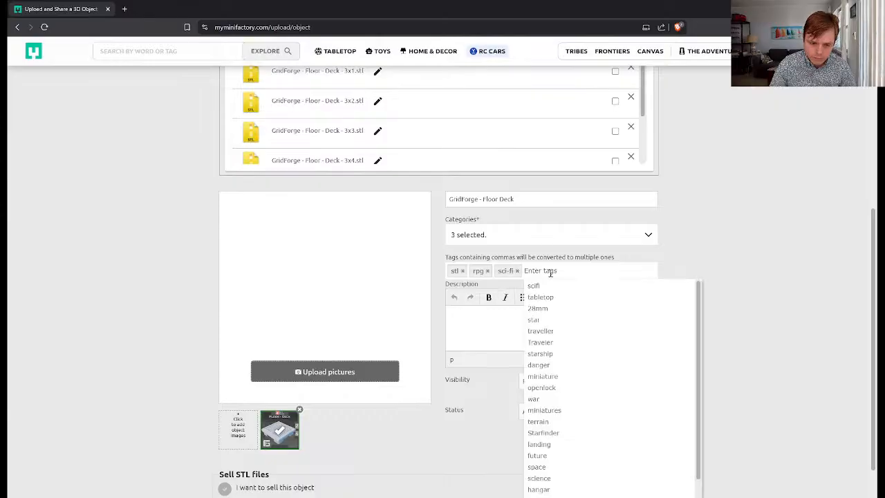
Add the tags "terrain", "tile" and "floor" to the GridForge - Floor Deck upload
{"action": "type", "text": "terrain"}
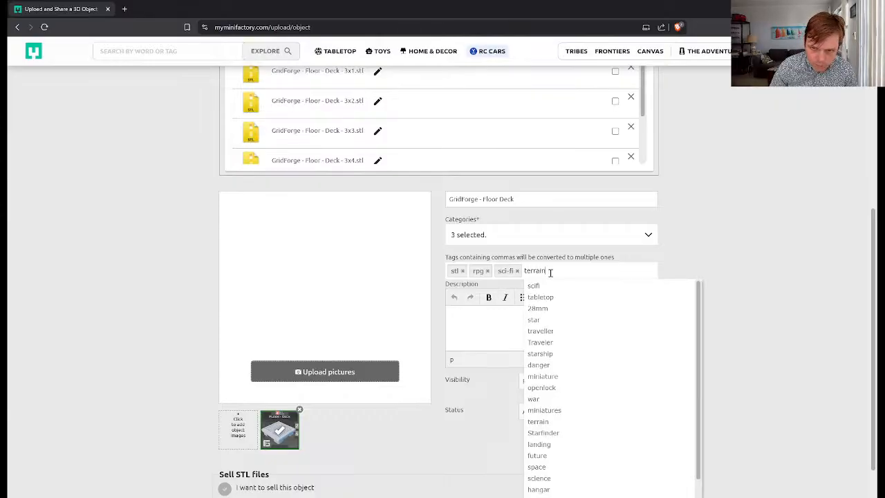
{"action": "key", "text": "Return"}
{"action": "type", "text": "tile"}
{"action": "key", "text": "Return"}
{"action": "type", "text": "floor"}
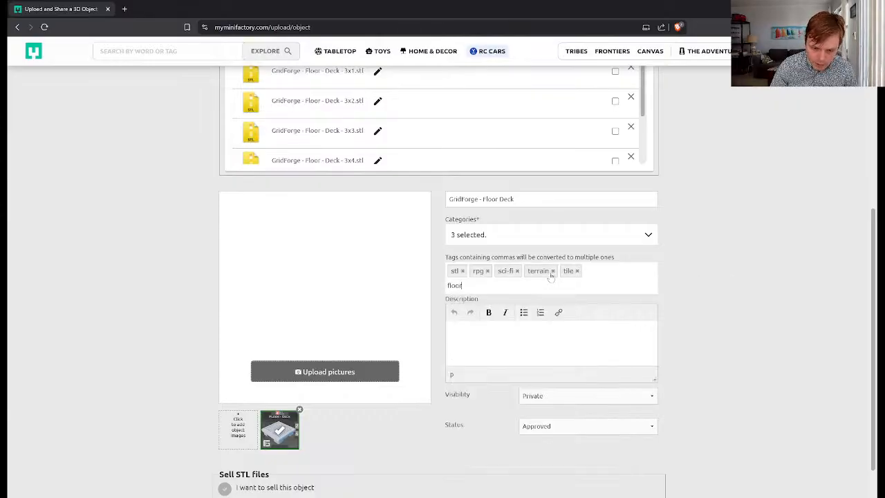
{"action": "key", "text": "Return"}
Add the tags "scifi", "tabletop" and "28mm" to the Floor Deck upload
{"action": "type", "text": "scifi"}
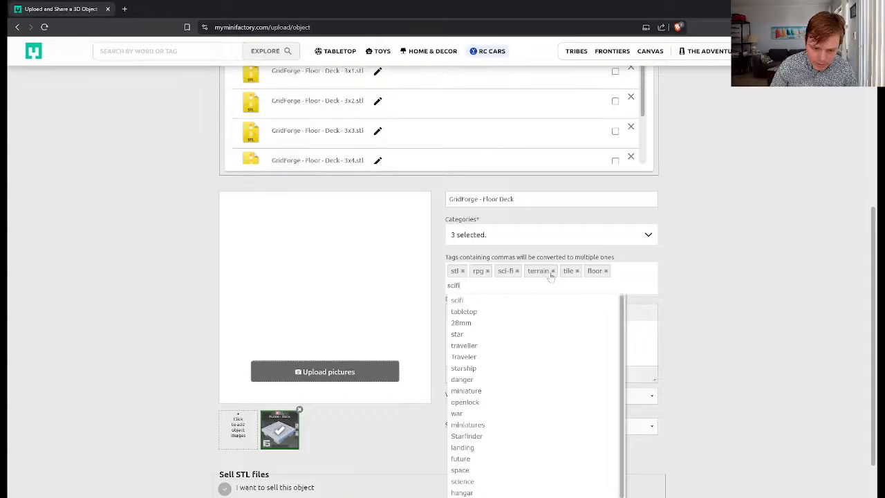
{"action": "key", "text": "Return"}
{"action": "type", "text": "tabletop"}
{"action": "key", "text": "Return"}
{"action": "type", "text": "28"}
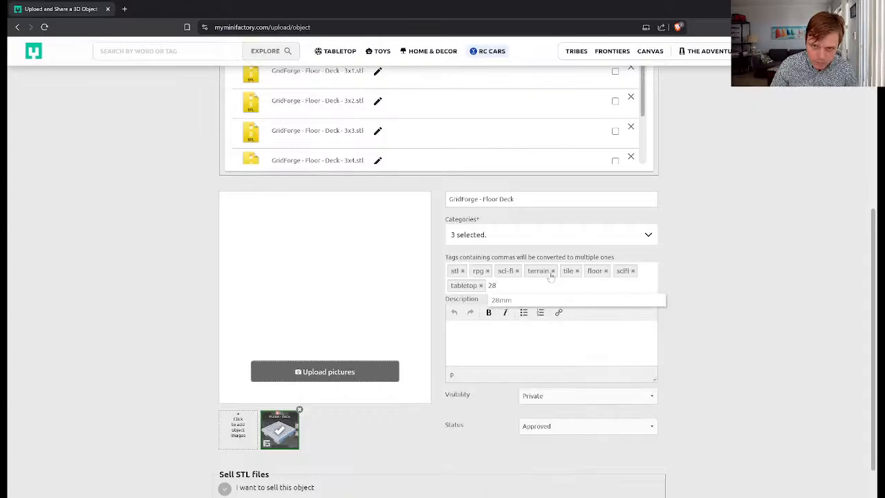
{"action": "type", "text": "mm"}
{"action": "key", "text": "Return"}
Add the tags "grid" and "2ndDynasty" to complete the Floor Deck upload's tag list
{"action": "type", "text": "grid"}
{"action": "key", "text": "Return"}
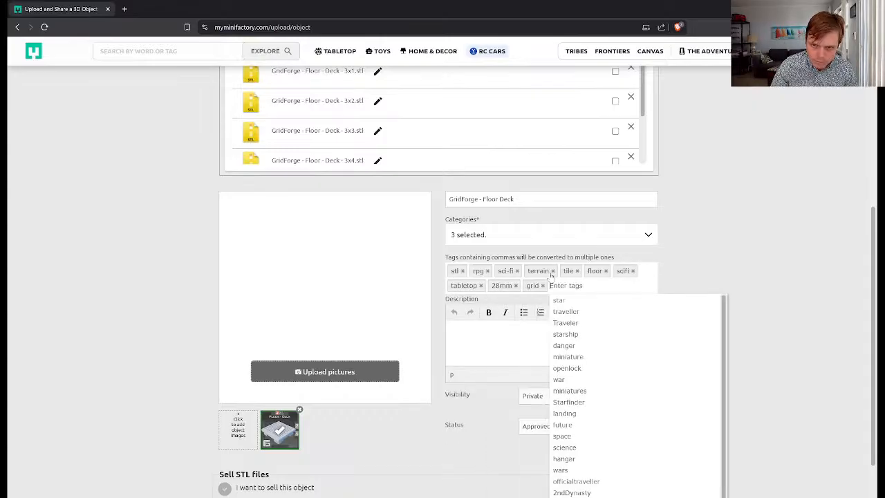
{"action": "type", "text": "2nd"}
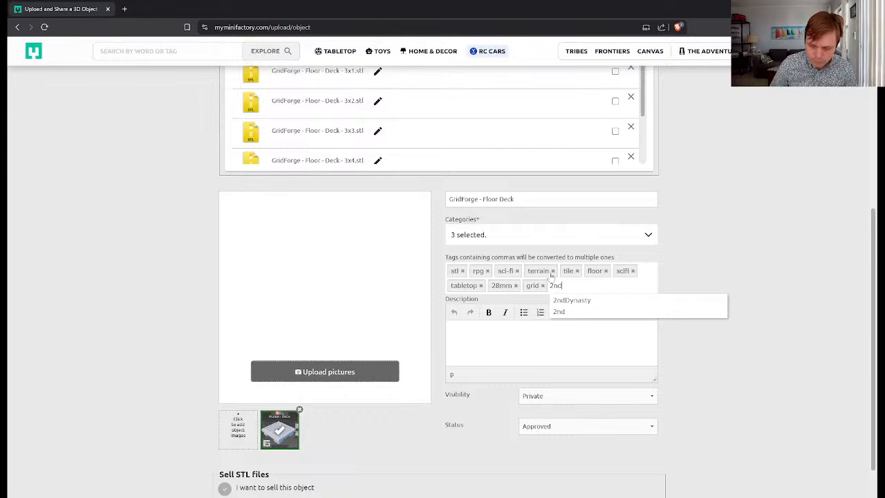
{"action": "type", "text": "Dynasty"}
{"action": "key", "text": "Return"}
{"action": "left_click", "coordinate": [722, 294]}
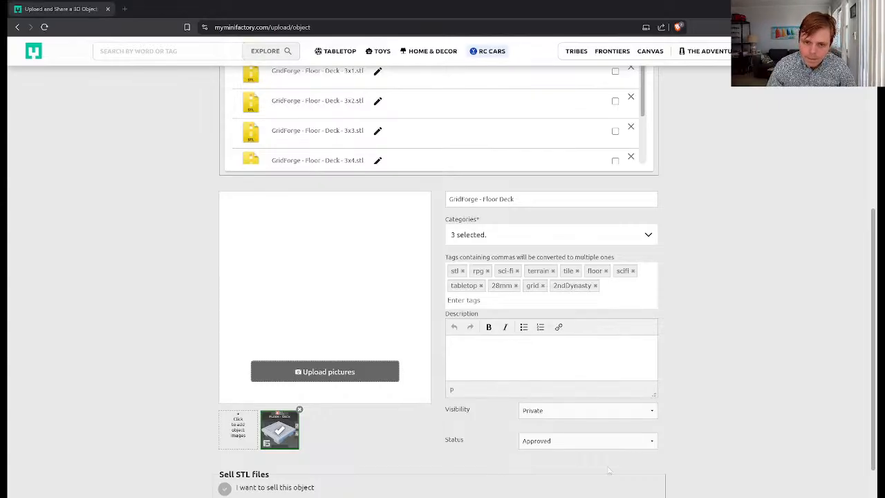
Put the object's STL files up for sale at a price of 8.00 dollars
{"action": "scroll", "coordinate": [282, 448], "scroll_direction": "down", "scroll_amount": 2}
{"action": "left_click", "coordinate": [225, 397]}
{"action": "scroll", "coordinate": [219, 401], "scroll_direction": "down", "scroll_amount": 2}
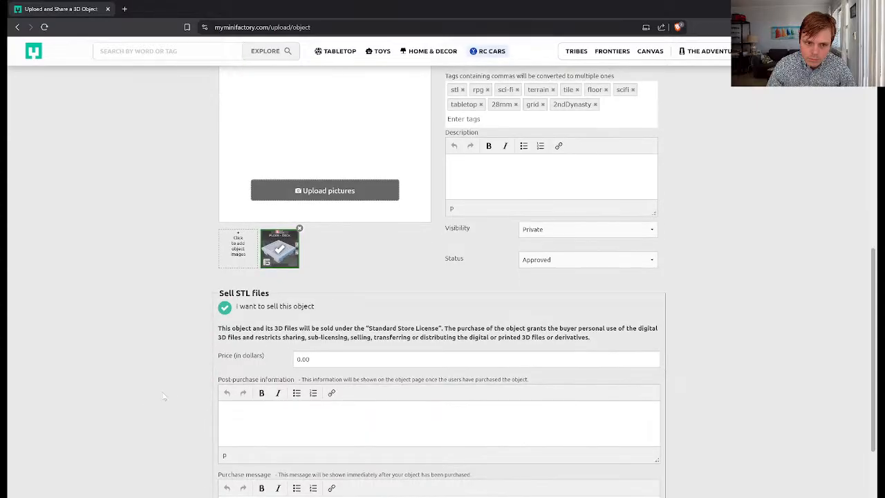
{"action": "scroll", "coordinate": [335, 357], "scroll_direction": "down", "scroll_amount": 3}
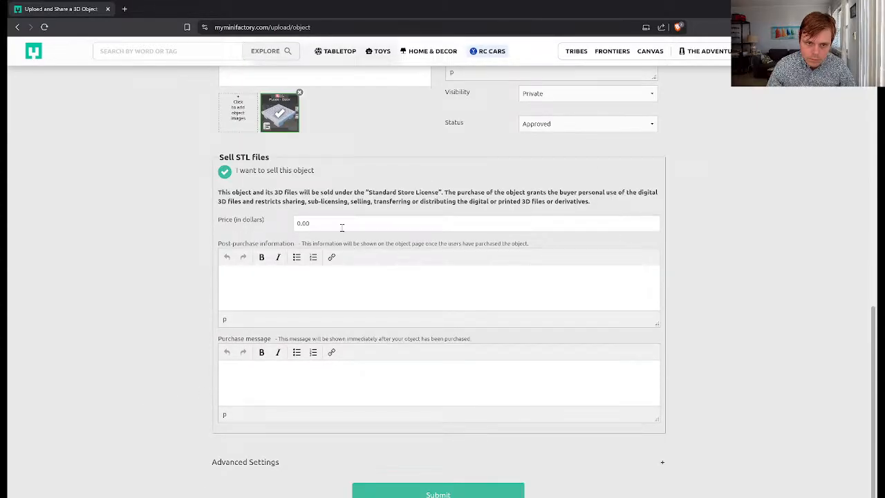
{"action": "left_click_drag", "start_coordinate": [342, 227], "coordinate": [216, 220]}
{"action": "type", "text": "8"}
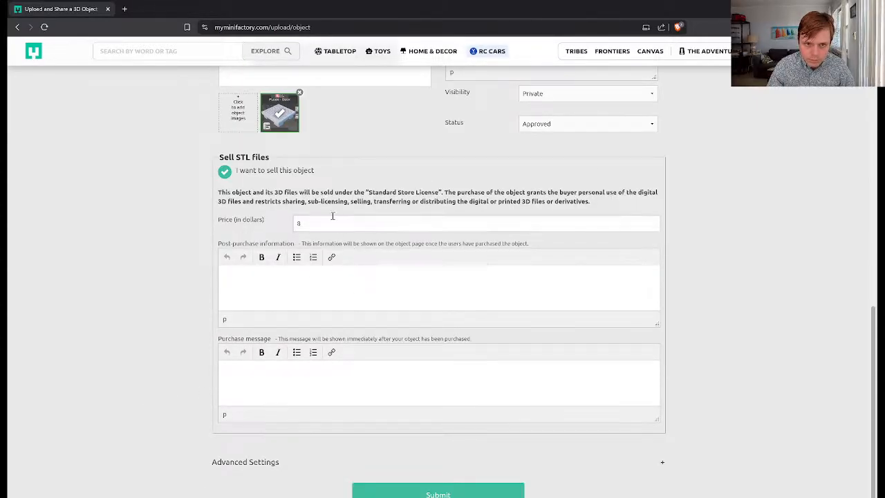
{"action": "type", "text": ".00"}
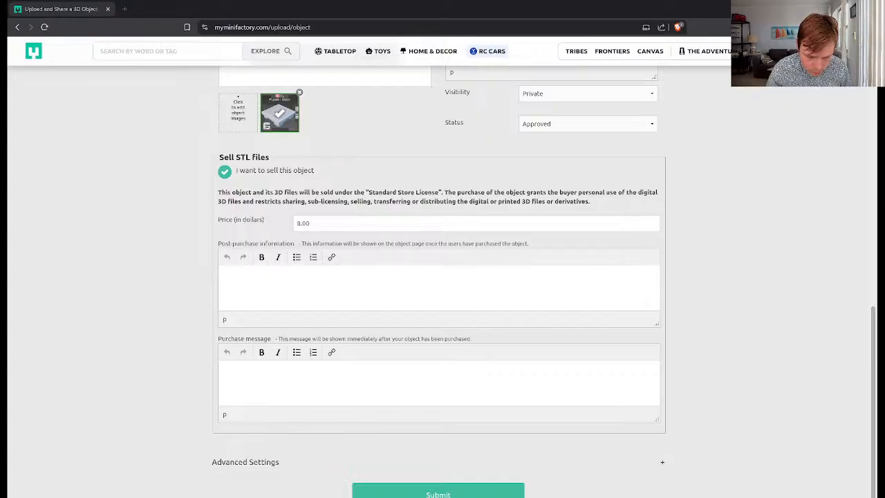
Paste the thank-you text with the licence terms, newsletter link and Discord link as the purchase message, and check it
{"action": "left_click", "coordinate": [332, 387]}
{"action": "key", "text": "ctrl+v"}
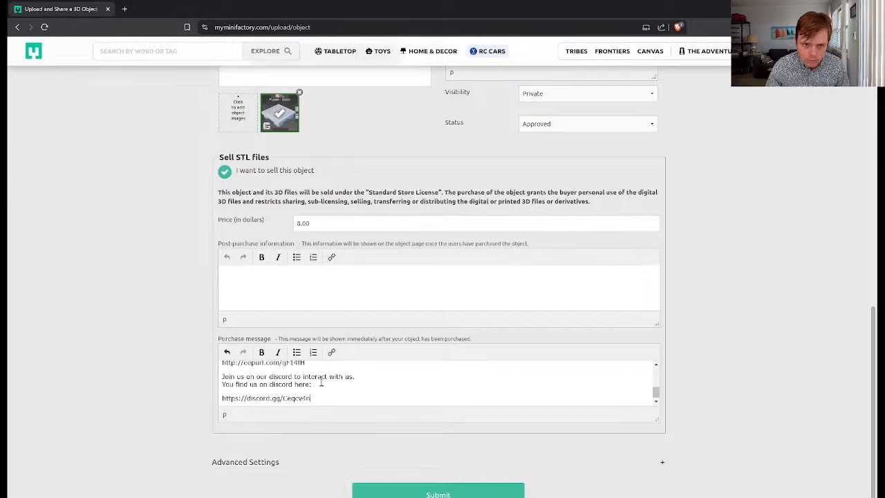
{"action": "scroll", "coordinate": [311, 384], "scroll_direction": "up", "scroll_amount": 5}
{"action": "scroll", "coordinate": [309, 385], "scroll_direction": "down", "scroll_amount": 2}
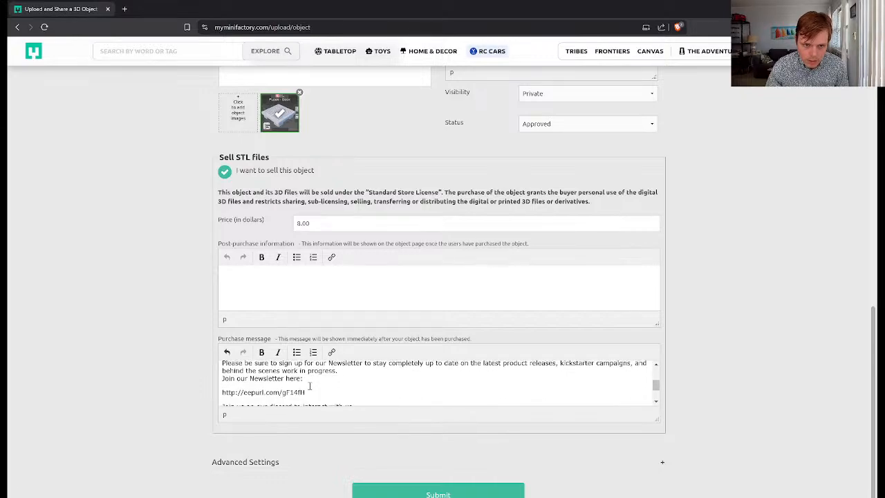
{"action": "scroll", "coordinate": [306, 385], "scroll_direction": "up", "scroll_amount": 2}
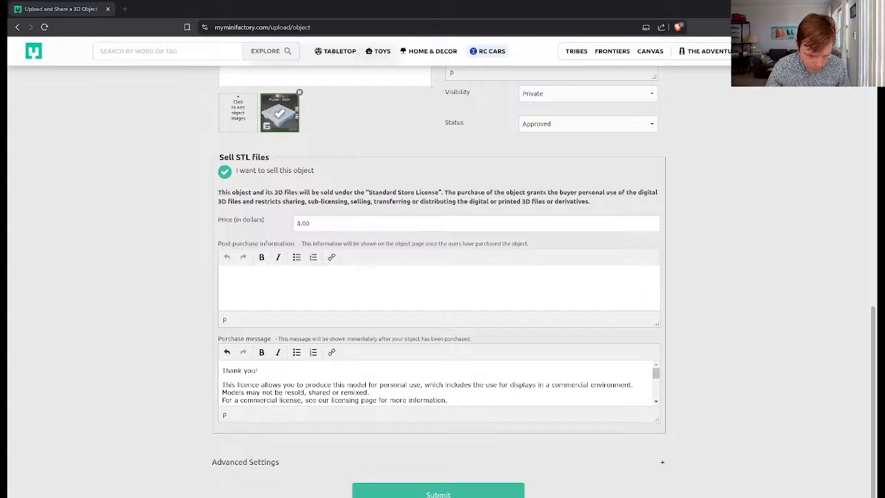
Fill the description with the Diamond Tiling Framed listing's text and enlarge its box to show the whole text
{"action": "scroll", "coordinate": [590, 243], "scroll_direction": "up", "scroll_amount": 3}
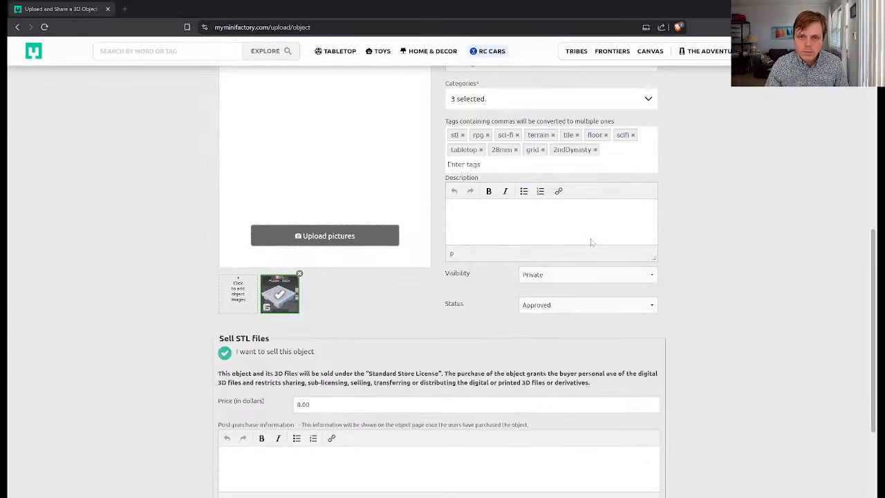
{"action": "scroll", "coordinate": [602, 245], "scroll_direction": "down", "scroll_amount": 2}
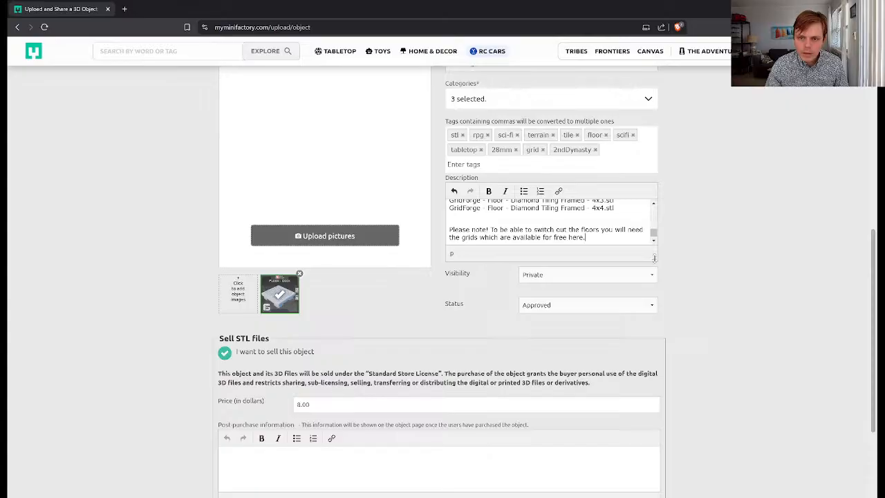
{"action": "left_click_drag", "start_coordinate": [654, 258], "coordinate": [616, 342]}
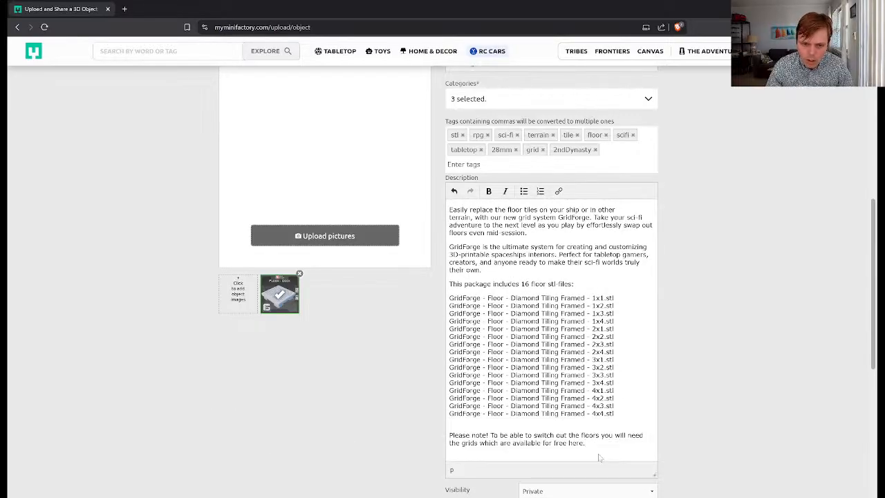
Replace the Diamond Tiling Framed file names in the description with the 16 "GridForge - Floor - Deck" names, 1x1.stl through 4x4.stl
{"action": "scroll", "coordinate": [413, 373], "scroll_direction": "up", "scroll_amount": 5}
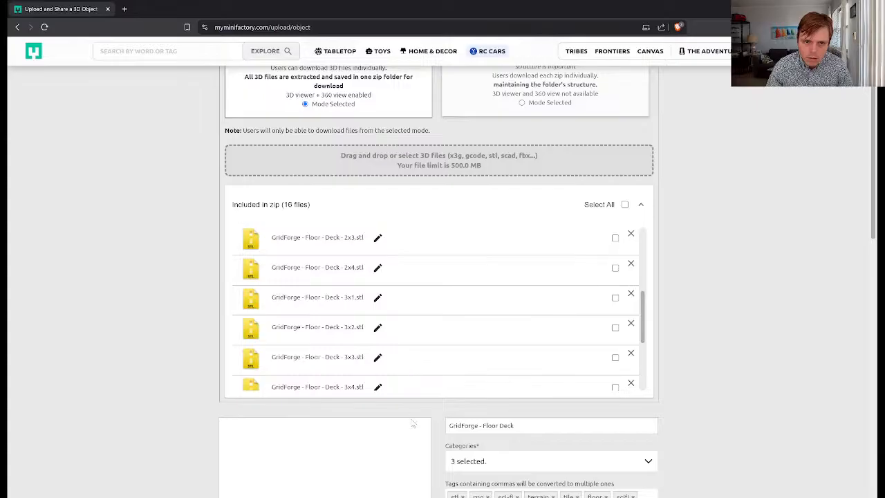
{"action": "scroll", "coordinate": [410, 425], "scroll_direction": "down", "scroll_amount": 4}
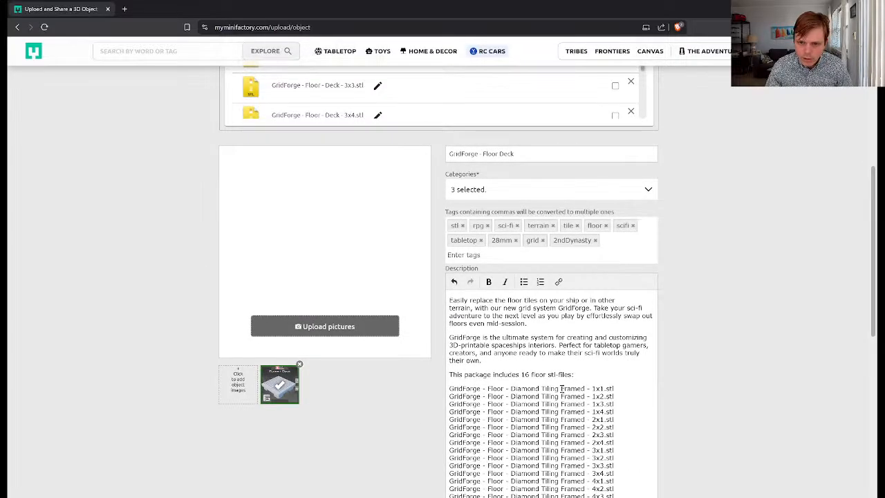
{"action": "left_click_drag", "start_coordinate": [584, 389], "coordinate": [579, 389]}
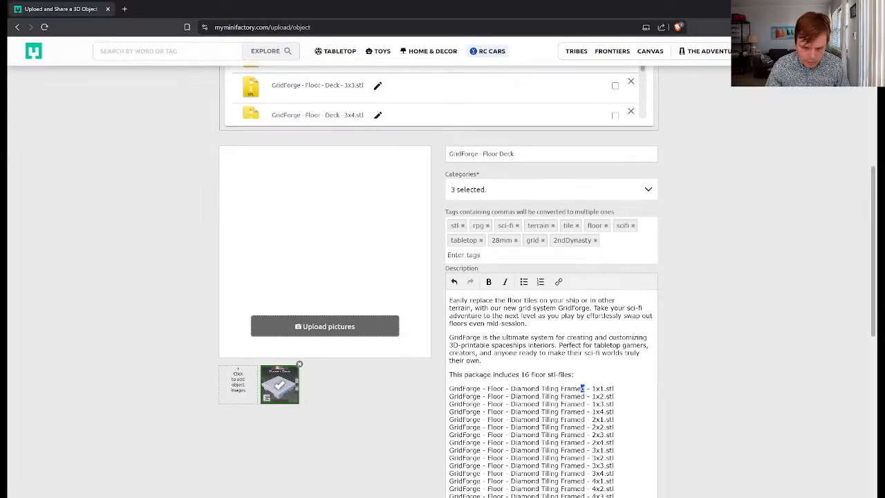
{"action": "scroll", "coordinate": [595, 435], "scroll_direction": "down", "scroll_amount": 1}
{"action": "scroll", "coordinate": [595, 435], "scroll_direction": "down", "scroll_amount": 1}
{"action": "left_click_drag", "start_coordinate": [615, 414], "coordinate": [441, 301]}
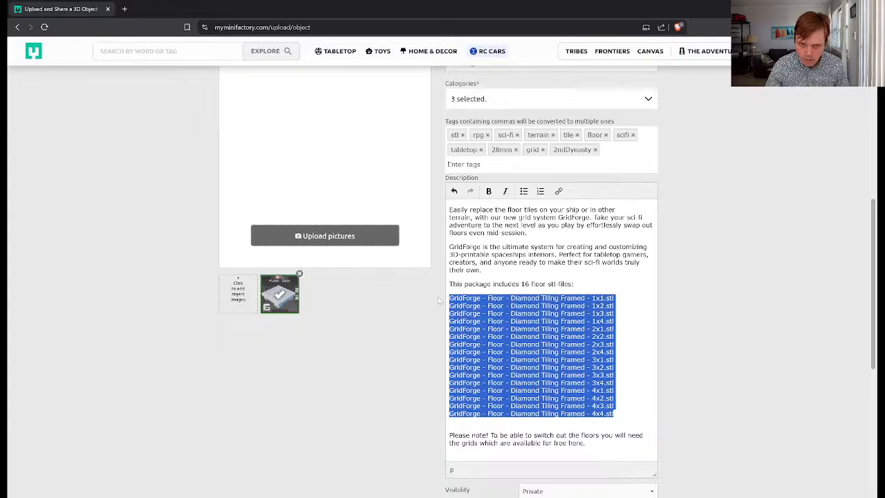
{"action": "key", "text": "alt+Tab"}
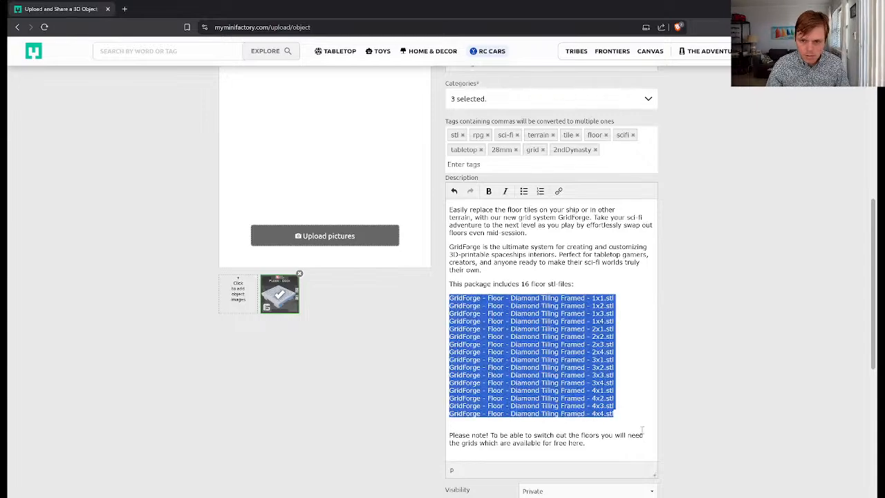
{"action": "type", "text": "GridForge - Floor - Deck - 1x1.stl GridForge - Floor - Deck - 1x2.stl GridForge - Floor - Deck - 1x3.stl GridForge - Floor - Deck - 1x4.stl GridForge - Floor - Deck - 2x1.stl GridForge - Floor - Deck - 2x2.stl GridForge - Floor - Deck - 2x3.stl GridForge - Floor - Deck - 2x4.stl GridForge - Floor - Deck - 3x1.stl GridForge - Floor - Deck - 3x2.stl GridForge - Floor - Deck - 3x3.stl GridForge - Floor - Deck - 3x4.stl GridForge - Floor - Deck - 4x1.stl GridForge - Floor - Deck - 4x2.stl GridForge - Floor - Deck - 4x3.stl GridForge - Floor - Deck - 4x4.stl"}
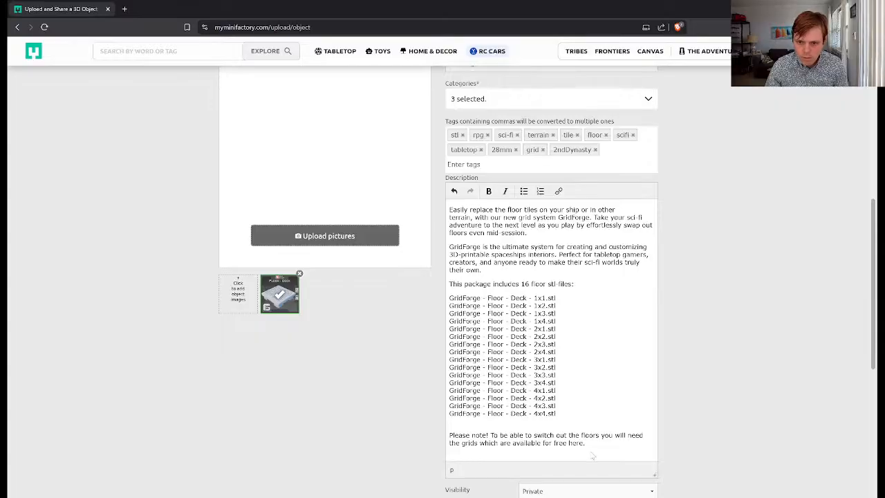
{"action": "scroll", "coordinate": [581, 401], "scroll_direction": "down", "scroll_amount": 1}
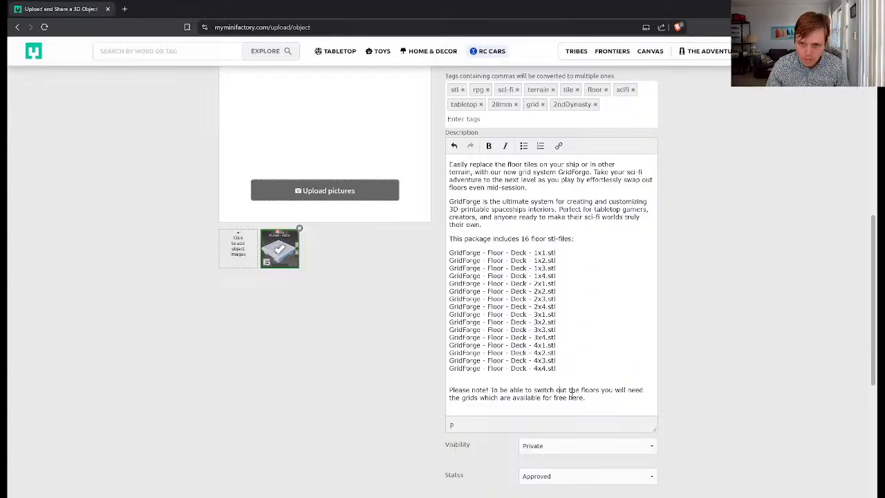
{"action": "double_click", "coordinate": [575, 397]}
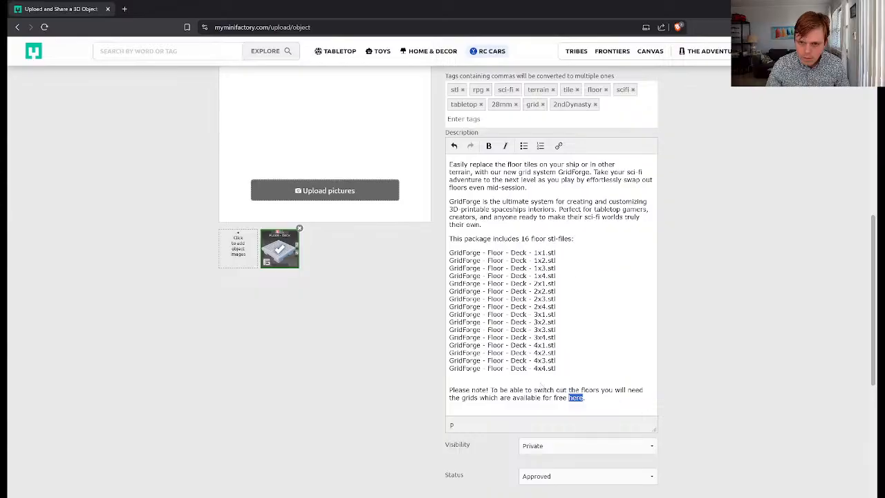
{"action": "left_click", "coordinate": [542, 385]}
{"action": "left_click_drag", "start_coordinate": [586, 397], "coordinate": [565, 398]}
{"action": "type", "text": "at"}
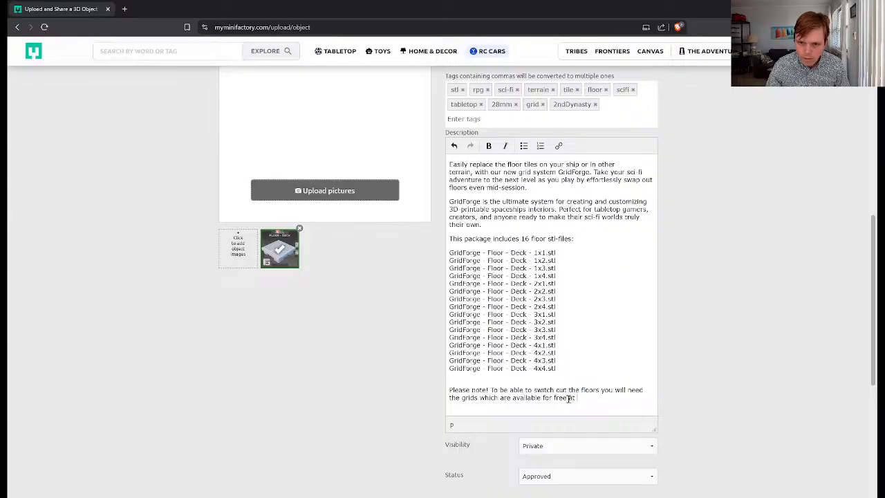
{"action": "type", "text": "https://www.myminifactory.com/object/3d-print-gridforge-grid-clips-and-sample-tiles-431600"}
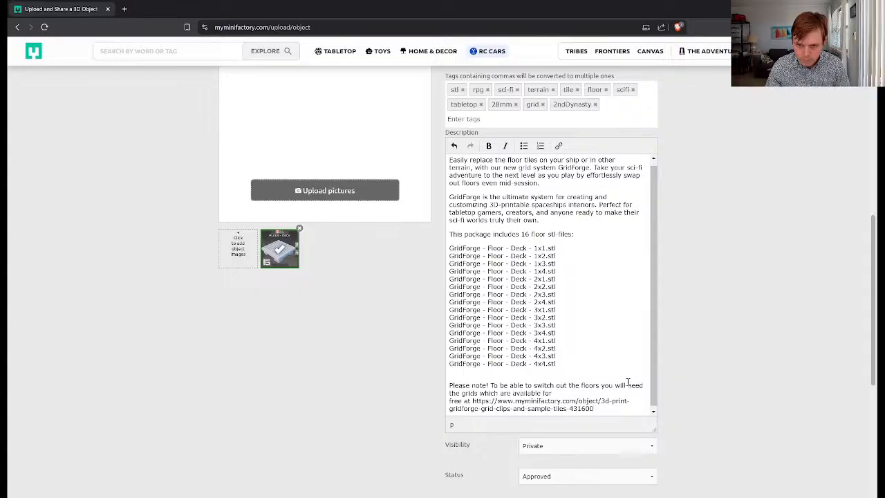
{"action": "scroll", "coordinate": [626, 380], "scroll_direction": "down", "scroll_amount": 1}
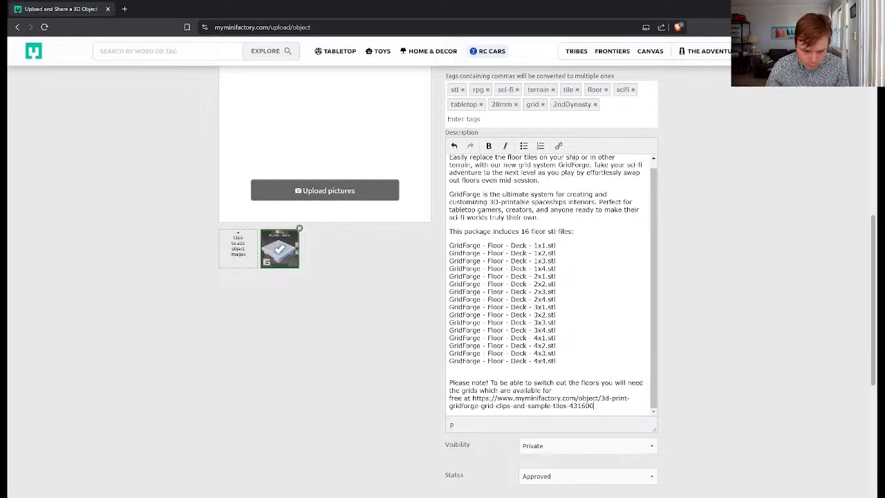
Review the finished description and sale details, and submit the Floor Deck object with Private visibility
{"action": "key", "text": "alt+Tab"}
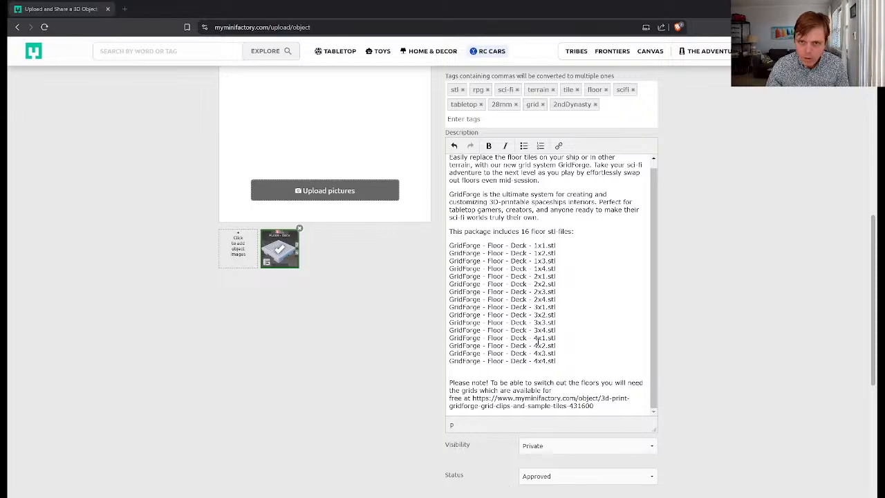
{"action": "scroll", "coordinate": [529, 279], "scroll_direction": "up", "scroll_amount": 1}
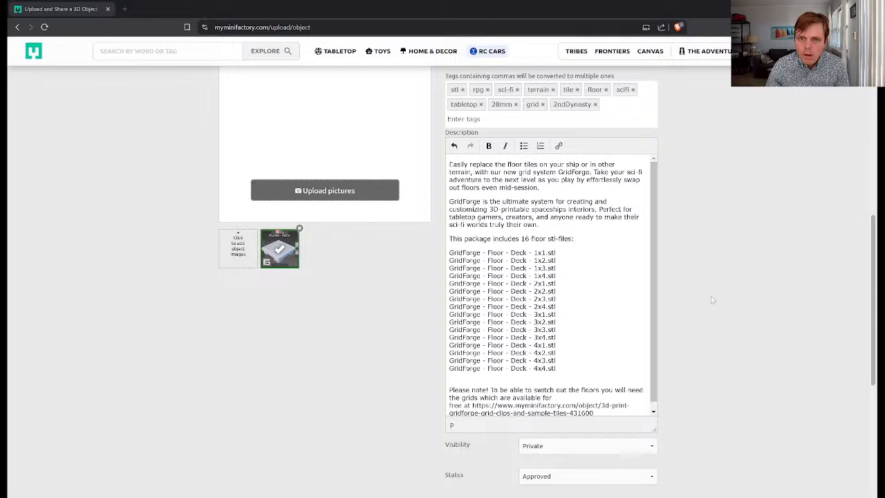
{"action": "scroll", "coordinate": [703, 309], "scroll_direction": "down", "scroll_amount": 3}
{"action": "scroll", "coordinate": [703, 310], "scroll_direction": "down", "scroll_amount": 3}
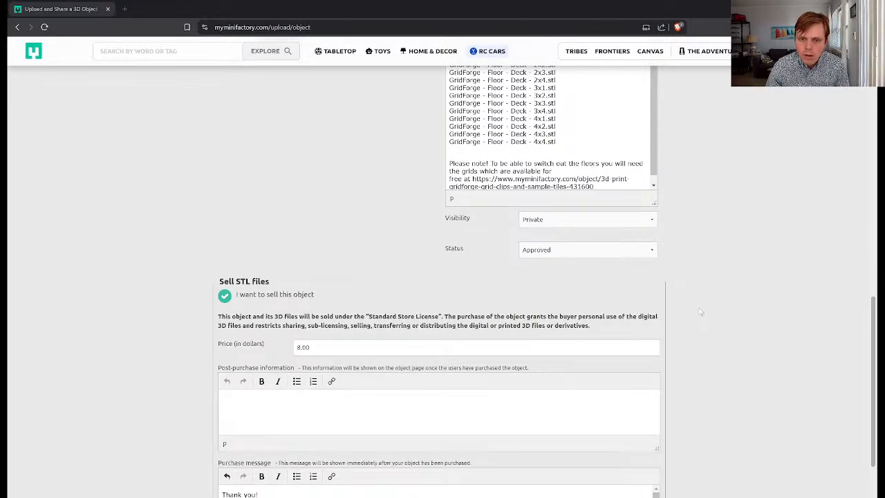
{"action": "scroll", "coordinate": [699, 311], "scroll_direction": "down", "scroll_amount": 3}
{"action": "left_click", "coordinate": [439, 471]}
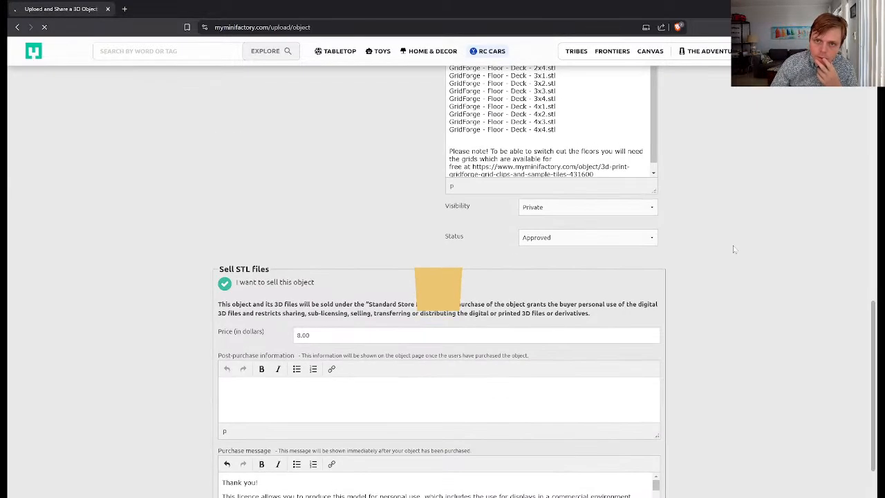
Wait for the upload to finish and open the new GridForge - Floor Deck object for editing
{"action": "scroll", "coordinate": [729, 249], "scroll_direction": "up", "scroll_amount": 2}
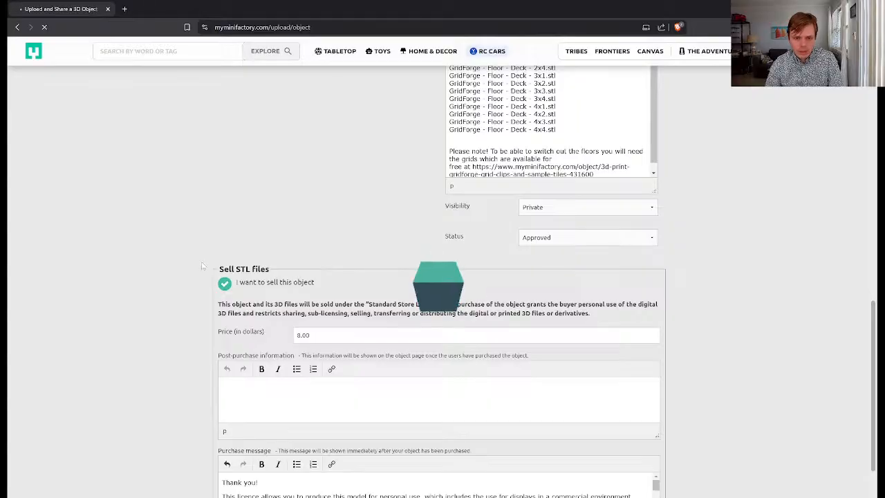
{"action": "scroll", "coordinate": [197, 275], "scroll_direction": "down", "scroll_amount": 2}
{"action": "scroll", "coordinate": [197, 275], "scroll_direction": "up", "scroll_amount": 10}
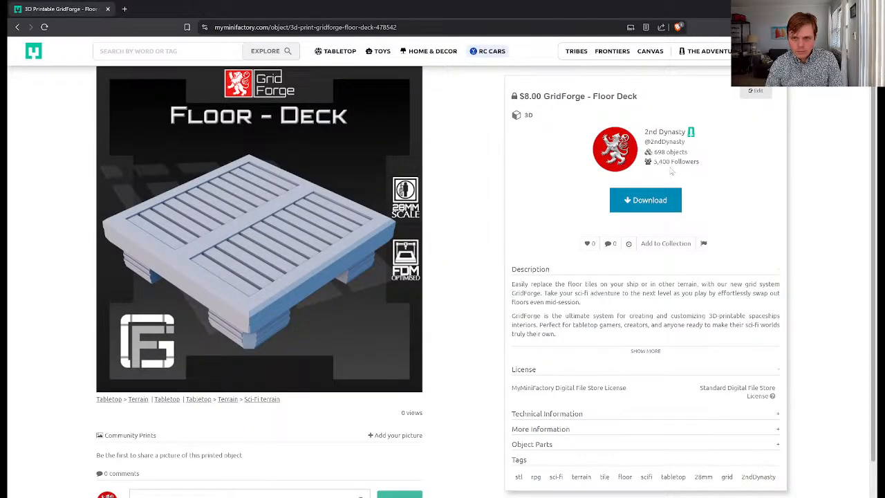
{"action": "left_click", "coordinate": [757, 90]}
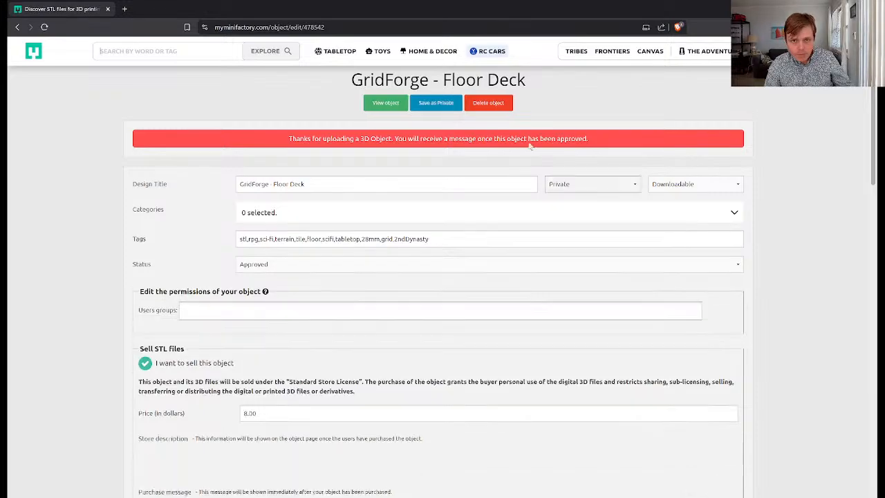
Review the Floor Deck object's sale details, STL files, image and description, and save it as private
{"action": "left_click", "coordinate": [417, 269]}
{"action": "scroll", "coordinate": [354, 284], "scroll_direction": "down", "scroll_amount": 11}
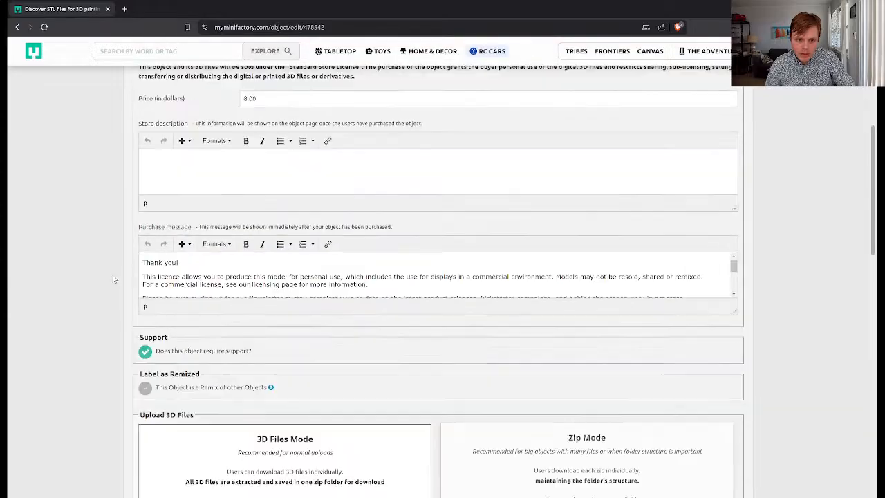
{"action": "scroll", "coordinate": [109, 280], "scroll_direction": "down", "scroll_amount": 1}
{"action": "scroll", "coordinate": [425, 280], "scroll_direction": "down", "scroll_amount": 10}
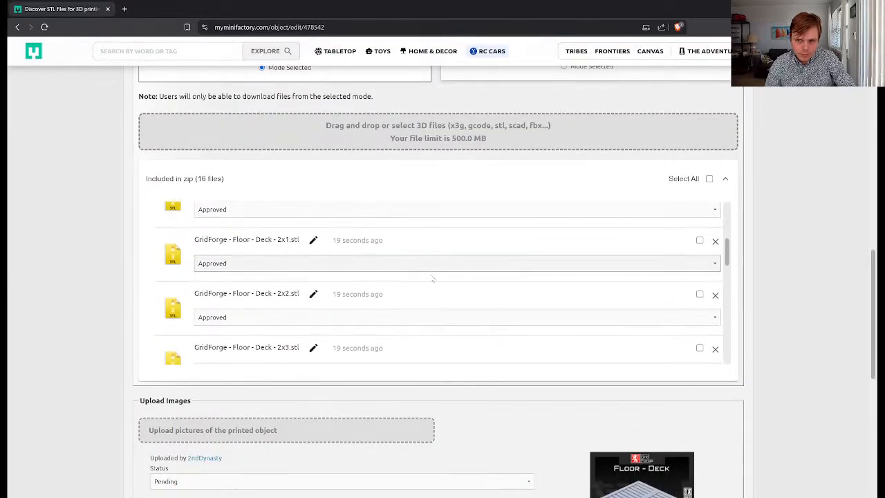
{"action": "scroll", "coordinate": [164, 325], "scroll_direction": "down", "scroll_amount": 4}
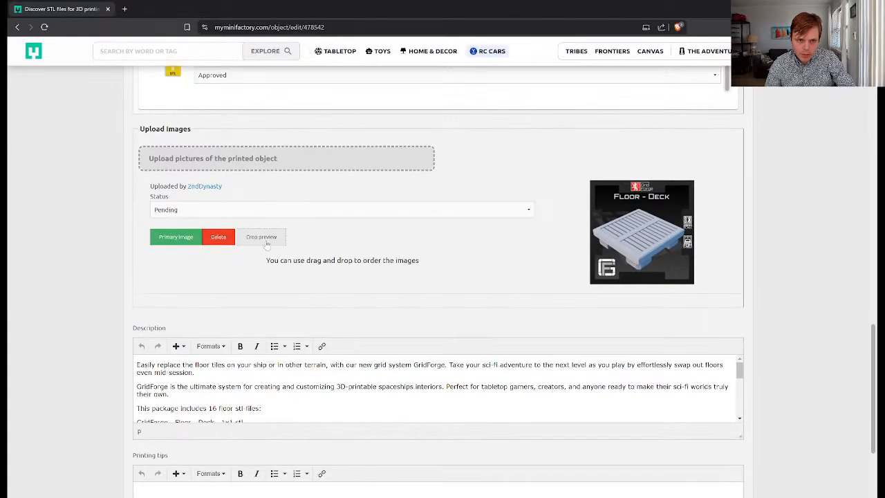
{"action": "scroll", "coordinate": [466, 433], "scroll_direction": "down", "scroll_amount": 4}
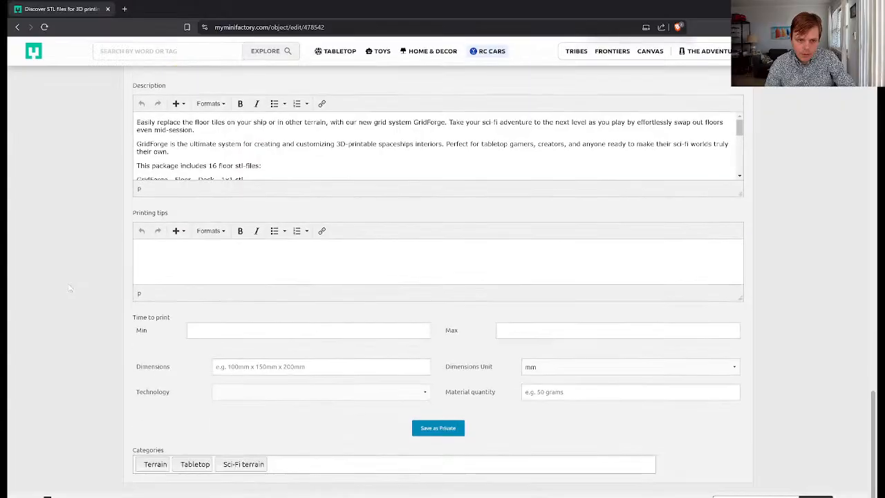
{"action": "left_click", "coordinate": [445, 425]}
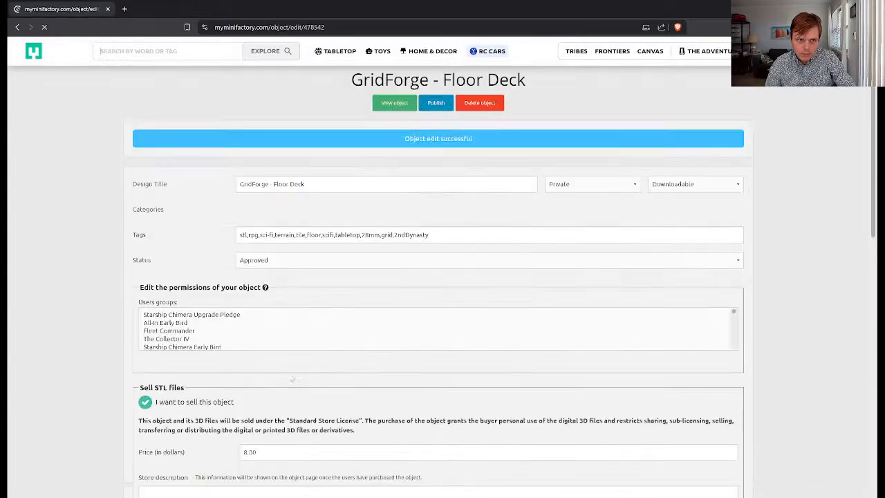
Check the saved Floor Deck object's title, categories, tags and price
{"action": "scroll", "coordinate": [111, 232], "scroll_direction": "down", "scroll_amount": 2}
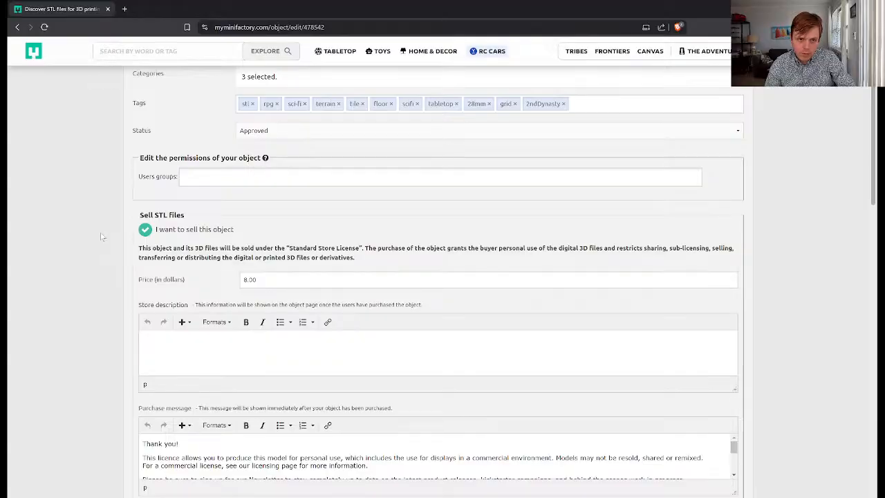
{"action": "scroll", "coordinate": [99, 238], "scroll_direction": "up", "scroll_amount": 1}
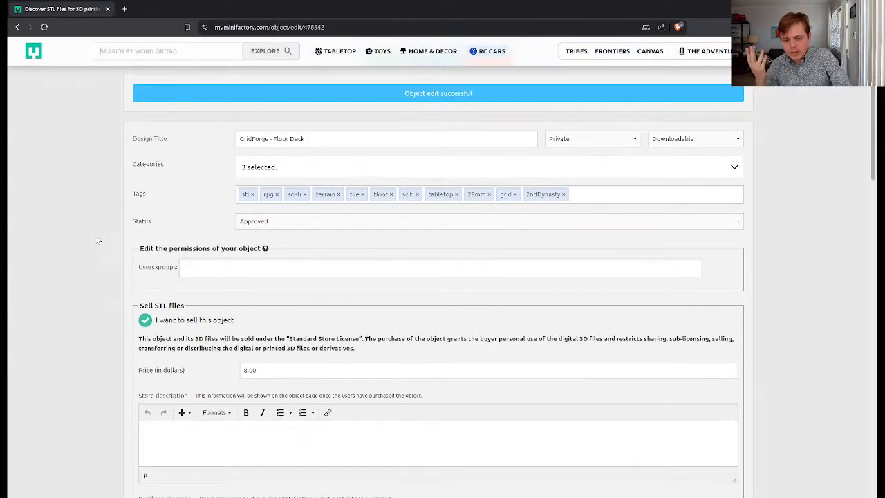
{"action": "scroll", "coordinate": [98, 240], "scroll_direction": "up", "scroll_amount": 1}
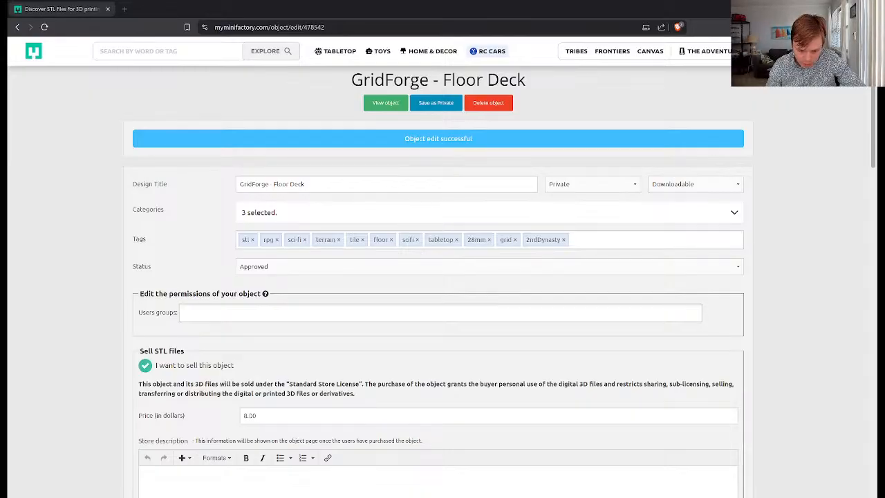
Close the object's edit page and view the 2nd Dynasty tribe page's spaceship banner at full size
{"action": "key", "text": "alt+Tab"}
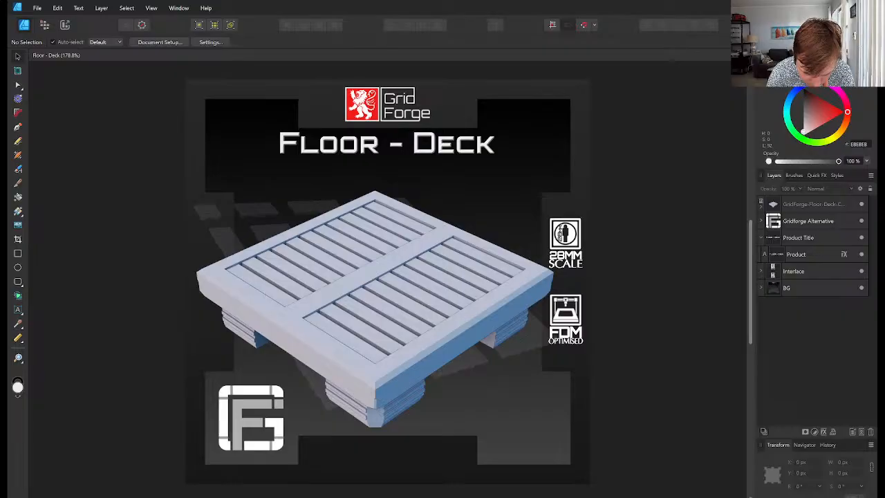
{"action": "key", "text": "alt+Tab"}
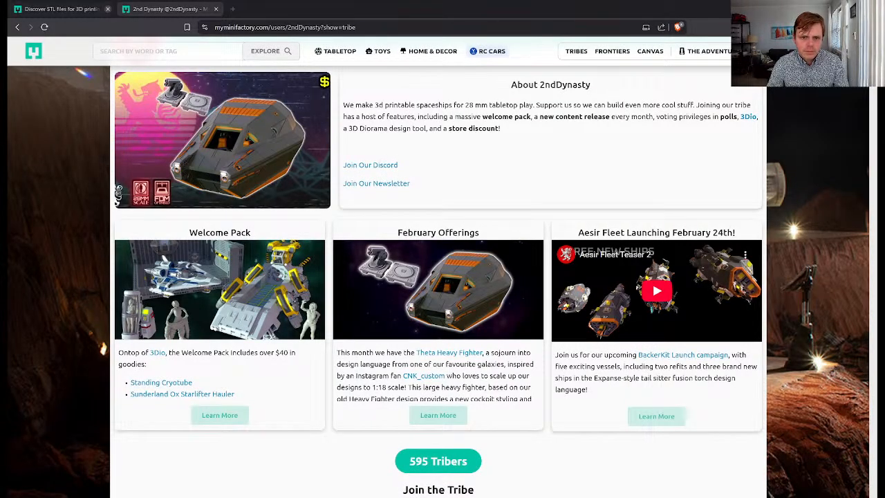
{"action": "left_click", "coordinate": [108, 9]}
{"action": "scroll", "coordinate": [95, 170], "scroll_direction": "down", "scroll_amount": 1}
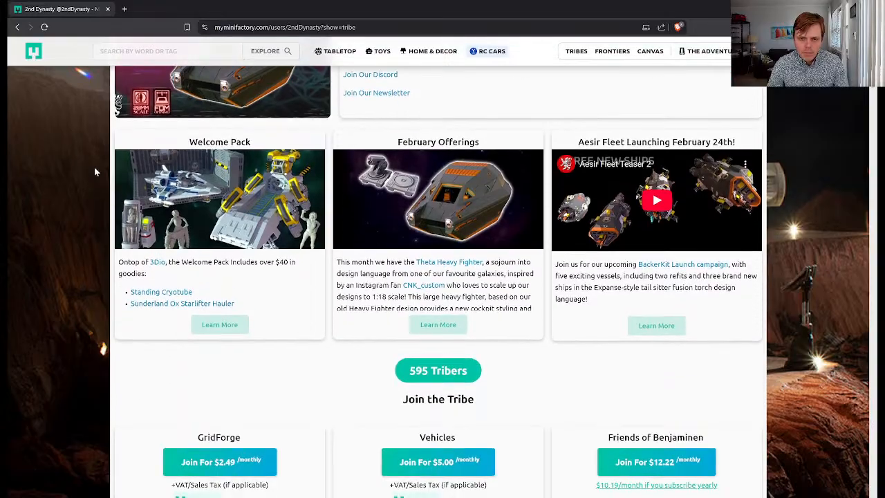
{"action": "scroll", "coordinate": [94, 169], "scroll_direction": "down", "scroll_amount": 1}
{"action": "scroll", "coordinate": [95, 170], "scroll_direction": "up", "scroll_amount": 2}
{"action": "left_click", "coordinate": [234, 152]}
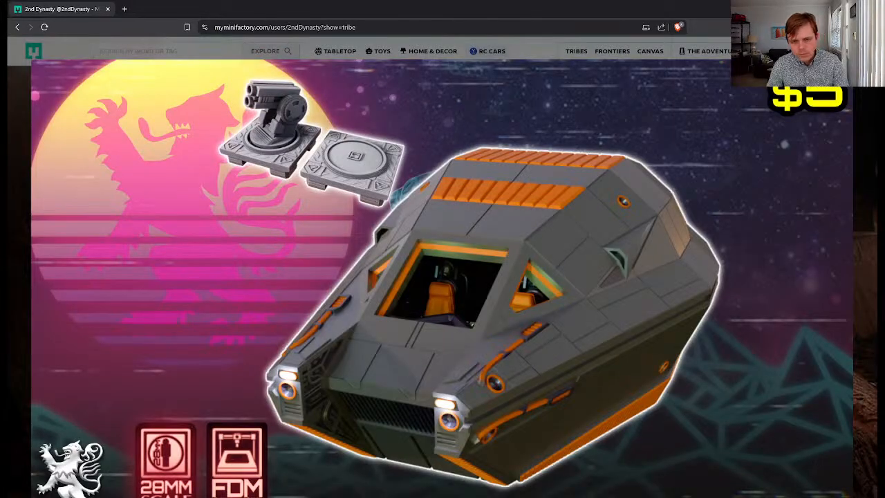
{"action": "left_click", "coordinate": [853, 60]}
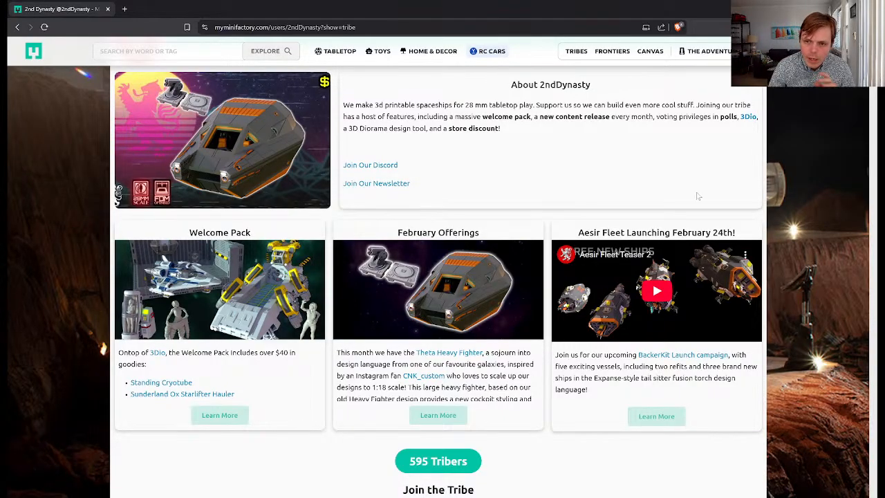
Open the BackerKit launch campaign from the tribe page, close the tribe page and look over the Aesir Fleet project
{"action": "scroll", "coordinate": [688, 332], "scroll_direction": "down", "scroll_amount": 1}
{"action": "left_click", "coordinate": [682, 310]}
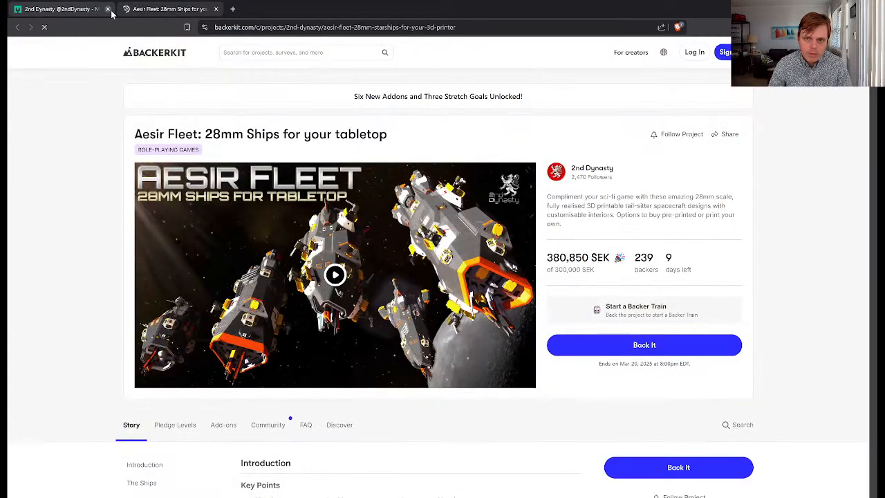
{"action": "left_click", "coordinate": [107, 9]}
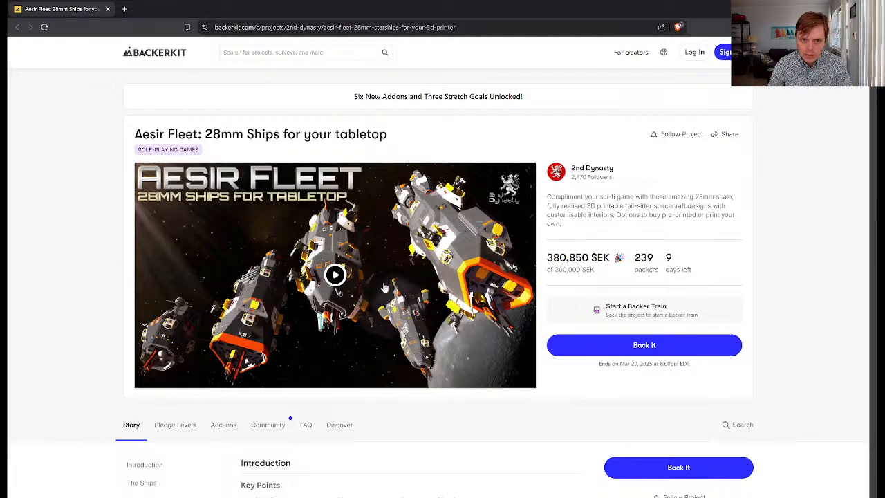
{"action": "scroll", "coordinate": [152, 302], "scroll_direction": "down", "scroll_amount": 1}
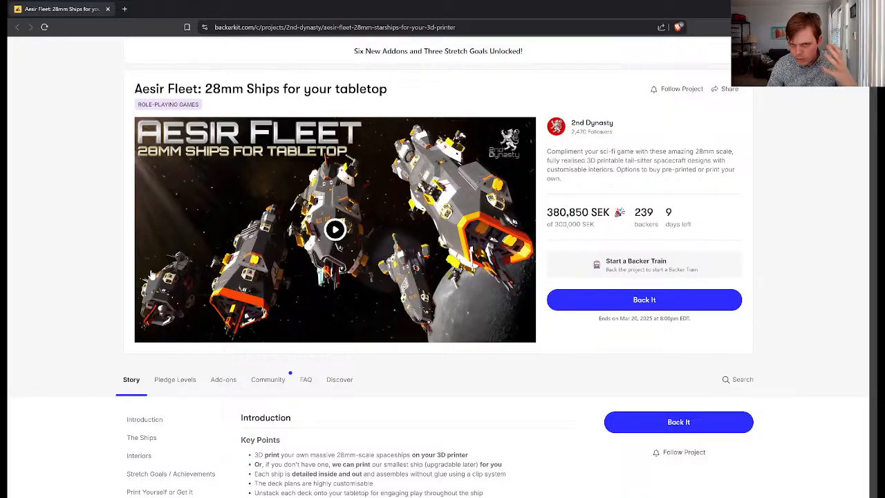
{"action": "scroll", "coordinate": [143, 278], "scroll_direction": "up", "scroll_amount": 1}
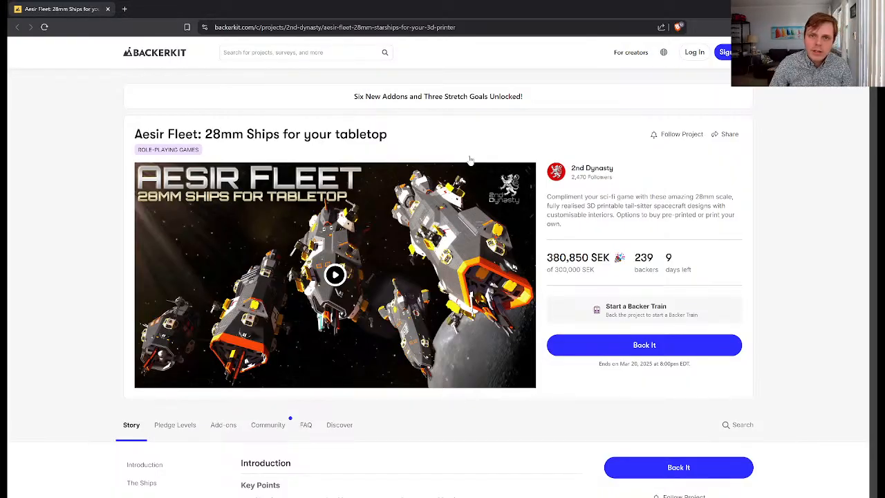
{"action": "left_click", "coordinate": [448, 26]}
{"action": "key", "text": "alt+Tab"}
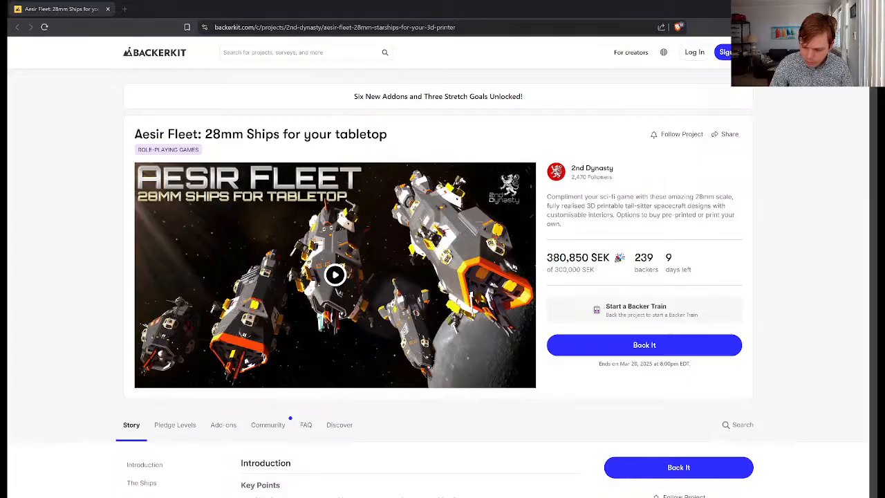
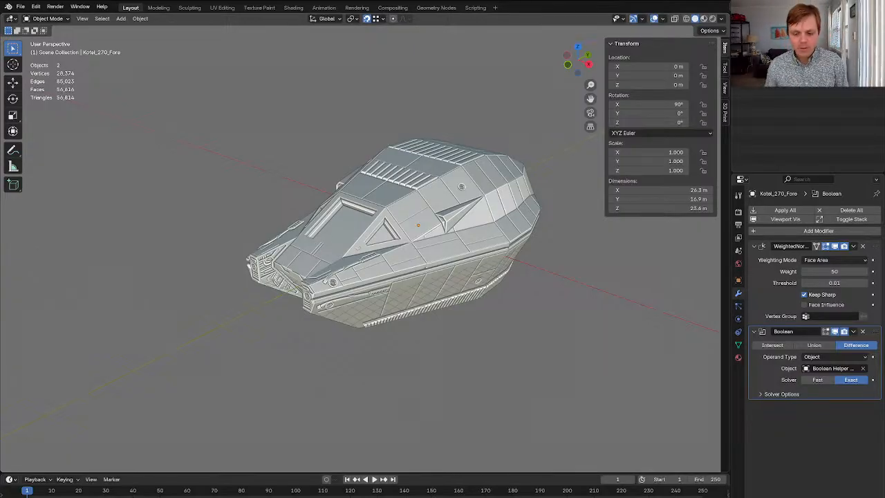
In Blender, select the fore hull of the Kotel_270 ship and switch to the scene named Scene
{"action": "middle_click_drag", "start_coordinate": [426, 267], "coordinate": [365, 270]}
{"action": "left_click", "coordinate": [305, 273]}
{"action": "left_click", "coordinate": [737, 7]}
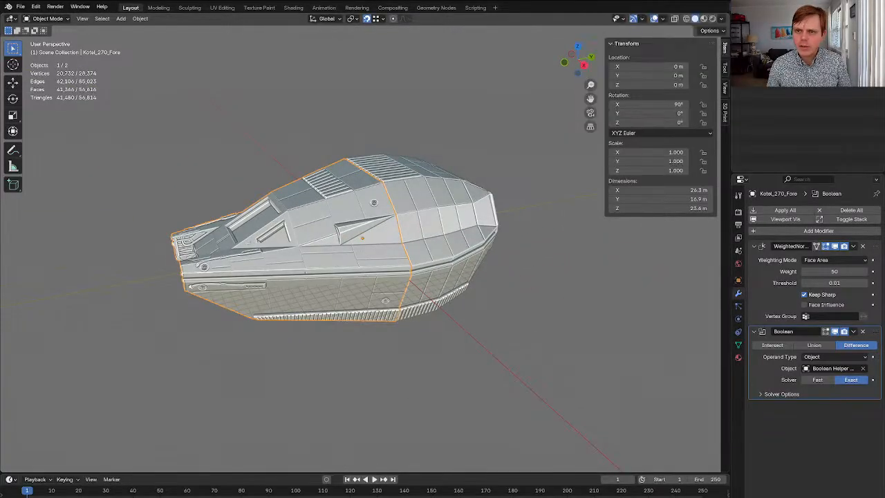
{"action": "left_click", "coordinate": [737, 8]}
{"action": "left_click", "coordinate": [687, 29]}
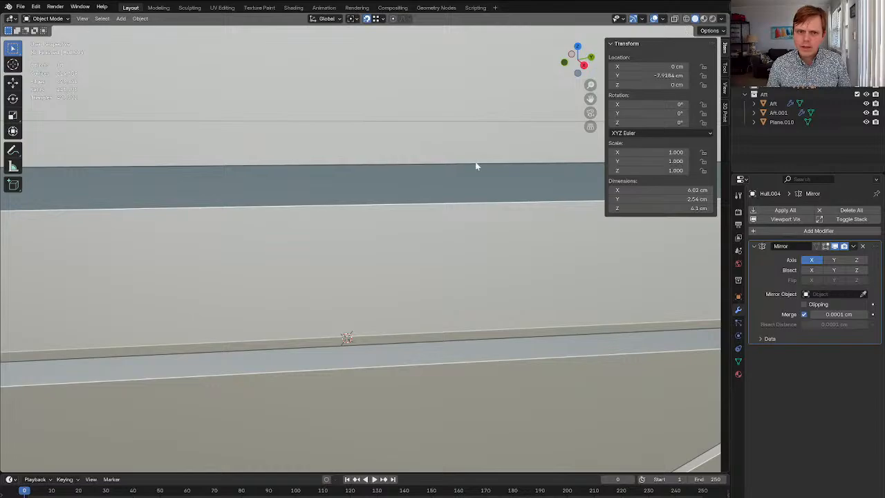
Examine the full ship assembly from several angles, hiding a part and revealing it again
{"action": "scroll", "coordinate": [476, 166], "scroll_direction": "down", "scroll_amount": 10}
{"action": "scroll", "coordinate": [458, 174], "scroll_direction": "up", "scroll_amount": 3}
{"action": "middle_click_drag", "start_coordinate": [458, 174], "coordinate": [470, 251]}
{"action": "key", "text": "h"}
{"action": "key", "text": "alt+h"}
{"action": "scroll", "coordinate": [470, 251], "scroll_direction": "down", "scroll_amount": 5}
{"action": "scroll", "coordinate": [470, 252], "scroll_direction": "up", "scroll_amount": 1}
Switch to the scene named 270 and examine the ship's hull panels and ribbed lower edge up close
{"action": "key", "text": "F3"}
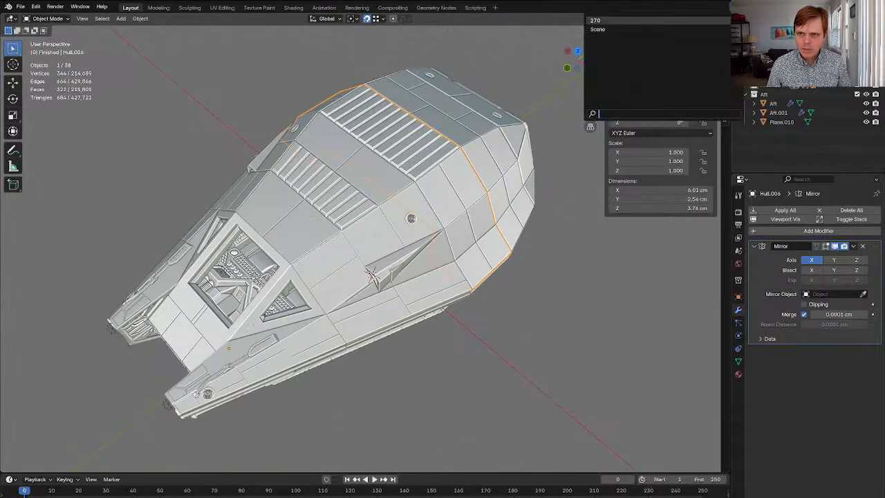
{"action": "left_click", "coordinate": [693, 22]}
{"action": "scroll", "coordinate": [395, 246], "scroll_direction": "up", "scroll_amount": 2}
{"action": "left_click", "coordinate": [458, 260]}
{"action": "middle_click_drag", "start_coordinate": [459, 260], "coordinate": [473, 159]}
{"action": "scroll", "coordinate": [336, 252], "scroll_direction": "up", "scroll_amount": 5}
{"action": "middle_click_drag", "start_coordinate": [336, 253], "coordinate": [361, 307]}
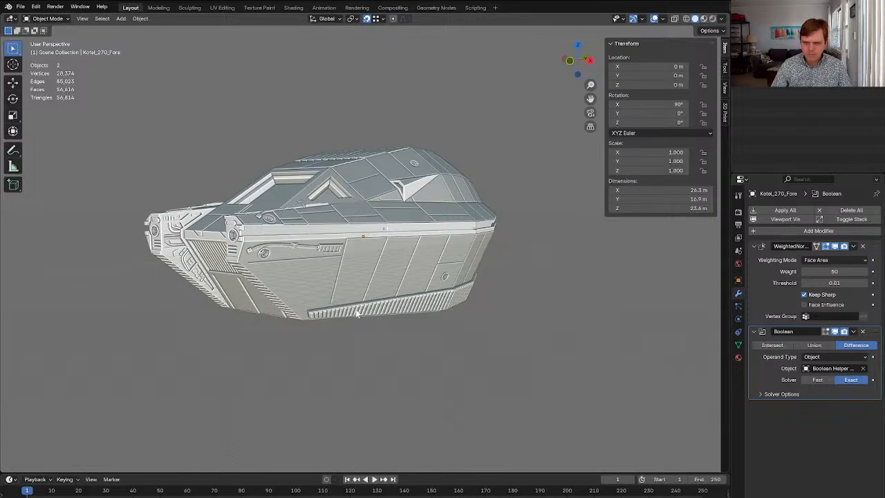
{"action": "mouse_move", "coordinate": [367, 268]}
{"action": "middle_mouse_down"}
{"action": "mouse_move", "coordinate": [396, 278]}
{"action": "mouse_move", "coordinate": [459, 256]}
{"action": "mouse_move", "coordinate": [393, 230]}
{"action": "mouse_move", "coordinate": [339, 242]}
{"action": "mouse_move", "coordinate": [398, 302]}
{"action": "mouse_move", "coordinate": [408, 283]}
{"action": "mouse_move", "coordinate": [355, 257]}
{"action": "mouse_move", "coordinate": [358, 272]}
{"action": "middle_mouse_up"}
{"action": "scroll", "coordinate": [410, 280], "scroll_direction": "up", "scroll_amount": 6}
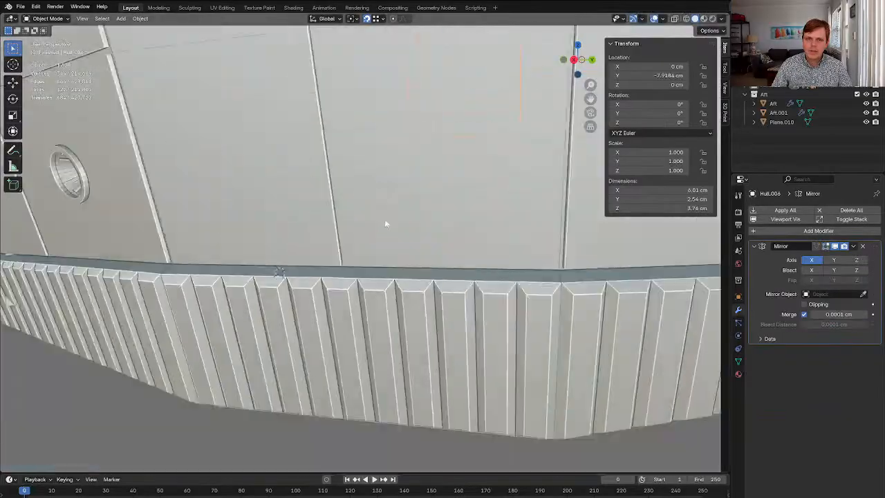
Examine the detailed ship as a whole and view its second to seventh collections one at a time
{"action": "scroll", "coordinate": [385, 223], "scroll_direction": "down", "scroll_amount": 8}
{"action": "middle_click_drag", "start_coordinate": [412, 261], "coordinate": [438, 312]}
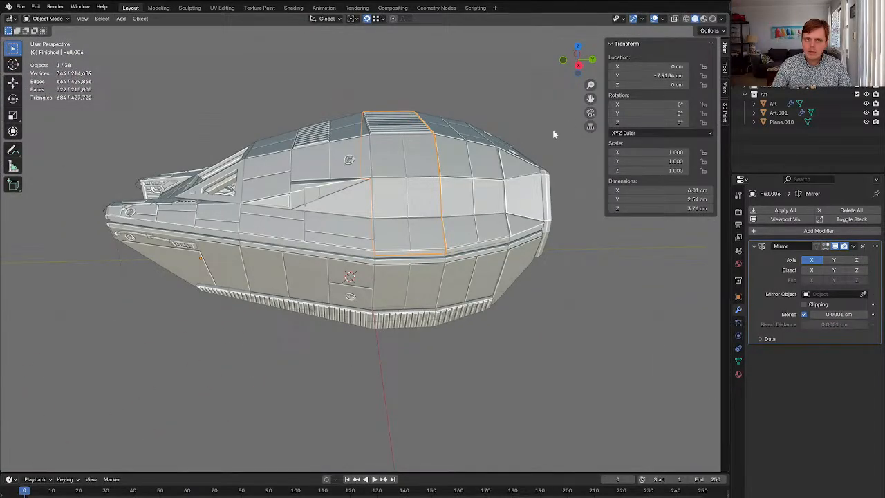
{"action": "key", "text": "2"}
{"action": "key", "text": "3"}
{"action": "key", "text": "4"}
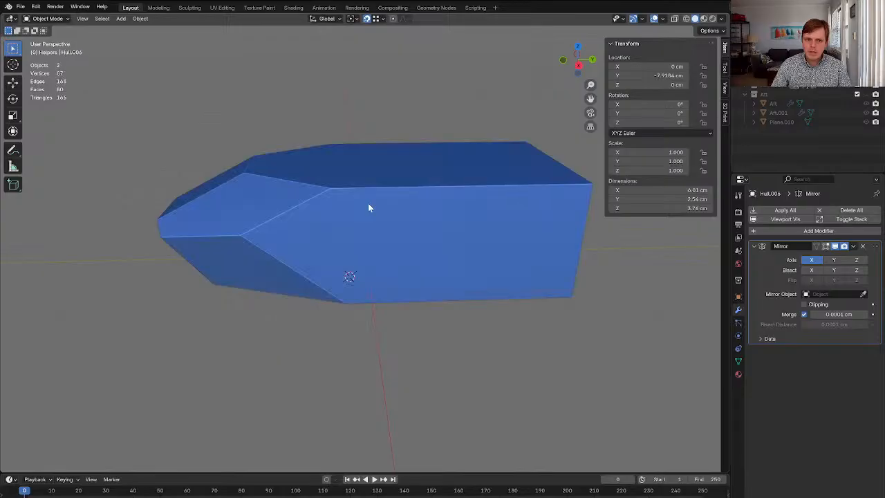
{"action": "key", "text": "5"}
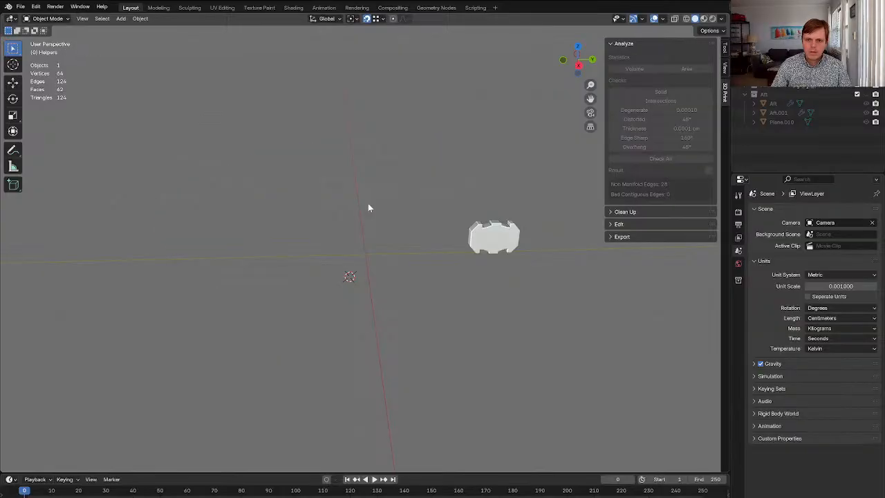
{"action": "left_click", "coordinate": [518, 245]}
{"action": "key", "text": "6"}
{"action": "key", "text": "7"}
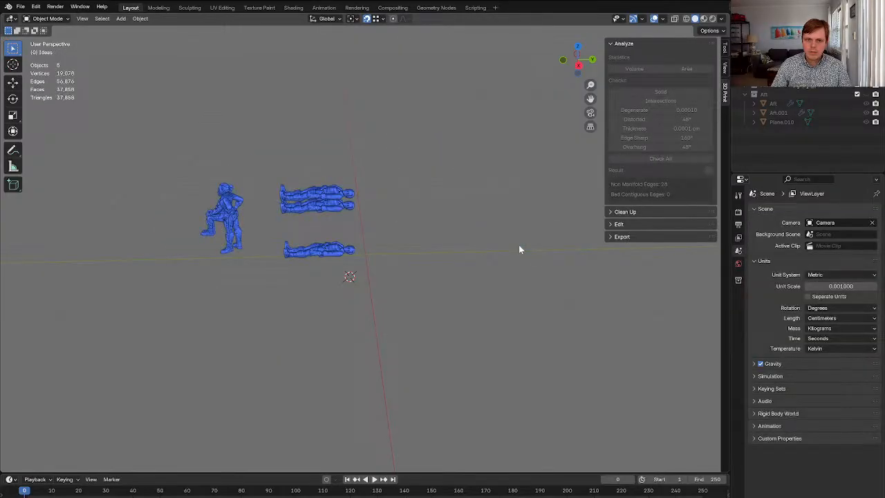
Delete all five miniature figures from the Ideas collection
{"action": "left_click", "coordinate": [291, 246]}
{"action": "left_click", "coordinate": [301, 195], "text": "shift"}
{"action": "left_click", "coordinate": [288, 210], "text": "shift"}
{"action": "left_click", "coordinate": [236, 211], "text": "shift"}
{"action": "left_click", "coordinate": [216, 211], "text": "shift"}
{"action": "key", "text": "x"}
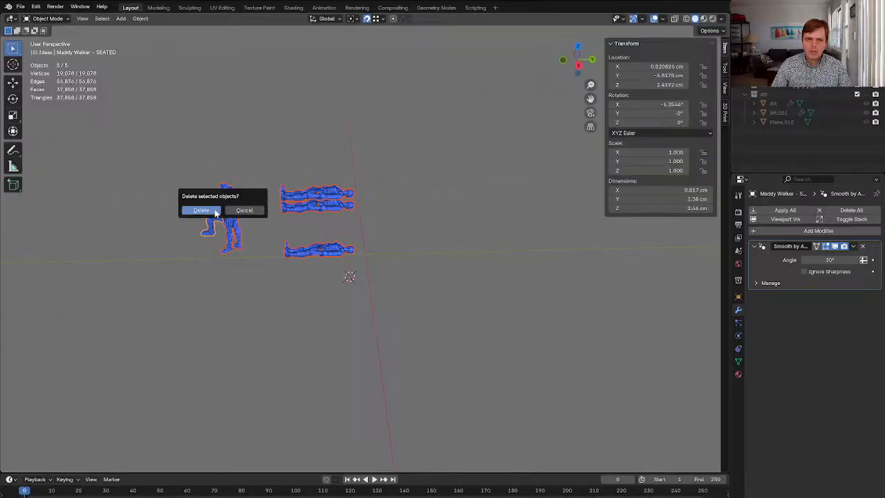
{"action": "left_click", "coordinate": [216, 211]}
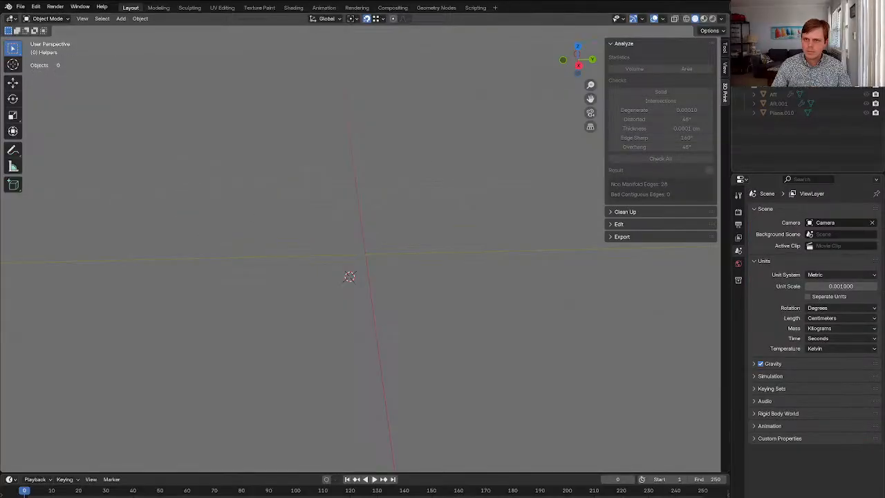
Isolate Collection 5 and delete both of its point lights
{"action": "key", "text": "5"}
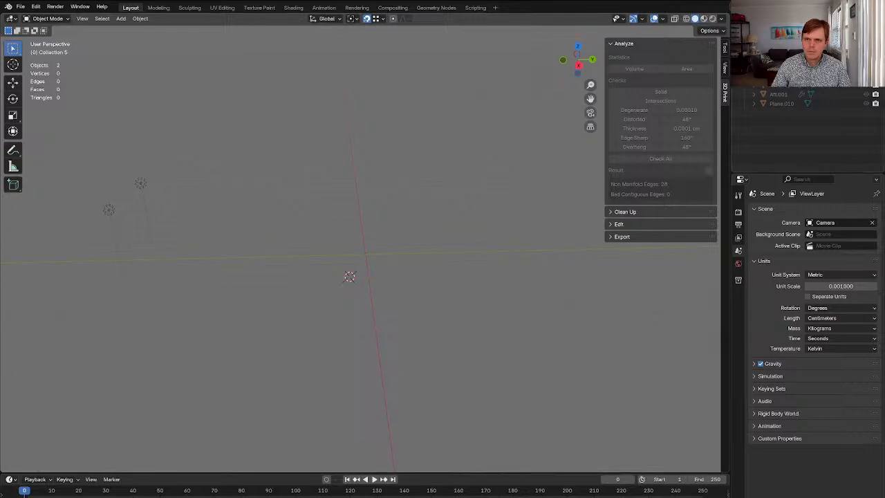
{"action": "left_click", "coordinate": [109, 210]}
{"action": "key", "text": "x"}
{"action": "left_click", "coordinate": [108, 209]}
{"action": "left_click", "coordinate": [140, 183]}
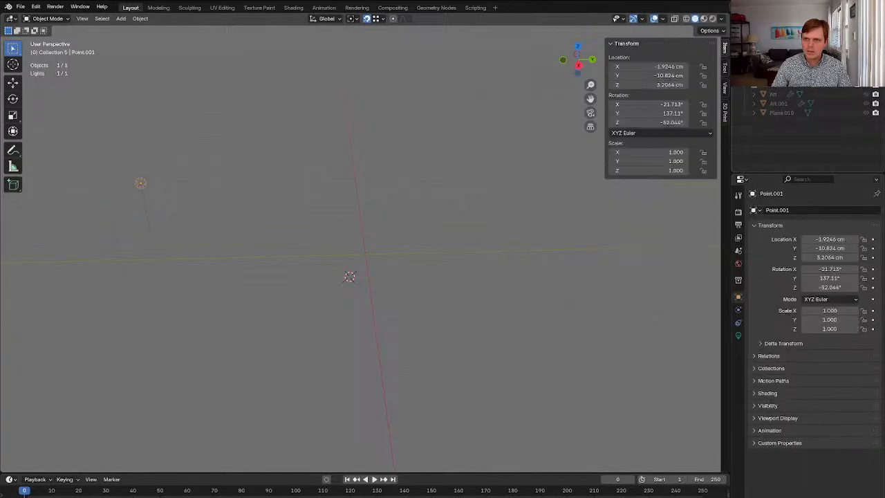
{"action": "key", "text": "x"}
{"action": "left_click", "coordinate": [140, 183]}
View the first five collections one at a time to examine the ship parts in each
{"action": "key", "text": "1"}
{"action": "key", "text": "2"}
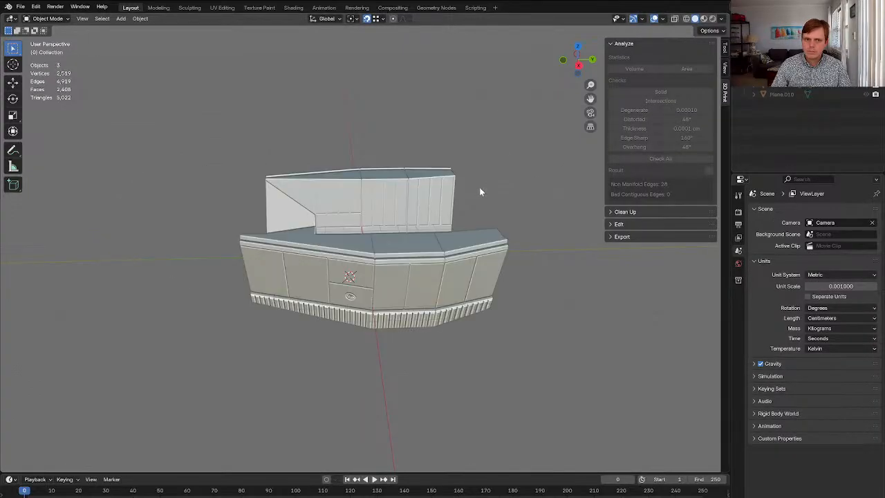
{"action": "key", "text": "3"}
{"action": "key", "text": "4"}
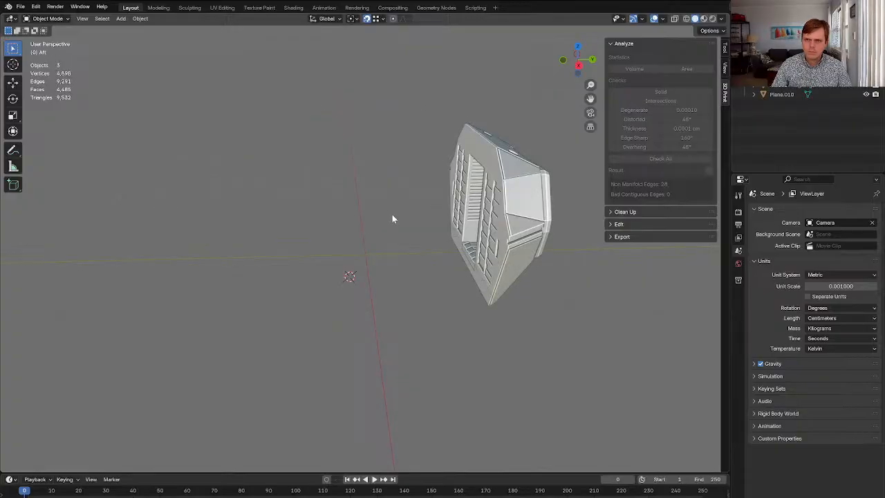
{"action": "key", "text": "5"}
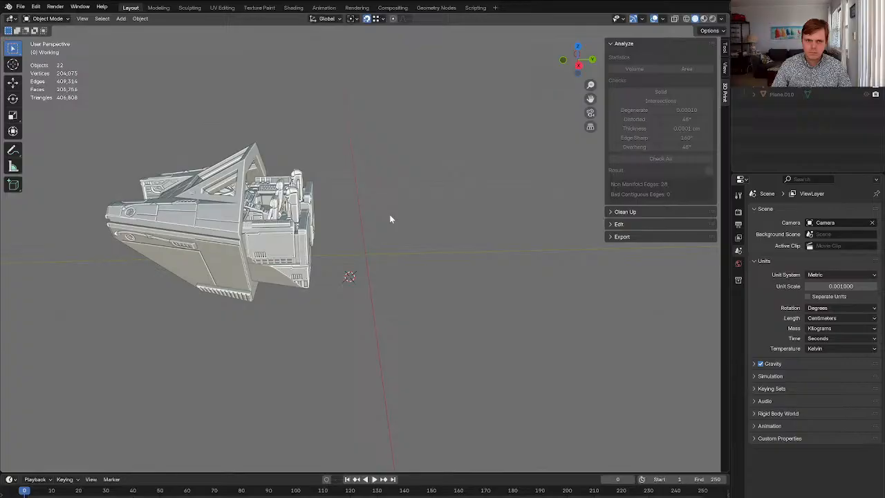
Show the Finished collection together with the cockpit assembly to examine the complete hull
{"action": "key", "text": "6"}
{"action": "key", "text": "shift+3"}
{"action": "left_click", "coordinate": [343, 268]}
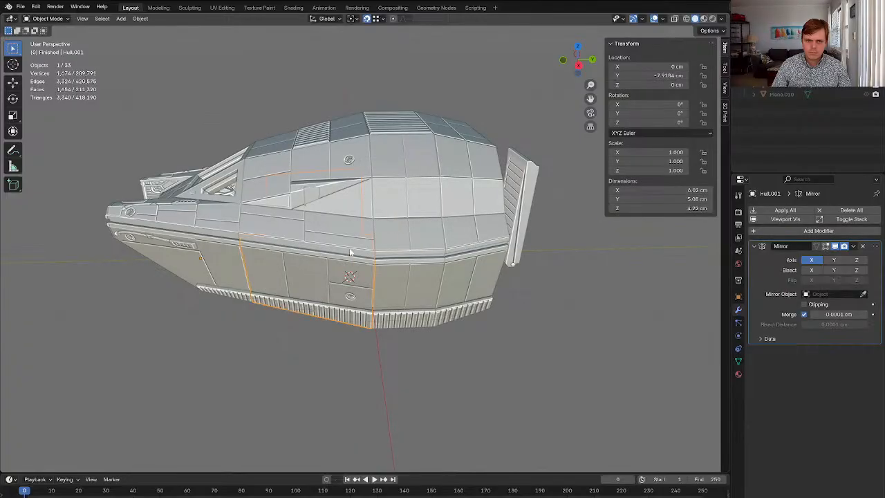
{"action": "middle_click_drag", "start_coordinate": [344, 190], "coordinate": [411, 197]}
{"action": "left_click", "coordinate": [412, 198]}
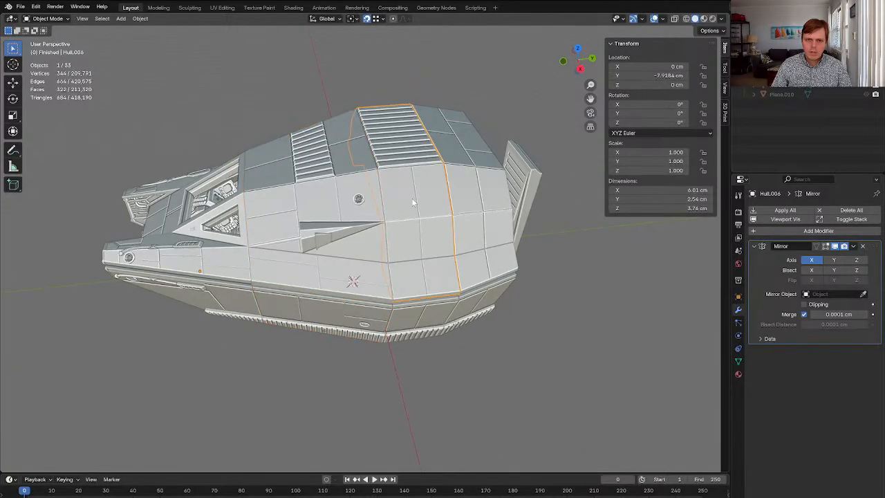
{"action": "key", "text": "Delete"}
{"action": "middle_click_drag", "start_coordinate": [322, 268], "coordinate": [341, 264]}
{"action": "key", "text": "ctrl+z"}
{"action": "left_click", "coordinate": [318, 225]}
{"action": "key", "text": "shift+h"}
{"action": "key", "text": "ctrl+z"}
Move the upper and lower hull sections directly behind the cockpit into a new collection named Fore
{"action": "left_click", "coordinate": [382, 254]}
{"action": "left_click", "coordinate": [324, 181], "text": "shift"}
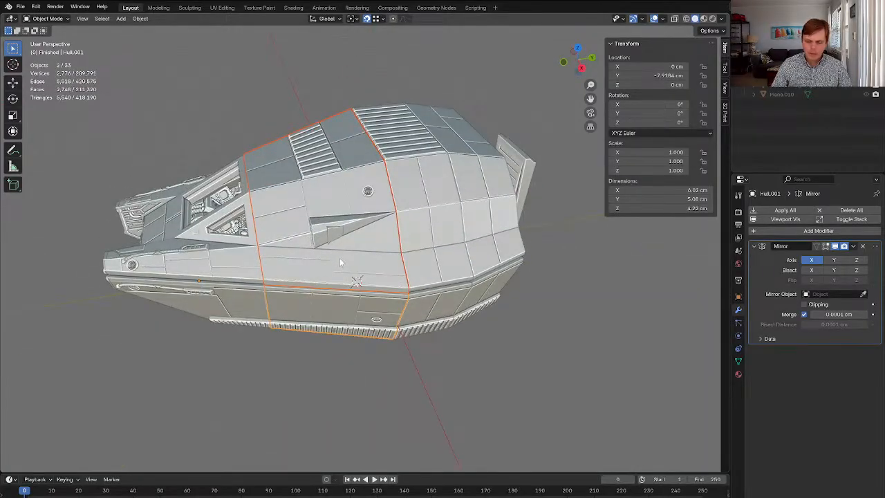
{"action": "key", "text": "m"}
{"action": "left_click", "coordinate": [339, 257]}
{"action": "type", "text": "F"}
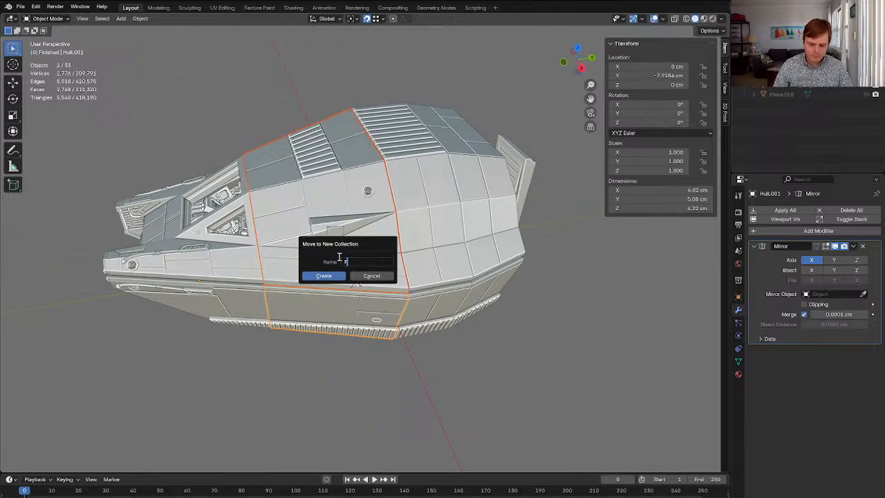
{"action": "type", "text": "ore"}
{"action": "key", "text": "Return"}
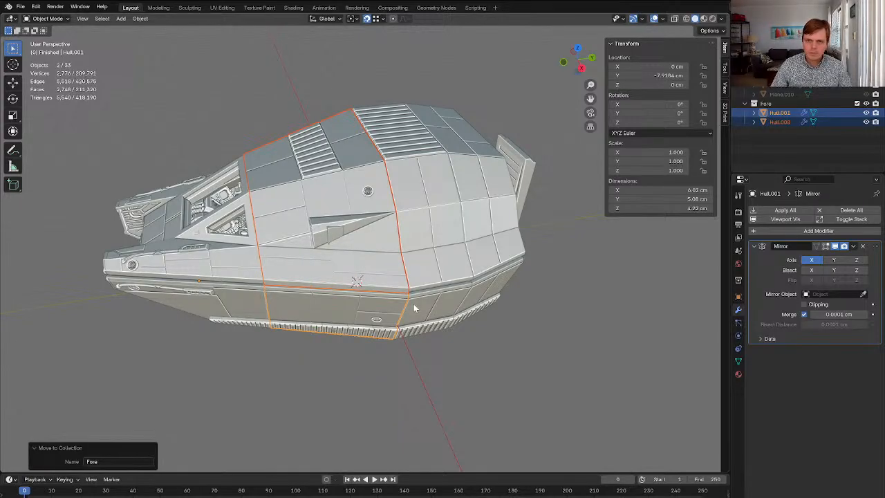
Hide the two Fore hull sections and move the plain box behind the cockpit into the Fore collection
{"action": "key", "text": "h"}
{"action": "left_click", "coordinate": [360, 244]}
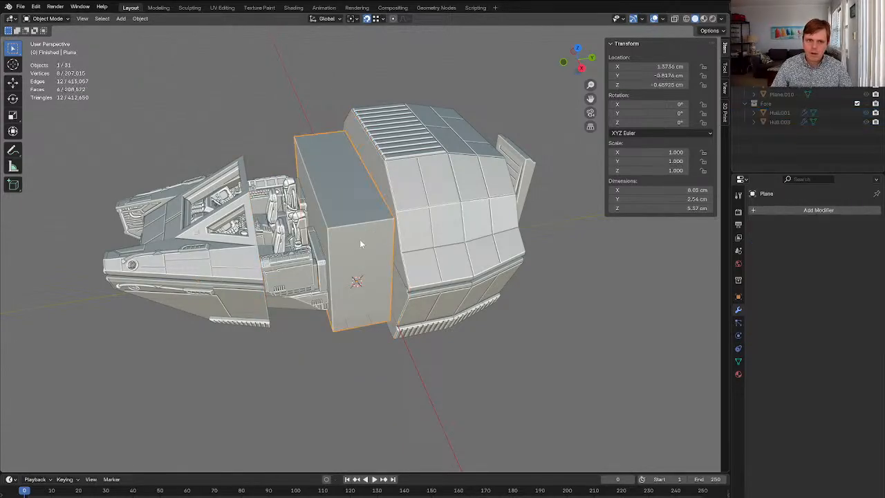
{"action": "key", "text": "m"}
{"action": "left_click", "coordinate": [325, 302]}
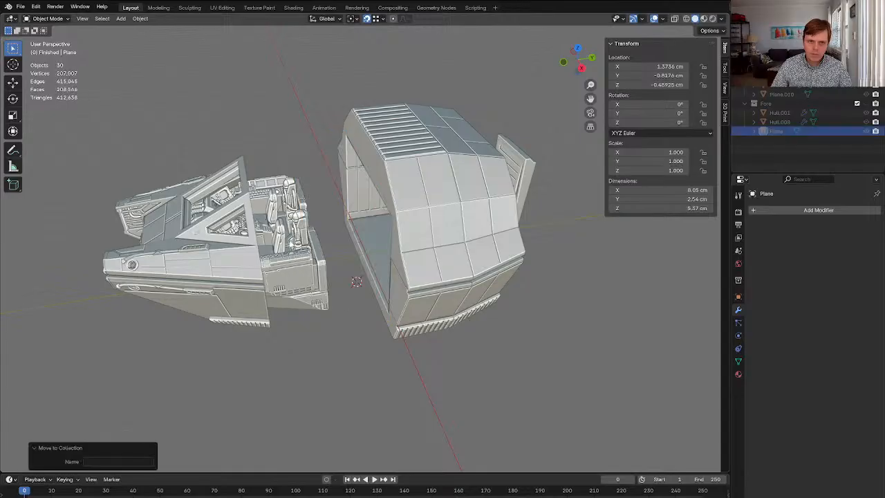
Delete the starboard cockpit insert and the neighbouring interior parts behind the canopy
{"action": "key", "text": "x"}
{"action": "left_click", "coordinate": [290, 242]}
{"action": "left_click", "coordinate": [276, 204]}
{"action": "key", "text": "x"}
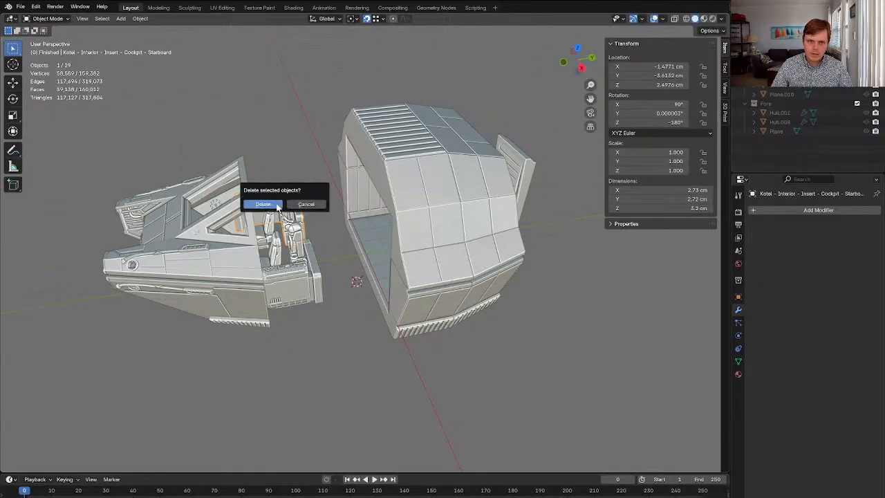
{"action": "left_click", "coordinate": [277, 204]}
{"action": "left_click", "coordinate": [271, 222]}
{"action": "key", "text": "x"}
{"action": "left_click", "coordinate": [271, 222]}
{"action": "left_click", "coordinate": [273, 243]}
{"action": "key", "text": "x"}
{"action": "left_click", "coordinate": [273, 243]}
Delete the port cockpit insert and the remaining interior parts around the canopy
{"action": "left_click", "coordinate": [291, 251]}
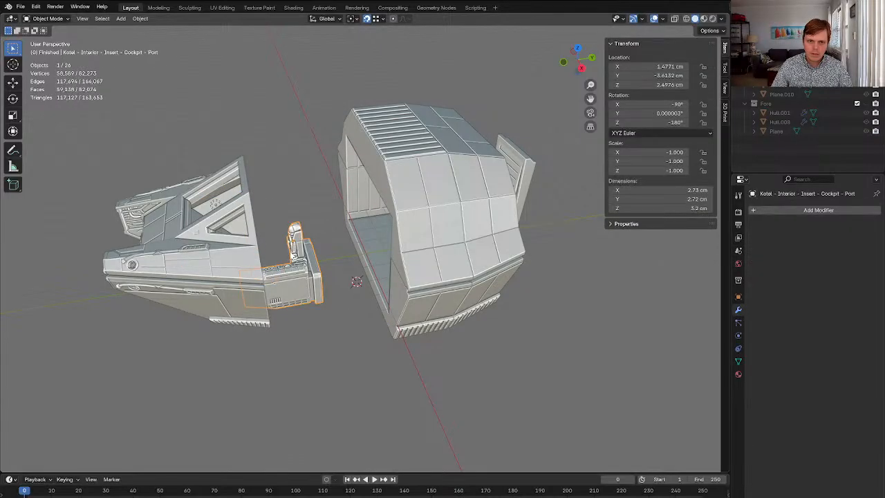
{"action": "key", "text": "x"}
{"action": "left_click", "coordinate": [291, 251]}
{"action": "left_click", "coordinate": [213, 206]}
{"action": "left_click", "coordinate": [213, 207]}
{"action": "middle_click_drag", "start_coordinate": [265, 209], "coordinate": [207, 199]}
{"action": "left_click", "coordinate": [270, 169]}
{"action": "key", "text": "x"}
{"action": "left_click", "coordinate": [270, 169]}
{"action": "middle_click_drag", "start_coordinate": [270, 171], "coordinate": [310, 190]}
Move the nose hull section and all of its separate detail parts into the Fore collection
{"action": "left_click", "coordinate": [242, 207]}
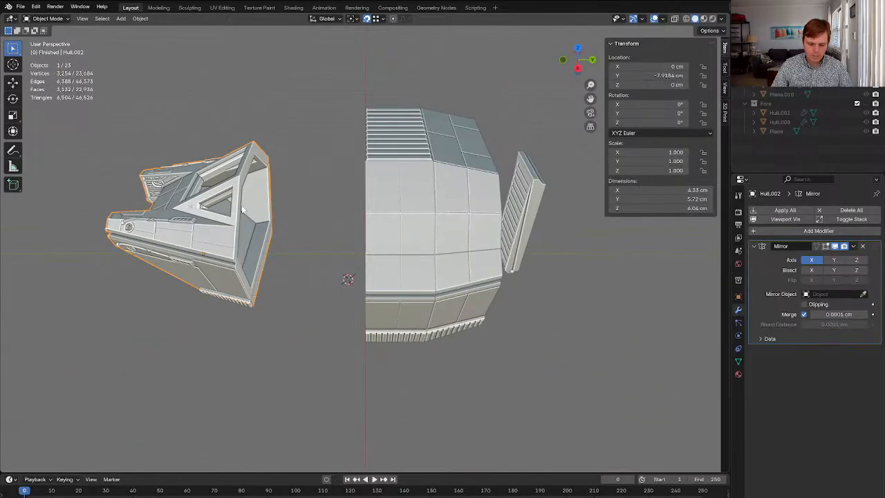
{"action": "key", "text": "m"}
{"action": "left_click", "coordinate": [242, 207]}
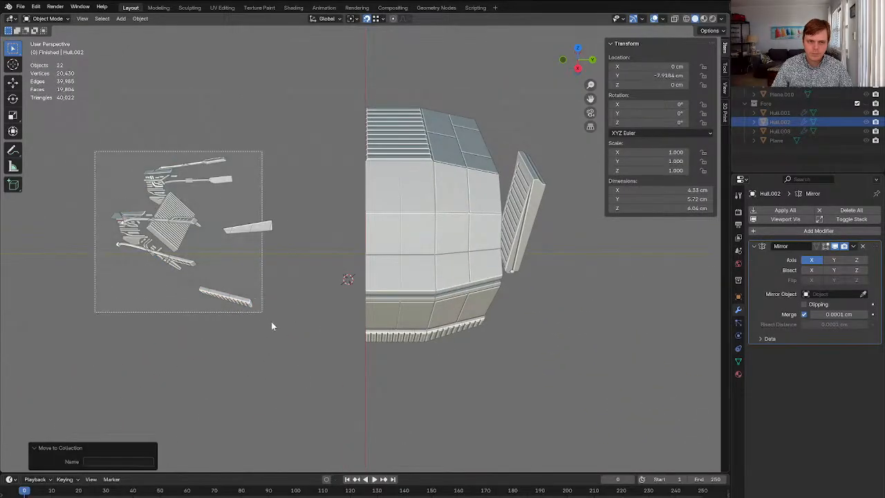
{"action": "left_click_drag", "start_coordinate": [270, 322], "coordinate": [286, 335]}
{"action": "key", "text": "m"}
{"action": "left_click", "coordinate": [286, 336]}
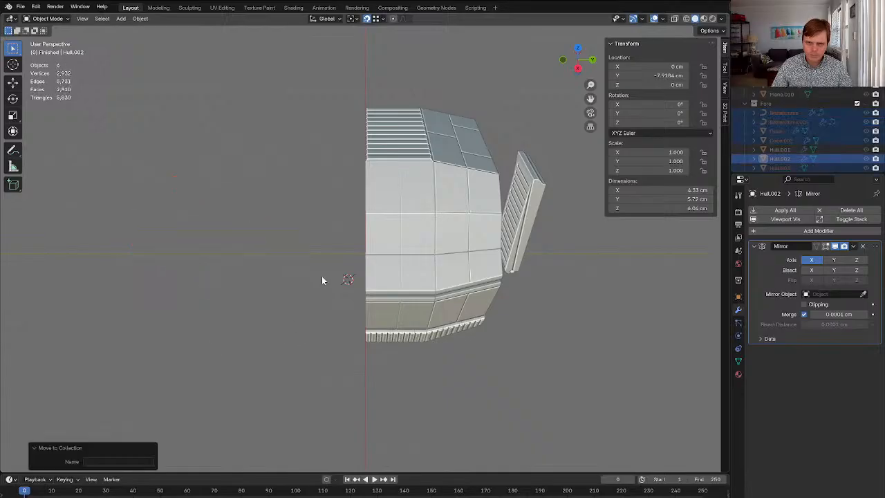
Isolate the collection named Collection and move both of its lower hull sections into Aft
{"action": "middle_click_drag", "start_coordinate": [321, 280], "coordinate": [296, 277]}
{"action": "left_click", "coordinate": [487, 342]}
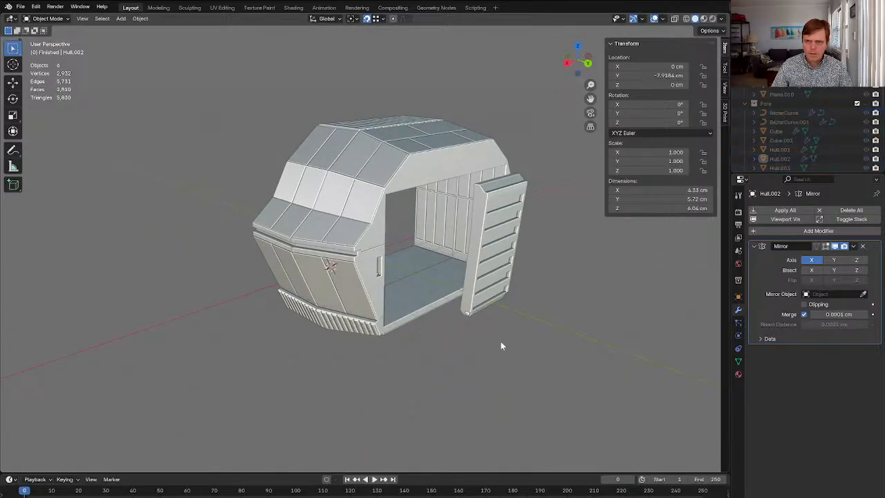
{"action": "key", "text": "2"}
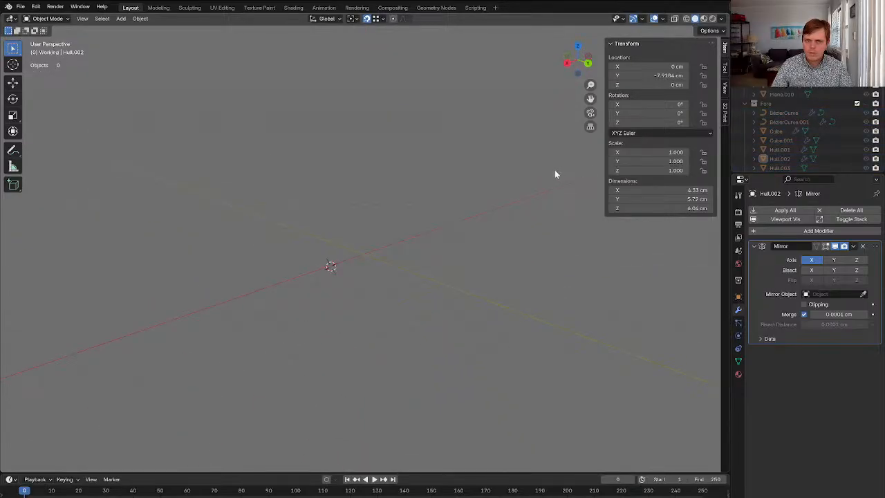
{"action": "key", "text": "1"}
{"action": "left_click", "coordinate": [470, 225]}
{"action": "key", "text": "m"}
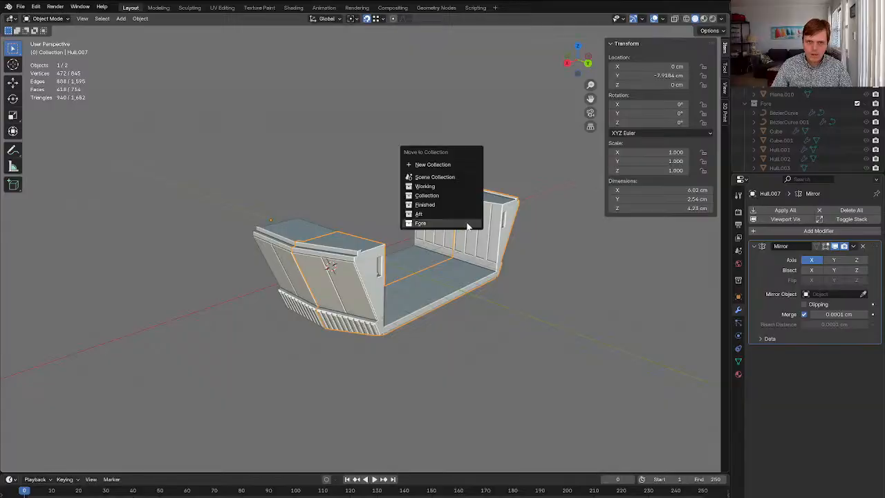
{"action": "left_click", "coordinate": [447, 224]}
{"action": "key", "text": "a"}
{"action": "key", "text": "m"}
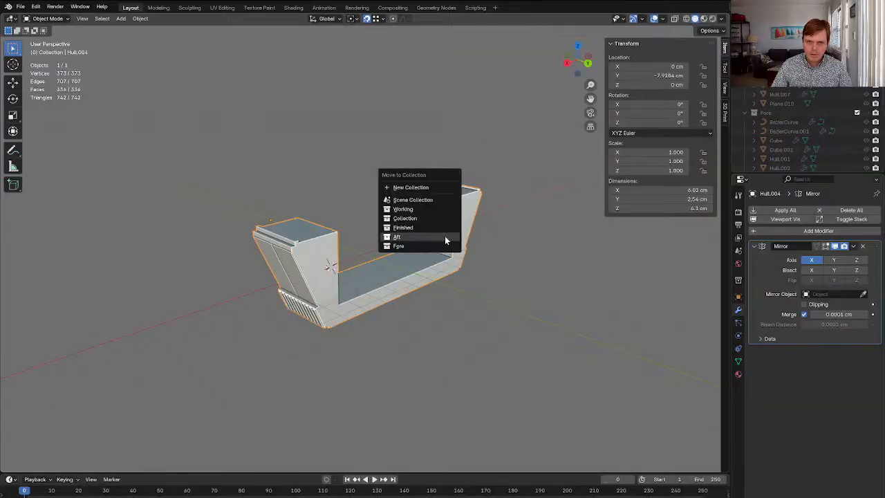
{"action": "left_click", "coordinate": [444, 236]}
Delete the emptied collections Working and Collection
{"action": "key", "text": "2"}
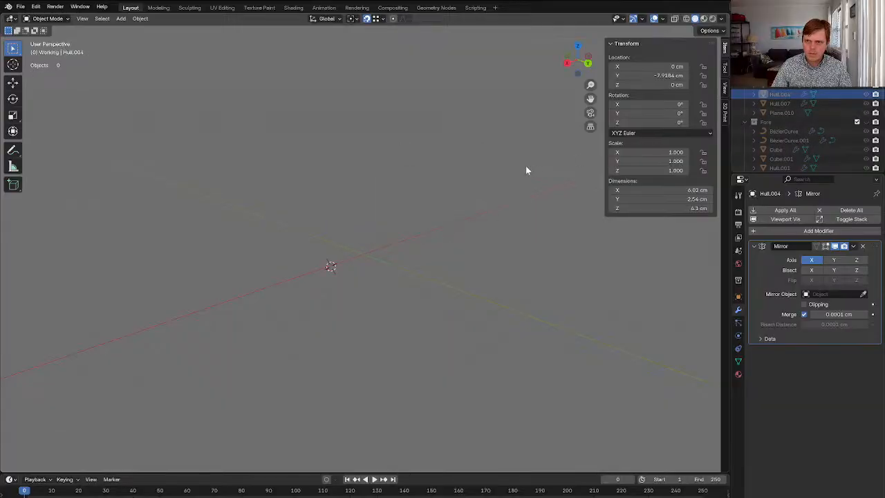
{"action": "key", "text": "x"}
{"action": "key", "text": "x"}
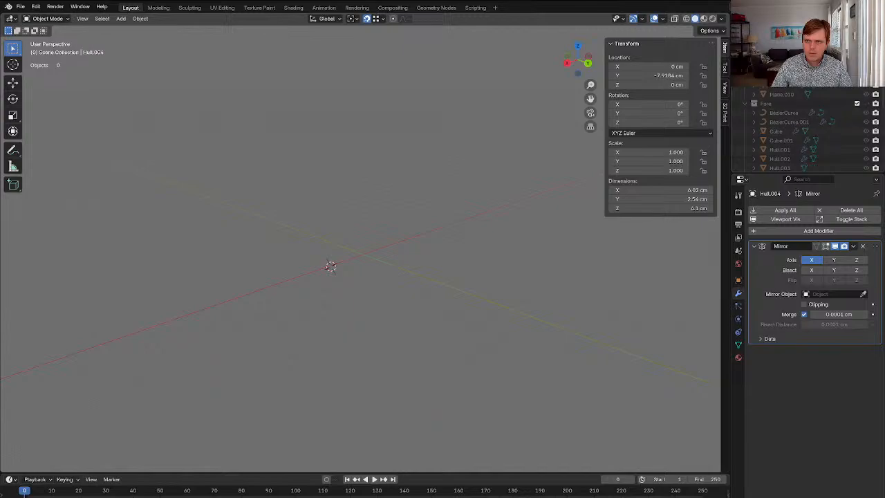
Move the rearmost upper hull section and the rear door from Finished into Aft, and delete the camera
{"action": "key", "text": "1"}
{"action": "left_click", "coordinate": [450, 185]}
{"action": "left_click", "coordinate": [497, 238], "text": "shift"}
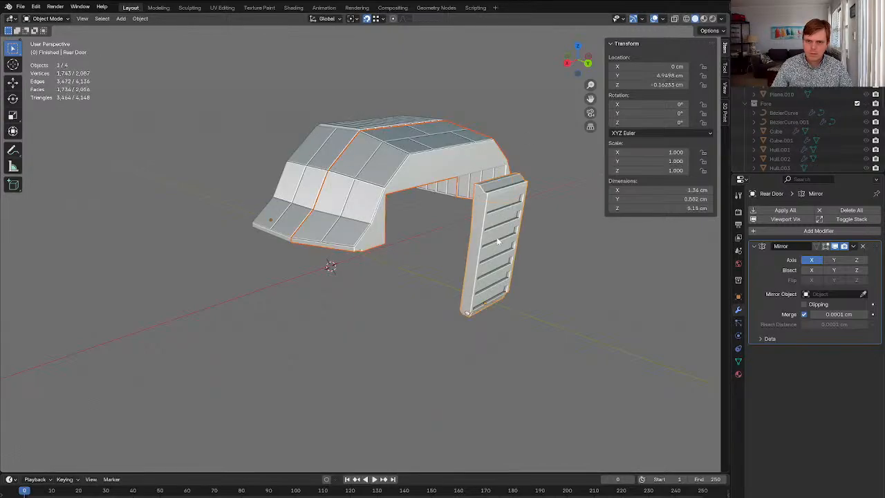
{"action": "key", "text": "m"}
{"action": "left_click", "coordinate": [485, 239]}
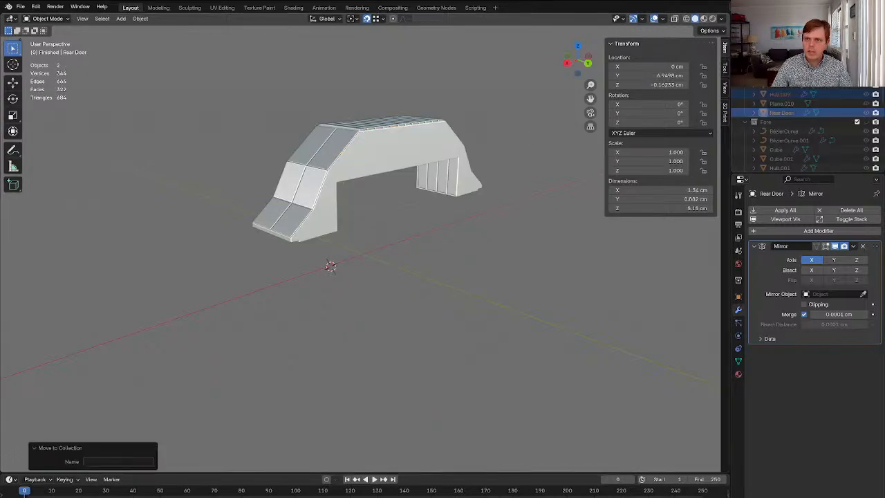
{"action": "left_click", "coordinate": [329, 264]}
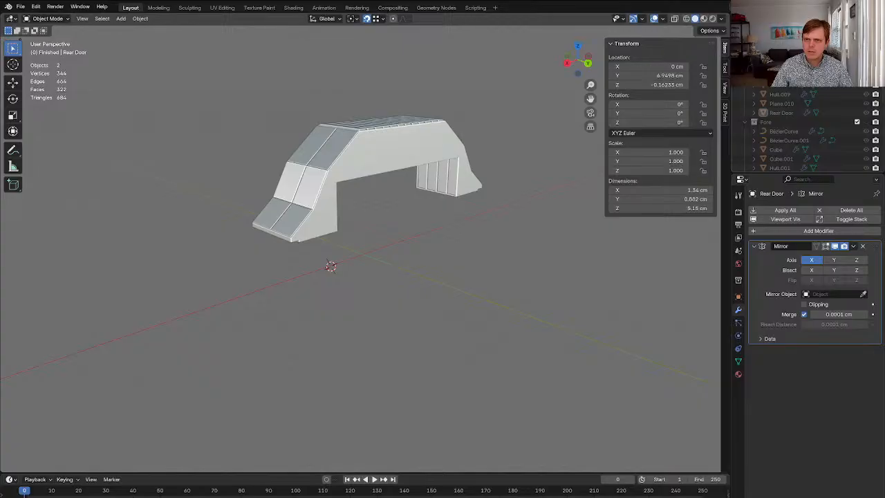
{"action": "scroll", "coordinate": [806, 130], "scroll_direction": "up", "scroll_amount": 1}
{"action": "left_click", "coordinate": [778, 67]}
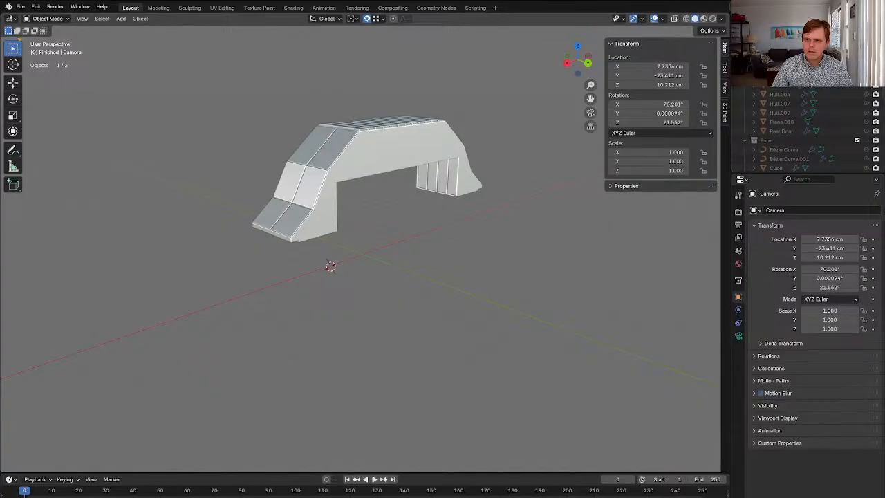
Move the remaining upper hull section into Aft and delete the emptied Finished collection
{"action": "left_click", "coordinate": [413, 240]}
{"action": "key", "text": "m"}
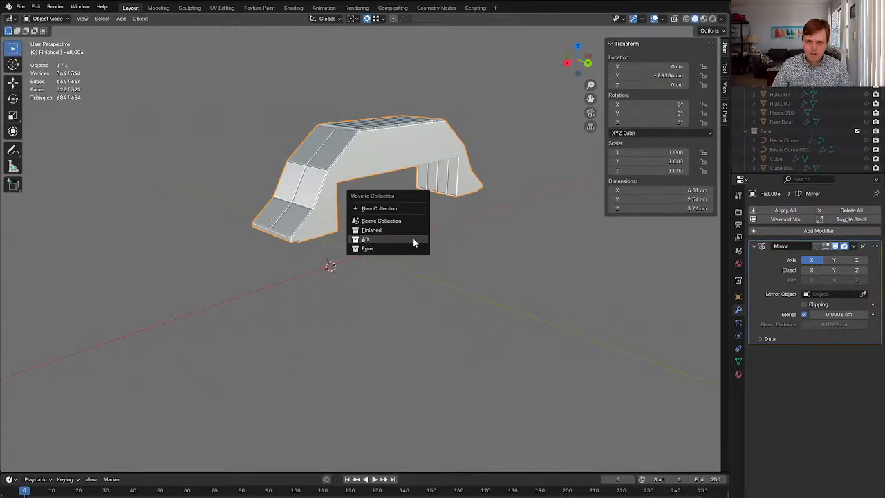
{"action": "left_click", "coordinate": [402, 238]}
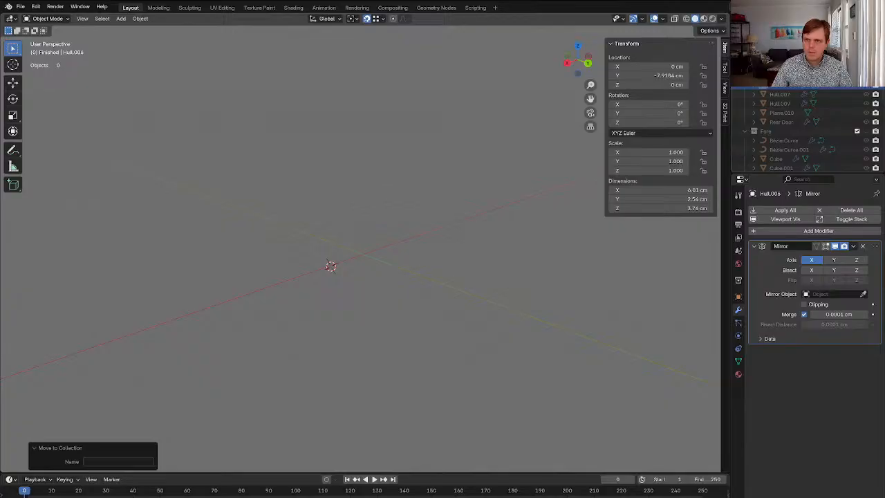
{"action": "left_click", "coordinate": [766, 40]}
{"action": "key", "text": "x"}
Isolate the Aft collection, delete its Plane.010 object and hide the rear door
{"action": "key", "text": "1"}
{"action": "middle_click_drag", "start_coordinate": [402, 217], "coordinate": [449, 278]}
{"action": "scroll", "coordinate": [424, 249], "scroll_direction": "up", "scroll_amount": 3}
{"action": "left_click", "coordinate": [449, 277]}
{"action": "key", "text": "h"}
{"action": "middle_click_drag", "start_coordinate": [434, 230], "coordinate": [352, 313]}
{"action": "left_click", "coordinate": [300, 362]}
{"action": "key", "text": "Delete"}
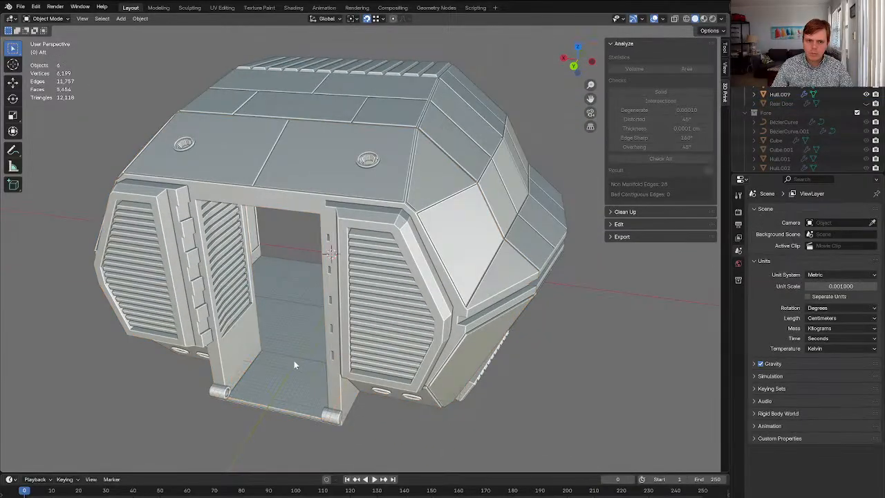
{"action": "middle_click_drag", "start_coordinate": [293, 360], "coordinate": [465, 205]}
{"action": "key", "text": "alt+h"}
{"action": "left_click", "coordinate": [465, 205]}
{"action": "key", "text": "h"}
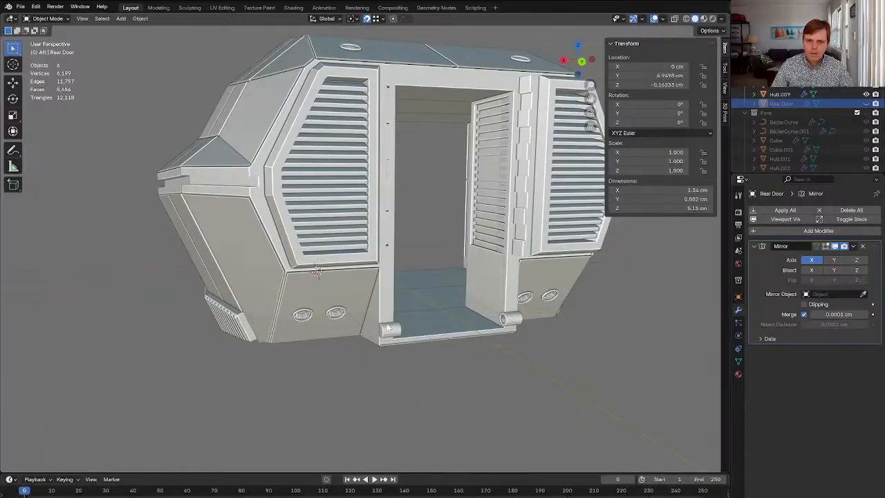
Edit the Aft hull mesh and delete the flat faces framing the louvered vent on the doorway's side wall
{"action": "left_click", "coordinate": [513, 309]}
{"action": "key", "text": "Tab"}
{"action": "middle_click_drag", "start_coordinate": [507, 287], "coordinate": [467, 263]}
{"action": "scroll", "coordinate": [466, 263], "scroll_direction": "up", "scroll_amount": 2}
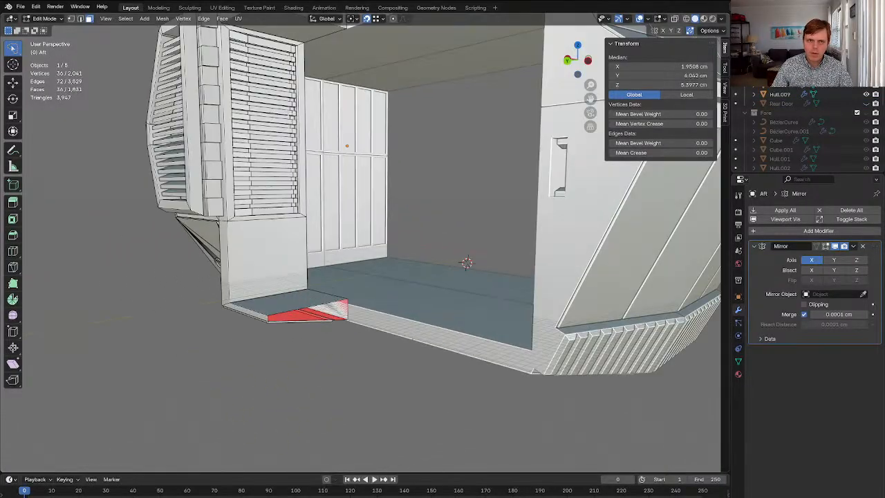
{"action": "left_click", "coordinate": [235, 46]}
{"action": "middle_click_drag", "start_coordinate": [235, 46], "coordinate": [291, 241], "text": "shift"}
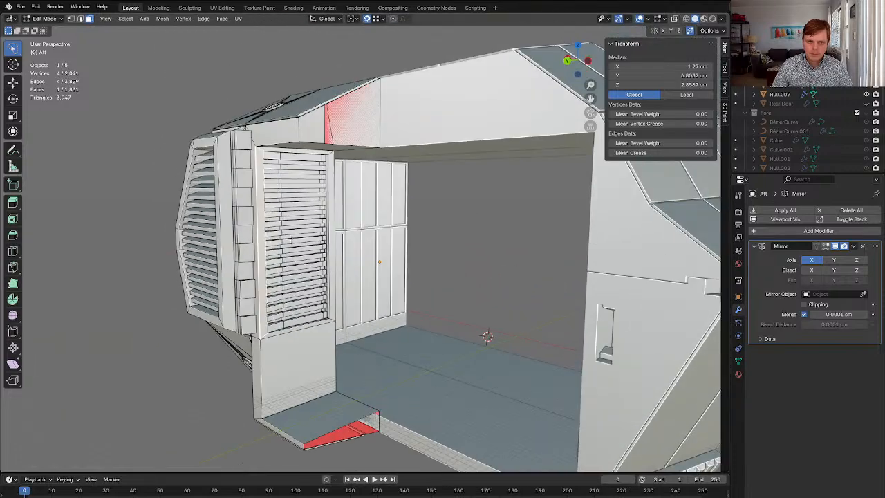
{"action": "left_click", "coordinate": [249, 358]}
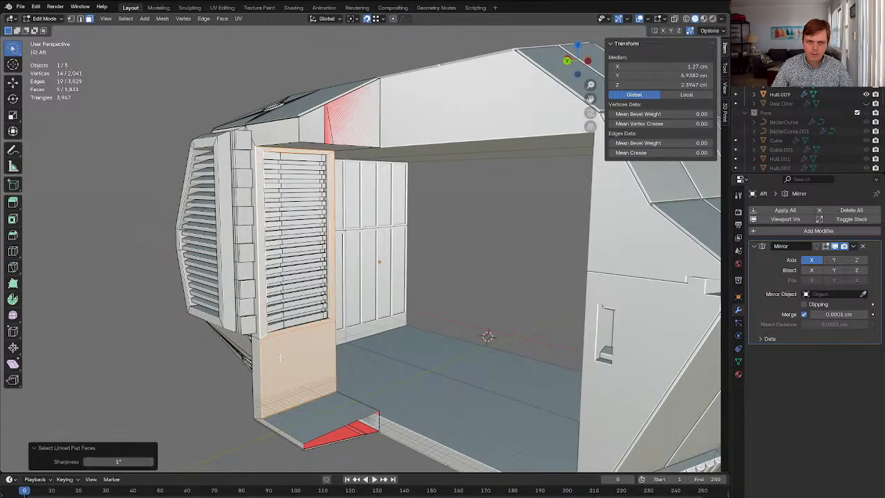
{"action": "key", "text": "x"}
{"action": "key", "text": "f"}
Delete the top face of the doorway's sill platform and the underside face of its lintel
{"action": "left_click", "coordinate": [313, 422]}
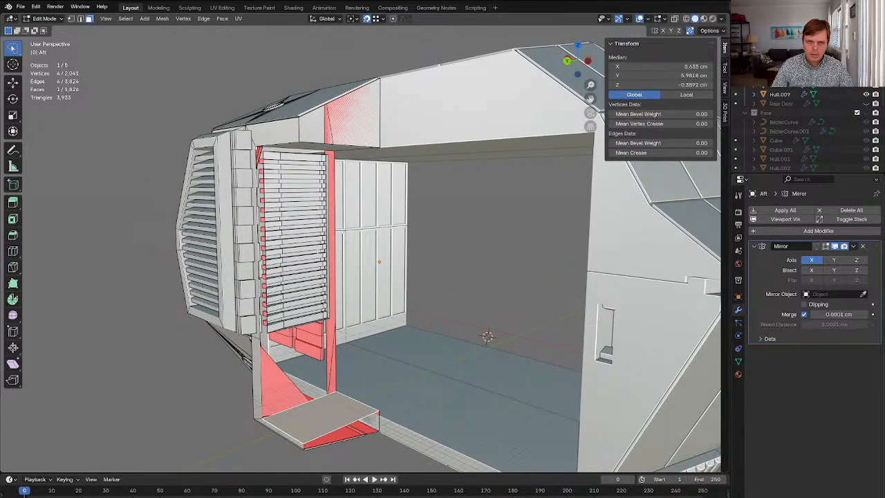
{"action": "key", "text": "x"}
{"action": "key", "text": "f"}
{"action": "left_click", "coordinate": [307, 149]}
{"action": "key", "text": "x"}
{"action": "key", "text": "f"}
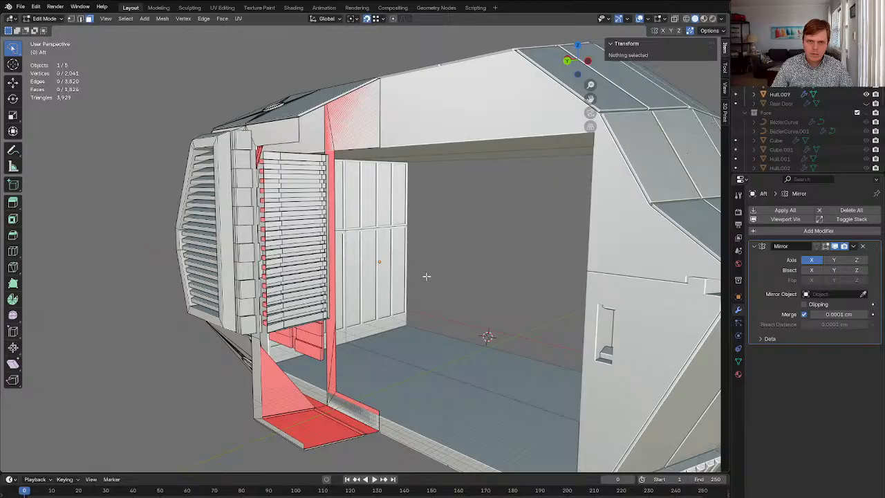
Delete the louvered vent's faces from the doorway's side wall
{"action": "middle_click_drag", "start_coordinate": [425, 277], "coordinate": [260, 201]}
{"action": "left_click", "coordinate": [245, 199]}
{"action": "key", "text": "q"}
{"action": "left_click", "coordinate": [237, 210]}
{"action": "key", "text": "x"}
{"action": "key", "text": "f"}
Try to fill a face along the doorway's open side, starting from the lintel edge
{"action": "left_click", "coordinate": [249, 146]}
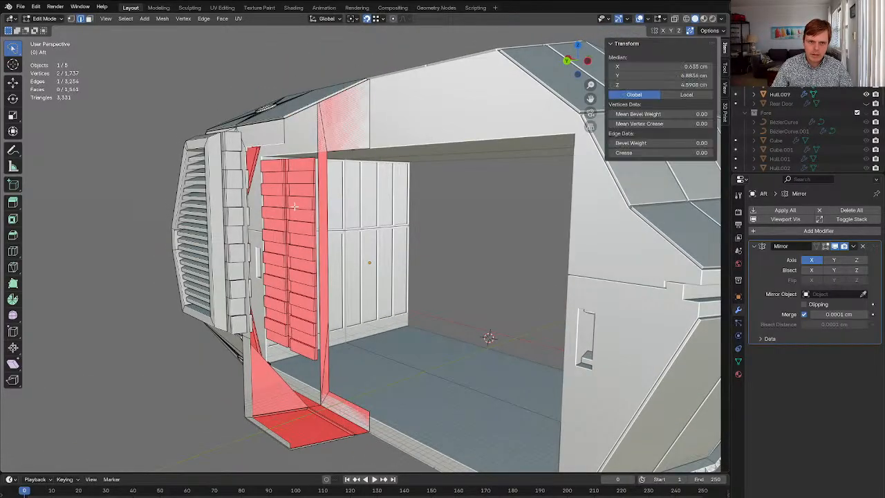
{"action": "middle_click_drag", "start_coordinate": [250, 146], "coordinate": [338, 216]}
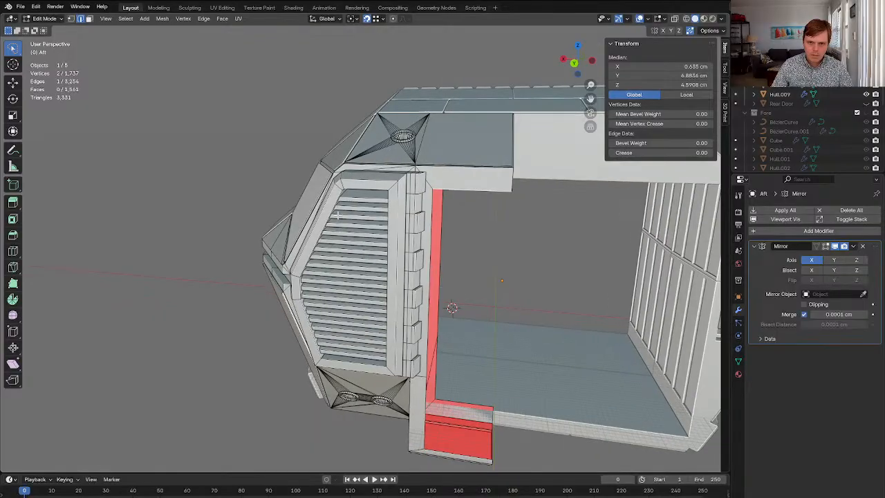
{"action": "key", "text": "f"}
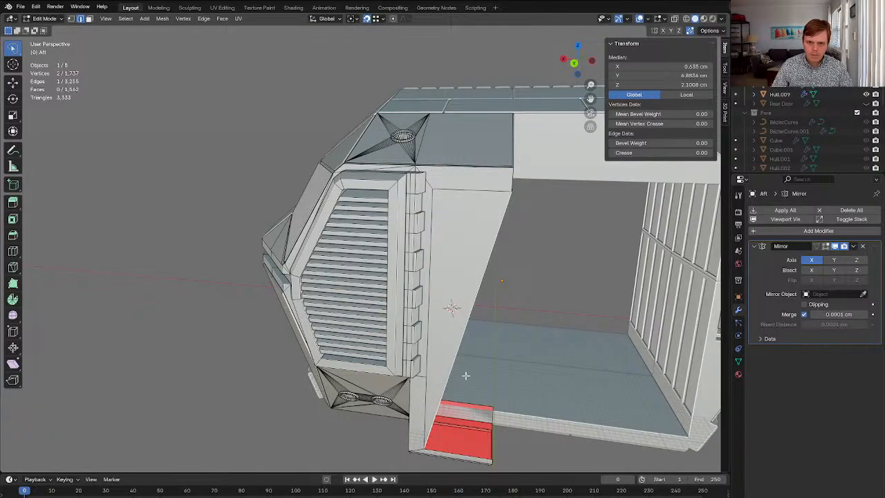
{"action": "key", "text": "ctrl+z"}
{"action": "middle_click_drag", "start_coordinate": [504, 227], "coordinate": [469, 259]}
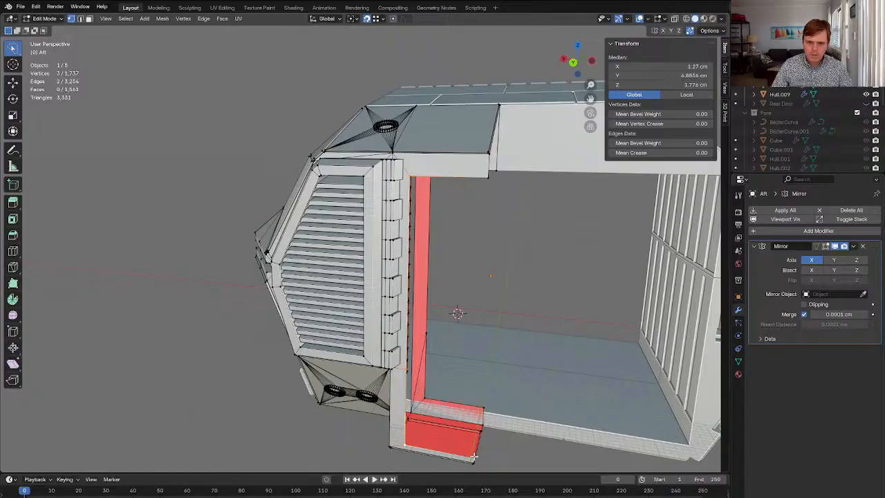
Fill a face across the rear doorway's opening between its side wall, lintel and sill
{"action": "key", "text": "f"}
{"action": "middle_click_drag", "start_coordinate": [490, 177], "coordinate": [443, 210]}
{"action": "scroll", "coordinate": [270, 292], "scroll_direction": "up", "scroll_amount": 1}
{"action": "scroll", "coordinate": [322, 280], "scroll_direction": "up", "scroll_amount": 6}
{"action": "scroll", "coordinate": [443, 210], "scroll_direction": "down", "scroll_amount": 8}
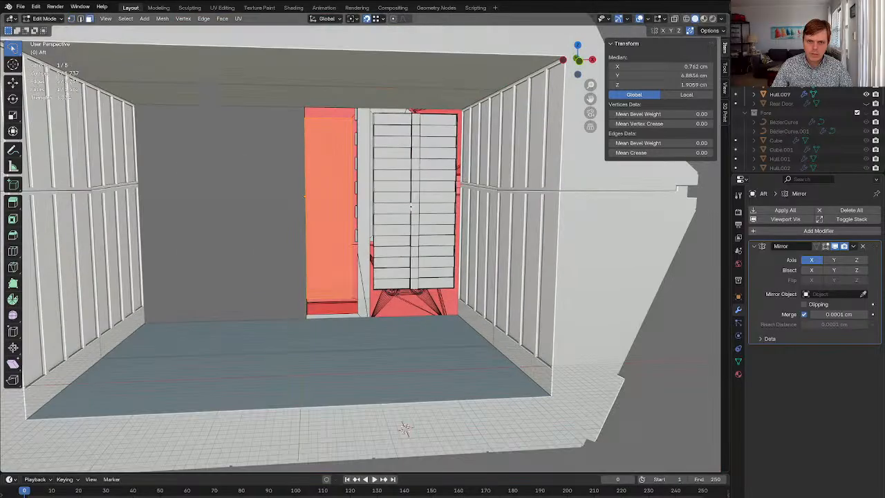
Delete the box-shaped vent recess from the Aft hull's forward side and fill its rectangular opening with a face
{"action": "key", "text": "alt+a"}
{"action": "key", "text": "alt+h"}
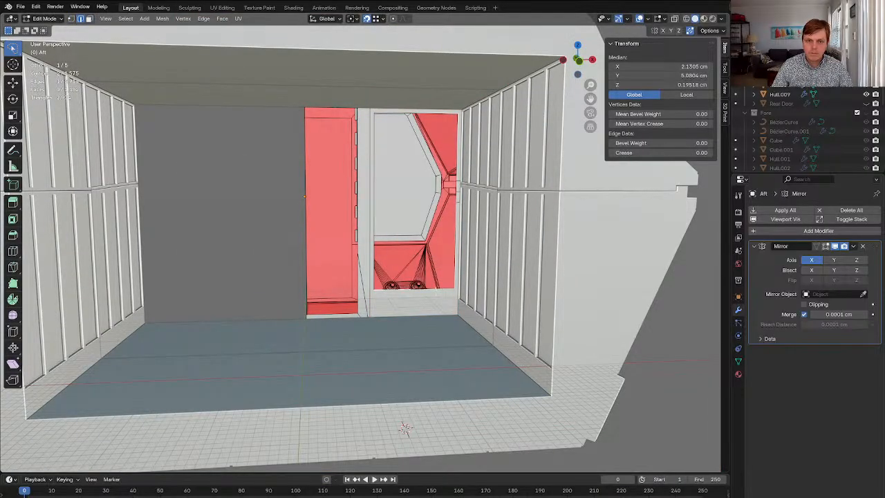
{"action": "middle_click_drag", "start_coordinate": [405, 428], "coordinate": [398, 284]}
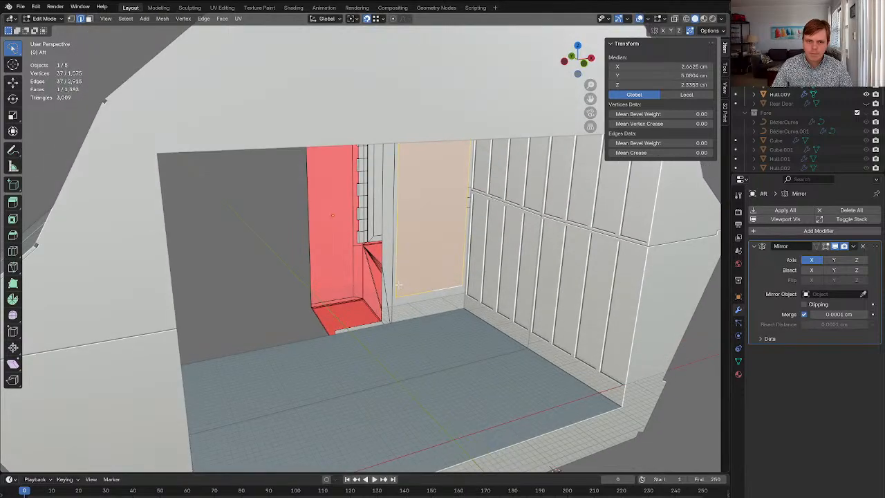
Fill the remaining doorway gap on the Aft hull's forward side with a face and leave mesh editing
{"action": "left_click", "coordinate": [337, 329]}
{"action": "middle_click_drag", "start_coordinate": [337, 330], "coordinate": [450, 293]}
{"action": "left_click", "coordinate": [456, 115], "text": "ctrl"}
{"action": "key", "text": "f"}
{"action": "key", "text": "Tab"}
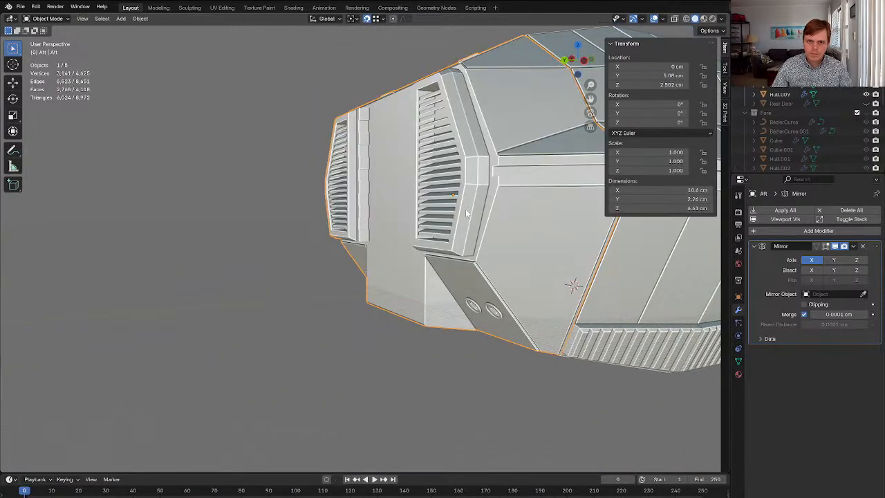
Reveal the hidden hull parts of the Aft collection, including the rear door
{"action": "middle_click_drag", "start_coordinate": [465, 209], "coordinate": [497, 255]}
{"action": "key", "text": "alt+h"}
{"action": "left_click", "coordinate": [279, 368]}
{"action": "middle_click_drag", "start_coordinate": [279, 368], "coordinate": [308, 272]}
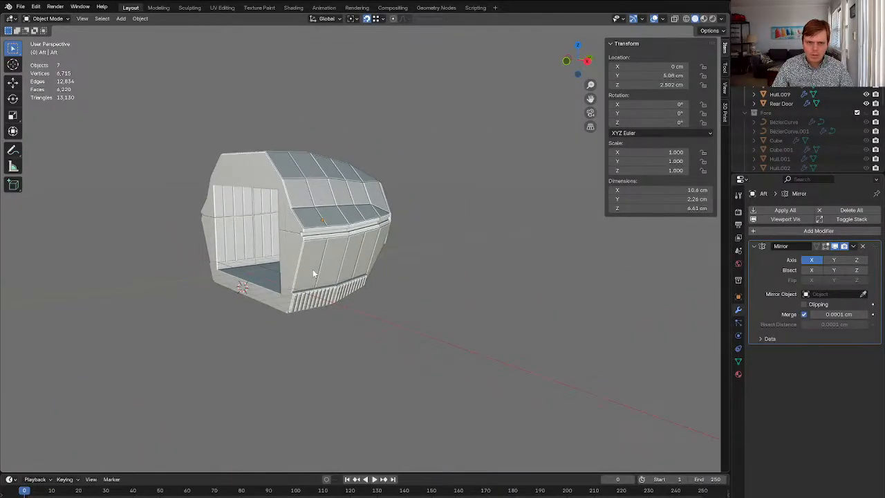
Show the Fore collection's parts and select the long narrow ledge face on Hull.008's side in mesh editing
{"action": "key", "text": "alt+h"}
{"action": "left_click", "coordinate": [257, 229]}
{"action": "middle_click_drag", "start_coordinate": [256, 228], "coordinate": [318, 181], "text": "shift"}
{"action": "scroll", "coordinate": [381, 229], "scroll_direction": "up", "scroll_amount": 5}
{"action": "key", "text": "Tab"}
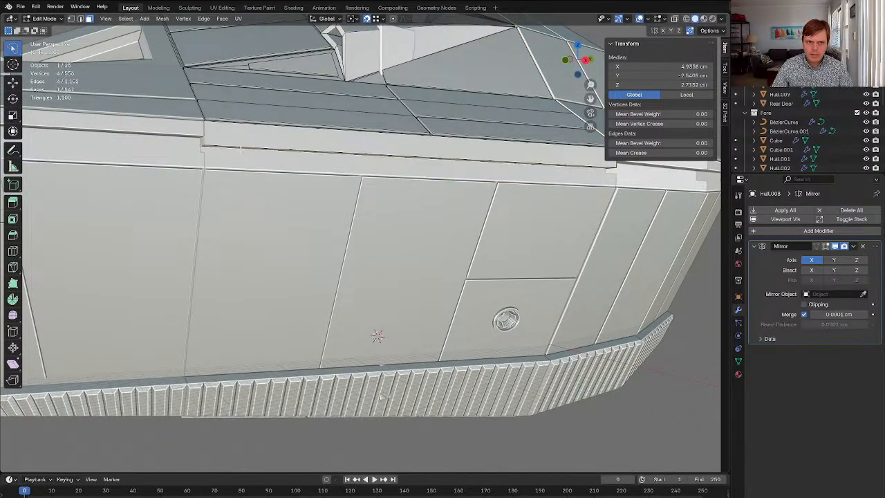
{"action": "left_click", "coordinate": [248, 148]}
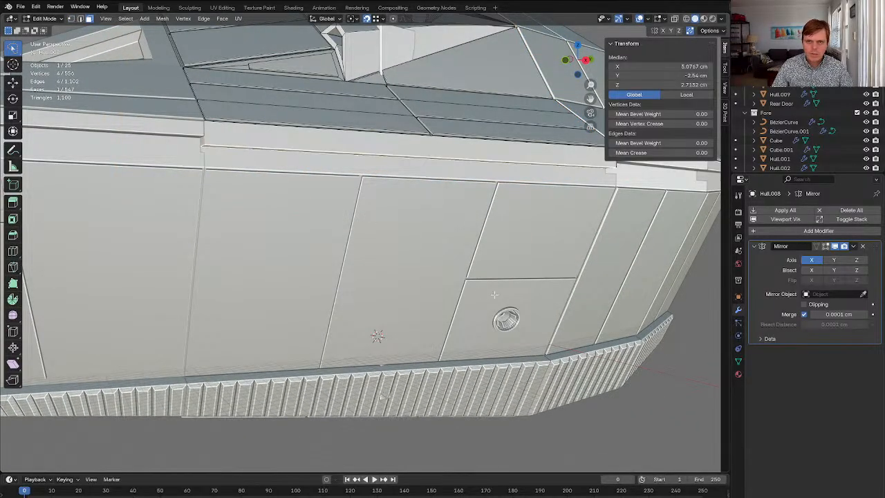
{"action": "key", "text": "g"}
{"action": "key", "text": "z"}
{"action": "key", "text": "Escape"}
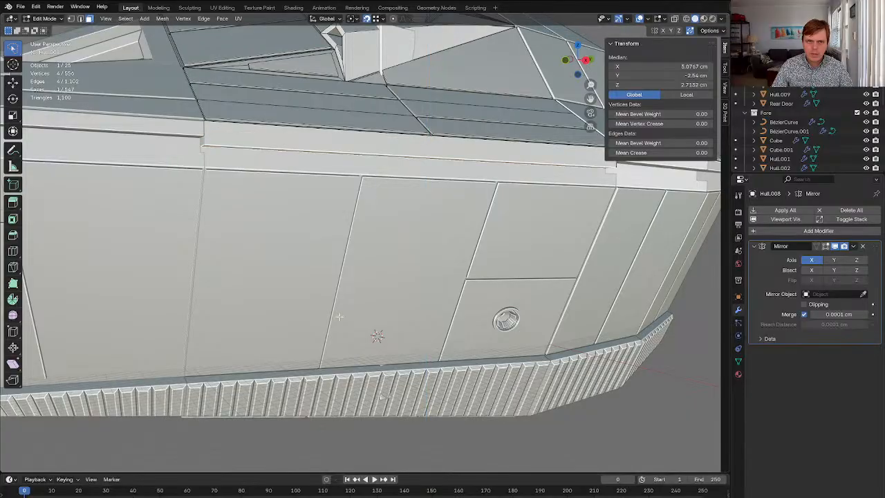
{"action": "key", "text": "g"}
{"action": "key", "text": "z"}
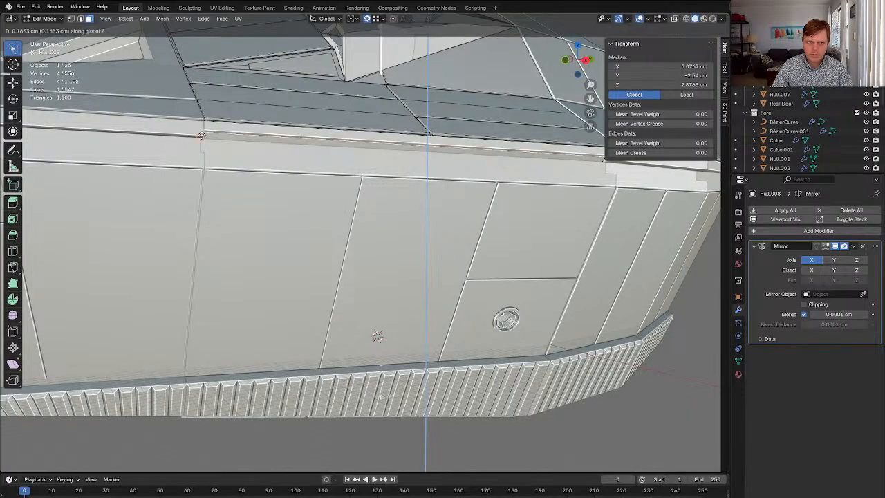
{"action": "key", "text": "Escape"}
Adjust the snapping and raise the selected Hull.008 ledge face along Z by 0.09 cm plus another 0.01 cm
{"action": "left_click", "coordinate": [379, 18]}
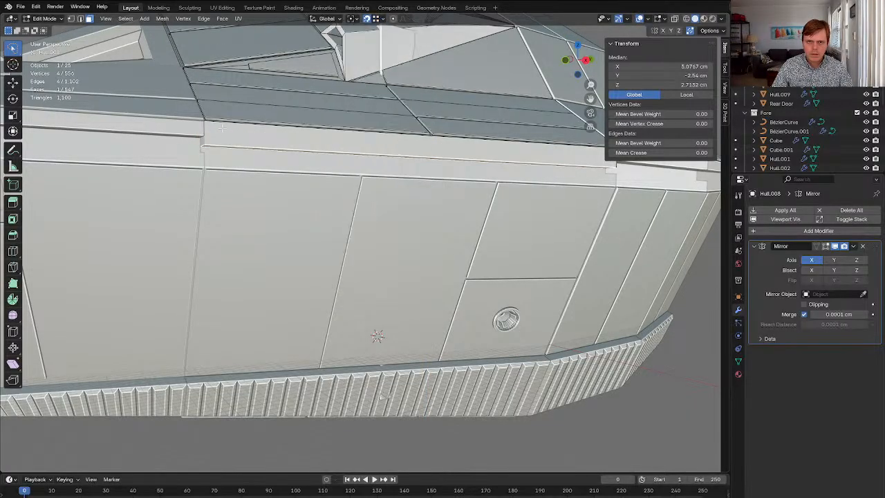
{"action": "key", "text": "g"}
{"action": "key", "text": "z"}
{"action": "left_click", "coordinate": [199, 134]}
{"action": "key", "text": "g"}
{"action": "key", "text": "z"}
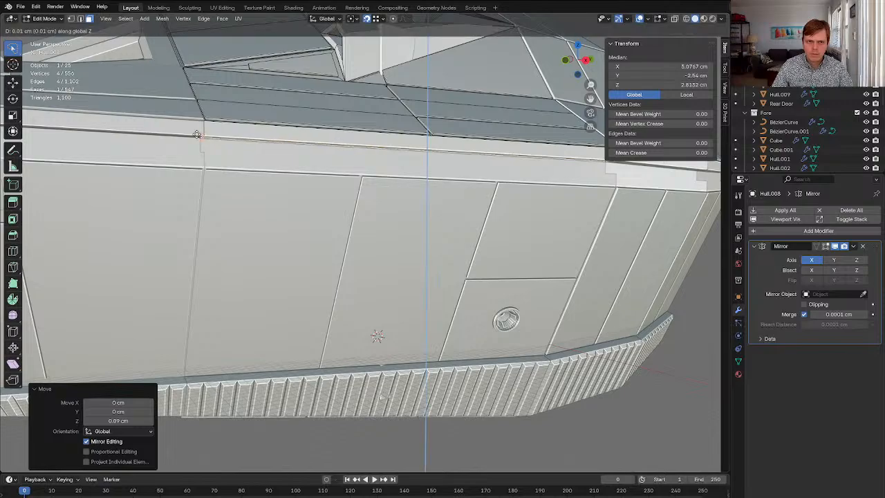
{"action": "left_click", "coordinate": [197, 132]}
Finish editing Hull.008 and show only the Aft collection's parts
{"action": "key", "text": "Tab"}
{"action": "scroll", "coordinate": [277, 174], "scroll_direction": "down", "scroll_amount": 6}
{"action": "left_click", "coordinate": [332, 306]}
{"action": "middle_click_drag", "start_coordinate": [370, 300], "coordinate": [414, 311]}
{"action": "scroll", "coordinate": [331, 308], "scroll_direction": "up", "scroll_amount": 8}
{"action": "key", "text": "1"}
{"action": "scroll", "coordinate": [329, 316], "scroll_direction": "down", "scroll_amount": 3}
{"action": "scroll", "coordinate": [330, 316], "scroll_direction": "up", "scroll_amount": 3}
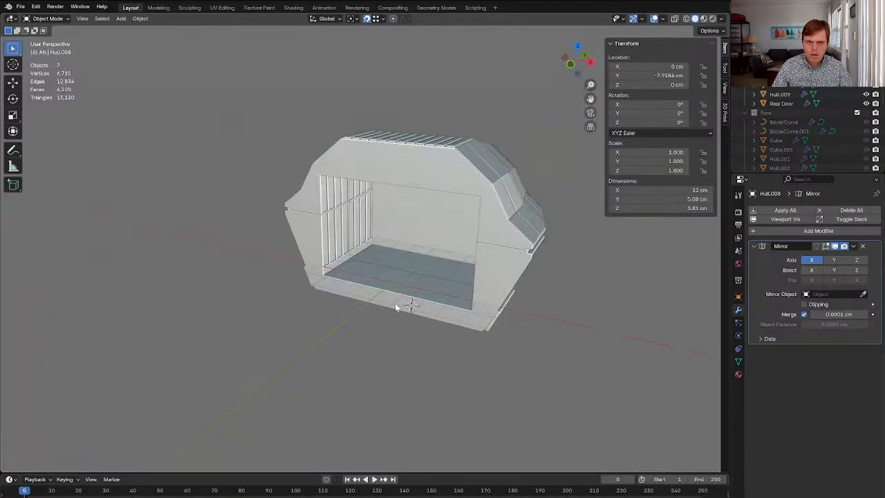
Edit the Aft mesh and hide the flat forward faces surrounding the small vertical slot near its outer edge
{"action": "scroll", "coordinate": [417, 280], "scroll_direction": "up", "scroll_amount": 1}
{"action": "middle_click_drag", "start_coordinate": [417, 280], "coordinate": [375, 244]}
{"action": "scroll", "coordinate": [357, 262], "scroll_direction": "up", "scroll_amount": 2}
{"action": "left_click", "coordinate": [378, 244]}
{"action": "scroll", "coordinate": [378, 244], "scroll_direction": "up", "scroll_amount": 4}
{"action": "scroll", "coordinate": [394, 260], "scroll_direction": "down", "scroll_amount": 8}
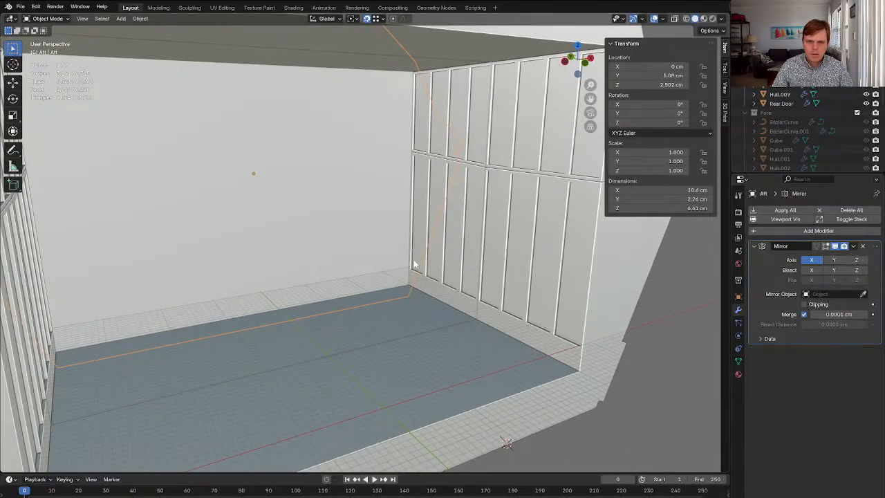
{"action": "key", "text": "Tab"}
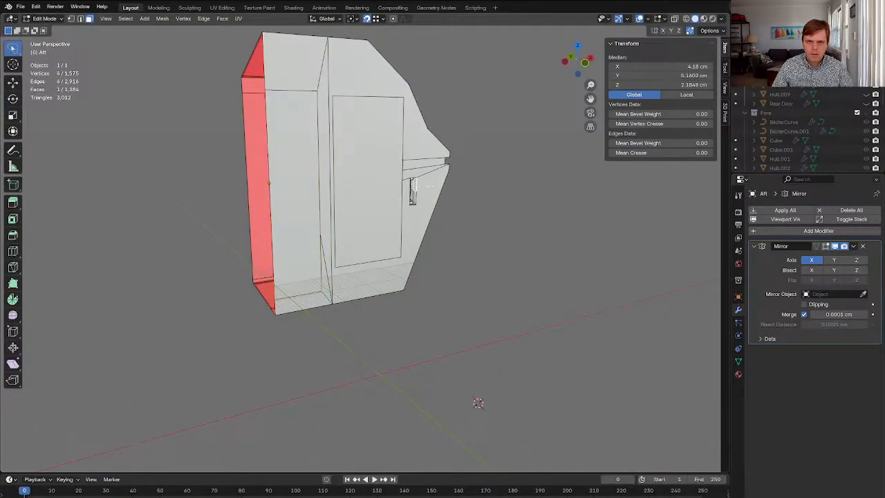
{"action": "scroll", "coordinate": [430, 185], "scroll_direction": "up", "scroll_amount": 2}
{"action": "middle_click_drag", "start_coordinate": [497, 181], "coordinate": [387, 202], "text": "shift"}
{"action": "scroll", "coordinate": [304, 223], "scroll_direction": "up", "scroll_amount": 2}
{"action": "mouse_move", "coordinate": [294, 224]}
{"action": "middle_mouse_down", "text": "shift"}
{"action": "mouse_move", "coordinate": [208, 253]}
{"action": "mouse_move", "coordinate": [309, 216]}
{"action": "middle_mouse_up", "text": "shift"}
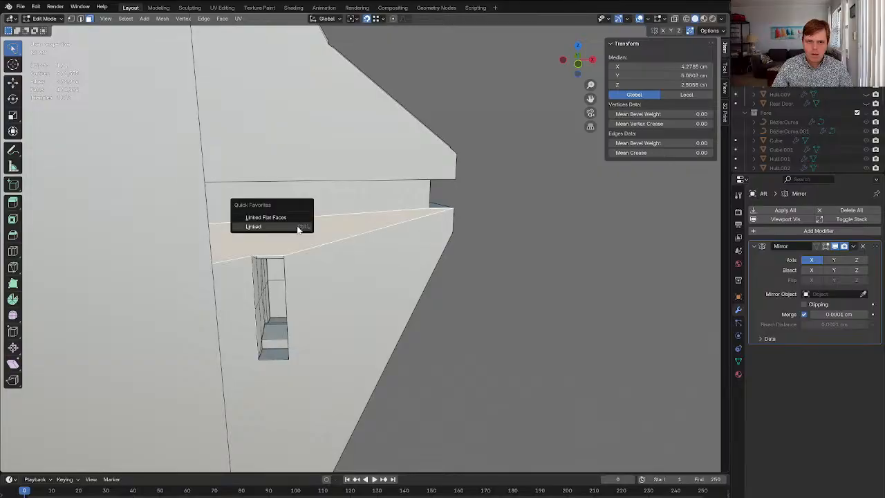
{"action": "left_click", "coordinate": [299, 227]}
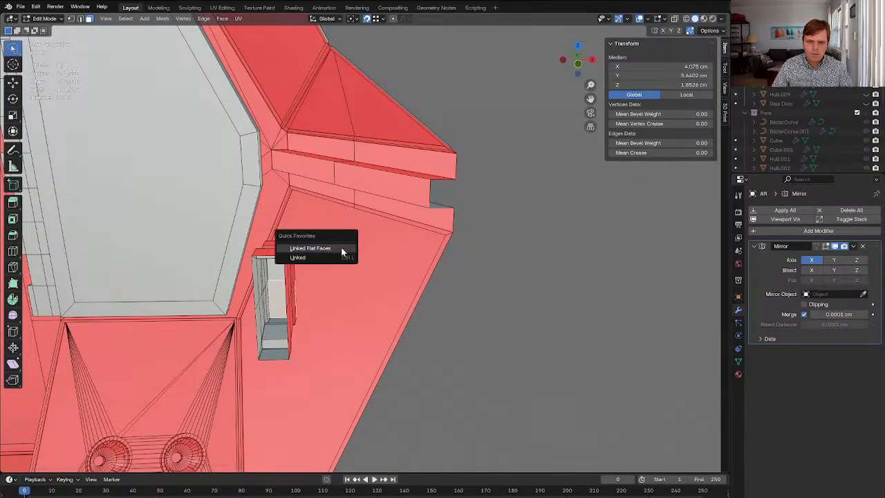
Delete the small slot's recess faces from the Aft mesh and reveal the hidden flat faces
{"action": "left_click", "coordinate": [331, 256]}
{"action": "key", "text": "x"}
{"action": "key", "text": "v"}
{"action": "key", "text": "alt+h"}
{"action": "key", "text": "2"}
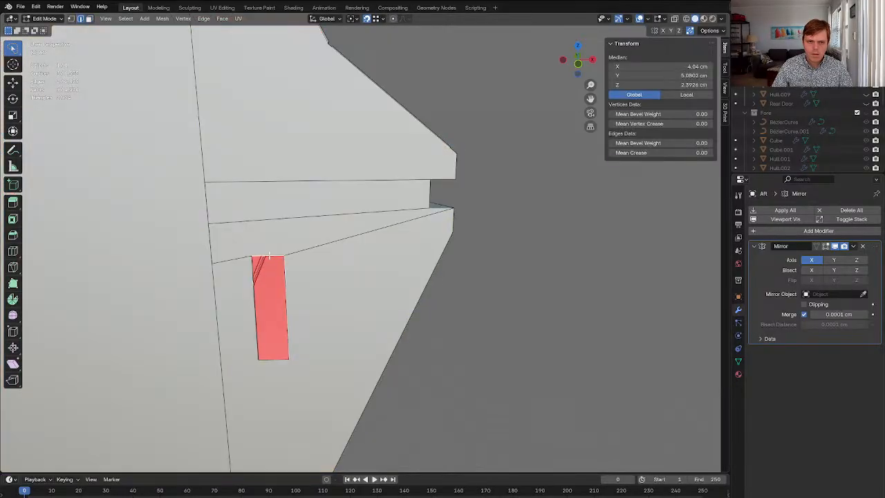
{"action": "key", "text": "Tab"}
Reveal the hidden hull parts and start editing the lower hull section Hull.007 from its aft-facing side
{"action": "scroll", "coordinate": [322, 253], "scroll_direction": "down", "scroll_amount": 5}
{"action": "middle_click_drag", "start_coordinate": [331, 251], "coordinate": [371, 244]}
{"action": "scroll", "coordinate": [410, 265], "scroll_direction": "down", "scroll_amount": 3}
{"action": "key", "text": "alt+h"}
{"action": "left_click", "coordinate": [372, 240]}
{"action": "middle_click_drag", "start_coordinate": [366, 211], "coordinate": [516, 286]}
{"action": "left_click", "coordinate": [432, 270]}
{"action": "key", "text": "Tab"}
{"action": "middle_click_drag", "start_coordinate": [416, 246], "coordinate": [356, 233], "text": "shift"}
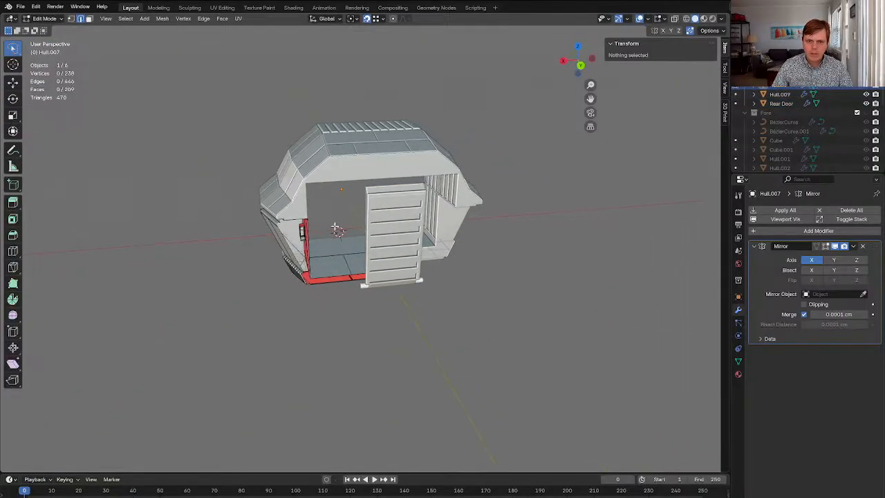
Delete the matching slot's recess faces from Hull.007, reveal its hidden faces and leave mesh editing
{"action": "scroll", "coordinate": [355, 233], "scroll_direction": "up", "scroll_amount": 5}
{"action": "key", "text": "3"}
{"action": "left_click", "coordinate": [213, 219]}
{"action": "left_click", "coordinate": [214, 219]}
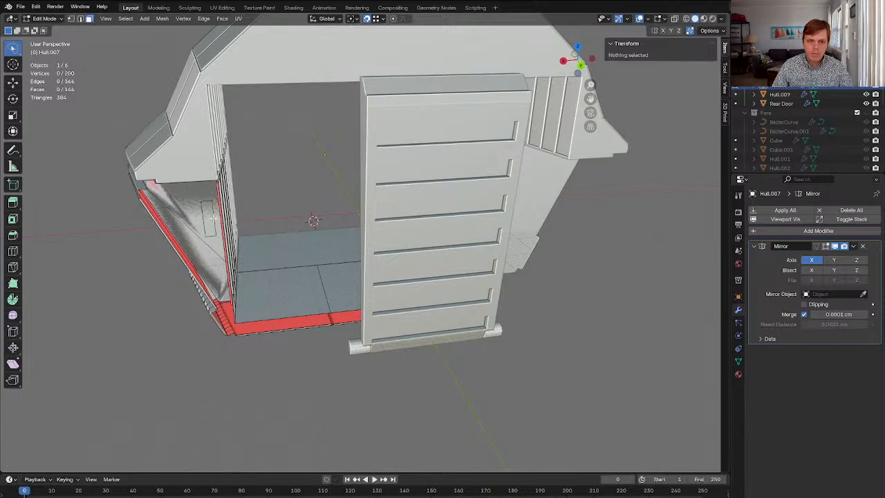
{"action": "key", "text": "alt+h"}
{"action": "middle_click_drag", "start_coordinate": [325, 257], "coordinate": [414, 268]}
{"action": "key", "text": "Tab"}
Reveal all hidden hull parts and try hiding the upper hull section Hull.006
{"action": "scroll", "coordinate": [414, 270], "scroll_direction": "down", "scroll_amount": 6}
{"action": "key", "text": "alt+h"}
{"action": "left_click", "coordinate": [428, 305]}
{"action": "middle_click_drag", "start_coordinate": [428, 305], "coordinate": [472, 271]}
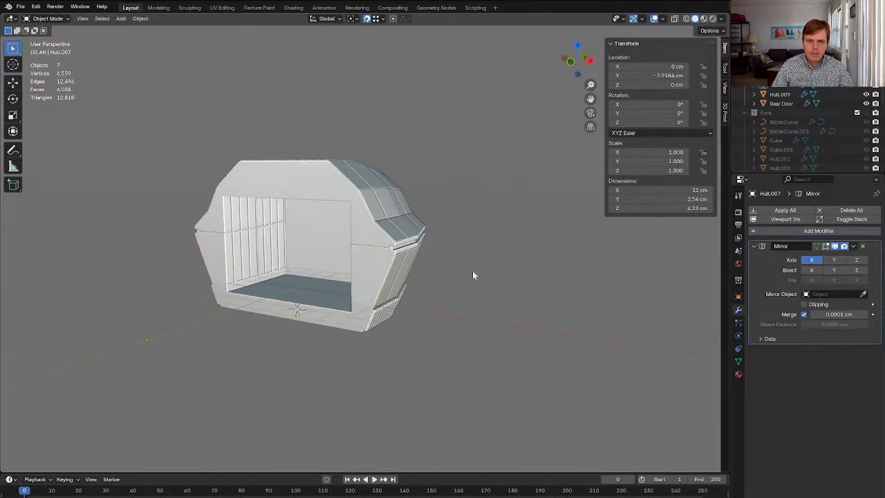
{"action": "key", "text": "h"}
{"action": "key", "text": "ctrl+z"}
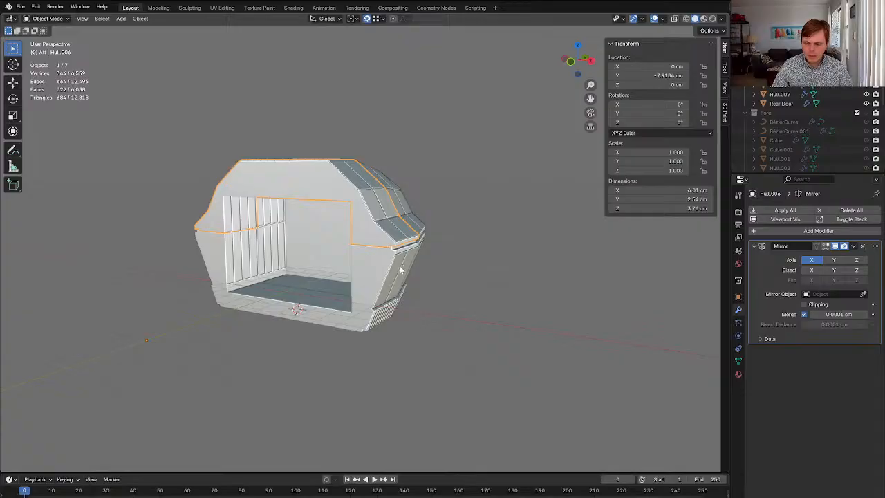
Add a mesh plane at the 3D cursor above the bay's front opening and merge its vertices at center
{"action": "middle_click_drag", "start_coordinate": [391, 275], "coordinate": [140, 212]}
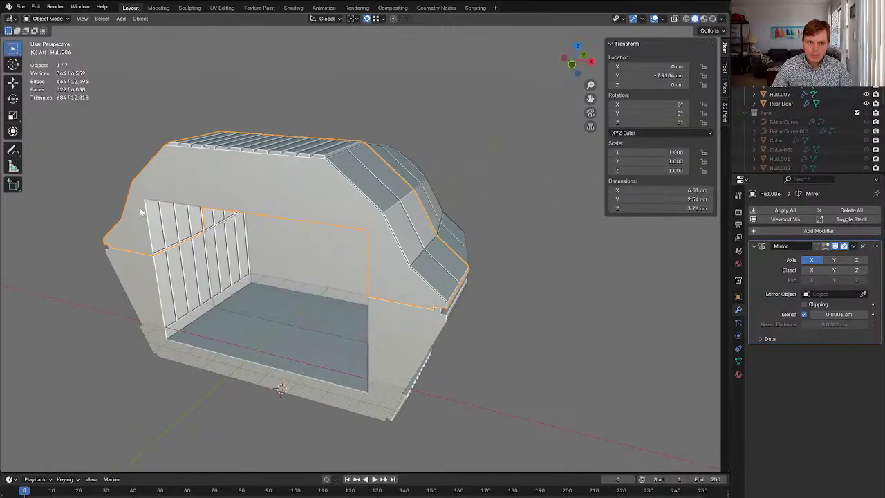
{"action": "middle_click_drag", "start_coordinate": [219, 255], "coordinate": [325, 222]}
{"action": "left_click", "coordinate": [322, 210]}
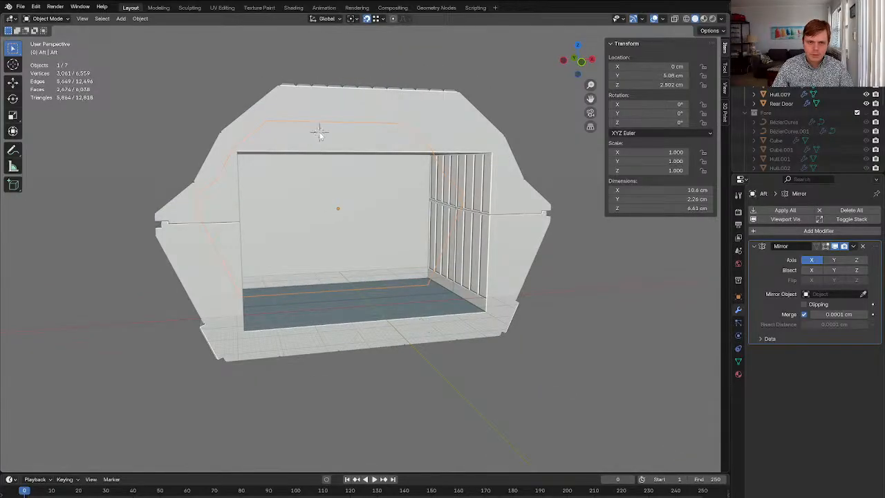
{"action": "key", "text": "F3"}
{"action": "type", "text": "add plane"}
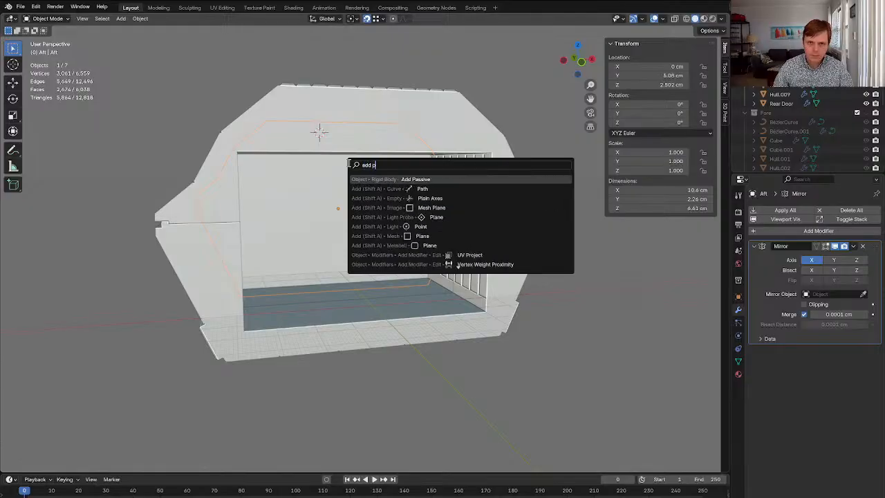
{"action": "key", "text": "Return"}
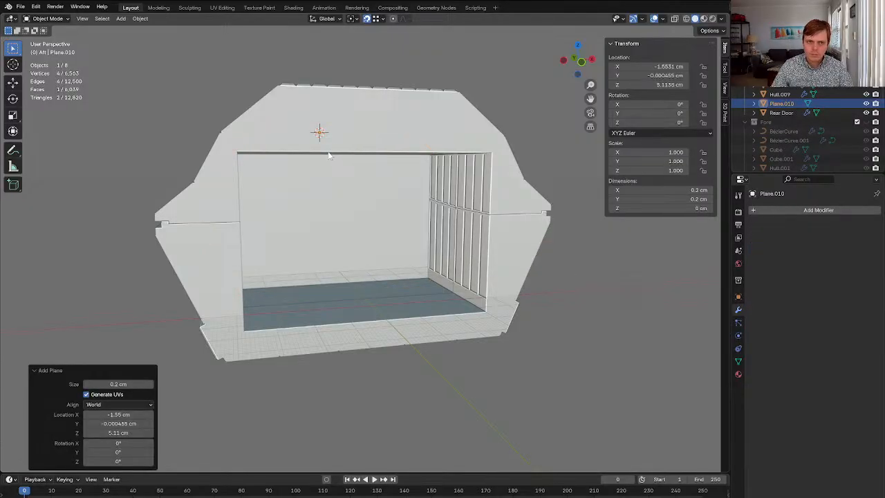
{"action": "key", "text": "Tab"}
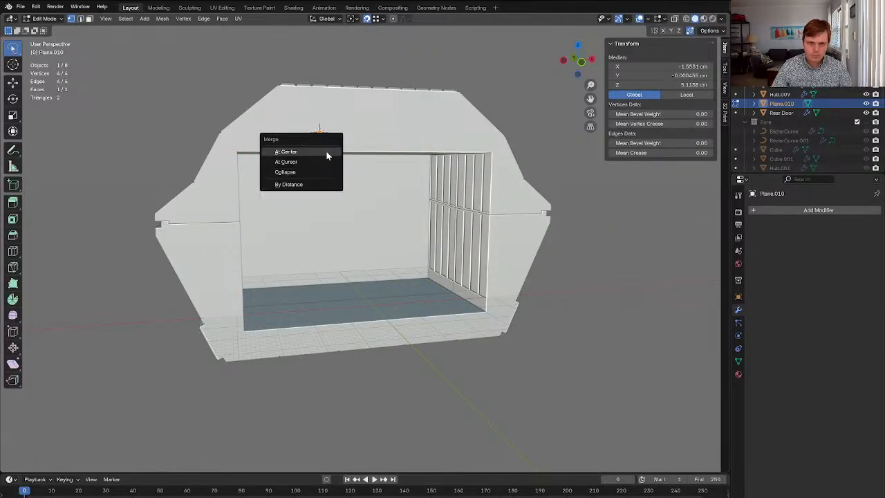
{"action": "left_click", "coordinate": [326, 151]}
Snap the vertex to the front opening's upper corner and extrude edges to its other three corners
{"action": "key", "text": "g"}
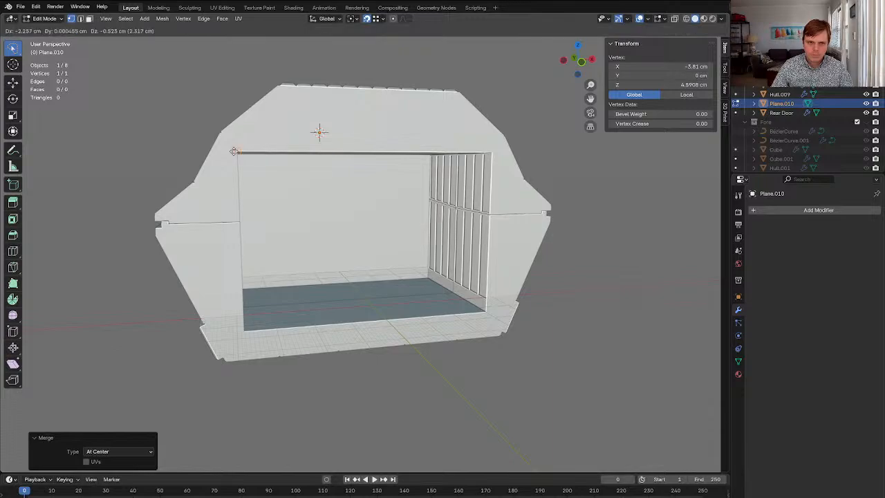
{"action": "left_click", "coordinate": [354, 157]}
{"action": "key", "text": "e"}
{"action": "left_click", "coordinate": [503, 152]}
{"action": "key", "text": "e"}
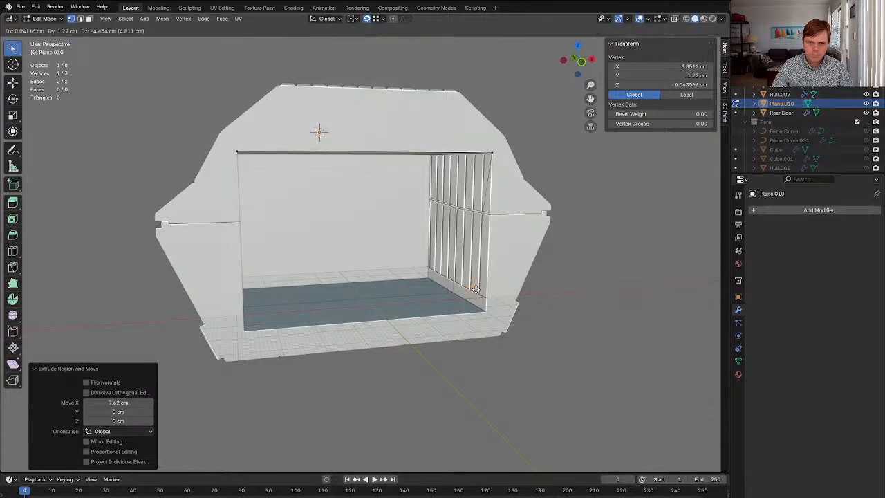
{"action": "left_click", "coordinate": [484, 312]}
{"action": "key", "text": "e"}
{"action": "left_click", "coordinate": [243, 331]}
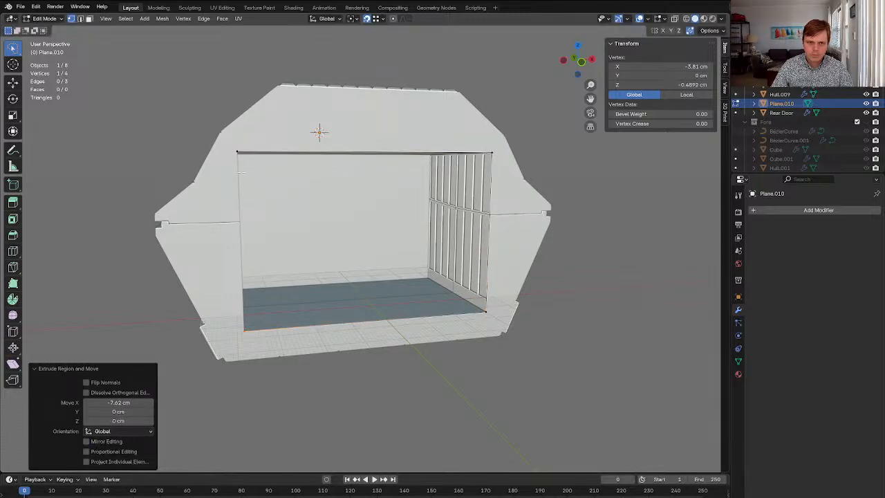
Close the outline of the front opening with a last edge and fill it with a face
{"action": "left_click", "coordinate": [240, 152], "text": "shift"}
{"action": "key", "text": "f"}
{"action": "key", "text": "f"}
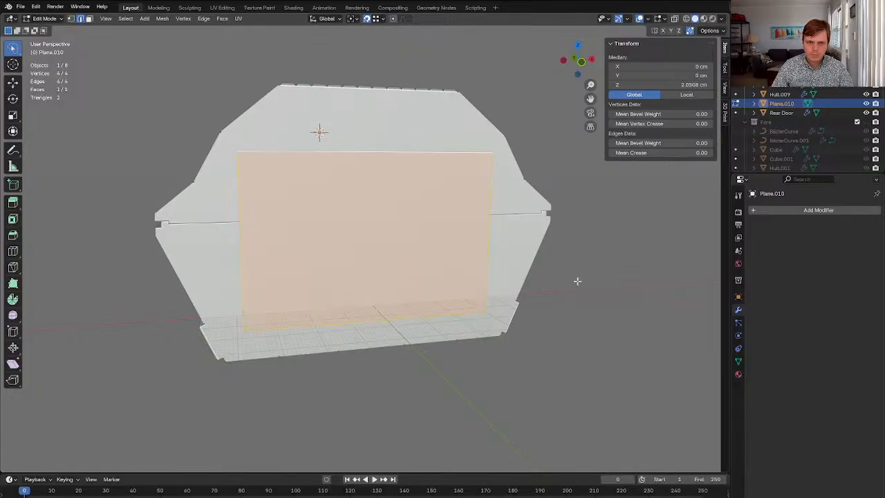
Scale the new face over the front opening by a factor of 1.026
{"action": "key", "text": "ctrl+e"}
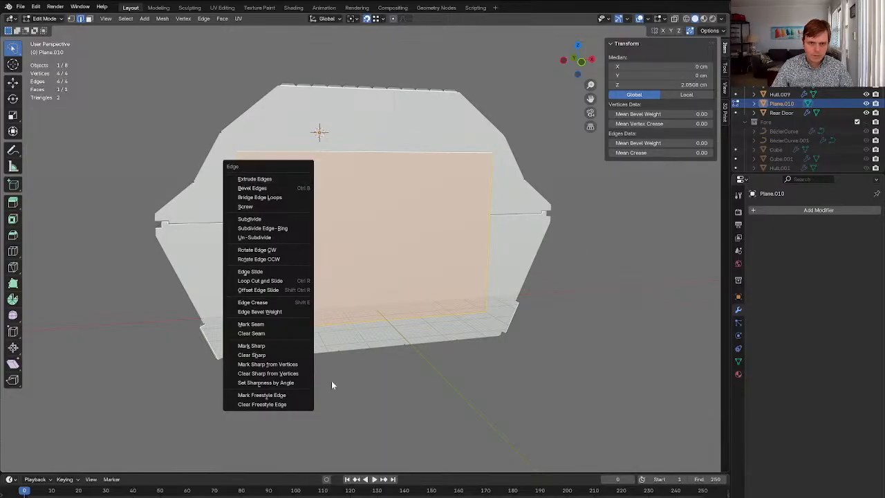
{"action": "key", "text": "s"}
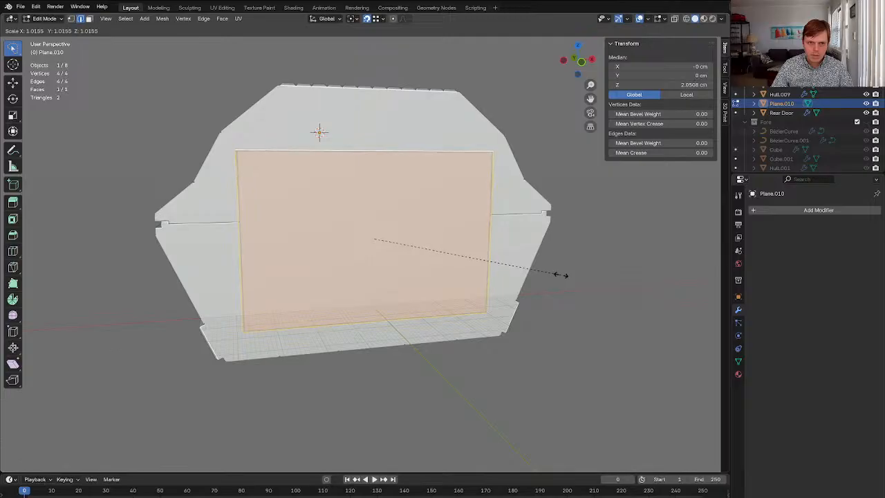
{"action": "left_click", "coordinate": [563, 276]}
{"action": "middle_click_drag", "start_coordinate": [414, 271], "coordinate": [491, 269]}
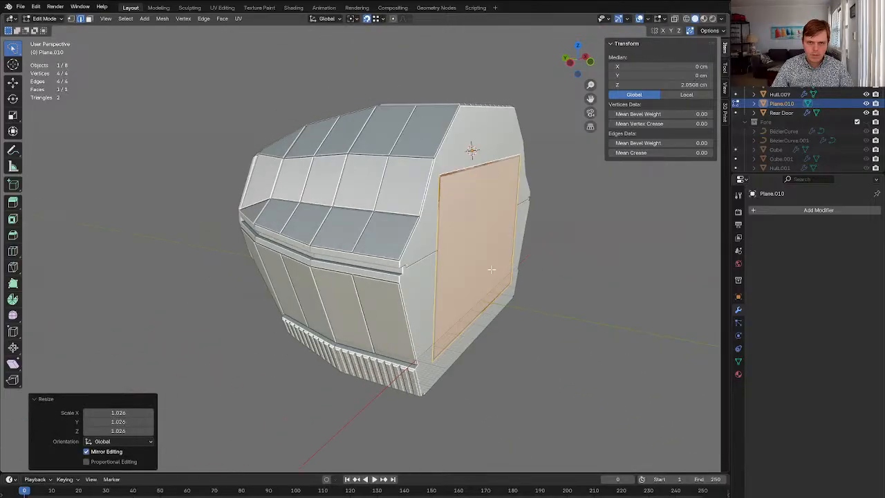
{"action": "middle_click_drag", "start_coordinate": [359, 277], "coordinate": [397, 280]}
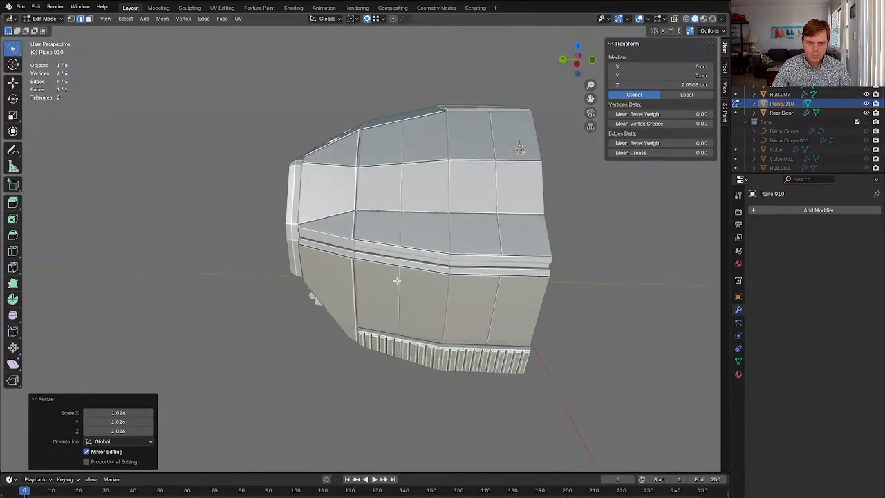
Leave mesh editing and hide the upper hull sections Hull.009 and Hull.006 above the bay
{"action": "key", "text": "Tab"}
{"action": "left_click", "coordinate": [415, 169]}
{"action": "key", "text": "h"}
{"action": "left_click", "coordinate": [504, 199]}
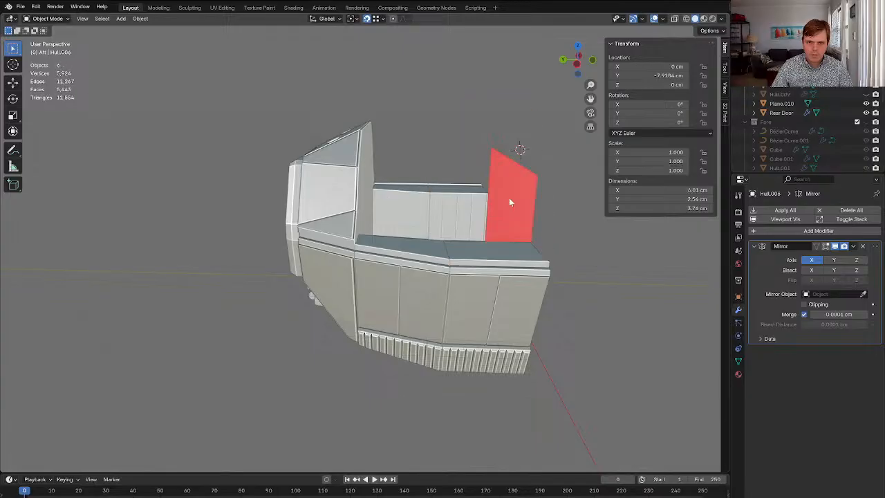
Extrude the front opening's panel along the bay into a box about 5.2 cm deep in Y
{"action": "key", "text": "Tab"}
{"action": "key", "text": "e"}
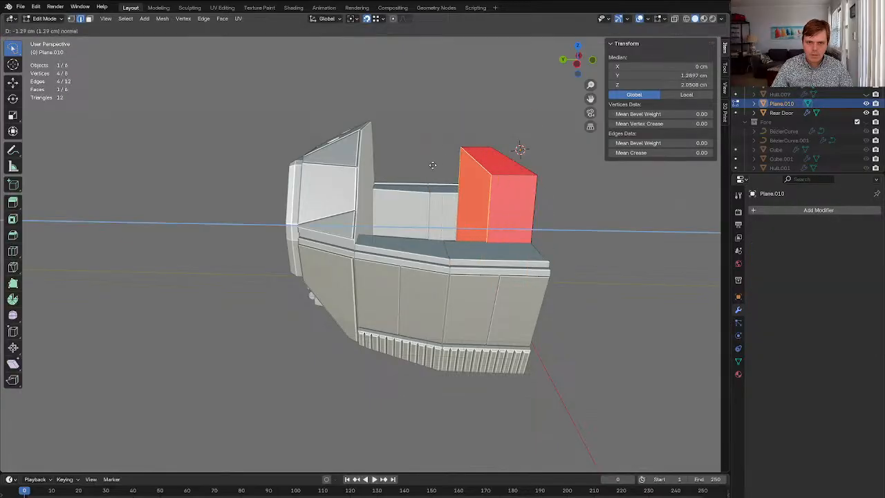
{"action": "left_click", "coordinate": [375, 191]}
{"action": "middle_click_drag", "start_coordinate": [375, 191], "coordinate": [439, 97]}
{"action": "key", "text": "g"}
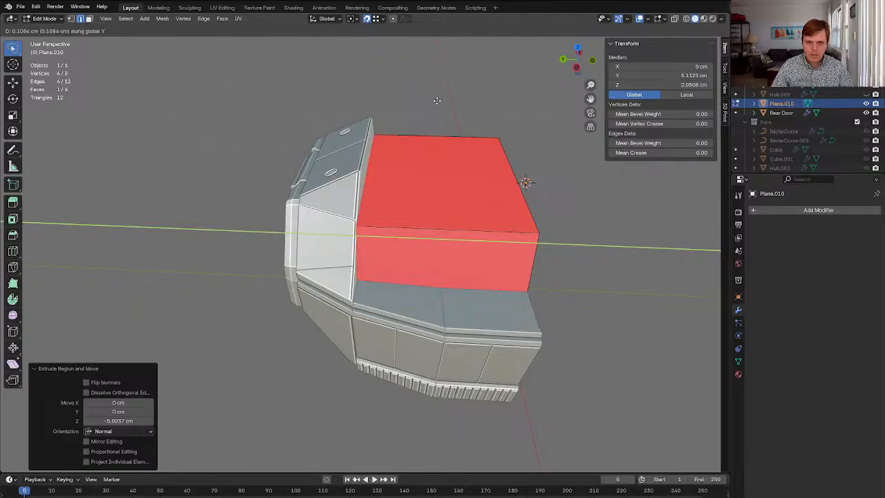
{"action": "left_click", "coordinate": [435, 101]}
{"action": "key", "text": "a"}
{"action": "key", "text": "Tab"}
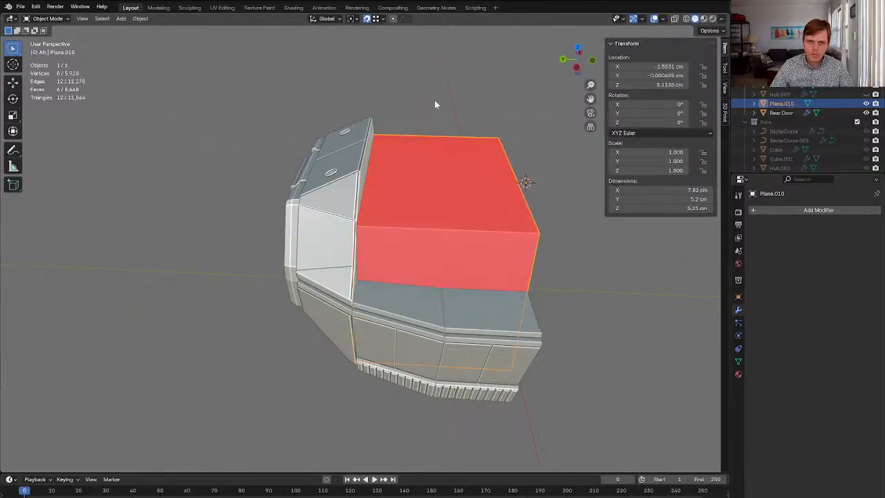
Reveal the hidden hull sections and check how the box fits inside the aft section's front opening
{"action": "key", "text": "alt+h"}
{"action": "middle_click_drag", "start_coordinate": [434, 101], "coordinate": [384, 140]}
{"action": "key", "text": "ctrl+z"}
{"action": "key", "text": "ctrl+z"}
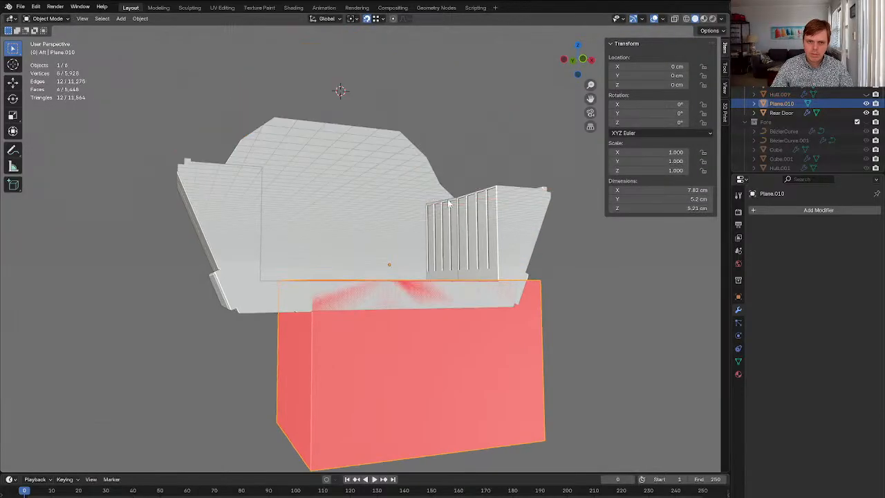
{"action": "left_click", "coordinate": [435, 356]}
{"action": "key", "text": "alt+h"}
{"action": "left_click", "coordinate": [445, 347]}
{"action": "middle_click_drag", "start_coordinate": [445, 348], "coordinate": [463, 292]}
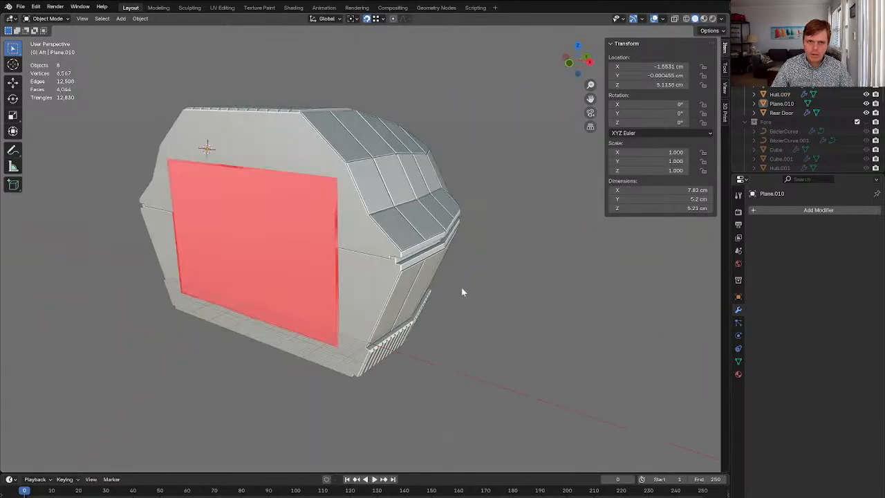
{"action": "left_click", "coordinate": [320, 253]}
{"action": "middle_click_drag", "start_coordinate": [320, 253], "coordinate": [285, 265]}
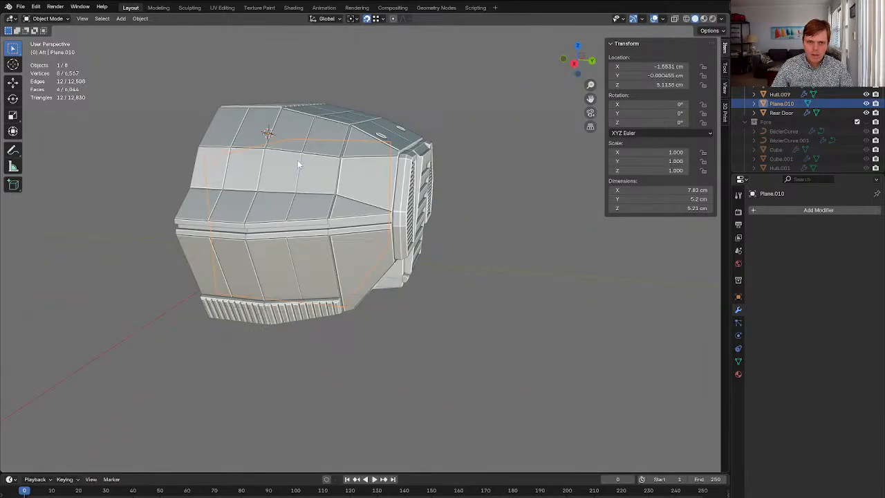
Hide the upper hull section Hull.009 and recalculate the box's normals to face outward
{"action": "left_click", "coordinate": [298, 164]}
{"action": "middle_click_drag", "start_coordinate": [297, 193], "coordinate": [297, 260]}
{"action": "left_click", "coordinate": [282, 224]}
{"action": "key", "text": "Tab"}
{"action": "key", "text": "shift+n"}
{"action": "key", "text": "Tab"}
{"action": "scroll", "coordinate": [282, 224], "scroll_direction": "down", "scroll_amount": 2}
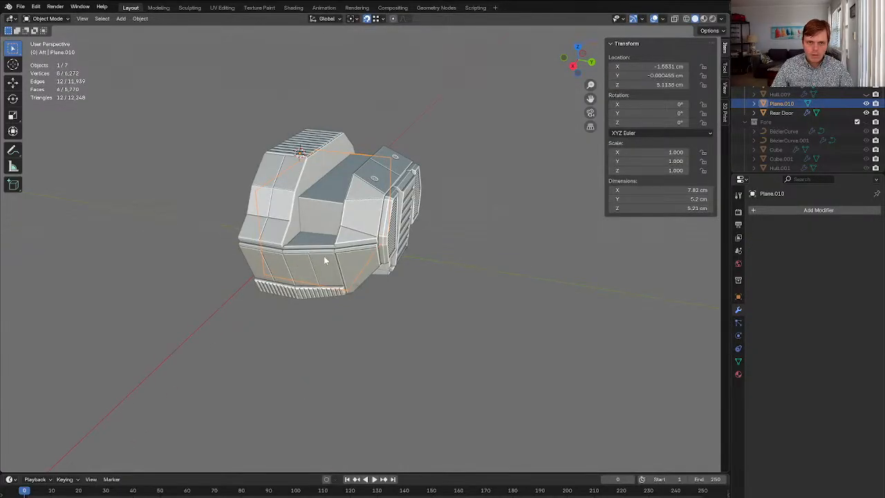
Reveal the hidden hull sections and show only the Fore collection
{"action": "key", "text": "alt+h"}
{"action": "left_click", "coordinate": [365, 294]}
{"action": "middle_click_drag", "start_coordinate": [365, 295], "coordinate": [420, 316]}
{"action": "key", "text": "2"}
{"action": "key", "text": "2"}
{"action": "scroll", "coordinate": [363, 266], "scroll_direction": "up", "scroll_amount": 4}
Give the fore section's inner box, Plane, a new material with magenta #E700A0 as its viewport display colour
{"action": "left_click", "coordinate": [345, 271]}
{"action": "scroll", "coordinate": [399, 328], "scroll_direction": "up", "scroll_amount": 2}
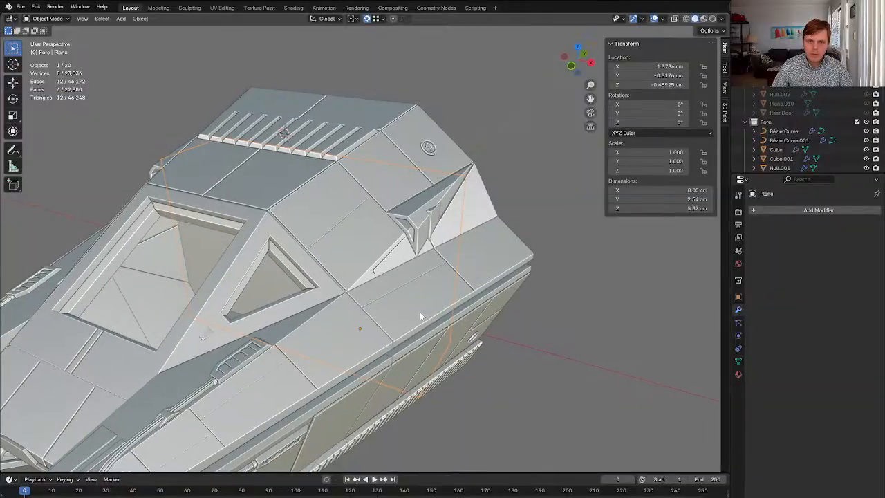
{"action": "scroll", "coordinate": [476, 297], "scroll_direction": "up", "scroll_amount": 2}
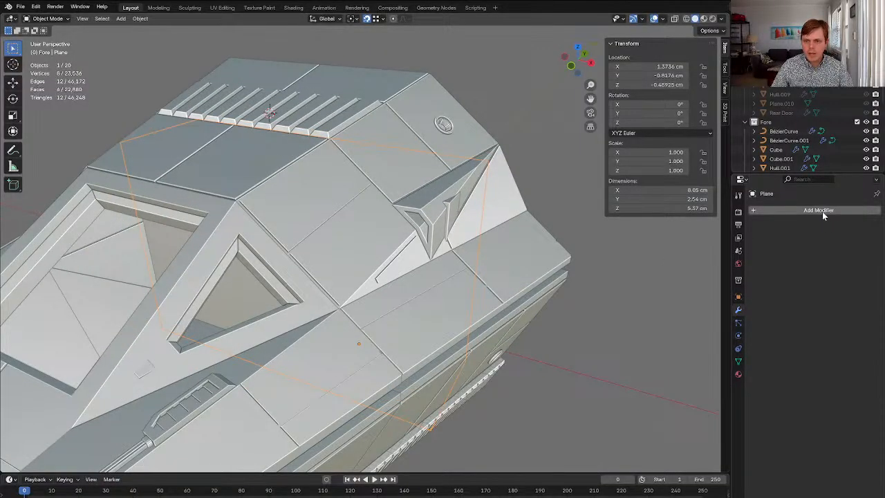
{"action": "left_click", "coordinate": [738, 360]}
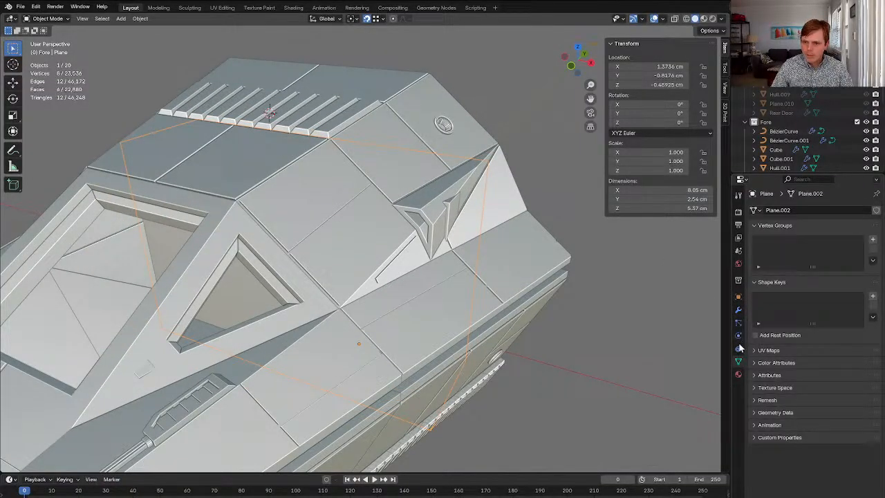
{"action": "left_click", "coordinate": [739, 348]}
{"action": "left_click", "coordinate": [738, 296]}
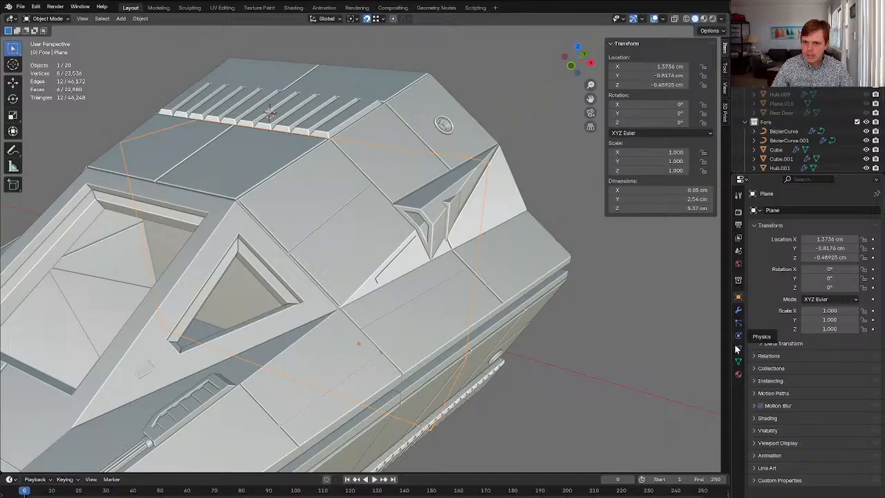
{"action": "left_click", "coordinate": [737, 374]}
{"action": "left_click", "coordinate": [845, 248]}
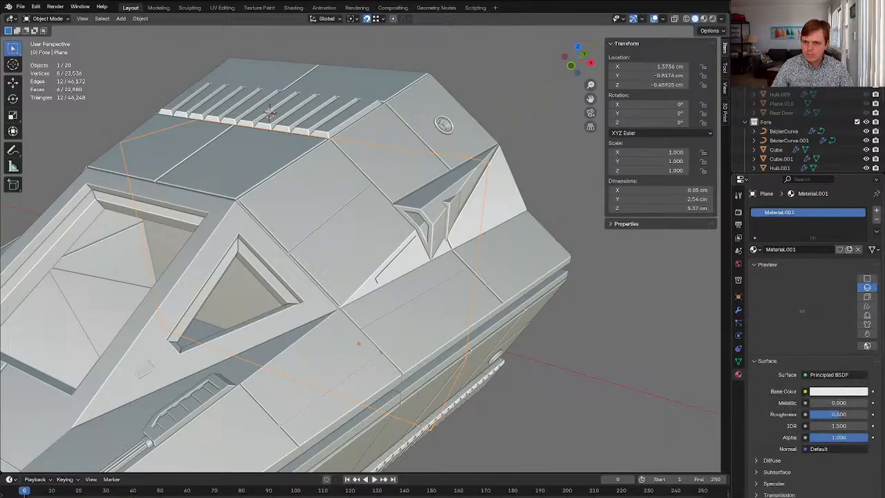
{"action": "left_click_drag", "start_coordinate": [881, 294], "coordinate": [877, 461]}
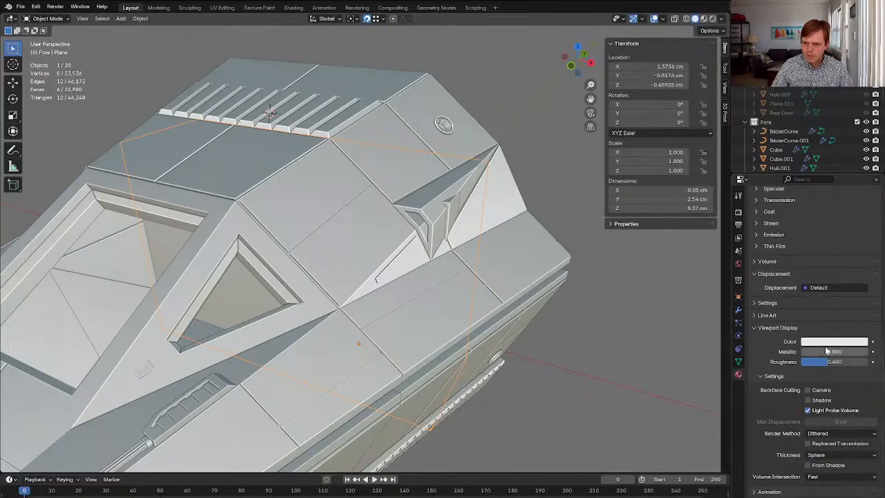
{"action": "left_click", "coordinate": [826, 344]}
{"action": "left_click_drag", "start_coordinate": [823, 230], "coordinate": [843, 251]}
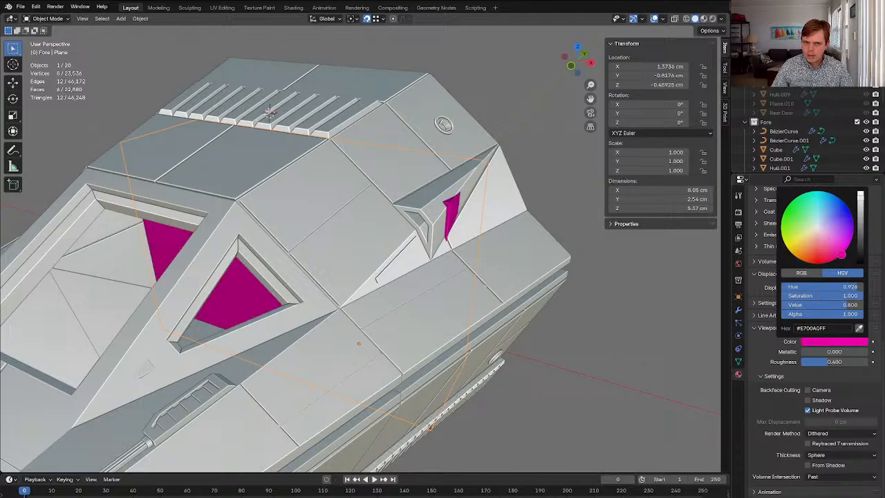
Try moving the magenta box's side face 0.1448 cm inward along X, and undo the move
{"action": "middle_click_drag", "start_coordinate": [480, 267], "coordinate": [464, 257]}
{"action": "key", "text": "Tab"}
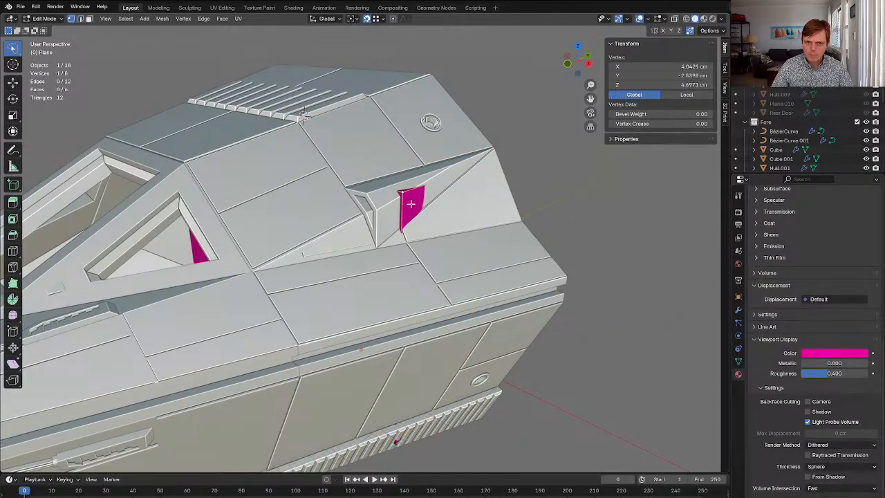
{"action": "middle_click_drag", "start_coordinate": [448, 266], "coordinate": [238, 206]}
{"action": "middle_click_drag", "start_coordinate": [443, 224], "coordinate": [369, 256]}
{"action": "key", "text": "3"}
{"action": "left_click", "coordinate": [248, 181]}
{"action": "middle_click_drag", "start_coordinate": [535, 405], "coordinate": [514, 406]}
{"action": "key", "text": "g"}
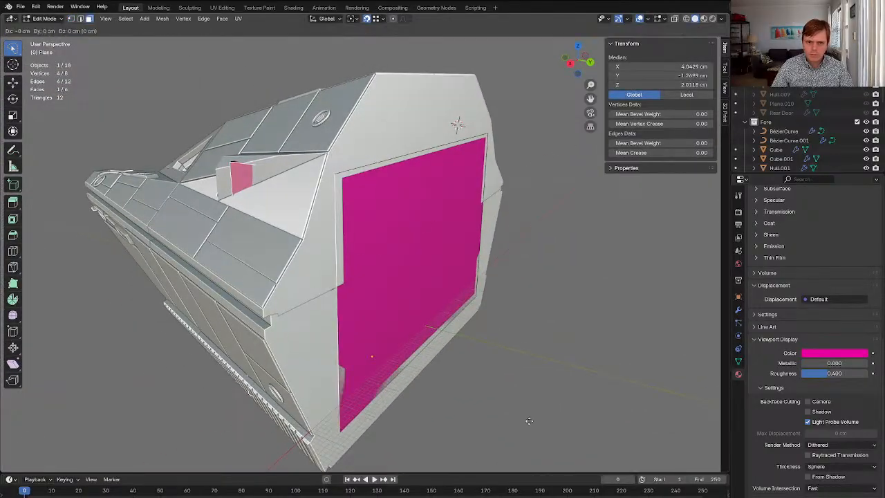
{"action": "left_click", "coordinate": [535, 399]}
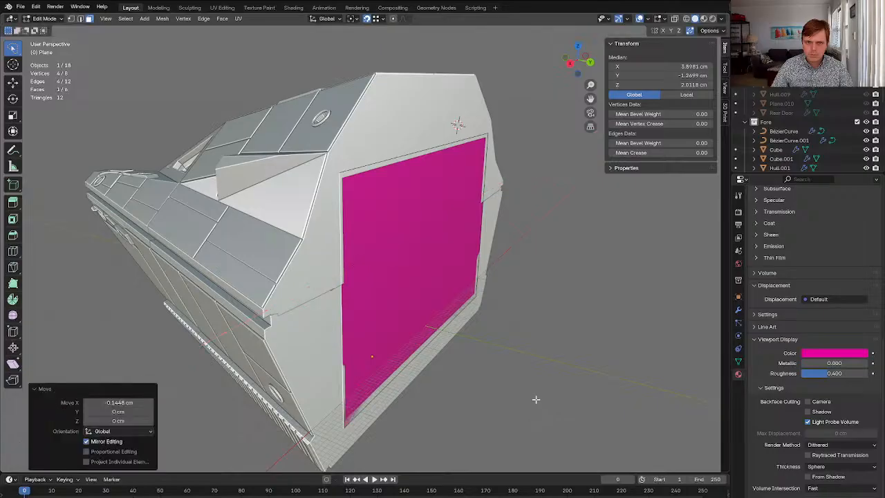
{"action": "middle_click_drag", "start_coordinate": [535, 399], "coordinate": [416, 389]}
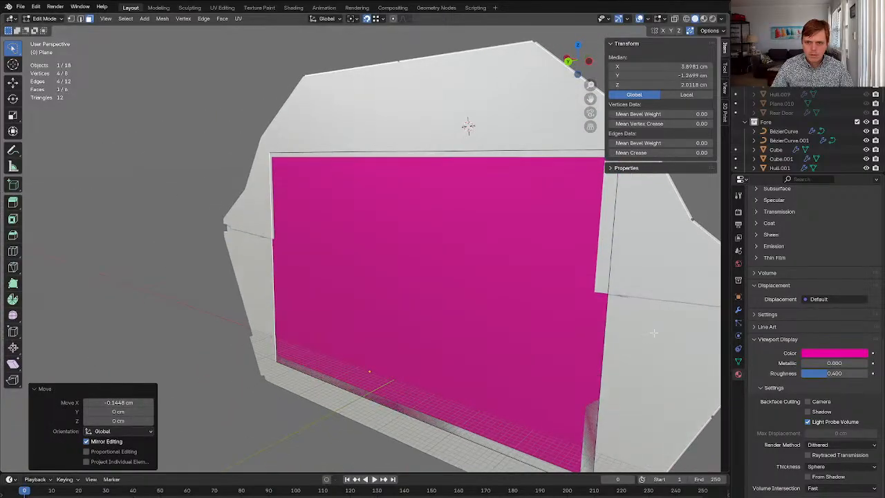
{"action": "middle_click_drag", "start_coordinate": [514, 371], "coordinate": [414, 374]}
{"action": "key", "text": "ctrl+z"}
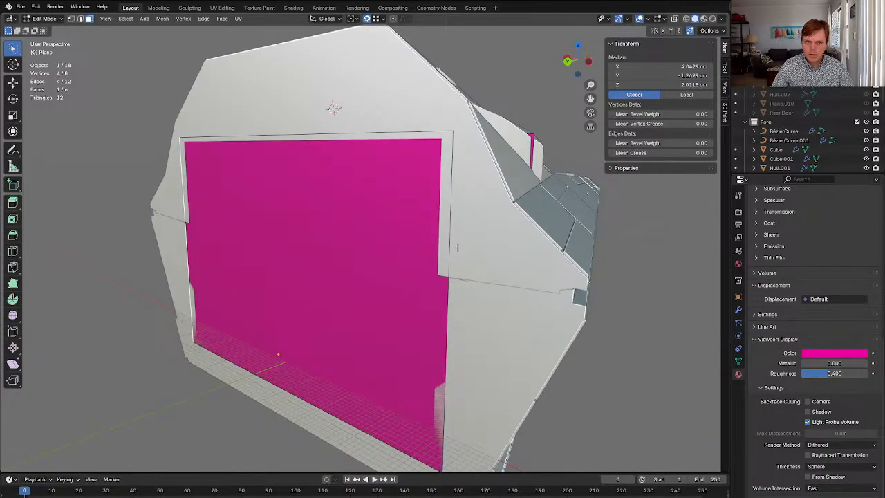
Scale the whole magenta box along X by a factor of 0.971 and leave mesh editing
{"action": "key", "text": "a"}
{"action": "key", "text": "s"}
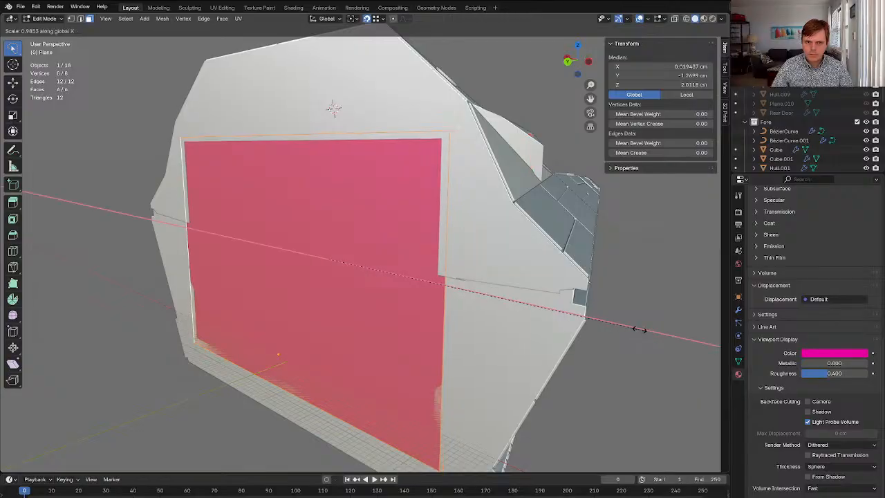
{"action": "left_click", "coordinate": [635, 331]}
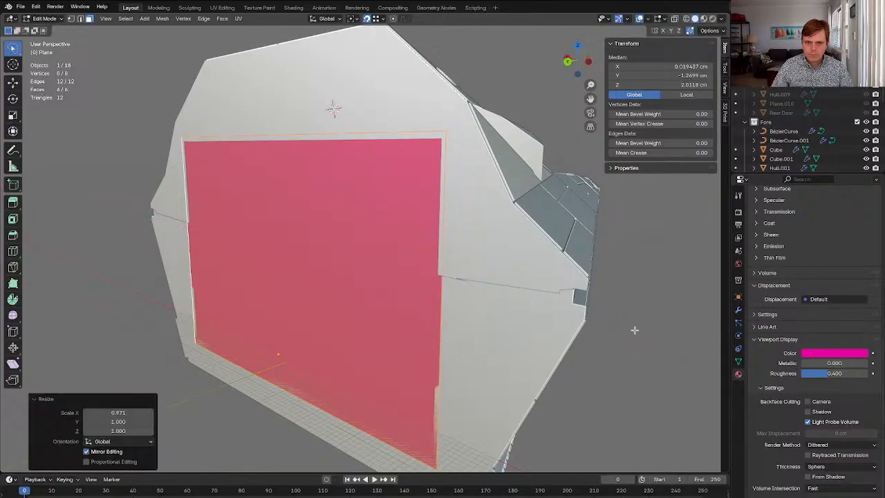
{"action": "middle_click_drag", "start_coordinate": [622, 327], "coordinate": [470, 312]}
{"action": "middle_click_drag", "start_coordinate": [469, 241], "coordinate": [229, 232]}
{"action": "key", "text": "Tab"}
Hide the cockpit section Hull.002 and select the lower hull section Hull.001 behind it
{"action": "scroll", "coordinate": [302, 232], "scroll_direction": "down", "scroll_amount": 3}
{"action": "left_click", "coordinate": [304, 223]}
{"action": "key", "text": "h"}
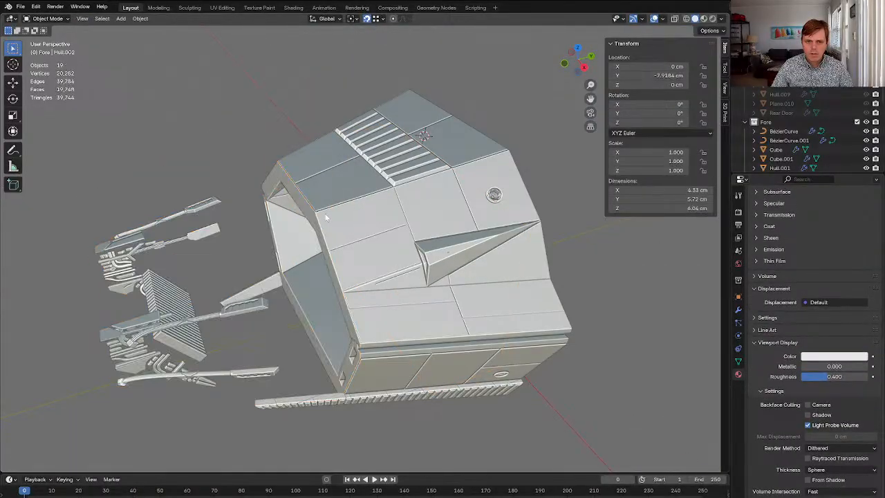
{"action": "key", "text": "h"}
{"action": "key", "text": "ctrl+z"}
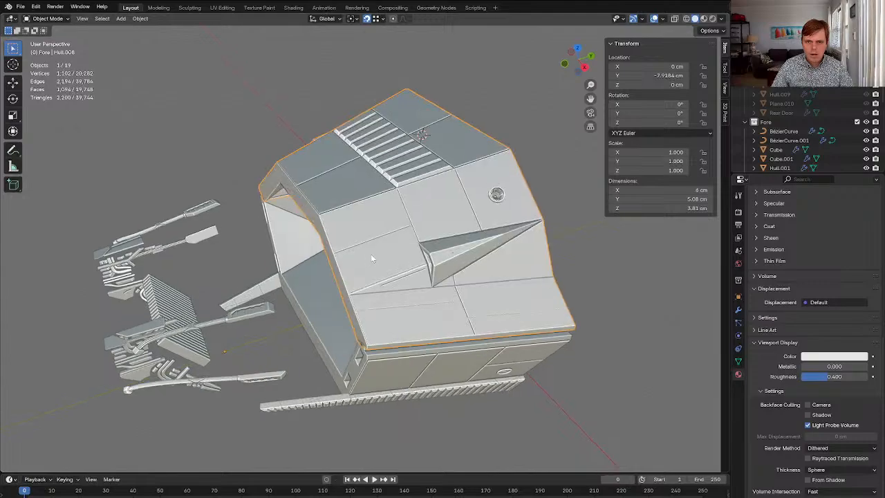
{"action": "middle_click_drag", "start_coordinate": [371, 254], "coordinate": [422, 277]}
{"action": "left_click", "coordinate": [423, 283]}
{"action": "scroll", "coordinate": [425, 284], "scroll_direction": "up", "scroll_amount": 4}
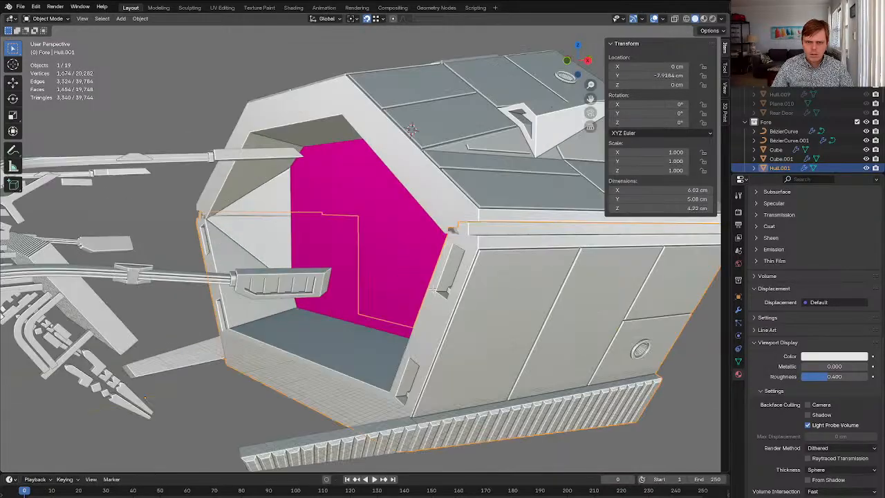
Delete the inner faces of the two joint recesses in the slanted front frame of Hull.001
{"action": "key", "text": "Tab"}
{"action": "key", "text": "q"}
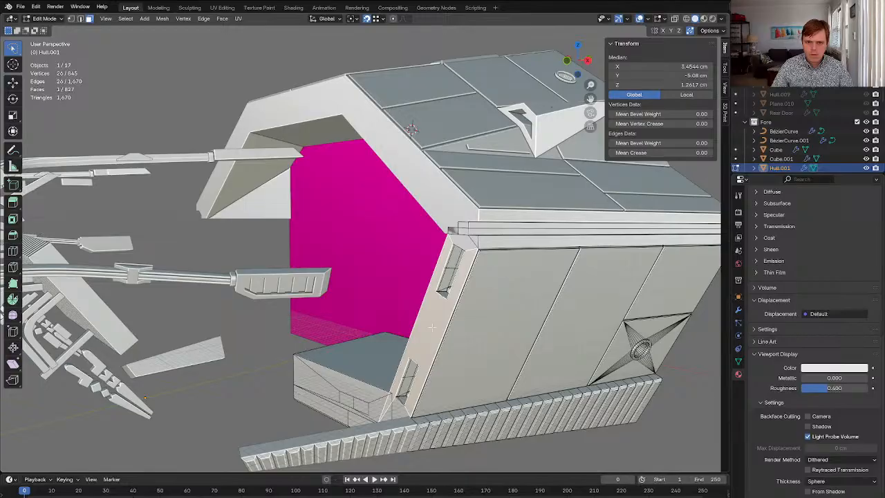
{"action": "left_click", "coordinate": [428, 332]}
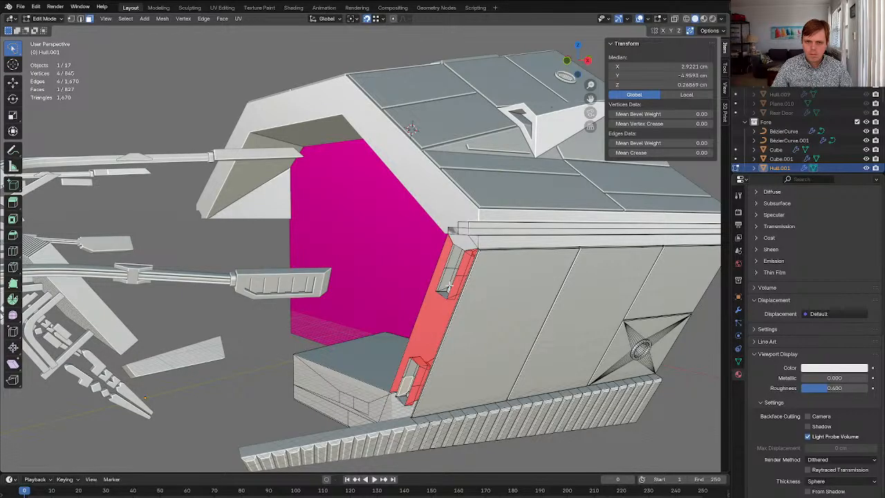
{"action": "left_click", "coordinate": [414, 285]}
{"action": "left_click", "coordinate": [446, 285]}
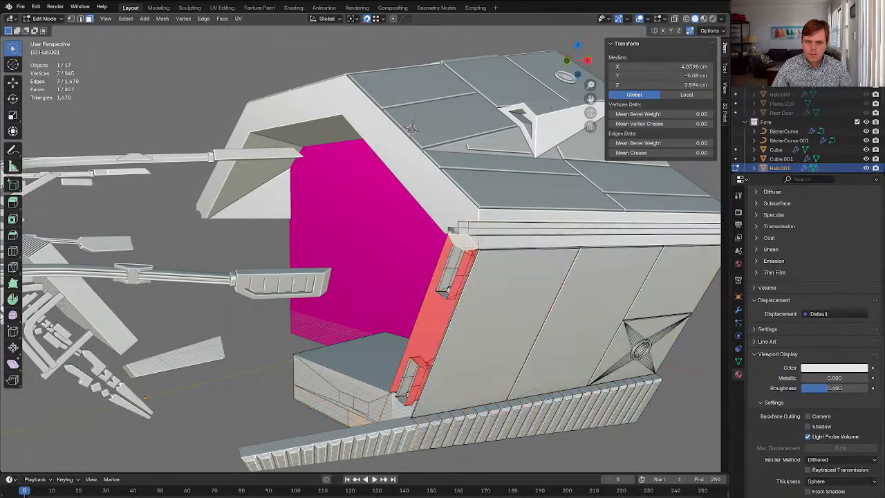
{"action": "left_click", "coordinate": [411, 380]}
{"action": "key", "text": "Delete"}
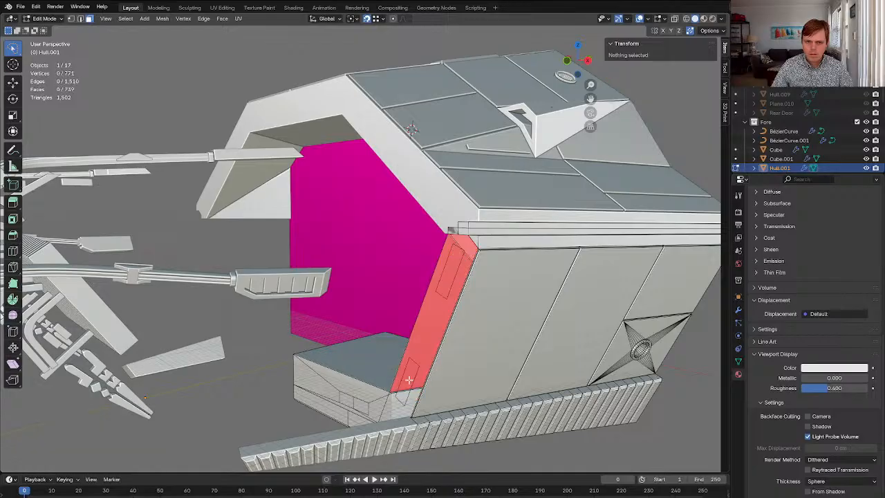
Reveal the frame face and fill the two remaining recess holes with flat faces
{"action": "key", "text": "alt+h"}
{"action": "left_click", "coordinate": [455, 275], "text": "alt+shift"}
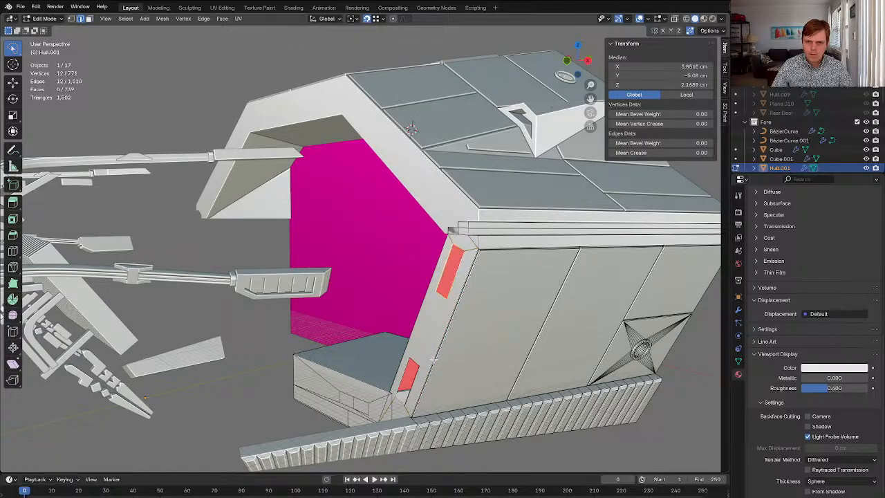
{"action": "scroll", "coordinate": [417, 362], "scroll_direction": "down", "scroll_amount": 6}
{"action": "key", "text": "Tab"}
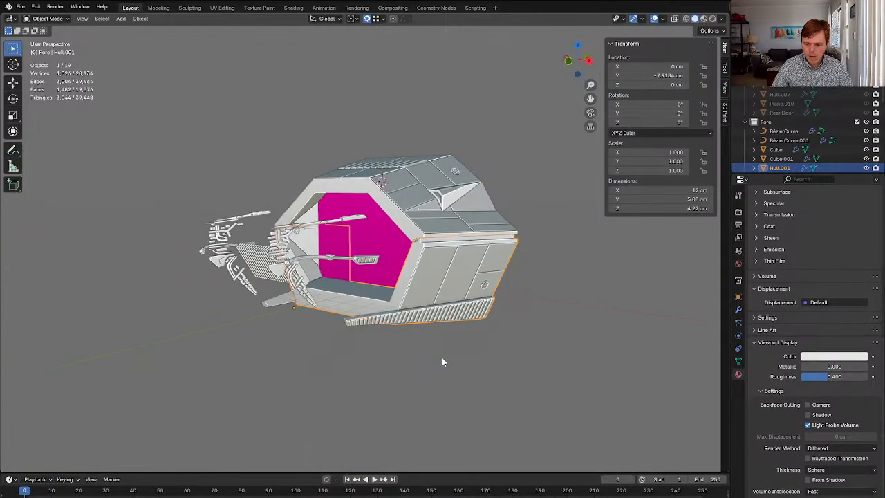
Isolate the cockpit section Hull.002 for inspection and reveal all the fore parts again
{"action": "middle_click_drag", "start_coordinate": [442, 357], "coordinate": [480, 366]}
{"action": "left_click", "coordinate": [409, 309]}
{"action": "key", "text": "shift+h"}
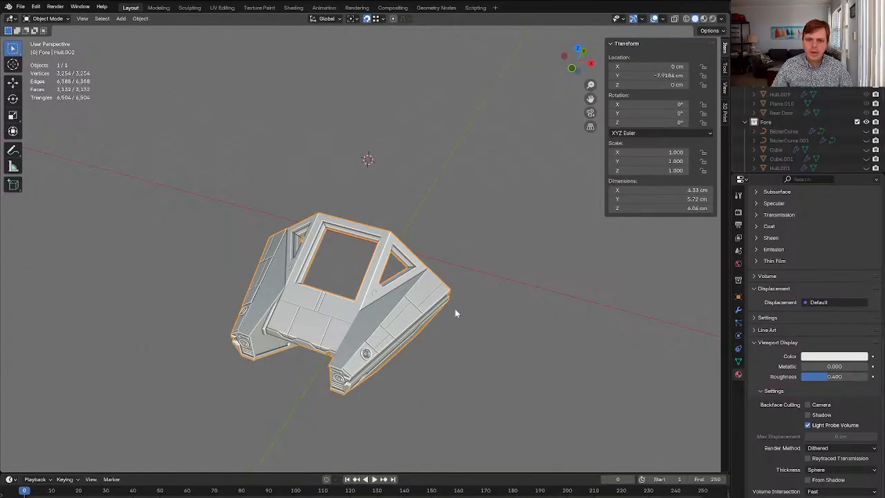
{"action": "middle_click_drag", "start_coordinate": [455, 309], "coordinate": [329, 248]}
{"action": "key", "text": "alt+h"}
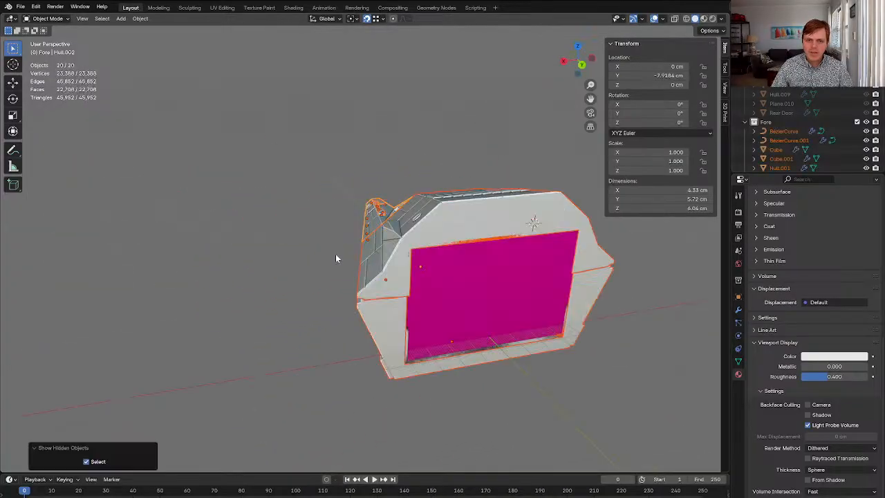
{"action": "scroll", "coordinate": [277, 276], "scroll_direction": "up", "scroll_amount": 3}
Hide the upper hull section Hull.008 and try deleting the magenta box beneath it
{"action": "middle_click_drag", "start_coordinate": [276, 276], "coordinate": [381, 207]}
{"action": "left_click", "coordinate": [380, 207]}
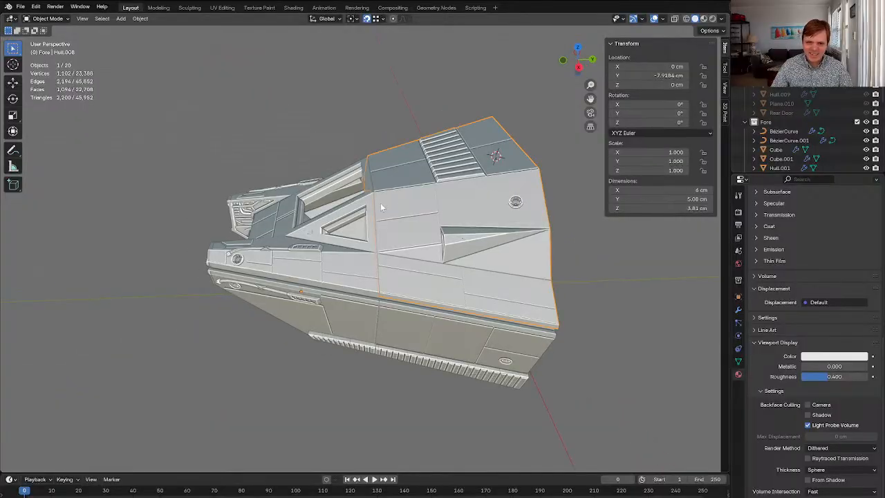
{"action": "key", "text": "Delete"}
{"action": "middle_click_drag", "start_coordinate": [426, 234], "coordinate": [300, 226]}
{"action": "left_click", "coordinate": [416, 247]}
{"action": "key", "text": "x"}
{"action": "left_click", "coordinate": [301, 227]}
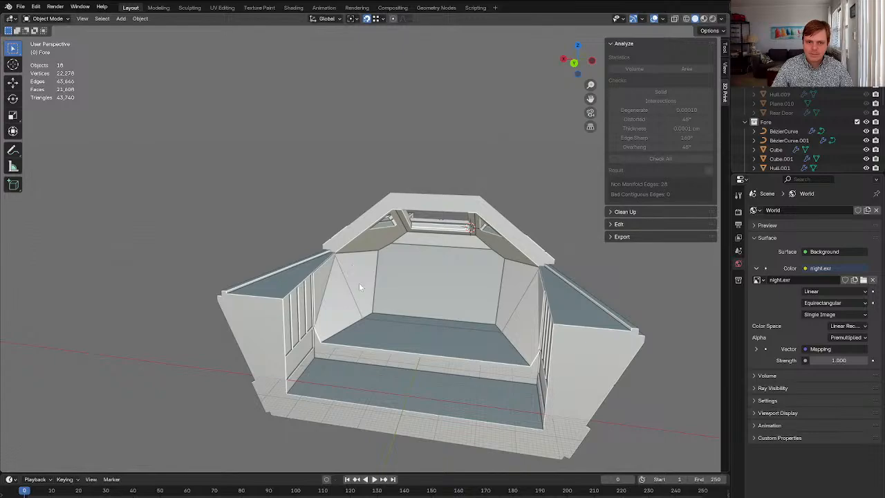
Undo the deletion of the magenta box, then reveal and select Hull.008
{"action": "middle_click_drag", "start_coordinate": [359, 282], "coordinate": [488, 345]}
{"action": "key", "text": "ctrl+z"}
{"action": "key", "text": "alt+h"}
{"action": "left_click", "coordinate": [350, 272]}
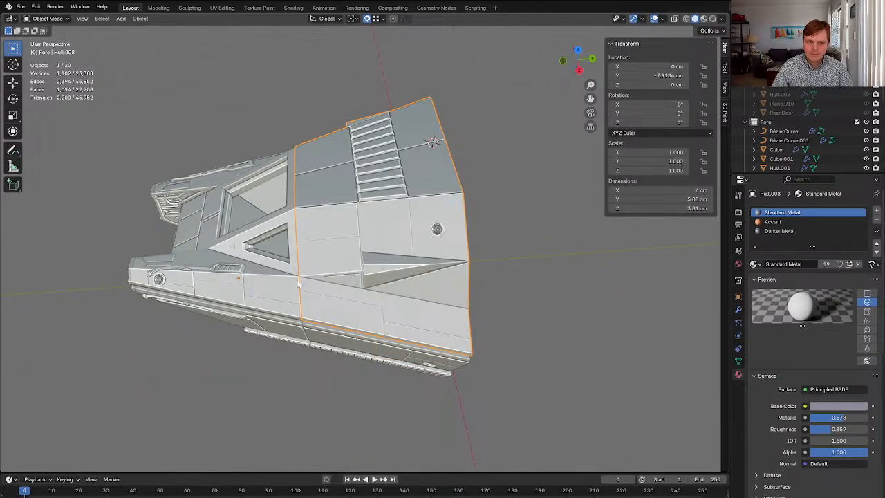
Isolate the magenta box together with the upper hull Hull.008 and the lower hull Hull.001
{"action": "middle_click_drag", "start_coordinate": [376, 290], "coordinate": [370, 336]}
{"action": "left_click", "coordinate": [371, 332]}
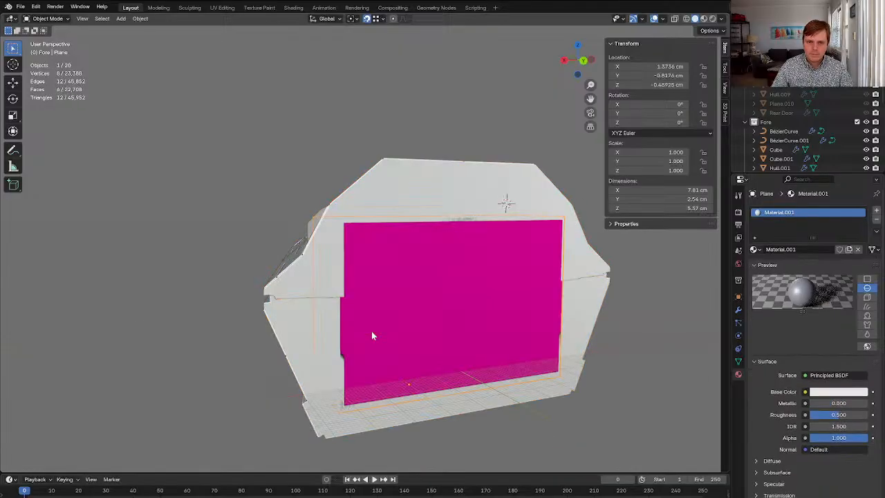
{"action": "left_click", "coordinate": [306, 282], "text": "shift"}
{"action": "left_click", "coordinate": [289, 306], "text": "shift"}
{"action": "key", "text": "shift+h"}
{"action": "middle_click_drag", "start_coordinate": [288, 306], "coordinate": [476, 310]}
{"action": "scroll", "coordinate": [378, 307], "scroll_direction": "up", "scroll_amount": 3}
{"action": "middle_click_drag", "start_coordinate": [376, 307], "coordinate": [444, 260]}
Try to extrude the magenta box's end face out through the bay opening, and undo the extrusion
{"action": "left_click", "coordinate": [418, 274]}
{"action": "key", "text": "Tab"}
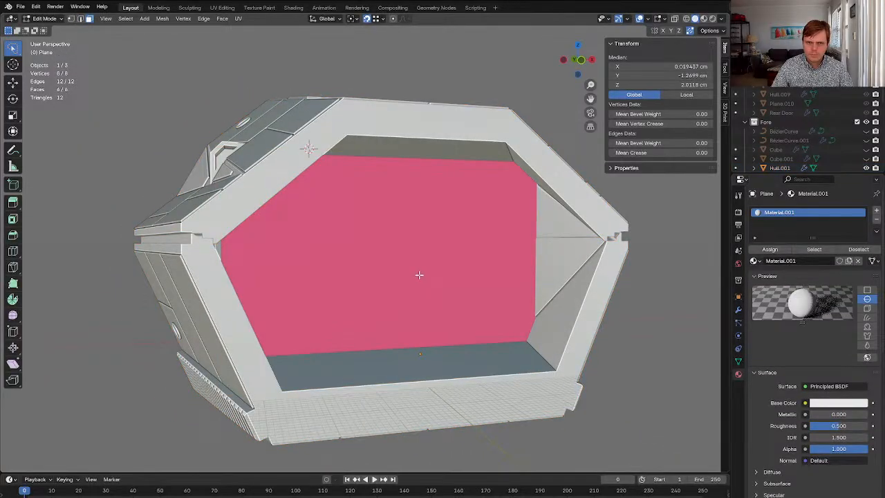
{"action": "left_click", "coordinate": [418, 275]}
{"action": "scroll", "coordinate": [419, 275], "scroll_direction": "down", "scroll_amount": 2}
{"action": "key", "text": "e"}
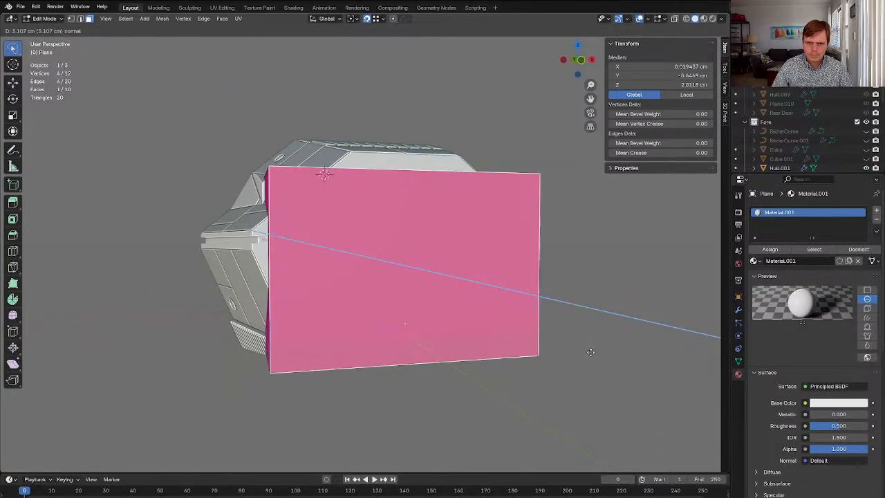
{"action": "right_click", "coordinate": [577, 350]}
{"action": "key", "text": "ctrl+z"}
{"action": "middle_click_drag", "start_coordinate": [574, 349], "coordinate": [424, 263]}
{"action": "scroll", "coordinate": [398, 265], "scroll_direction": "up", "scroll_amount": 3}
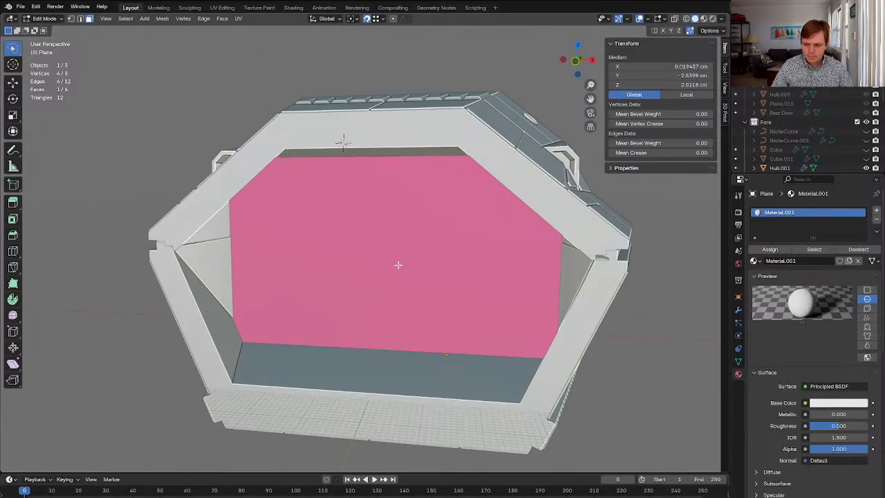
{"action": "key", "text": "Tab"}
Add a plane at the 3D cursor on the bay floor and merge its vertices into a single point
{"action": "left_click", "coordinate": [298, 348]}
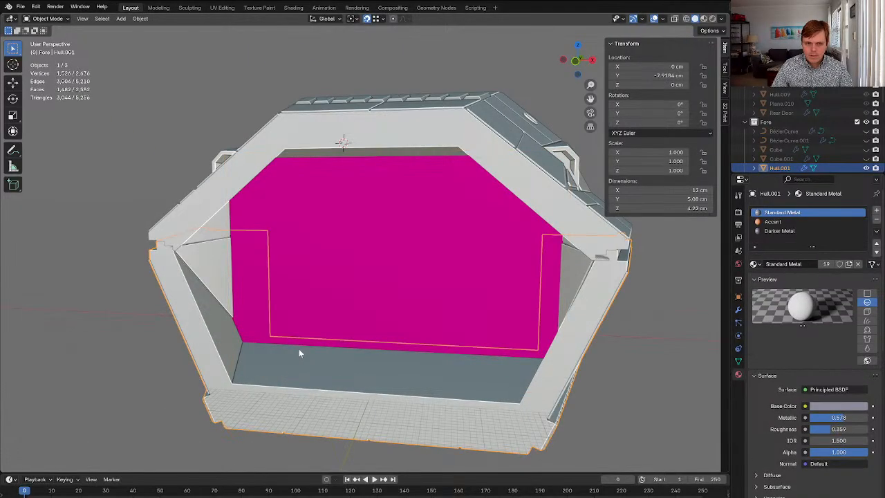
{"action": "middle_click_drag", "start_coordinate": [299, 348], "coordinate": [377, 373]}
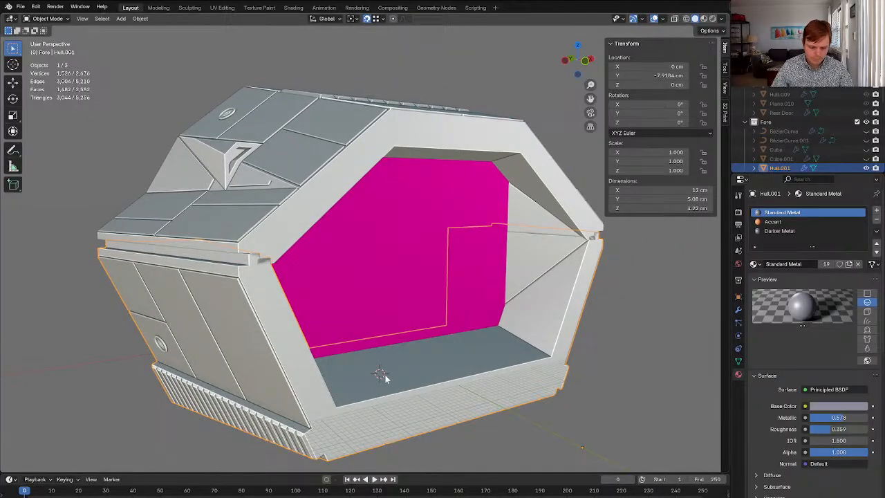
{"action": "key", "text": "F3"}
{"action": "type", "text": "add plan"}
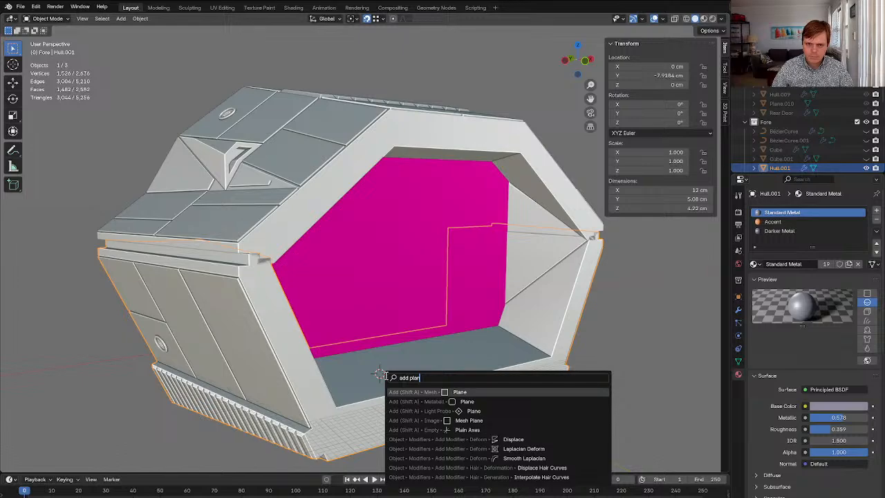
{"action": "key", "text": "Return"}
{"action": "key", "text": "Tab"}
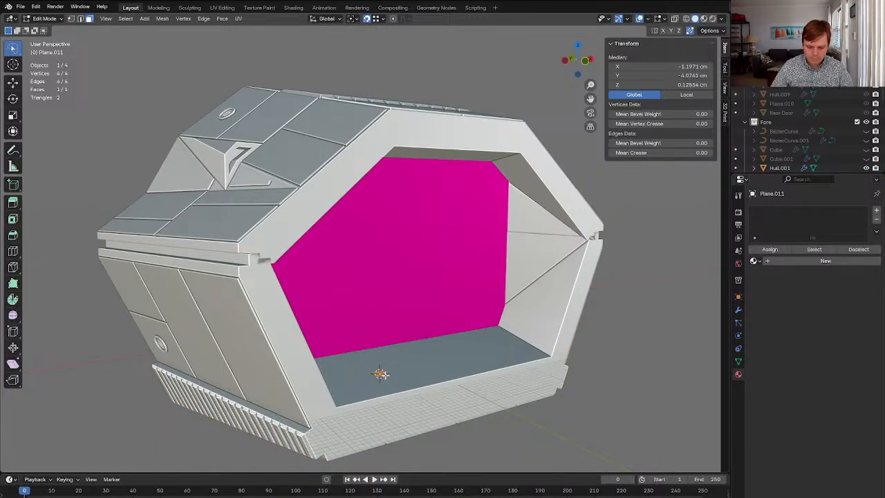
{"action": "key", "text": "m"}
{"action": "left_click", "coordinate": [384, 374]}
{"action": "key", "text": "1"}
Snap the single vertex to a lower corner of the bay opening's frame
{"action": "key", "text": "g"}
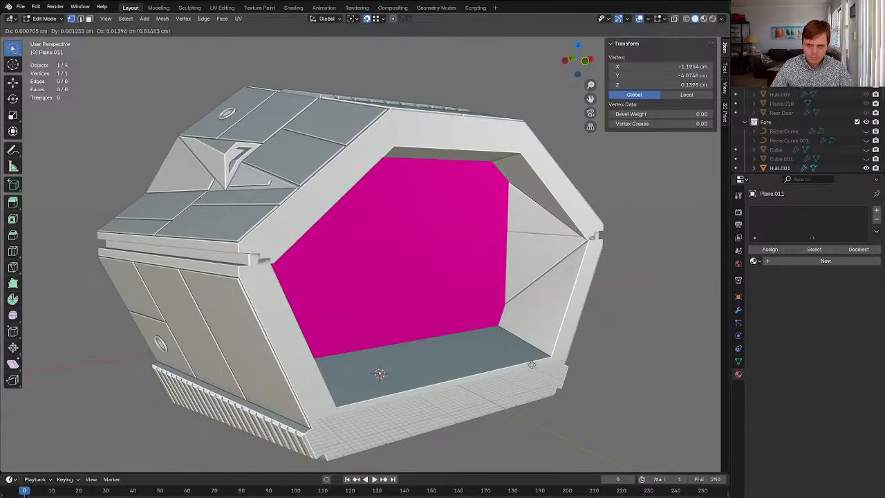
{"action": "left_click", "coordinate": [552, 355]}
{"action": "middle_click_drag", "start_coordinate": [522, 366], "coordinate": [442, 319]}
{"action": "scroll", "coordinate": [518, 396], "scroll_direction": "up", "scroll_amount": 3}
{"action": "key", "text": "g"}
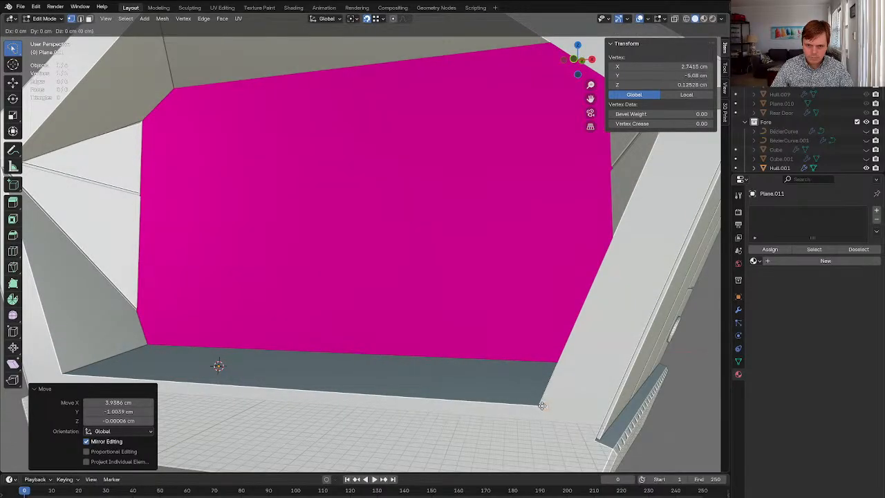
{"action": "right_click", "coordinate": [536, 405]}
{"action": "middle_click_drag", "start_coordinate": [453, 372], "coordinate": [500, 384]}
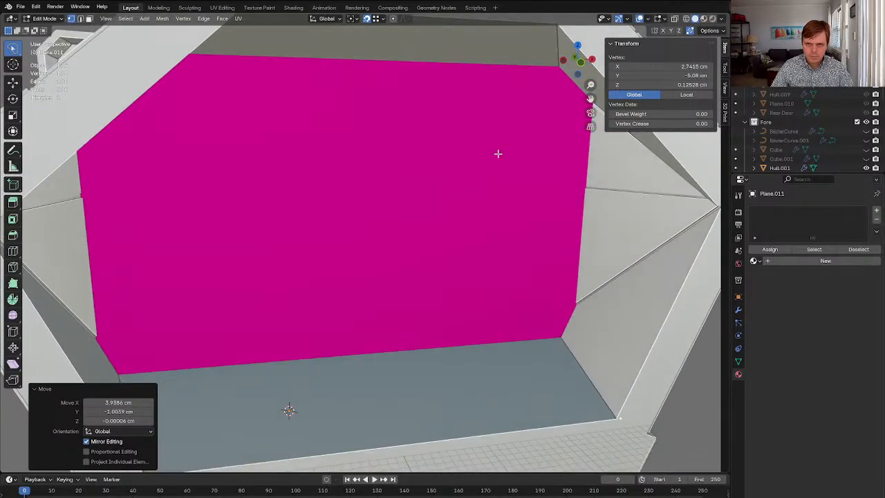
Move the vertex up to the opening's side corner at the hull joint and extrude an edge down to the lower corner
{"action": "left_click", "coordinate": [378, 21]}
{"action": "middle_click_drag", "start_coordinate": [557, 226], "coordinate": [435, 249], "text": "shift"}
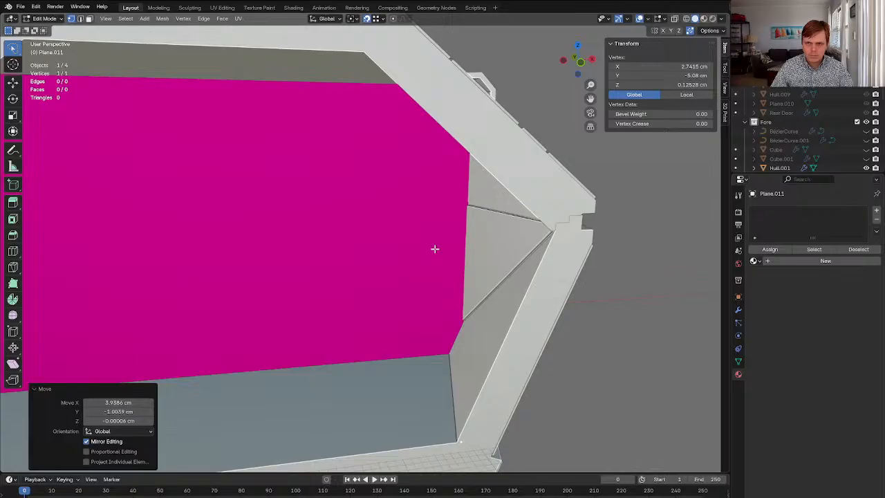
{"action": "key", "text": "g"}
{"action": "left_click", "coordinate": [554, 232]}
{"action": "middle_click_drag", "start_coordinate": [509, 296], "coordinate": [549, 236], "text": "shift"}
{"action": "key", "text": "e"}
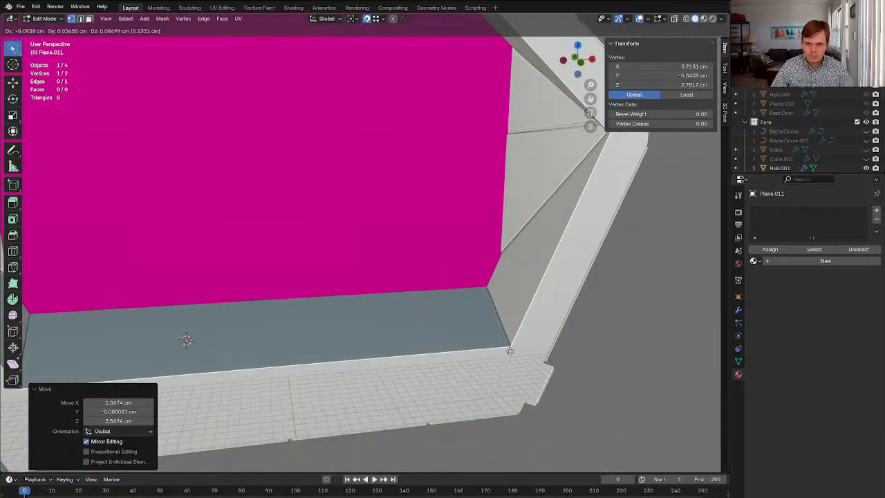
{"action": "left_click", "coordinate": [508, 347]}
Extrude the outline along the opening's lower edge and up to the opposite side corner
{"action": "middle_click_drag", "start_coordinate": [463, 338], "coordinate": [622, 336]}
{"action": "key", "text": "e"}
{"action": "left_click", "coordinate": [291, 336]}
{"action": "middle_click_drag", "start_coordinate": [392, 308], "coordinate": [412, 334]}
{"action": "key", "text": "e"}
{"action": "left_click", "coordinate": [247, 190]}
{"action": "middle_click_drag", "start_coordinate": [289, 182], "coordinate": [202, 243], "text": "shift"}
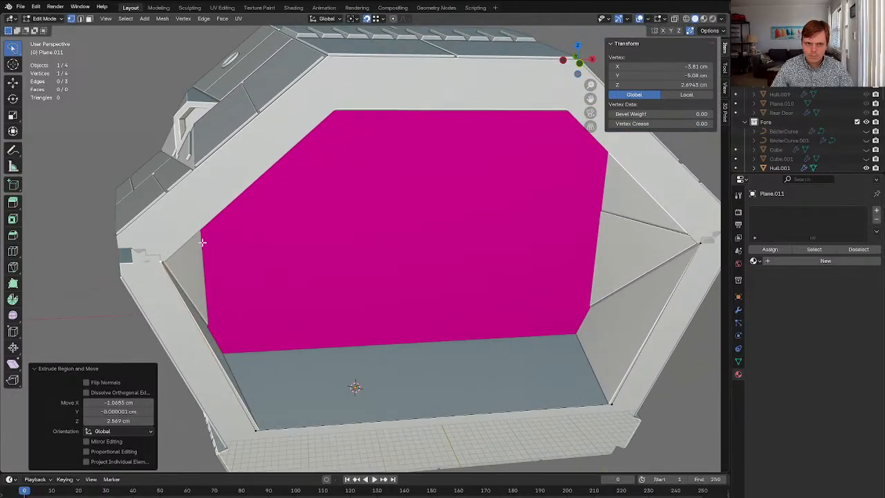
Extrude the outline across the hull joint and through both upper corners of the opening
{"action": "key", "text": "e"}
{"action": "left_click", "coordinate": [166, 260]}
{"action": "key", "text": "e"}
{"action": "left_click", "coordinate": [334, 110]}
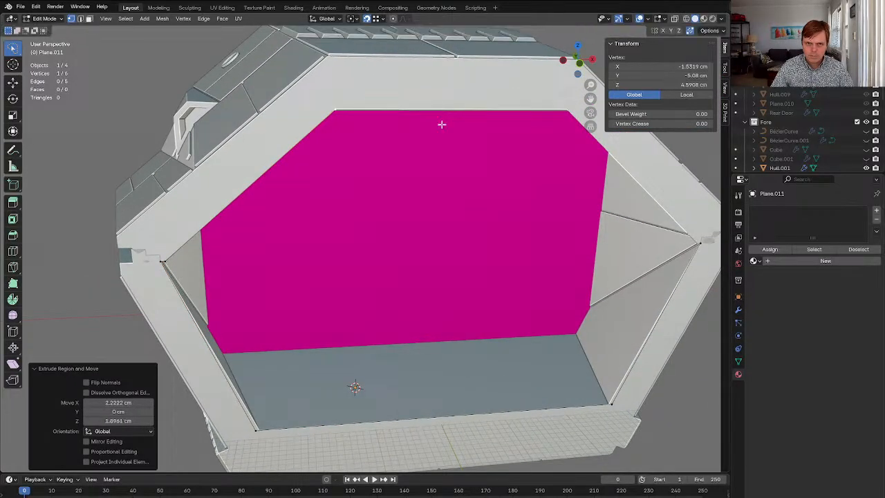
{"action": "middle_click_drag", "start_coordinate": [440, 124], "coordinate": [417, 132]}
{"action": "key", "text": "e"}
{"action": "left_click", "coordinate": [446, 113]}
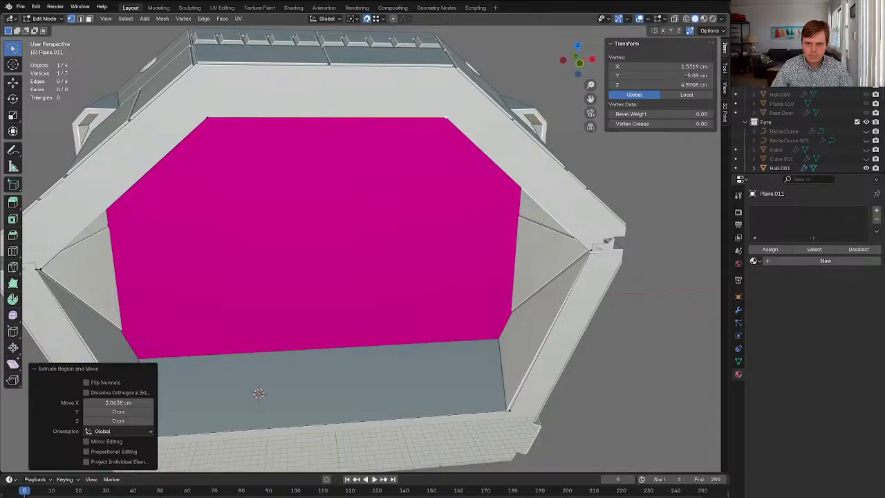
Extrude the outline down to the starting side corner and close the loop with an edge
{"action": "key", "text": "e"}
{"action": "left_click", "coordinate": [603, 247]}
{"action": "left_click", "coordinate": [592, 249], "text": "shift"}
{"action": "key", "text": "f"}
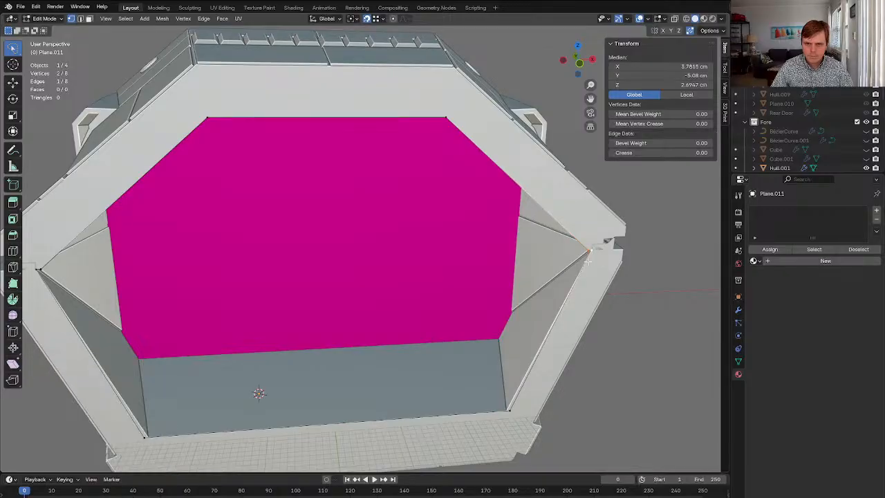
Dissolve the duplicate vertex at each of the outline's two side corners
{"action": "scroll", "coordinate": [572, 260], "scroll_direction": "down", "scroll_amount": 2}
{"action": "scroll", "coordinate": [557, 260], "scroll_direction": "up", "scroll_amount": 1}
{"action": "left_click", "coordinate": [550, 247]}
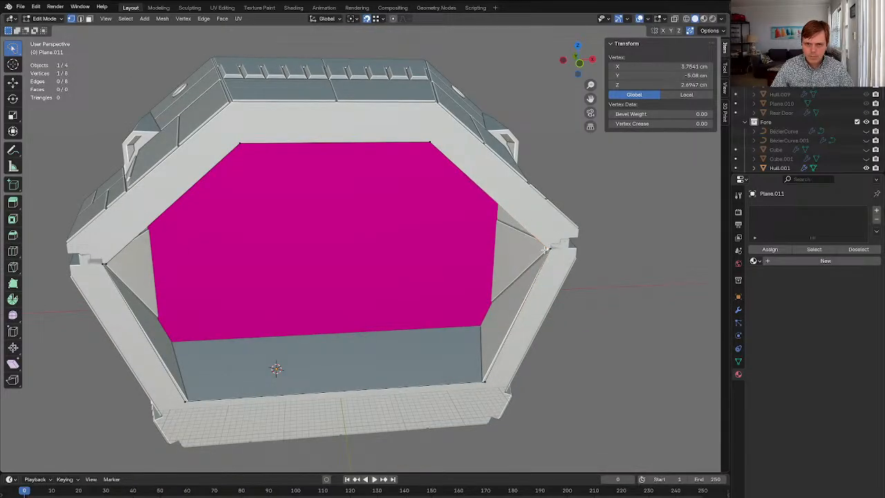
{"action": "key", "text": "ctrl+x"}
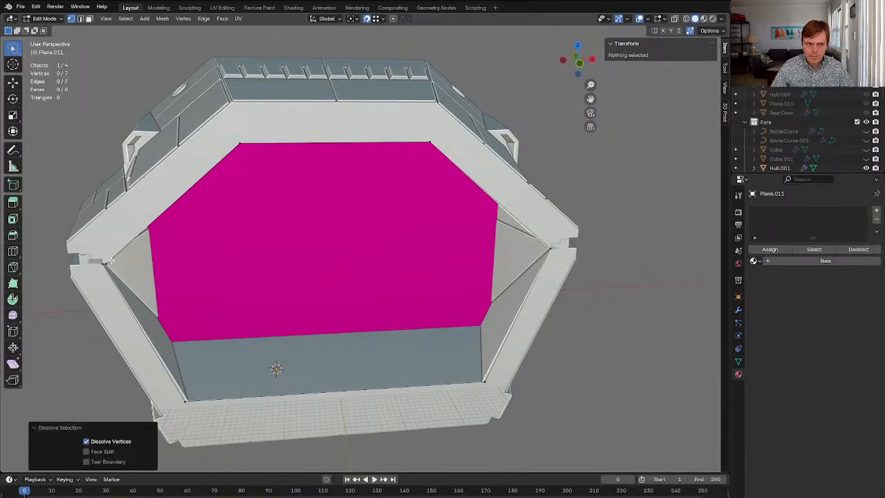
{"action": "left_click", "coordinate": [109, 261]}
{"action": "key", "text": "ctrl+x"}
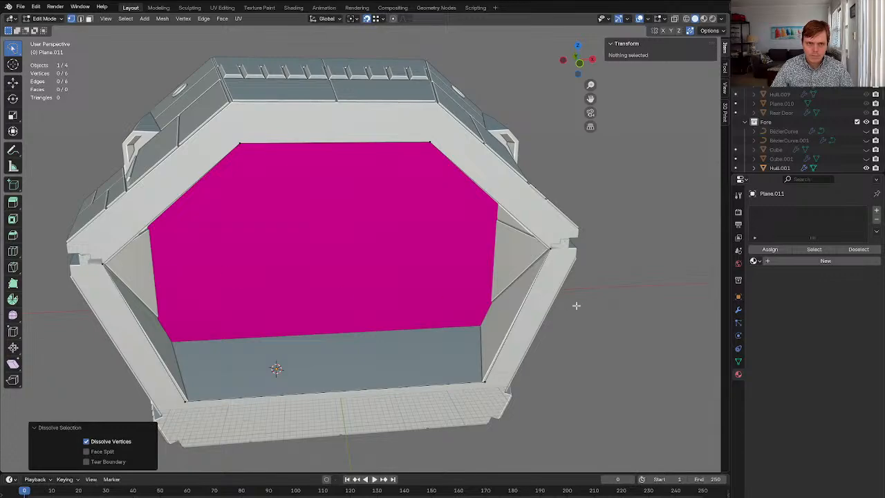
Scale the whole outline by 1.027 along X, enlarge it slightly along Z, and fill it with a face
{"action": "key", "text": "a"}
{"action": "key", "text": "s"}
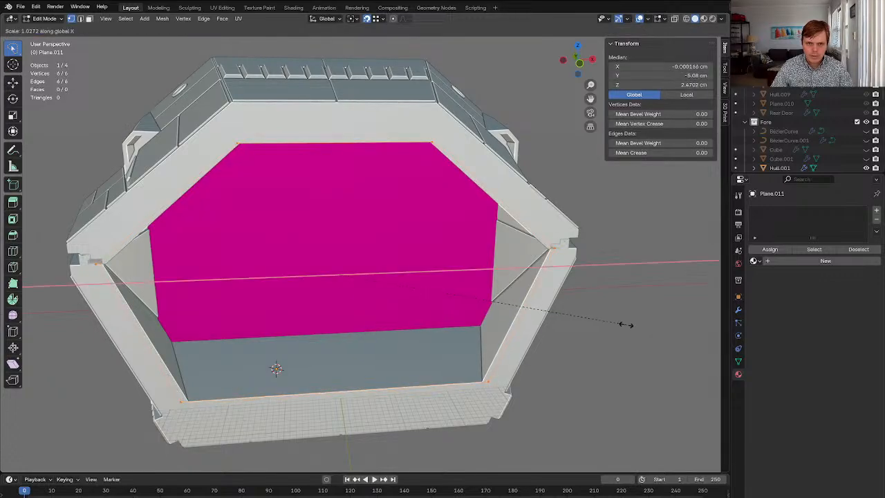
{"action": "left_click", "coordinate": [625, 324]}
{"action": "key", "text": "s"}
{"action": "key", "text": "y"}
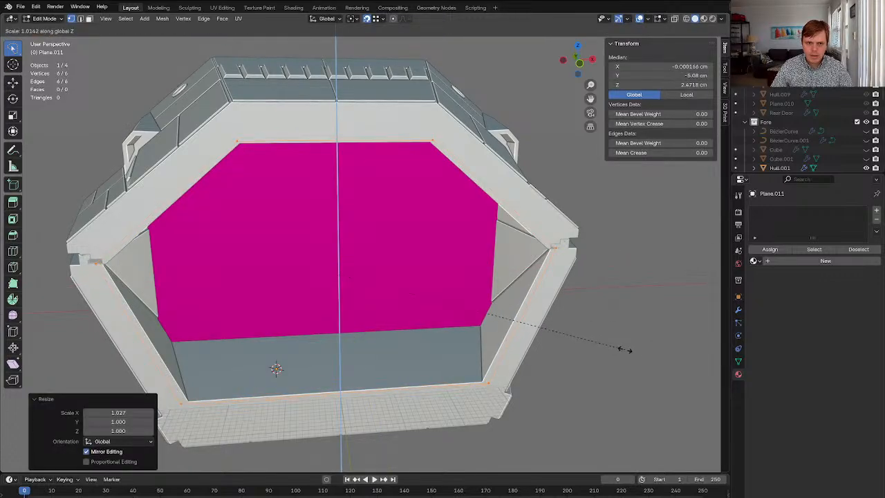
{"action": "left_click", "coordinate": [624, 359]}
{"action": "middle_click_drag", "start_coordinate": [624, 360], "coordinate": [238, 342]}
{"action": "key", "text": "f"}
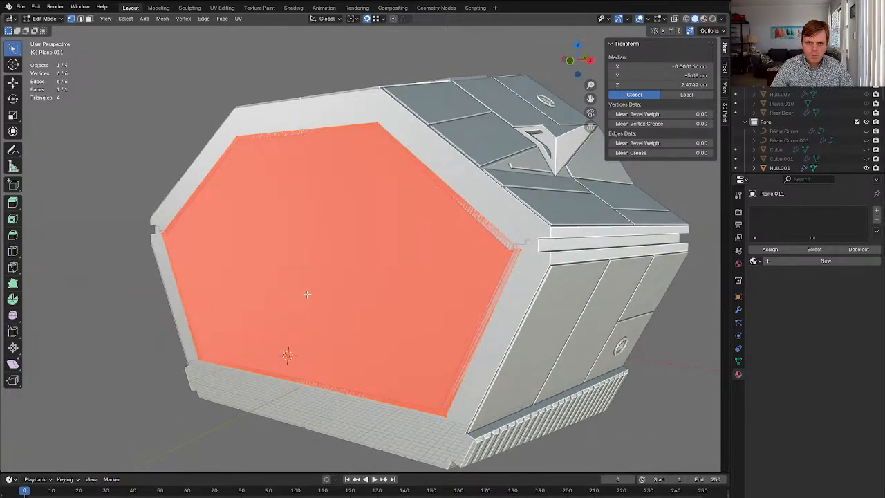
Extrude the new face about 1.52 cm into the hull bay
{"action": "middle_click_drag", "start_coordinate": [307, 293], "coordinate": [472, 181]}
{"action": "key", "text": "Tab"}
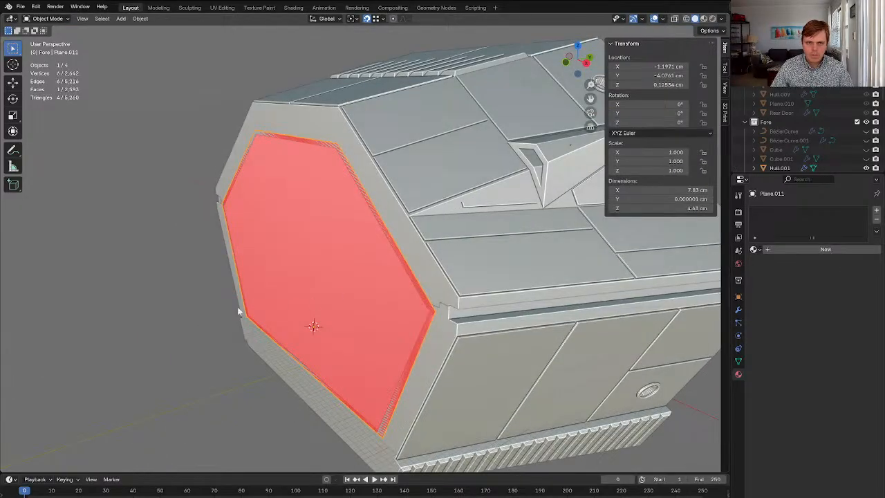
{"action": "key", "text": "Tab"}
{"action": "key", "text": "e"}
{"action": "left_click", "coordinate": [188, 278]}
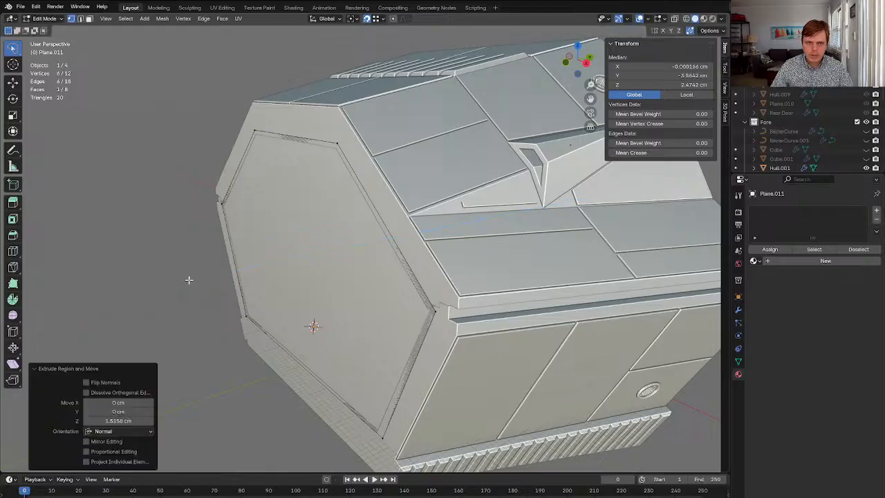
Move the extruded inner face deeper into the bay, to about Y -2.2 cm, using see-through display
{"action": "key", "text": "alt+z"}
{"action": "middle_click_drag", "start_coordinate": [187, 278], "coordinate": [416, 307]}
{"action": "key", "text": "g"}
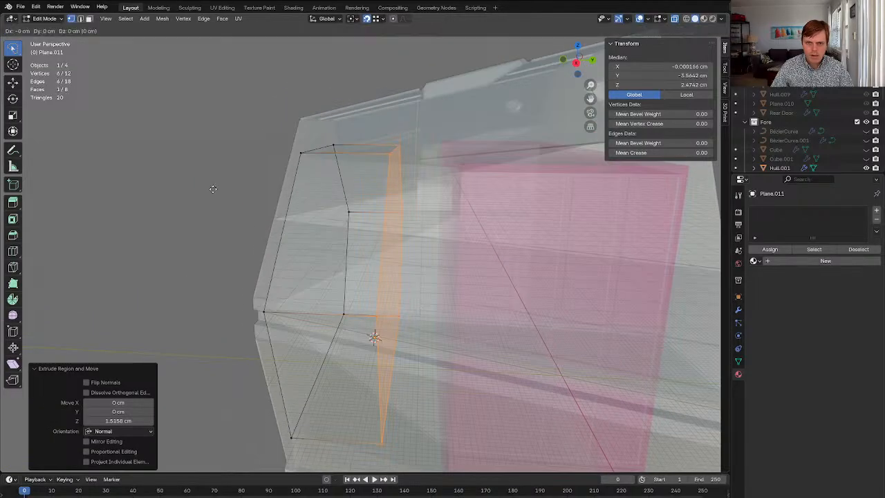
{"action": "right_click", "coordinate": [278, 210]}
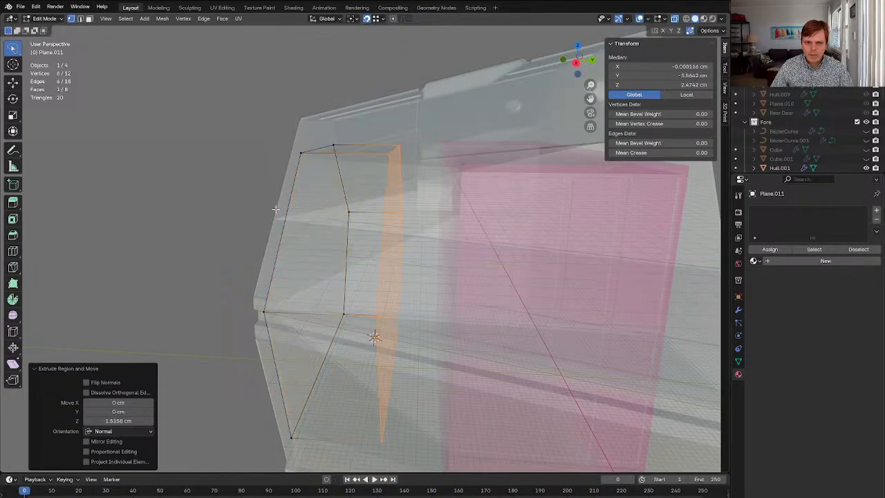
{"action": "key", "text": "g"}
{"action": "left_click", "coordinate": [215, 181]}
Hide the magenta box and restore the solid, non-transparent display
{"action": "key", "text": "Tab"}
{"action": "middle_click_drag", "start_coordinate": [490, 251], "coordinate": [273, 213]}
{"action": "left_click", "coordinate": [433, 244]}
{"action": "key", "text": "h"}
{"action": "key", "text": "alt+z"}
In back view, move the inner face's upper slanted edge about 0.66 cm in X and 0.80 cm in Z, and rescale it
{"action": "left_click", "coordinate": [368, 262]}
{"action": "key", "text": "Tab"}
{"action": "key", "text": "alt+a"}
{"action": "key", "text": "grave"}
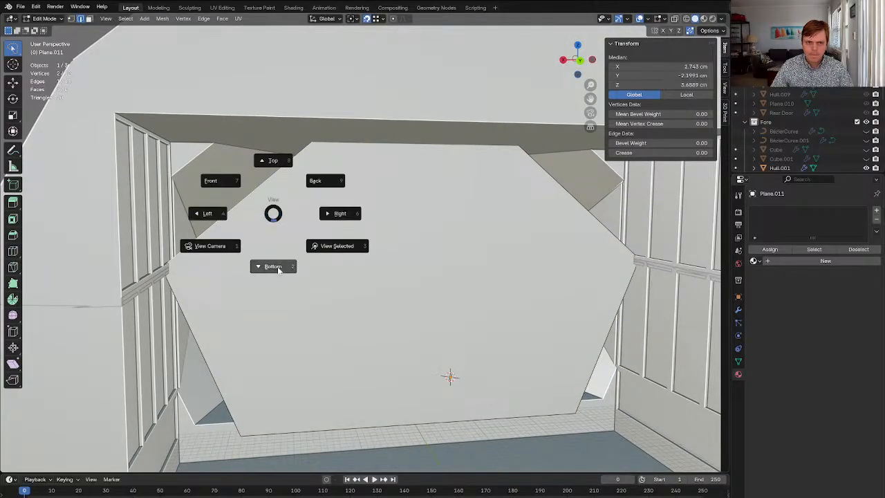
{"action": "left_click", "coordinate": [310, 179]}
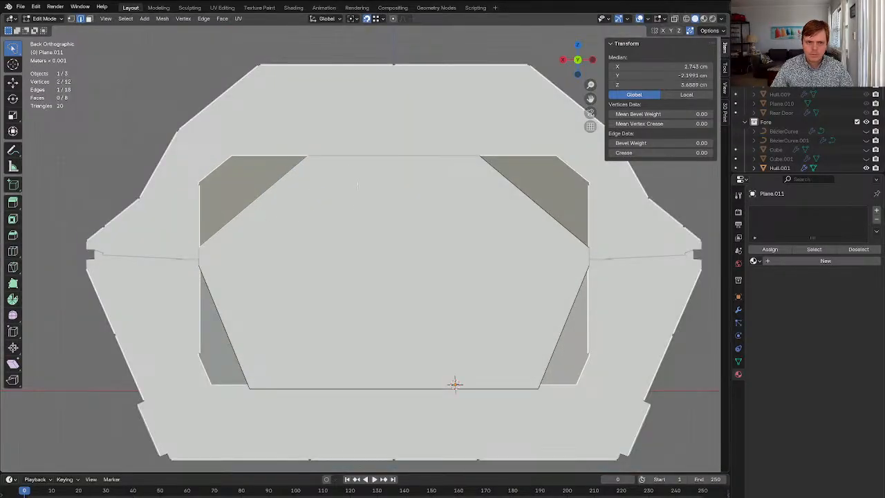
{"action": "key", "text": "g"}
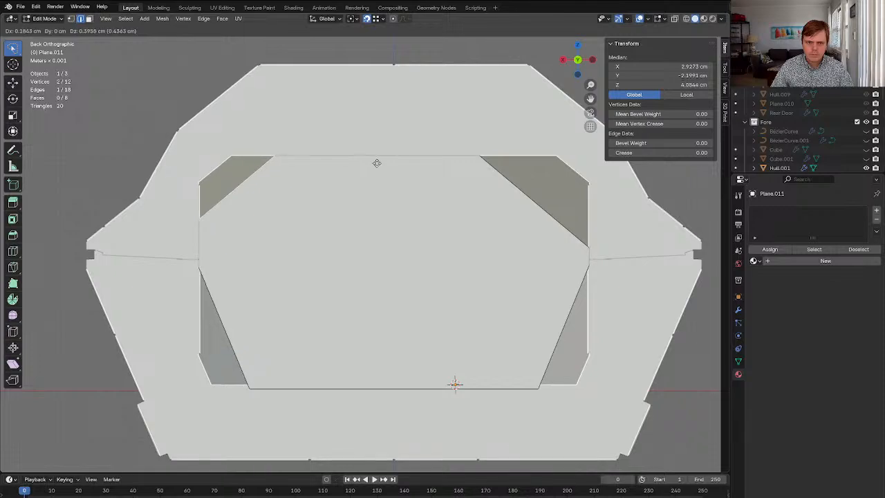
{"action": "left_click", "coordinate": [355, 145]}
{"action": "key", "text": "s"}
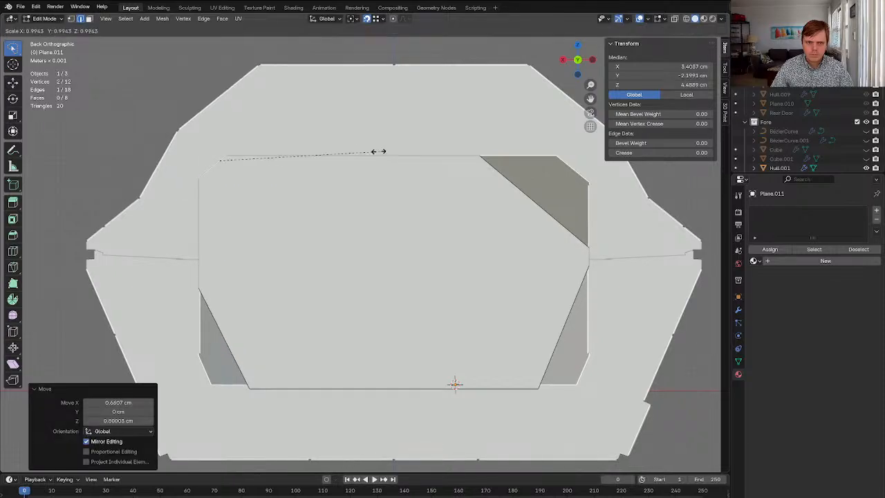
{"action": "left_click", "coordinate": [310, 164]}
Try another move of the upper slanted edge with snapping on, and undo it
{"action": "key", "text": "g"}
{"action": "left_click", "coordinate": [315, 159]}
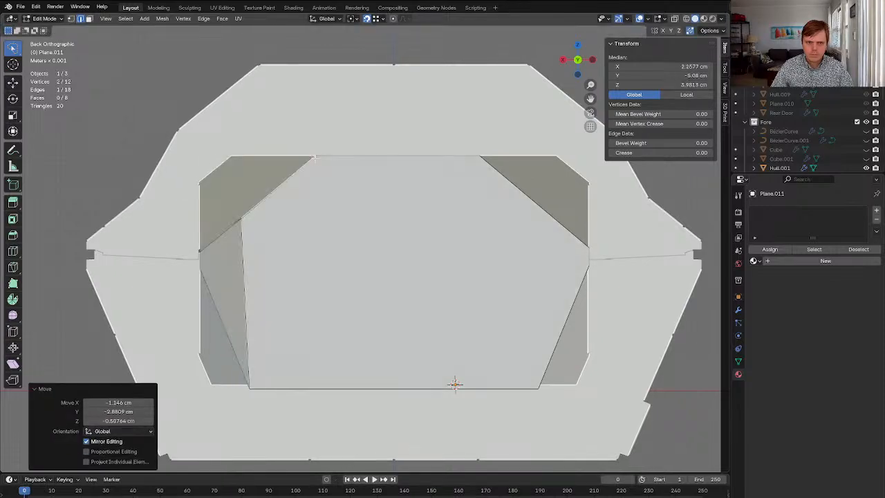
{"action": "key", "text": "ctrl+z"}
Move the upper slanted edge farther past the rear opening's corner without snapping and scale it to 0.829
{"action": "key", "text": "g"}
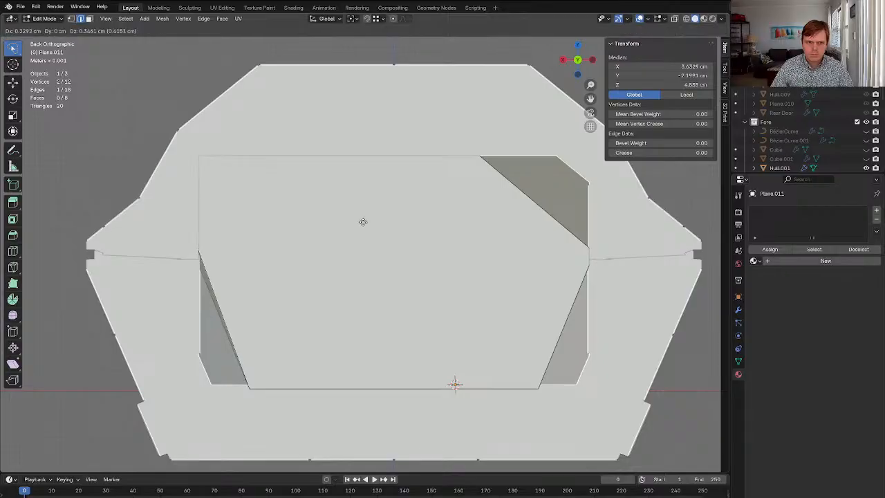
{"action": "left_click", "coordinate": [363, 221]}
{"action": "key", "text": "s"}
{"action": "left_click", "coordinate": [341, 194]}
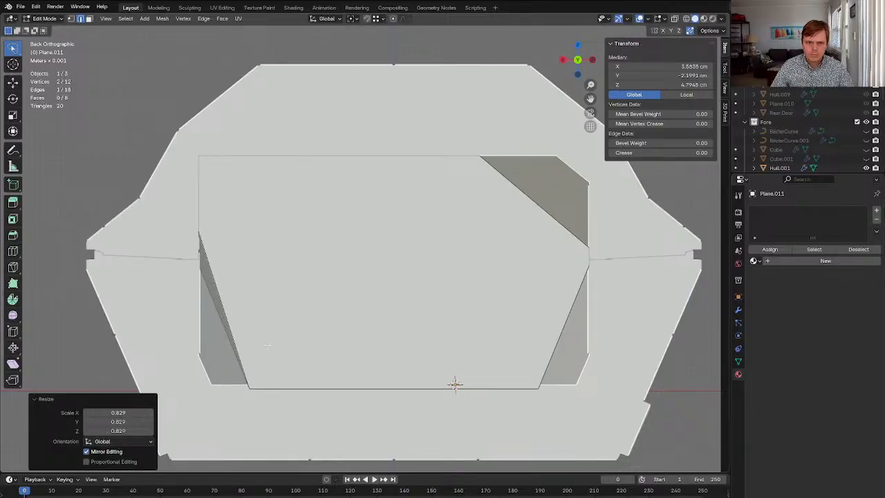
Move the inner face's two lower corner vertices outward past the rear opening's corners, keeping the negative-X vertex's move along X only
{"action": "key", "text": "1"}
{"action": "left_click", "coordinate": [247, 387]}
{"action": "key", "text": "g"}
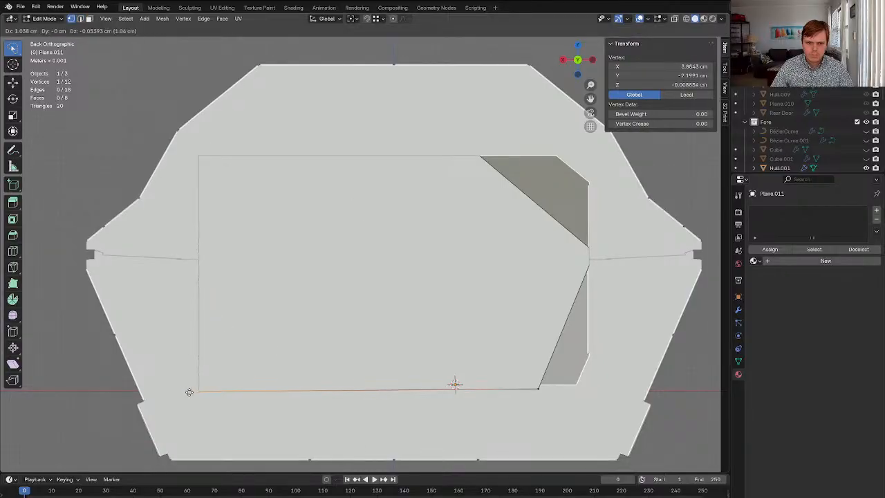
{"action": "left_click", "coordinate": [189, 392]}
{"action": "middle_click_drag", "start_coordinate": [189, 392], "coordinate": [421, 362]}
{"action": "left_click", "coordinate": [477, 361]}
{"action": "key", "text": "g"}
{"action": "key", "text": "x"}
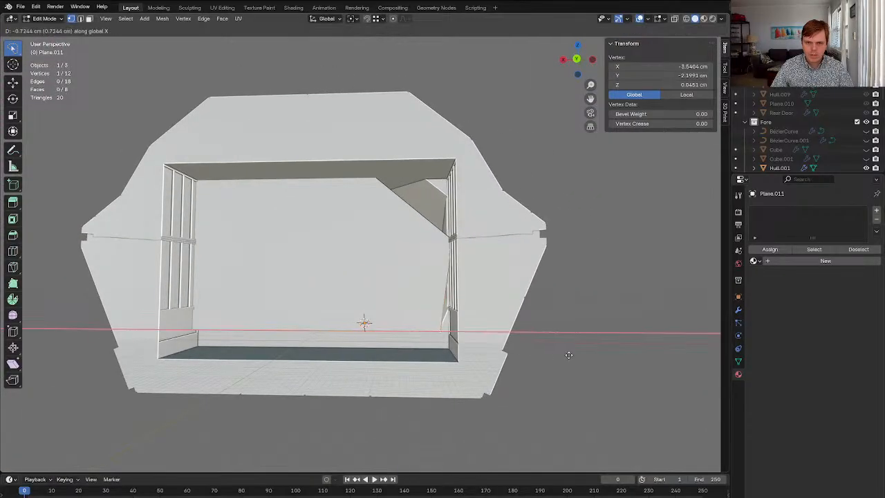
{"action": "left_click", "coordinate": [586, 353]}
In back view, move the inner face's negative-X upper slanted edge outward to a median of about X -3.40 cm and Z 4.74 cm
{"action": "key", "text": "2"}
{"action": "left_click", "coordinate": [437, 221]}
{"action": "key", "text": "grave"}
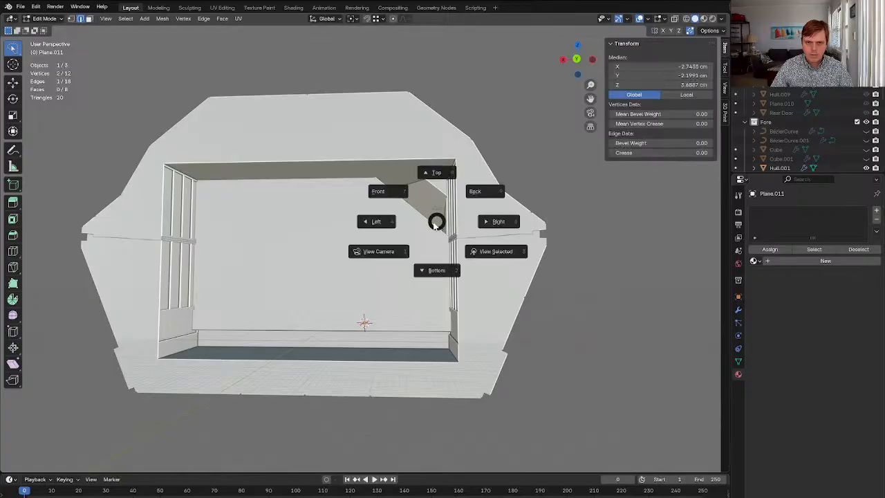
{"action": "left_click", "coordinate": [477, 192]}
{"action": "key", "text": "g"}
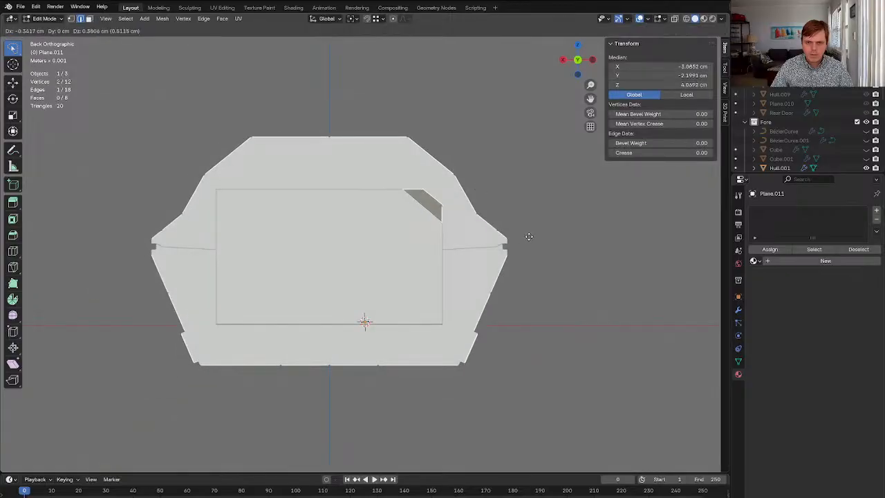
{"action": "left_click", "coordinate": [531, 233]}
{"action": "key", "text": "s"}
{"action": "right_click", "coordinate": [518, 222]}
{"action": "mouse_move", "coordinate": [524, 219]}
{"action": "middle_mouse_down"}
{"action": "mouse_move", "coordinate": [383, 249]}
{"action": "mouse_move", "coordinate": [249, 241]}
{"action": "mouse_move", "coordinate": [499, 235]}
{"action": "mouse_move", "coordinate": [515, 218]}
{"action": "mouse_move", "coordinate": [517, 225]}
{"action": "middle_mouse_up"}
Return to back view and move the same slanted edge a further -0.194 cm in X and 0.241 cm in Z
{"action": "key", "text": "grave"}
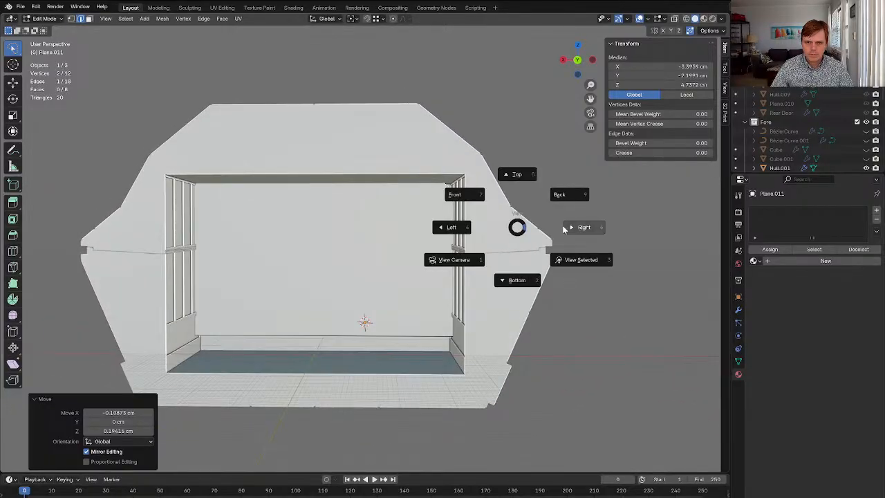
{"action": "left_click", "coordinate": [562, 224]}
{"action": "key", "text": "grave"}
{"action": "left_click", "coordinate": [486, 208]}
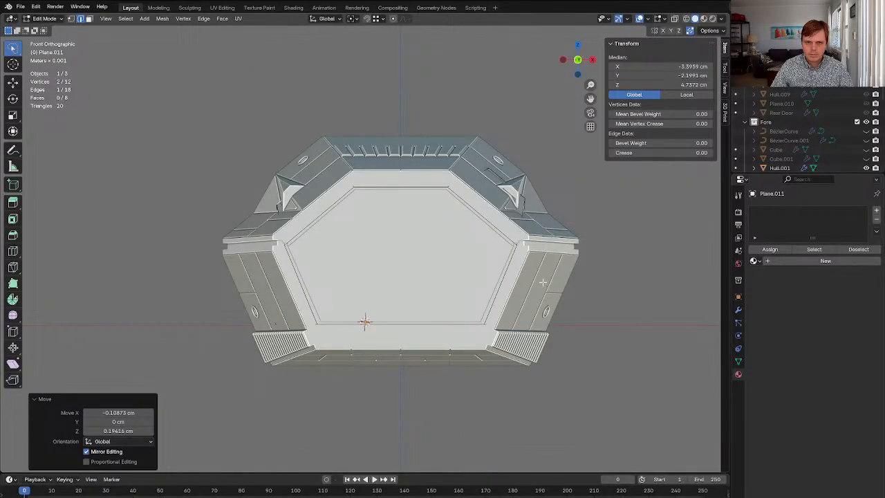
{"action": "key", "text": "grave"}
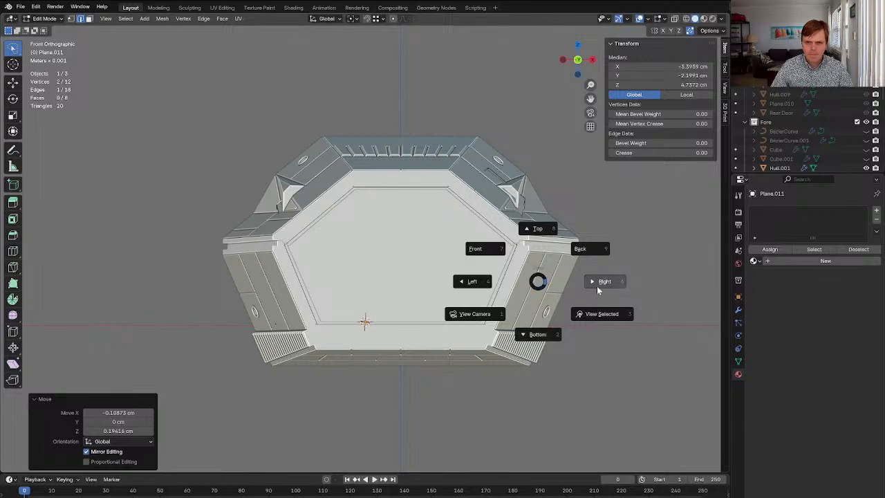
{"action": "left_click", "coordinate": [588, 254]}
{"action": "key", "text": "g"}
{"action": "left_click", "coordinate": [589, 247]}
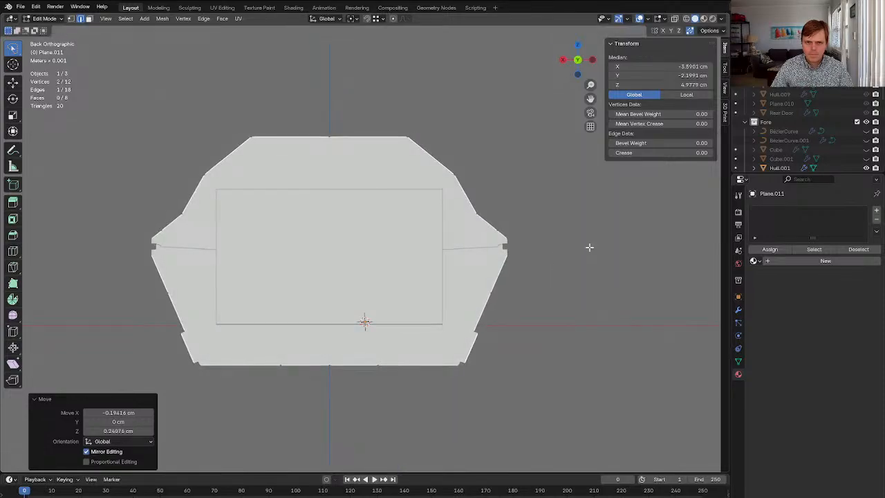
Examine the reshaped closing box inside the hull in transparent display from several angles, and restore the solid display
{"action": "middle_click_drag", "start_coordinate": [559, 253], "coordinate": [447, 289], "text": "shift"}
{"action": "key", "text": "alt+z"}
{"action": "scroll", "coordinate": [349, 277], "scroll_direction": "up", "scroll_amount": 2}
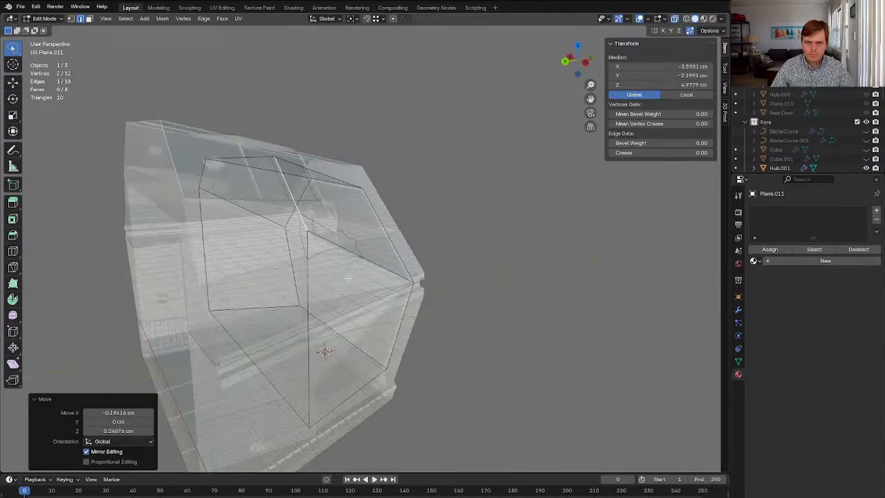
{"action": "middle_click_drag", "start_coordinate": [349, 278], "coordinate": [271, 271]}
{"action": "key", "text": "alt+z"}
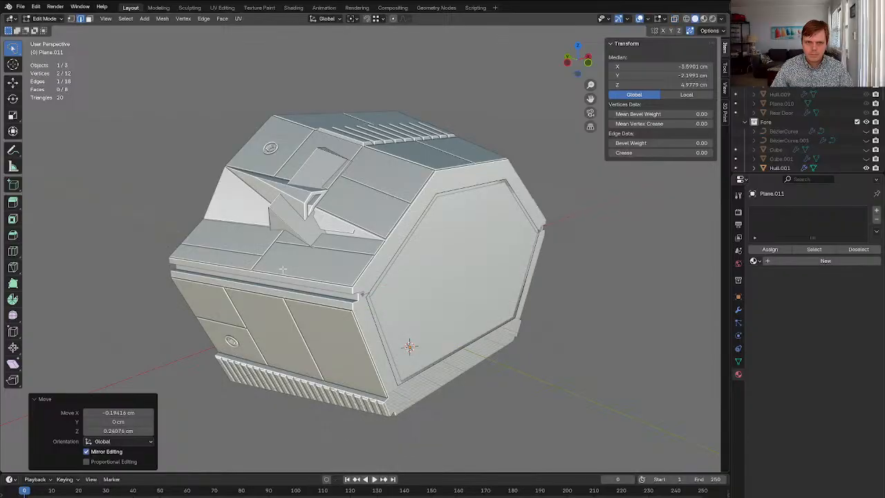
Move one vertex of the small plane about -0.75 cm along Z and another about 0.42 cm along X
{"action": "key", "text": "Tab"}
{"action": "key", "text": "Tab"}
{"action": "key", "text": "1"}
{"action": "left_click", "coordinate": [265, 208]}
{"action": "middle_click_drag", "start_coordinate": [265, 208], "coordinate": [563, 315]}
{"action": "key", "text": "g"}
{"action": "left_click", "coordinate": [546, 347]}
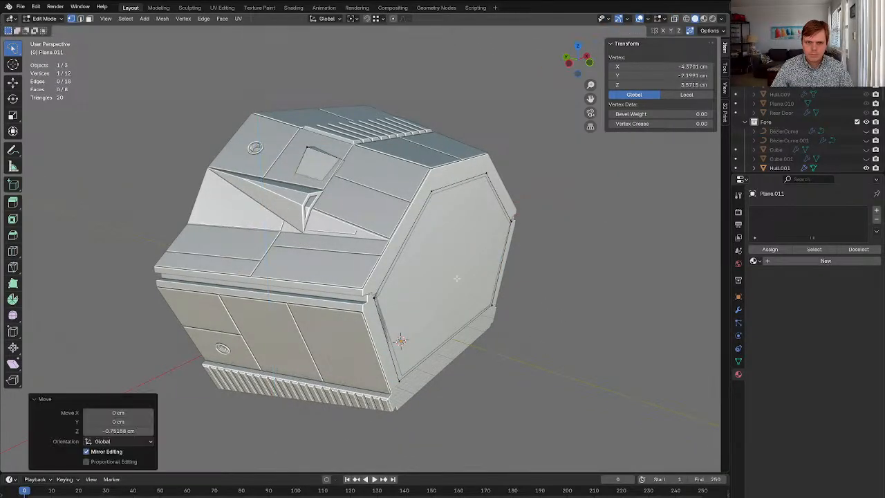
{"action": "key", "text": "g"}
{"action": "key", "text": "x"}
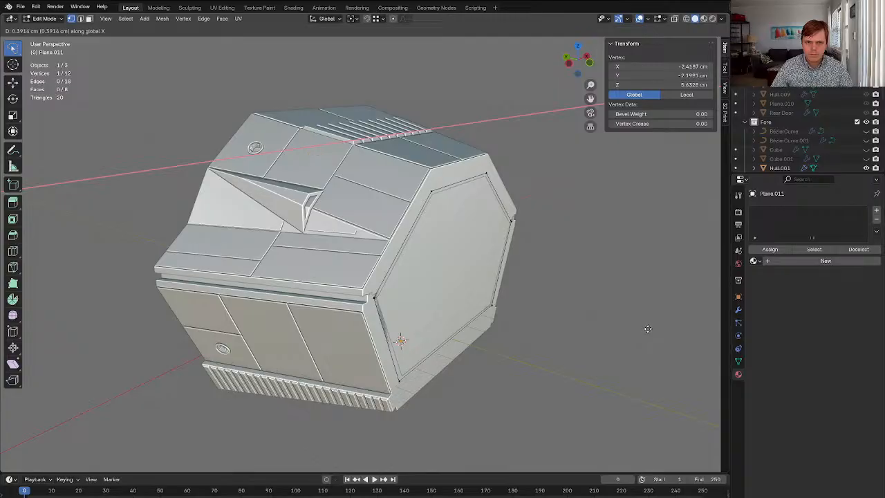
{"action": "left_click", "coordinate": [649, 328]}
Delete the plane object Plane.011 from the hull section
{"action": "middle_click_drag", "start_coordinate": [484, 312], "coordinate": [612, 301]}
{"action": "scroll", "coordinate": [628, 295], "scroll_direction": "up", "scroll_amount": 3}
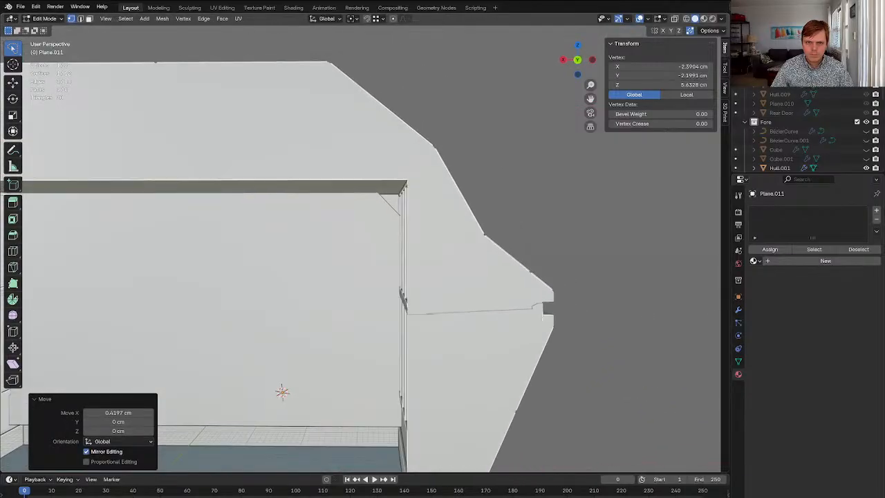
{"action": "scroll", "coordinate": [476, 301], "scroll_direction": "down", "scroll_amount": 5}
{"action": "middle_click_drag", "start_coordinate": [460, 302], "coordinate": [561, 289], "text": "shift"}
{"action": "key", "text": "Tab"}
{"action": "key", "text": "x"}
{"action": "middle_click_drag", "start_coordinate": [464, 284], "coordinate": [267, 300], "text": "shift"}
{"action": "left_click", "coordinate": [433, 277]}
{"action": "scroll", "coordinate": [440, 293], "scroll_direction": "up", "scroll_amount": 5}
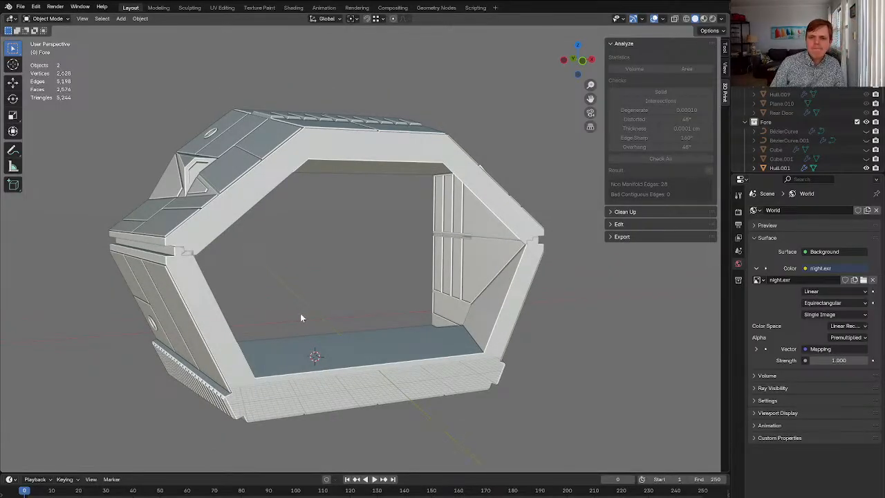
Unhide all objects and isolate the cockpit hull Hull.002 in local view for mesh editing
{"action": "middle_click_drag", "start_coordinate": [303, 316], "coordinate": [438, 286]}
{"action": "scroll", "coordinate": [361, 315], "scroll_direction": "up", "scroll_amount": 4}
{"action": "key", "text": "alt+h"}
{"action": "scroll", "coordinate": [362, 319], "scroll_direction": "down", "scroll_amount": 5}
{"action": "left_click", "coordinate": [439, 285]}
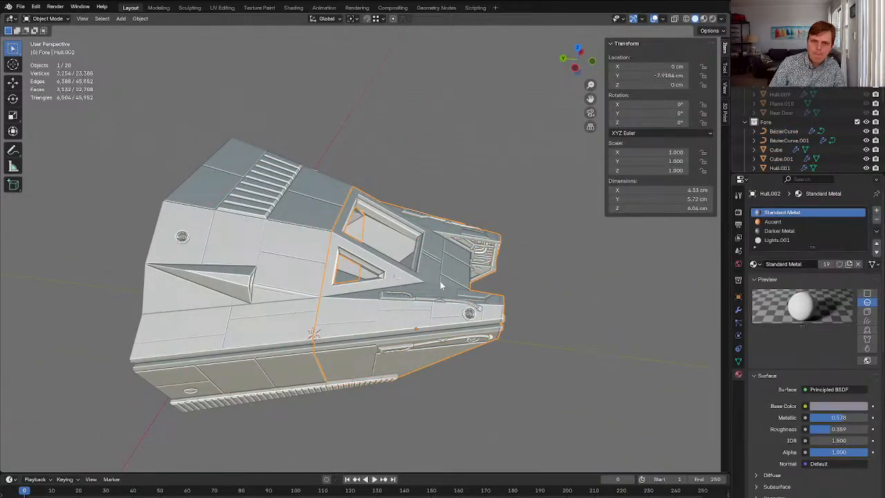
{"action": "key", "text": "KP_Decimal"}
{"action": "key", "text": "slash"}
{"action": "middle_click_drag", "start_coordinate": [373, 308], "coordinate": [396, 288]}
{"action": "key", "text": "Tab"}
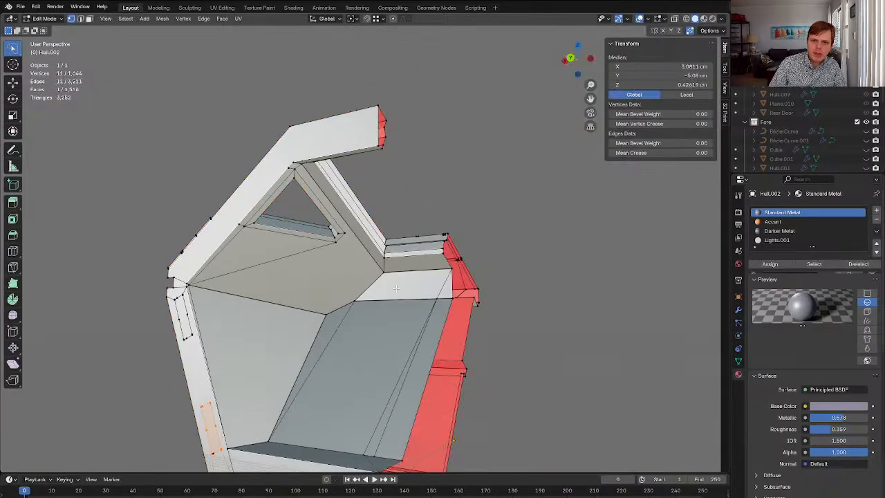
{"action": "scroll", "coordinate": [359, 263], "scroll_direction": "up", "scroll_amount": 2}
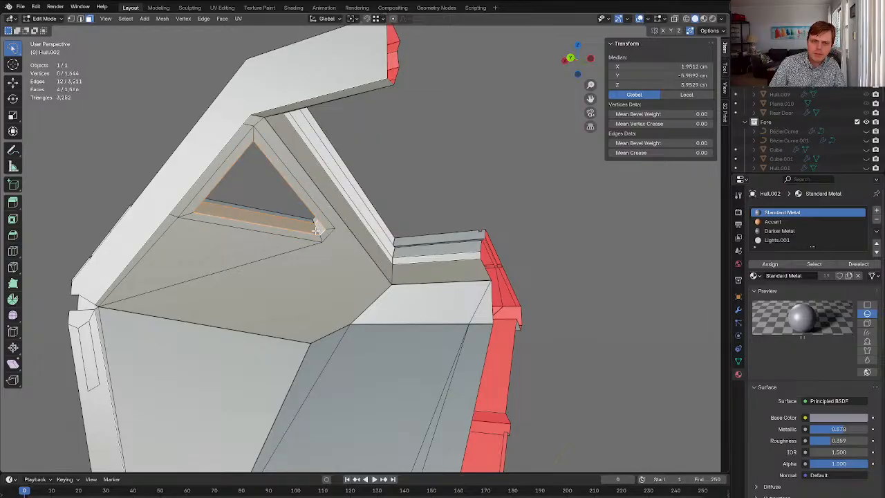
Delete the rim faces inside the triangular side window and the windshield opening
{"action": "key", "text": "x"}
{"action": "key", "text": "f"}
{"action": "left_click", "coordinate": [397, 251], "text": "alt"}
{"action": "key", "text": "x"}
{"action": "key", "text": "f"}
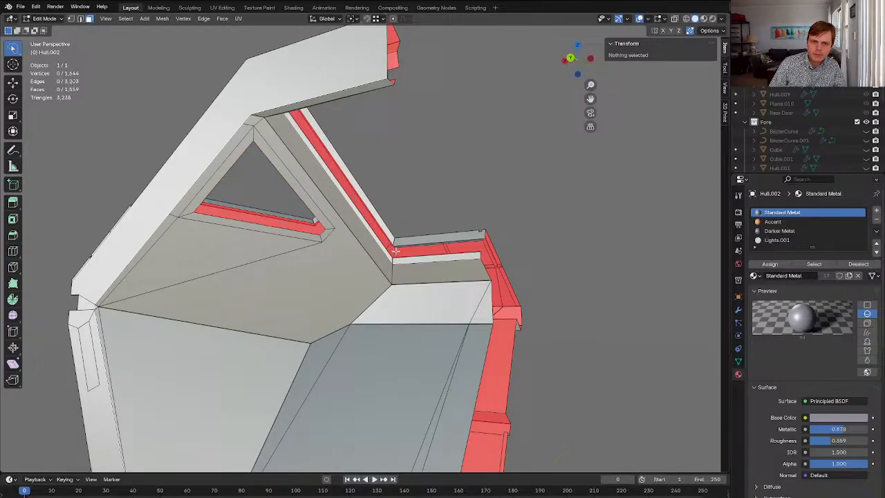
Close the outer borders of the side window and windshield openings with new faces
{"action": "left_click", "coordinate": [288, 214]}
{"action": "key", "text": "f"}
{"action": "middle_click_drag", "start_coordinate": [357, 190], "coordinate": [400, 226]}
{"action": "key", "text": "Tab"}
{"action": "key", "text": "Tab"}
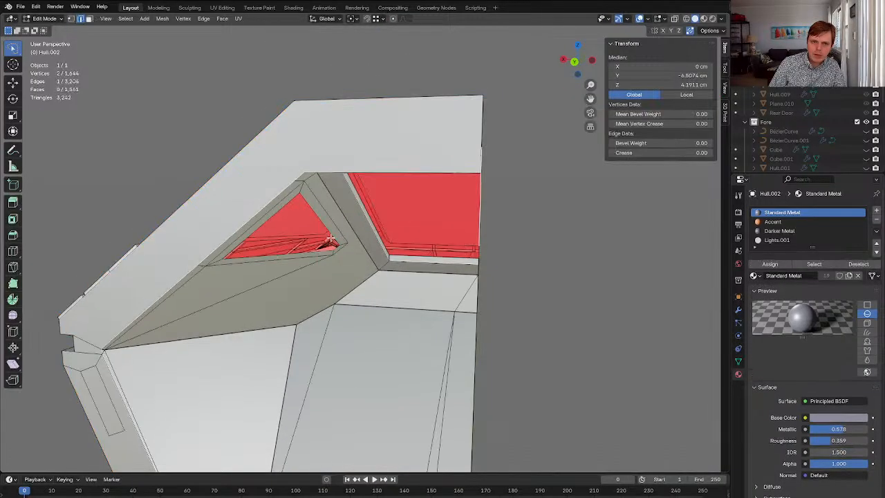
Fill the inner borders of the triangular side window and the windshield with faces
{"action": "key", "text": "1"}
{"action": "left_click", "coordinate": [332, 233]}
{"action": "key", "text": "2"}
{"action": "left_click", "coordinate": [323, 223]}
{"action": "key", "text": "f"}
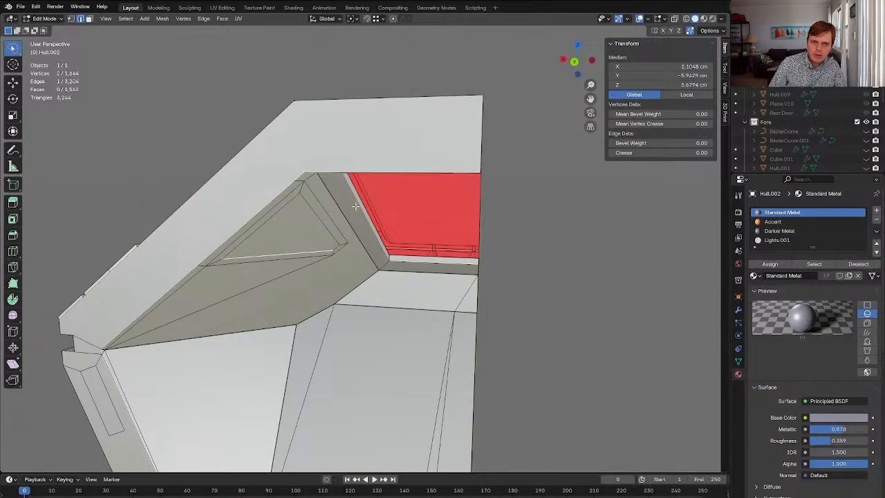
{"action": "left_click", "coordinate": [360, 200]}
{"action": "key", "text": "f"}
Finish editing the cockpit hull mesh and unhide all objects of the fore section
{"action": "key", "text": "Tab"}
{"action": "scroll", "coordinate": [386, 267], "scroll_direction": "down", "scroll_amount": 6}
{"action": "middle_click_drag", "start_coordinate": [386, 266], "coordinate": [420, 310]}
{"action": "key", "text": "alt+h"}
{"action": "left_click", "coordinate": [472, 311]}
Select all objects of the fore section and export them as the STL file Kotel 270 Fore
{"action": "key", "text": "a"}
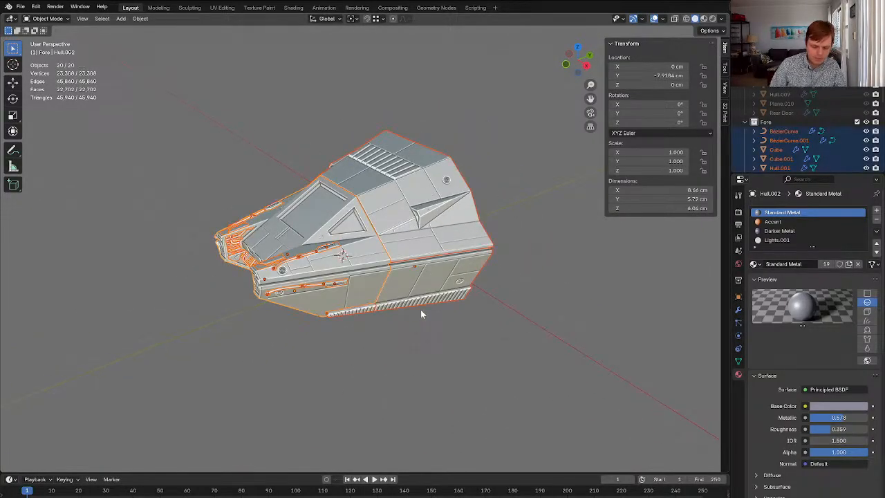
{"action": "key", "text": "F4"}
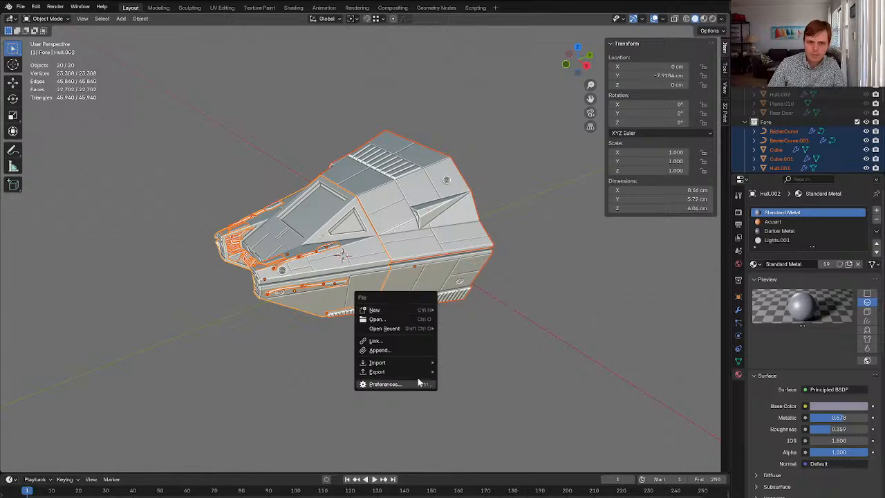
{"action": "mouse_move", "coordinate": [409, 370]}
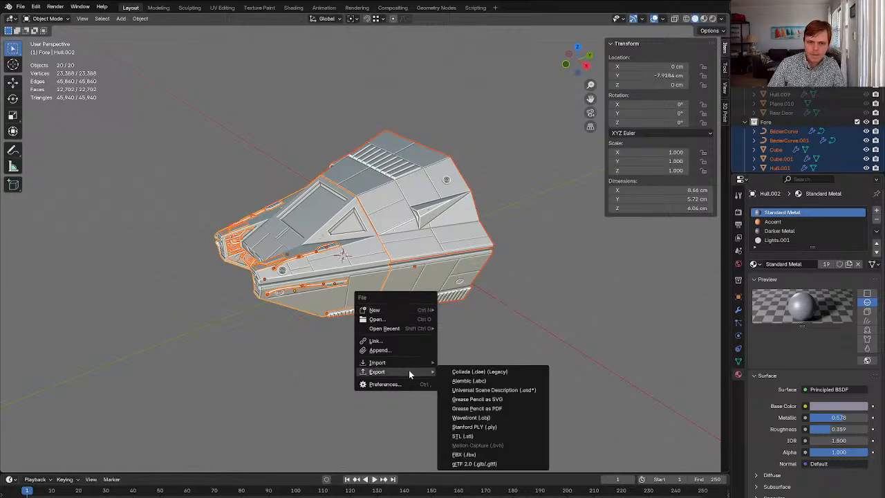
{"action": "left_click", "coordinate": [486, 437]}
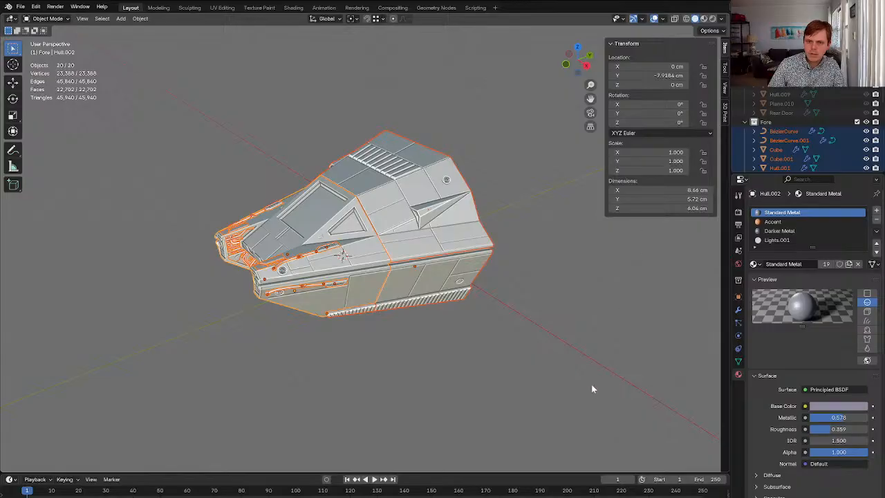
Show only the aft section, select all its objects and export them as the STL file Kotel 270 Aft
{"action": "middle_click_drag", "start_coordinate": [588, 389], "coordinate": [471, 333]}
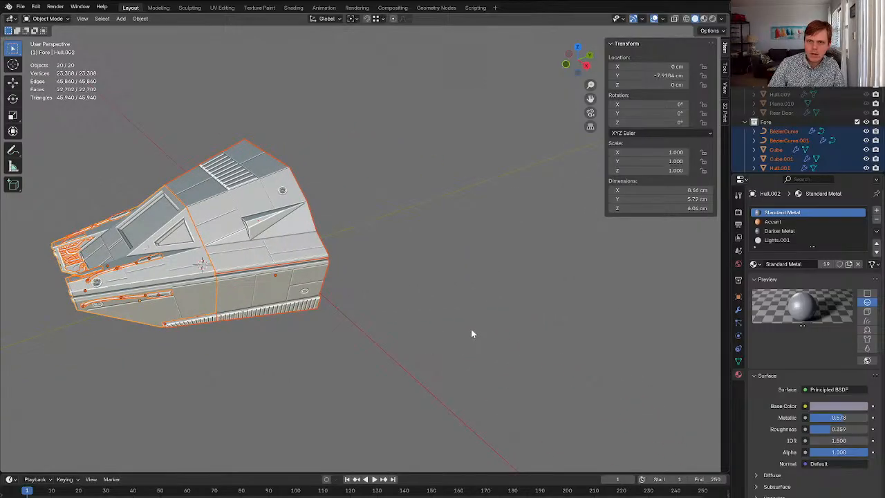
{"action": "key", "text": "1"}
{"action": "key", "text": "a"}
{"action": "key", "text": "F4"}
{"action": "mouse_move", "coordinate": [467, 293]}
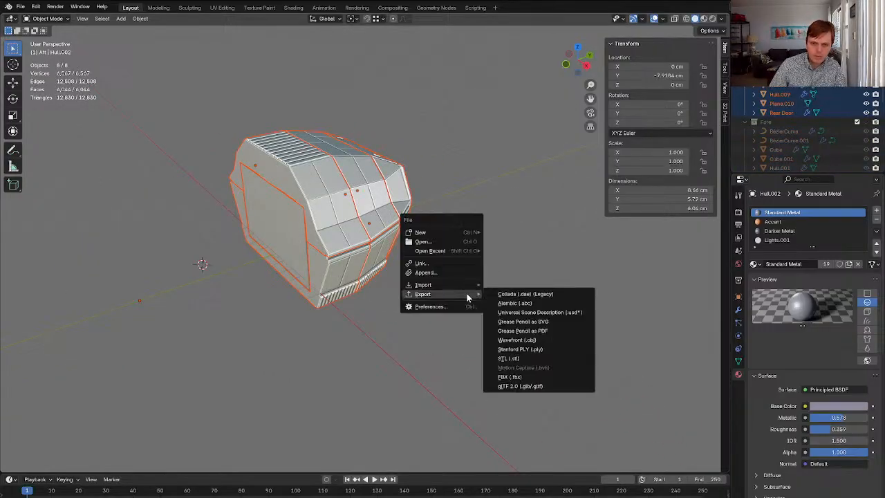
{"action": "left_click", "coordinate": [532, 357]}
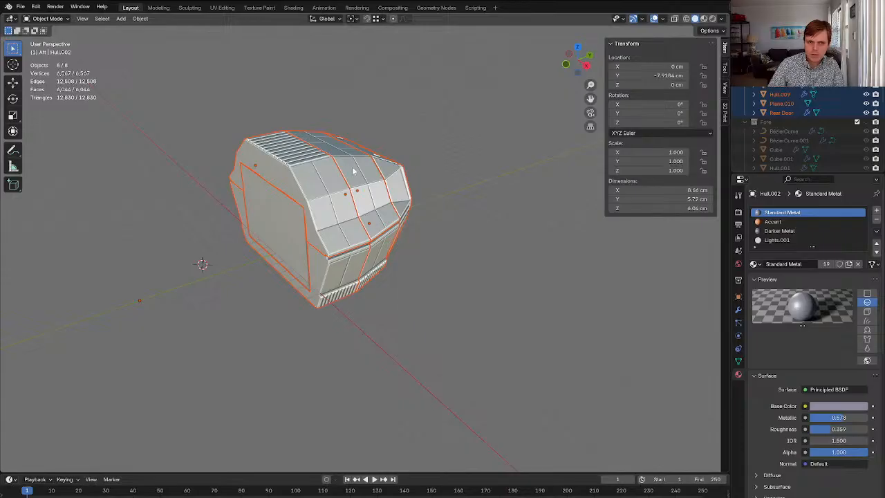
Switch to Bambu Studio and import the Kotel 270 Fore and Kotel 270 Aft STL files
{"action": "left_click", "coordinate": [375, 384]}
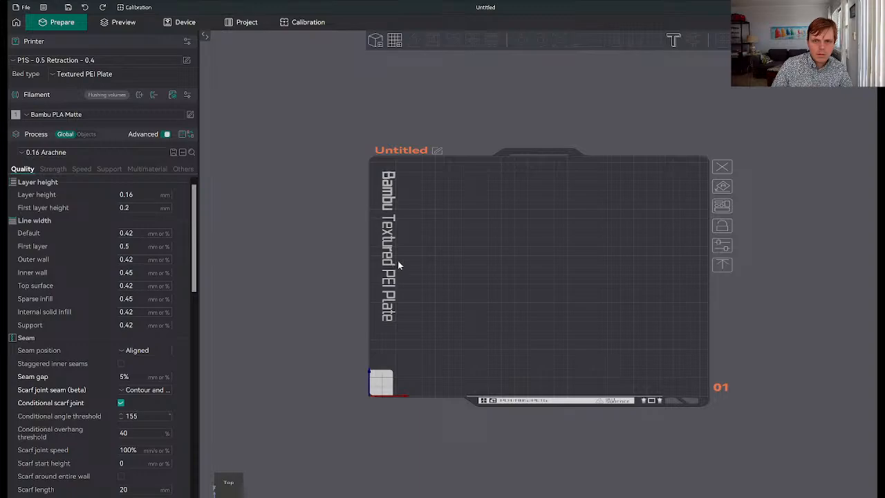
{"action": "left_click", "coordinate": [486, 280]}
{"action": "scroll", "coordinate": [517, 300], "scroll_direction": "up", "scroll_amount": 3}
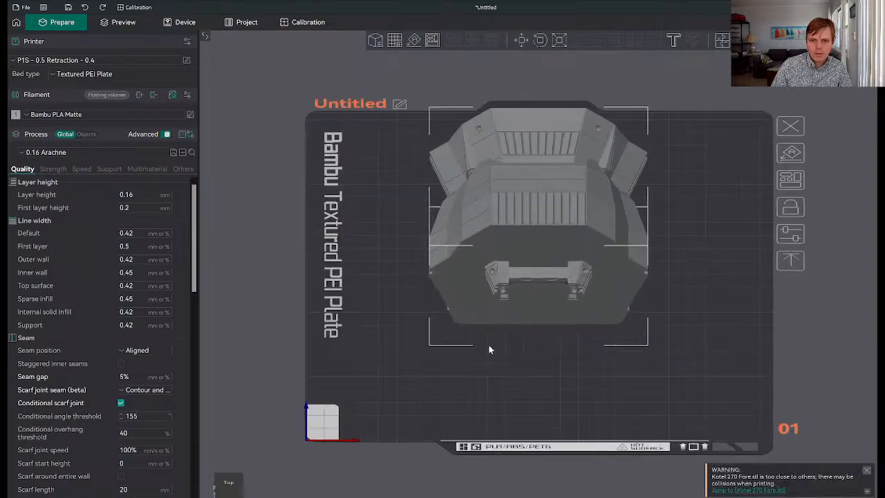
Rearrange the two hull pieces on the build plate so the aft section sits behind the fore section
{"action": "left_click_drag", "start_coordinate": [472, 298], "coordinate": [321, 285]}
{"action": "left_click_drag", "start_coordinate": [499, 351], "coordinate": [517, 313]}
{"action": "left_click", "coordinate": [504, 290]}
{"action": "left_click", "coordinate": [459, 250]}
{"action": "left_click_drag", "start_coordinate": [458, 250], "coordinate": [506, 370]}
{"action": "left_click_drag", "start_coordinate": [534, 207], "coordinate": [470, 185]}
{"action": "left_click_drag", "start_coordinate": [555, 293], "coordinate": [641, 361]}
{"action": "left_click_drag", "start_coordinate": [338, 233], "coordinate": [515, 197]}
{"action": "left_click_drag", "start_coordinate": [474, 307], "coordinate": [412, 282]}
{"action": "left_click", "coordinate": [486, 186], "text": "ctrl"}
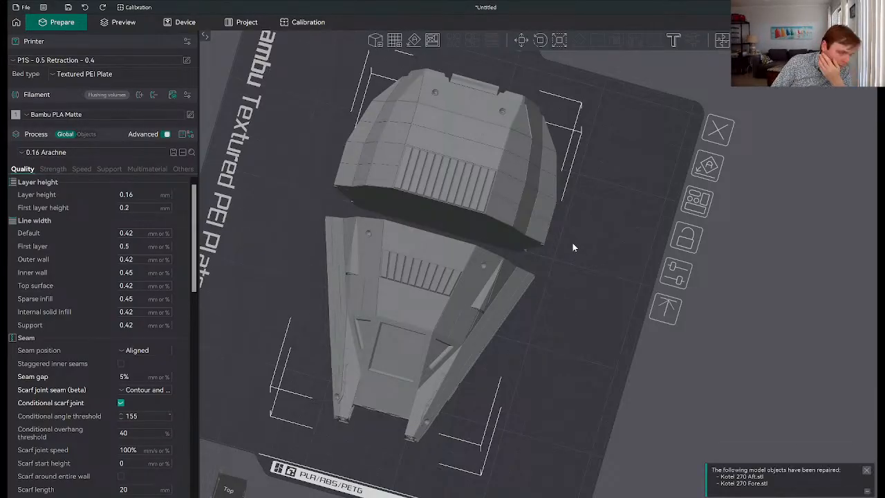
Inspect both hull pieces on the plate, selecting the aft and fore sections individually to compare them
{"action": "left_click_drag", "start_coordinate": [534, 366], "coordinate": [510, 390]}
{"action": "scroll", "coordinate": [526, 278], "scroll_direction": "down", "scroll_amount": 5}
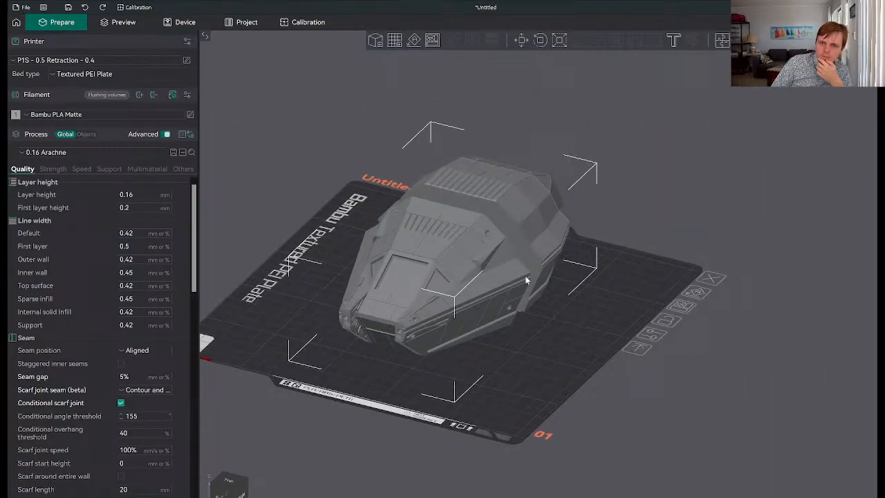
{"action": "left_click", "coordinate": [584, 163]}
{"action": "left_click", "coordinate": [535, 199]}
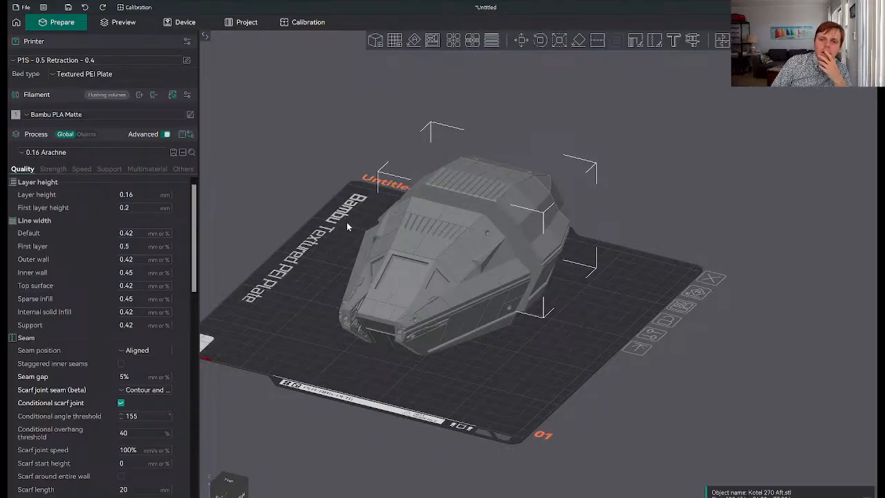
{"action": "left_click", "coordinate": [439, 265]}
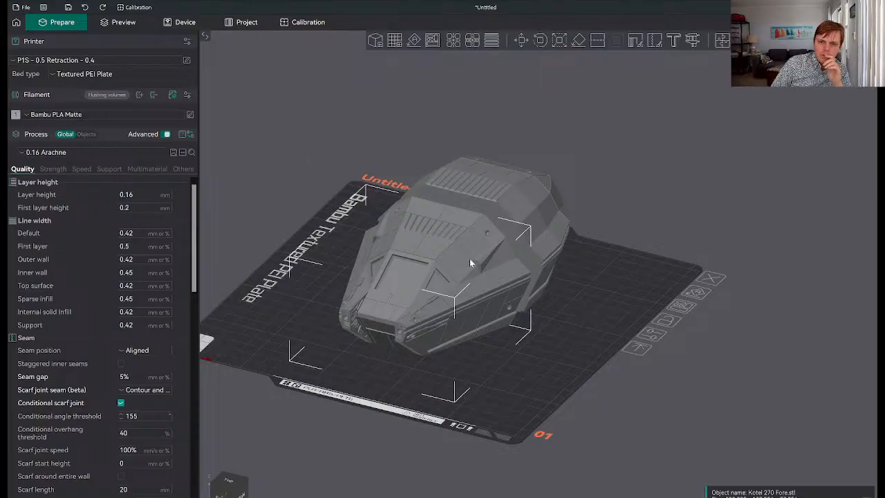
{"action": "left_click", "coordinate": [507, 199]}
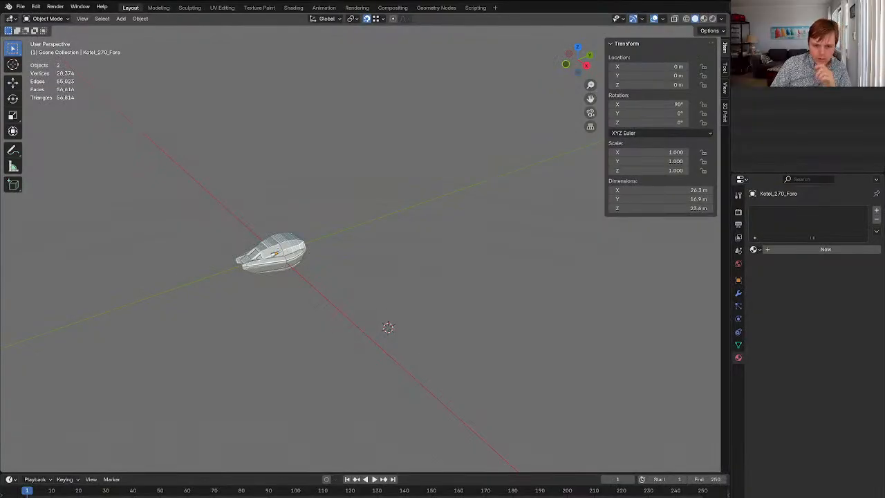
Switch back to Blender and import the Kotel 270 Fore and Kotel 270 Aft STL files into the 270 scene
{"action": "middle_click_drag", "start_coordinate": [385, 326], "coordinate": [400, 315]}
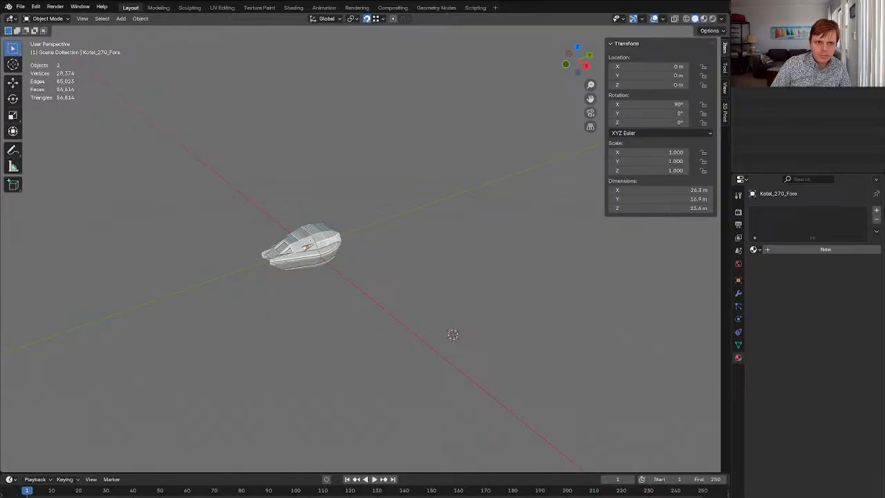
{"action": "left_click", "coordinate": [428, 354]}
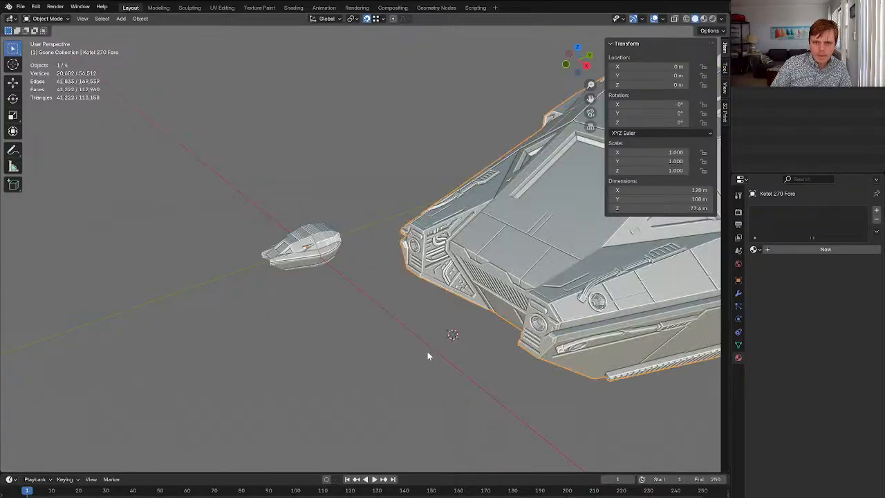
{"action": "scroll", "coordinate": [428, 351], "scroll_direction": "down", "scroll_amount": 5}
{"action": "middle_click_drag", "start_coordinate": [486, 291], "coordinate": [370, 271], "text": "shift"}
{"action": "scroll", "coordinate": [370, 272], "scroll_direction": "up", "scroll_amount": 3}
Examine the mesh of the imported aft section, selecting the linked flat faces on its large flat end
{"action": "left_click", "coordinate": [464, 249]}
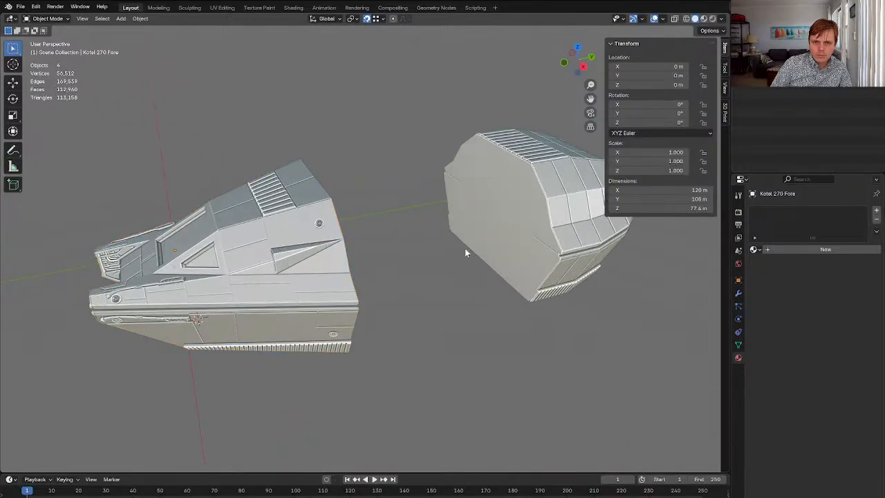
{"action": "left_click", "coordinate": [487, 243]}
{"action": "middle_click_drag", "start_coordinate": [487, 243], "coordinate": [377, 226]}
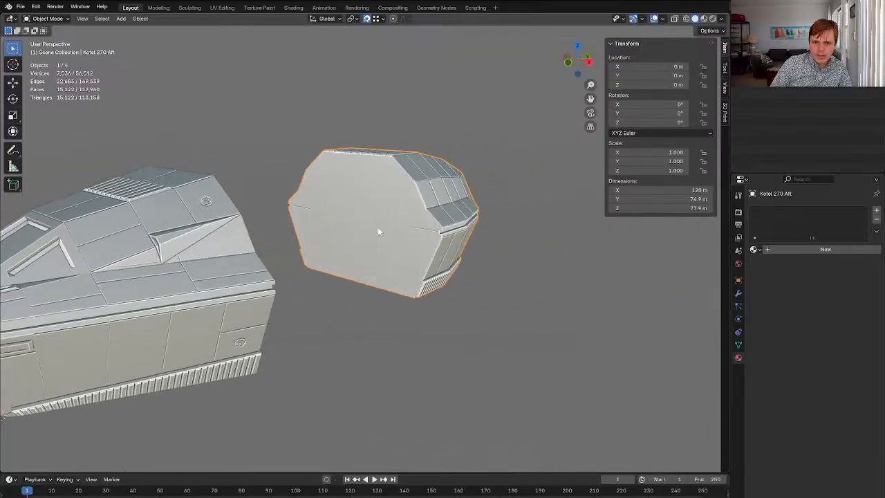
{"action": "key", "text": "Tab"}
{"action": "scroll", "coordinate": [377, 232], "scroll_direction": "up", "scroll_amount": 6}
{"action": "left_click", "coordinate": [396, 232]}
{"action": "key", "text": "q"}
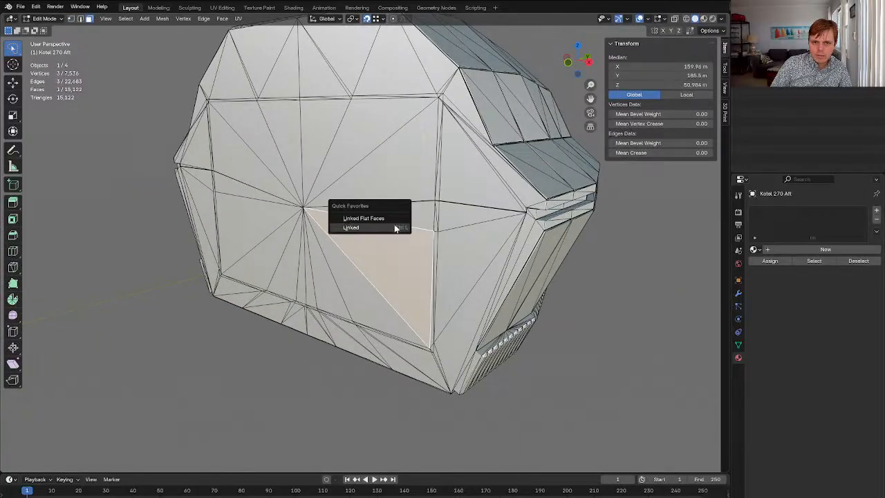
{"action": "left_click", "coordinate": [391, 218]}
{"action": "middle_click_drag", "start_coordinate": [458, 231], "coordinate": [386, 283]}
{"action": "scroll", "coordinate": [418, 215], "scroll_direction": "up", "scroll_amount": 4}
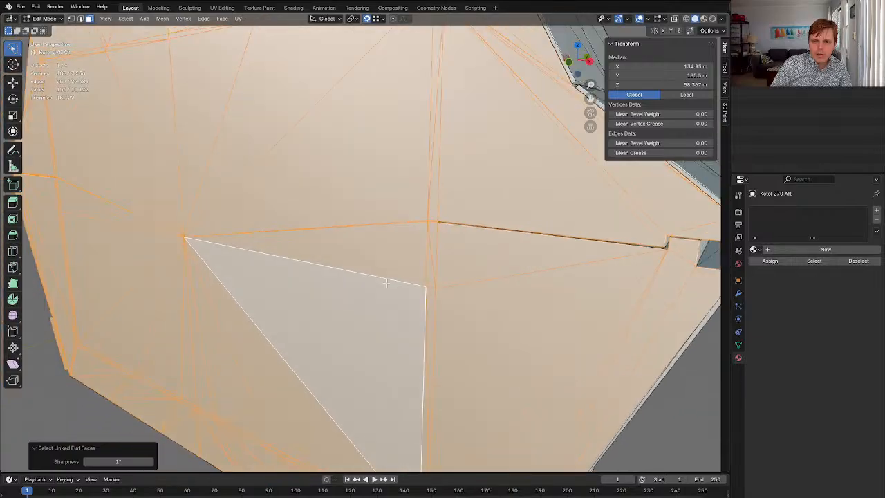
{"action": "scroll", "coordinate": [386, 283], "scroll_direction": "up", "scroll_amount": 4}
{"action": "middle_click_drag", "start_coordinate": [336, 284], "coordinate": [276, 312]}
{"action": "scroll", "coordinate": [392, 322], "scroll_direction": "down", "scroll_amount": 5}
{"action": "key", "text": "Tab"}
Examine the interior of the imported Kotel 270 Fore mesh for leftover internal geometry
{"action": "scroll", "coordinate": [394, 323], "scroll_direction": "up", "scroll_amount": 4}
{"action": "scroll", "coordinate": [393, 323], "scroll_direction": "down", "scroll_amount": 6}
{"action": "left_click", "coordinate": [553, 296]}
{"action": "scroll", "coordinate": [327, 277], "scroll_direction": "up", "scroll_amount": 8}
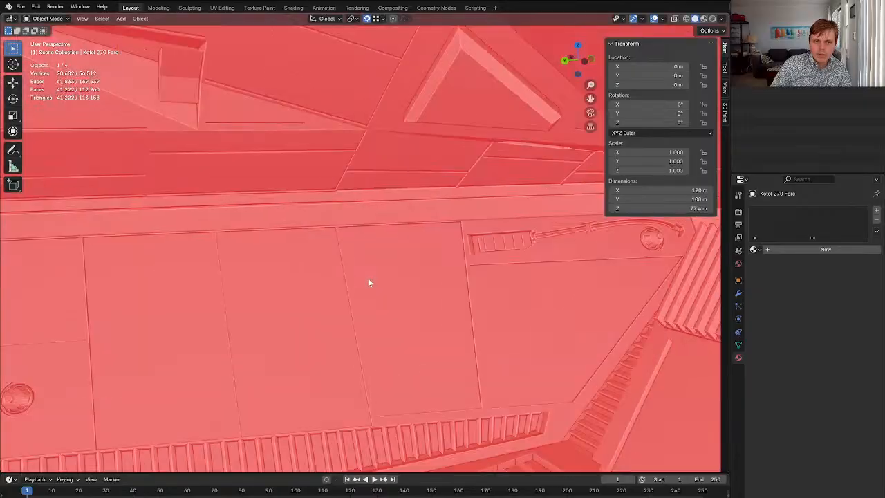
{"action": "scroll", "coordinate": [368, 280], "scroll_direction": "up", "scroll_amount": 1}
{"action": "middle_click_drag", "start_coordinate": [368, 280], "coordinate": [387, 271]}
{"action": "scroll", "coordinate": [356, 267], "scroll_direction": "down", "scroll_amount": 2}
{"action": "middle_click_drag", "start_coordinate": [454, 251], "coordinate": [479, 241]}
{"action": "scroll", "coordinate": [396, 237], "scroll_direction": "up", "scroll_amount": 5}
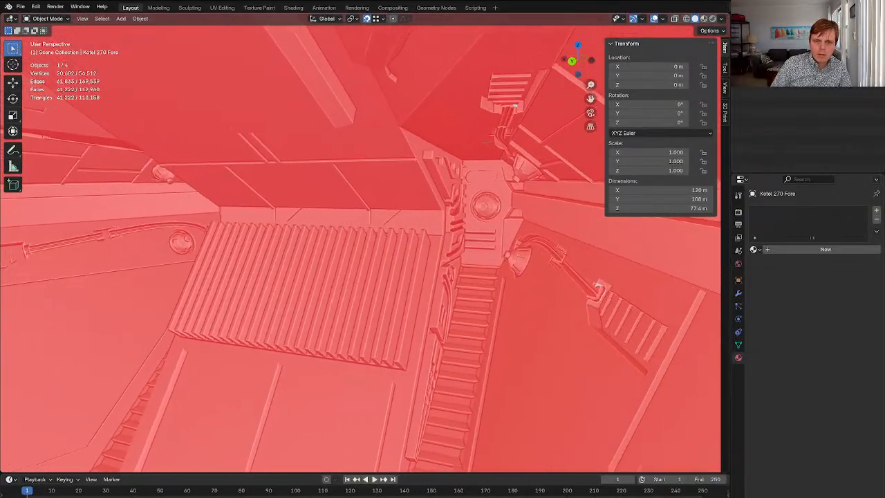
{"action": "middle_click_drag", "start_coordinate": [396, 236], "coordinate": [616, 244]}
{"action": "key", "text": "w"}
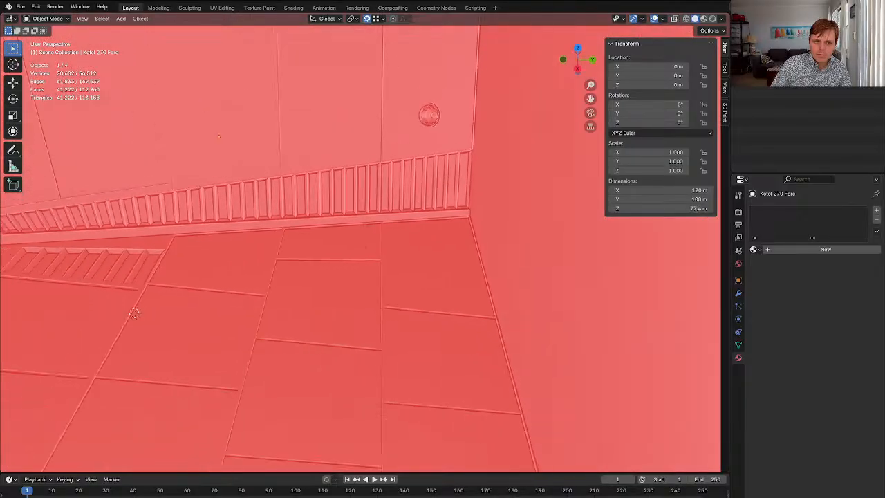
{"action": "key", "text": "s"}
Switch from the 270 scene back to the original scene named Scene, which holds the separate hull parts
{"action": "scroll", "coordinate": [421, 249], "scroll_direction": "down", "scroll_amount": 7}
{"action": "middle_click_drag", "start_coordinate": [365, 242], "coordinate": [316, 249]}
{"action": "scroll", "coordinate": [421, 249], "scroll_direction": "up", "scroll_amount": 2}
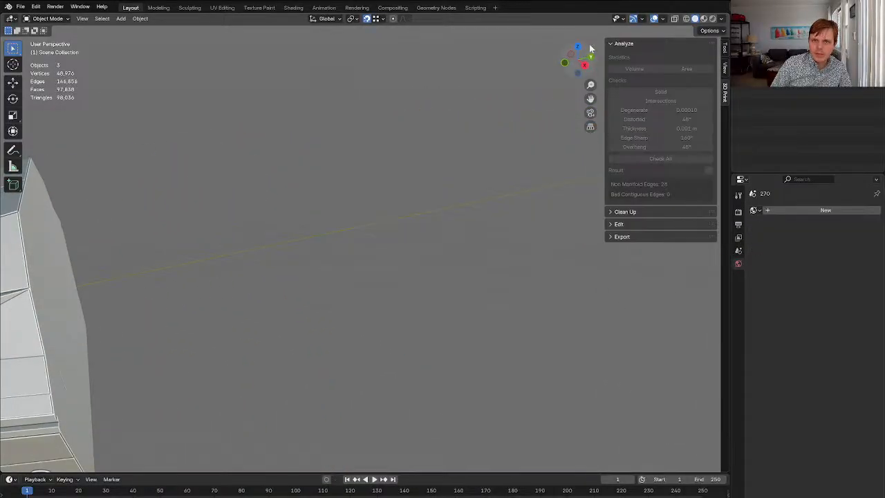
{"action": "left_click", "coordinate": [735, 7]}
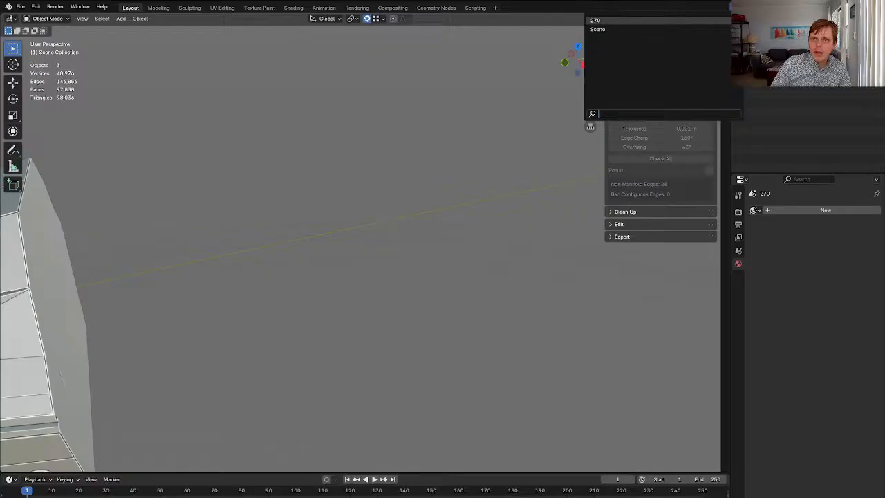
{"action": "left_click", "coordinate": [671, 29]}
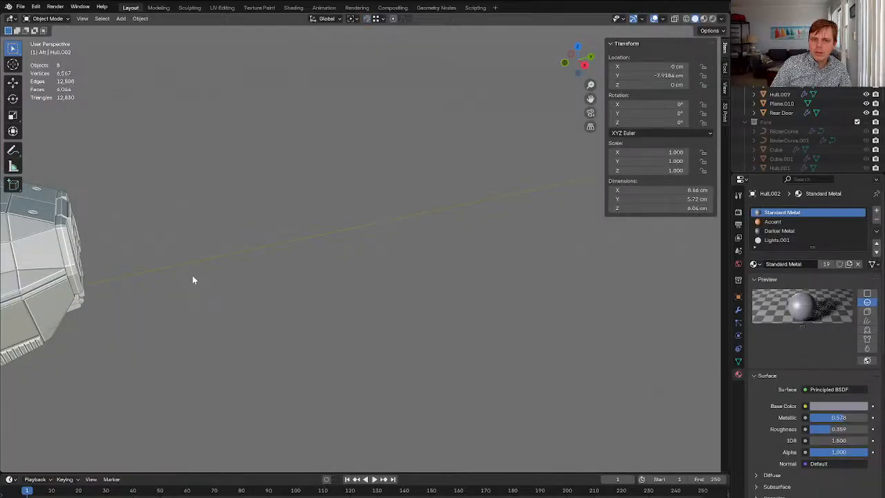
Select the rearmost upper hull piece, Hull.006, on the aft section and isolate it from the other parts
{"action": "mouse_move", "coordinate": [193, 280]}
{"action": "middle_mouse_down"}
{"action": "mouse_move", "coordinate": [546, 310]}
{"action": "mouse_move", "coordinate": [208, 277]}
{"action": "middle_mouse_up"}
{"action": "scroll", "coordinate": [299, 283], "scroll_direction": "up", "scroll_amount": 5}
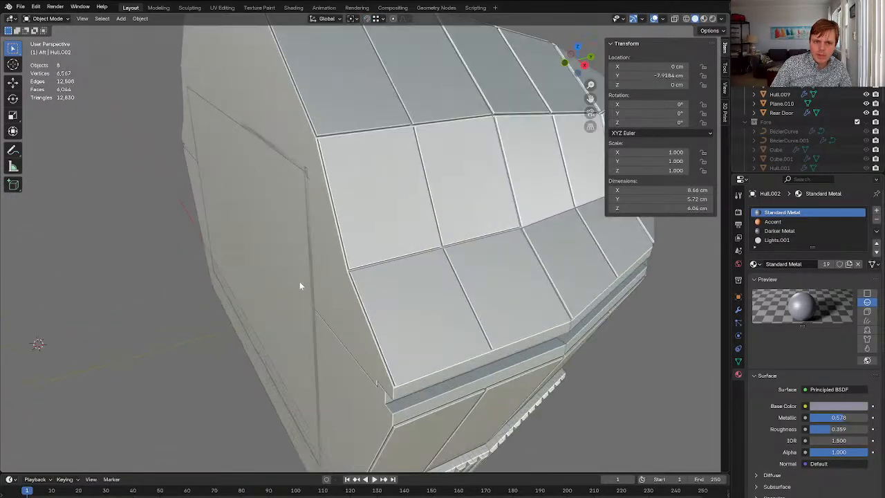
{"action": "scroll", "coordinate": [385, 259], "scroll_direction": "up", "scroll_amount": 4}
{"action": "left_click", "coordinate": [325, 310]}
{"action": "scroll", "coordinate": [332, 304], "scroll_direction": "up", "scroll_amount": 3}
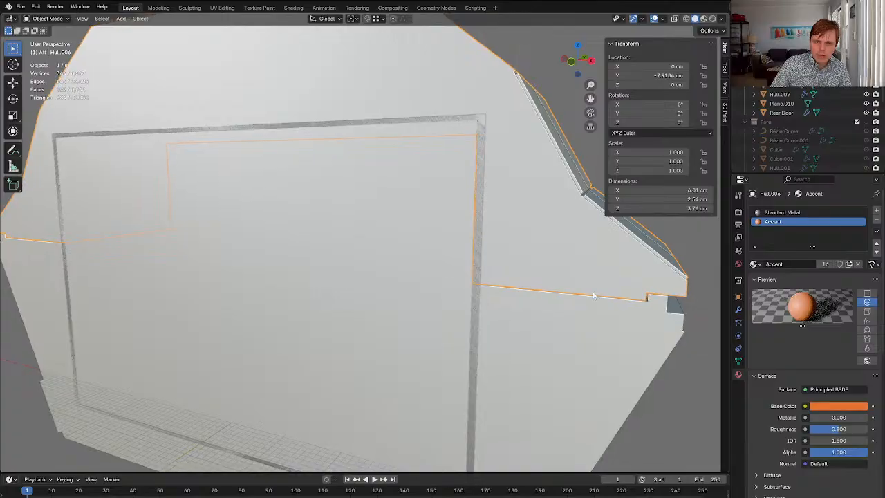
{"action": "middle_click_drag", "start_coordinate": [593, 296], "coordinate": [426, 278], "text": "shift"}
{"action": "scroll", "coordinate": [470, 289], "scroll_direction": "up", "scroll_amount": 1}
{"action": "key", "text": "Tab"}
{"action": "key", "text": "Tab"}
{"action": "key", "text": "shift+h"}
Lower the two outer underside faces of Hull.006 by 1 mm along Z and reveal the hidden parts
{"action": "key", "text": "Tab"}
{"action": "key", "text": "3"}
{"action": "left_click", "coordinate": [430, 288]}
{"action": "left_click", "coordinate": [474, 320], "text": "shift"}
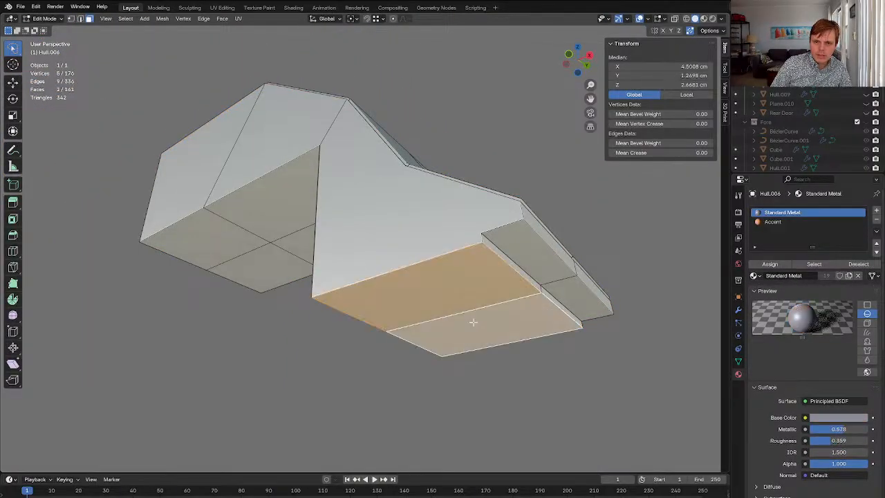
{"action": "middle_click_drag", "start_coordinate": [474, 320], "coordinate": [495, 335]}
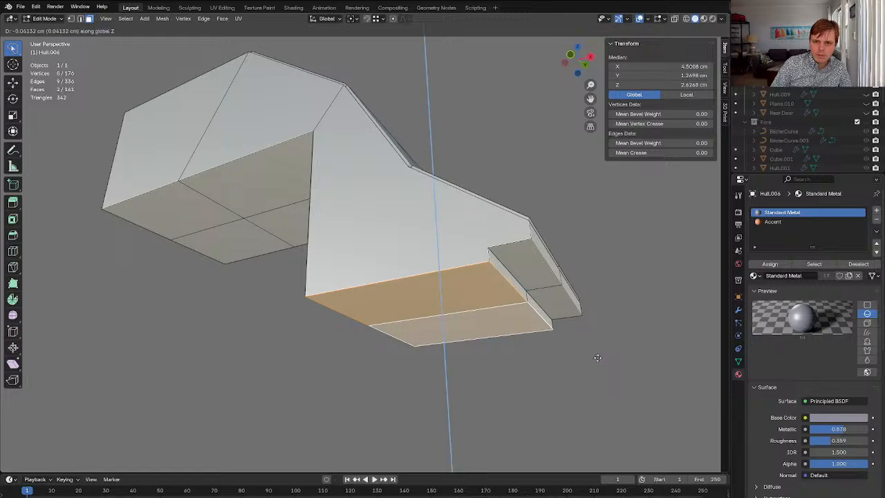
{"action": "key", "text": "1"}
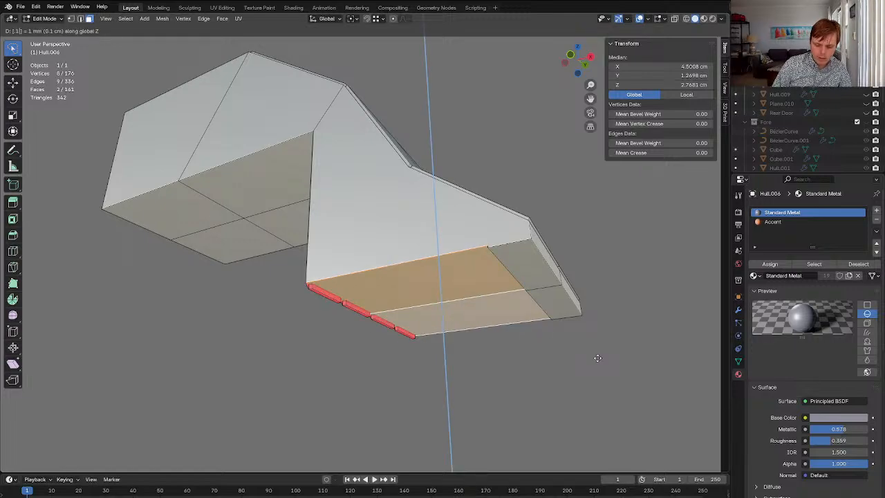
{"action": "key", "text": "Return"}
{"action": "key", "text": "Tab"}
{"action": "key", "text": "alt+h"}
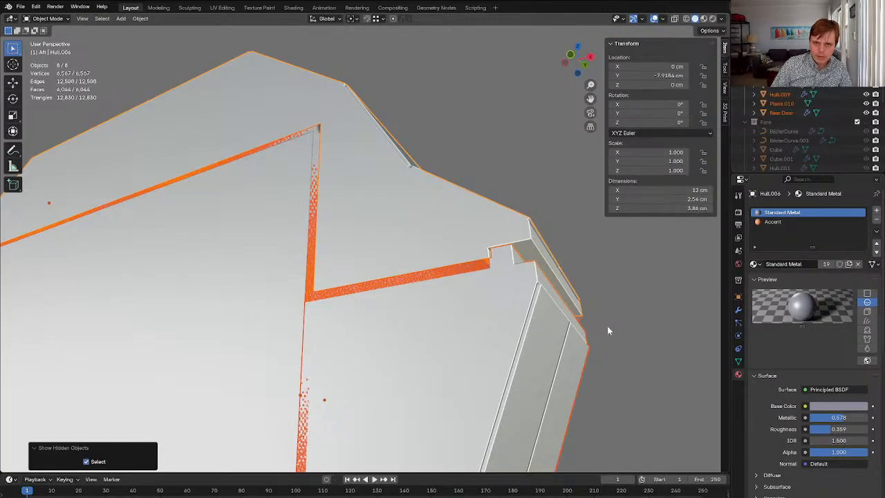
{"action": "key", "text": "alt+a"}
{"action": "middle_click_drag", "start_coordinate": [626, 338], "coordinate": [477, 287]}
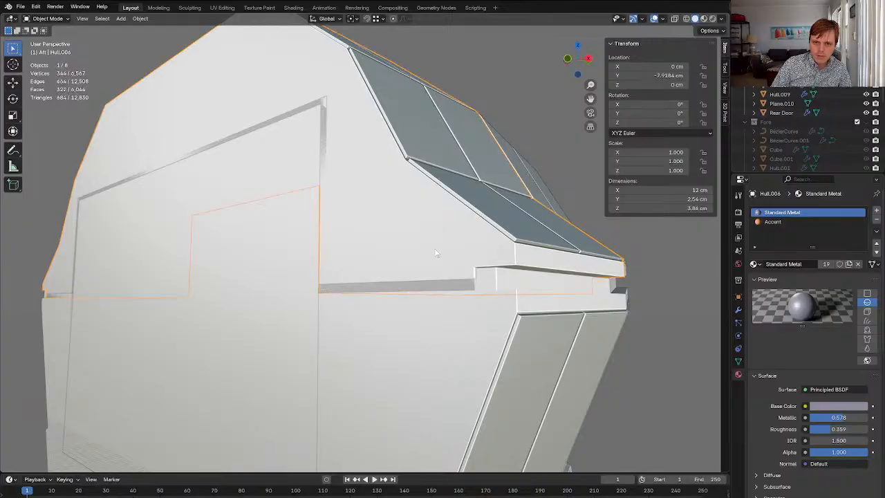
With Hull.006 isolated, move the two recessed faces below its rim outward 0.1 cm along X, and reveal the other parts
{"action": "key", "text": "Tab"}
{"action": "key", "text": "Tab"}
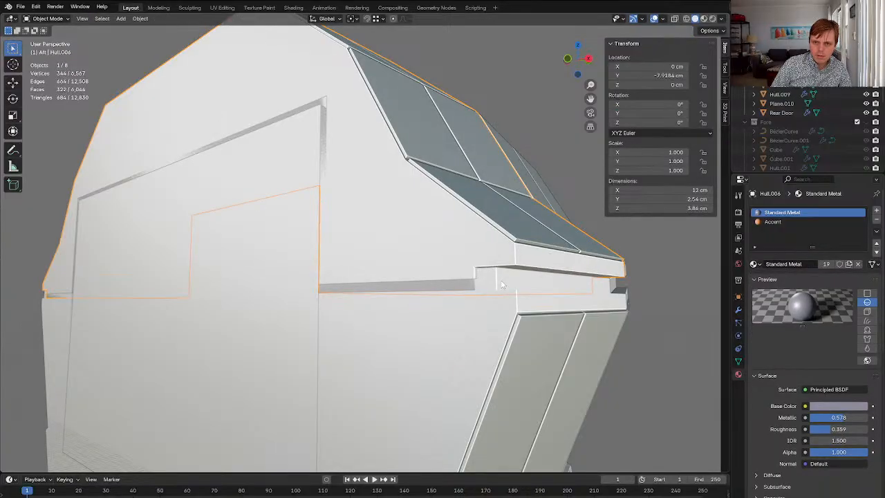
{"action": "key", "text": "shift+h"}
{"action": "middle_click_drag", "start_coordinate": [503, 308], "coordinate": [496, 274]}
{"action": "key", "text": "Tab"}
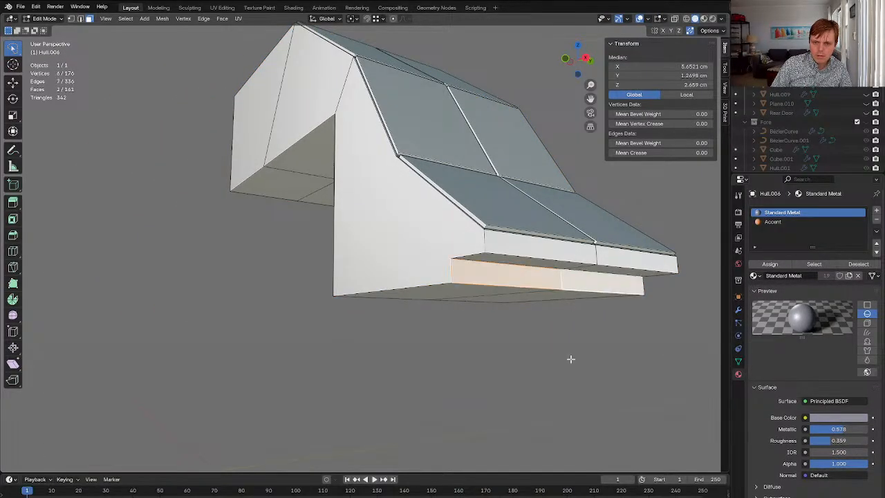
{"action": "key", "text": "g"}
{"action": "key", "text": "x"}
{"action": "key", "text": "Return"}
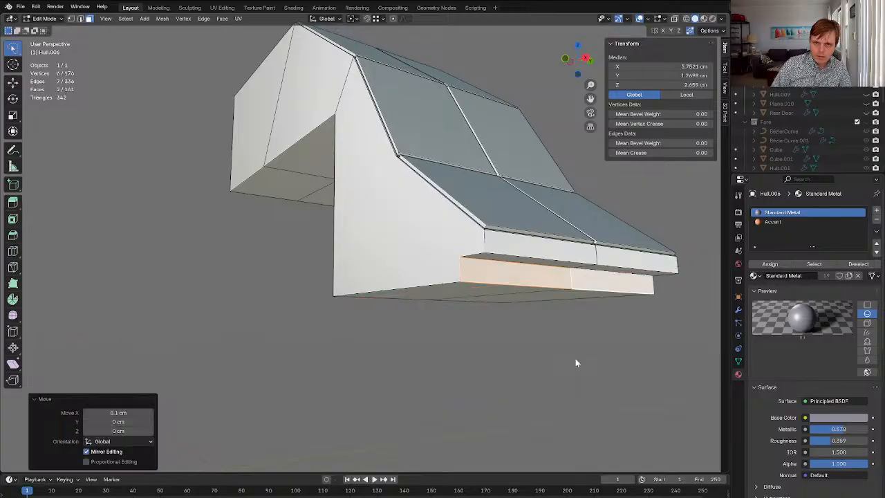
{"action": "key", "text": "Tab"}
{"action": "key", "text": "alt+h"}
{"action": "scroll", "coordinate": [575, 358], "scroll_direction": "up", "scroll_amount": 5}
{"action": "mouse_move", "coordinate": [565, 338]}
{"action": "middle_mouse_down"}
{"action": "mouse_move", "coordinate": [586, 344]}
{"action": "mouse_move", "coordinate": [566, 340]}
{"action": "middle_mouse_up"}
{"action": "middle_click_drag", "start_coordinate": [566, 340], "coordinate": [514, 327], "text": "shift"}
Adjust the top of the lower hull piece Hull.004 where it meets the underside of Hull.006
{"action": "left_click", "coordinate": [420, 299]}
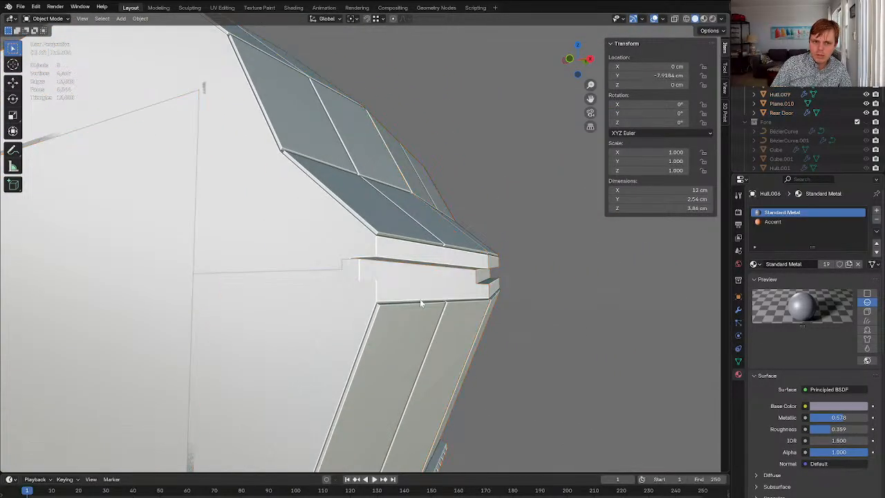
{"action": "key", "text": "Tab"}
{"action": "middle_click_drag", "start_coordinate": [358, 276], "coordinate": [365, 290]}
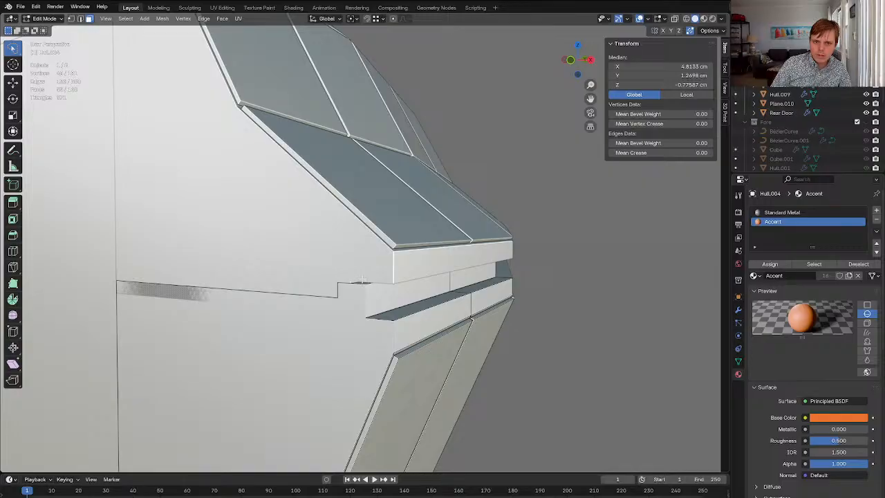
{"action": "left_click", "coordinate": [657, 330]}
{"action": "key", "text": "Tab"}
{"action": "middle_click_drag", "start_coordinate": [611, 345], "coordinate": [310, 328]}
{"action": "scroll", "coordinate": [384, 266], "scroll_direction": "down", "scroll_amount": 6}
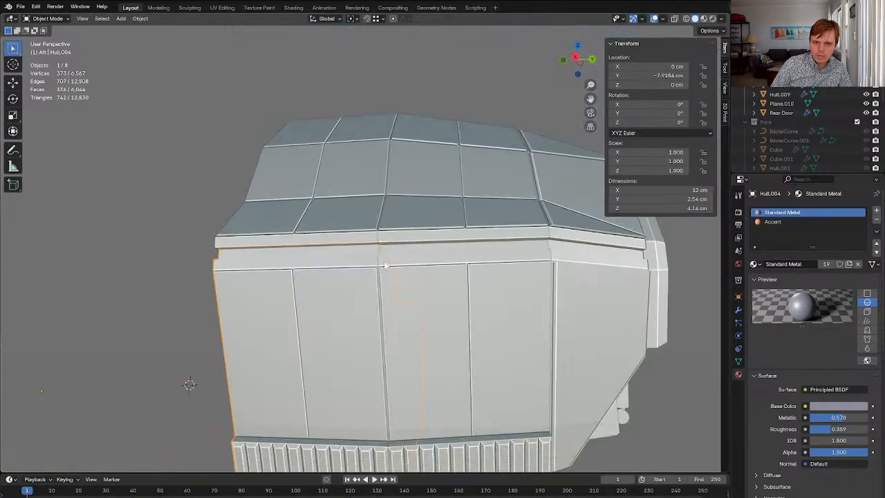
Hide the rearmost hull pieces Hull.006 and Hull.004 and the end plane Plane.010 to expose the next hull segment
{"action": "middle_click_drag", "start_coordinate": [385, 265], "coordinate": [422, 297]}
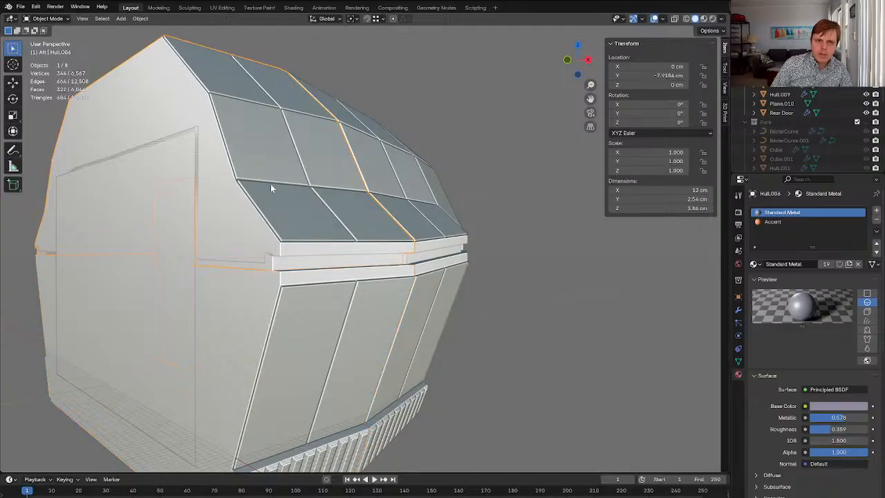
{"action": "middle_click_drag", "start_coordinate": [271, 184], "coordinate": [254, 281]}
{"action": "left_click", "coordinate": [273, 289]}
{"action": "key", "text": "h"}
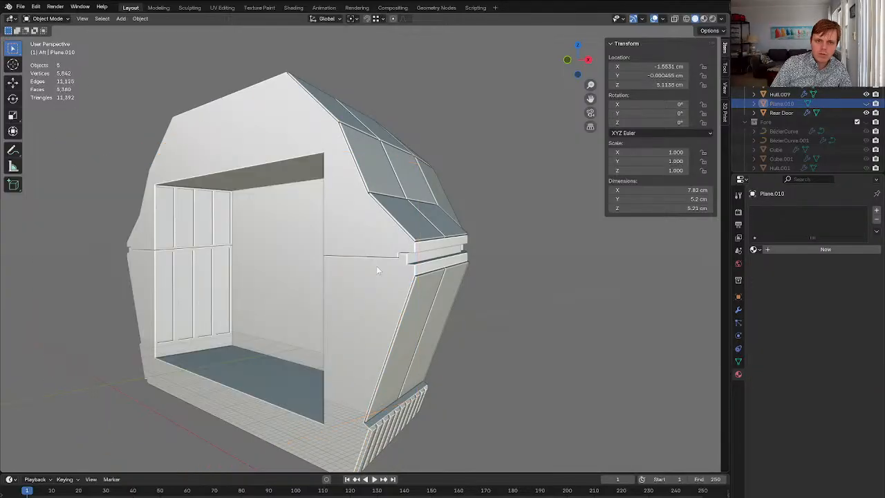
Select the top faces of Hull.007 at the seam and hide the upper piece Hull.009 that covers them
{"action": "left_click", "coordinate": [378, 261]}
{"action": "left_click", "coordinate": [424, 250]}
{"action": "scroll", "coordinate": [423, 250], "scroll_direction": "up", "scroll_amount": 6}
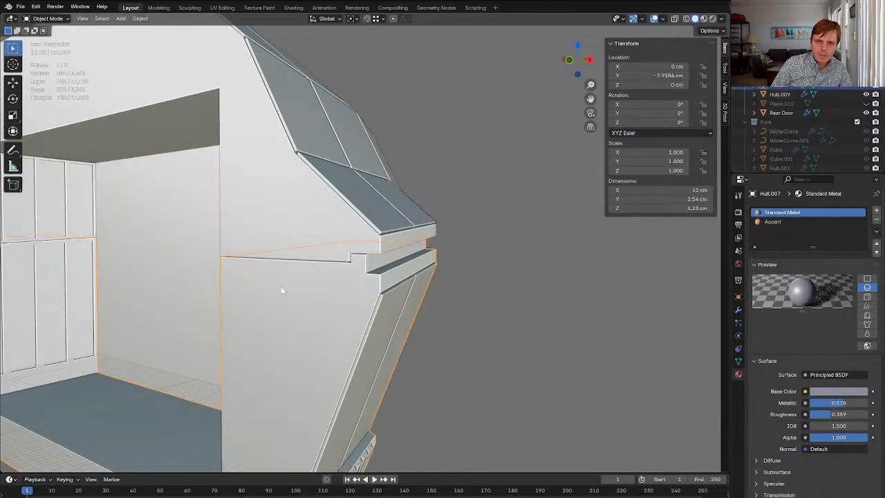
{"action": "left_click", "coordinate": [317, 285]}
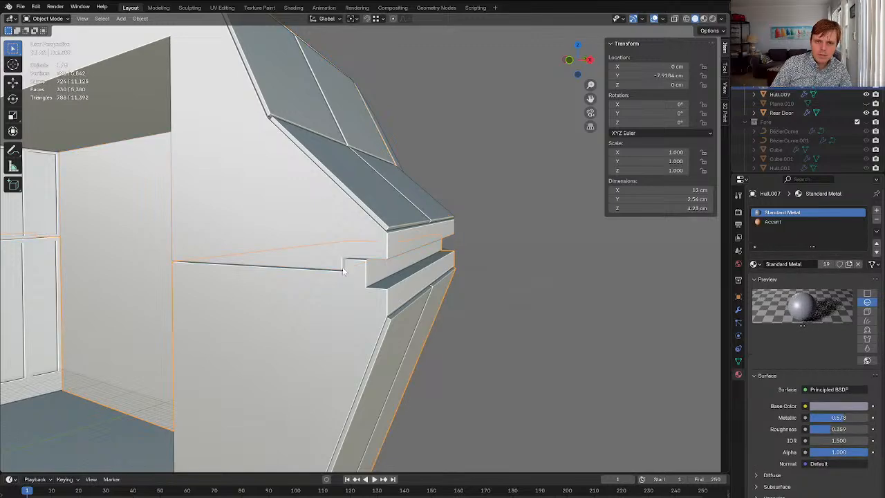
{"action": "key", "text": "Tab"}
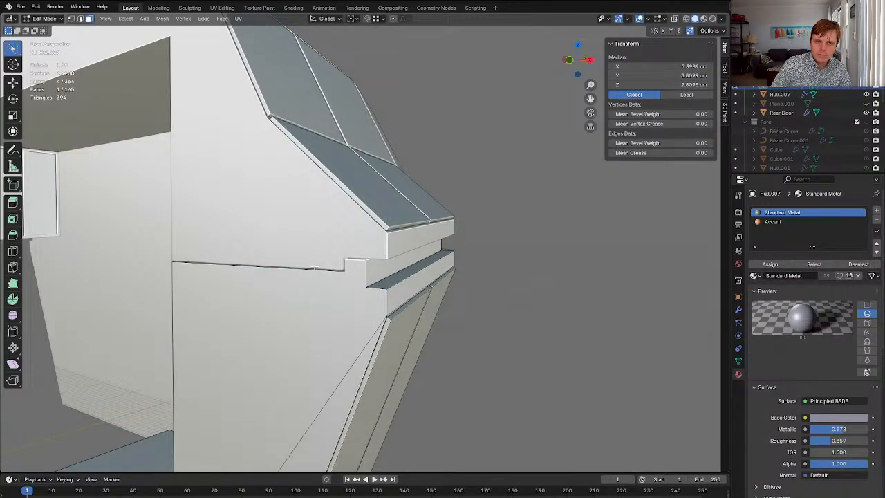
{"action": "left_click", "coordinate": [315, 268], "text": "shift"}
{"action": "middle_click_drag", "start_coordinate": [315, 268], "coordinate": [242, 273]}
{"action": "key", "text": "Tab"}
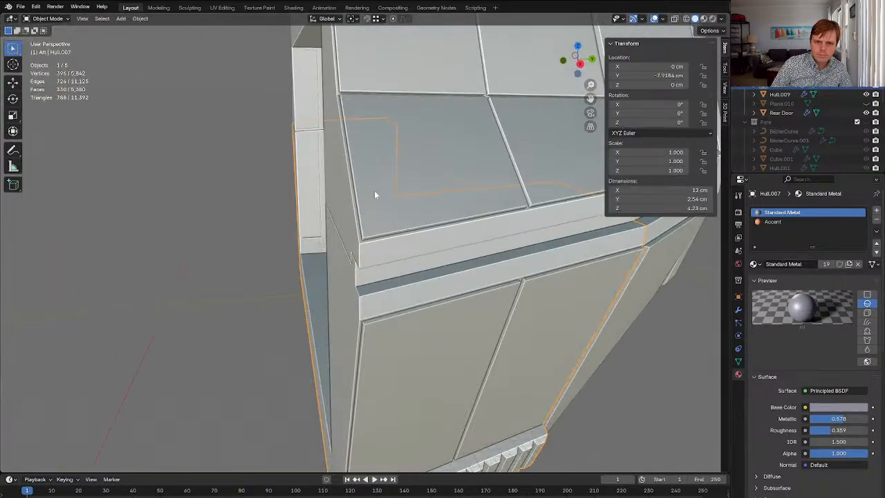
{"action": "left_click", "coordinate": [374, 191]}
{"action": "key", "text": "h"}
Raise the top faces of Hull.007 by about 0.075 cm along Z and reveal the hidden parts
{"action": "left_click", "coordinate": [389, 228]}
{"action": "key", "text": "Tab"}
{"action": "middle_click_drag", "start_coordinate": [366, 249], "coordinate": [557, 271]}
{"action": "key", "text": "g"}
{"action": "left_click", "coordinate": [557, 264]}
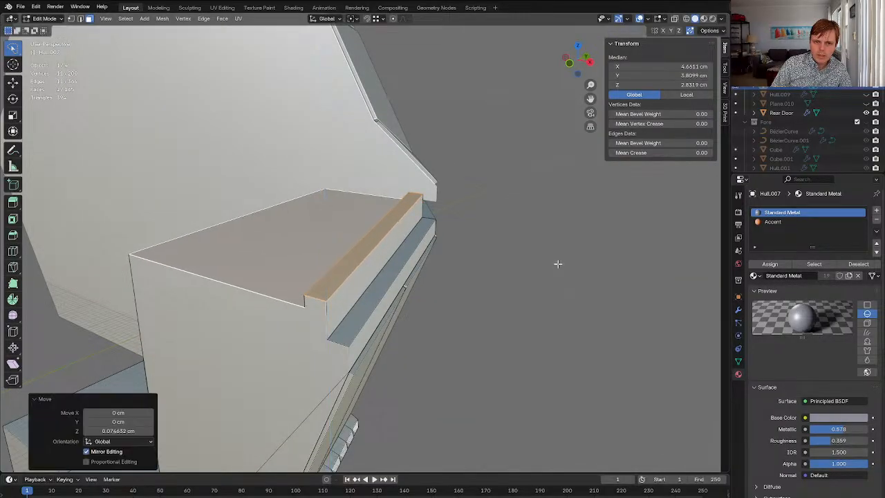
{"action": "key", "text": "Tab"}
{"action": "key", "text": "alt+h"}
{"action": "left_click", "coordinate": [507, 271]}
{"action": "middle_click_drag", "start_coordinate": [454, 275], "coordinate": [445, 278]}
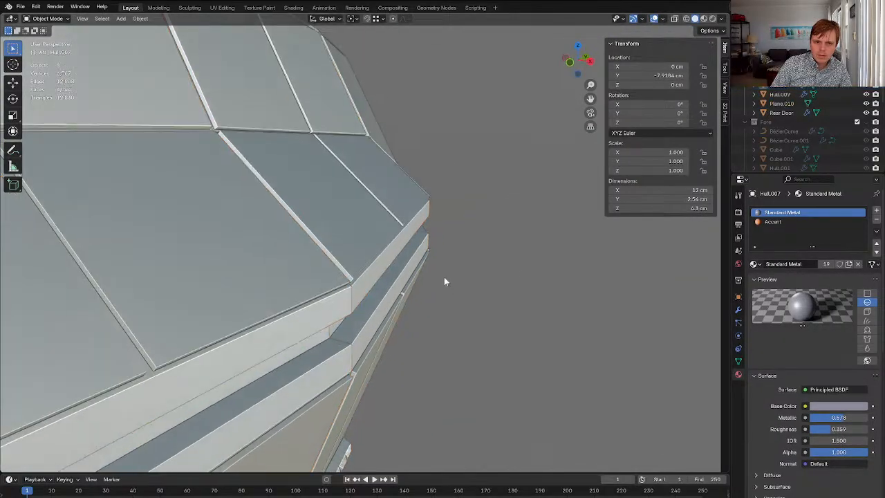
Hide the rearmost hull pieces again and open Hull.009 for mesh editing with all its hidden faces revealed
{"action": "left_click", "coordinate": [229, 362]}
{"action": "key", "text": "h"}
{"action": "left_click", "coordinate": [227, 365]}
{"action": "key", "text": "h"}
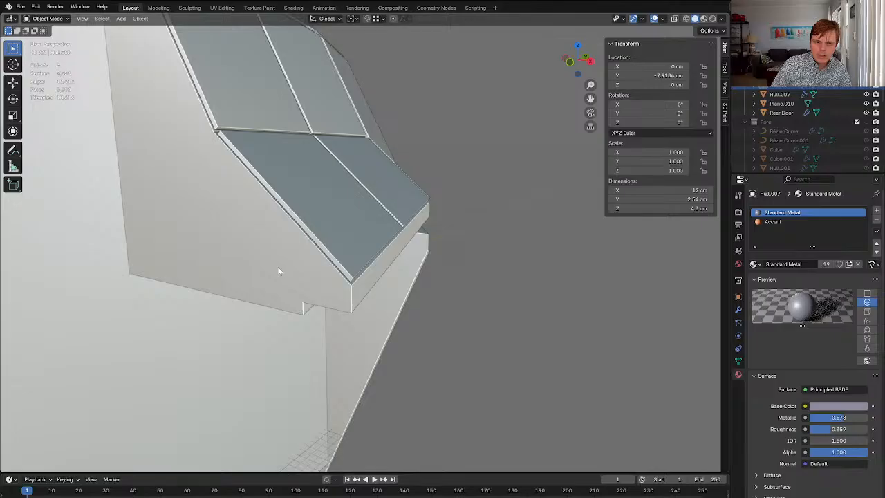
{"action": "left_click", "coordinate": [286, 270]}
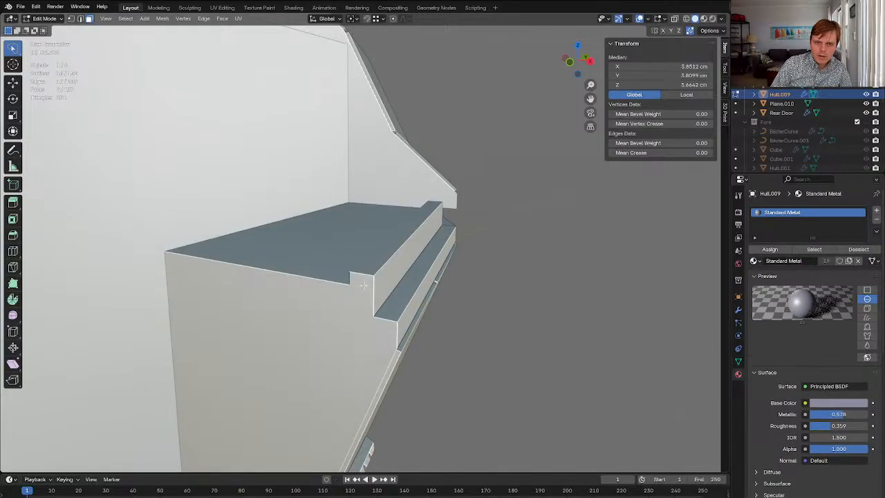
{"action": "left_click", "coordinate": [339, 263]}
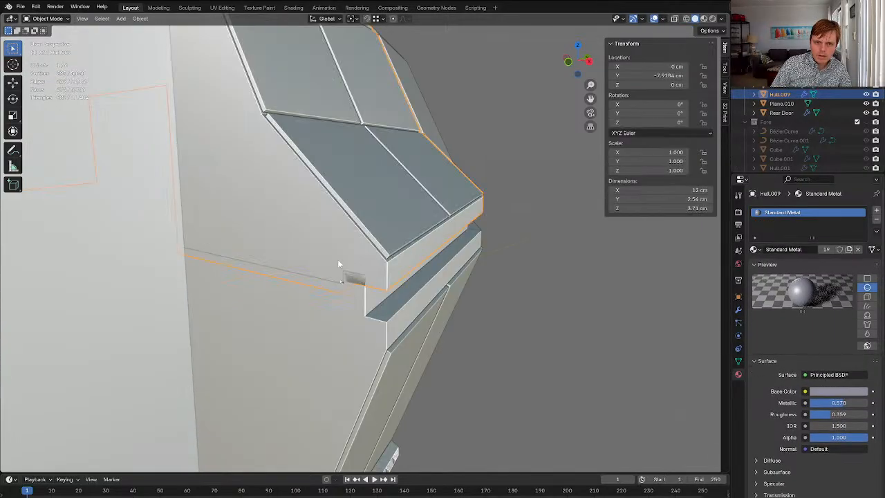
{"action": "key", "text": "Tab"}
{"action": "key", "text": "alt+h"}
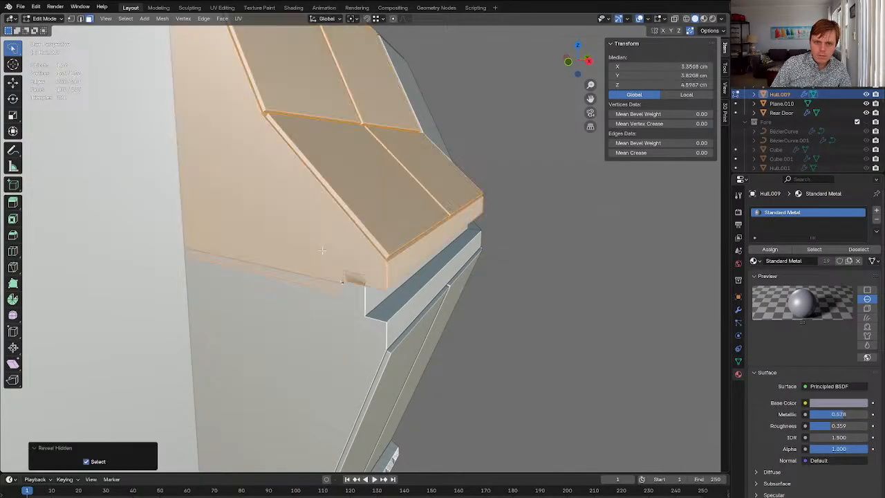
Adjust the notch edge under the rim of Hull.009 and shift its underside face about 0.05 cm along X
{"action": "left_click", "coordinate": [344, 287]}
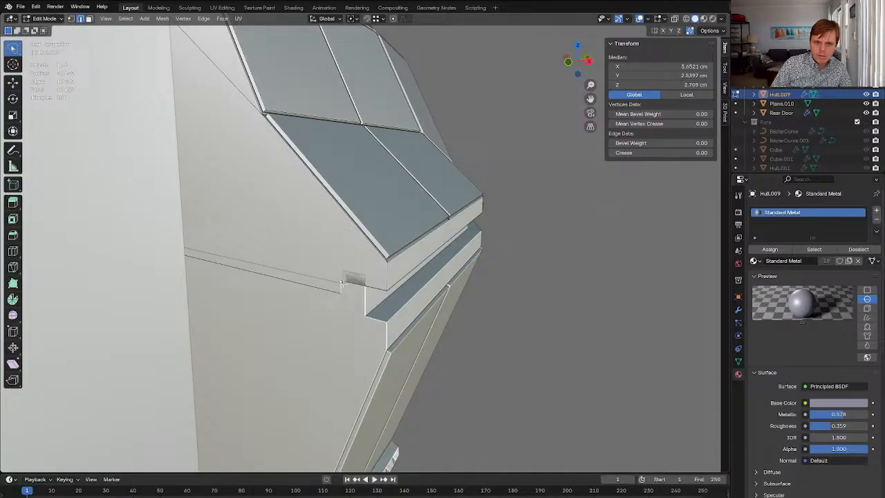
{"action": "middle_click_drag", "start_coordinate": [414, 279], "coordinate": [382, 274]}
{"action": "key", "text": "Tab"}
{"action": "key", "text": "Tab"}
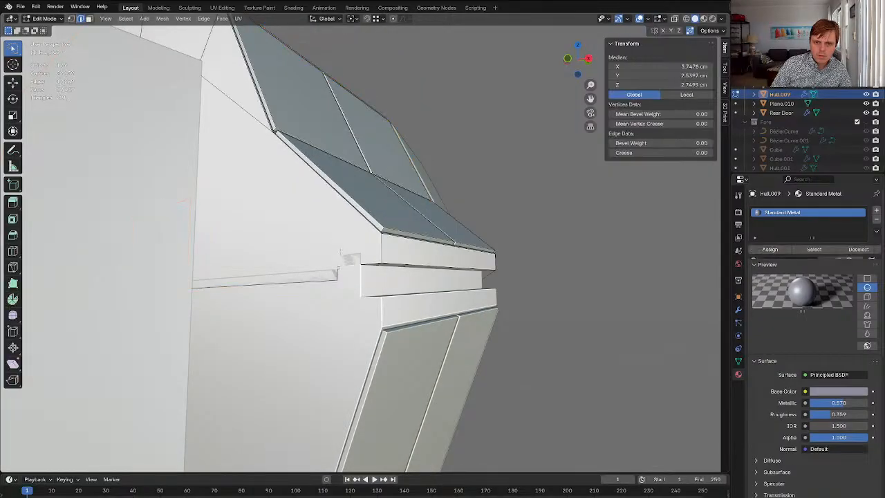
{"action": "key", "text": "alt+z"}
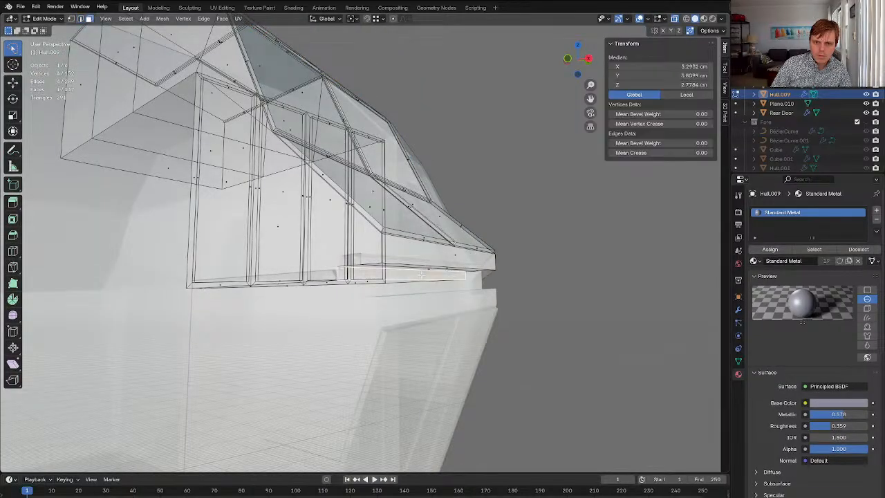
{"action": "key", "text": "alt+z"}
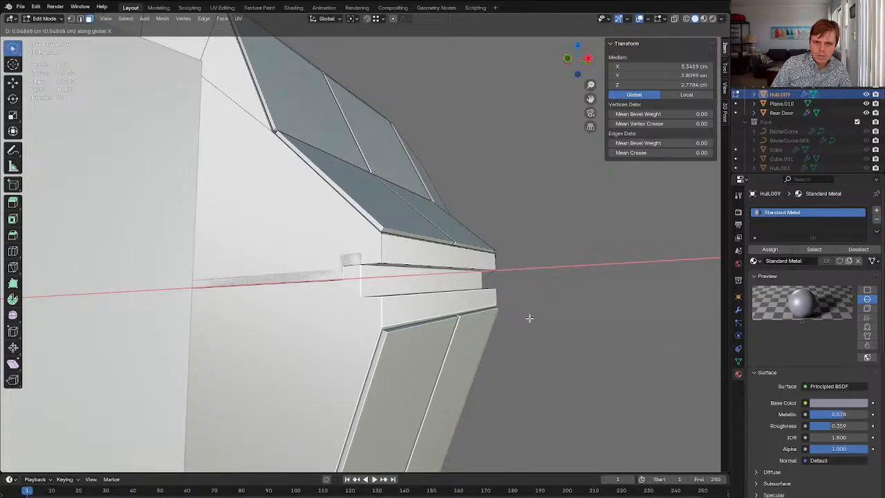
{"action": "left_click", "coordinate": [530, 318]}
{"action": "key", "text": "Tab"}
Check the seam of Hull.009 against the lower piece, and hide Hull.009 and Plane.010 to expose the hull behind them
{"action": "mouse_move", "coordinate": [387, 282]}
{"action": "middle_mouse_down"}
{"action": "mouse_move", "coordinate": [408, 286]}
{"action": "mouse_move", "coordinate": [395, 291]}
{"action": "middle_mouse_up"}
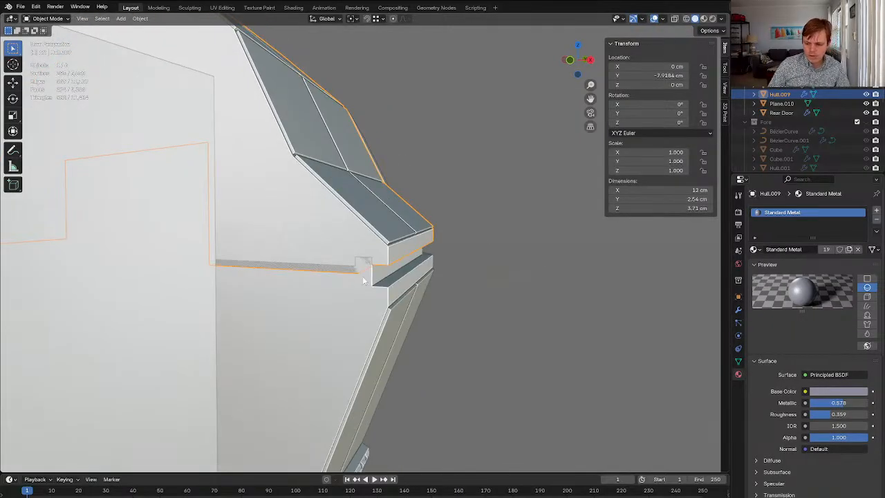
{"action": "middle_click_drag", "start_coordinate": [307, 242], "coordinate": [304, 215]}
{"action": "scroll", "coordinate": [308, 221], "scroll_direction": "down", "scroll_amount": 5}
{"action": "middle_click_drag", "start_coordinate": [387, 238], "coordinate": [390, 274]}
{"action": "scroll", "coordinate": [388, 269], "scroll_direction": "up", "scroll_amount": 3}
{"action": "left_click", "coordinate": [230, 250]}
{"action": "key", "text": "h"}
{"action": "middle_click_drag", "start_coordinate": [248, 256], "coordinate": [323, 295]}
{"action": "scroll", "coordinate": [294, 257], "scroll_direction": "down", "scroll_amount": 5}
Isolate the Aft hull piece and extrude all of its flat front faces forward in its mesh
{"action": "left_click", "coordinate": [323, 295]}
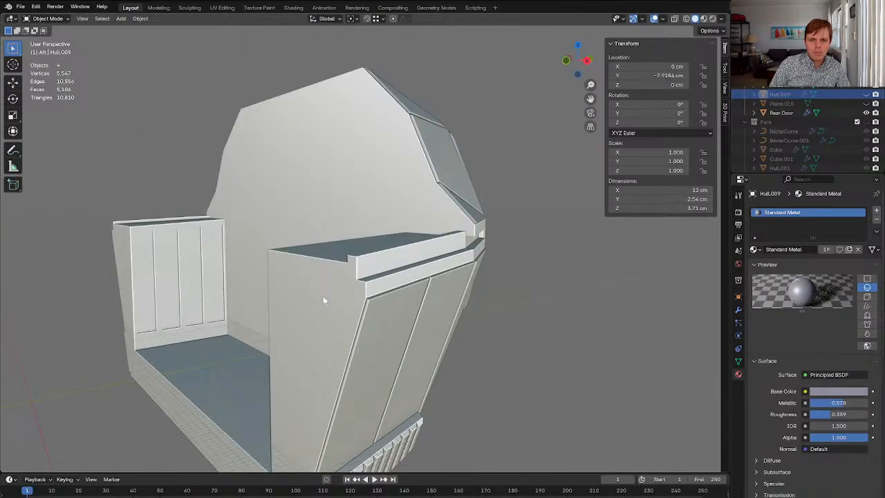
{"action": "key", "text": "shift+h"}
{"action": "middle_click_drag", "start_coordinate": [323, 254], "coordinate": [340, 261]}
{"action": "key", "text": "Tab"}
{"action": "left_click", "coordinate": [361, 203]}
{"action": "key", "text": "q"}
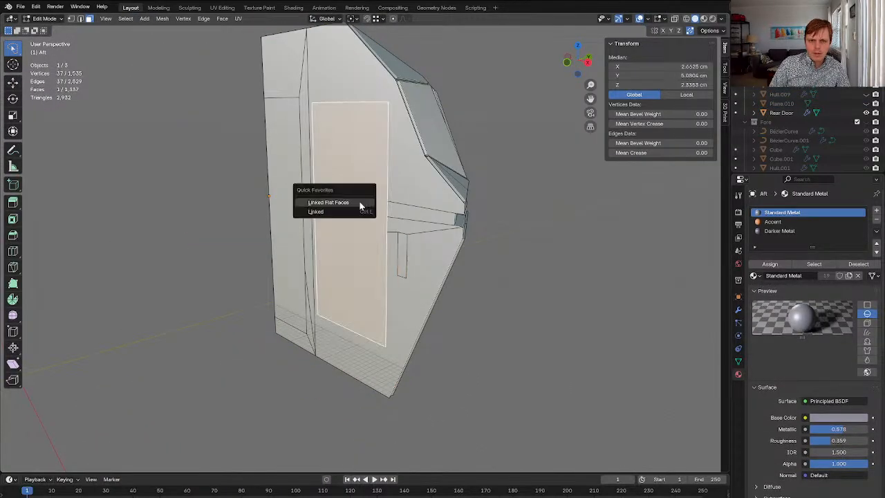
{"action": "left_click", "coordinate": [362, 206]}
{"action": "middle_click_drag", "start_coordinate": [362, 208], "coordinate": [322, 241]}
{"action": "key", "text": "e"}
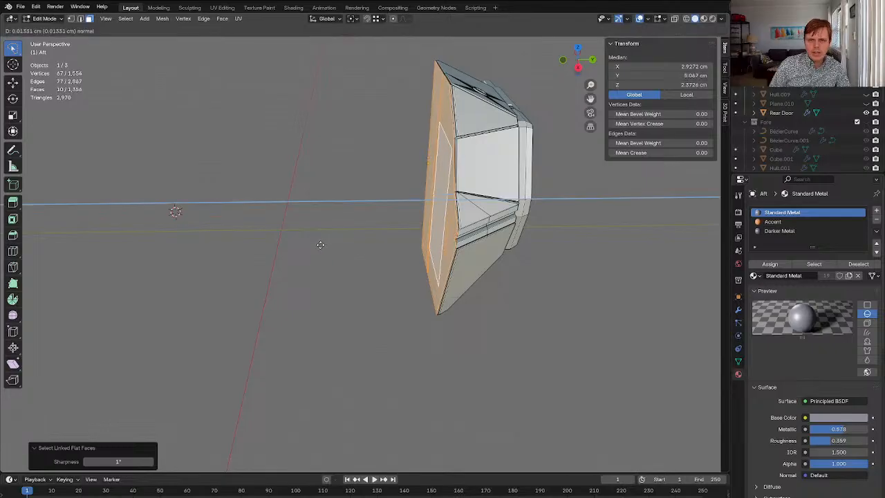
{"action": "left_click", "coordinate": [302, 250]}
{"action": "key", "text": "Tab"}
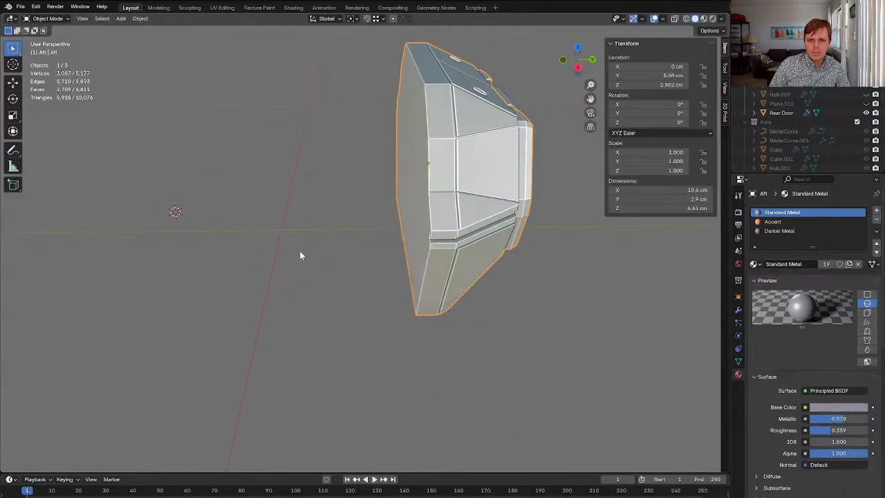
Reveal the hidden hull parts and check the seam between the Aft piece and the neighbouring side panels
{"action": "key", "text": "alt+h"}
{"action": "middle_click_drag", "start_coordinate": [432, 331], "coordinate": [395, 297]}
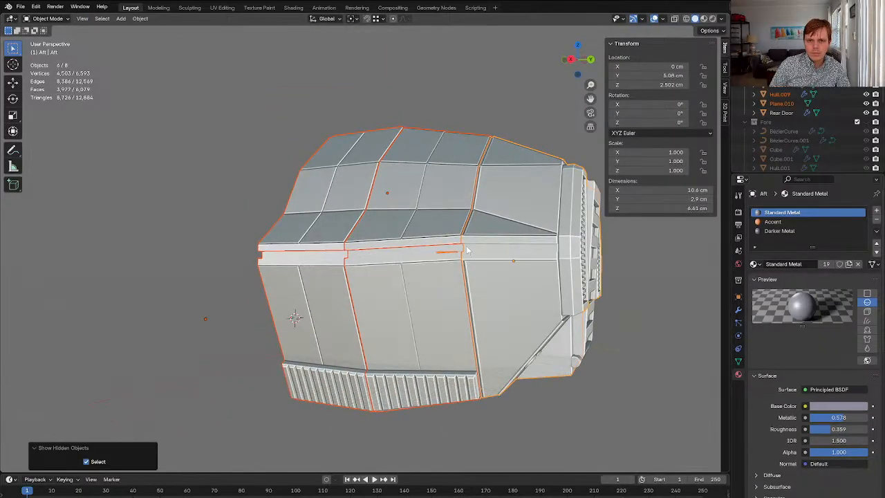
{"action": "middle_click_drag", "start_coordinate": [466, 250], "coordinate": [418, 260], "text": "alt"}
{"action": "scroll", "coordinate": [432, 261], "scroll_direction": "up", "scroll_amount": 4}
{"action": "key", "text": "shift+h"}
{"action": "key", "text": "Tab"}
{"action": "key", "text": "Tab"}
{"action": "key", "text": "alt+h"}
Hide the Aft piece and extrude the flat rear end faces of Hull.009 slightly outward
{"action": "scroll", "coordinate": [444, 276], "scroll_direction": "down", "scroll_amount": 3}
{"action": "left_click", "coordinate": [438, 278]}
{"action": "left_click", "coordinate": [447, 241]}
{"action": "middle_click_drag", "start_coordinate": [293, 251], "coordinate": [346, 299]}
{"action": "key", "text": "h"}
{"action": "left_click", "coordinate": [376, 213]}
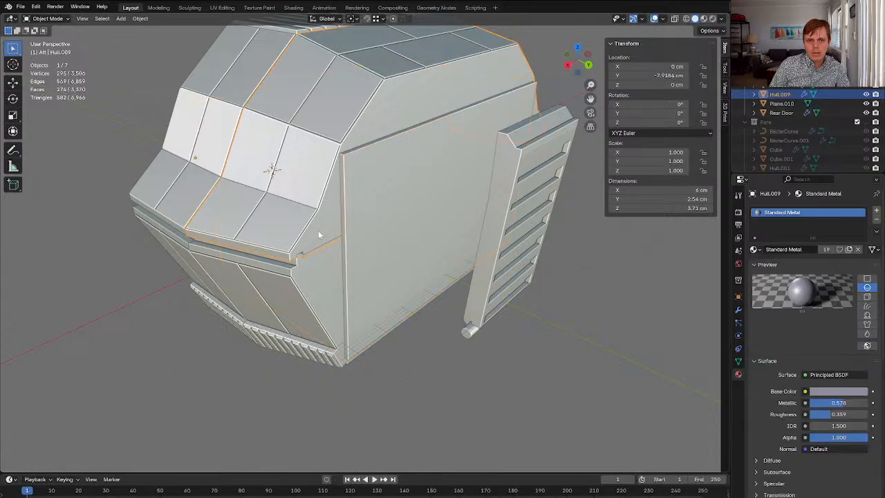
{"action": "key", "text": "Tab"}
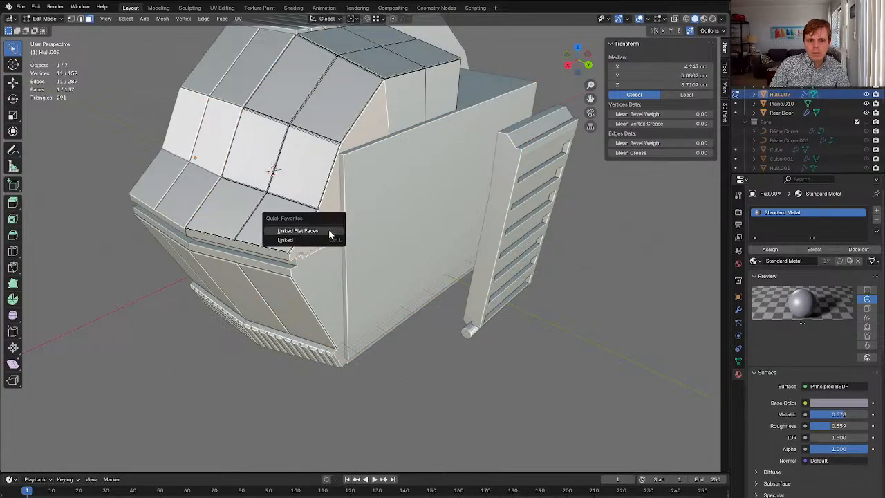
{"action": "key", "text": "e"}
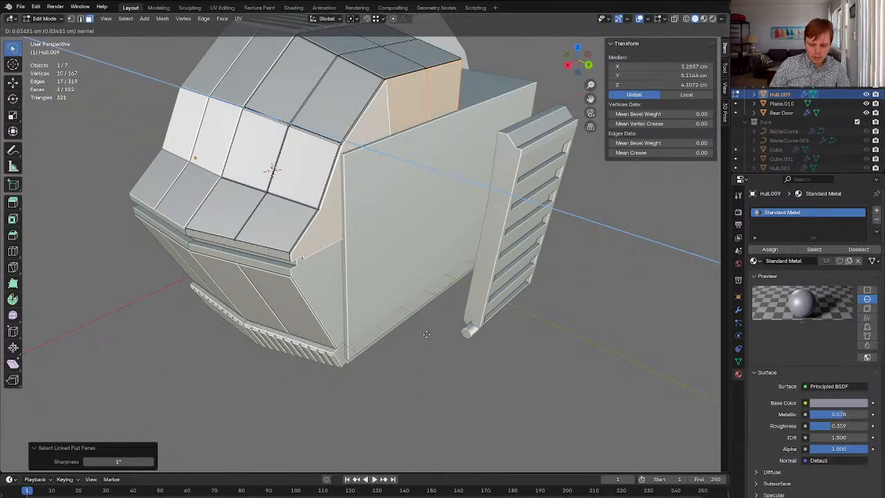
{"action": "key", "text": "Return"}
{"action": "key", "text": "Tab"}
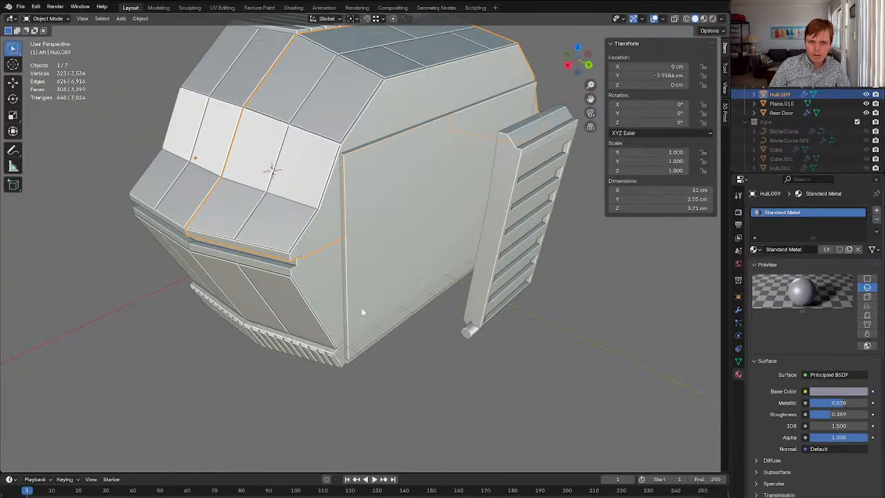
Extrude the flat rear end faces of Hull.007 slightly outward and reveal the hidden hull parts
{"action": "left_click", "coordinate": [326, 292]}
{"action": "key", "text": "Tab"}
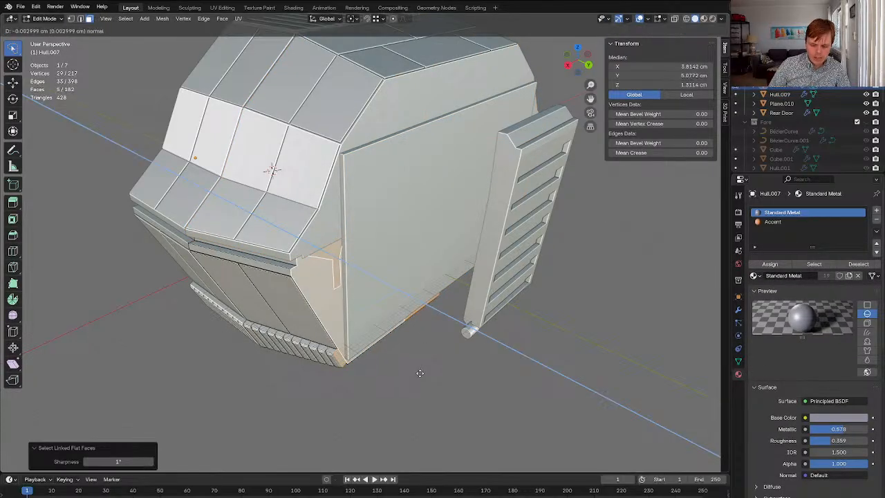
{"action": "type", "text": "05"}
{"action": "key", "text": "Return"}
{"action": "key", "text": "Tab"}
{"action": "key", "text": "alt+h"}
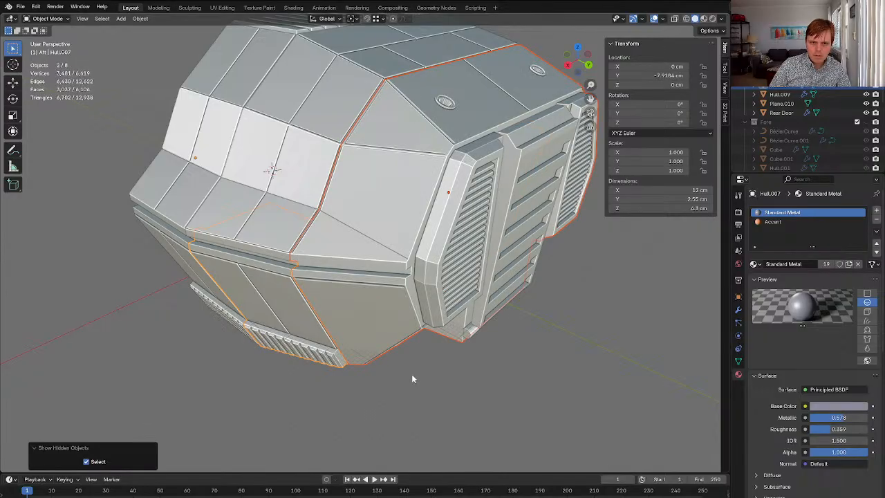
Export all the aft parts together as Kotel 270 Aft.stl and check the model in the slicer
{"action": "left_click", "coordinate": [412, 374]}
{"action": "middle_click_drag", "start_coordinate": [412, 375], "coordinate": [225, 334]}
{"action": "scroll", "coordinate": [225, 334], "scroll_direction": "down", "scroll_amount": 5}
{"action": "middle_click_drag", "start_coordinate": [327, 343], "coordinate": [477, 381]}
{"action": "key", "text": "a"}
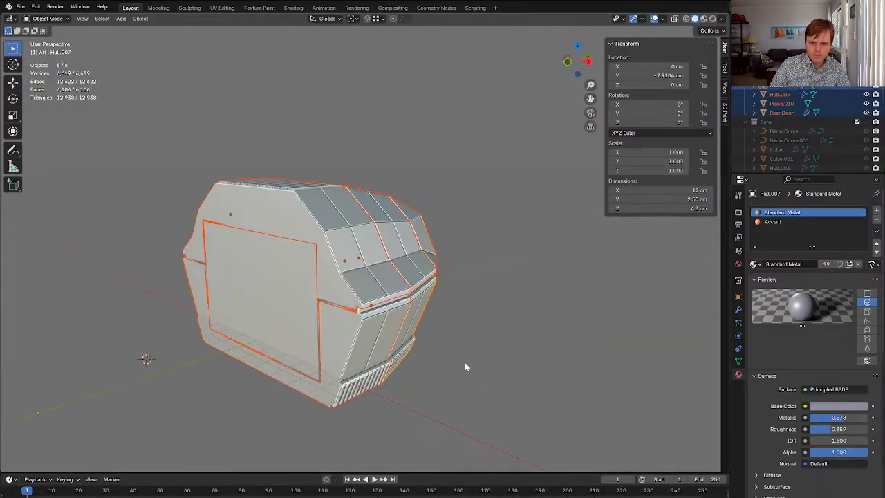
{"action": "key", "text": "F4"}
{"action": "mouse_move", "coordinate": [466, 364]}
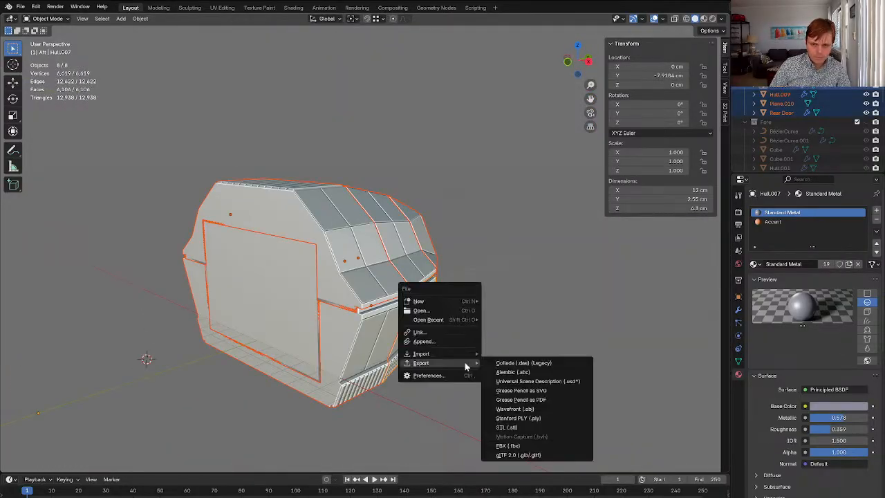
{"action": "left_click", "coordinate": [525, 428]}
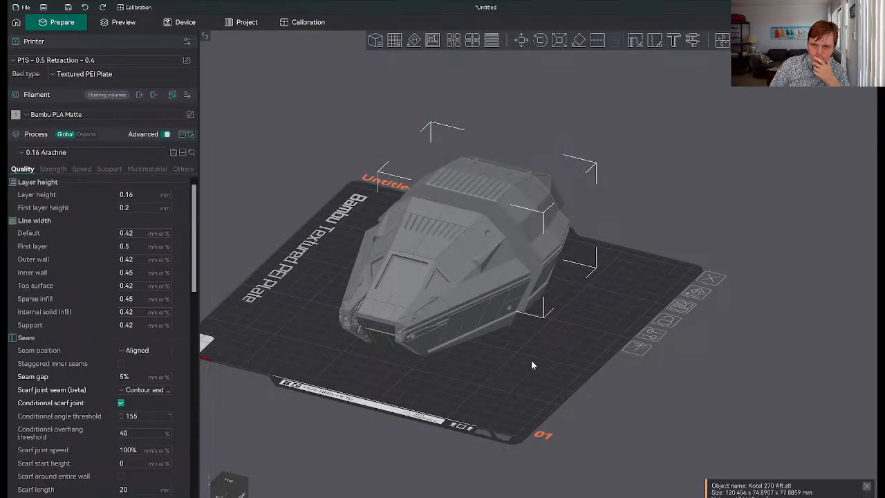
{"action": "left_click_drag", "start_coordinate": [531, 360], "coordinate": [626, 217]}
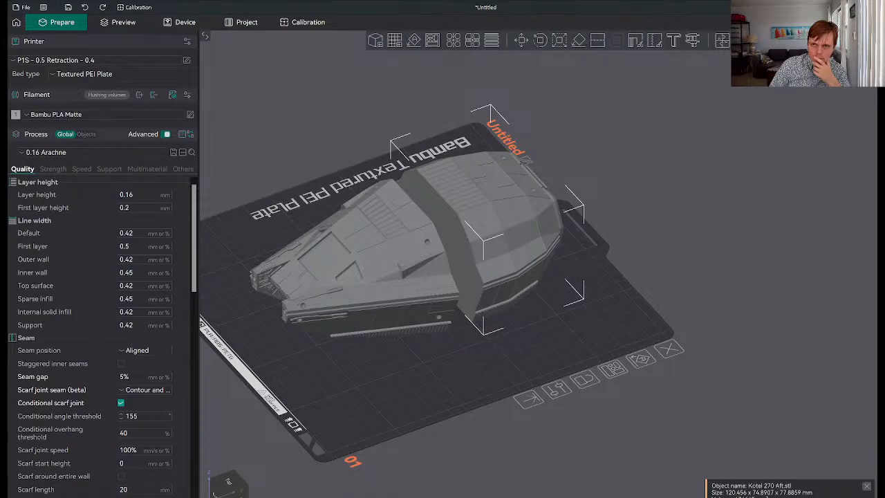
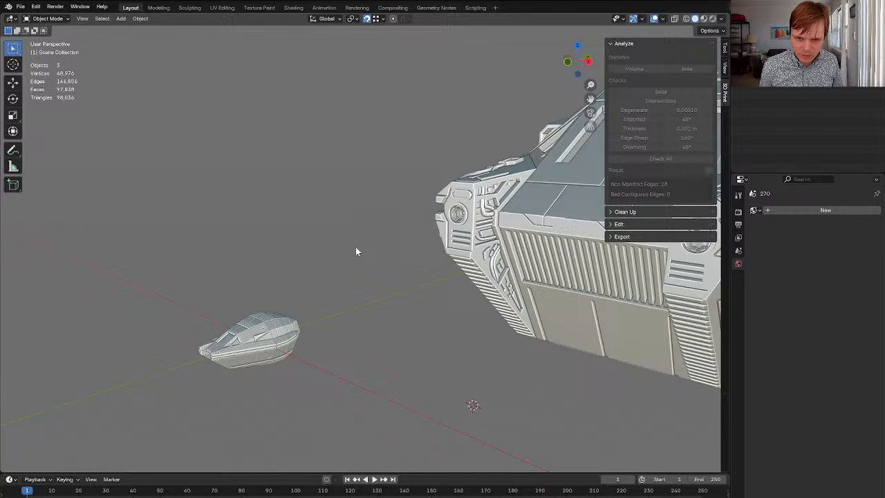
Import Kotel 270 Aft.stl into the Blender scene that holds the Kotel 270 Fore mesh
{"action": "middle_click_drag", "start_coordinate": [549, 268], "coordinate": [412, 250], "text": "shift"}
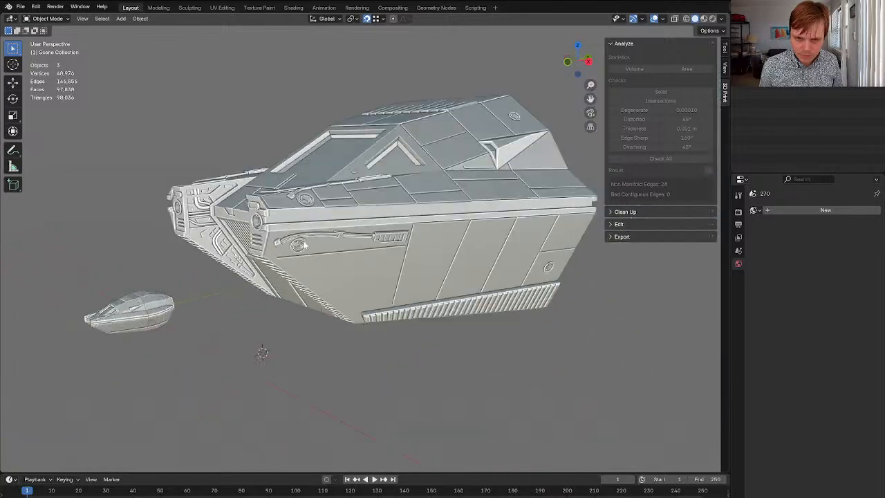
{"action": "scroll", "coordinate": [412, 250], "scroll_direction": "down", "scroll_amount": 3}
{"action": "scroll", "coordinate": [412, 249], "scroll_direction": "up", "scroll_amount": 1}
{"action": "middle_click_drag", "start_coordinate": [432, 289], "coordinate": [395, 274]}
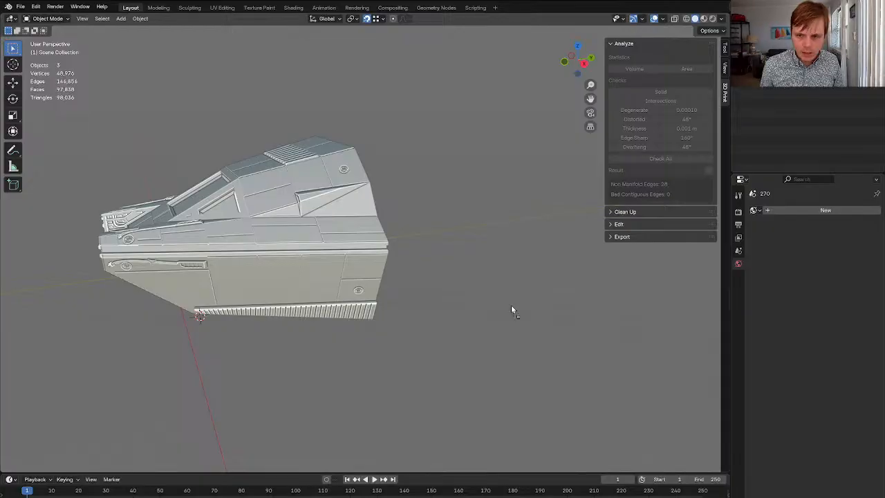
{"action": "left_click_drag", "start_coordinate": [512, 310], "coordinate": [511, 309]}
{"action": "left_click", "coordinate": [496, 438]}
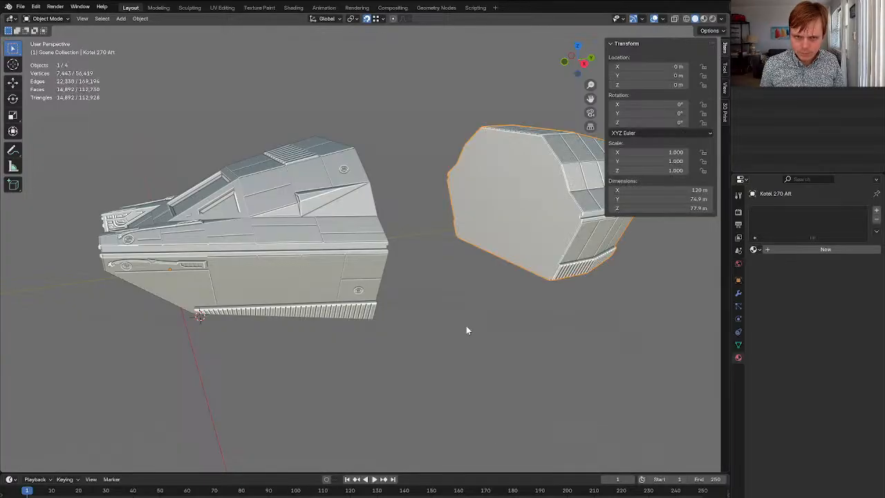
{"action": "key", "text": "grave"}
{"action": "left_click", "coordinate": [507, 361]}
{"action": "scroll", "coordinate": [512, 284], "scroll_direction": "up", "scroll_amount": 5}
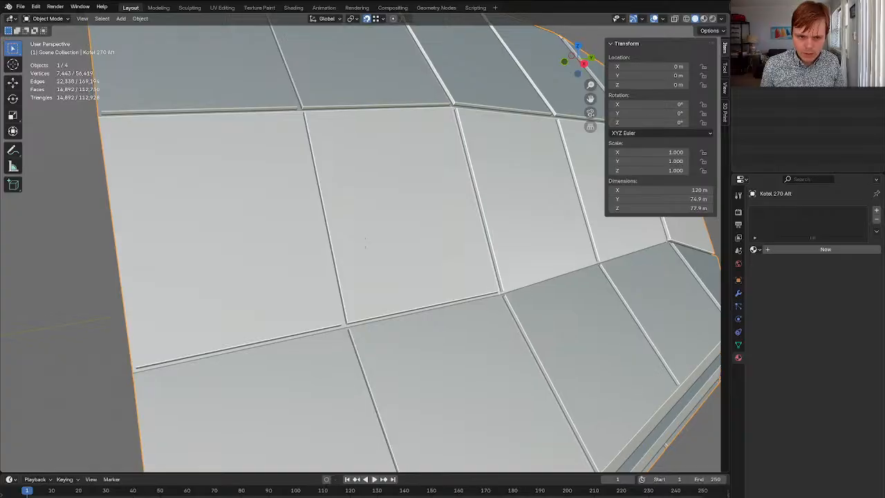
{"action": "key", "text": "w"}
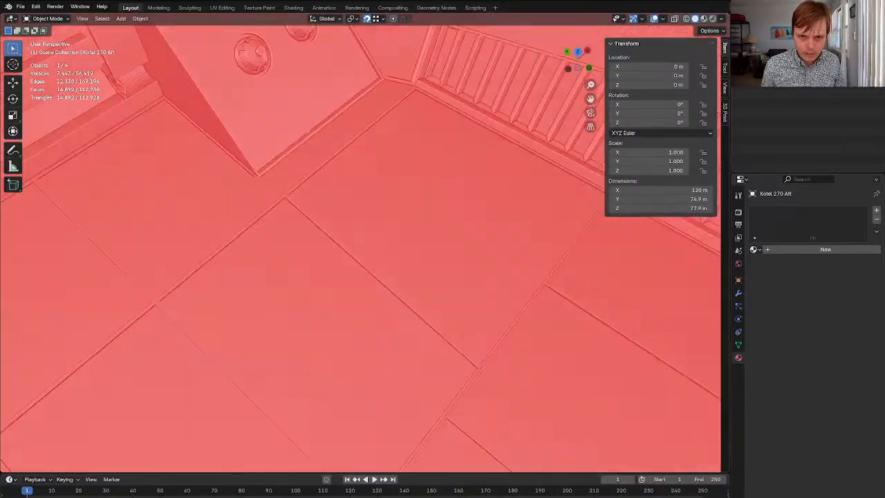
{"action": "key", "text": "s"}
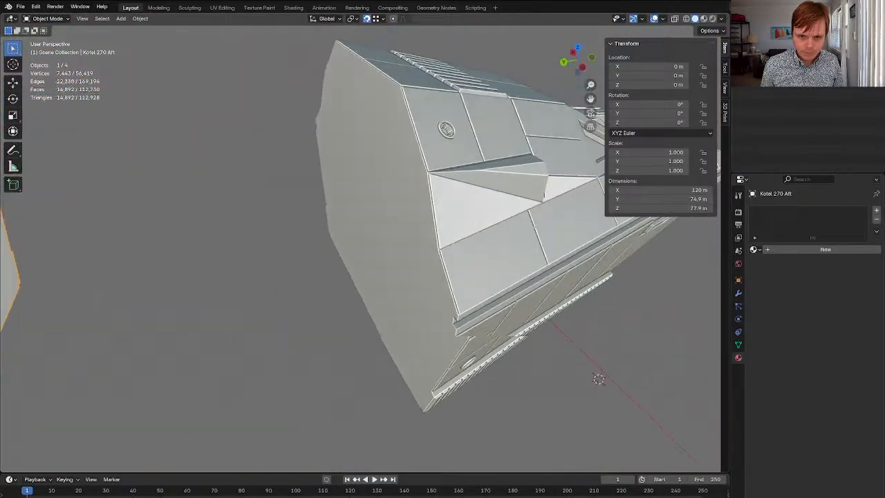
{"action": "key", "text": "Escape"}
{"action": "key", "text": "KP_Decimal"}
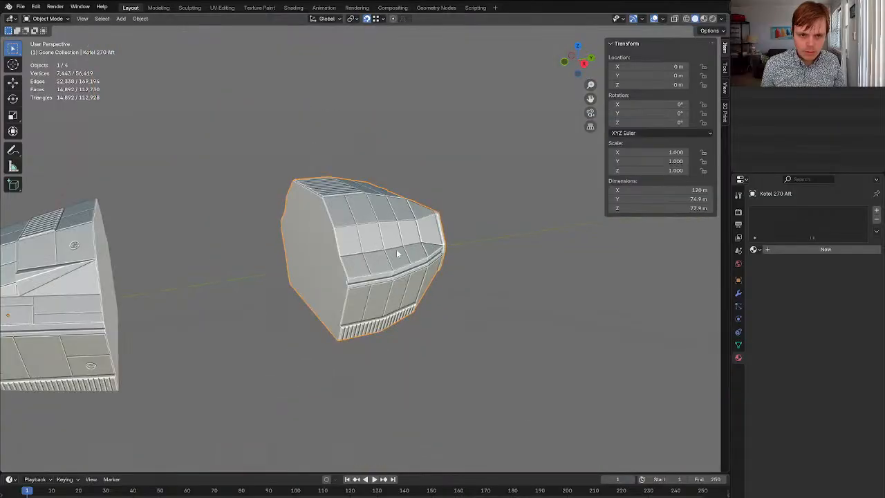
Open Kotel 270 Fore for mesh editing in vertex selection mode
{"action": "middle_click_drag", "start_coordinate": [371, 261], "coordinate": [343, 258]}
{"action": "left_click", "coordinate": [144, 257]}
{"action": "middle_click_drag", "start_coordinate": [233, 250], "coordinate": [335, 229], "text": "shift"}
{"action": "key", "text": "Tab"}
{"action": "scroll", "coordinate": [336, 229], "scroll_direction": "up", "scroll_amount": 3}
{"action": "middle_click_drag", "start_coordinate": [277, 237], "coordinate": [378, 224], "text": "shift"}
{"action": "scroll", "coordinate": [347, 235], "scroll_direction": "up", "scroll_amount": 1}
{"action": "key", "text": "1"}
Place the 3D cursor midway between the two opposite outer rim vertices on the fore section's rear face
{"action": "scroll", "coordinate": [347, 234], "scroll_direction": "up", "scroll_amount": 3}
{"action": "left_click", "coordinate": [167, 241]}
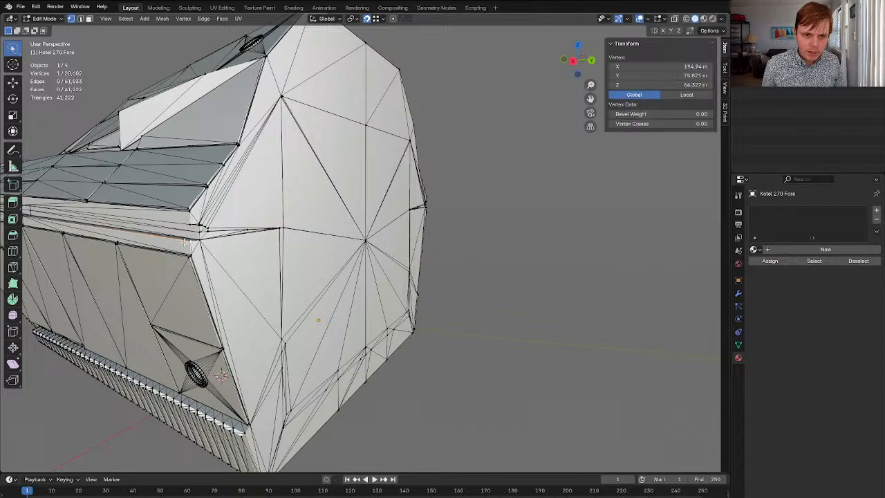
{"action": "middle_click_drag", "start_coordinate": [184, 242], "coordinate": [512, 231]}
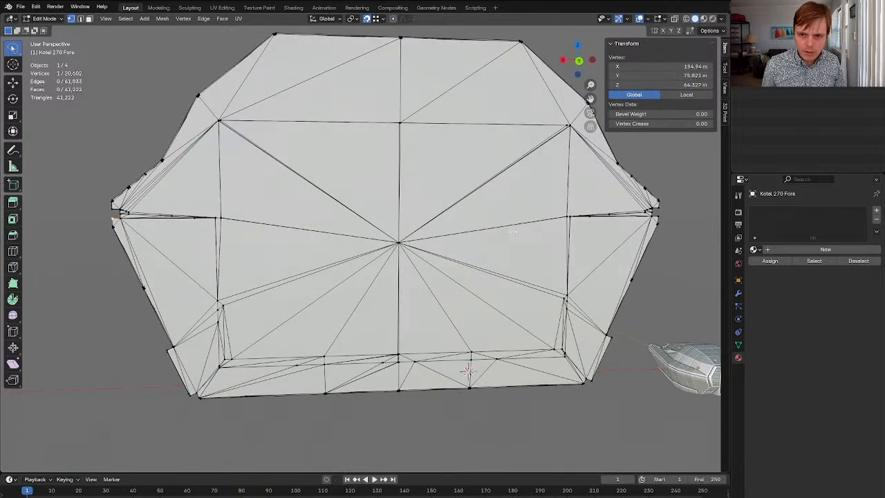
{"action": "left_click", "coordinate": [663, 216], "text": "shift"}
{"action": "key", "text": "shift+s"}
{"action": "left_click", "coordinate": [653, 266]}
{"action": "key", "text": "KP_Decimal"}
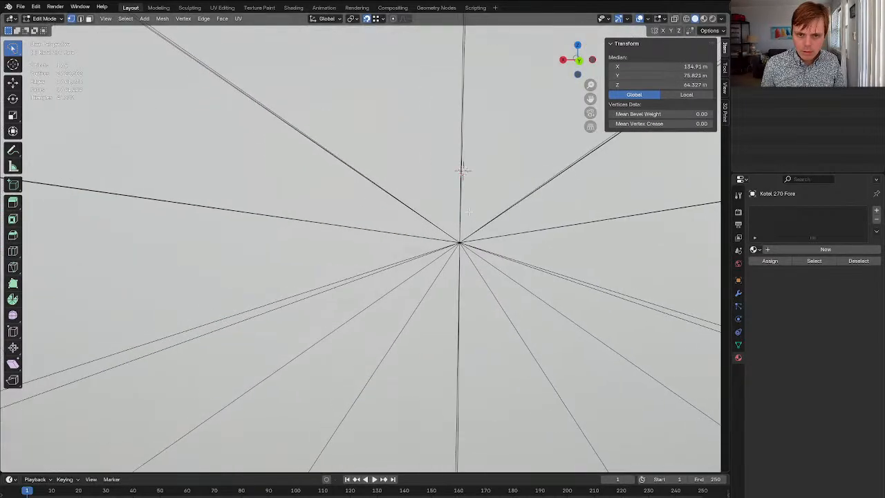
Set the origin of Kotel 270 Fore to the 3D cursor in Object Mode
{"action": "key", "text": "Tab"}
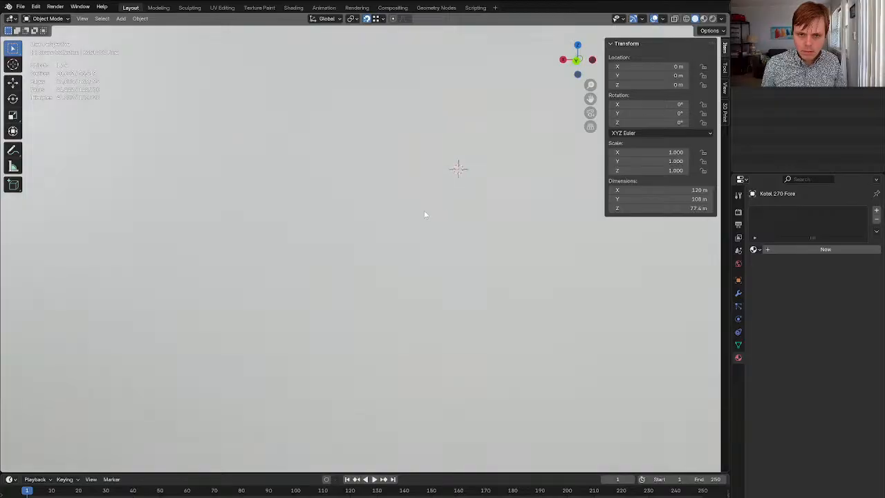
{"action": "key", "text": "grave"}
{"action": "middle_click_drag", "start_coordinate": [423, 212], "coordinate": [419, 249]}
{"action": "scroll", "coordinate": [492, 243], "scroll_direction": "down", "scroll_amount": 10}
{"action": "key", "text": "F3"}
{"action": "type", "text": "SET O"}
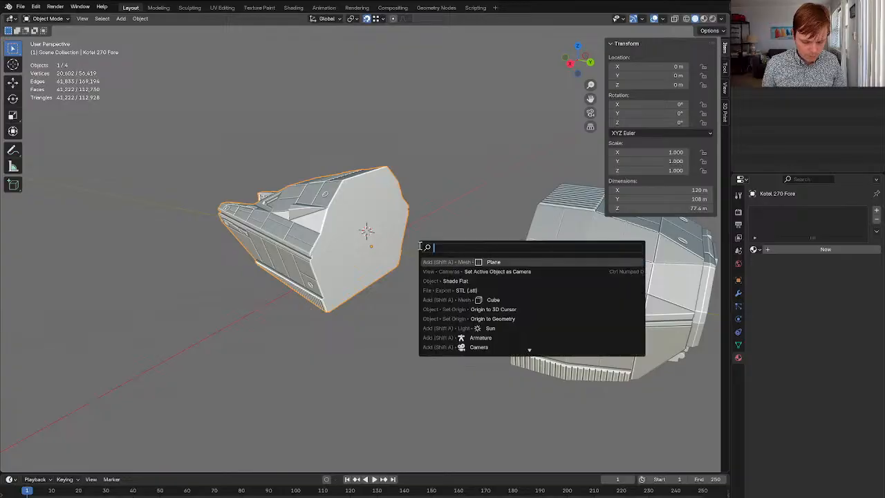
{"action": "type", "text": "RI"}
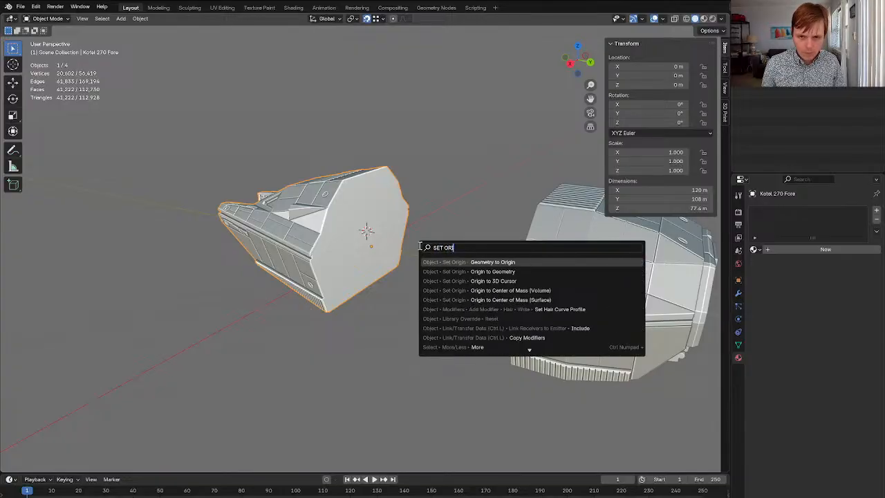
{"action": "left_click", "coordinate": [562, 281]}
Open Kotel 270 Aft for mesh editing and select its entire mesh
{"action": "middle_click_drag", "start_coordinate": [529, 273], "coordinate": [486, 271], "text": "shift"}
{"action": "left_click", "coordinate": [463, 261]}
{"action": "scroll", "coordinate": [486, 275], "scroll_direction": "up", "scroll_amount": 2}
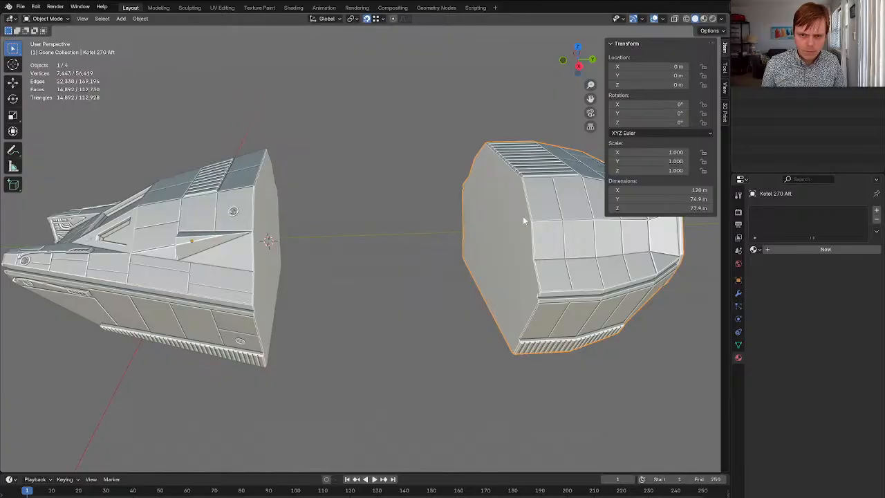
{"action": "key", "text": "Tab"}
{"action": "scroll", "coordinate": [482, 211], "scroll_direction": "up", "scroll_amount": 2}
{"action": "middle_click_drag", "start_coordinate": [482, 211], "coordinate": [419, 200], "text": "shift"}
{"action": "scroll", "coordinate": [419, 200], "scroll_direction": "up", "scroll_amount": 3}
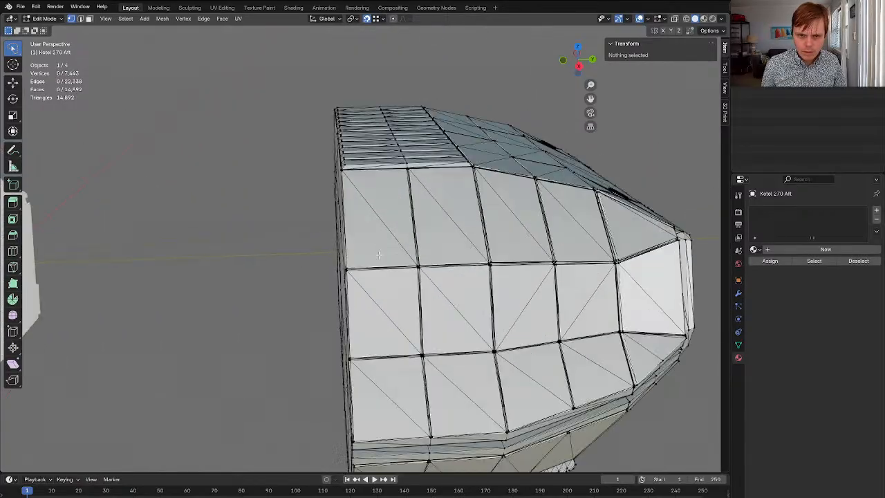
{"action": "middle_click_drag", "start_coordinate": [408, 262], "coordinate": [489, 282]}
{"action": "key", "text": "a"}
{"action": "scroll", "coordinate": [399, 281], "scroll_direction": "down", "scroll_amount": 6}
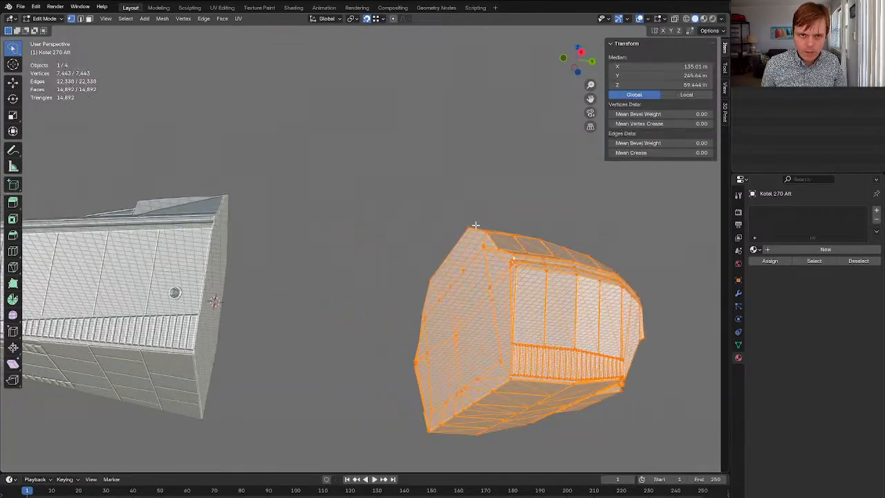
Move the aft mesh about 109.7 m along negative Y, snapping its rim onto the fore section's rear edge, and return to Object Mode
{"action": "left_click", "coordinate": [378, 20]}
{"action": "middle_click_drag", "start_coordinate": [220, 216], "coordinate": [244, 219]}
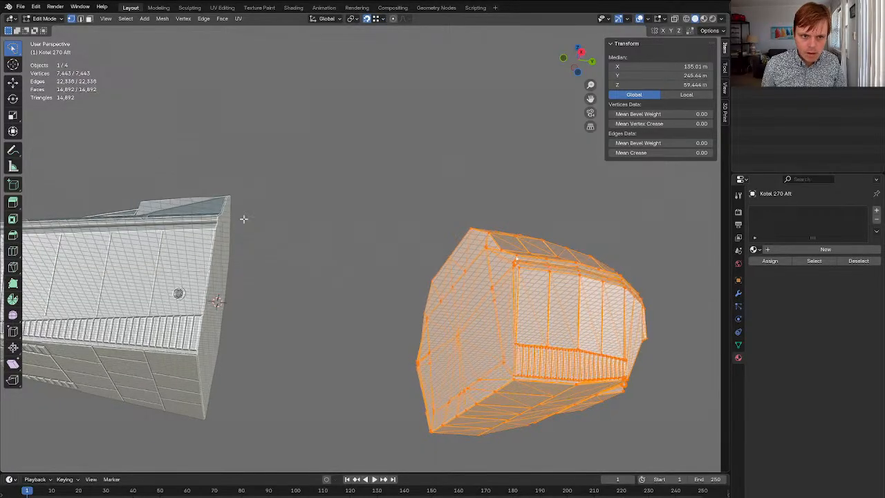
{"action": "scroll", "coordinate": [276, 304], "scroll_direction": "up", "scroll_amount": 8}
{"action": "key", "text": "g"}
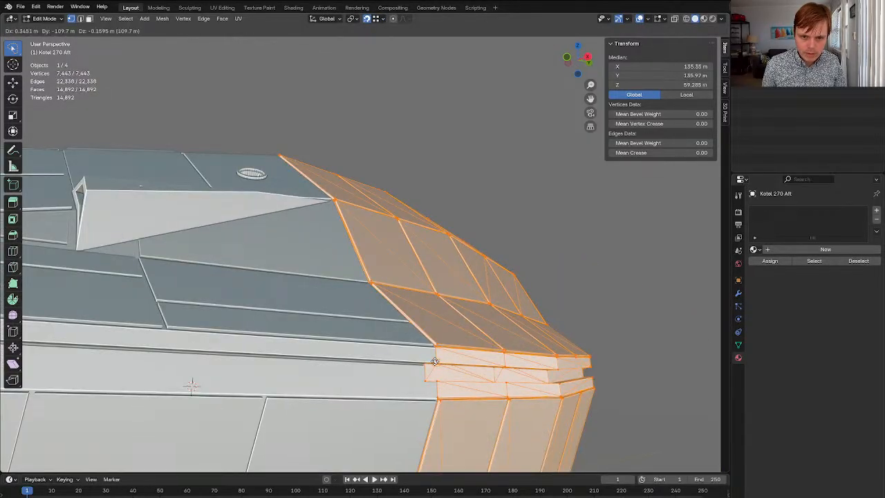
{"action": "left_click", "coordinate": [435, 361]}
{"action": "middle_click_drag", "start_coordinate": [435, 362], "coordinate": [360, 315]}
{"action": "key", "text": "Tab"}
{"action": "scroll", "coordinate": [360, 314], "scroll_direction": "down", "scroll_amount": 4}
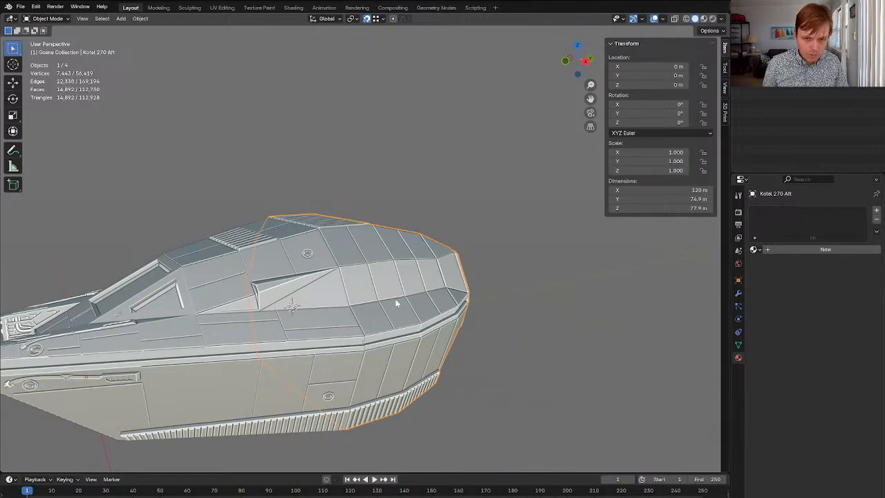
Set the origin of Kotel 270 Aft to the 3D cursor and add Kotel 270 Fore to the selection
{"action": "key", "text": "F3"}
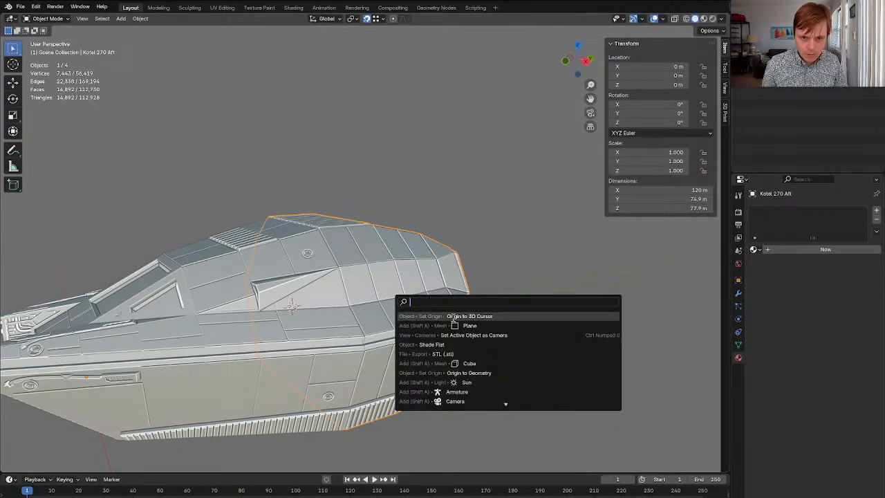
{"action": "left_click", "coordinate": [454, 317]}
{"action": "left_click", "coordinate": [288, 331], "text": "shift"}
{"action": "middle_click_drag", "start_coordinate": [288, 332], "coordinate": [316, 360]}
{"action": "scroll", "coordinate": [316, 360], "scroll_direction": "down", "scroll_amount": 5}
{"action": "scroll", "coordinate": [332, 345], "scroll_direction": "up", "scroll_amount": 3}
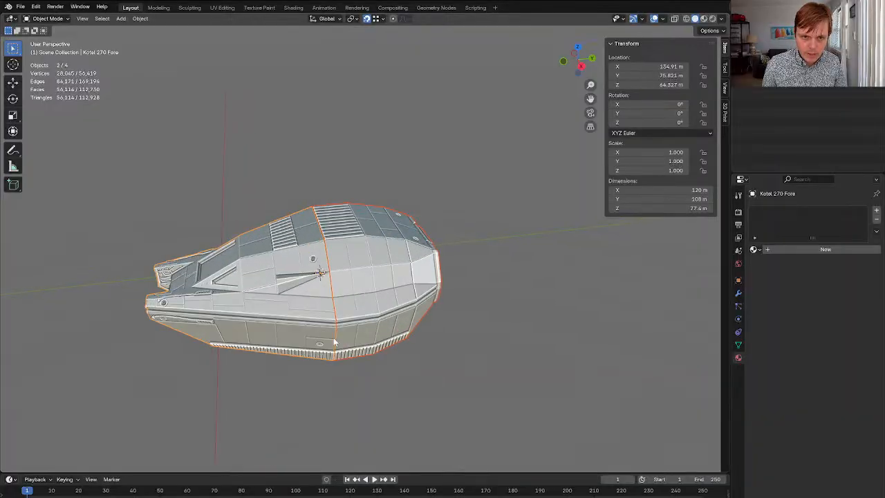
Set the X, Y and Z location of Kotel 270 Fore to 0 m
{"action": "left_click", "coordinate": [650, 66]}
{"action": "type", "text": "0"}
{"action": "key", "text": "Tab"}
{"action": "type", "text": "0"}
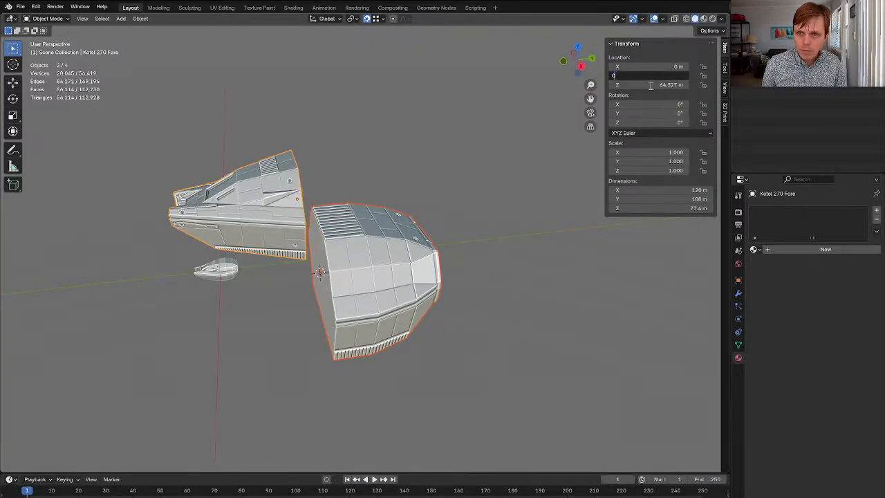
{"action": "key", "text": "Tab"}
{"action": "type", "text": "0"}
{"action": "key", "text": "Return"}
Select Kotel 270 Aft and set its X, Y and Z location to 0 m
{"action": "left_click", "coordinate": [422, 244]}
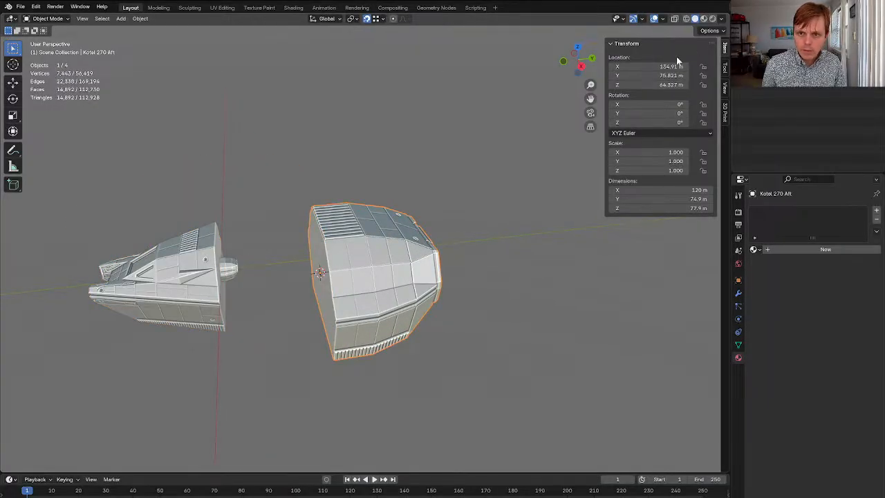
{"action": "left_click", "coordinate": [660, 66]}
{"action": "type", "text": "0"}
{"action": "key", "text": "Tab"}
{"action": "type", "text": "0"}
{"action": "key", "text": "Return"}
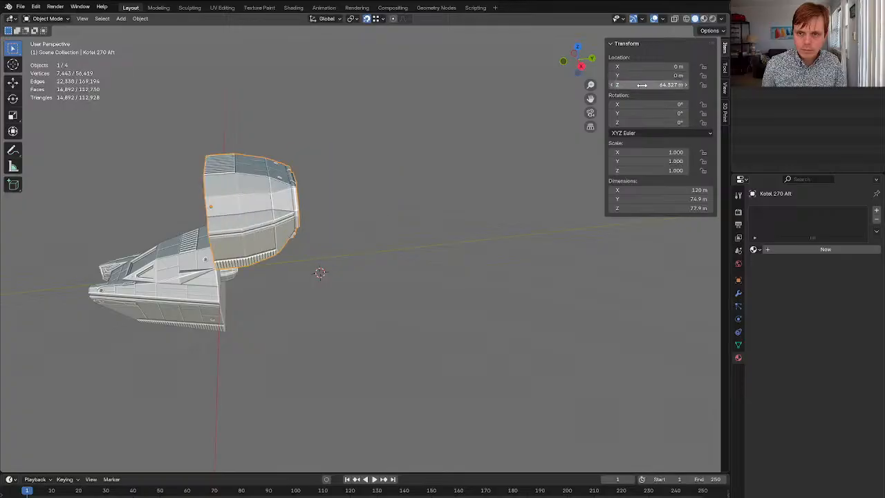
{"action": "left_click", "coordinate": [641, 85]}
{"action": "type", "text": "0"}
{"action": "key", "text": "Return"}
Try to resize Kotel 270 Fore and Kotel 270 Aft together by 59/270 on the X, Y and Z axes
{"action": "left_click", "coordinate": [186, 307], "text": "shift"}
{"action": "middle_click_drag", "start_coordinate": [259, 295], "coordinate": [461, 244]}
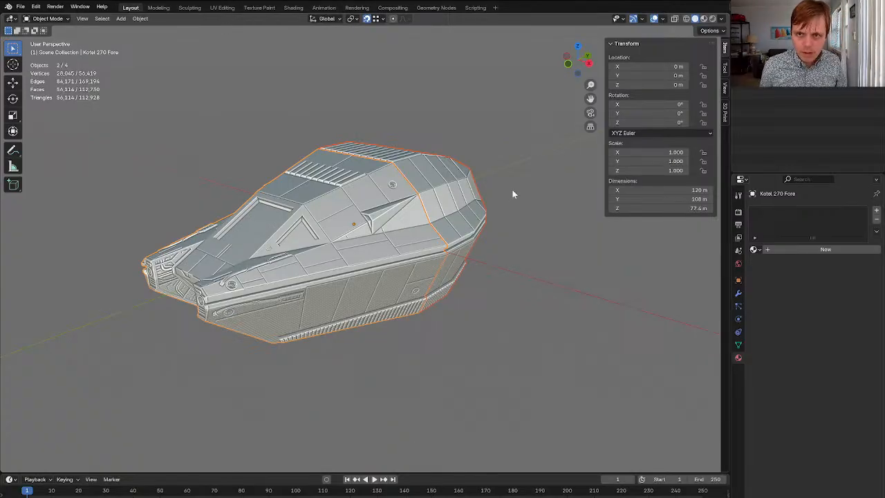
{"action": "left_click", "coordinate": [652, 152]}
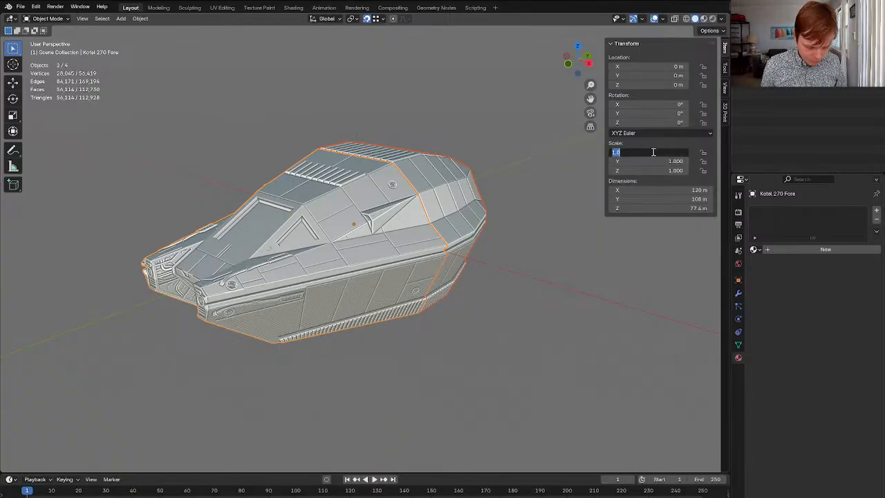
{"action": "key", "text": "Return"}
{"action": "key", "text": "s"}
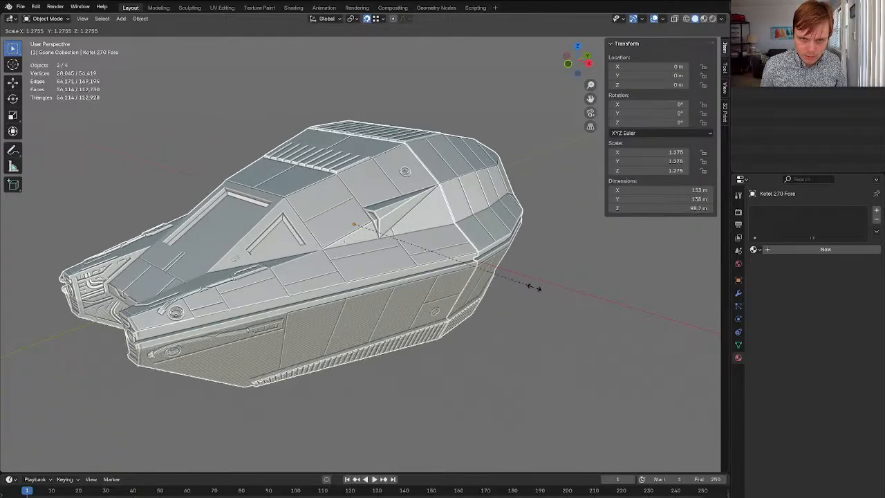
{"action": "left_click", "coordinate": [524, 289]}
{"action": "left_click", "coordinate": [118, 412]}
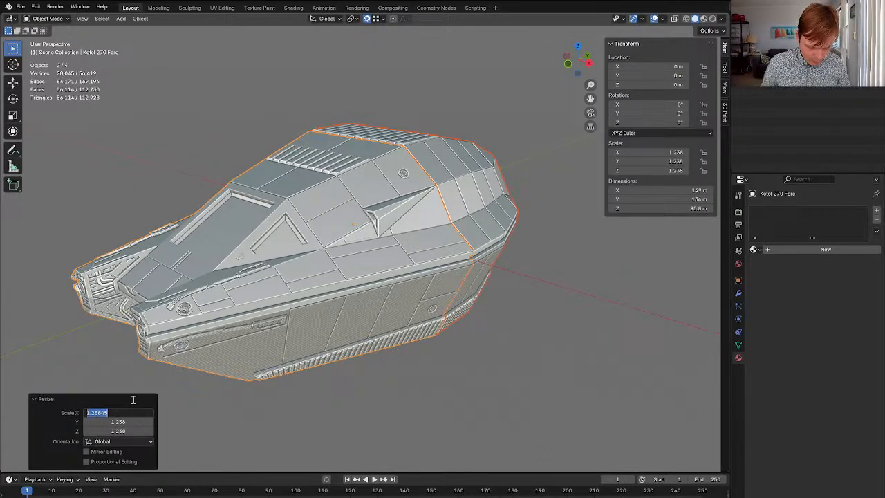
{"action": "type", "text": "59/2"}
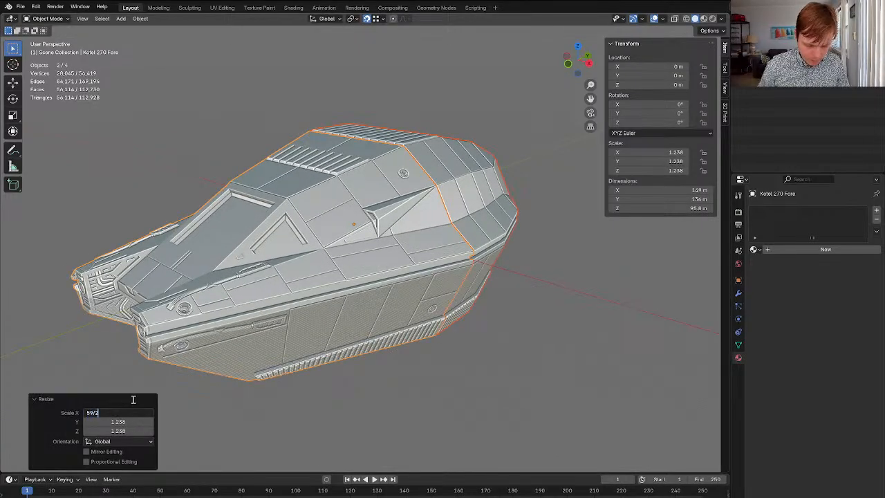
{"action": "type", "text": "70"}
{"action": "key", "text": "Return"}
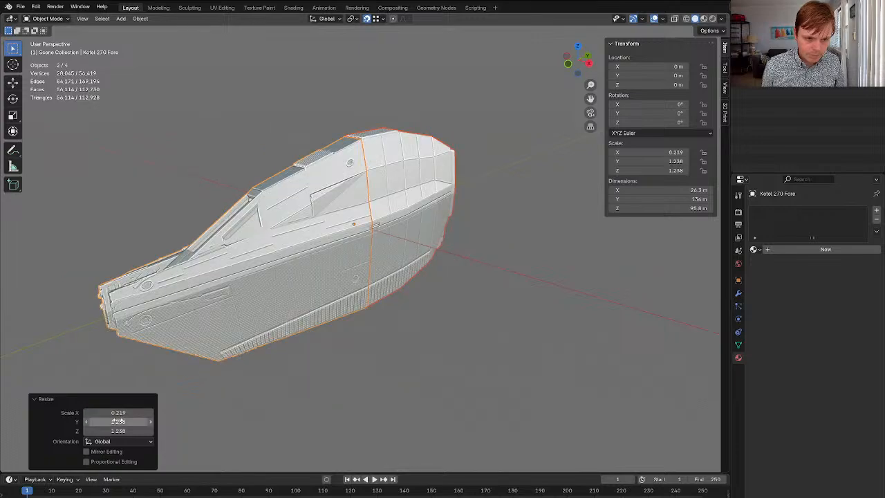
{"action": "left_click", "coordinate": [116, 422]}
{"action": "type", "text": "59/270"}
{"action": "left_click", "coordinate": [116, 431]}
{"action": "left_click", "coordinate": [116, 431]}
{"action": "type", "text": "59/270"}
{"action": "left_click", "coordinate": [123, 416]}
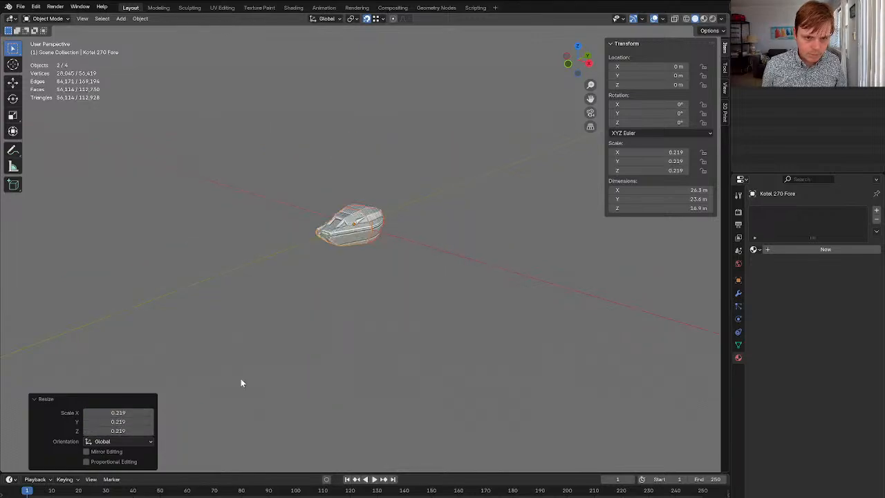
Examine the dimensions of the overlapping older objects Kotel_270_Fore and Kotel_270_Aft against the resized hull
{"action": "left_click", "coordinate": [317, 300]}
{"action": "scroll", "coordinate": [417, 184], "scroll_direction": "up", "scroll_amount": 4}
{"action": "left_click", "coordinate": [392, 247]}
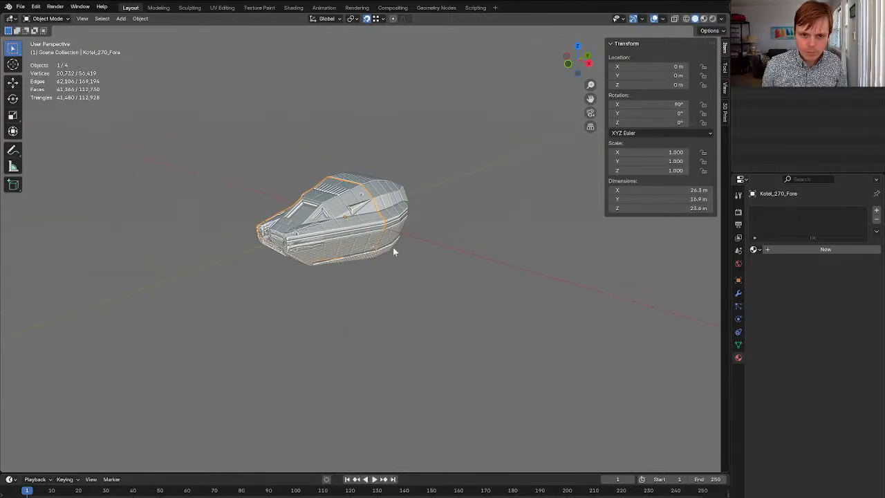
{"action": "scroll", "coordinate": [389, 186], "scroll_direction": "up", "scroll_amount": 1}
{"action": "left_click", "coordinate": [391, 186]}
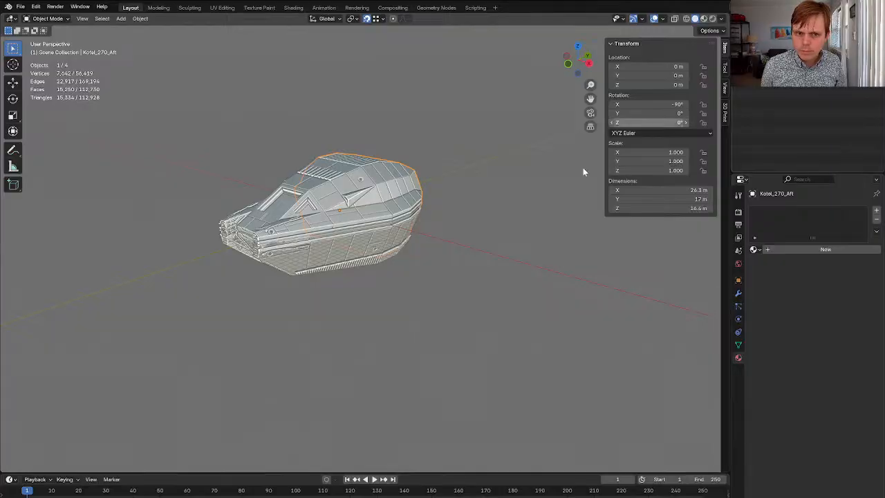
{"action": "left_click", "coordinate": [351, 202]}
{"action": "left_click", "coordinate": [448, 257]}
Undo the resize of the fore and aft sections
{"action": "key", "text": "ctrl+z"}
{"action": "key", "text": "ctrl+z"}
{"action": "key", "text": "ctrl+z"}
{"action": "key", "text": "ctrl+z"}
{"action": "key", "text": "ctrl+z"}
{"action": "key", "text": "ctrl+z"}
{"action": "scroll", "coordinate": [448, 257], "scroll_direction": "down", "scroll_amount": 1}
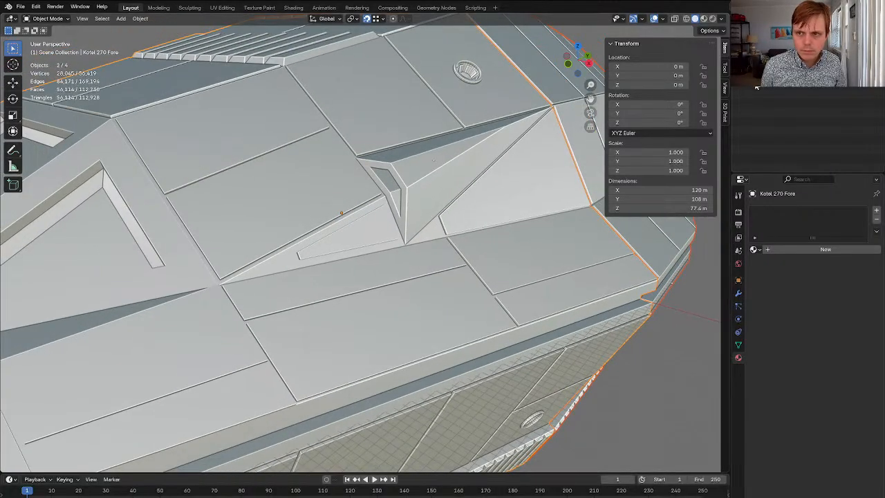
Remove the older duplicate objects Kotel_270_Aft and Kotel_270_Fore from the scene
{"action": "key", "text": "ctrl+z"}
{"action": "key", "text": "ctrl+z"}
{"action": "key", "text": "ctrl+z"}
{"action": "key", "text": "ctrl+z"}
{"action": "key", "text": "ctrl+z"}
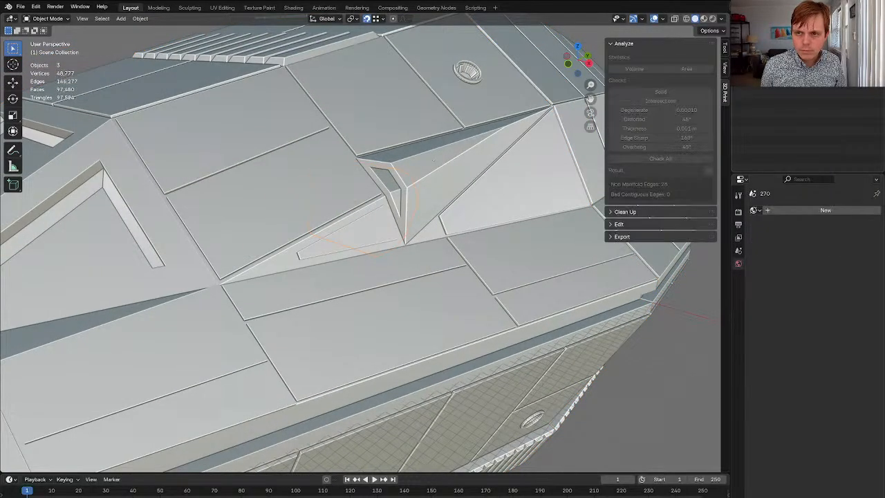
Select both Kotel 270 sections and resize them together by 59/270 on the X, Y and Z axes
{"action": "left_click", "coordinate": [479, 232]}
{"action": "scroll", "coordinate": [464, 235], "scroll_direction": "down", "scroll_amount": 2}
{"action": "left_click", "coordinate": [537, 152], "text": "shift"}
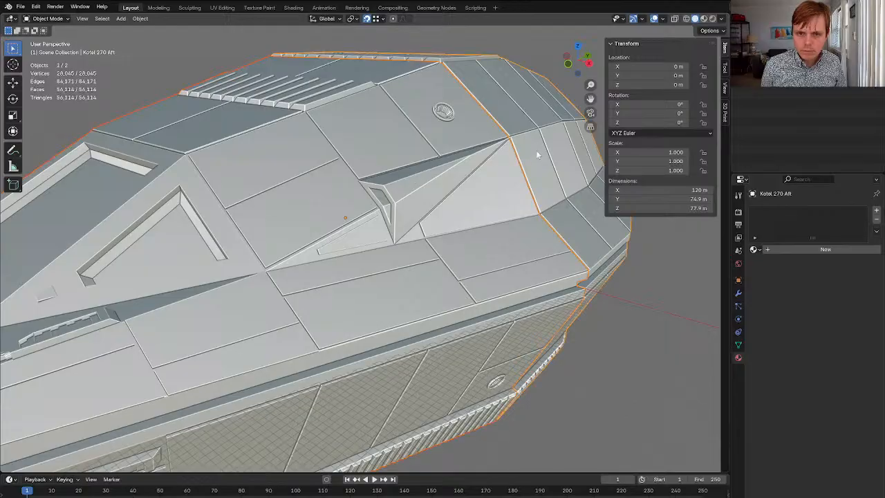
{"action": "left_click", "coordinate": [450, 315]}
{"action": "left_click", "coordinate": [123, 413]}
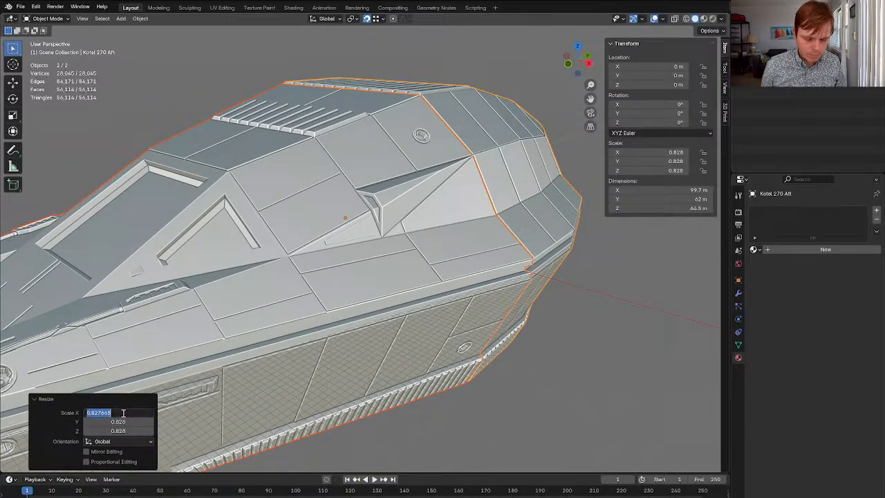
{"action": "type", "text": "59/"}
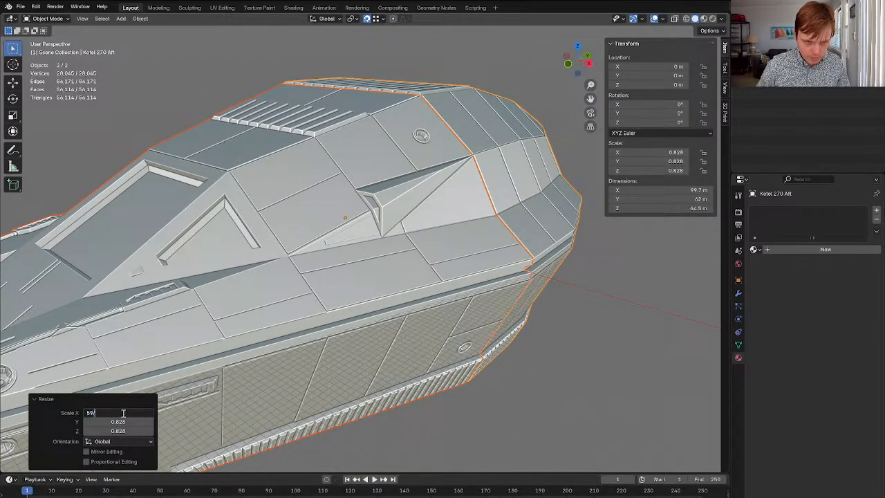
{"action": "type", "text": "260"}
{"action": "key", "text": "BackSpace"}
{"action": "key", "text": "BackSpace"}
{"action": "type", "text": "70"}
{"action": "key", "text": "ctrl+a"}
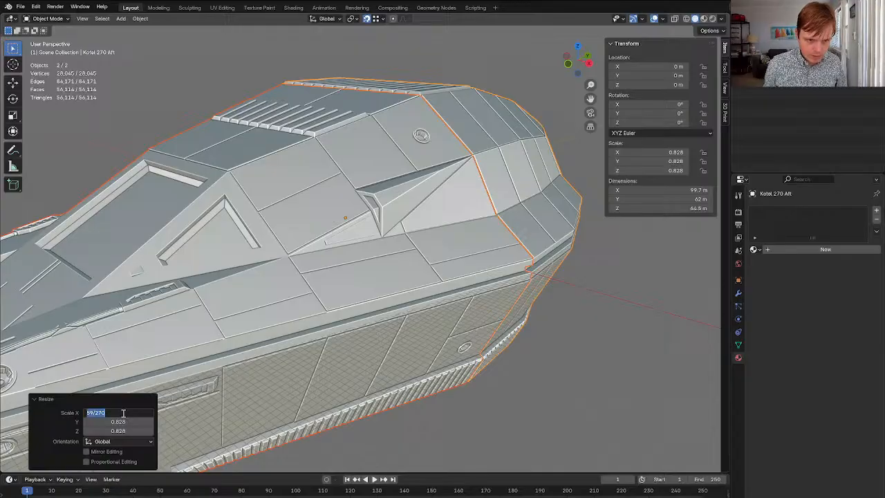
{"action": "key", "text": "Return"}
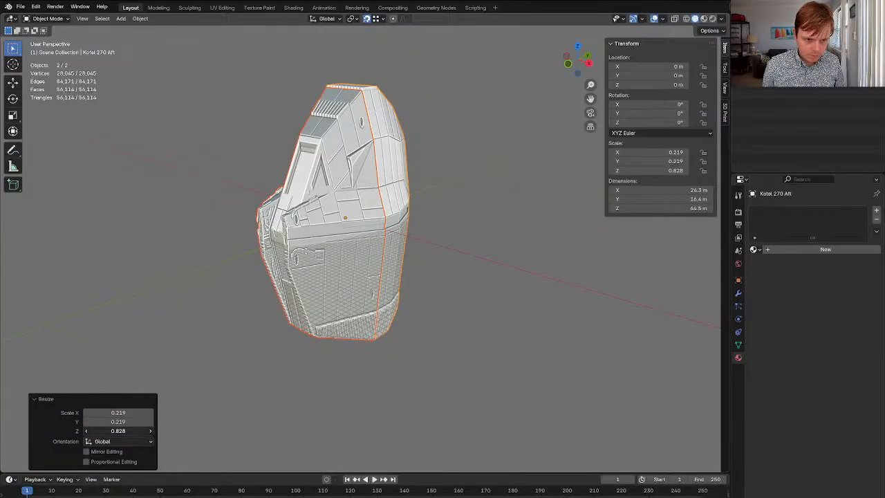
{"action": "scroll", "coordinate": [368, 239], "scroll_direction": "up", "scroll_amount": 1}
{"action": "left_click", "coordinate": [338, 274]}
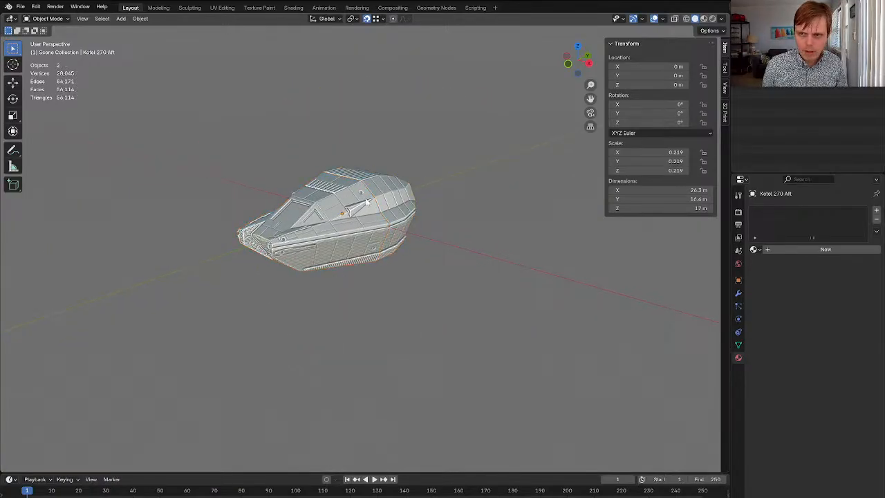
Add a Boolean Difference modifier to Kotel 270 Aft with Boolean Helper Stand as the cutting object
{"action": "scroll", "coordinate": [368, 202], "scroll_direction": "up", "scroll_amount": 9}
{"action": "scroll", "coordinate": [374, 240], "scroll_direction": "down", "scroll_amount": 4}
{"action": "middle_click_drag", "start_coordinate": [387, 253], "coordinate": [461, 241]}
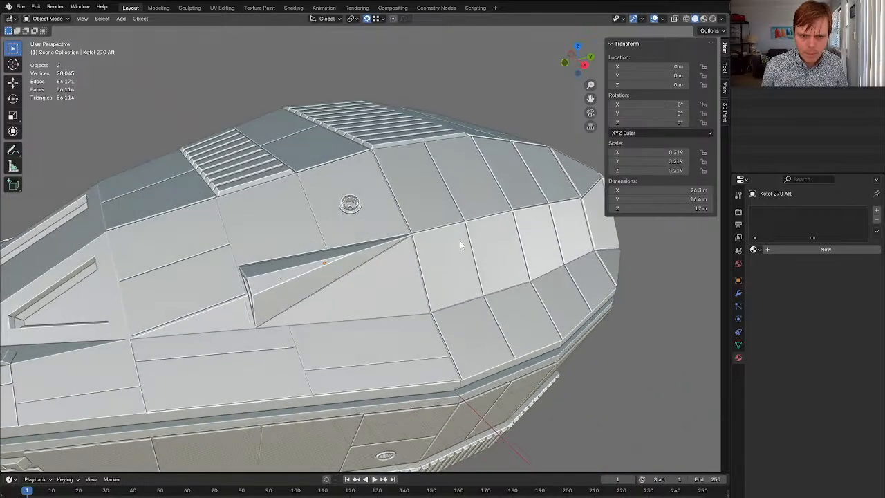
{"action": "left_click", "coordinate": [461, 240]}
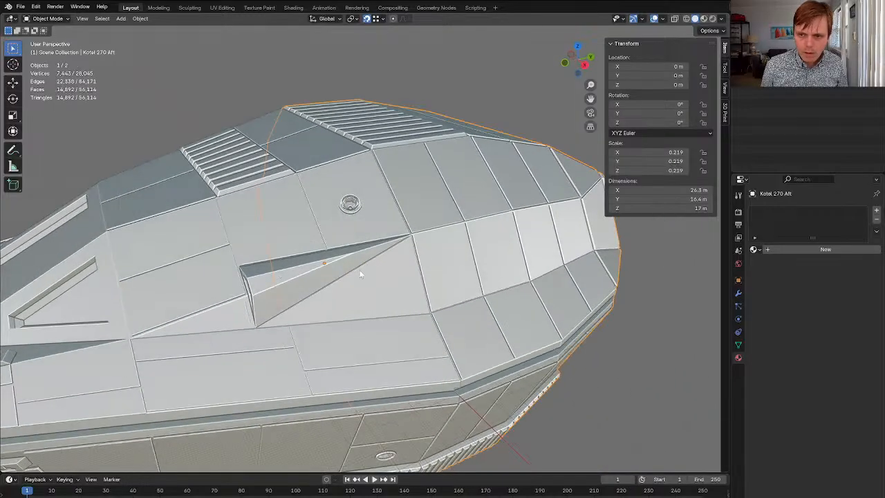
{"action": "left_click", "coordinate": [738, 294]}
{"action": "left_click", "coordinate": [814, 210]}
{"action": "type", "text": "bo"}
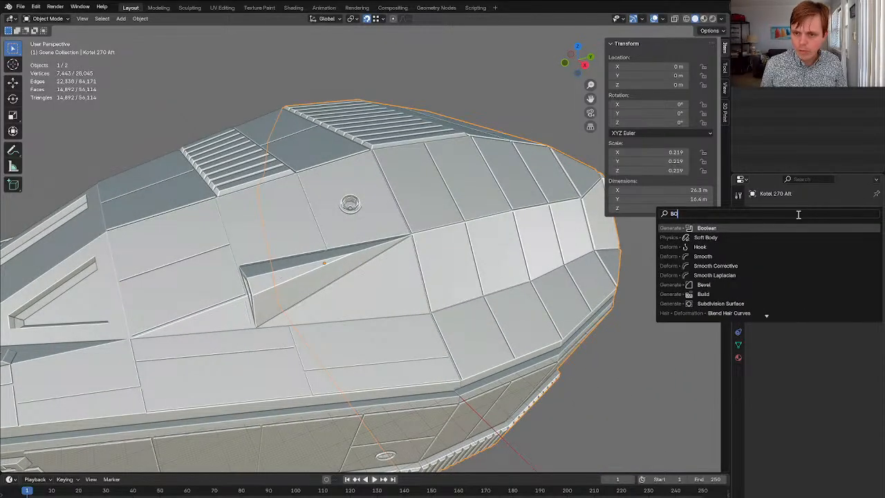
{"action": "left_click", "coordinate": [763, 226]}
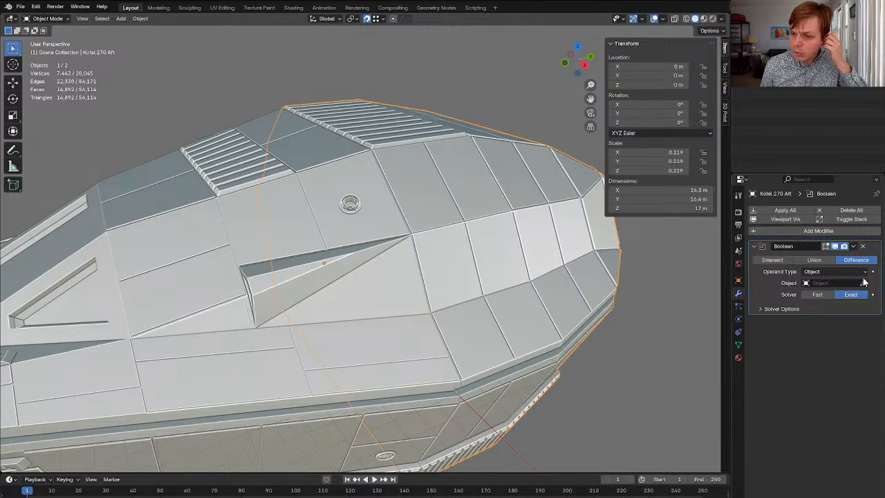
{"action": "left_click", "coordinate": [352, 284]}
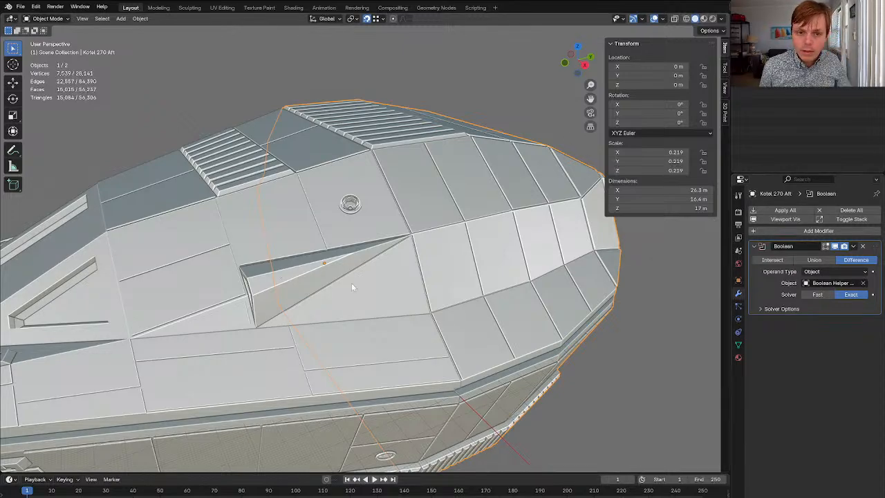
Add a Boolean Difference modifier to Kotel 270 Fore using the Boolean Helper Stand object
{"action": "left_click", "coordinate": [237, 301]}
{"action": "left_click", "coordinate": [829, 209]}
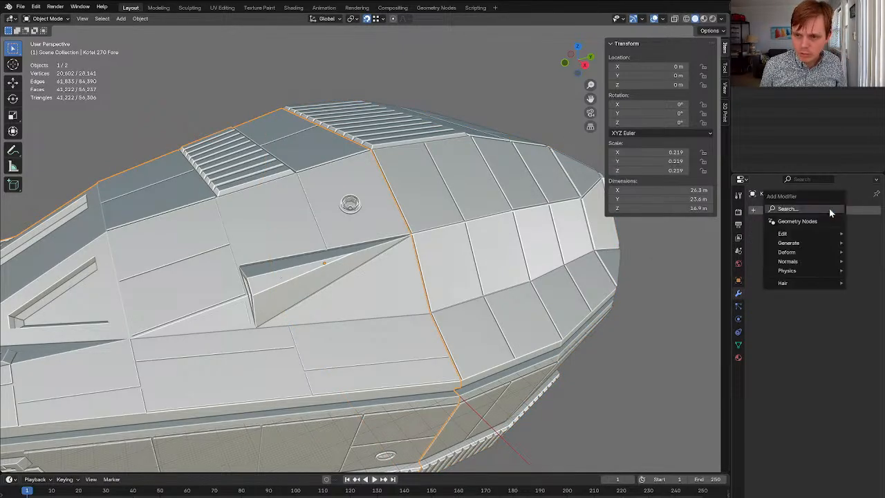
{"action": "type", "text": "bo"}
{"action": "left_click", "coordinate": [788, 224]}
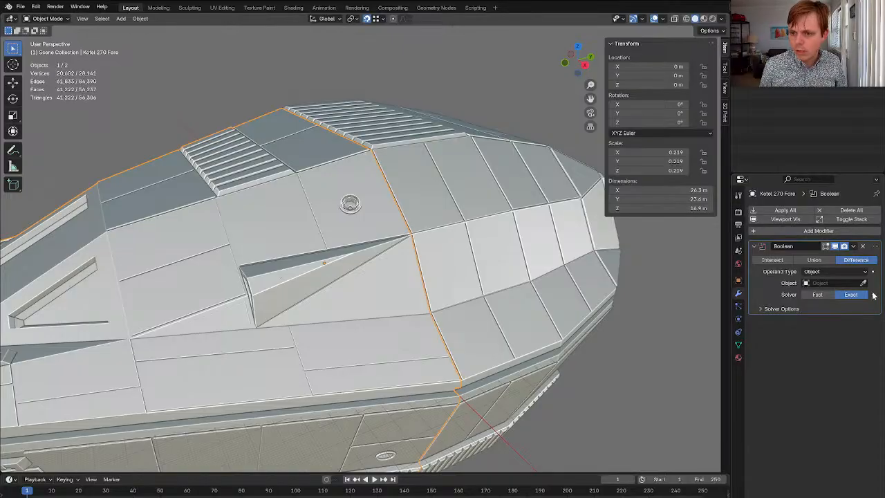
{"action": "left_click", "coordinate": [781, 65]}
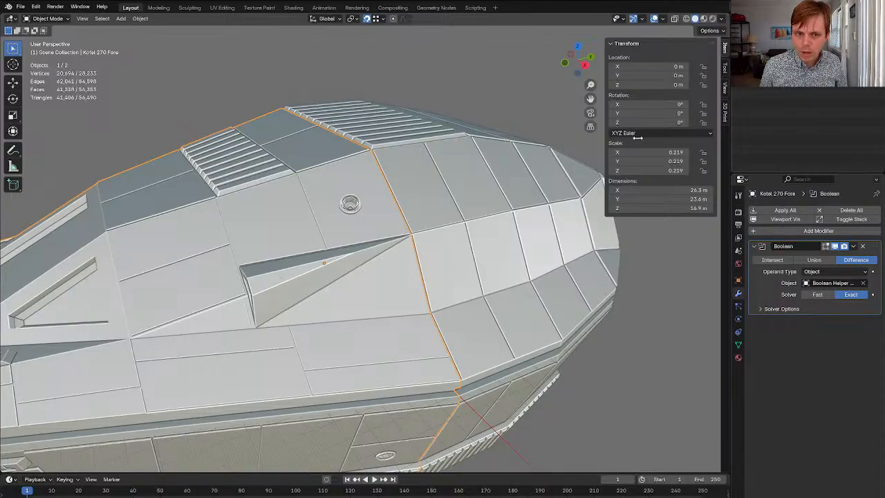
Isolate Kotel 270 Aft by hiding the fore section and Boolean Helper Stand, and inspect its Boolean cut-outs from below
{"action": "scroll", "coordinate": [446, 259], "scroll_direction": "down", "scroll_amount": 4}
{"action": "scroll", "coordinate": [446, 258], "scroll_direction": "up", "scroll_amount": 2}
{"action": "left_click", "coordinate": [446, 259]}
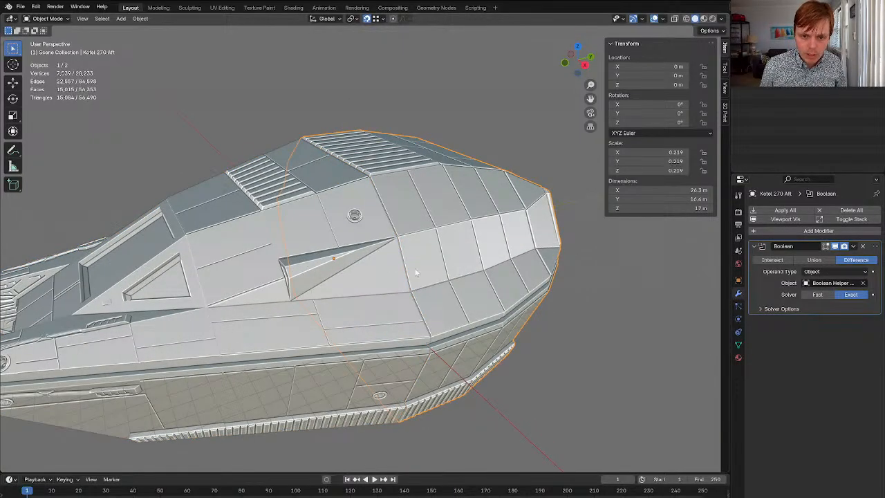
{"action": "middle_click_drag", "start_coordinate": [414, 268], "coordinate": [359, 226]}
{"action": "scroll", "coordinate": [459, 296], "scroll_direction": "down", "scroll_amount": 4}
{"action": "key", "text": "alt+h"}
{"action": "left_click", "coordinate": [339, 271]}
{"action": "scroll", "coordinate": [362, 265], "scroll_direction": "up", "scroll_amount": 3}
{"action": "key", "text": "h"}
{"action": "left_click", "coordinate": [363, 282]}
{"action": "key", "text": "h"}
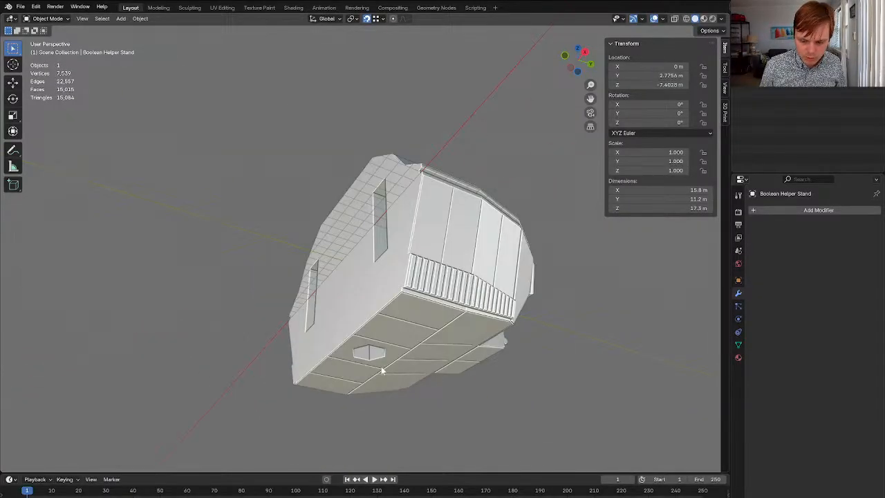
{"action": "middle_click_drag", "start_coordinate": [381, 371], "coordinate": [393, 336]}
Unhide all objects and export only Kotel 270 Fore as an STL file
{"action": "key", "text": "alt+h"}
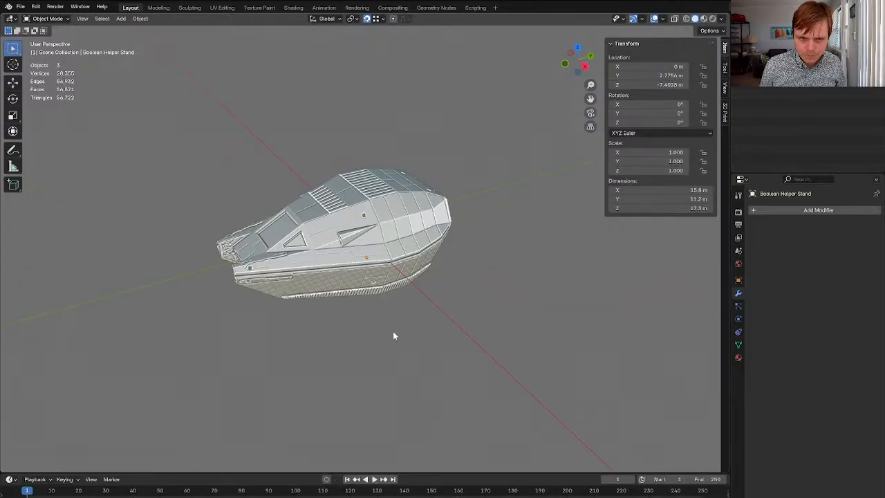
{"action": "left_click", "coordinate": [377, 269]}
{"action": "left_click", "coordinate": [411, 225]}
{"action": "middle_click_drag", "start_coordinate": [408, 253], "coordinate": [419, 286], "text": "shift"}
{"action": "left_click", "coordinate": [355, 285]}
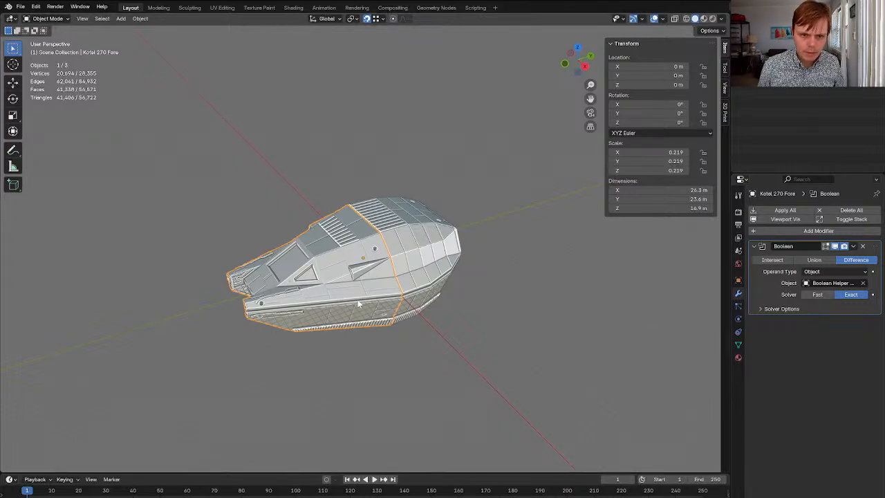
{"action": "key", "text": "F4"}
{"action": "mouse_move", "coordinate": [356, 291]}
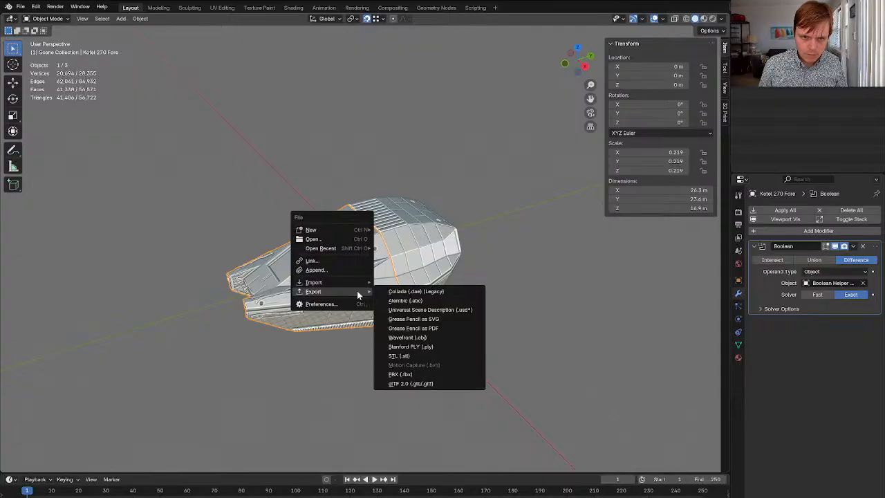
{"action": "left_click", "coordinate": [425, 357]}
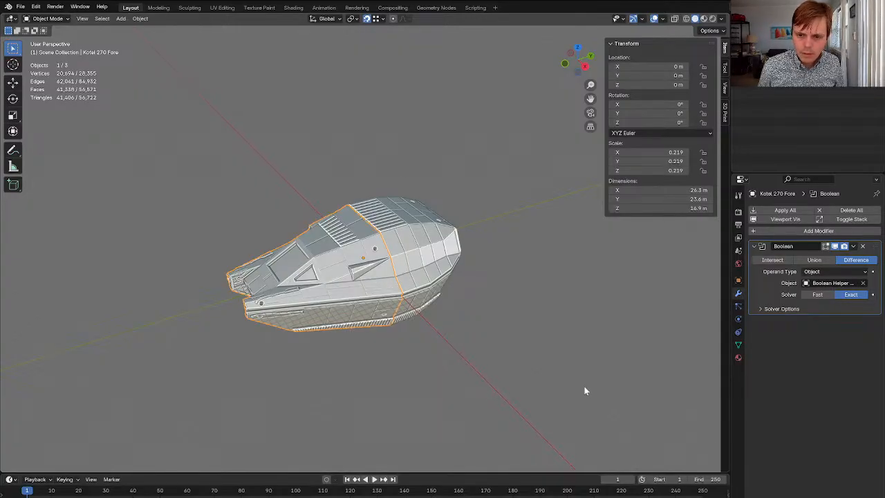
Export only Kotel 270 Aft as an STL file and deselect it
{"action": "left_click", "coordinate": [440, 257]}
{"action": "key", "text": "F4"}
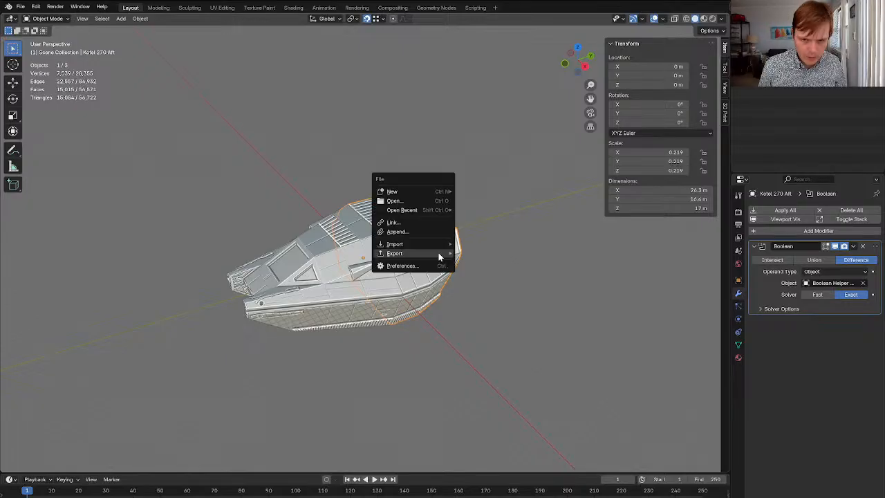
{"action": "mouse_move", "coordinate": [438, 252]}
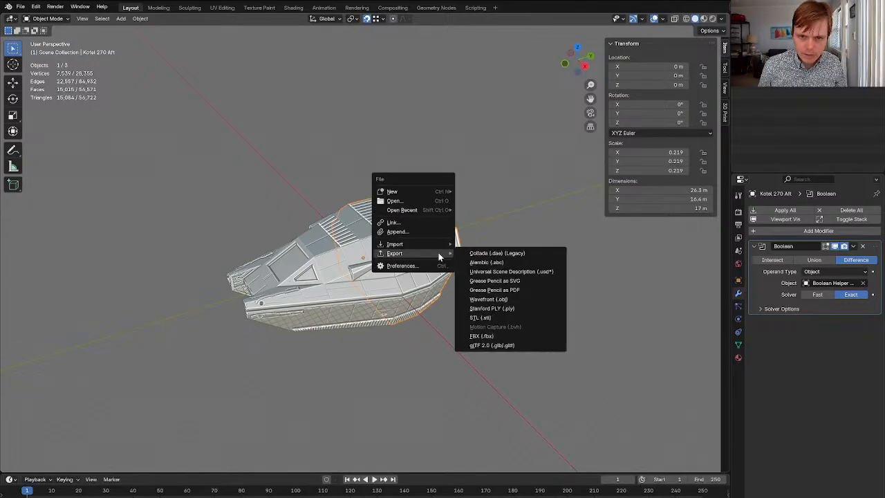
{"action": "left_click", "coordinate": [493, 316]}
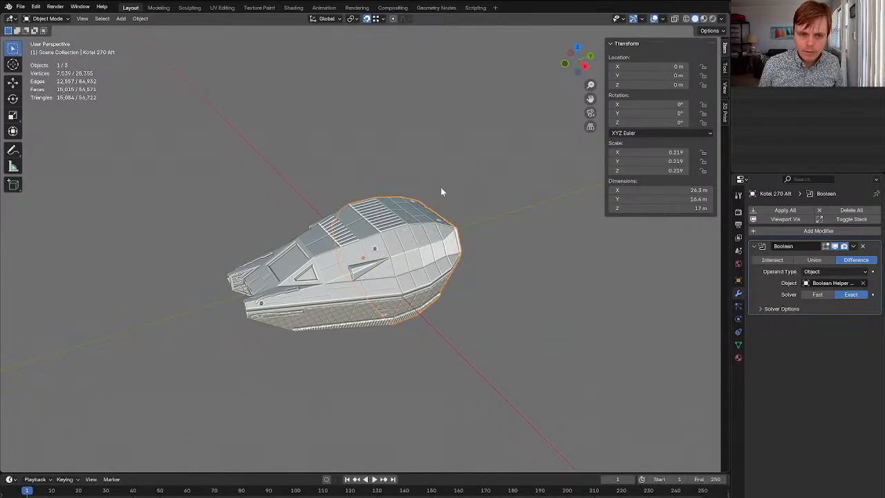
{"action": "left_click", "coordinate": [463, 164]}
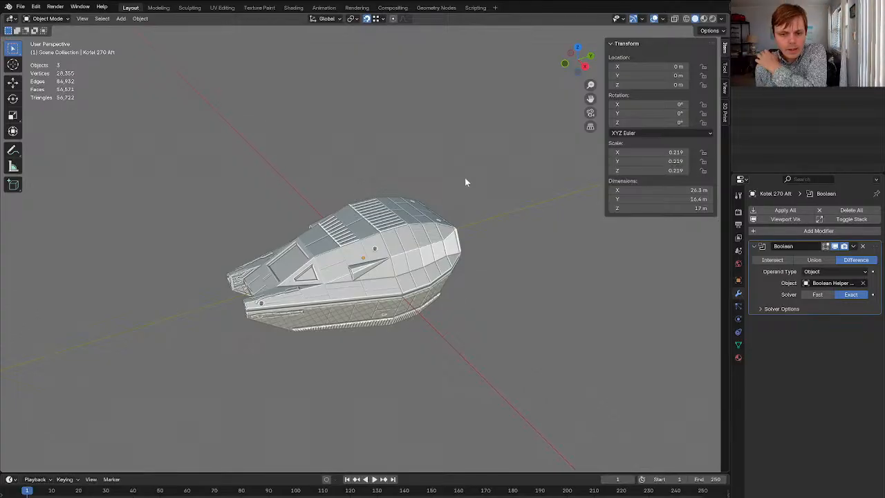
Open the render scene file that contains the Erebus - 270 - Fore model
{"action": "left_click", "coordinate": [21, 10]}
{"action": "mouse_move", "coordinate": [32, 38]}
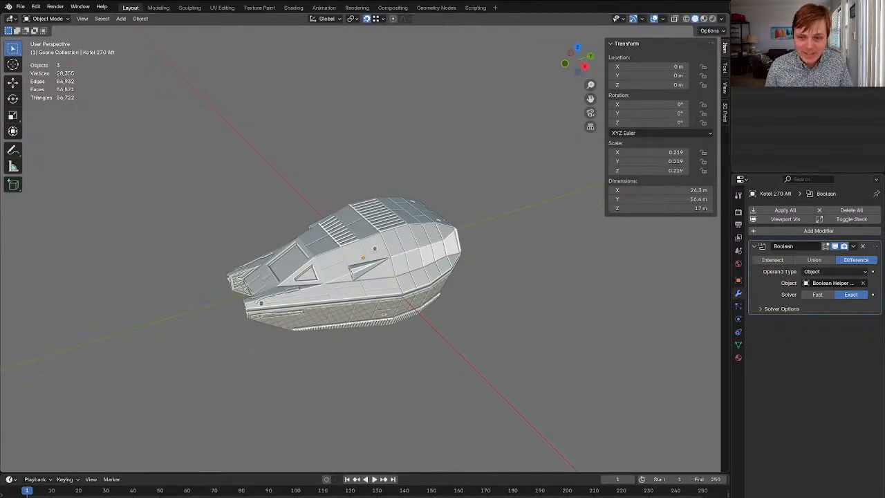
{"action": "left_click", "coordinate": [21, 7]}
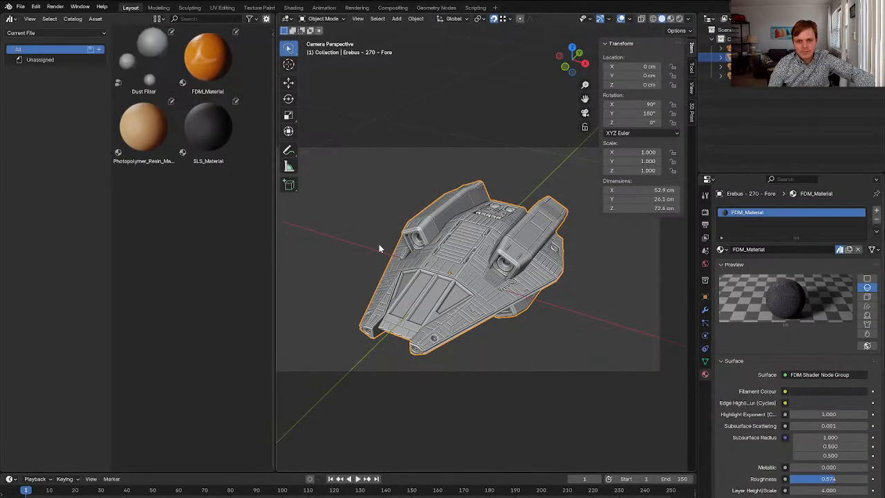
Leave the camera view, expand the 3D viewport over the asset browser, and deselect the Erebus model
{"action": "key", "text": "KP_0"}
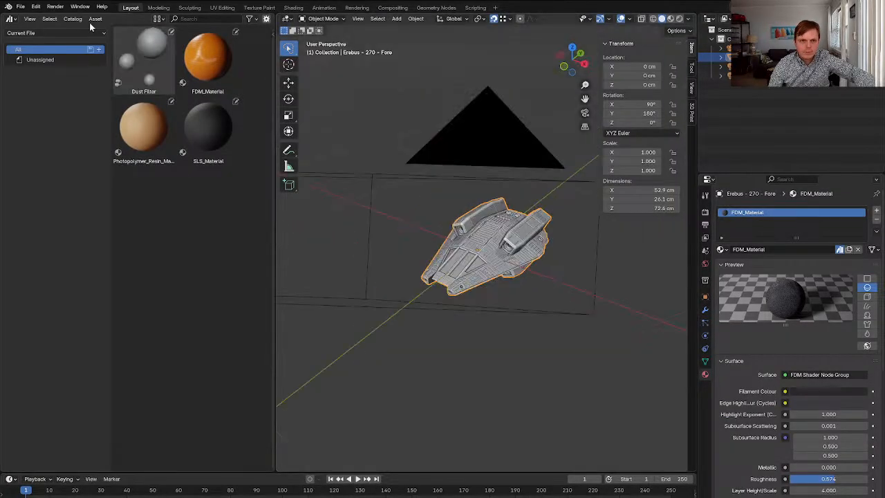
{"action": "right_click", "coordinate": [272, 27]}
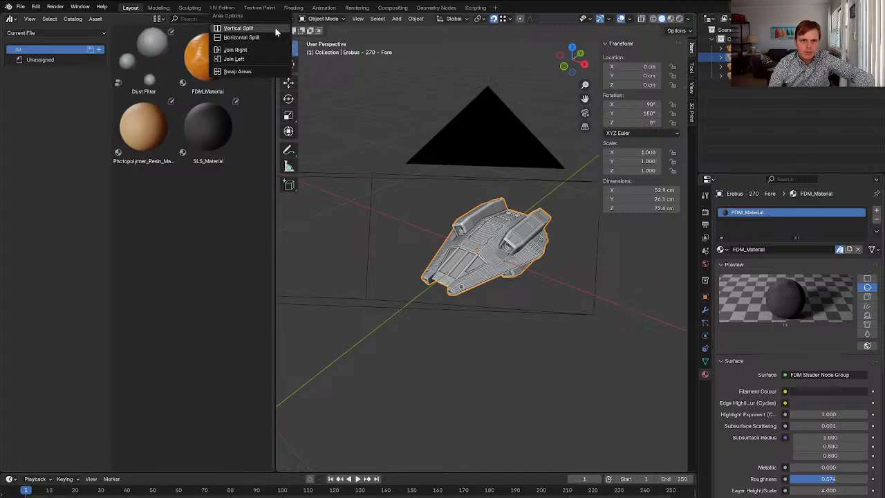
{"action": "left_click", "coordinate": [249, 60]}
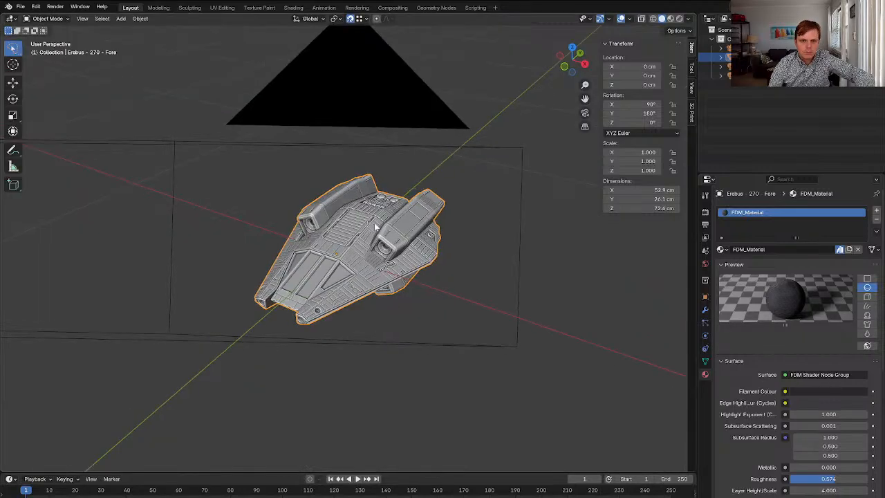
{"action": "middle_click_drag", "start_coordinate": [356, 240], "coordinate": [370, 249]}
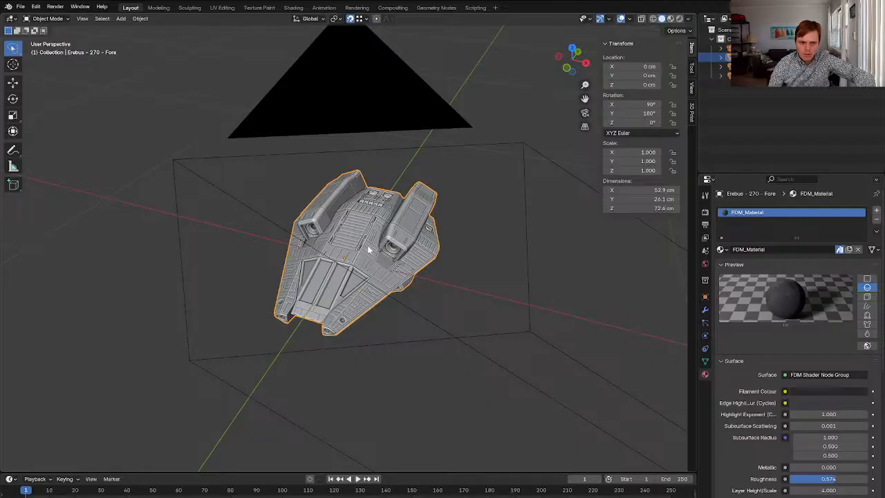
{"action": "scroll", "coordinate": [353, 262], "scroll_direction": "up", "scroll_amount": 1}
{"action": "left_click", "coordinate": [550, 198]}
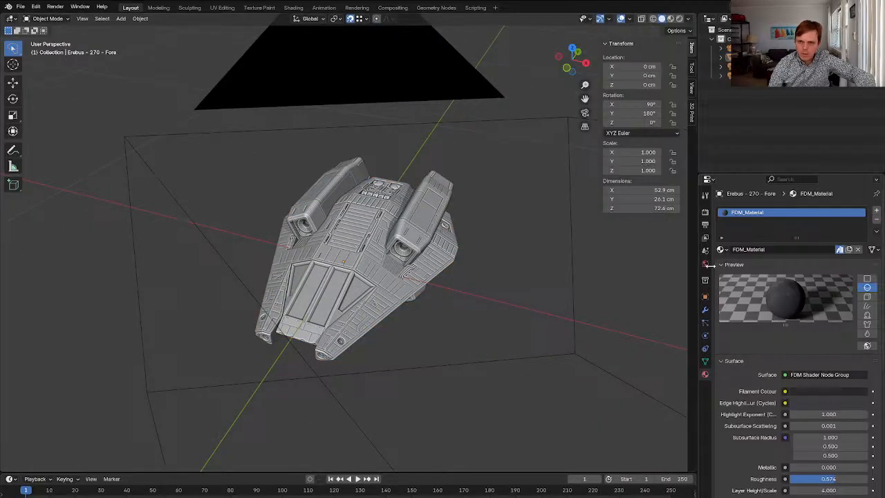
Examine the World surface settings down through Gamma and Warmth (Gaffer) to the environment image, and collapse the section
{"action": "left_click", "coordinate": [705, 266]}
{"action": "left_click", "coordinate": [723, 327]}
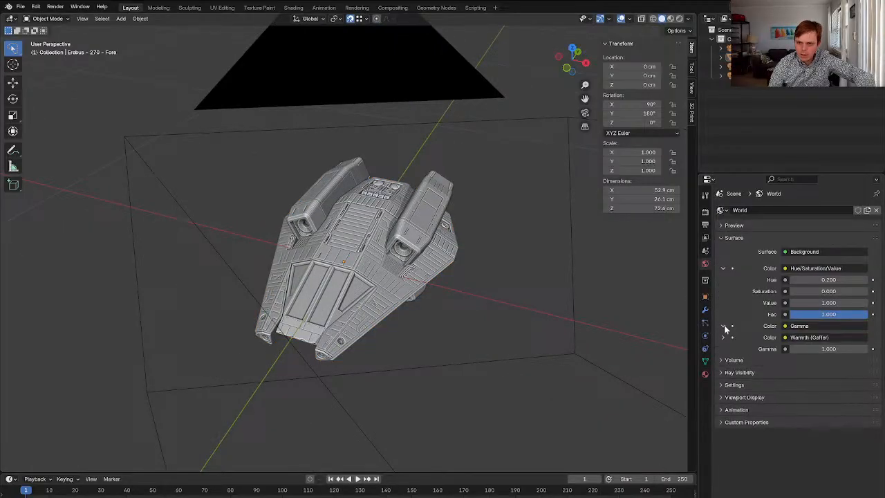
{"action": "left_click", "coordinate": [723, 338]}
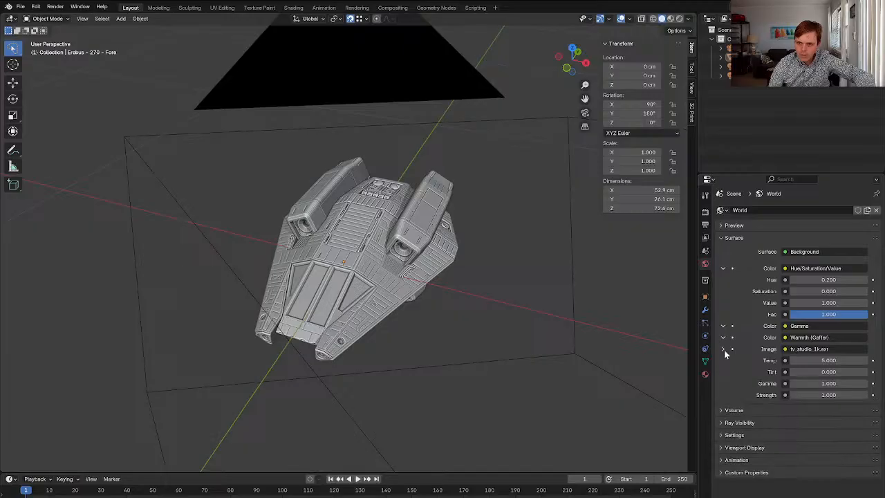
{"action": "left_click", "coordinate": [723, 349]}
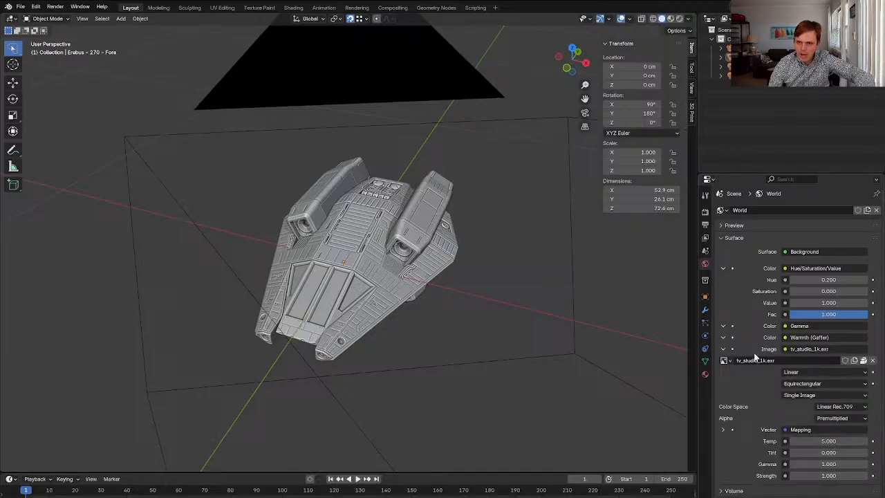
{"action": "left_click", "coordinate": [723, 348]}
{"action": "left_click", "coordinate": [721, 239]}
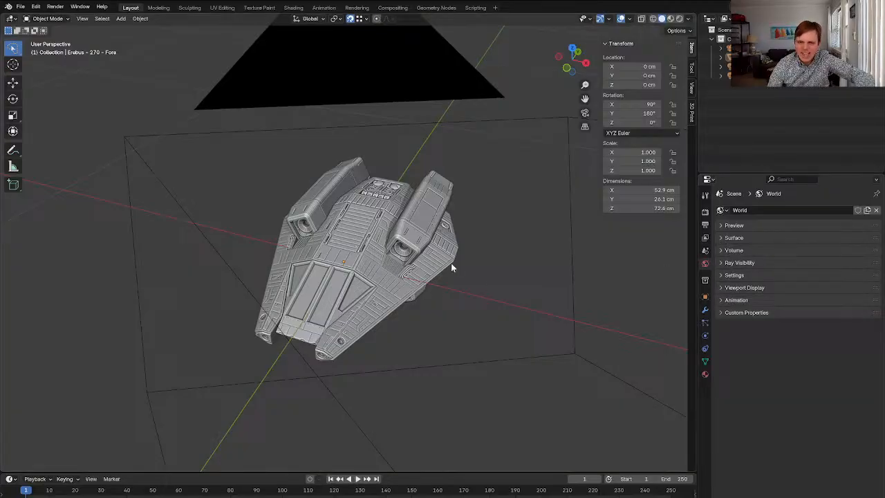
Select the Erebus model, open the preferences, and look at the scene's Cycles render settings
{"action": "left_click", "coordinate": [369, 293]}
{"action": "middle_click_drag", "start_coordinate": [369, 293], "coordinate": [374, 274]}
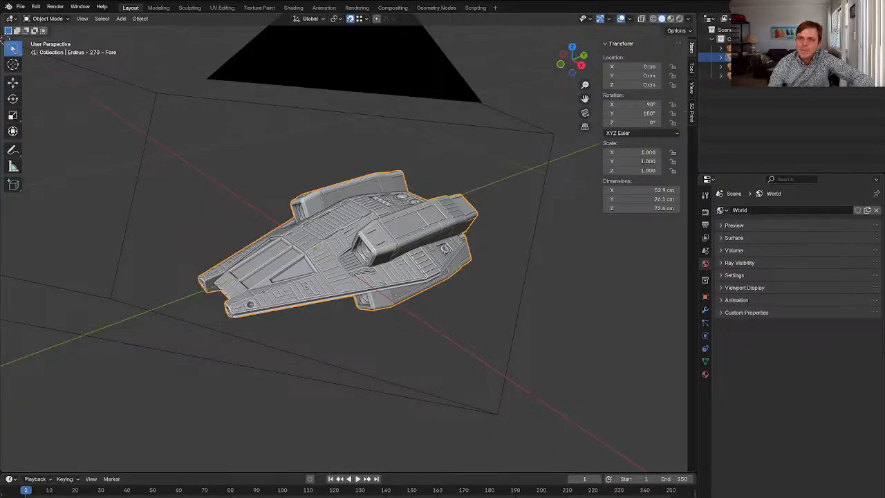
{"action": "left_click", "coordinate": [737, 7]}
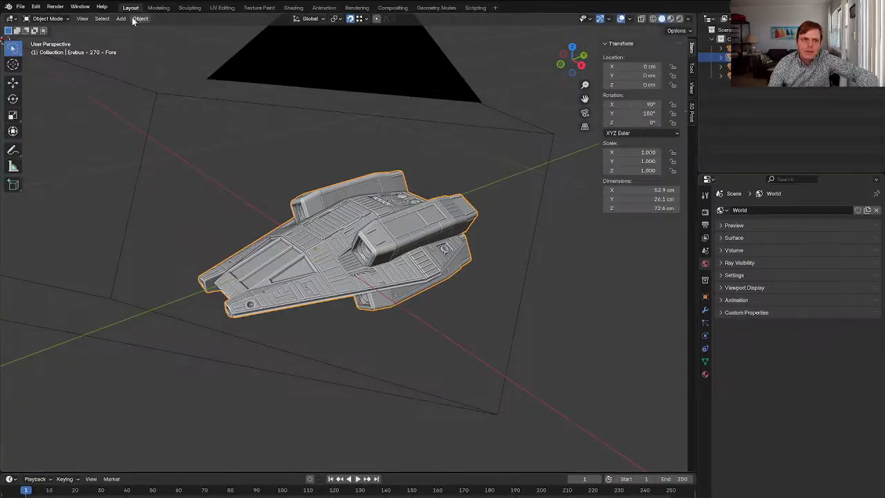
{"action": "left_click", "coordinate": [20, 7]}
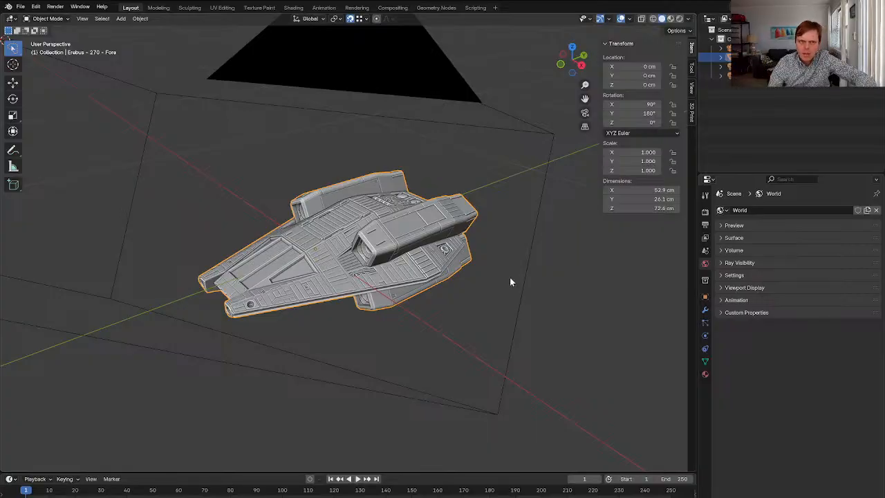
{"action": "left_click", "coordinate": [35, 6]}
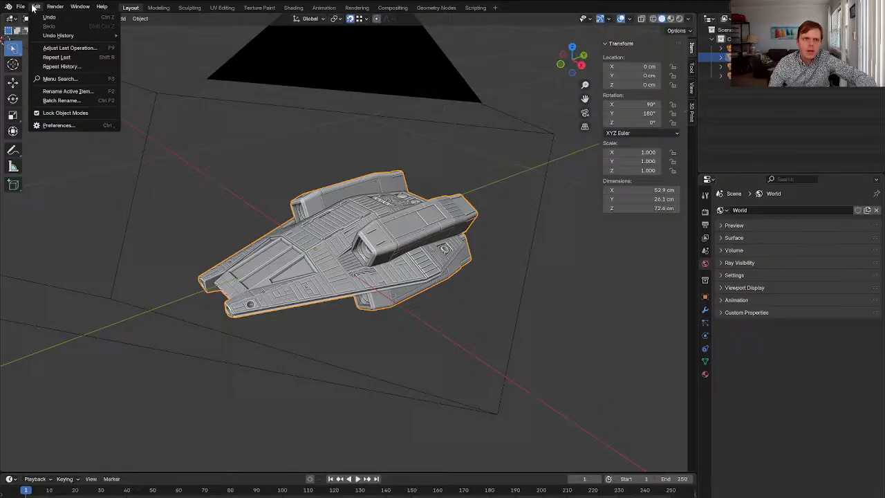
{"action": "left_click", "coordinate": [54, 125]}
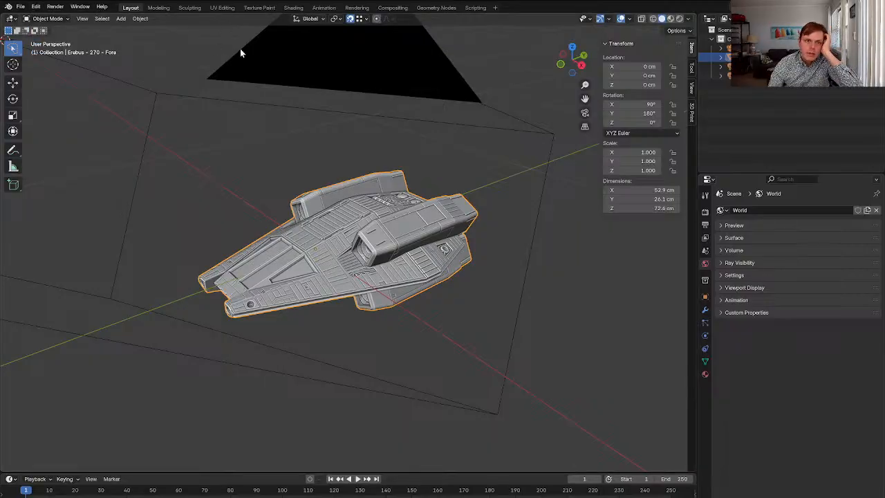
{"action": "left_click", "coordinate": [704, 212]}
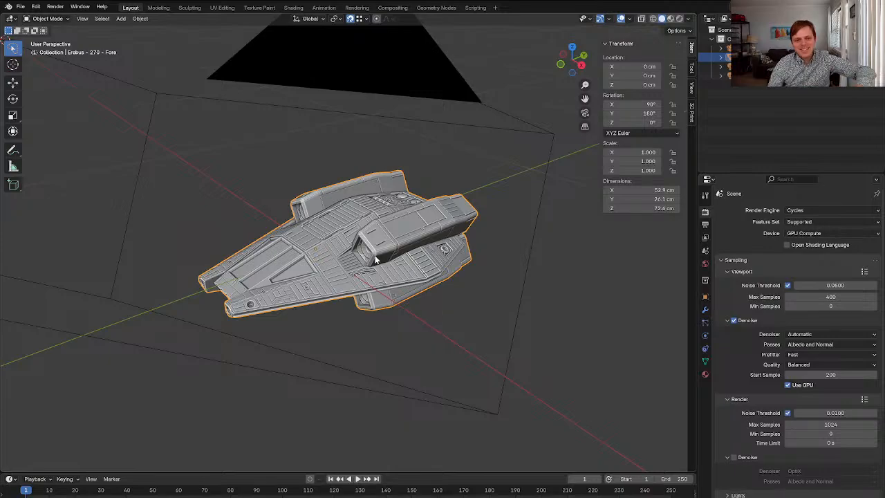
{"action": "left_click", "coordinate": [344, 337]}
{"action": "left_click", "coordinate": [355, 279]}
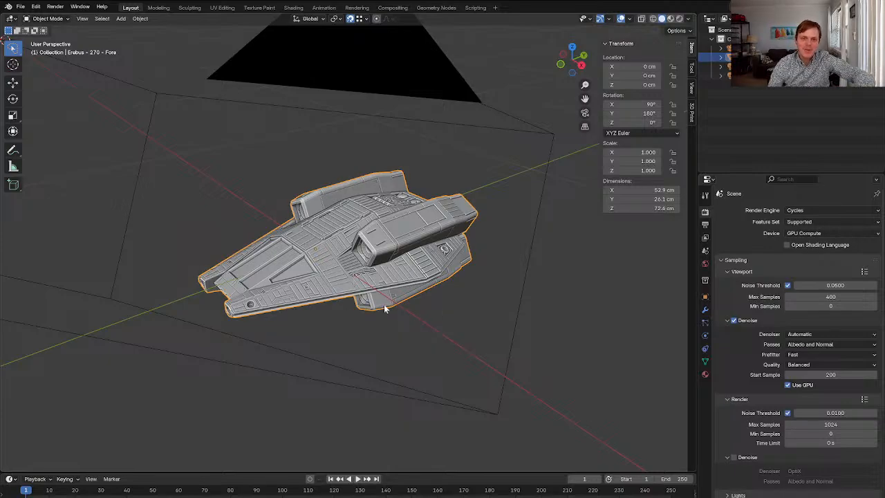
{"action": "scroll", "coordinate": [383, 314], "scroll_direction": "up", "scroll_amount": 2}
{"action": "scroll", "coordinate": [381, 316], "scroll_direction": "down", "scroll_amount": 1}
{"action": "scroll", "coordinate": [380, 316], "scroll_direction": "down", "scroll_amount": 1}
{"action": "middle_click_drag", "start_coordinate": [380, 305], "coordinate": [363, 320]}
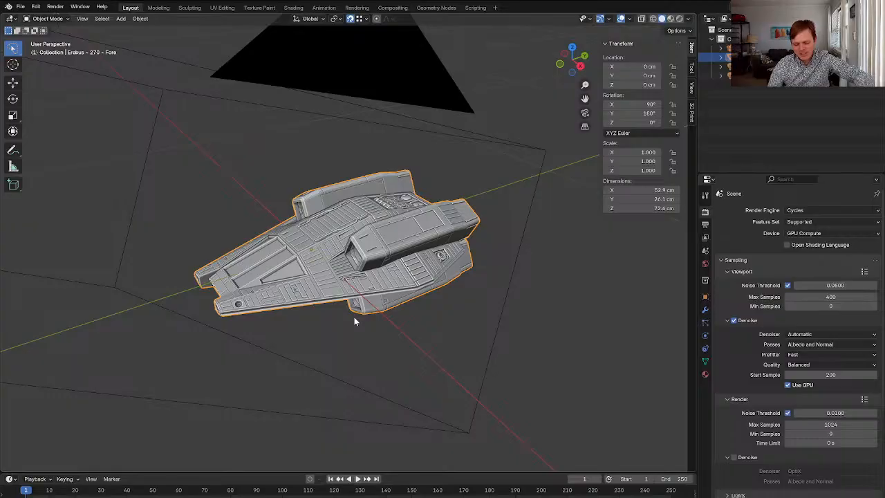
{"action": "scroll", "coordinate": [360, 257], "scroll_direction": "up", "scroll_amount": 1}
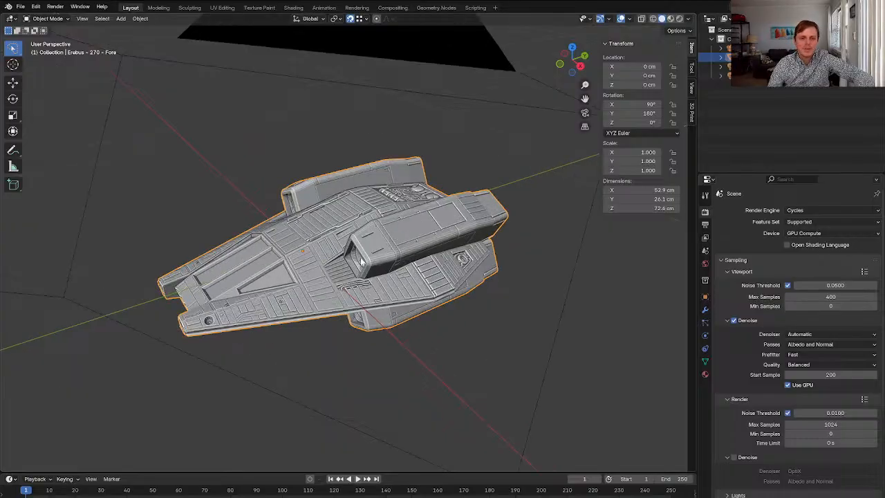
{"action": "scroll", "coordinate": [360, 257], "scroll_direction": "down", "scroll_amount": 1}
{"action": "scroll", "coordinate": [360, 257], "scroll_direction": "up", "scroll_amount": 1}
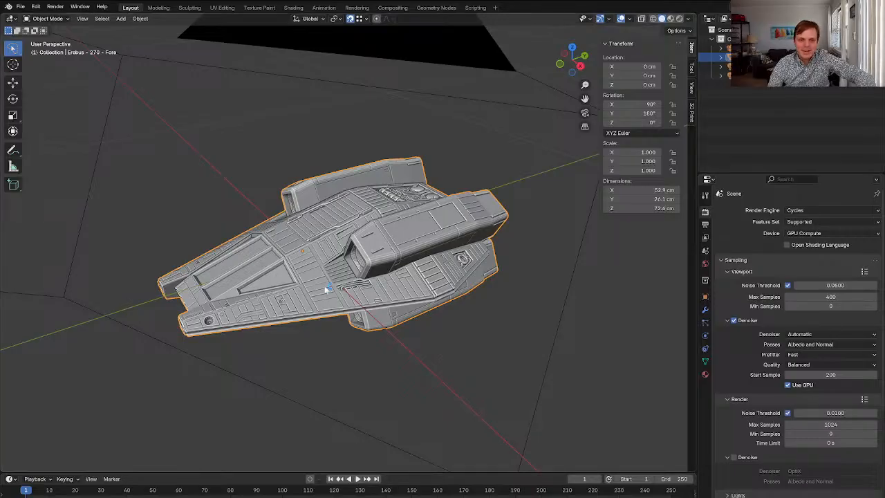
Import the exported Kotel 270 Fore and Aft STL files into the scene and delete the Erebus model
{"action": "left_click_drag", "start_coordinate": [328, 287], "coordinate": [328, 289]}
{"action": "left_click", "coordinate": [310, 399]}
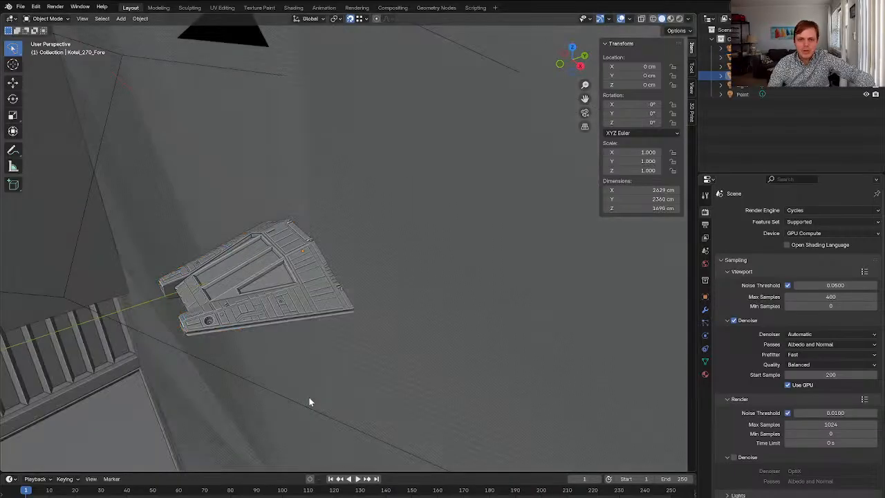
{"action": "key", "text": "x"}
{"action": "left_click", "coordinate": [292, 282]}
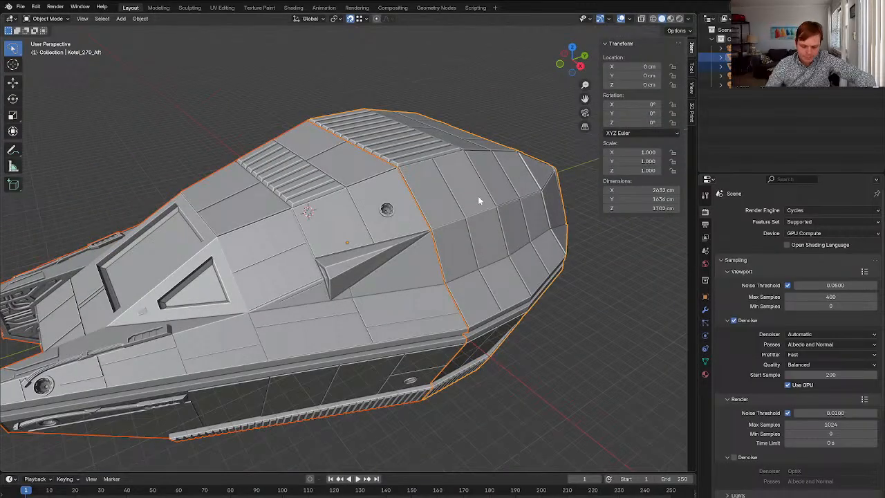
Scale both imported Kotel 270 sections by 0.1 and apply their scale
{"action": "type", "text": "s0.1"}
{"action": "key", "text": "Return"}
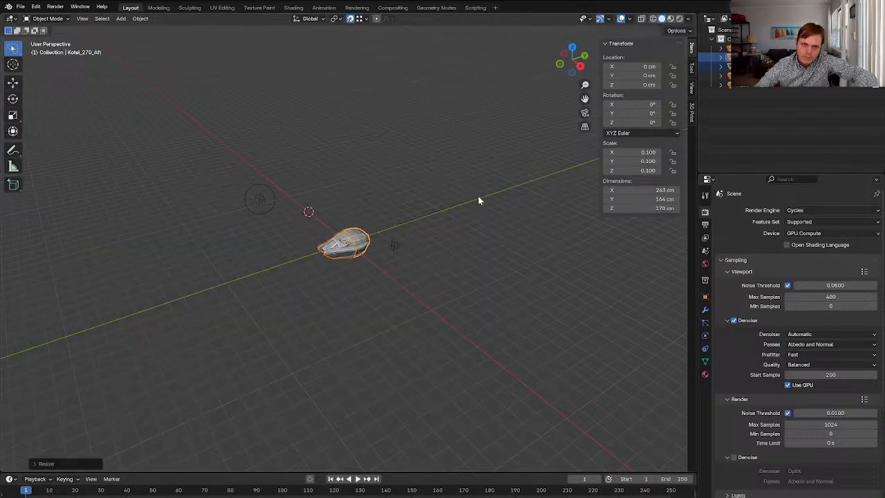
{"action": "key", "text": "ctrl+a"}
{"action": "left_click", "coordinate": [462, 215]}
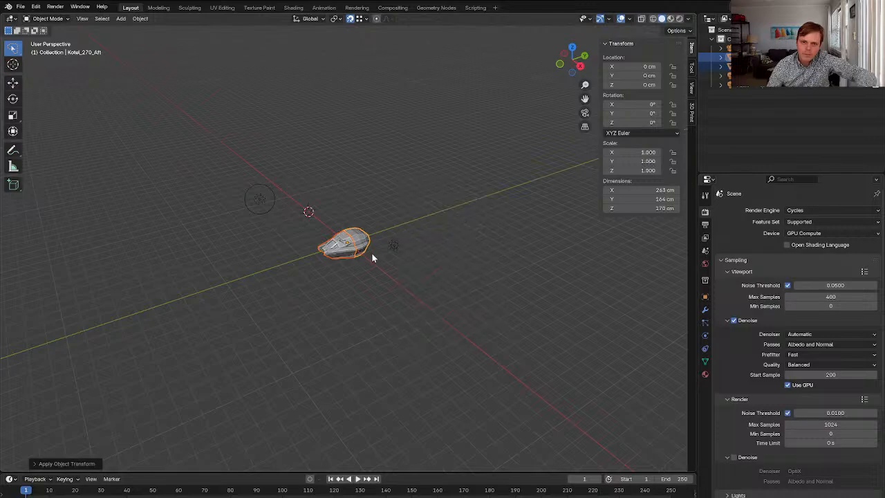
{"action": "left_click", "coordinate": [357, 254]}
{"action": "key", "text": "ctrl+a"}
{"action": "left_click", "coordinate": [336, 254]}
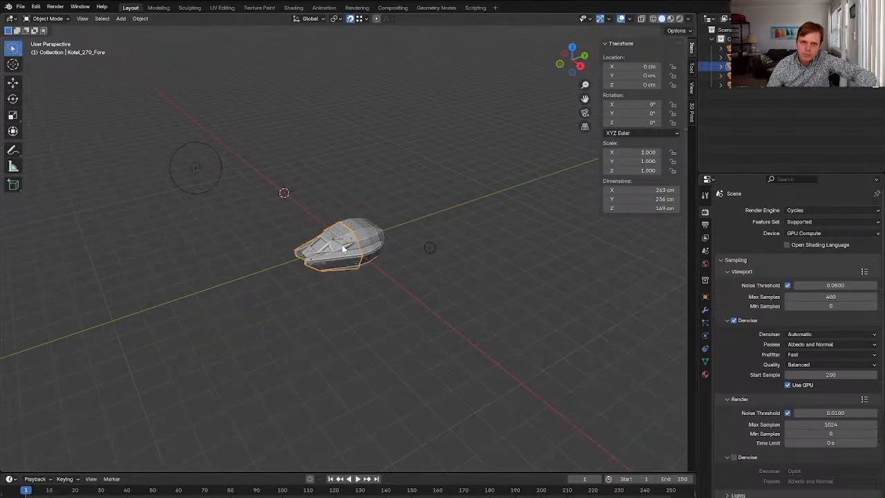
Frame Kotel 270 Fore and look at it through the scene camera
{"action": "key", "text": "KP_Decimal"}
{"action": "key", "text": "grave"}
{"action": "left_click", "coordinate": [279, 271]}
{"action": "scroll", "coordinate": [297, 261], "scroll_direction": "down", "scroll_amount": 8}
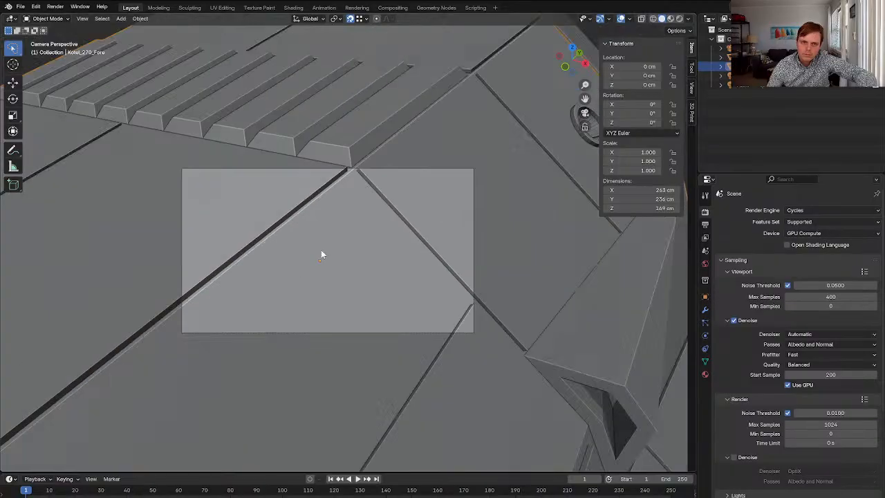
Undo the 0.1 scaling of both Kotel 270 sections and the deletion of the Erebus model
{"action": "scroll", "coordinate": [425, 205], "scroll_direction": "up", "scroll_amount": 8}
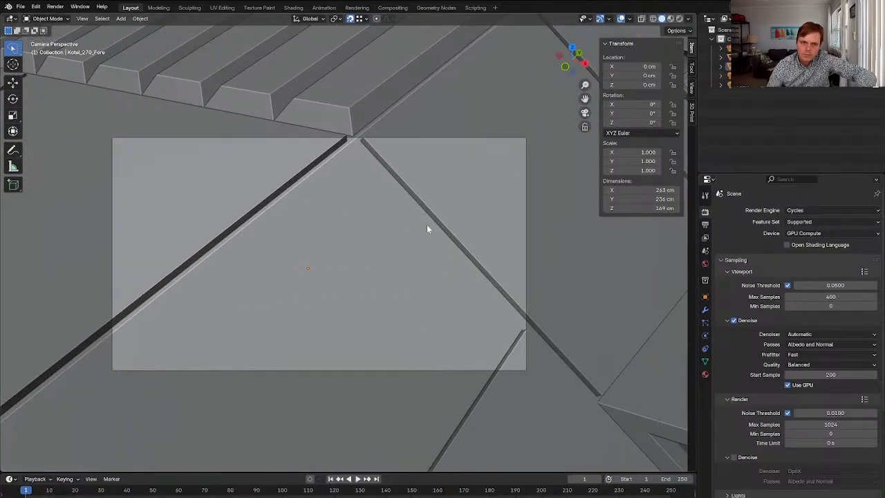
{"action": "key", "text": "ctrl+z"}
{"action": "key", "text": "ctrl+z"}
{"action": "key", "text": "ctrl+z"}
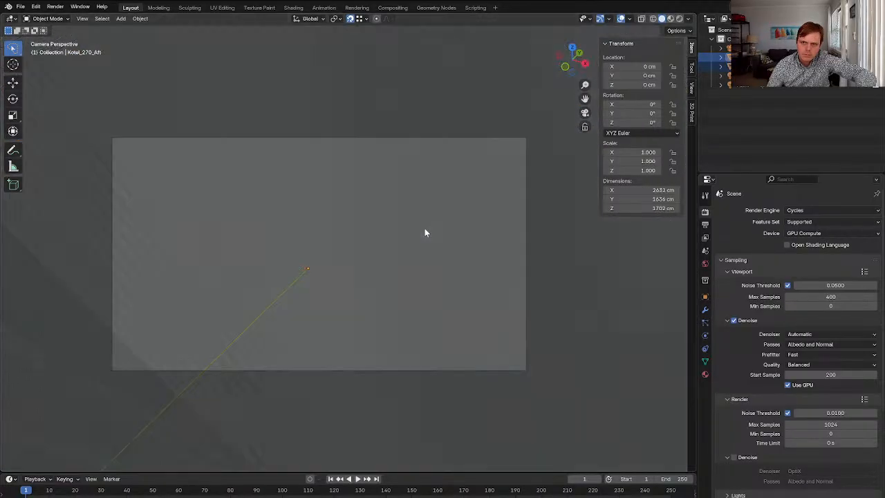
{"action": "scroll", "coordinate": [423, 234], "scroll_direction": "down", "scroll_amount": 7}
{"action": "left_click", "coordinate": [420, 232]}
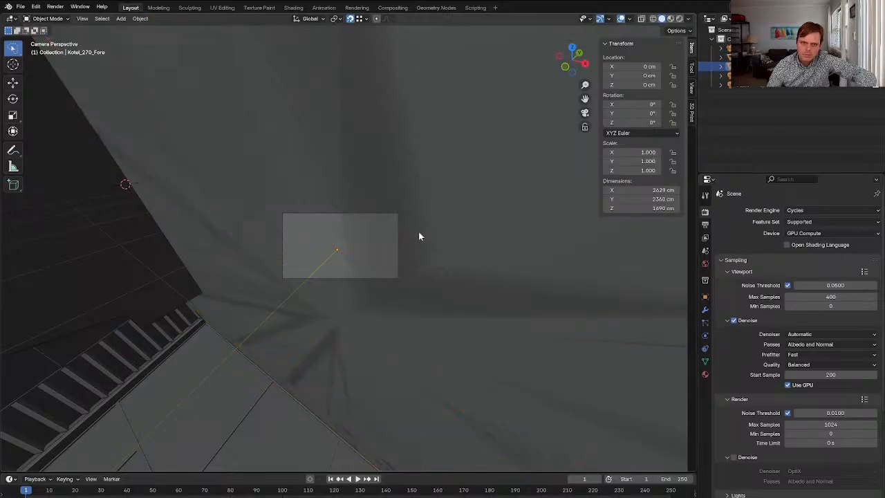
{"action": "scroll", "coordinate": [419, 233], "scroll_direction": "up", "scroll_amount": 7}
{"action": "middle_click_drag", "start_coordinate": [419, 233], "coordinate": [386, 237]}
{"action": "scroll", "coordinate": [386, 236], "scroll_direction": "down", "scroll_amount": 12}
{"action": "key", "text": "ctrl+z"}
{"action": "key", "text": "ctrl+z"}
{"action": "key", "text": "ctrl+z"}
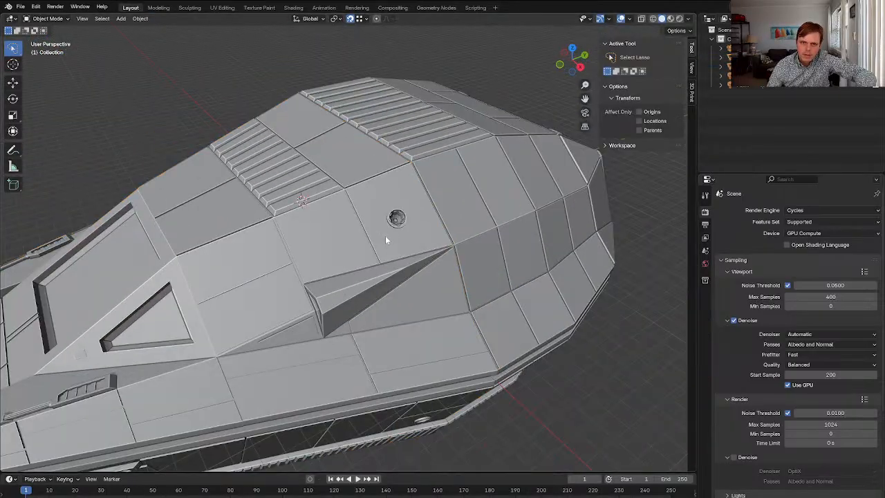
Turn on X-ray display, select the Kotel 270 Fore and Aft sections, and scale both by 0.1 twice
{"action": "key", "text": "alt+z"}
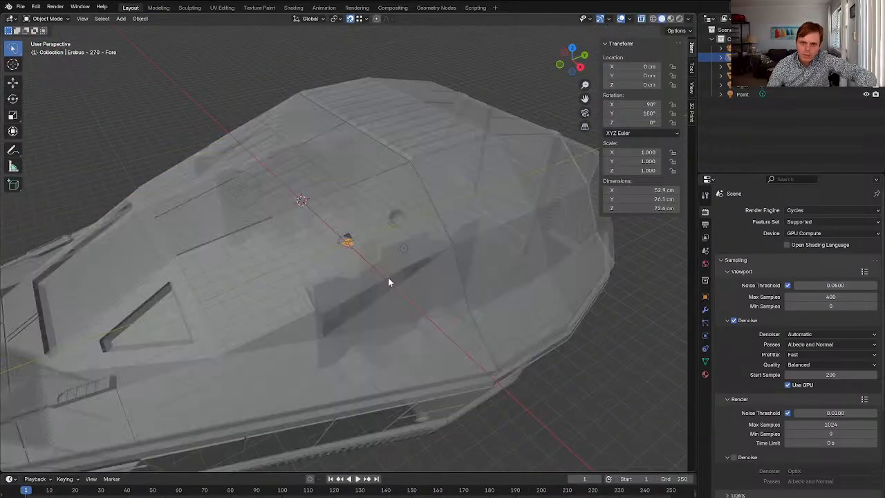
{"action": "left_click", "coordinate": [364, 290]}
{"action": "left_click", "coordinate": [492, 231]}
{"action": "type", "text": "s"}
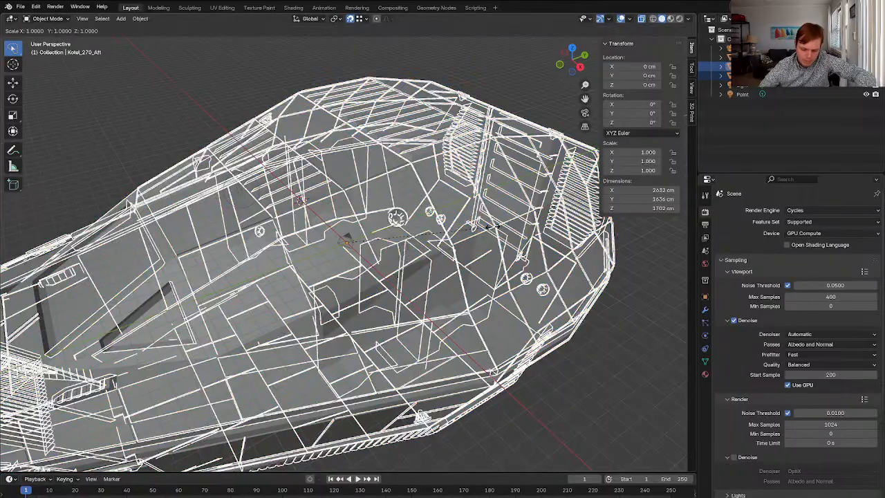
{"action": "type", "text": ".1"}
{"action": "key", "text": "Return"}
{"action": "type", "text": ".1"}
{"action": "key", "text": "Return"}
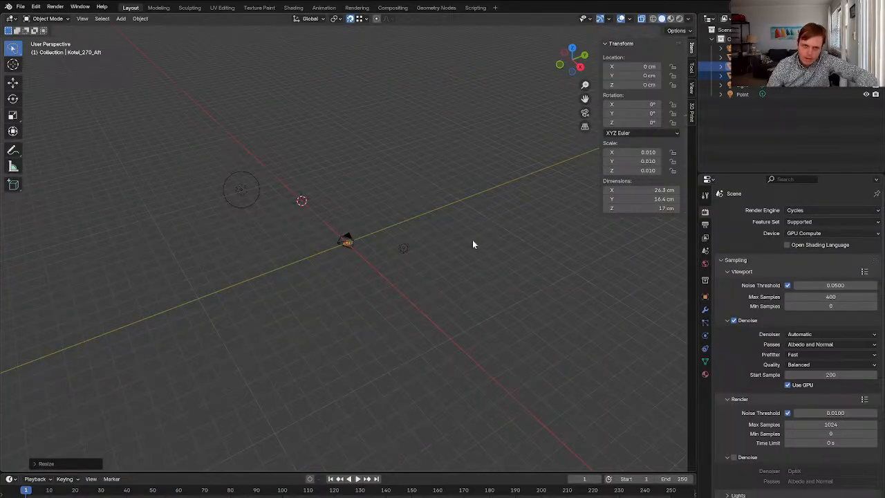
Select the Erebus - 270 - Fore model and delete it from the scene
{"action": "scroll", "coordinate": [456, 242], "scroll_direction": "up", "scroll_amount": 8}
{"action": "key", "text": "a"}
{"action": "key", "text": "x"}
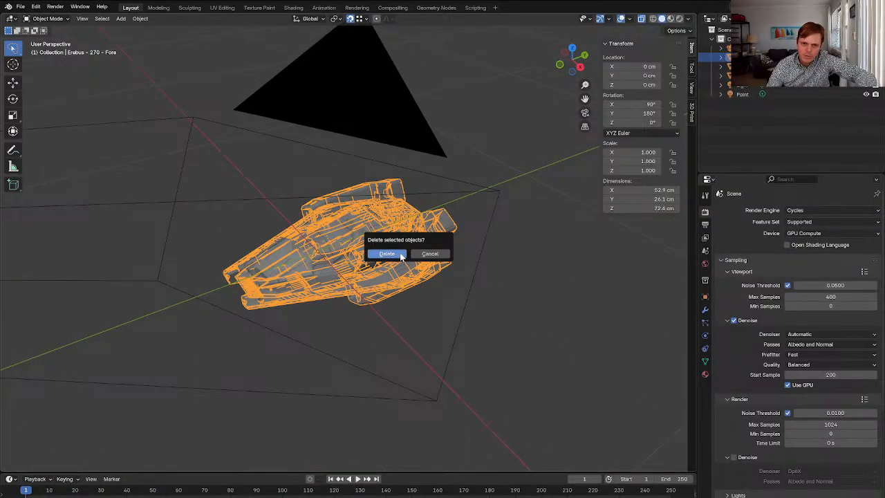
{"action": "left_click", "coordinate": [399, 256]}
Select both Kotel 270 sections together and apply their scale
{"action": "left_click", "coordinate": [358, 259]}
{"action": "left_click", "coordinate": [300, 279], "text": "shift"}
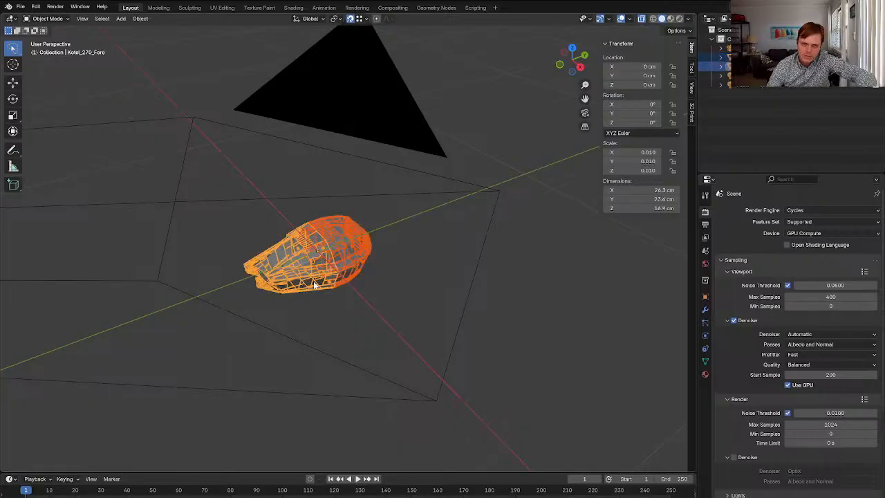
{"action": "middle_click_drag", "start_coordinate": [322, 284], "coordinate": [384, 275]}
{"action": "key", "text": "ctrl+a"}
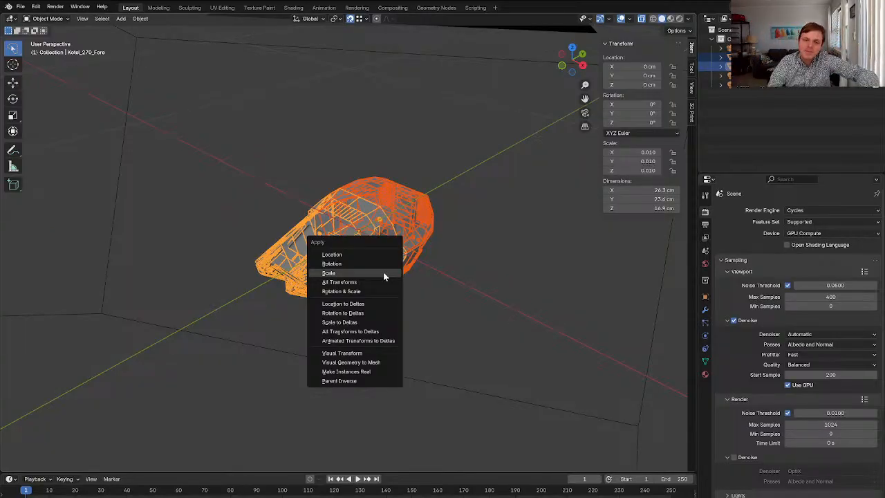
{"action": "left_click", "coordinate": [383, 273]}
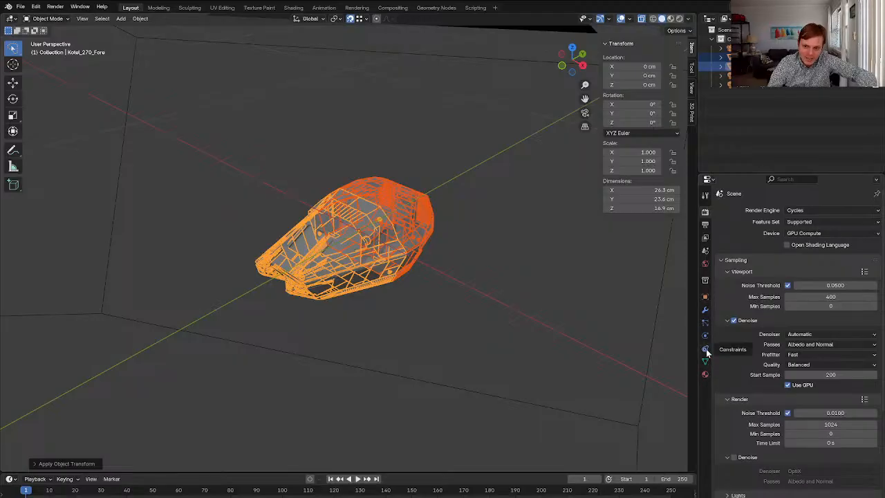
Assign FDM_Material to Kotel_270_Fore and copy that material to the other selected section
{"action": "left_click", "coordinate": [705, 374]}
{"action": "left_click", "coordinate": [721, 250]}
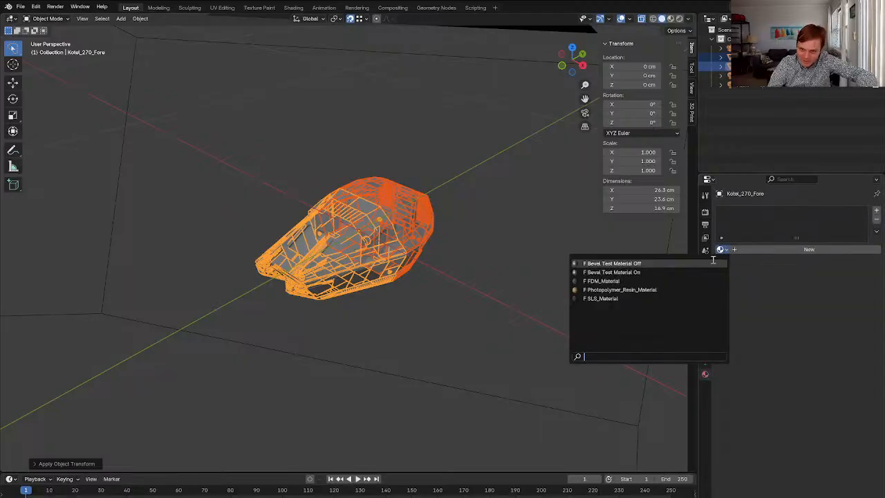
{"action": "left_click", "coordinate": [594, 281]}
{"action": "left_click", "coordinate": [875, 233]}
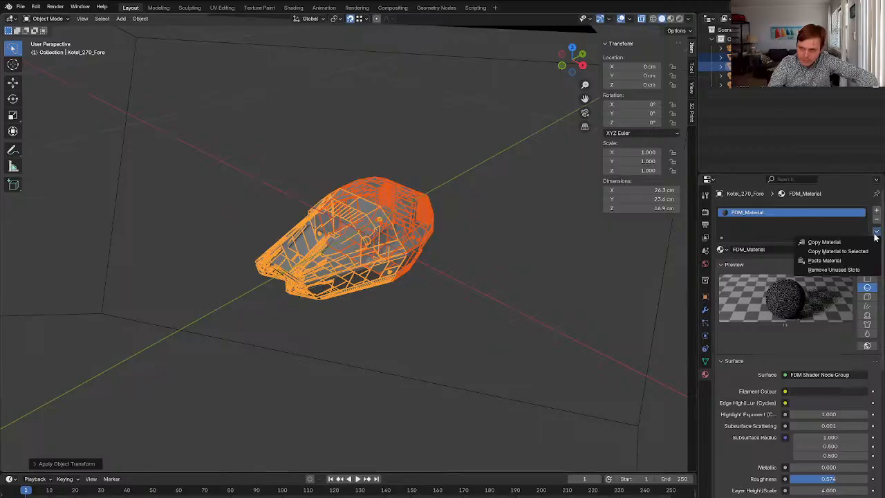
{"action": "left_click", "coordinate": [861, 257]}
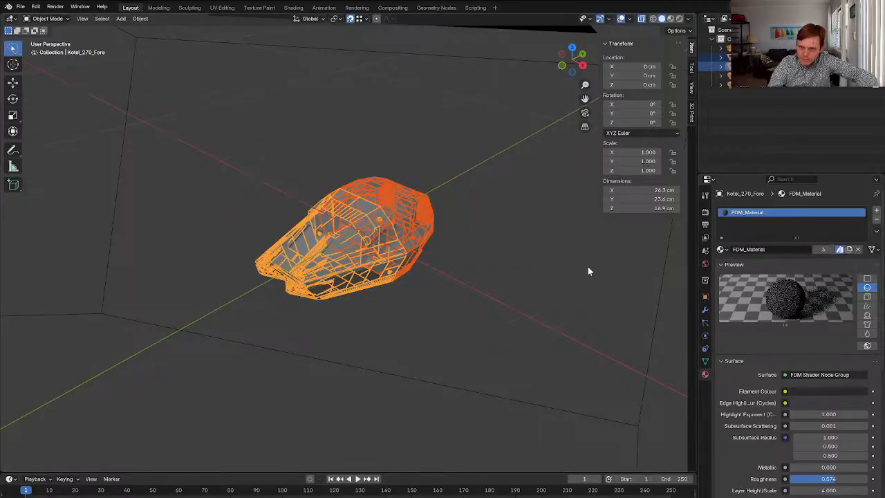
Deselect the sections, look through the scene camera, and switch the viewport to rendered shading
{"action": "left_click", "coordinate": [450, 279]}
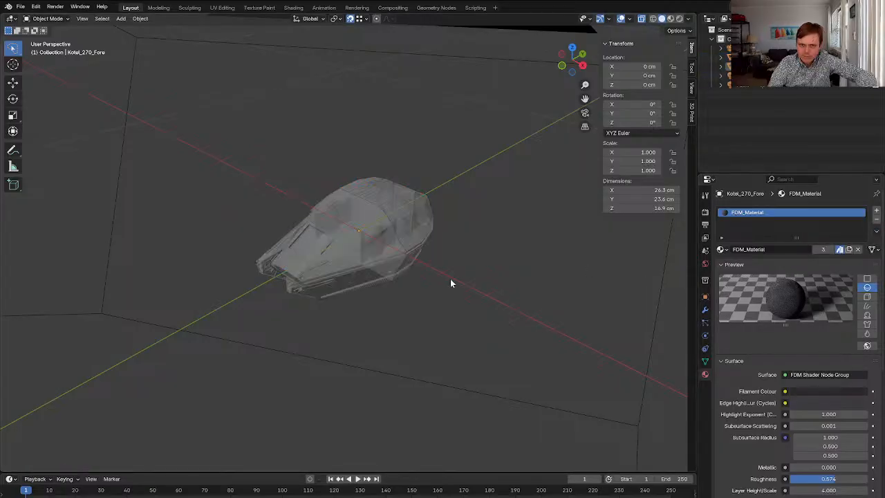
{"action": "middle_click_drag", "start_coordinate": [434, 281], "coordinate": [386, 317]}
{"action": "key", "text": "KP_0"}
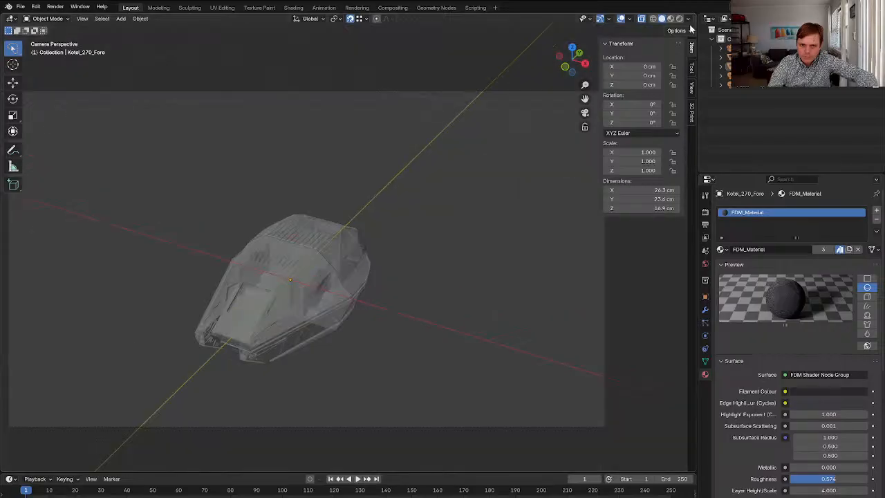
{"action": "left_click", "coordinate": [679, 19]}
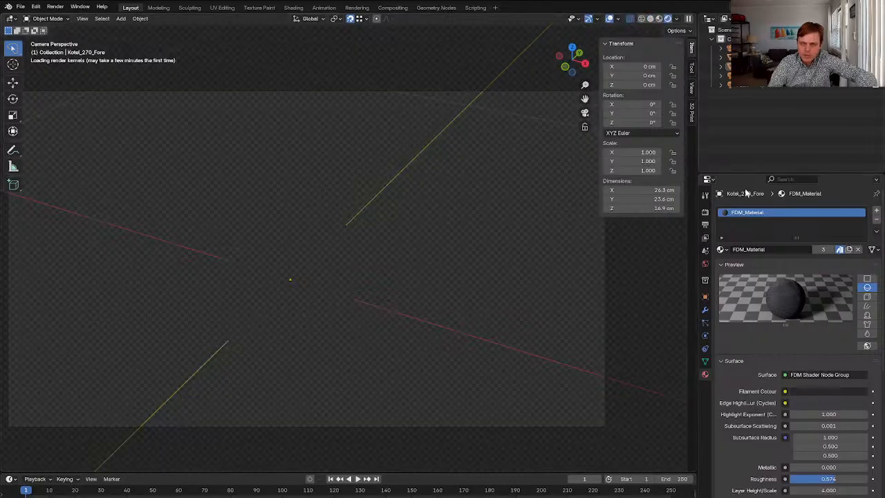
Set the output resolution X to 1080 px and return to the scene's render settings
{"action": "left_click", "coordinate": [705, 212]}
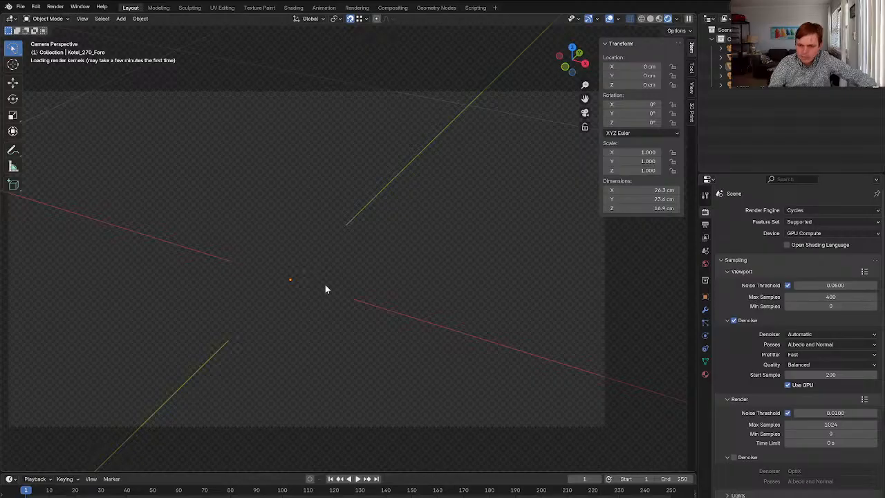
{"action": "left_click", "coordinate": [705, 225]}
{"action": "left_click", "coordinate": [837, 222]}
{"action": "type", "text": "108"}
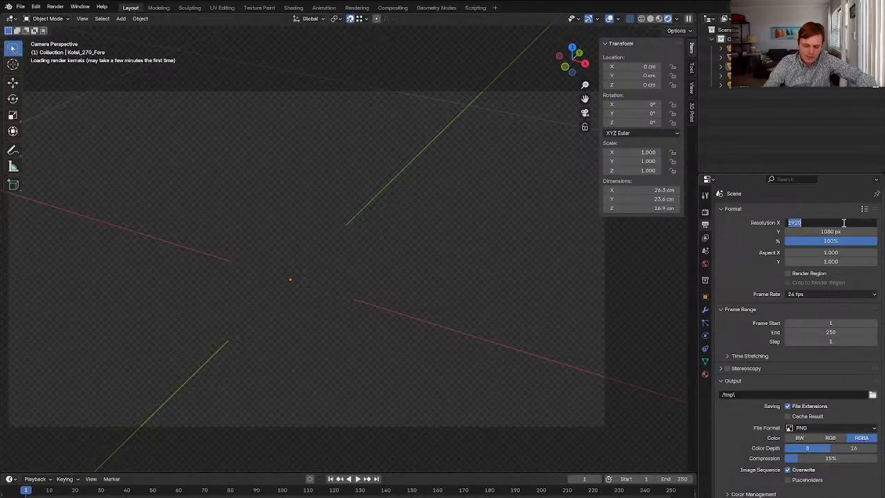
{"action": "type", "text": "0"}
{"action": "key", "text": "Return"}
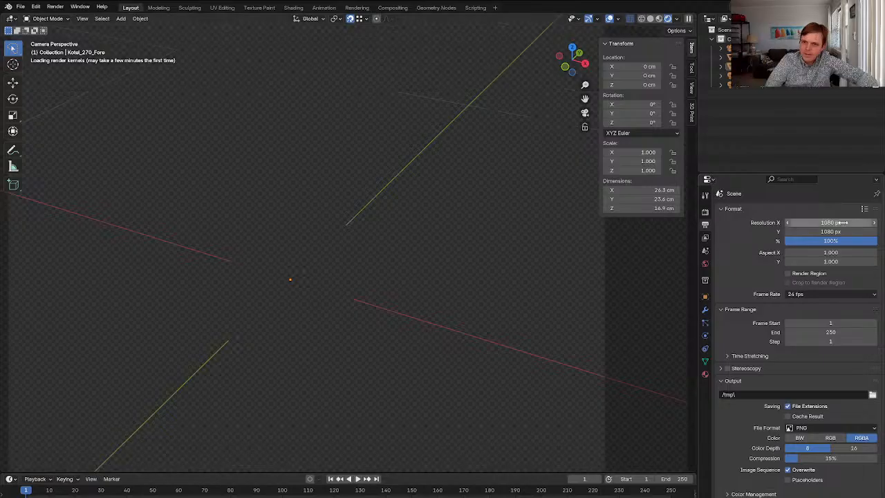
{"action": "left_click", "coordinate": [705, 210]}
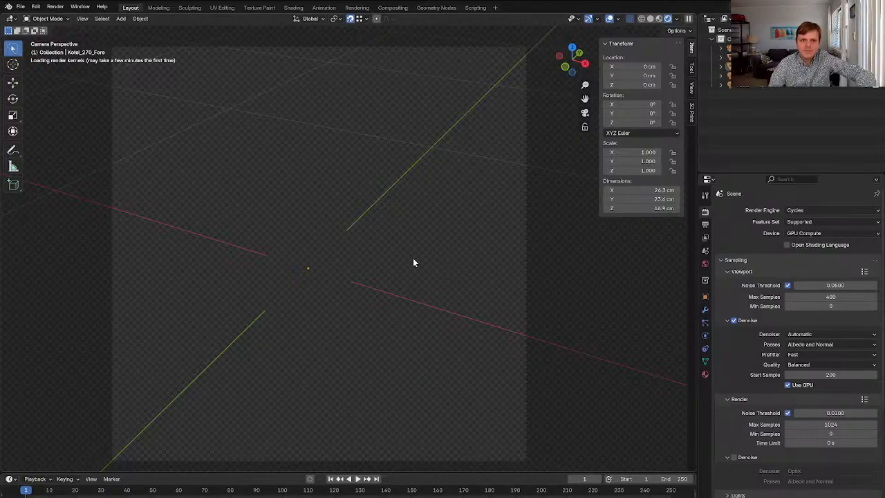
{"action": "scroll", "coordinate": [358, 267], "scroll_direction": "up", "scroll_amount": 3}
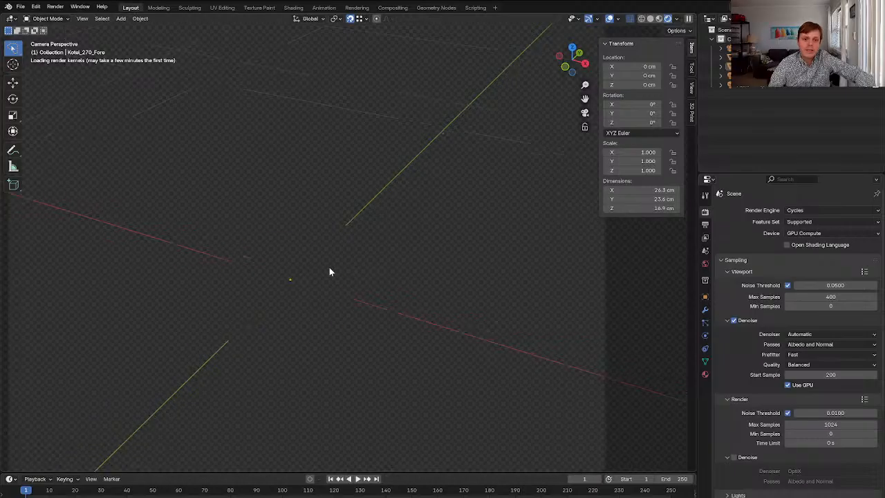
{"action": "left_click", "coordinate": [329, 268]}
{"action": "left_click", "coordinate": [20, 7]}
{"action": "mouse_move", "coordinate": [35, 6]}
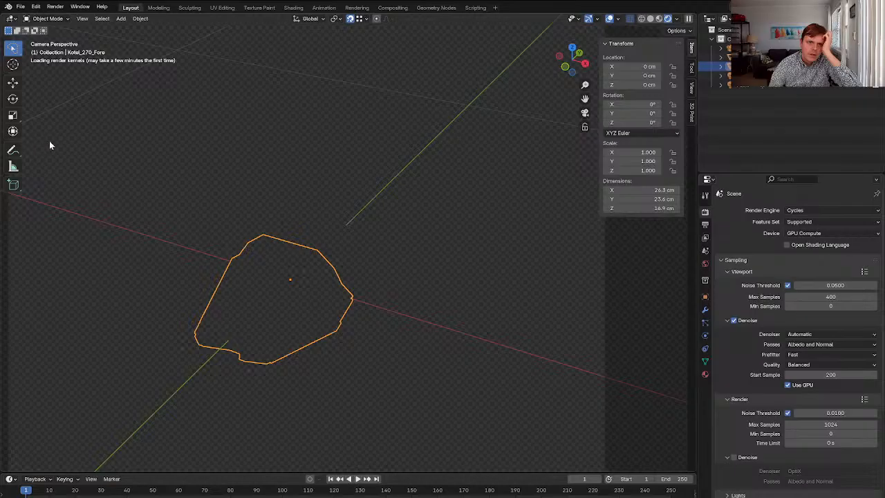
{"action": "left_click", "coordinate": [365, 236]}
{"action": "middle_click_drag", "start_coordinate": [388, 230], "coordinate": [447, 184], "text": "shift"}
{"action": "left_click", "coordinate": [482, 197]}
{"action": "scroll", "coordinate": [482, 201], "scroll_direction": "down", "scroll_amount": 1}
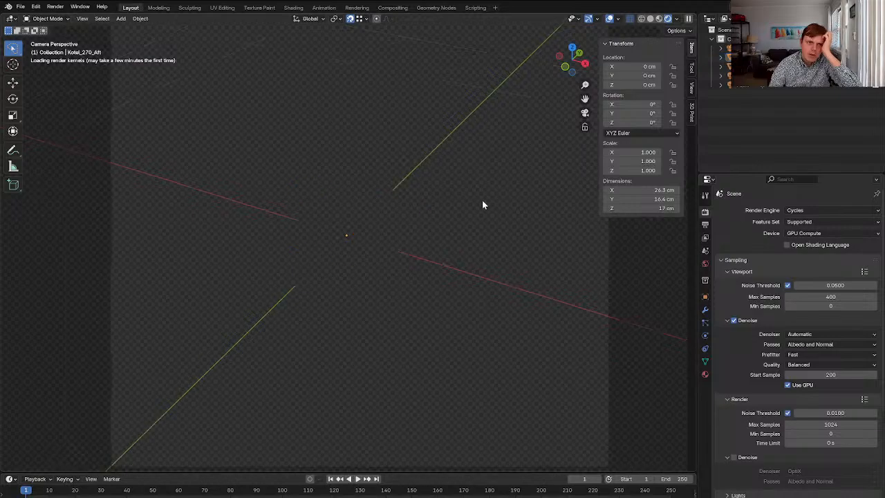
Check the render engine, feature set and device options, keeping GPU Compute, and collapse the Sampling settings
{"action": "left_click", "coordinate": [830, 221]}
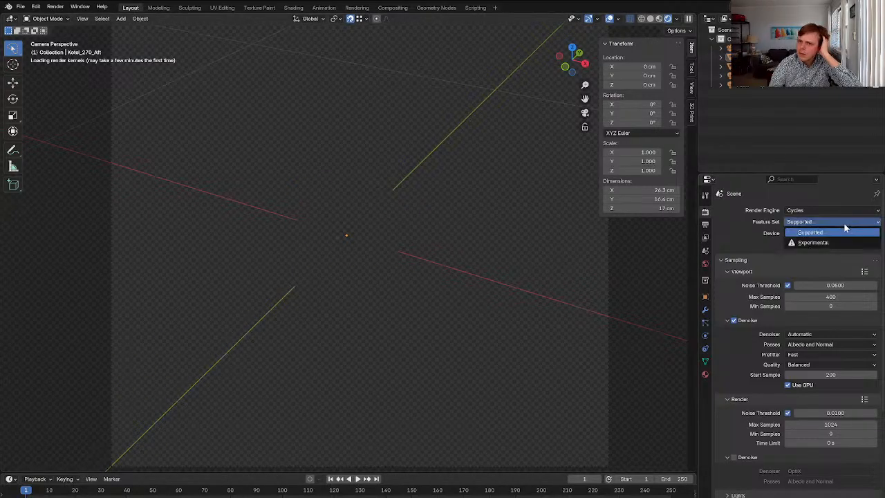
{"action": "left_click", "coordinate": [839, 210]}
{"action": "left_click", "coordinate": [833, 240]}
{"action": "left_click", "coordinate": [838, 233]}
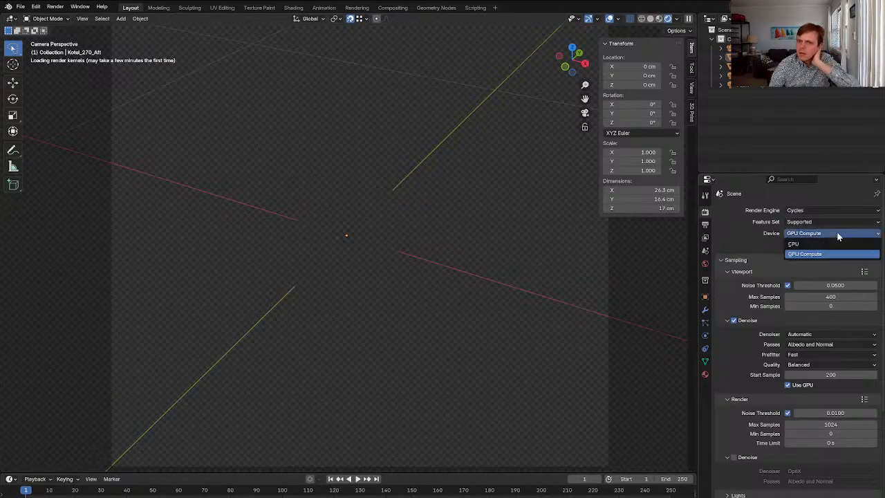
{"action": "left_click", "coordinate": [829, 253]}
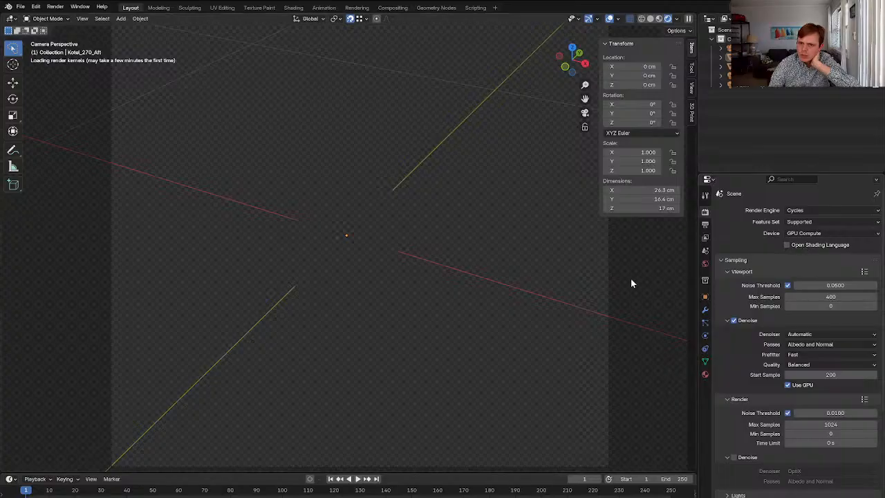
{"action": "left_click", "coordinate": [727, 272]}
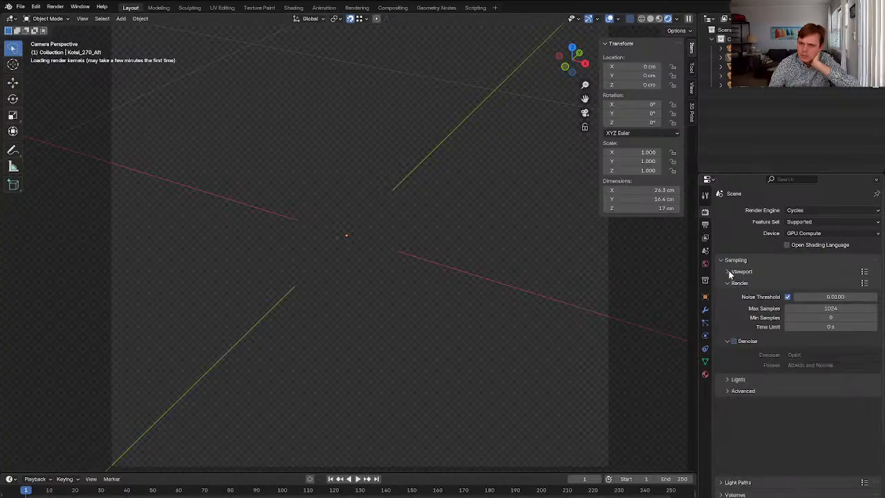
{"action": "left_click", "coordinate": [721, 261]}
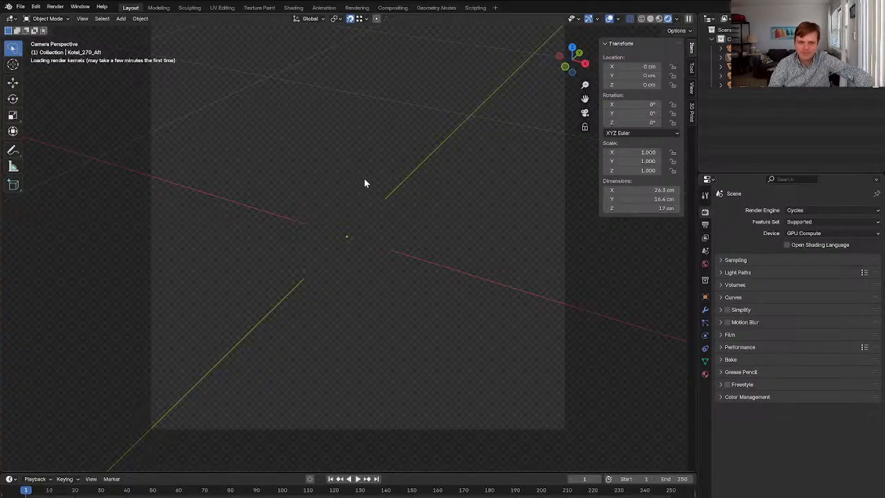
Leave the camera view, return the viewport to solid shading, deselect both sections, and turn off X-ray display
{"action": "scroll", "coordinate": [349, 231], "scroll_direction": "up", "scroll_amount": 1}
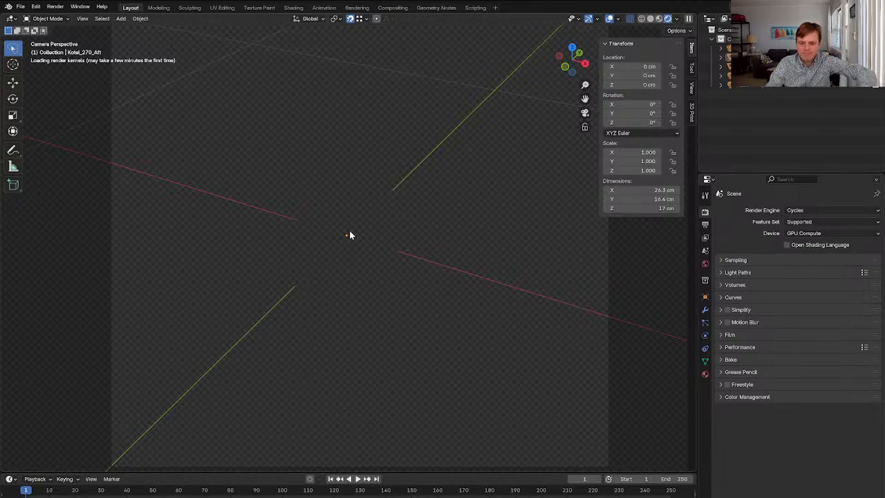
{"action": "scroll", "coordinate": [347, 247], "scroll_direction": "down", "scroll_amount": 3}
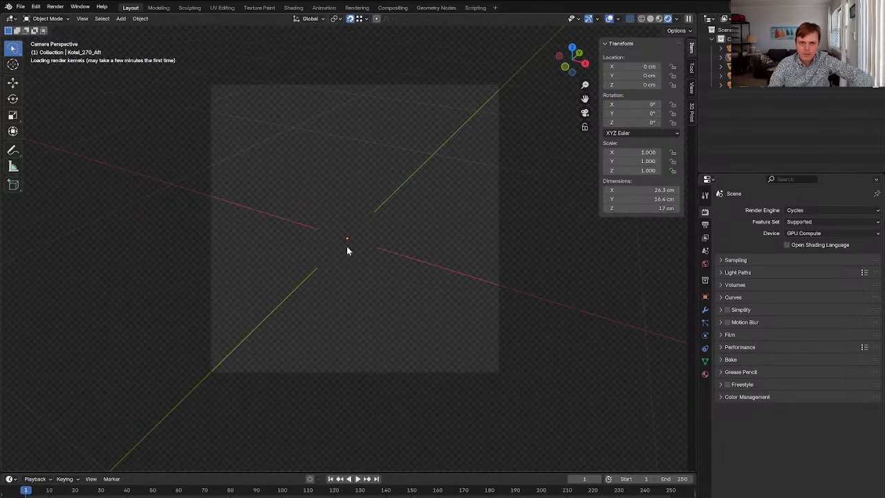
{"action": "middle_click_drag", "start_coordinate": [385, 240], "coordinate": [649, 49]}
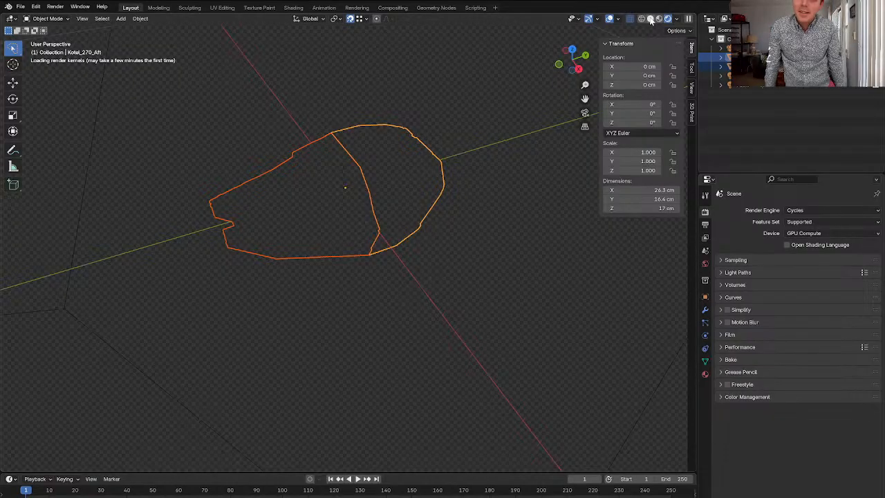
{"action": "left_click", "coordinate": [650, 19]}
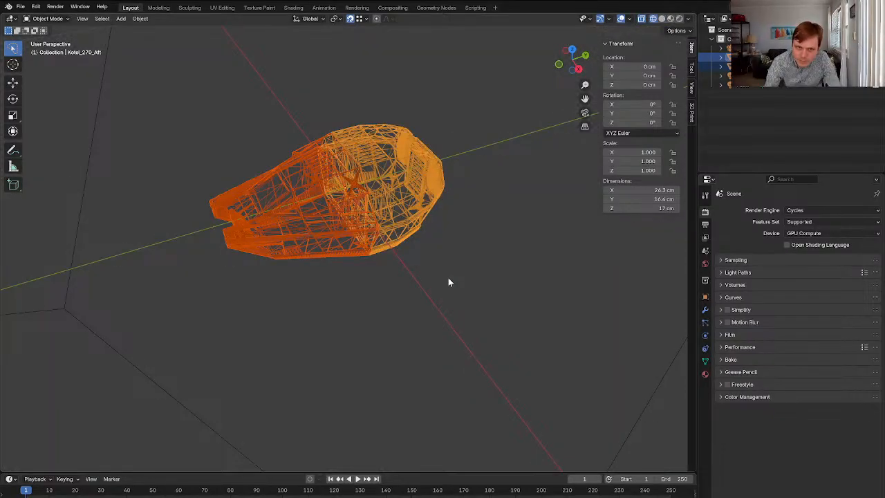
{"action": "left_click", "coordinate": [641, 19]}
{"action": "left_click", "coordinate": [661, 19]}
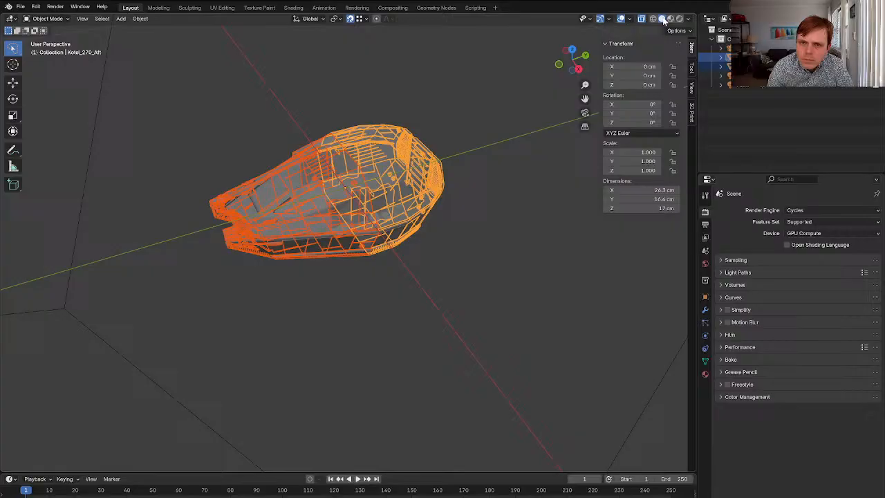
{"action": "left_click", "coordinate": [496, 105]}
{"action": "left_click", "coordinate": [640, 20]}
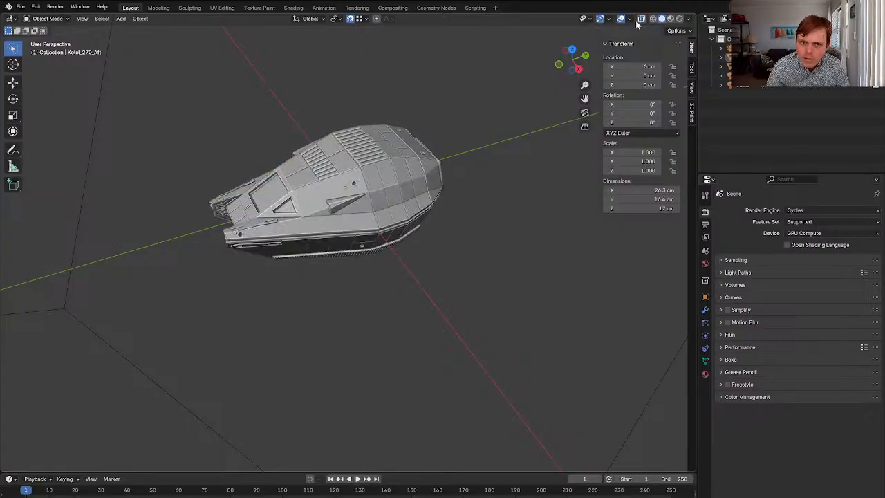
Switch the viewport to rendered shading, look through the scene camera, and select the camera
{"action": "left_click", "coordinate": [679, 20]}
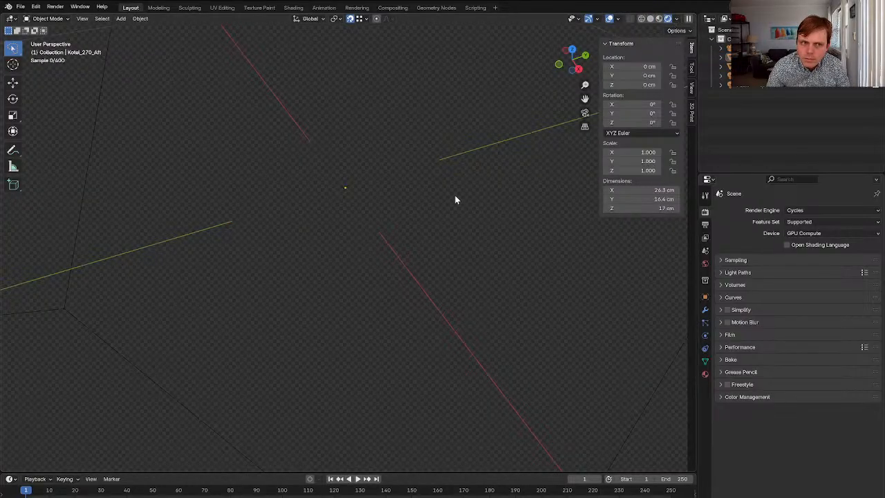
{"action": "key", "text": "grave"}
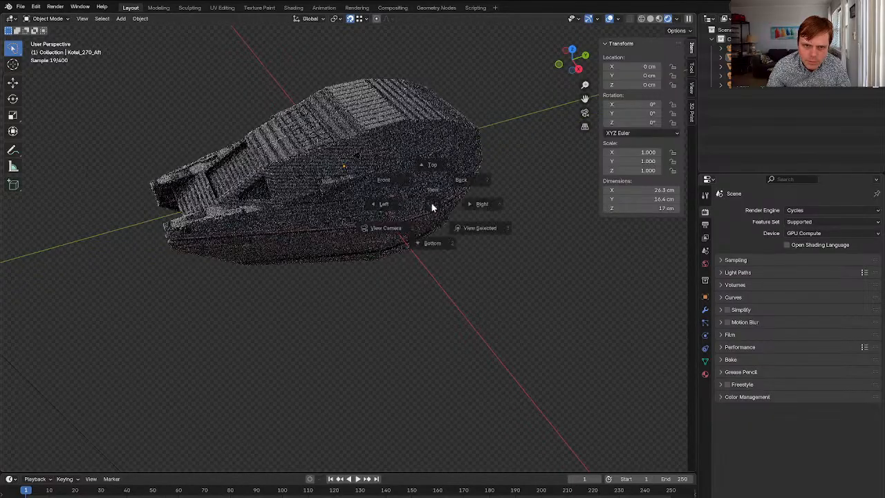
{"action": "left_click", "coordinate": [373, 242]}
{"action": "left_click", "coordinate": [499, 246]}
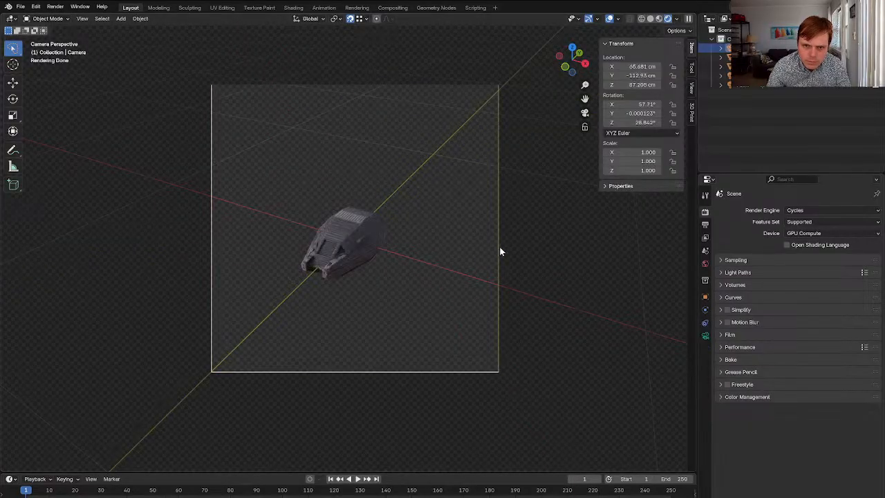
Walk the camera closer to the sections until they fill the frame, at about X 23.1, Y -49.4, Z 23.1 cm
{"action": "key", "text": "w"}
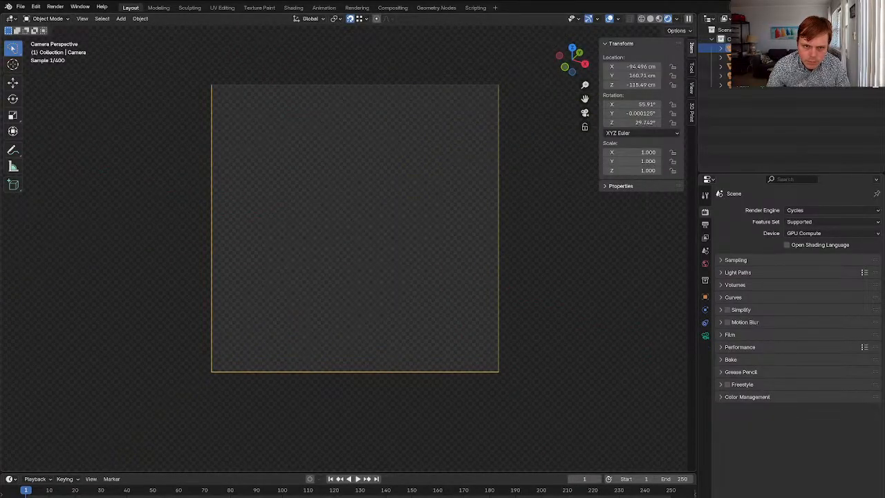
{"action": "key", "text": "Escape"}
{"action": "key", "text": "shift+grave"}
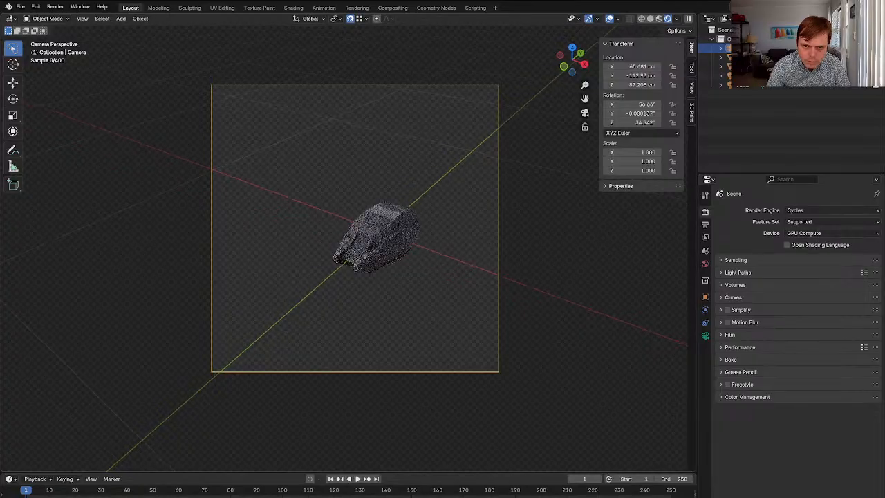
{"action": "key", "text": "w"}
{"action": "key", "text": "s"}
{"action": "key", "text": "w"}
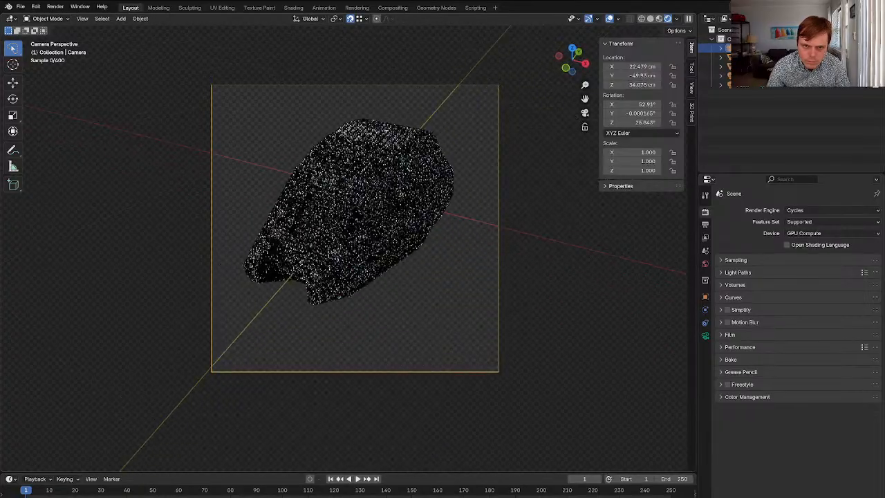
{"action": "key", "text": "s"}
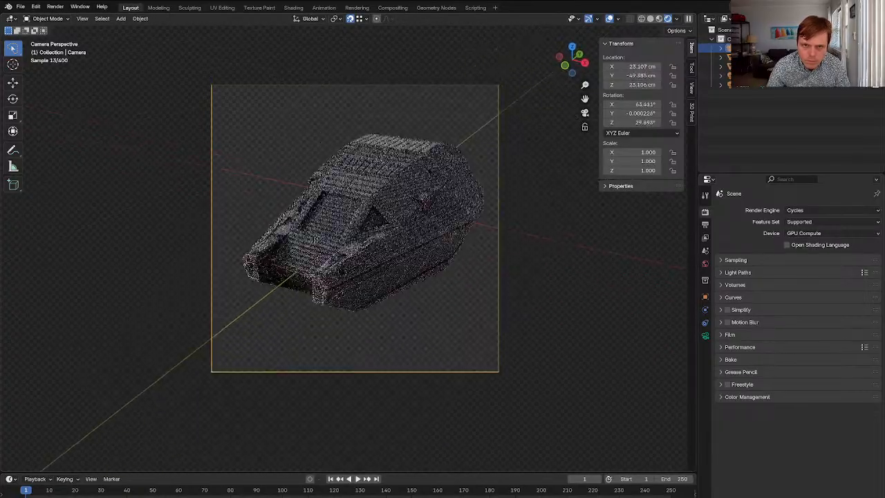
{"action": "left_click", "coordinate": [404, 253]}
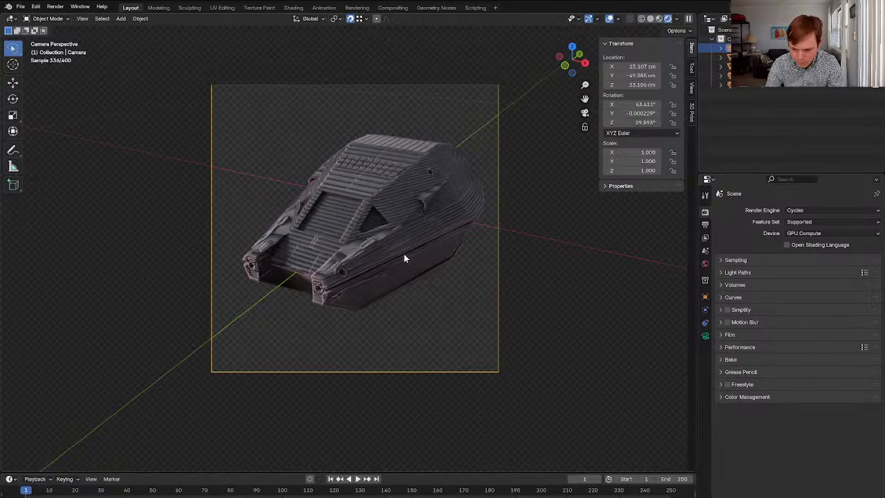
Select the fore and aft sections together, scale them by 10, and apply the scale
{"action": "left_click", "coordinate": [400, 217]}
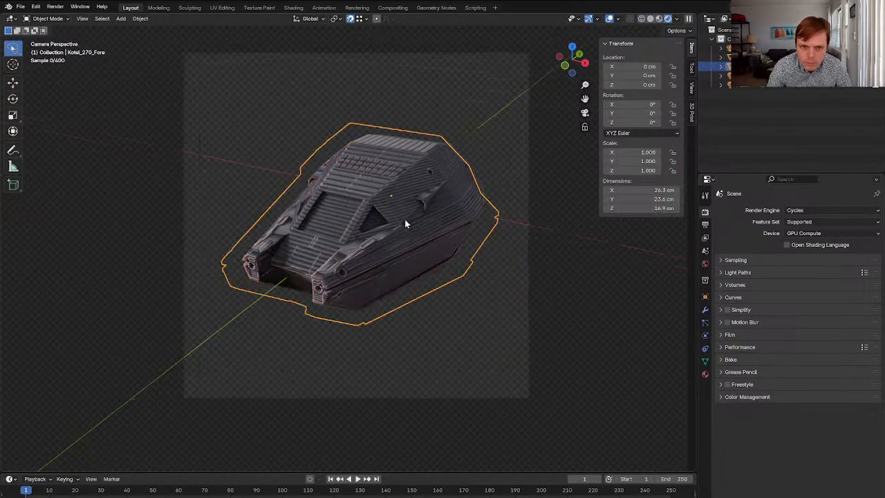
{"action": "left_click", "coordinate": [453, 171]}
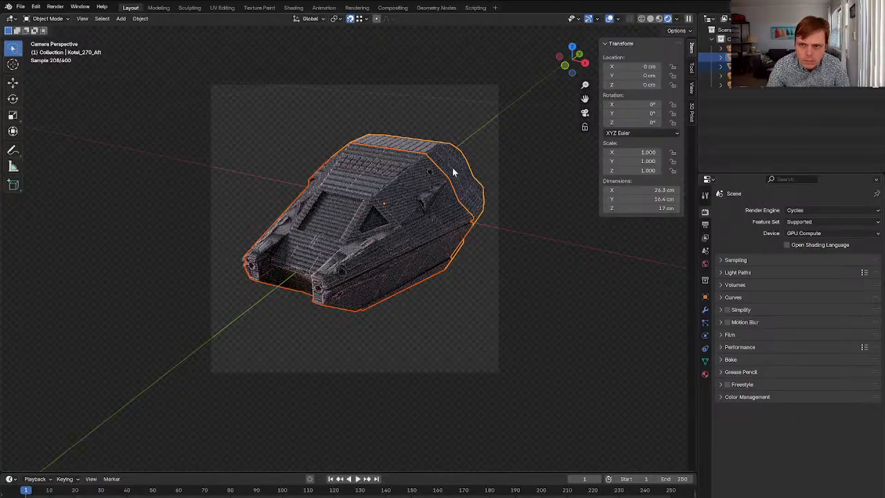
{"action": "type", "text": "s10"}
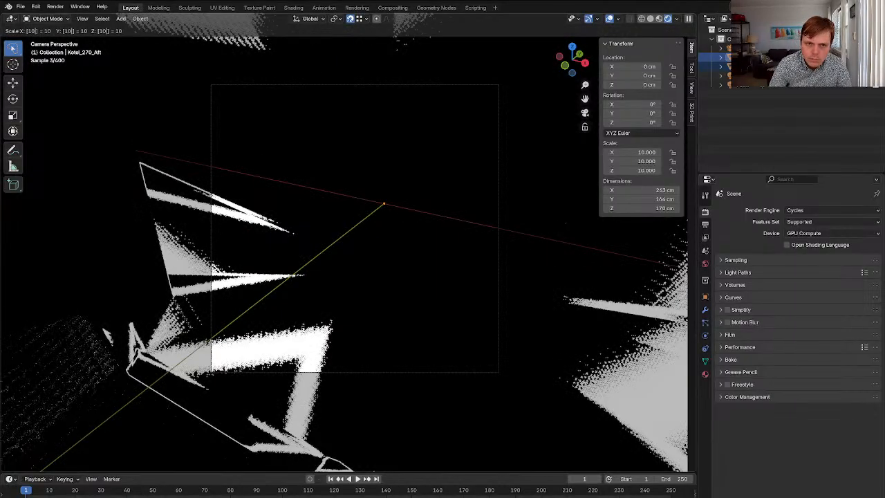
{"action": "key", "text": "Return"}
{"action": "key", "text": "ctrl+a"}
{"action": "left_click", "coordinate": [486, 211]}
Scale both sections by 0.1 without applying the scale, and deselect them
{"action": "type", "text": "s"}
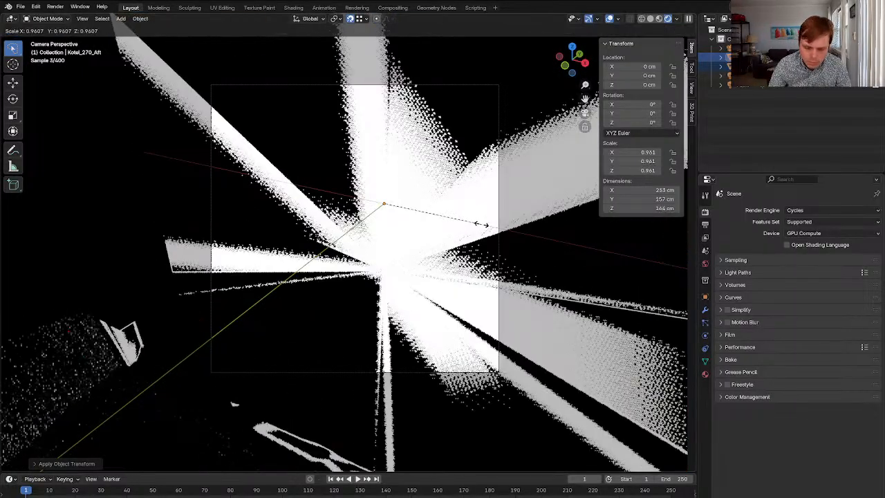
{"action": "type", "text": ".1"}
{"action": "key", "text": "Return"}
{"action": "left_click", "coordinate": [475, 276]}
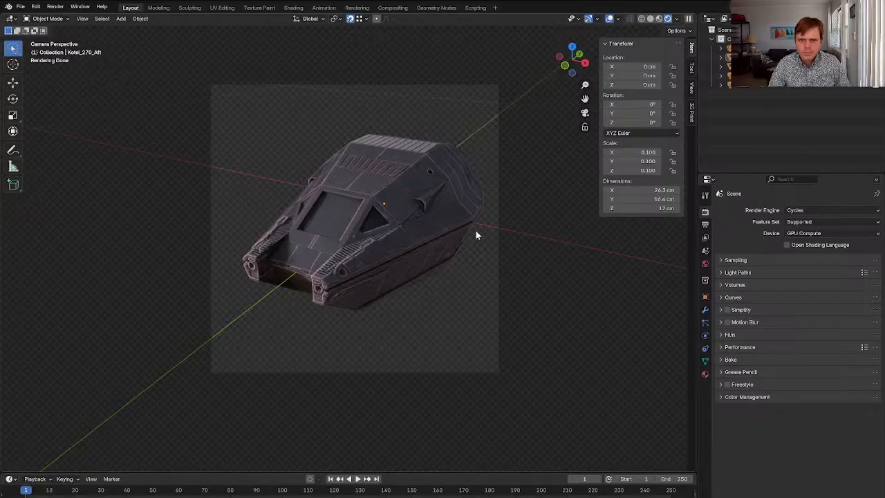
Reselect the fore and aft sections, try scaling them by 10, and undo the scaling
{"action": "scroll", "coordinate": [414, 203], "scroll_direction": "up", "scroll_amount": 2}
{"action": "left_click", "coordinate": [402, 202]}
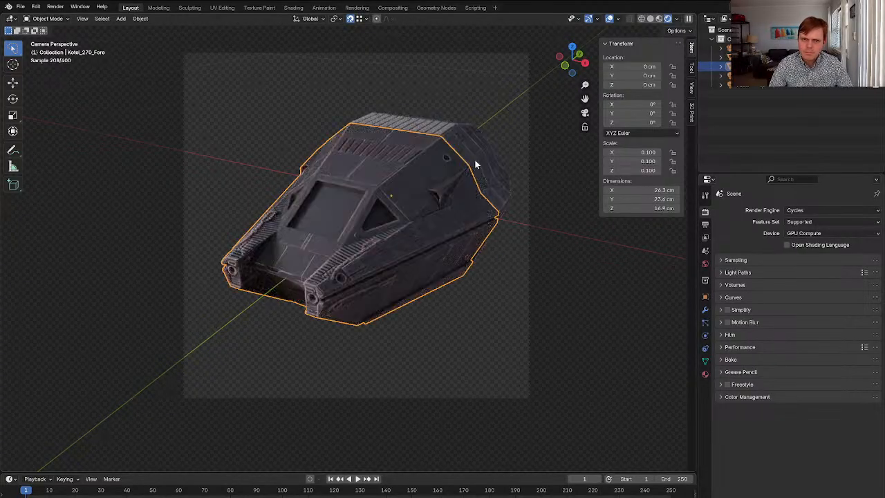
{"action": "left_click", "coordinate": [475, 165], "text": "shift"}
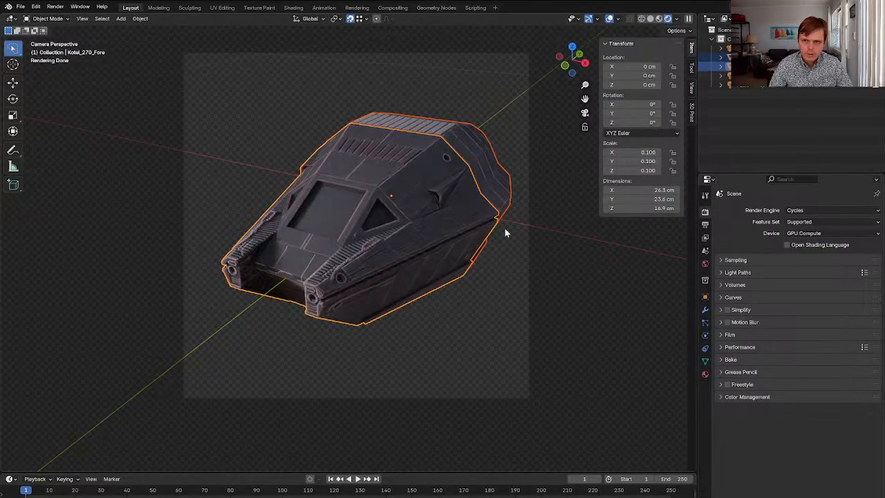
{"action": "type", "text": "s10"}
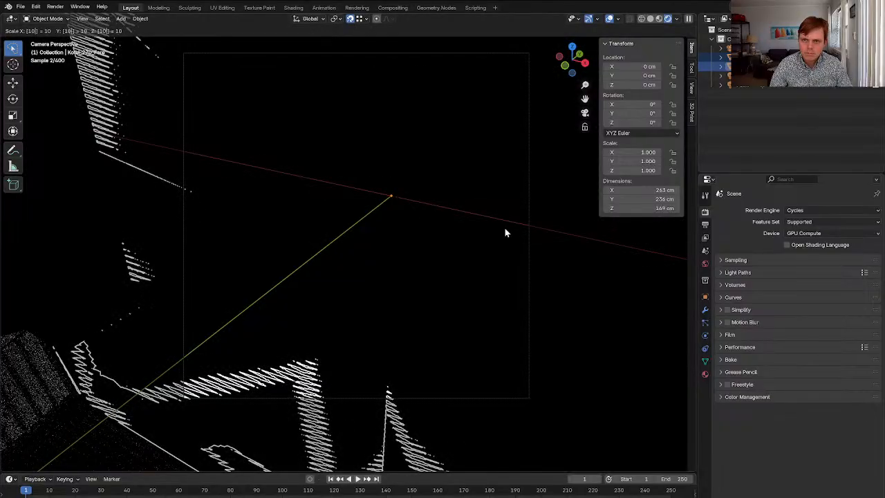
{"action": "key", "text": "Return"}
{"action": "key", "text": "ctrl+z"}
Apply the scale of both sections, and select each section to check its scale values
{"action": "key", "text": "ctrl+a"}
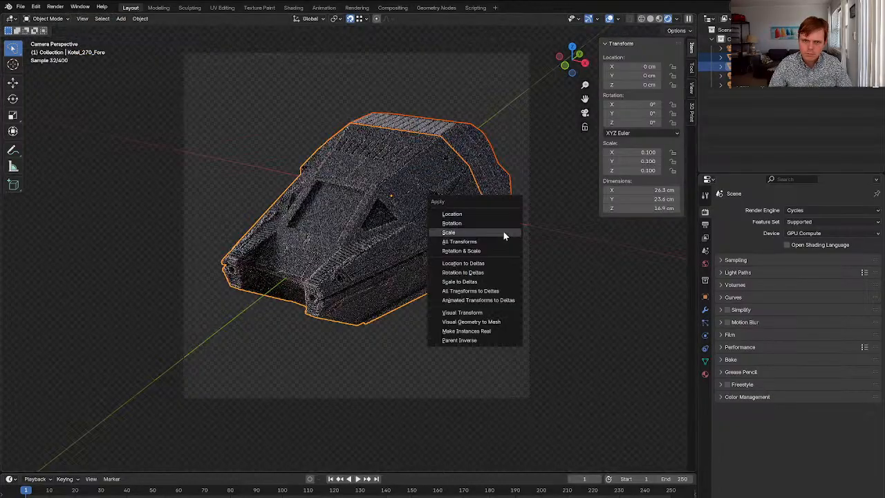
{"action": "left_click", "coordinate": [504, 235]}
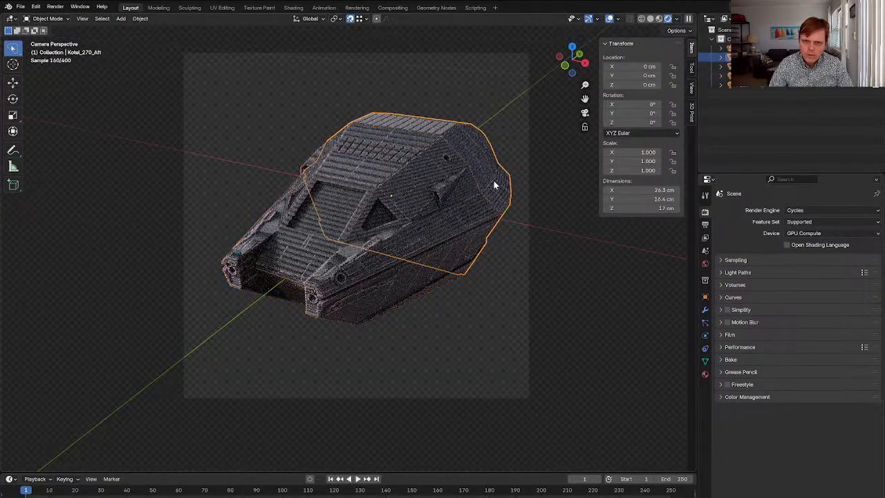
{"action": "left_click", "coordinate": [403, 239]}
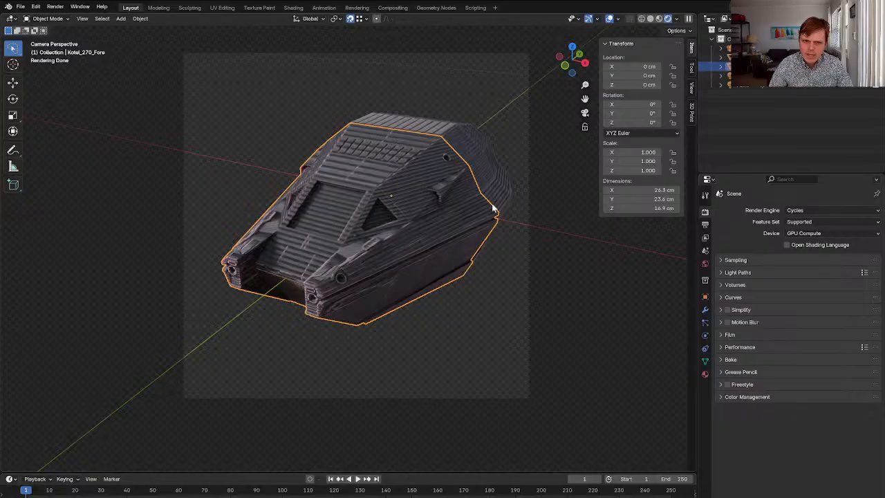
Open the fore section's FDM_Material settings and try Layer Height/Scale values of 0.1 and 0.2
{"action": "left_click", "coordinate": [705, 374]}
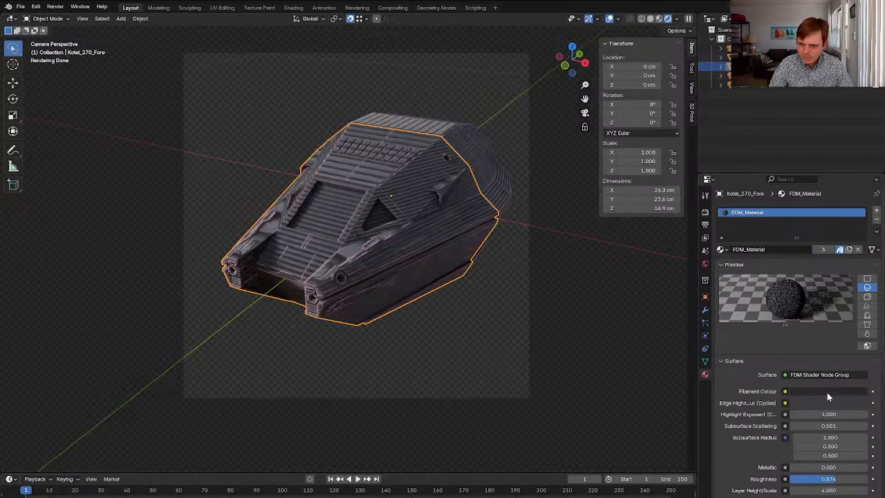
{"action": "scroll", "coordinate": [808, 393], "scroll_direction": "down", "scroll_amount": 6}
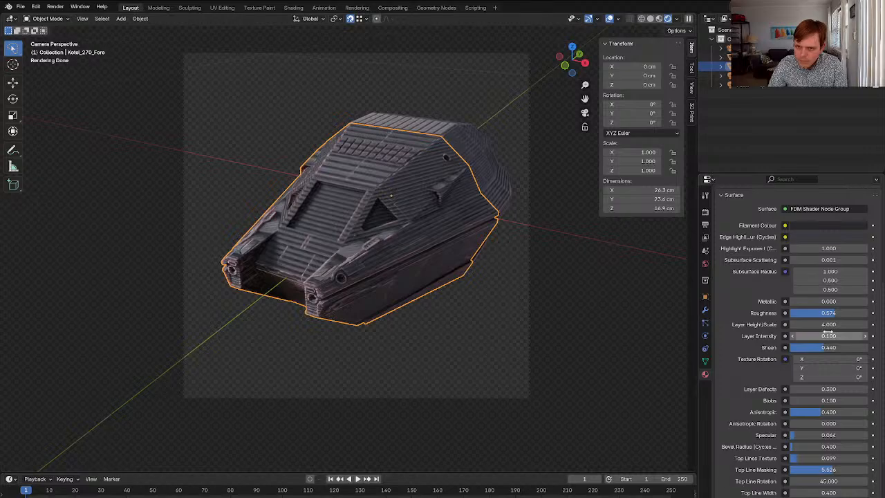
{"action": "left_click_drag", "start_coordinate": [837, 326], "coordinate": [764, 326]}
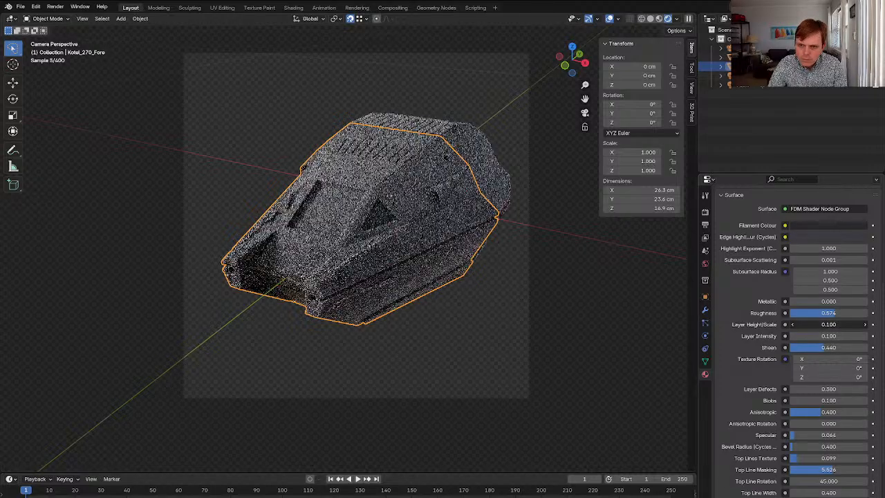
{"action": "left_click", "coordinate": [838, 327]}
{"action": "key", "text": "BackSpace"}
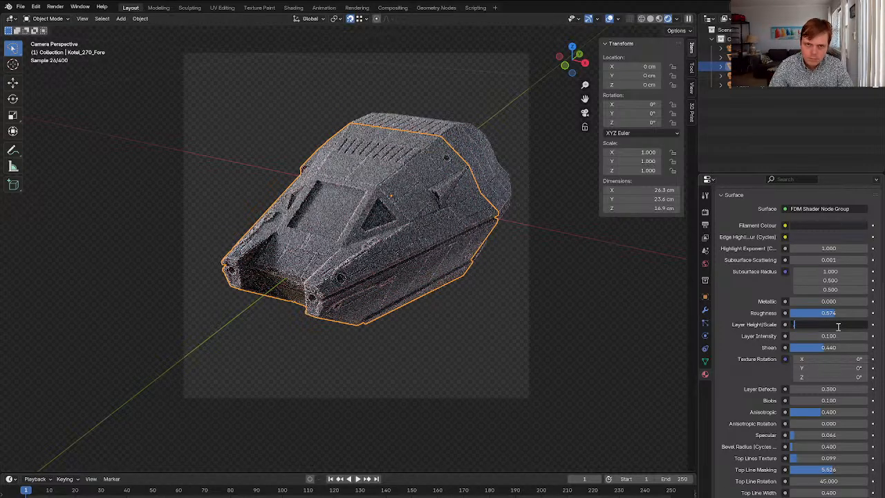
{"action": "type", "text": "0.2"}
{"action": "key", "text": "Return"}
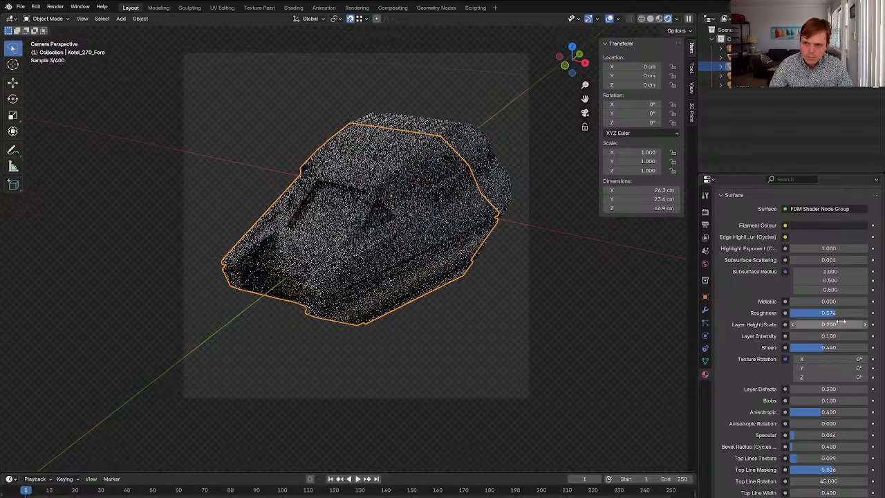
Try Layer Height/Scale values of 1 and 8 in FDM_Material, judging the layer lines up close
{"action": "left_click", "coordinate": [840, 323]}
{"action": "type", "text": "1"}
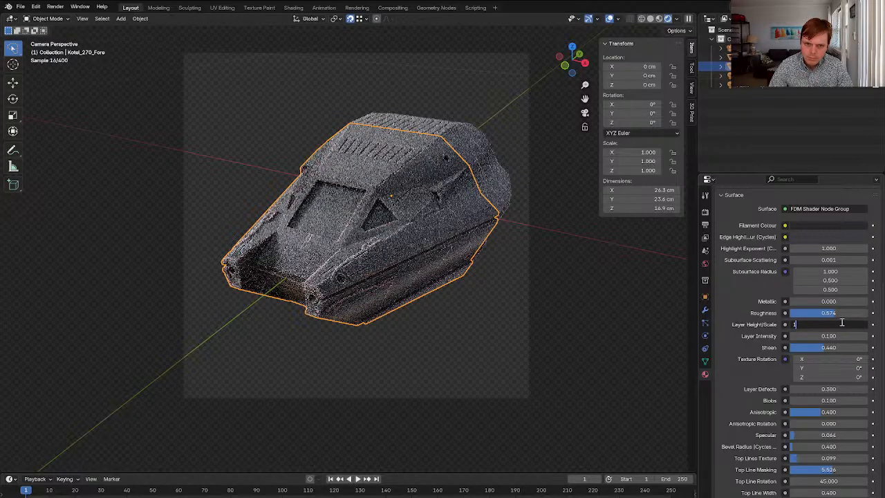
{"action": "key", "text": "Return"}
{"action": "scroll", "coordinate": [392, 254], "scroll_direction": "up", "scroll_amount": 3}
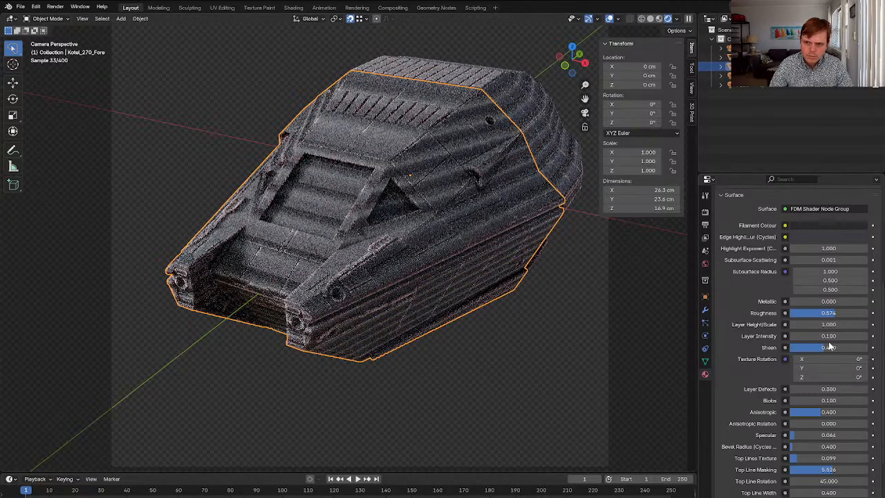
{"action": "left_click", "coordinate": [840, 325]}
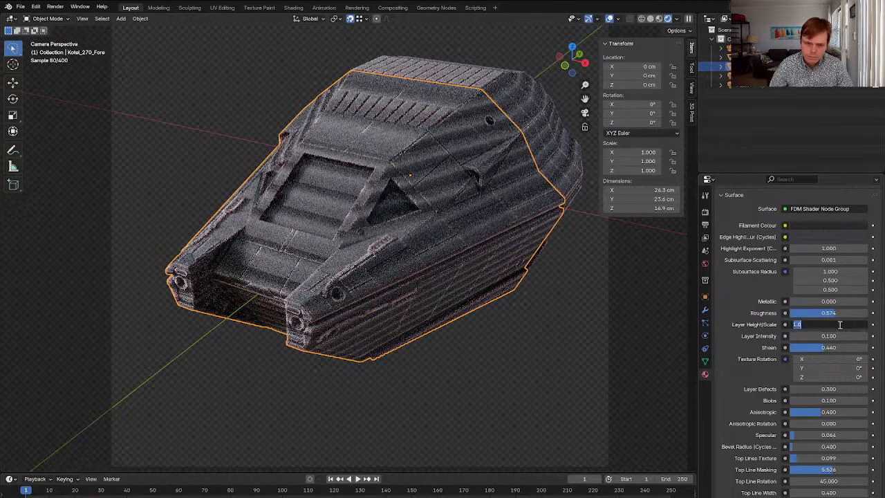
{"action": "type", "text": "8"}
{"action": "key", "text": "Return"}
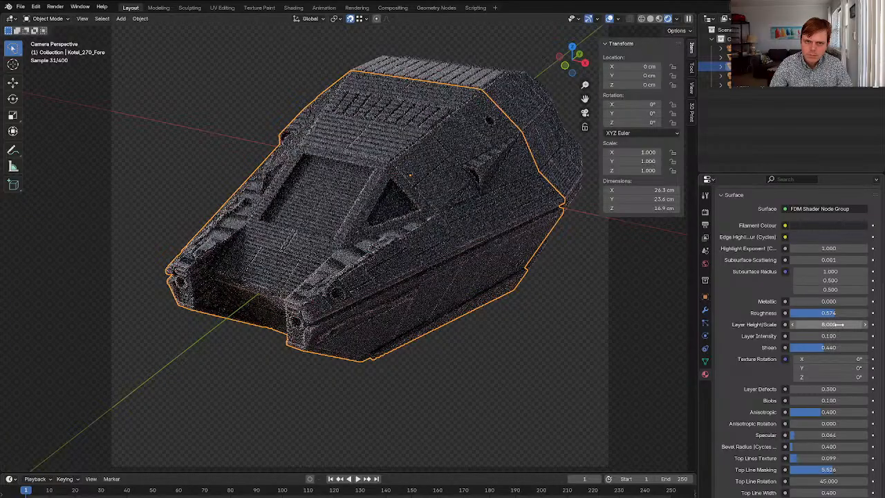
Set the Layer Height/Scale of FDM_Material to 16 and deselect the fore section
{"action": "left_click", "coordinate": [840, 324]}
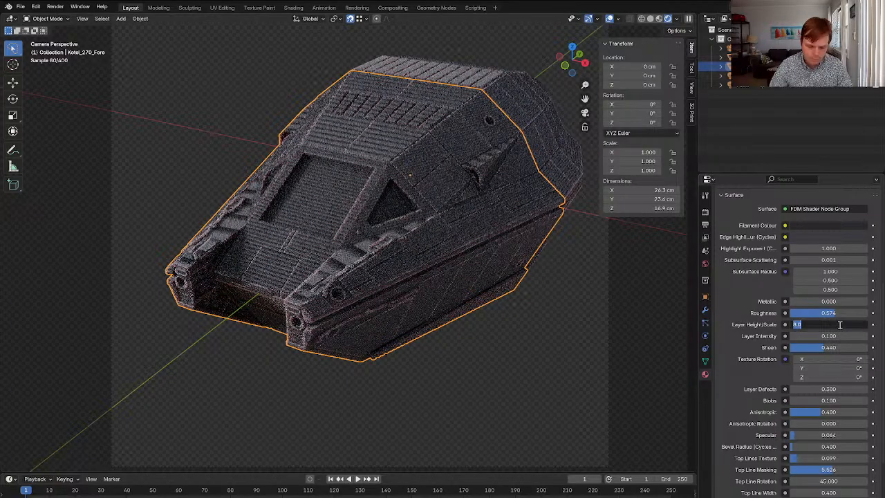
{"action": "type", "text": "16"}
{"action": "key", "text": "Return"}
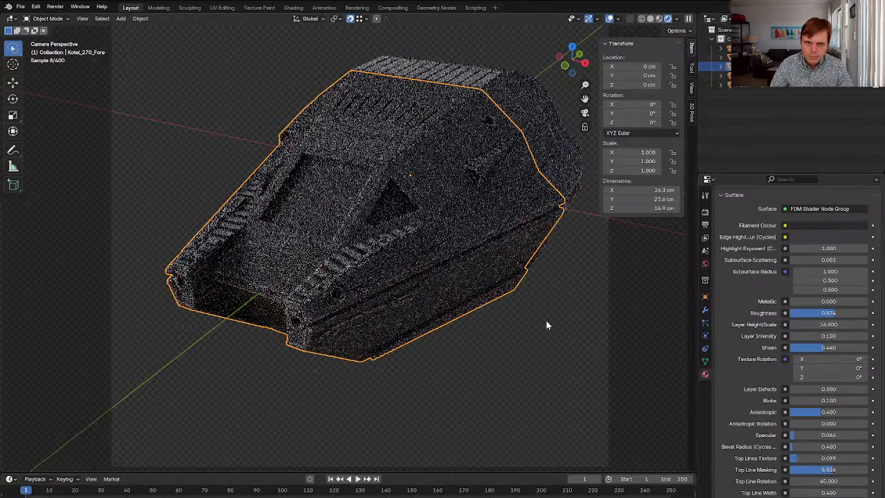
{"action": "left_click", "coordinate": [494, 366]}
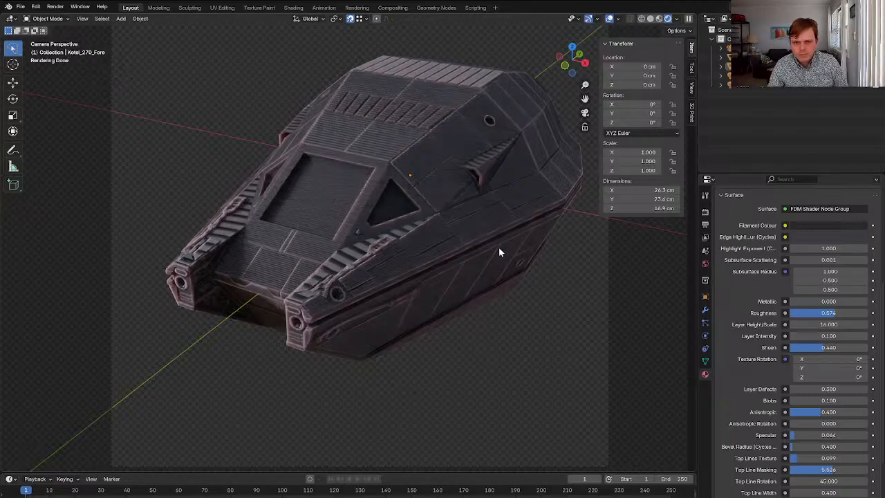
Switch to the Rendering workspace and examine the layer lines and surface detail in the rendered image up close
{"action": "left_click", "coordinate": [365, 8]}
{"action": "scroll", "coordinate": [370, 234], "scroll_direction": "up", "scroll_amount": 5}
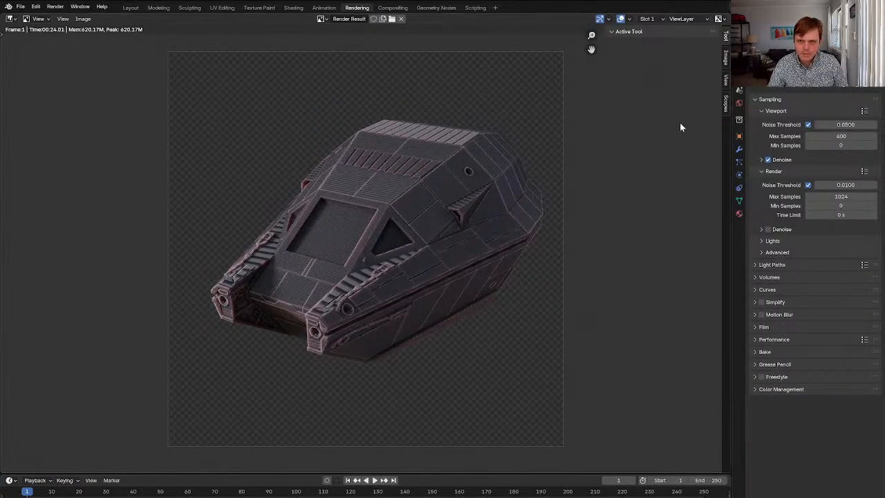
{"action": "scroll", "coordinate": [366, 249], "scroll_direction": "up", "scroll_amount": 2}
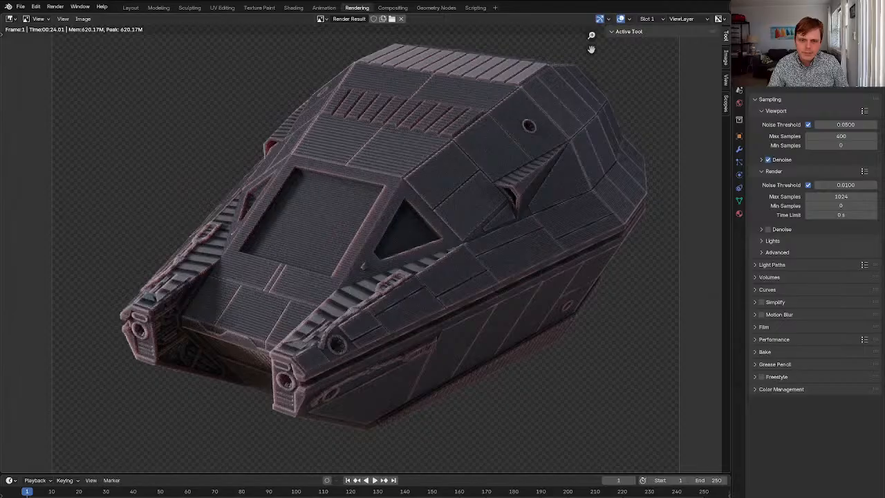
{"action": "scroll", "coordinate": [368, 250], "scroll_direction": "up", "scroll_amount": 2}
{"action": "scroll", "coordinate": [366, 249], "scroll_direction": "down", "scroll_amount": 4}
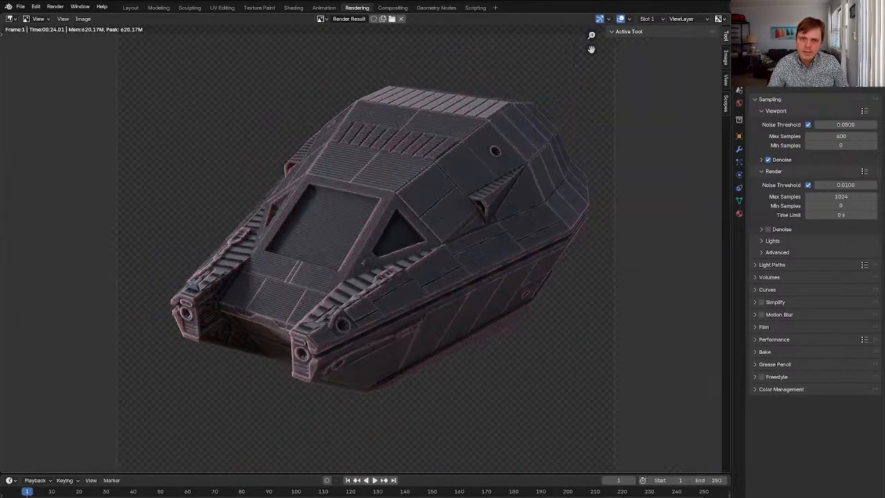
{"action": "scroll", "coordinate": [366, 250], "scroll_direction": "down", "scroll_amount": 2}
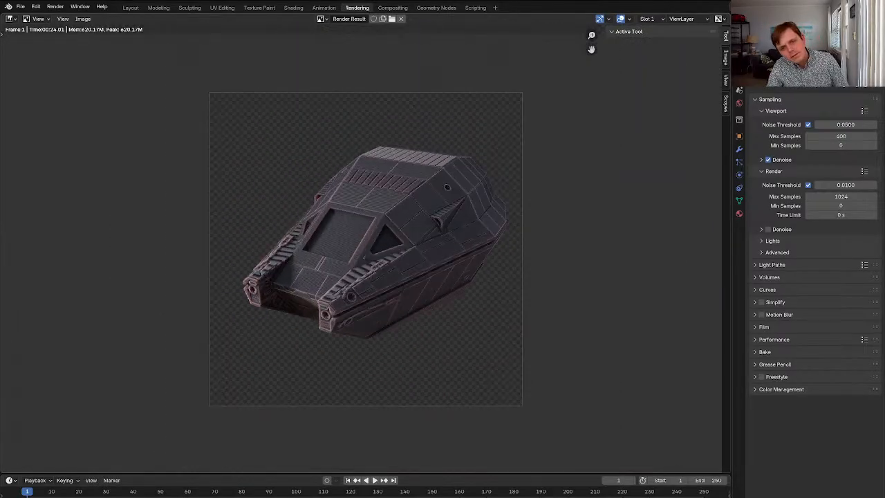
Examine the finished render and save the rendered image to a file
{"action": "scroll", "coordinate": [366, 249], "scroll_direction": "up", "scroll_amount": 2}
{"action": "scroll", "coordinate": [365, 250], "scroll_direction": "down", "scroll_amount": 1}
{"action": "scroll", "coordinate": [366, 250], "scroll_direction": "up", "scroll_amount": 1}
{"action": "scroll", "coordinate": [365, 250], "scroll_direction": "down", "scroll_amount": 1}
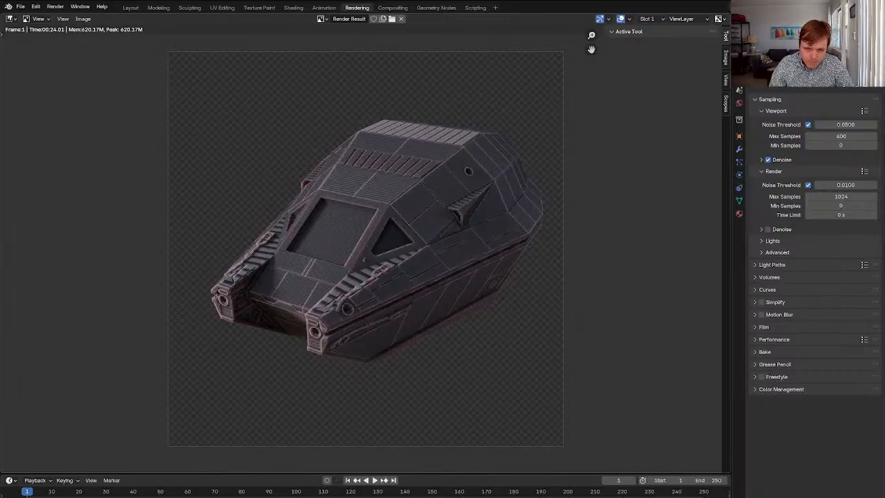
{"action": "left_click", "coordinate": [83, 18]}
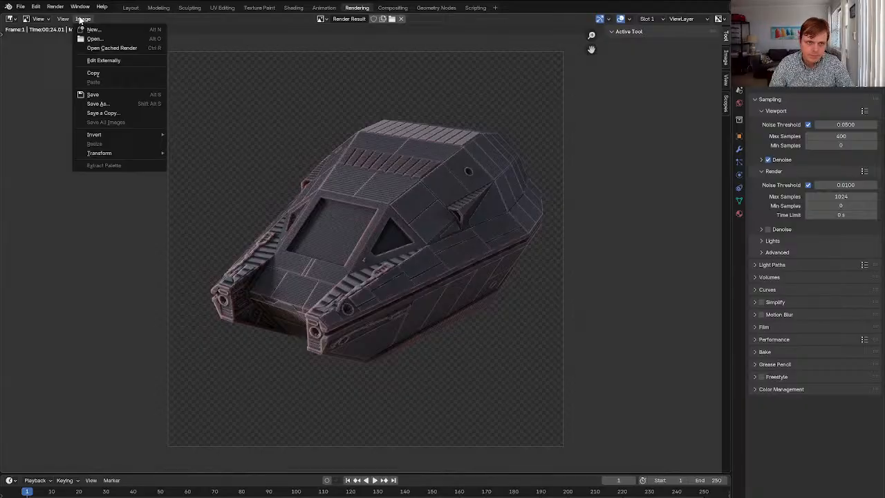
{"action": "left_click", "coordinate": [119, 108]}
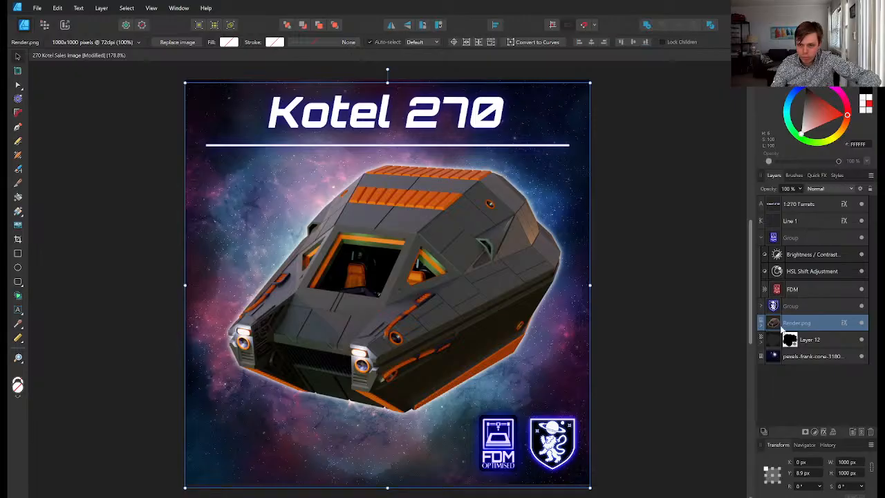
Switch to the Kotel 270 sales image in Affinity Designer and place Kotel 270 Marketing Render.png over the existing orange-trimmed ship
{"action": "left_click_drag", "start_coordinate": [380, 339], "coordinate": [400, 360]}
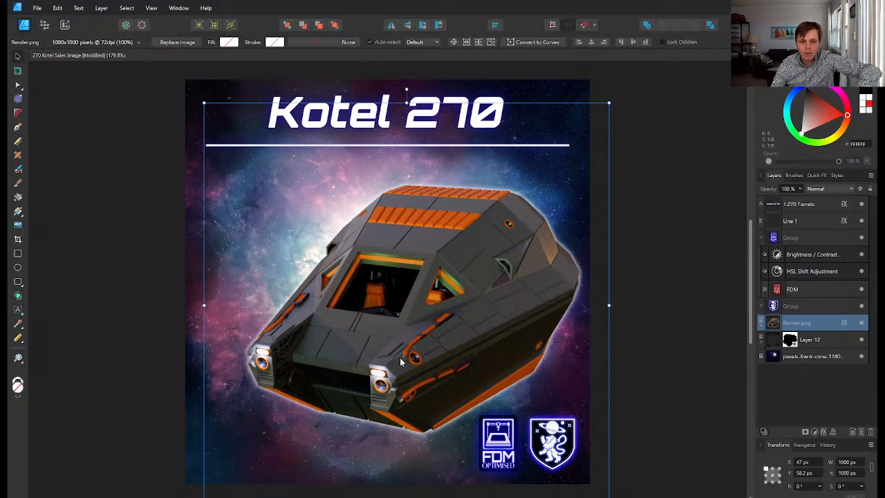
{"action": "key", "text": "ctrl+z"}
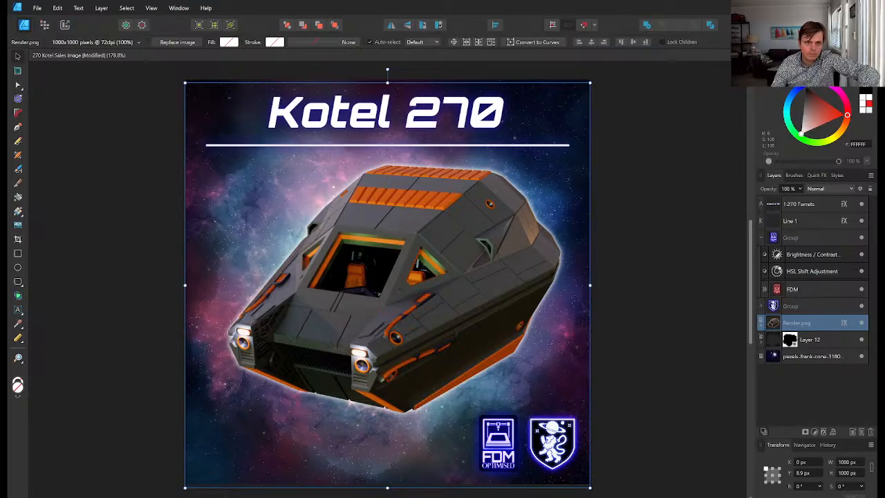
{"action": "left_click_drag", "start_coordinate": [327, 289], "coordinate": [355, 281]}
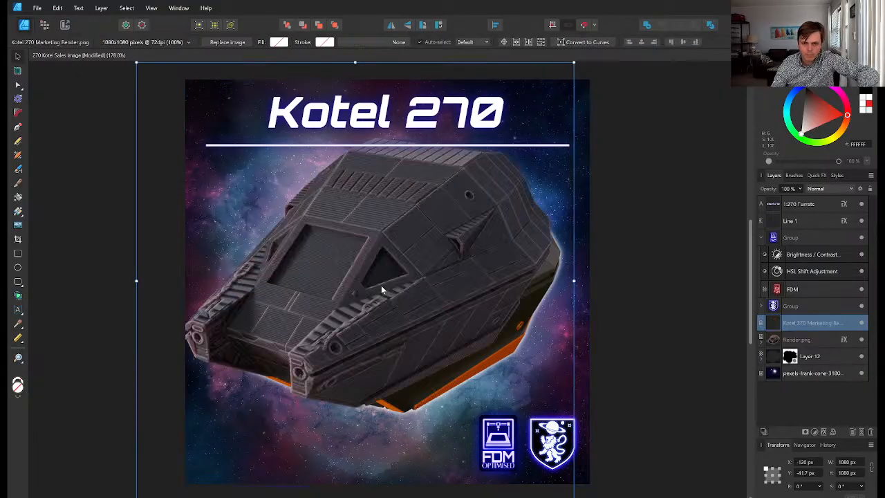
Transfer the nested adjustment and layer effects from Render.png to the Kotel 270 Marketing Render layer, and delete Render.png
{"action": "left_click", "coordinate": [761, 340]}
{"action": "left_click_drag", "start_coordinate": [779, 356], "coordinate": [792, 323]}
{"action": "left_click_drag", "start_coordinate": [843, 338], "coordinate": [833, 321]}
{"action": "left_click", "coordinate": [777, 338]}
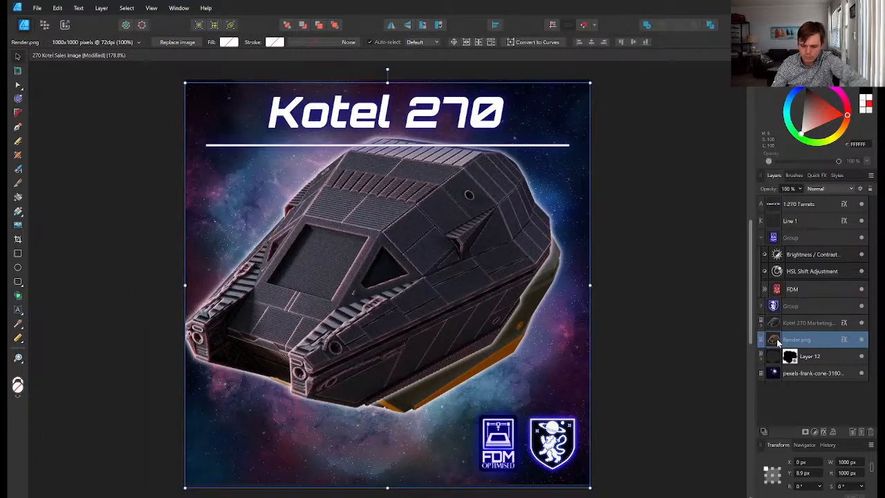
{"action": "key", "text": "Delete"}
Scale the Kotel 270 Marketing Render down to about 647 px square and position it at about X 20 px, Y 120 px
{"action": "left_click_drag", "start_coordinate": [410, 268], "coordinate": [428, 277]}
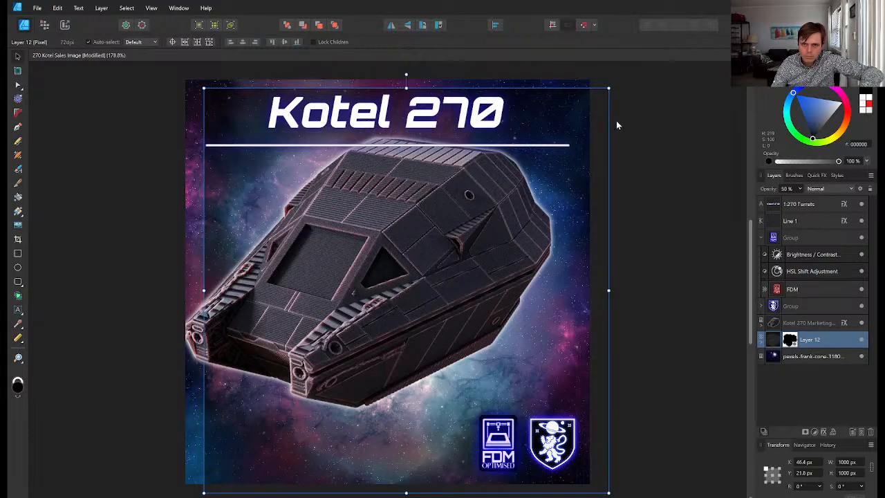
{"action": "key", "text": "ctrl+z"}
{"action": "left_click", "coordinate": [789, 324]}
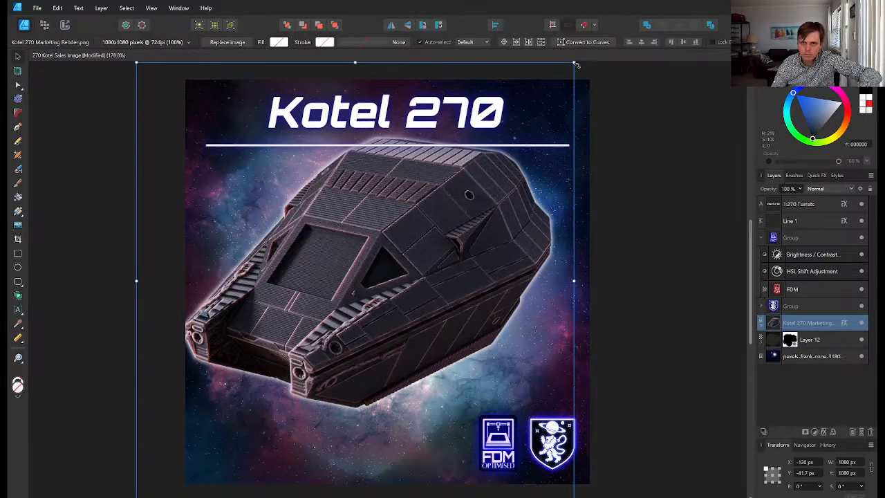
{"action": "left_click_drag", "start_coordinate": [575, 64], "coordinate": [510, 137]}
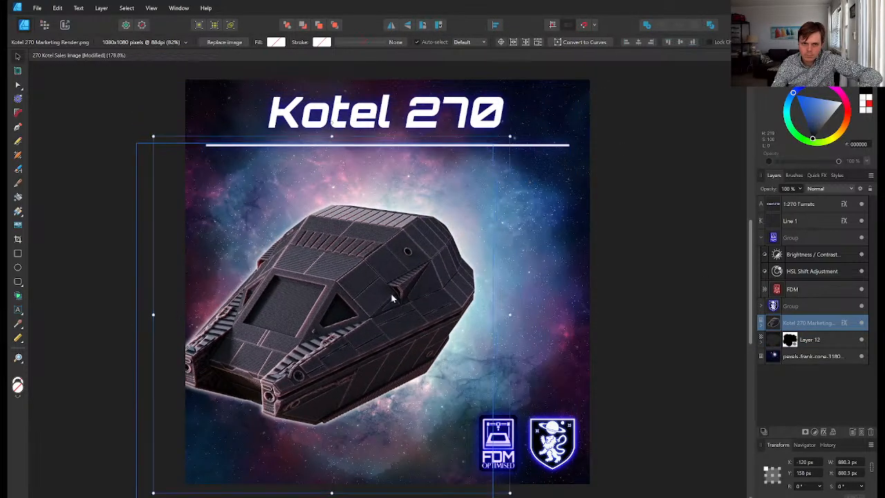
{"action": "left_click_drag", "start_coordinate": [391, 298], "coordinate": [423, 284]}
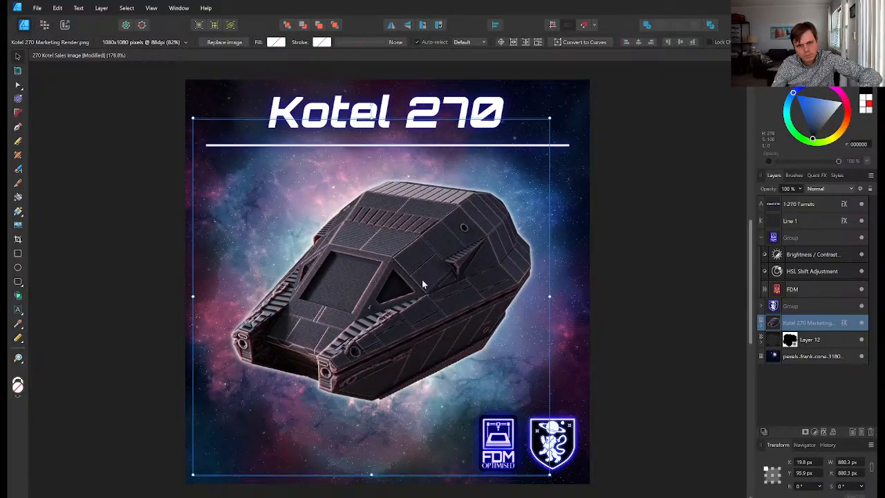
{"action": "left_click_drag", "start_coordinate": [549, 119], "coordinate": [481, 237]}
{"action": "left_click_drag", "start_coordinate": [408, 318], "coordinate": [405, 231]}
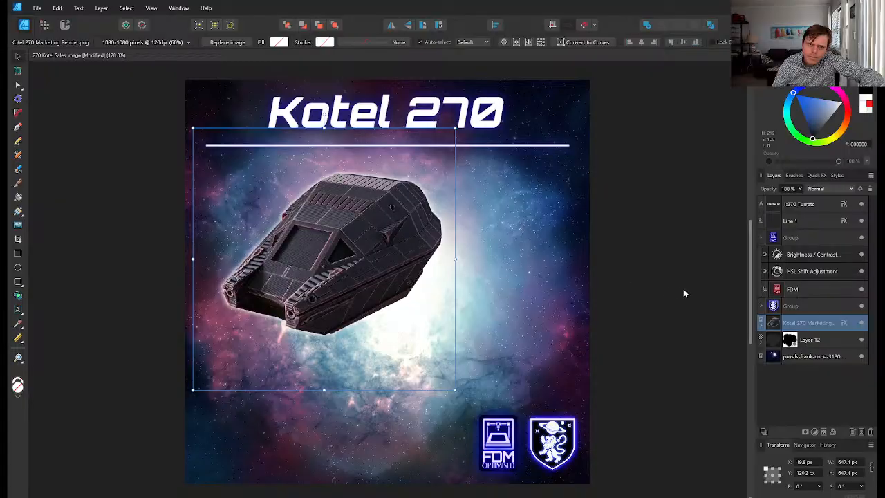
{"action": "left_click", "coordinate": [664, 296]}
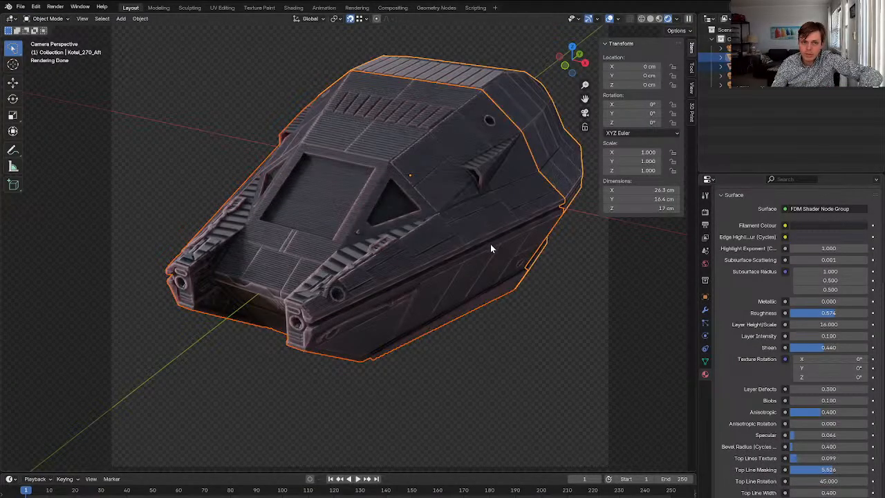
Switch back to Blender and try scaling the fore and aft sections down to about 0.7 in the camera view
{"action": "scroll", "coordinate": [459, 267], "scroll_direction": "down", "scroll_amount": 3}
{"action": "scroll", "coordinate": [459, 268], "scroll_direction": "up", "scroll_amount": 2}
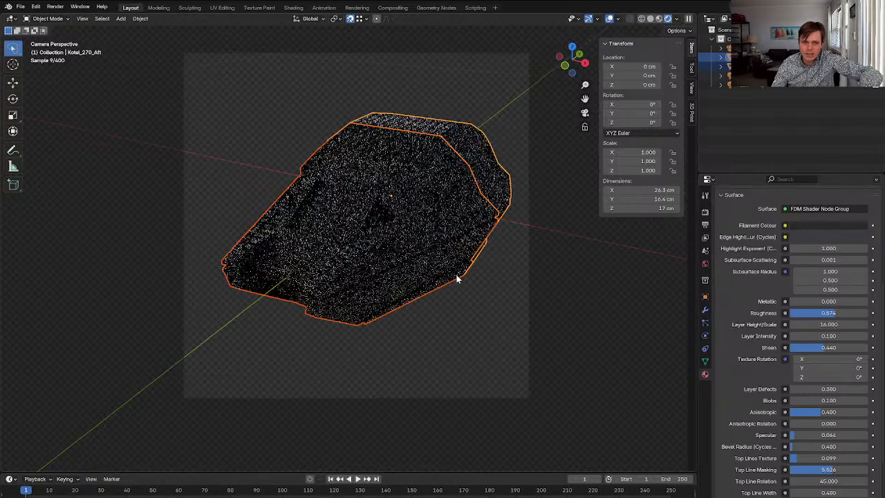
{"action": "left_click", "coordinate": [407, 313]}
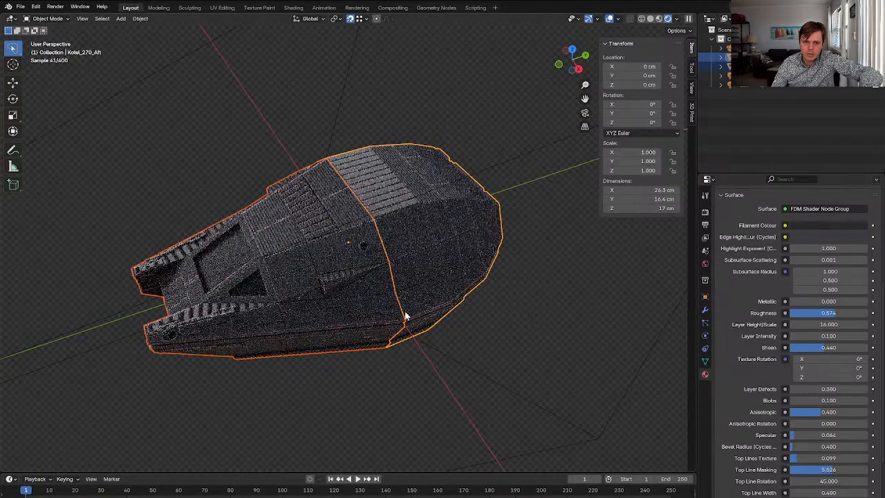
{"action": "key", "text": "grave"}
{"action": "left_click", "coordinate": [358, 337]}
{"action": "key", "text": "s"}
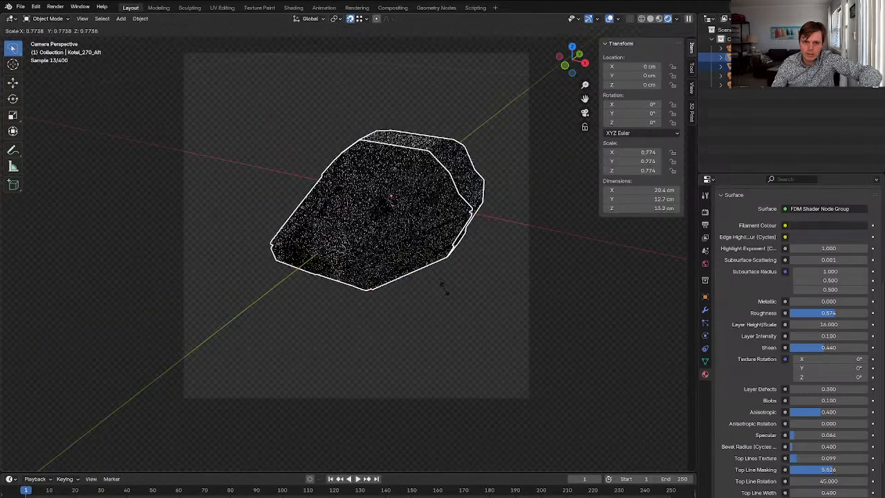
{"action": "left_click", "coordinate": [439, 281]}
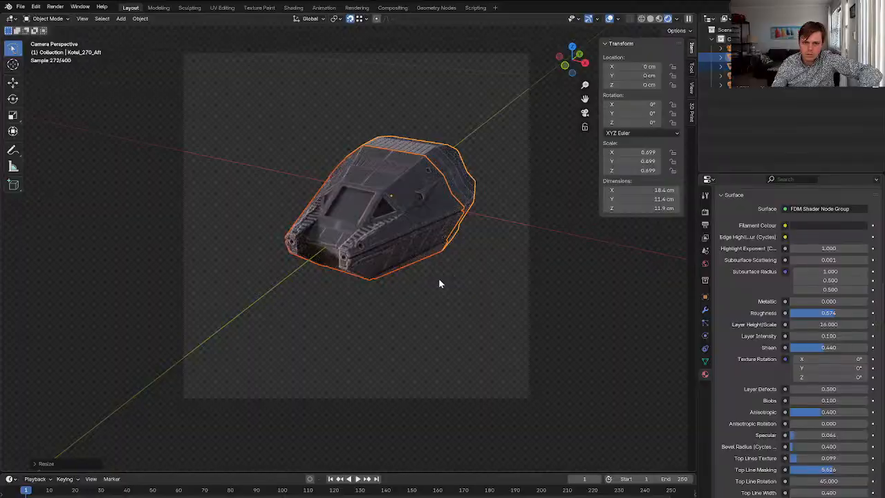
{"action": "key", "text": "ctrl+z"}
Duplicate the fore and aft sections and move the copy in the XZ plane to about X 25.1 cm, Z -6.1 cm
{"action": "key", "text": "shift+d"}
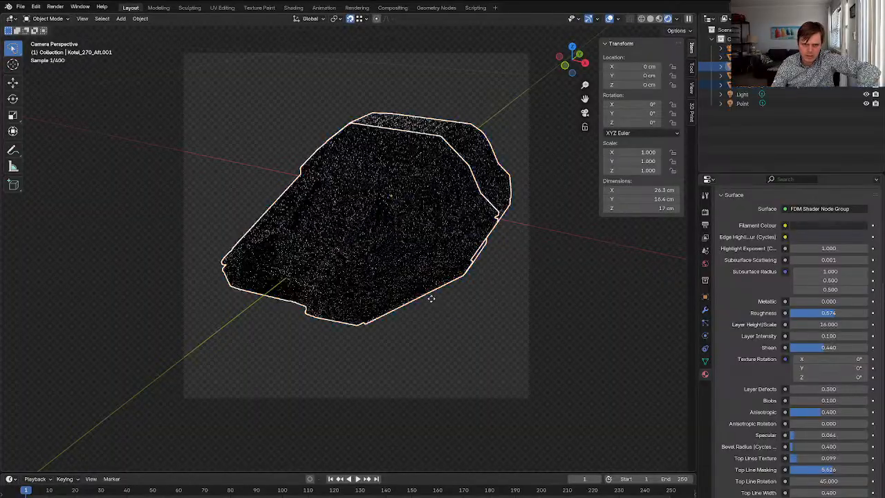
{"action": "key", "text": "shift+y"}
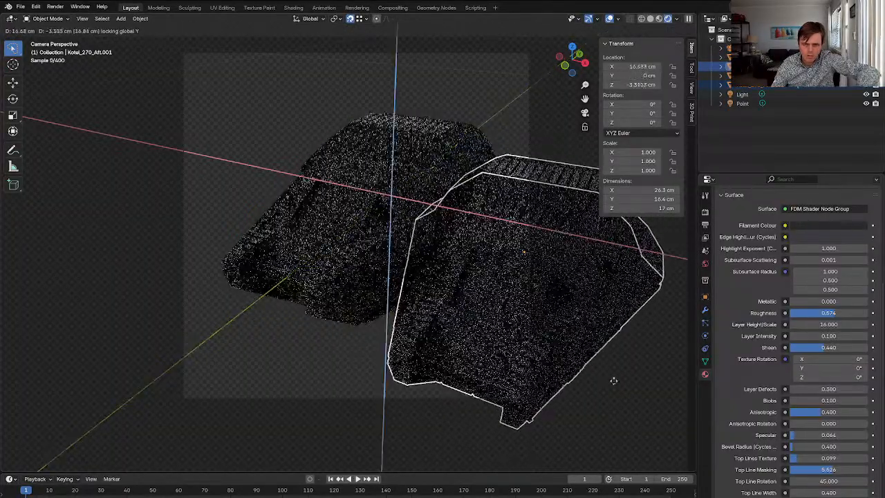
{"action": "left_click", "coordinate": [691, 418]}
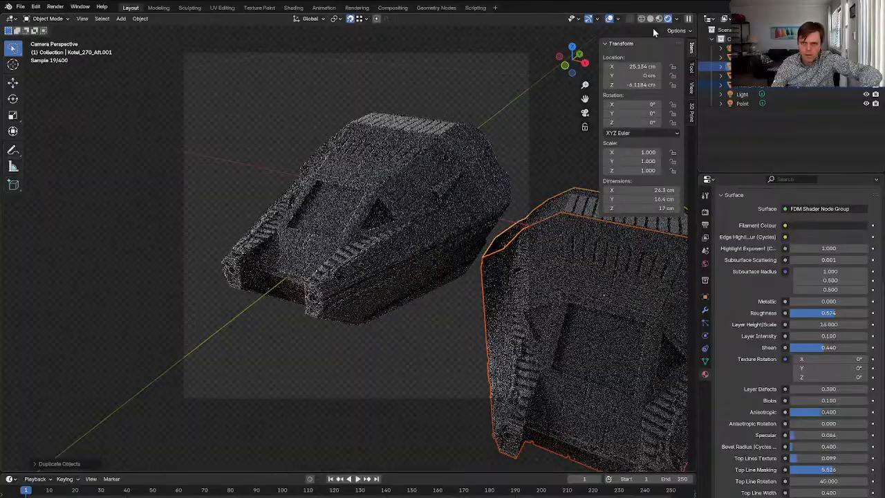
Display the scene in solid shading and rotate the duplicated ship about 192° around the Z axis
{"action": "left_click", "coordinate": [659, 18]}
{"action": "key", "text": "r"}
{"action": "key", "text": "z"}
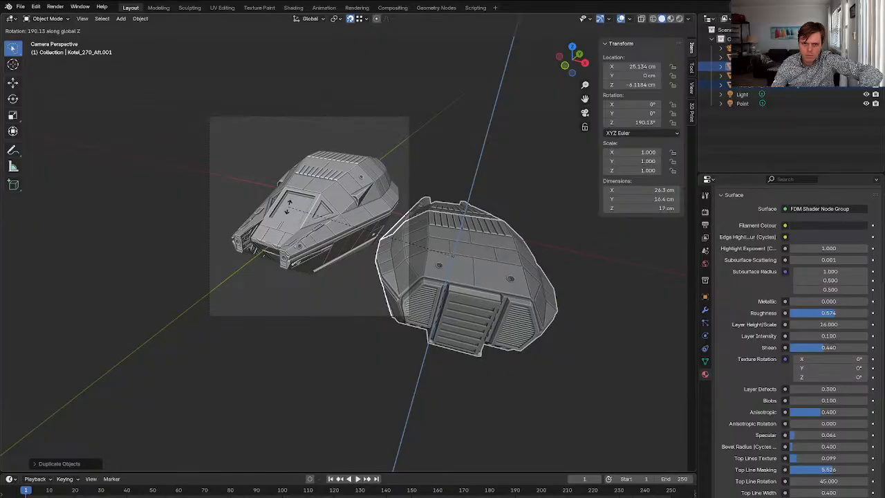
{"action": "left_click", "coordinate": [573, 371]}
Move the duplicated ship behind the original to about X -44.4 cm, Y 14.7 cm, Z 1.1 cm
{"action": "key", "text": "g"}
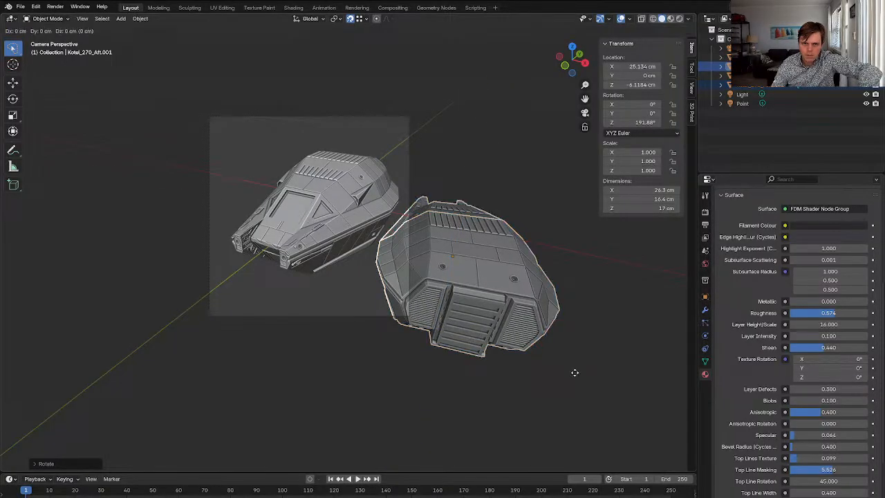
{"action": "key", "text": "shift+z"}
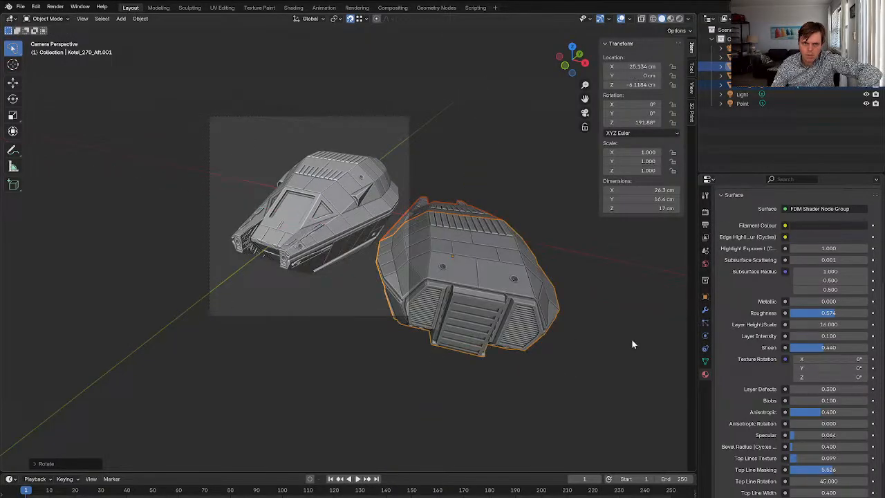
{"action": "right_click", "coordinate": [569, 311]}
{"action": "key", "text": "g"}
{"action": "key", "text": "shift+z"}
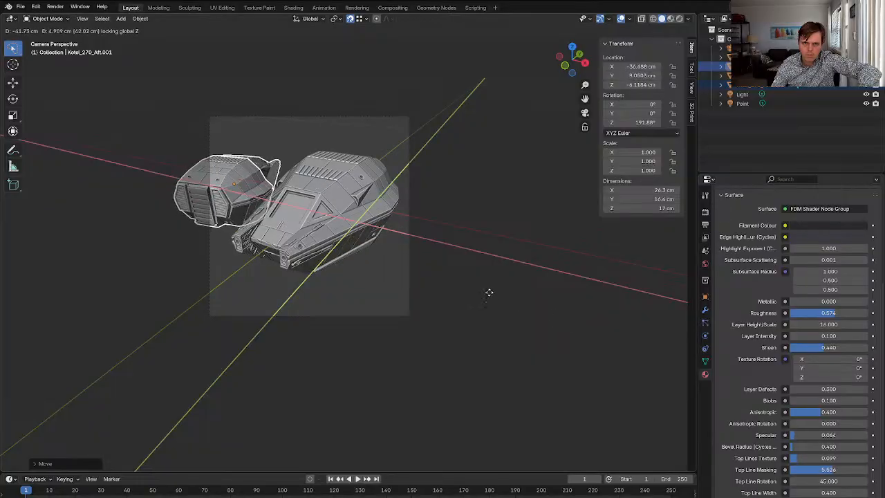
{"action": "left_click", "coordinate": [487, 289]}
{"action": "key", "text": "g"}
{"action": "key", "text": "z"}
{"action": "left_click", "coordinate": [484, 271]}
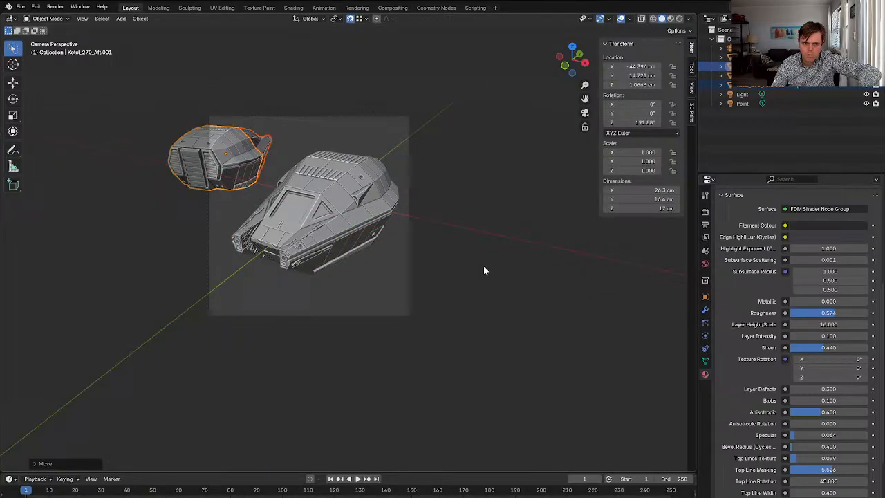
Select the camera and fly it to about X 14.6 cm, Y -53.1 cm, Z 22 cm to reframe the two ships
{"action": "left_click", "coordinate": [408, 296]}
{"action": "key", "text": "shift+h"}
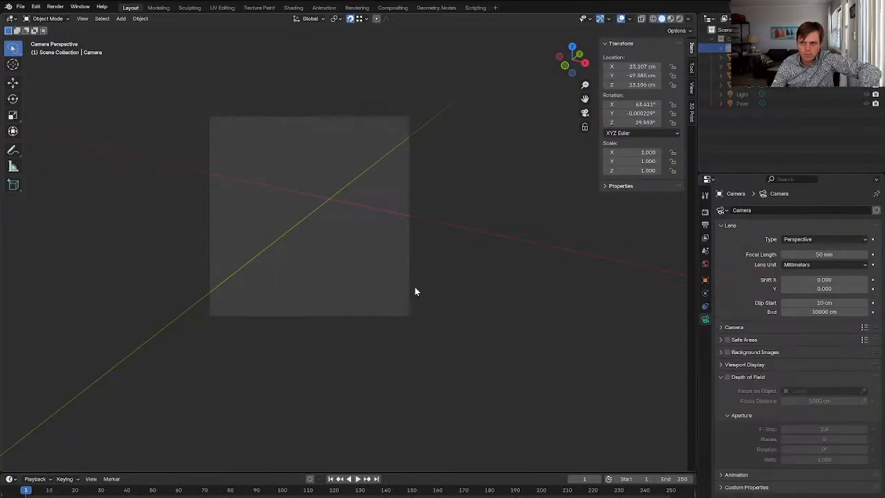
{"action": "key", "text": "alt+h"}
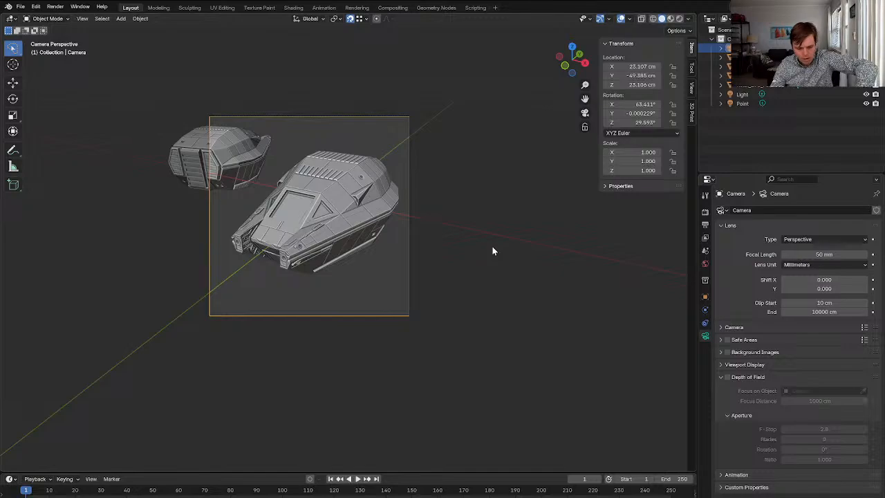
{"action": "key", "text": "shift+grave"}
{"action": "key", "text": "a"}
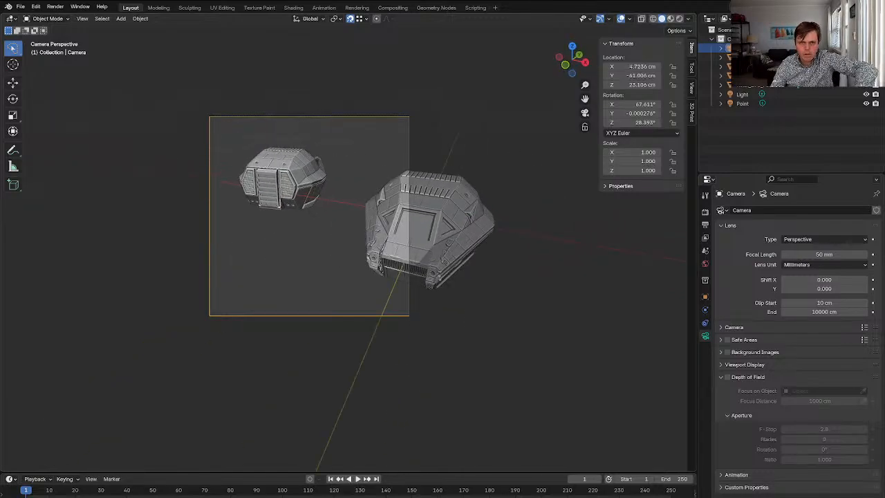
{"action": "key", "text": "s"}
{"action": "key", "text": "d"}
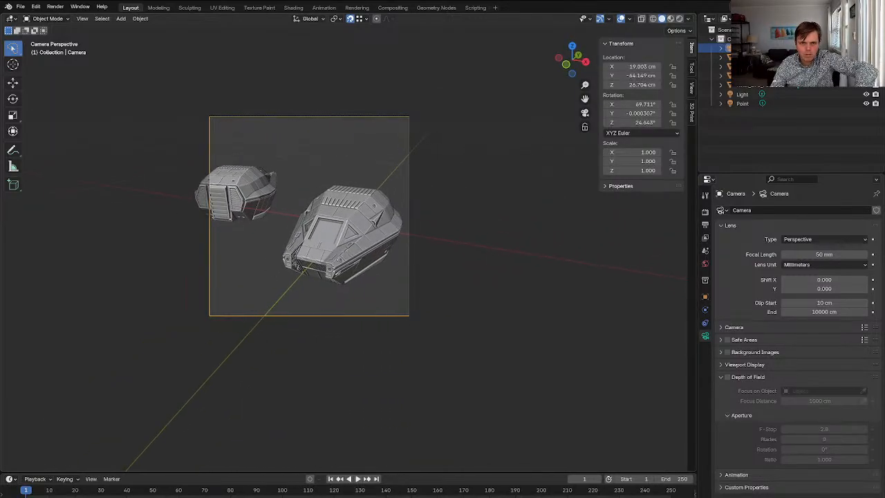
{"action": "key", "text": "w"}
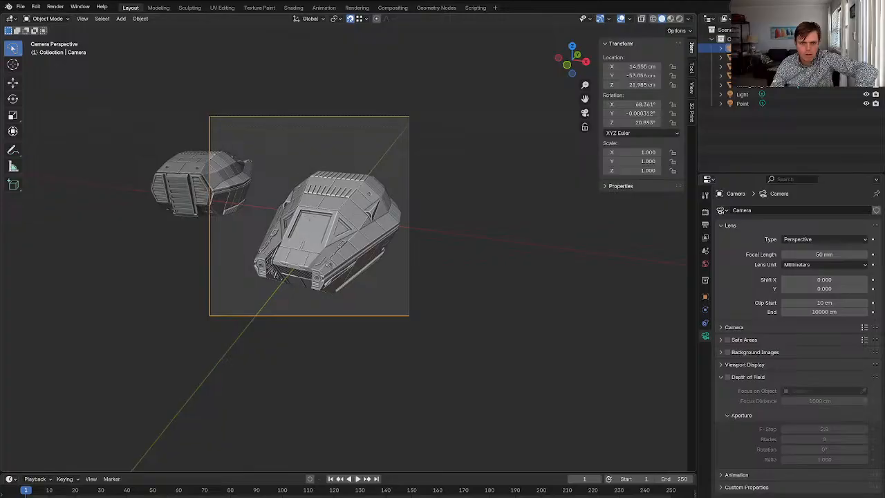
{"action": "left_click", "coordinate": [320, 193]}
Select the duplicated fore and aft sections together and rotate them around the Z axis to about 179°
{"action": "left_click", "coordinate": [242, 203]}
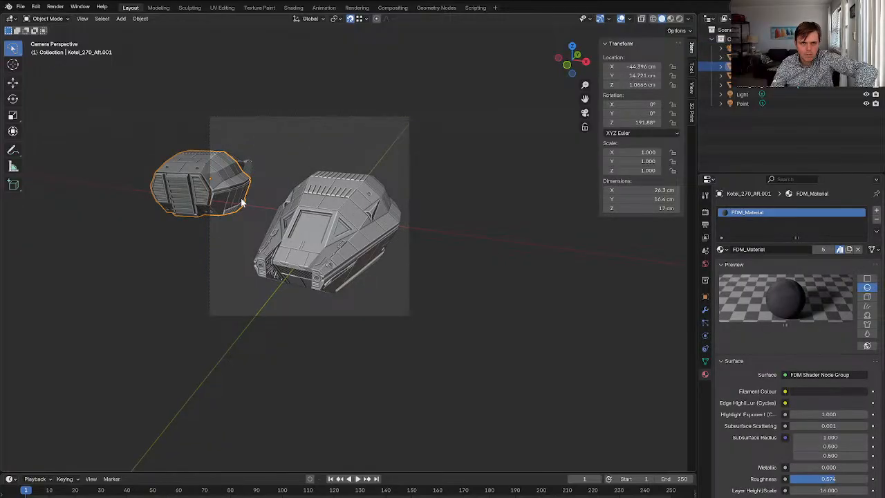
{"action": "left_click", "coordinate": [246, 167]}
{"action": "left_click", "coordinate": [187, 181], "text": "shift"}
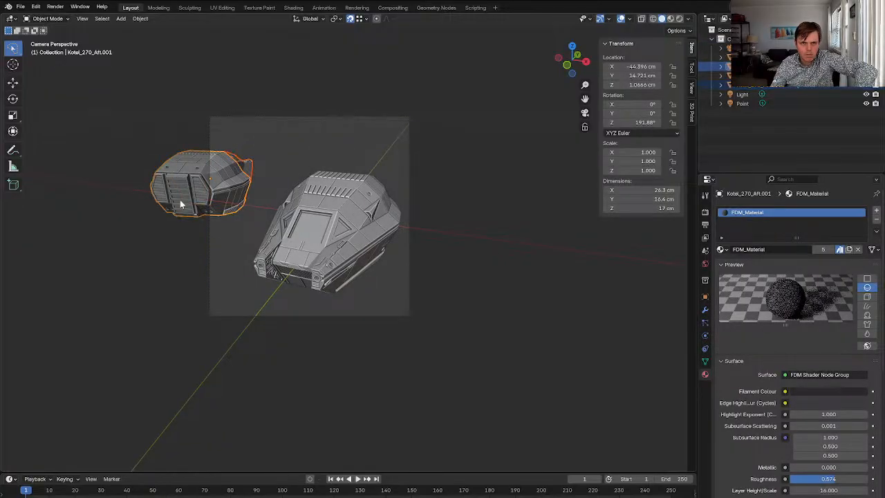
{"action": "left_click", "coordinate": [180, 199], "text": "shift"}
{"action": "left_click", "coordinate": [240, 175], "text": "shift"}
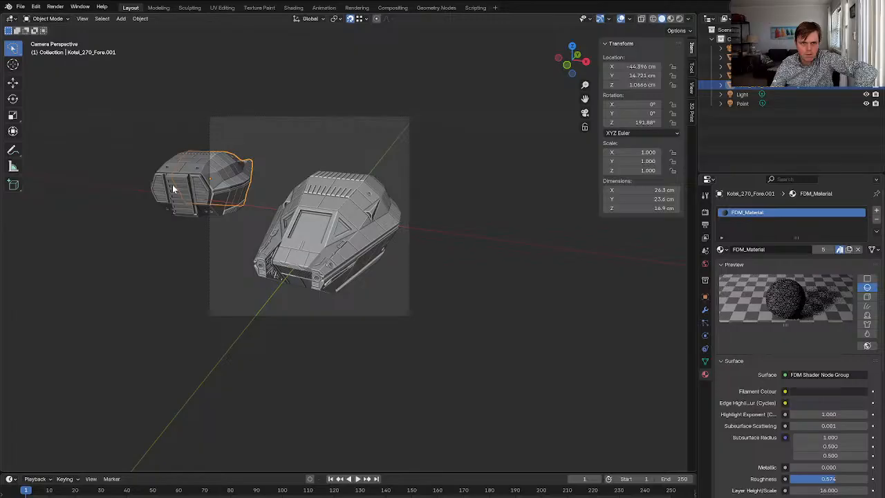
{"action": "left_click", "coordinate": [172, 185]}
{"action": "key", "text": "r"}
{"action": "key", "text": "z"}
{"action": "left_click", "coordinate": [360, 170]}
Move the duplicated ship horizontally, with its height locked, to about X -36.8 cm, Y 32.3 cm behind the original
{"action": "key", "text": "g"}
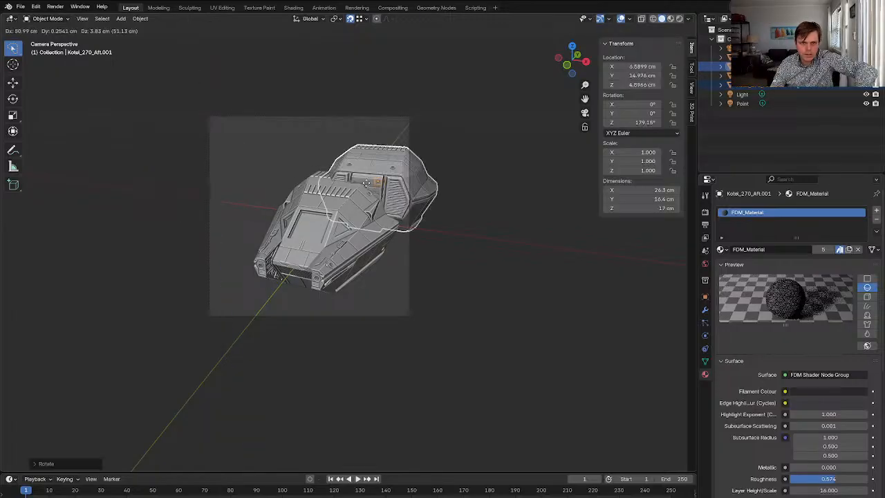
{"action": "right_click", "coordinate": [366, 183]}
{"action": "key", "text": "g"}
{"action": "key", "text": "z"}
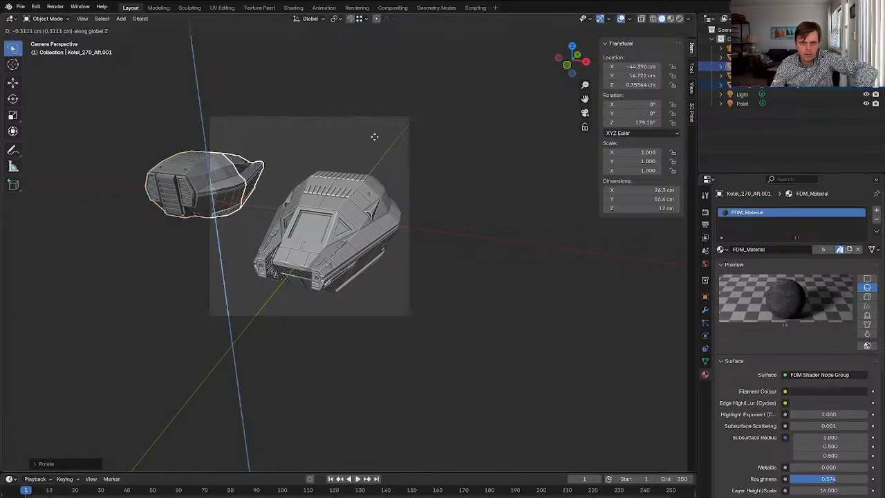
{"action": "key", "text": "shift+z"}
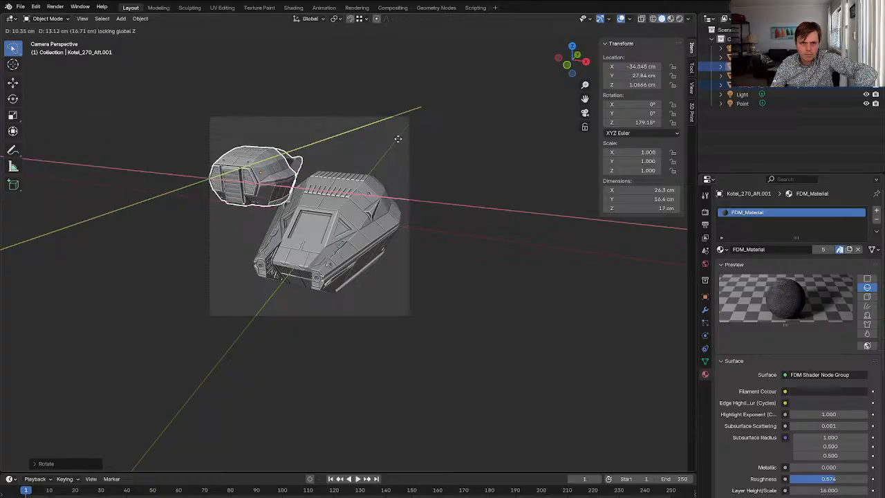
{"action": "left_click", "coordinate": [392, 136]}
Rotate the duplicated ship to about 168° around the Z axis and move it level to about X -39.5 cm, Y 38.5 cm
{"action": "key", "text": "r"}
{"action": "key", "text": "z"}
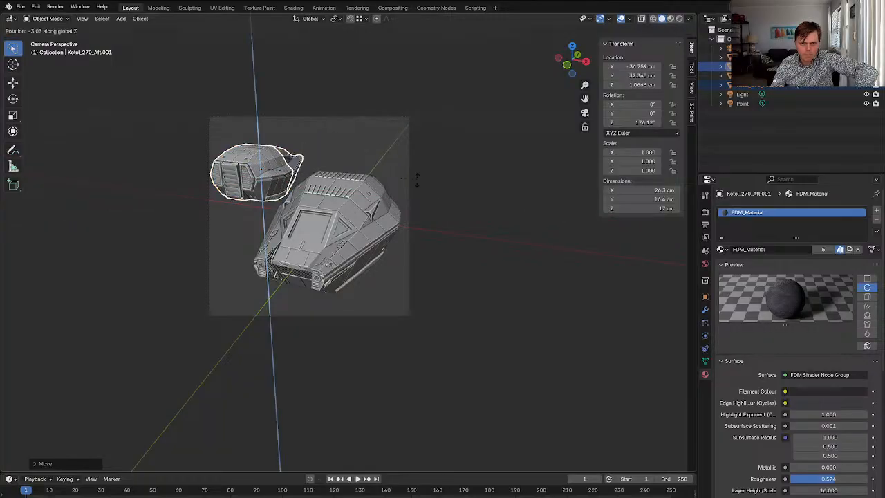
{"action": "left_click", "coordinate": [412, 199]}
{"action": "key", "text": "g"}
{"action": "key", "text": "z"}
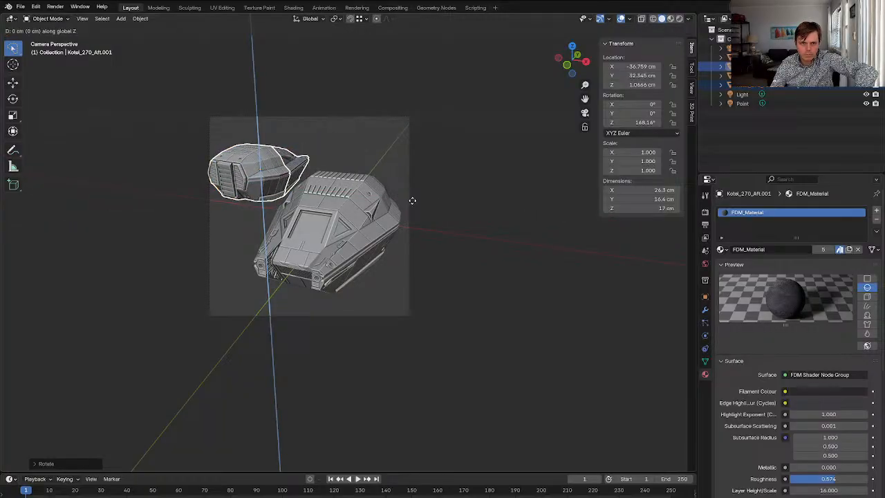
{"action": "key", "text": "shift+z"}
{"action": "left_click", "coordinate": [413, 194]}
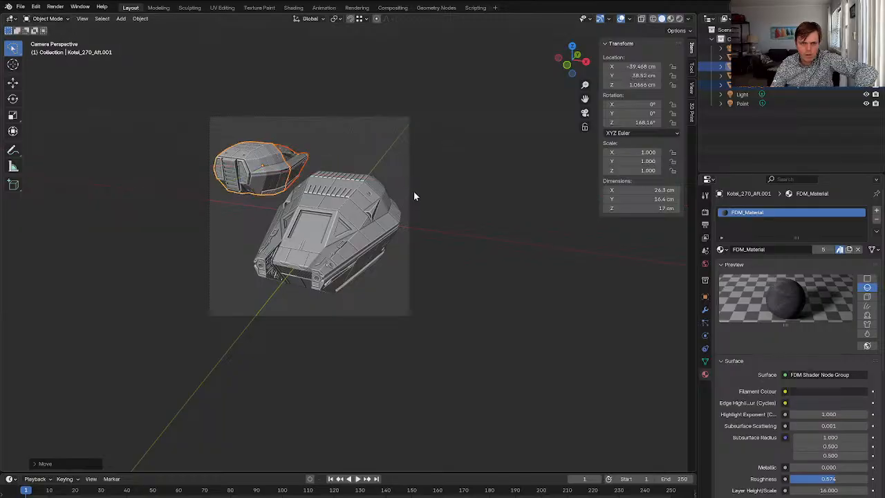
{"action": "key", "text": "alt+a"}
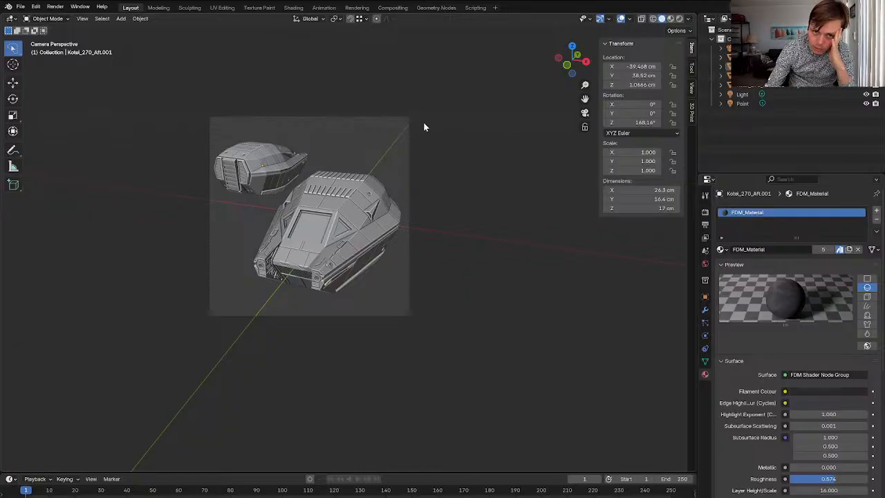
Examine the layer lines and framing of both ships in the render result
{"action": "left_click", "coordinate": [356, 8]}
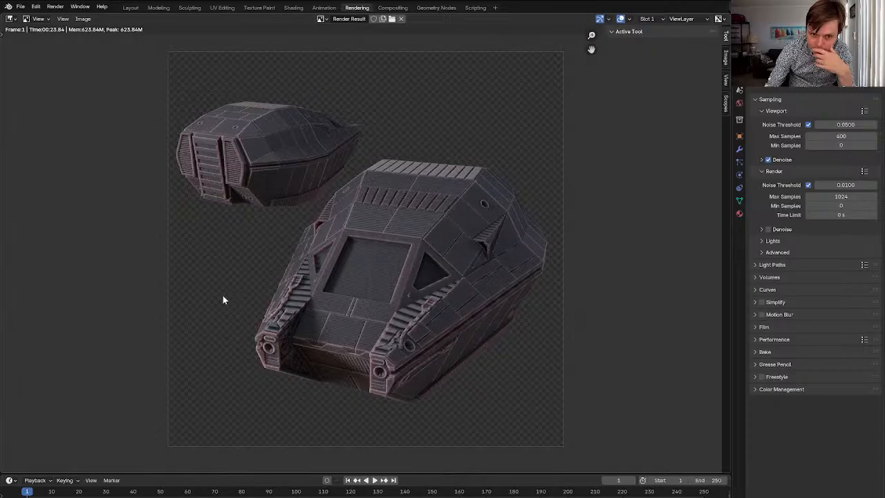
{"action": "scroll", "coordinate": [433, 349], "scroll_direction": "up", "scroll_amount": 3}
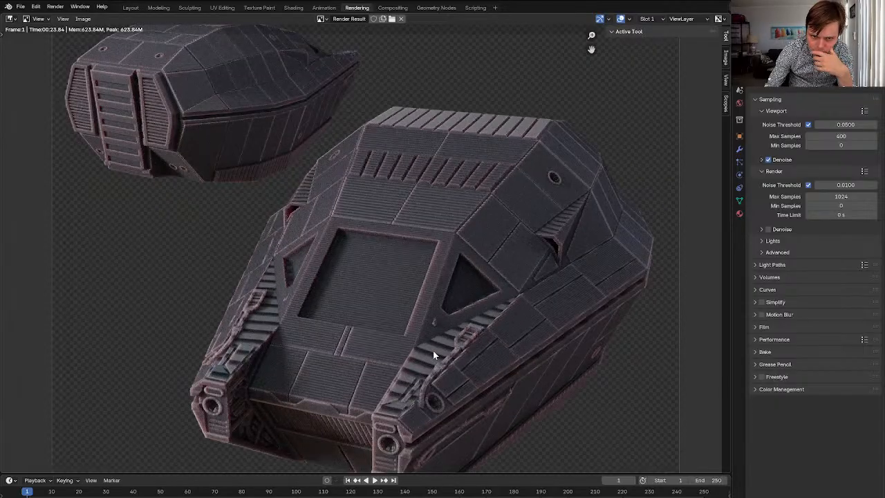
{"action": "scroll", "coordinate": [434, 350], "scroll_direction": "up", "scroll_amount": 3}
{"action": "scroll", "coordinate": [433, 350], "scroll_direction": "down", "scroll_amount": 8}
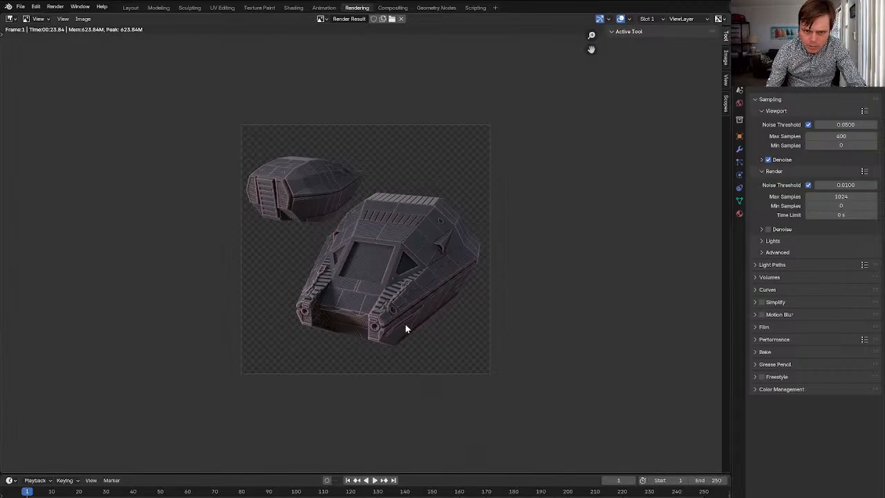
{"action": "scroll", "coordinate": [404, 330], "scroll_direction": "up", "scroll_amount": 2}
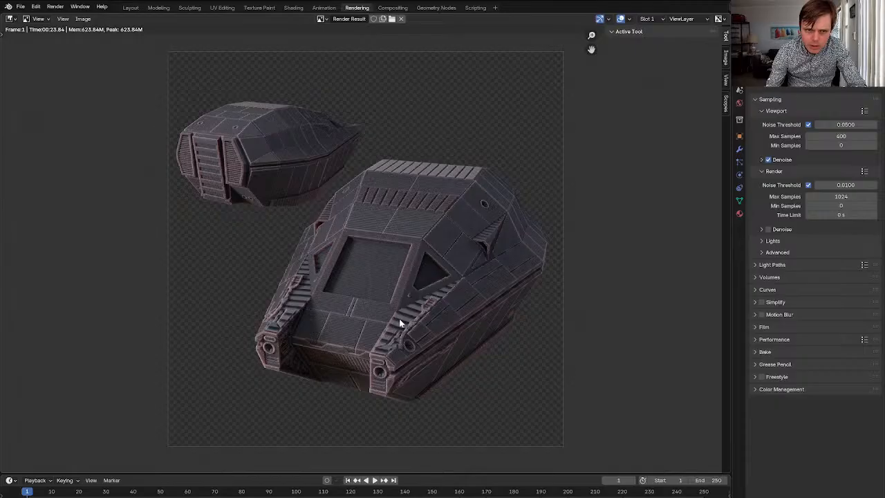
Return to the scene layout and rotate the original ship's fore section -90° around the X axis
{"action": "left_click", "coordinate": [133, 9]}
{"action": "scroll", "coordinate": [366, 251], "scroll_direction": "up", "scroll_amount": 2}
{"action": "left_click", "coordinate": [366, 251]}
{"action": "middle_click_drag", "start_coordinate": [366, 252], "coordinate": [323, 252]}
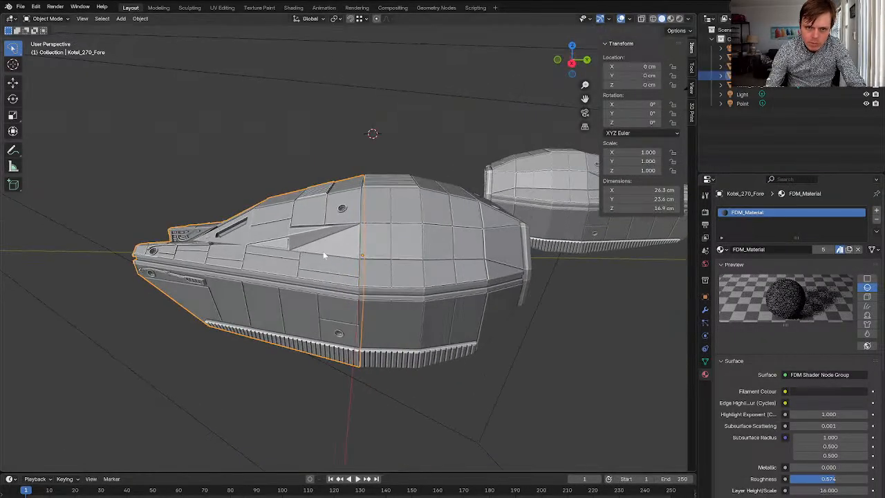
{"action": "scroll", "coordinate": [323, 251], "scroll_direction": "down", "scroll_amount": 4}
{"action": "type", "text": "rx90"}
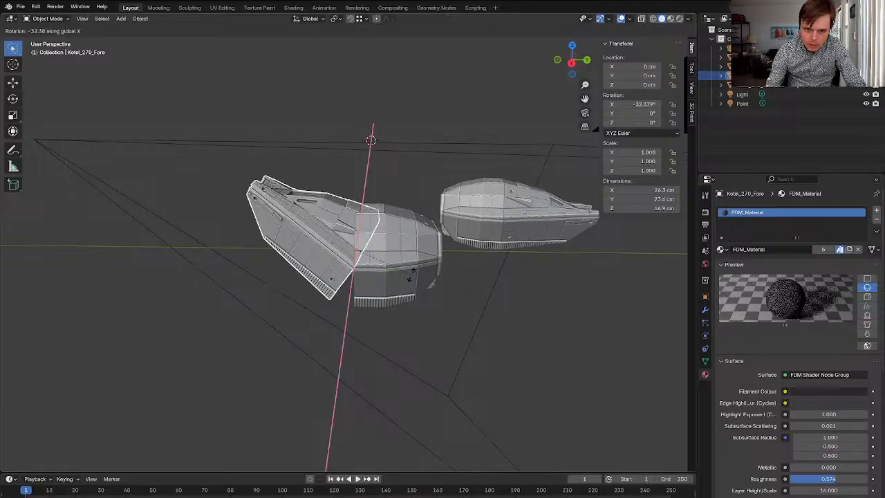
{"action": "type", "text": "-"}
{"action": "key", "text": "Return"}
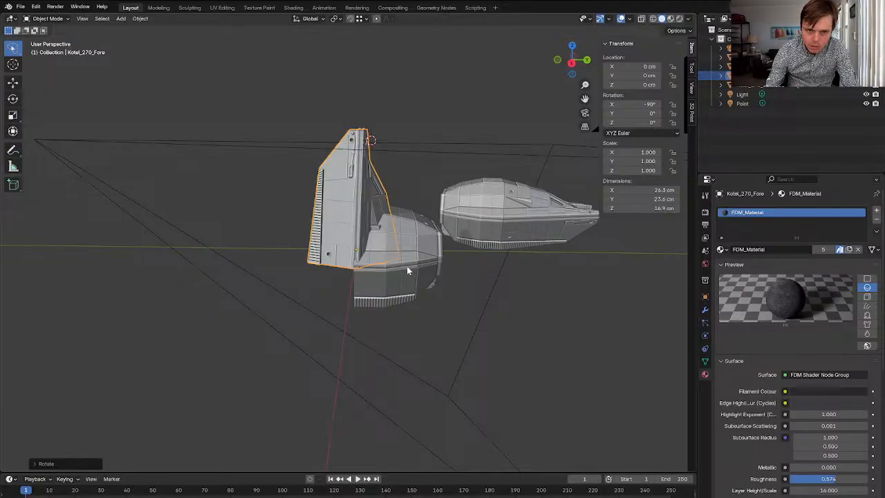
Rotate the original aft section 90° around the X axis and apply the rotation to both upright sections
{"action": "left_click", "coordinate": [408, 271]}
{"action": "type", "text": "rx"}
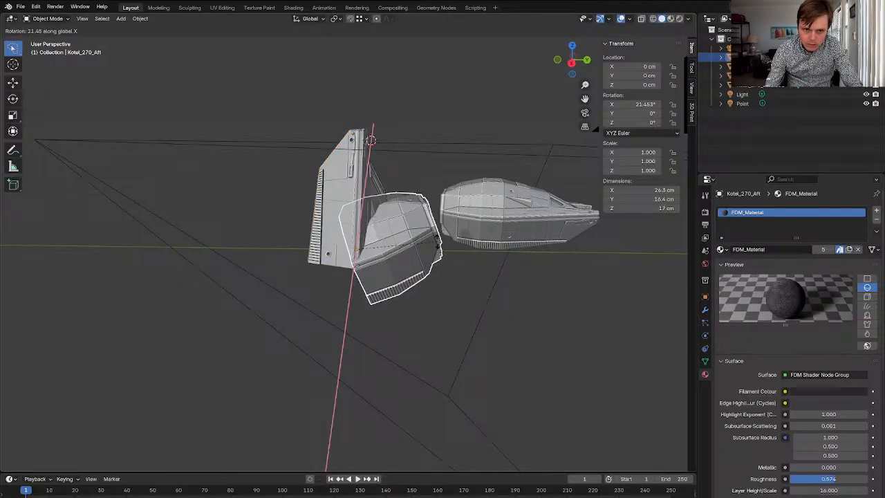
{"action": "type", "text": "90"}
{"action": "key", "text": "Return"}
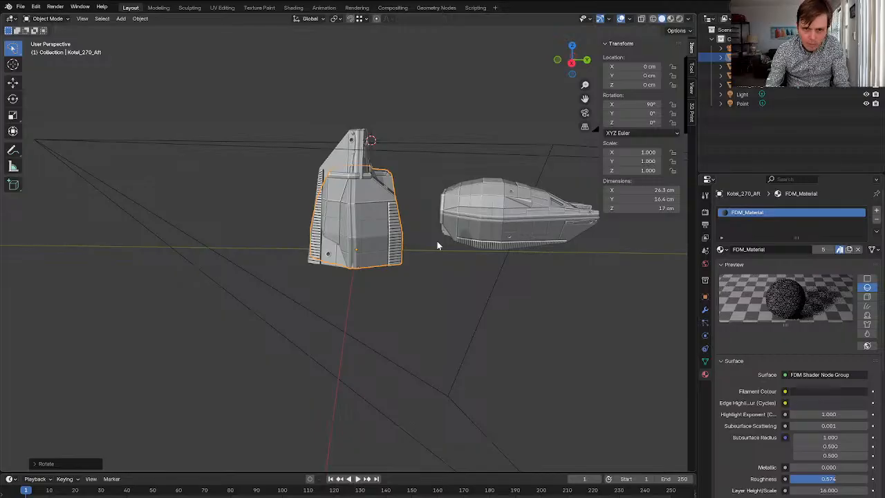
{"action": "key", "text": "ctrl+a"}
{"action": "left_click", "coordinate": [431, 233]}
Rotate the fore section 90° and the aft section -90° around the X axis to rejoin them as a level ship
{"action": "left_click", "coordinate": [355, 172]}
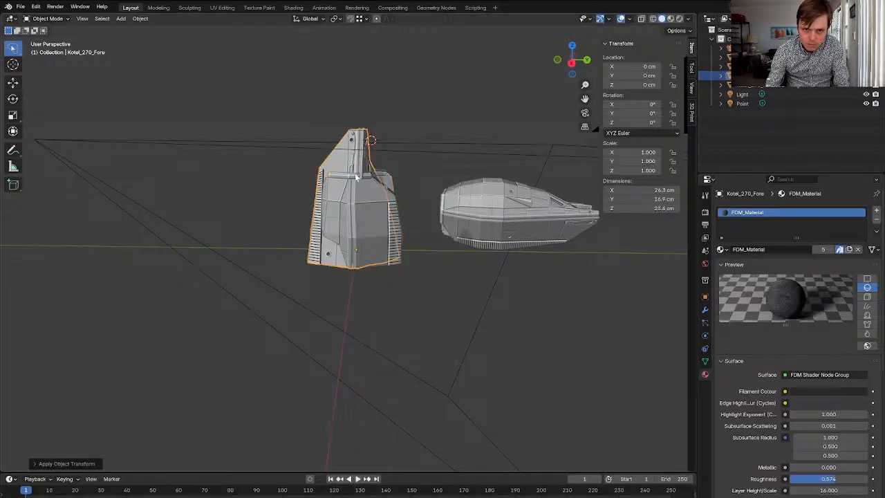
{"action": "type", "text": "rx90"}
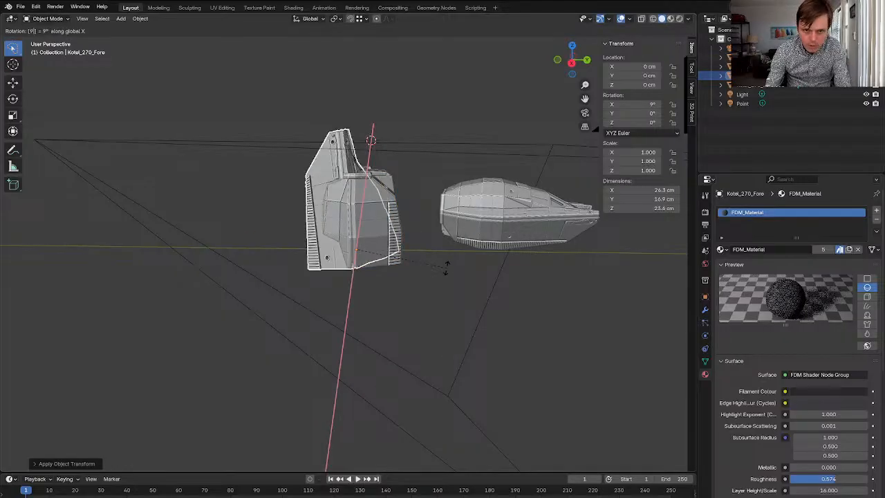
{"action": "key", "text": "Return"}
{"action": "left_click", "coordinate": [376, 242]}
{"action": "type", "text": "rx"}
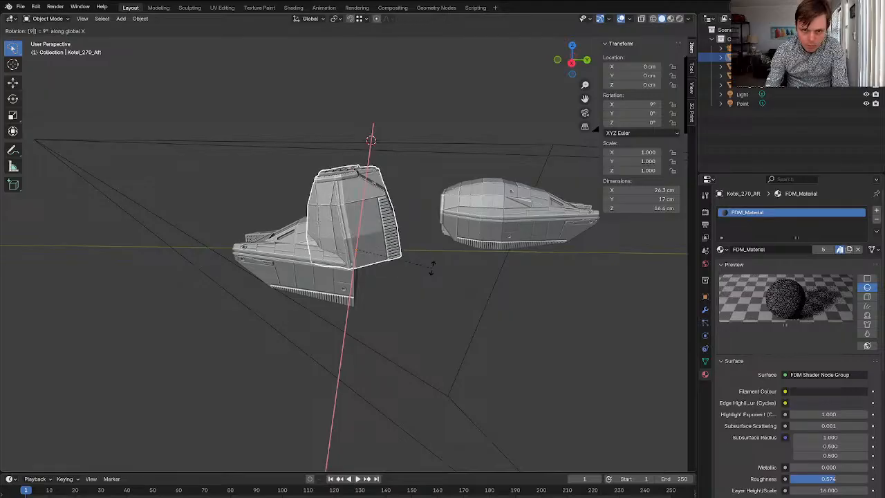
{"action": "type", "text": "-90"}
{"action": "key", "text": "Return"}
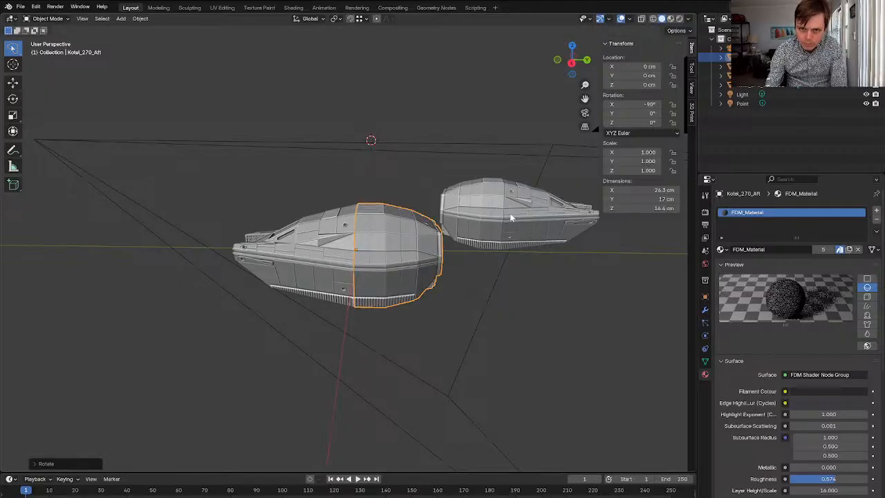
Delete the old duplicated ship behind the original
{"action": "left_click", "coordinate": [518, 219]}
{"action": "key", "text": "x"}
{"action": "left_click", "coordinate": [513, 218]}
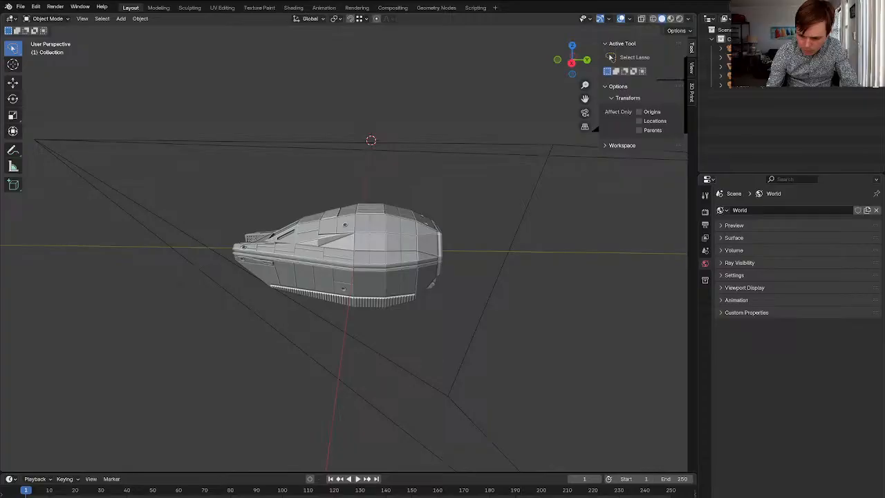
Select the ship's fore and aft sections, look through the camera and render the image
{"action": "left_click", "coordinate": [388, 260]}
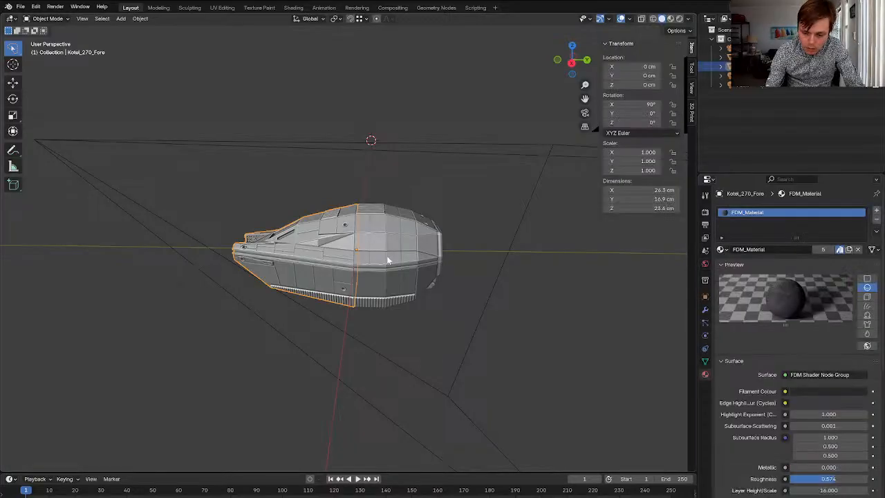
{"action": "left_click", "coordinate": [308, 258], "text": "shift"}
{"action": "key", "text": "grave"}
{"action": "left_click", "coordinate": [308, 291]}
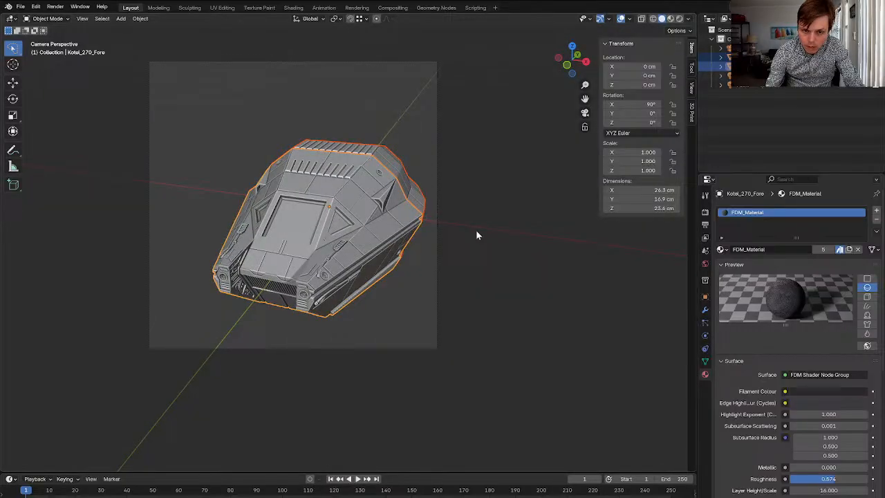
{"action": "middle_click_drag", "start_coordinate": [476, 230], "coordinate": [529, 241], "text": "shift"}
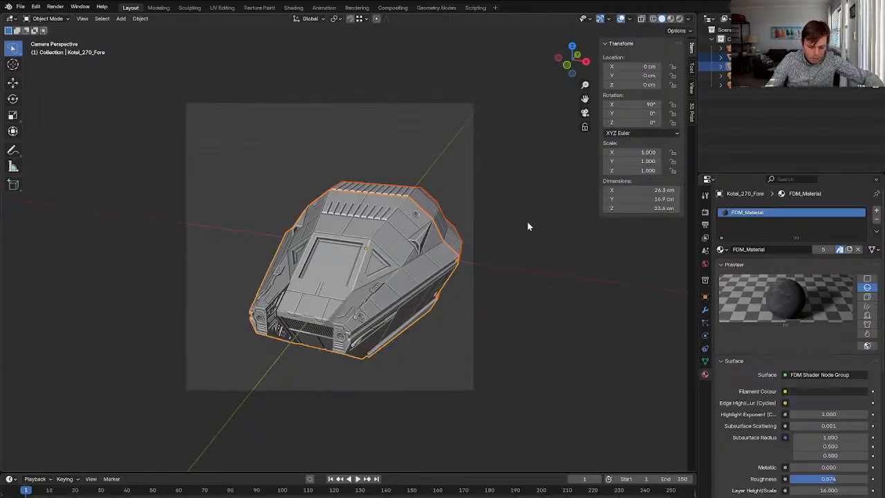
{"action": "key", "text": "F12"}
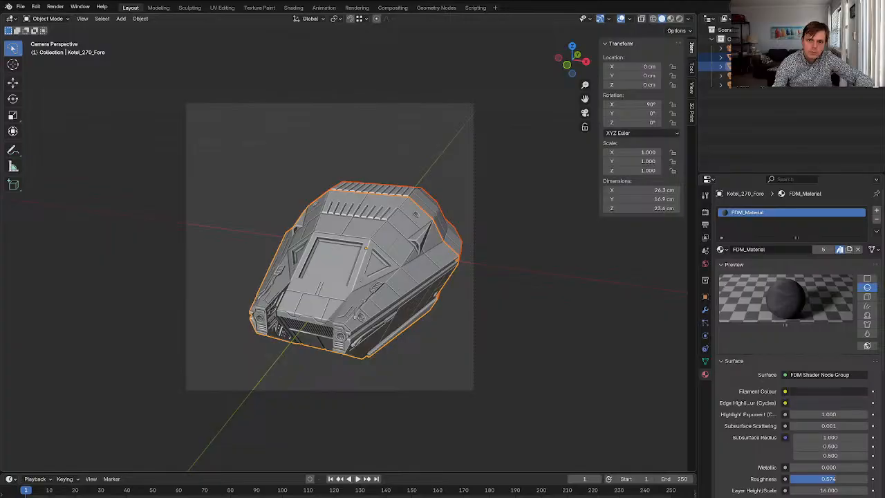
Clear the selection and show the scene's Cycles render settings
{"action": "key", "text": "alt+a"}
{"action": "left_click", "coordinate": [396, 267]}
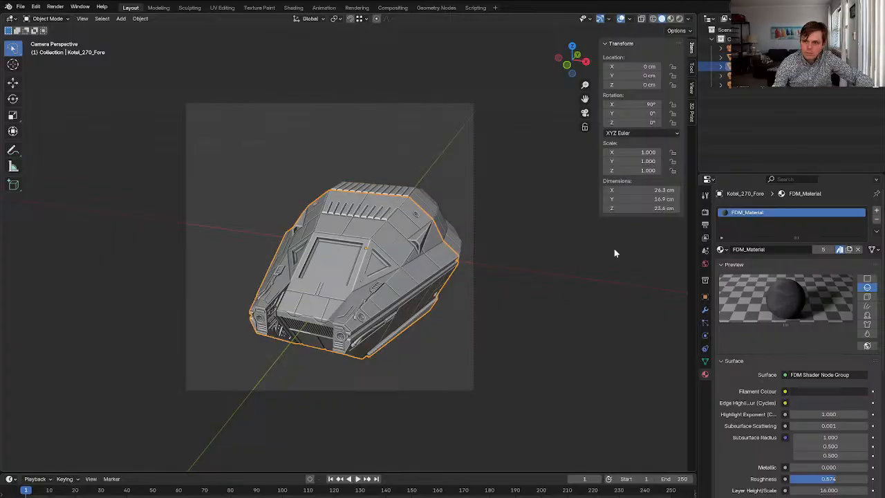
{"action": "left_click", "coordinate": [614, 253]}
{"action": "right_click", "coordinate": [811, 306]}
{"action": "mouse_move", "coordinate": [811, 306]}
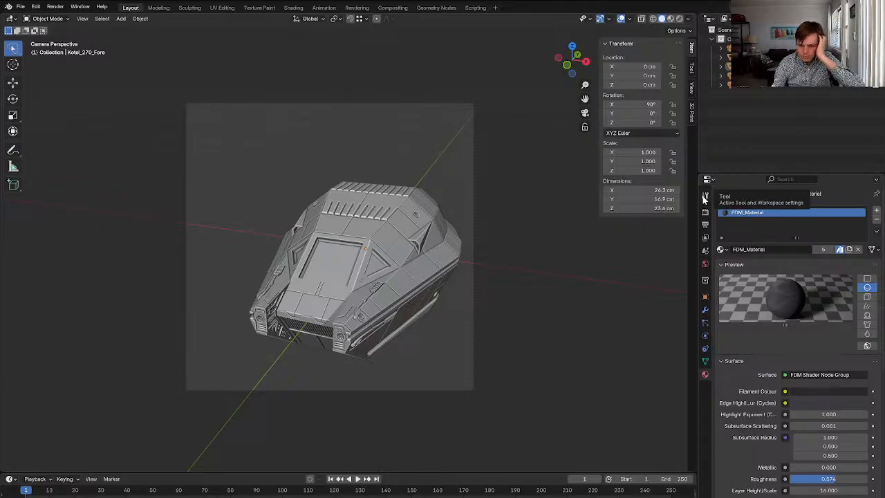
{"action": "left_click", "coordinate": [704, 198]}
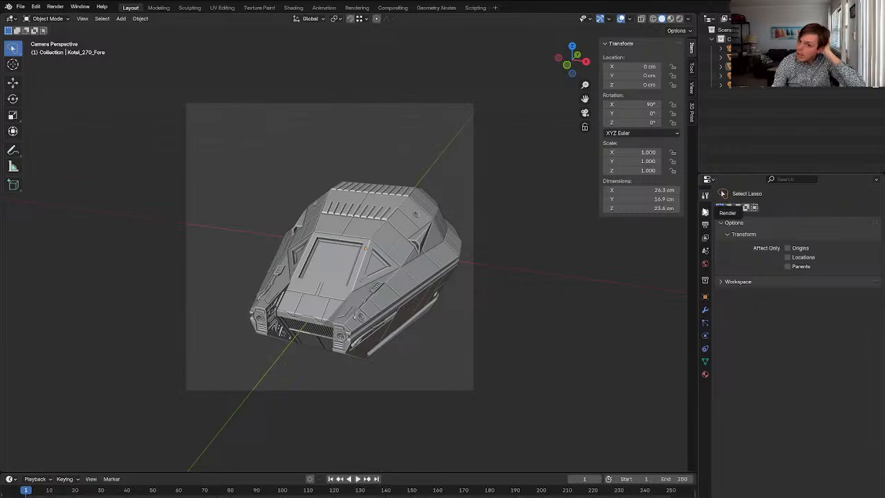
{"action": "left_click", "coordinate": [704, 211]}
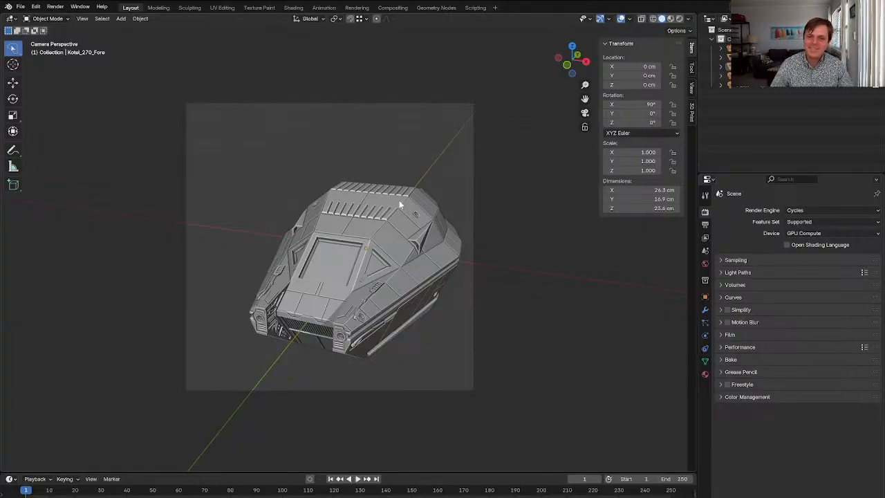
Duplicate the fore and aft sections and place the copy behind the original at about X -31.7 cm, Y 31.2 cm, Z 7.5 cm
{"action": "left_click", "coordinate": [391, 269]}
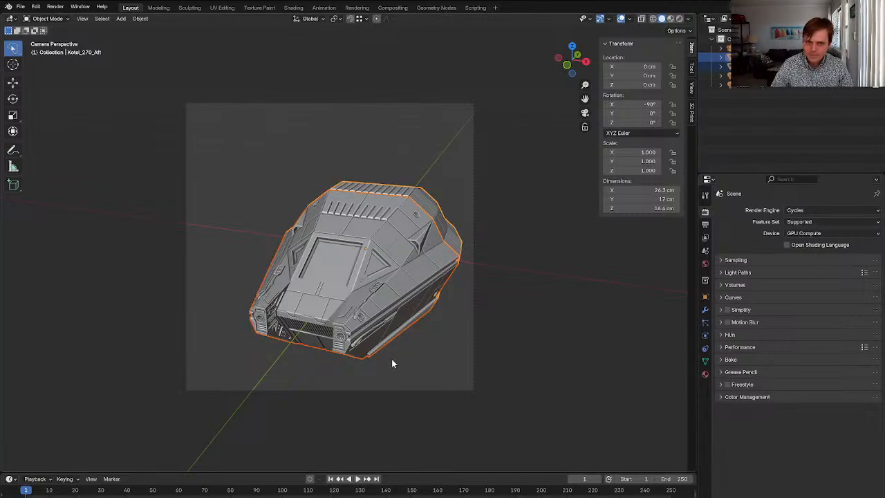
{"action": "key", "text": "shift+d"}
{"action": "left_click", "coordinate": [328, 280]}
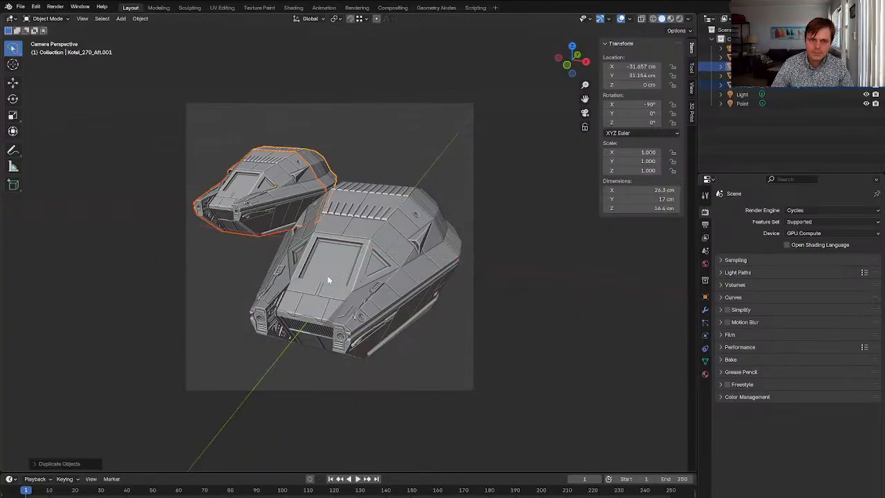
{"action": "key", "text": "g"}
{"action": "key", "text": "z"}
{"action": "left_click", "coordinate": [327, 244]}
Rotate the new duplicate around the Z axis to about 166° so its rear faces the camera
{"action": "key", "text": "r"}
{"action": "key", "text": "z"}
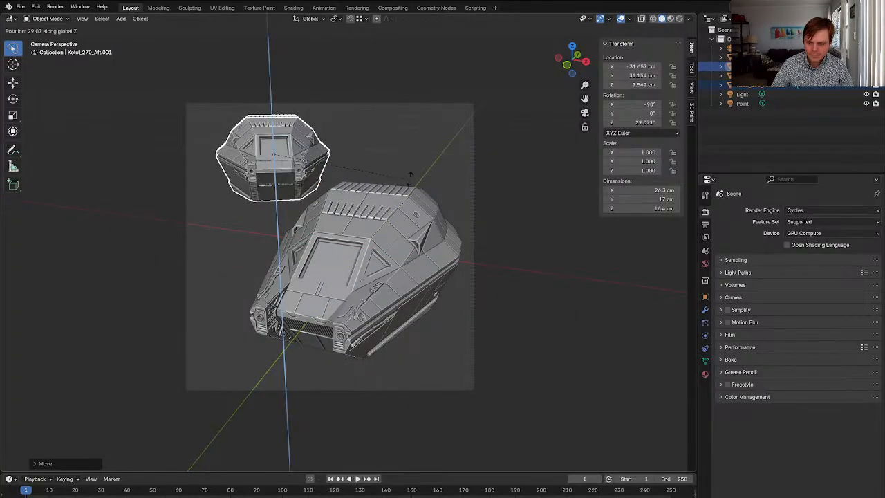
{"action": "left_click", "coordinate": [250, 127]}
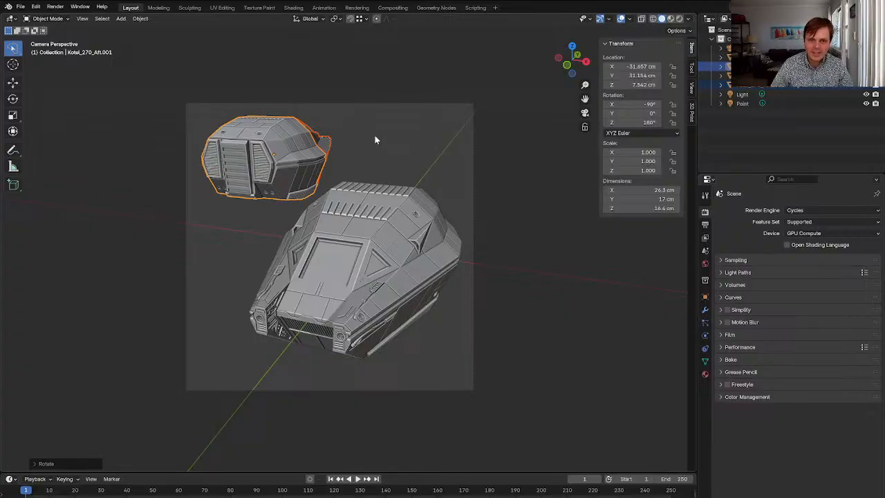
{"action": "key", "text": "r"}
{"action": "key", "text": "z"}
{"action": "left_click", "coordinate": [383, 161]}
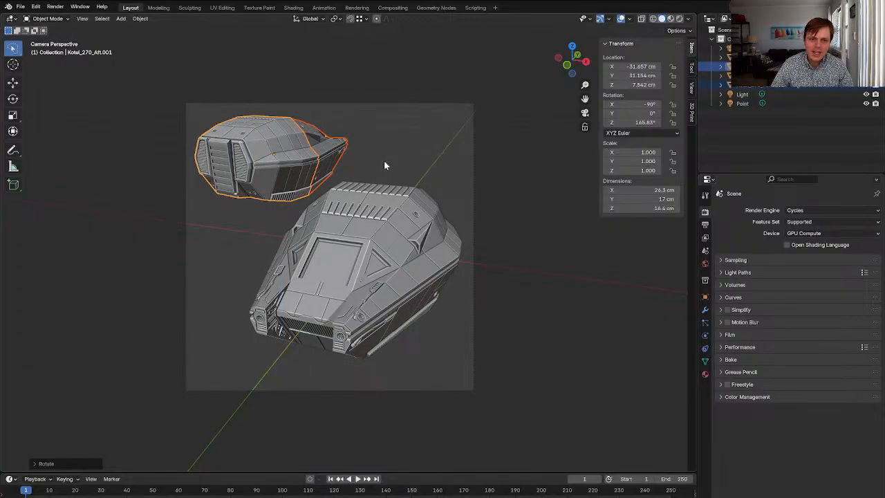
Select the camera and move it back to about X 17.4 cm, Y -60.5 cm, Z 25.1 cm to frame both ships
{"action": "left_click", "coordinate": [470, 175]}
{"action": "left_click", "coordinate": [474, 176]}
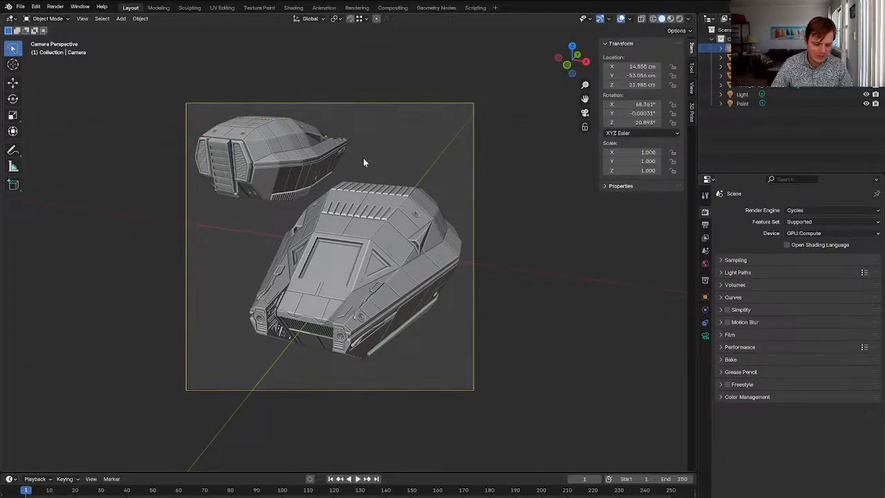
{"action": "key", "text": "shift+grave"}
{"action": "key", "text": "s"}
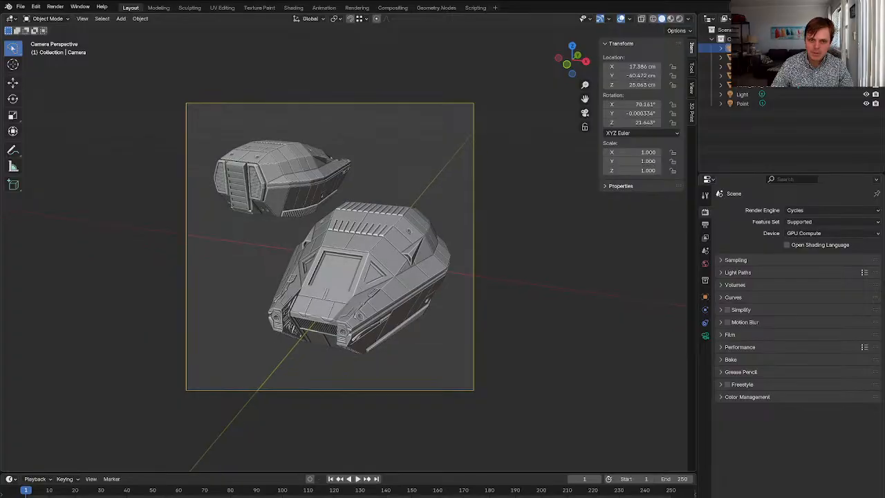
{"action": "left_click", "coordinate": [363, 160]}
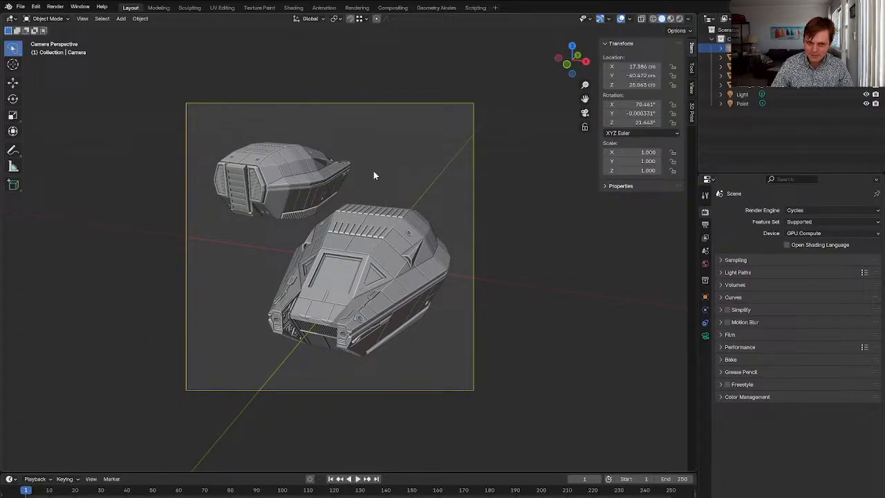
Try rotating the camera around the Z axis to about 7.5° and undo the rotation
{"action": "key", "text": "r"}
{"action": "key", "text": "z"}
{"action": "left_click", "coordinate": [360, 176]}
{"action": "right_click", "coordinate": [360, 177]}
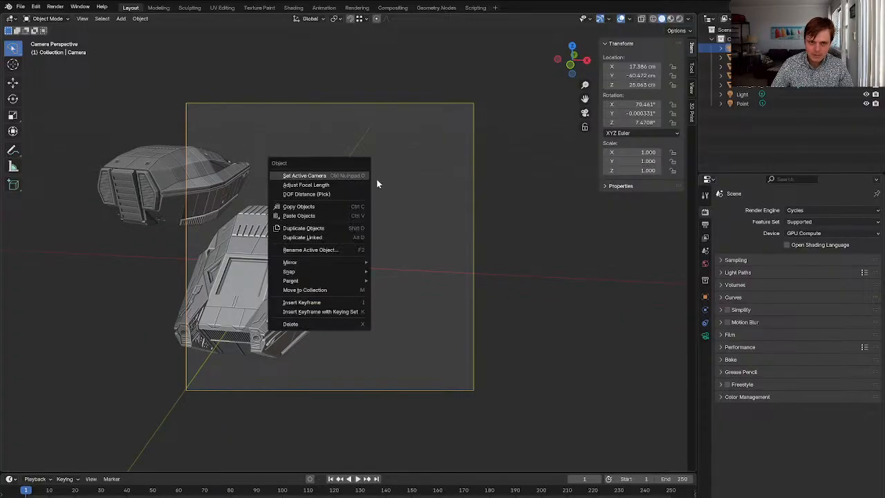
{"action": "key", "text": "ctrl+z"}
Re-aim the camera to about 71.5° X and 20.9° Z rotation so both ships sit centrally in the frame
{"action": "key", "text": "shift+grave"}
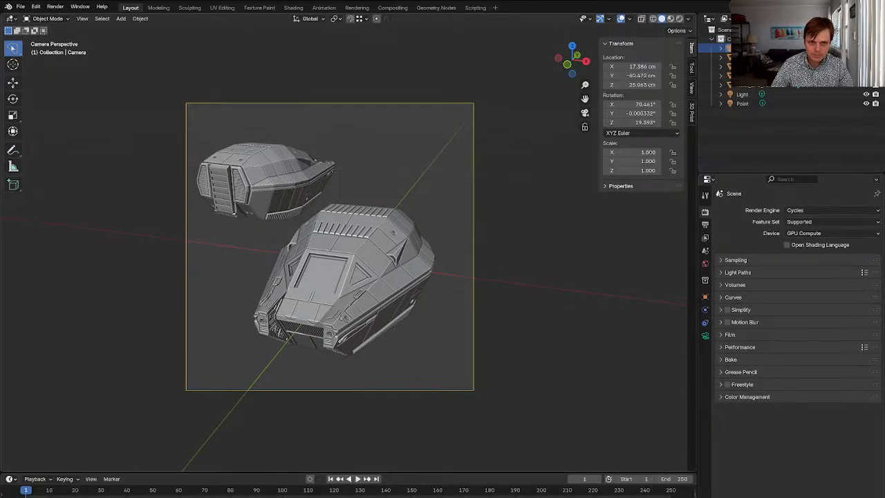
{"action": "left_click", "coordinate": [434, 197]}
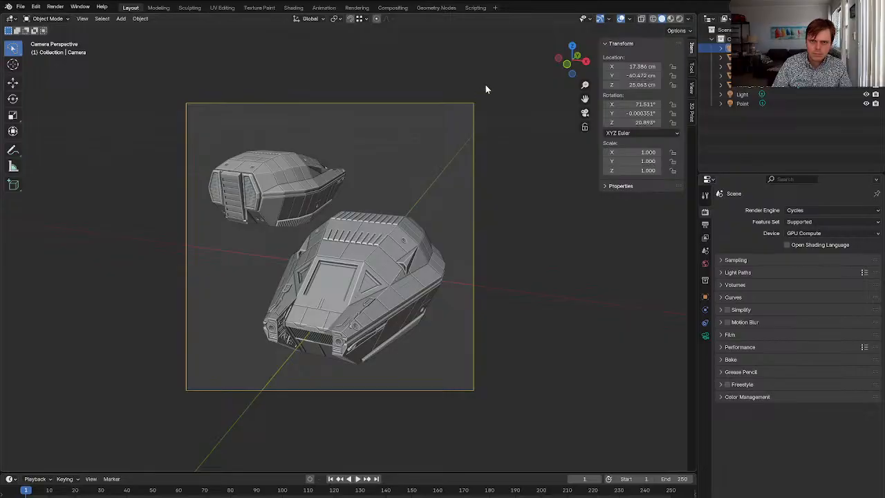
Set the Layer Height/Scale of the front ship's FDM_Material to 8
{"action": "left_click", "coordinate": [431, 273]}
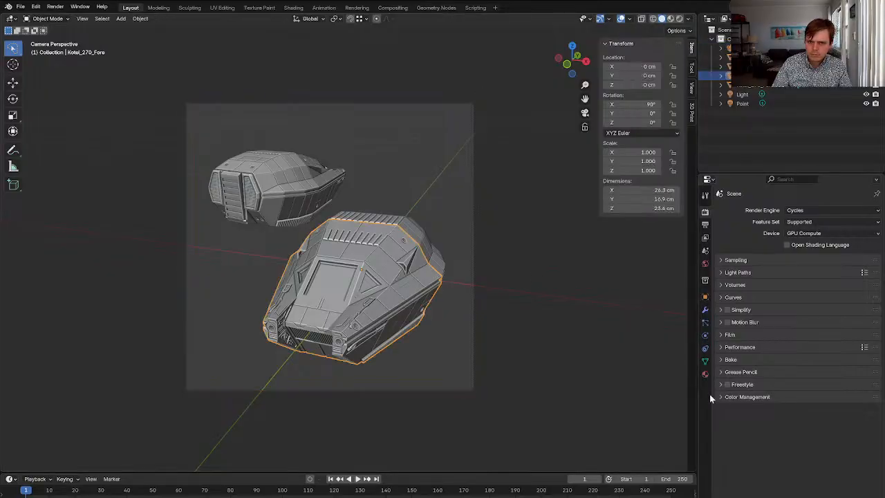
{"action": "left_click", "coordinate": [704, 374]}
{"action": "scroll", "coordinate": [794, 401], "scroll_direction": "down", "scroll_amount": 2}
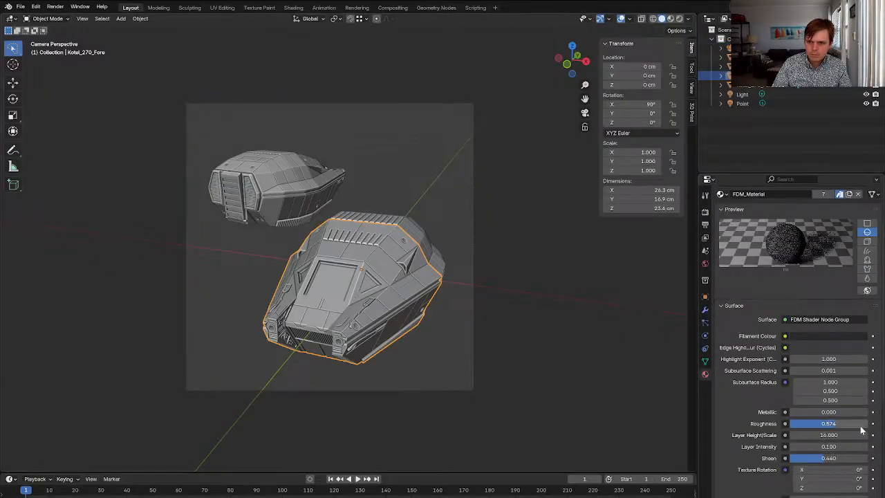
{"action": "left_click", "coordinate": [819, 435]}
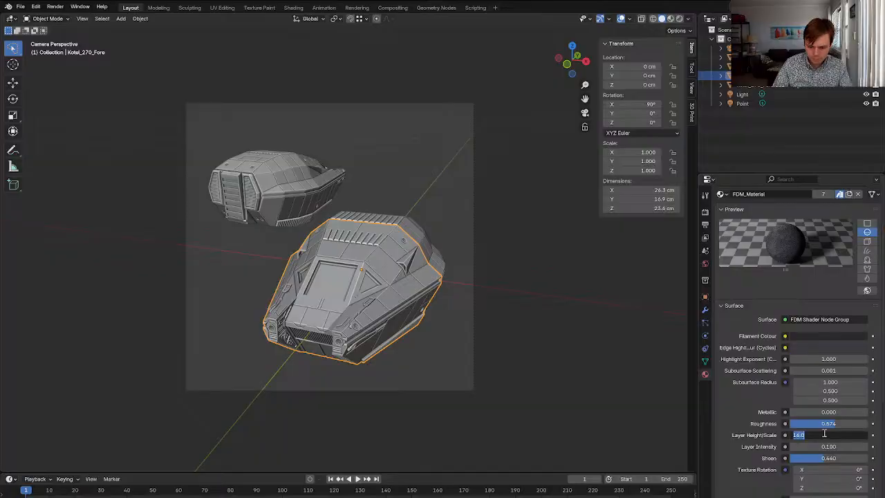
{"action": "type", "text": "4"}
{"action": "key", "text": "Return"}
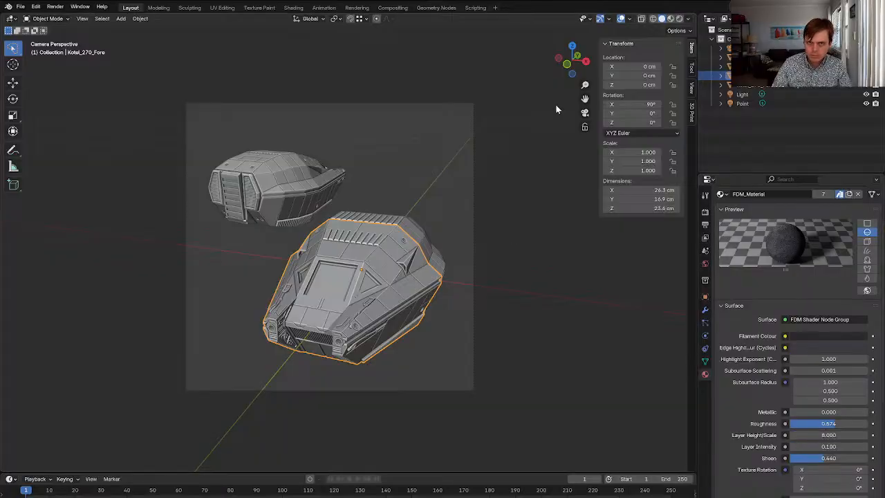
Render the front-and-rear camera view and save the image as Kotel 270 Marketing Render.png
{"action": "left_click", "coordinate": [356, 8]}
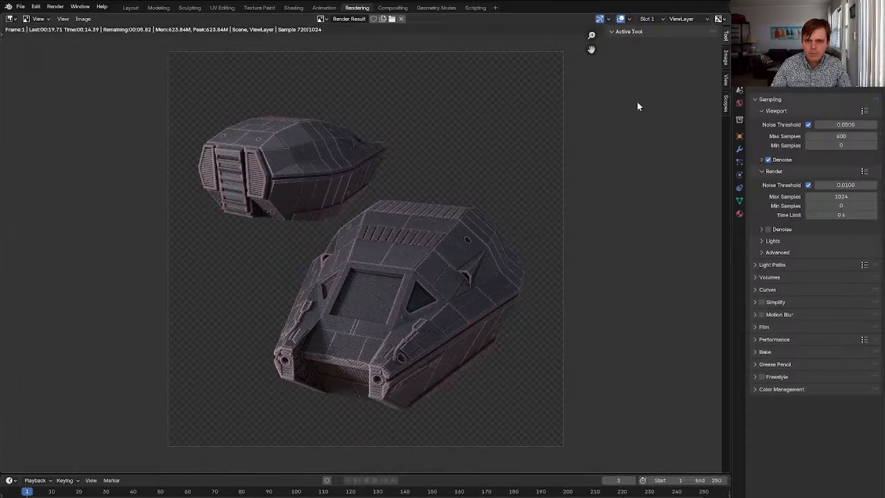
{"action": "key", "text": "Escape"}
{"action": "left_click", "coordinate": [83, 19]}
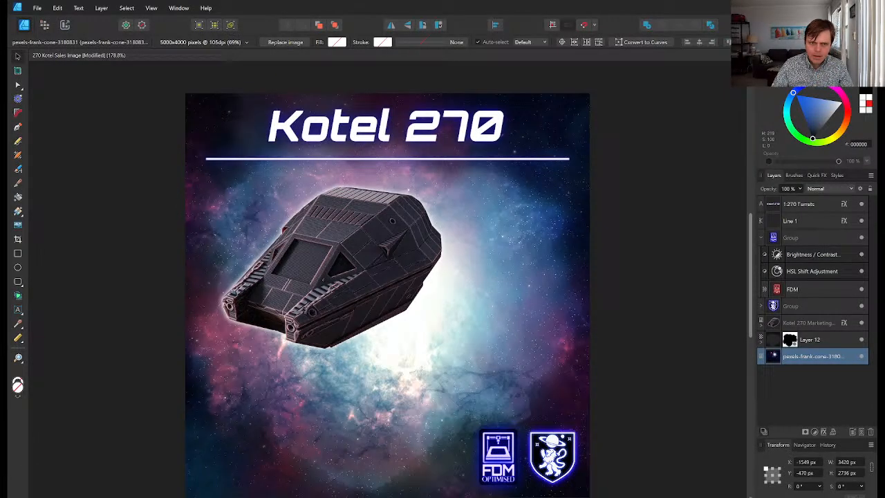
Switch to the Affinity sales artwork, insert the new render above the old Kotel layer and scale it to about 980 px square
{"action": "left_click", "coordinate": [368, 294]}
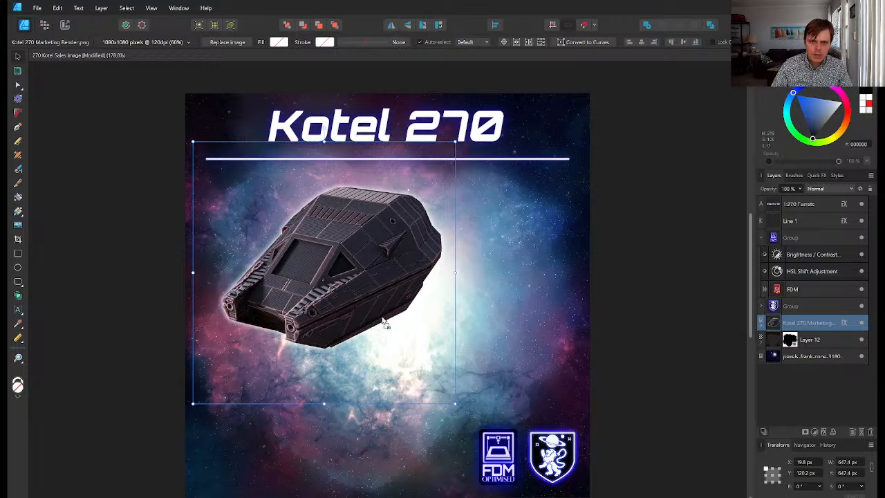
{"action": "key", "text": "ctrl+v"}
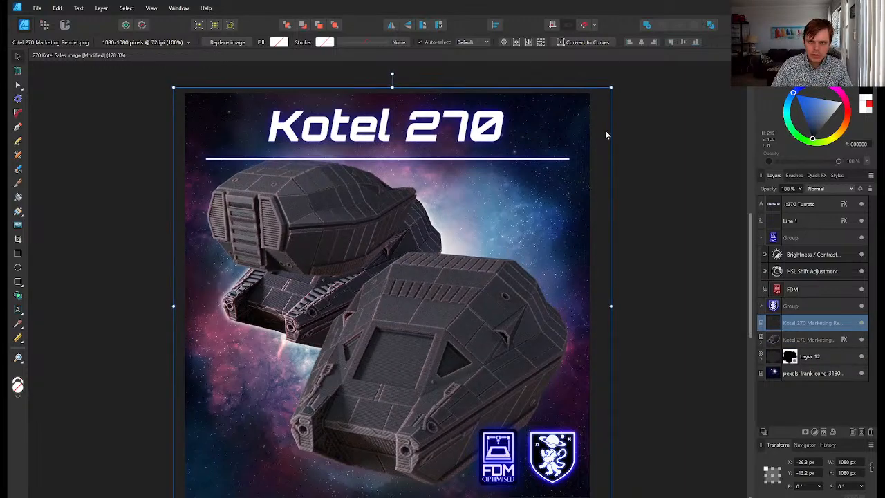
{"action": "left_click_drag", "start_coordinate": [615, 83], "coordinate": [587, 139]}
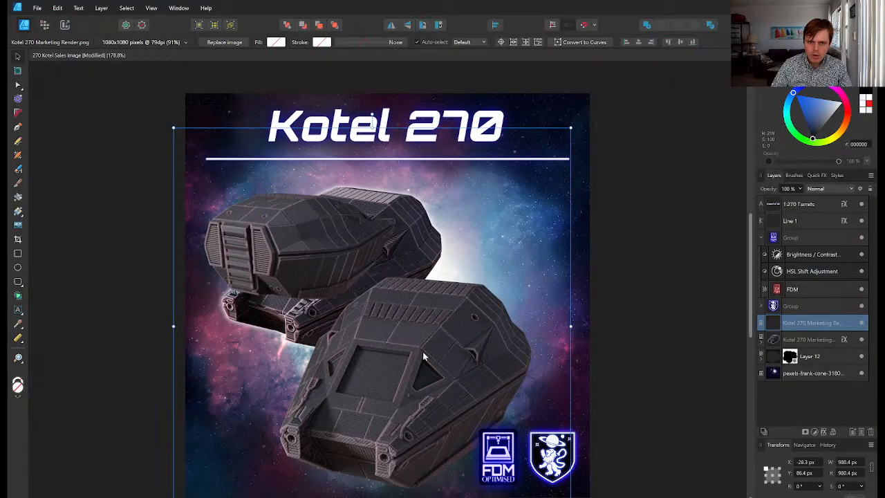
Flip the new render horizontally and position it at about X -21 px, Y 54 px
{"action": "left_click_drag", "start_coordinate": [422, 352], "coordinate": [439, 341]}
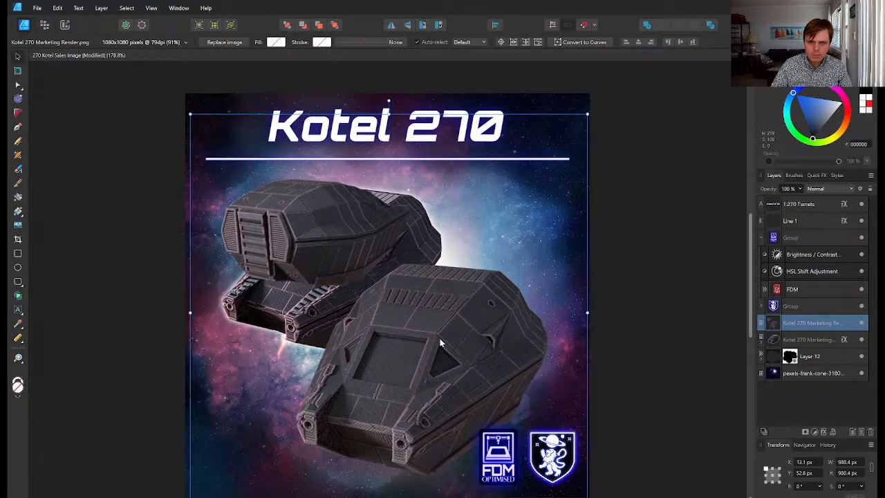
{"action": "left_click", "coordinate": [390, 25]}
{"action": "left_click_drag", "start_coordinate": [482, 255], "coordinate": [463, 256]}
{"action": "middle_click_drag", "start_coordinate": [463, 255], "coordinate": [461, 213]}
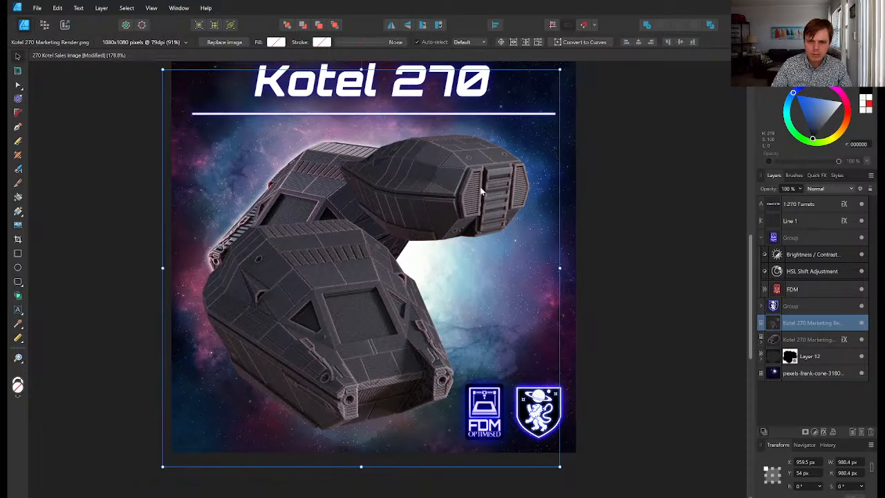
Place the new Kotel render in its own layer group and expand that group
{"action": "left_click", "coordinate": [762, 340]}
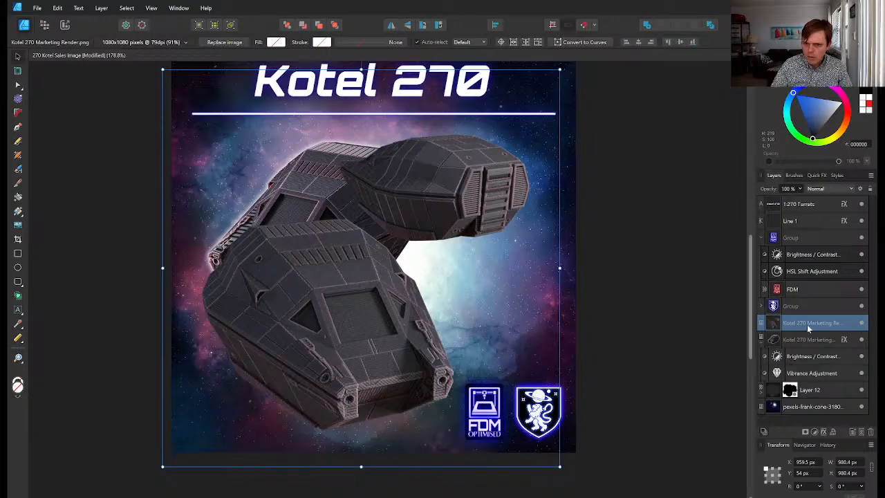
{"action": "double_click", "coordinate": [785, 325]}
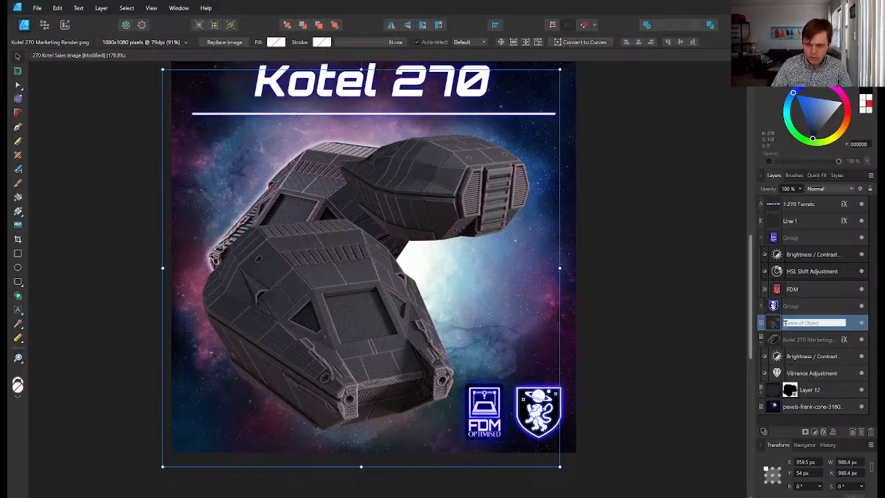
{"action": "left_click", "coordinate": [776, 326]}
{"action": "key", "text": "ctrl+g"}
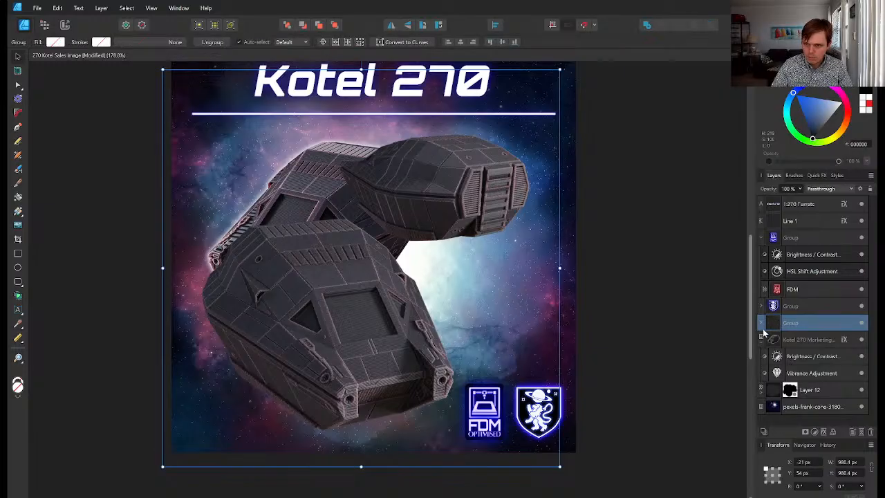
{"action": "key", "text": "ctrl+z"}
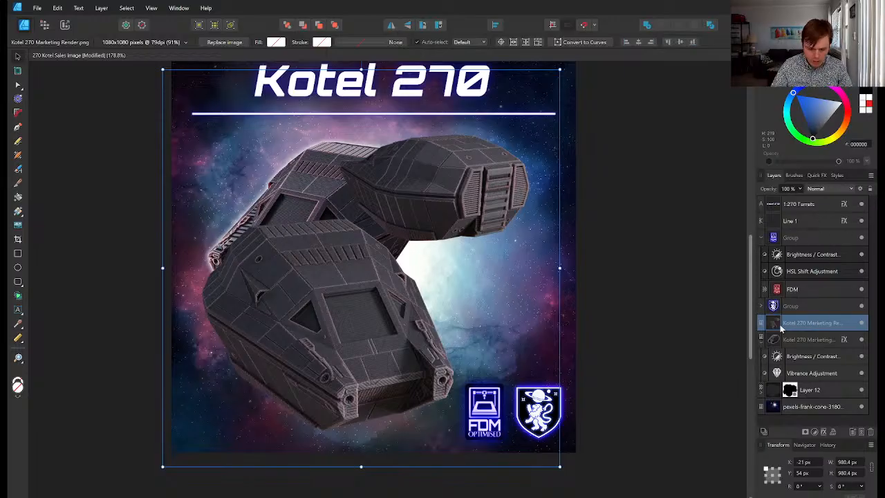
{"action": "key", "text": "ctrl+g"}
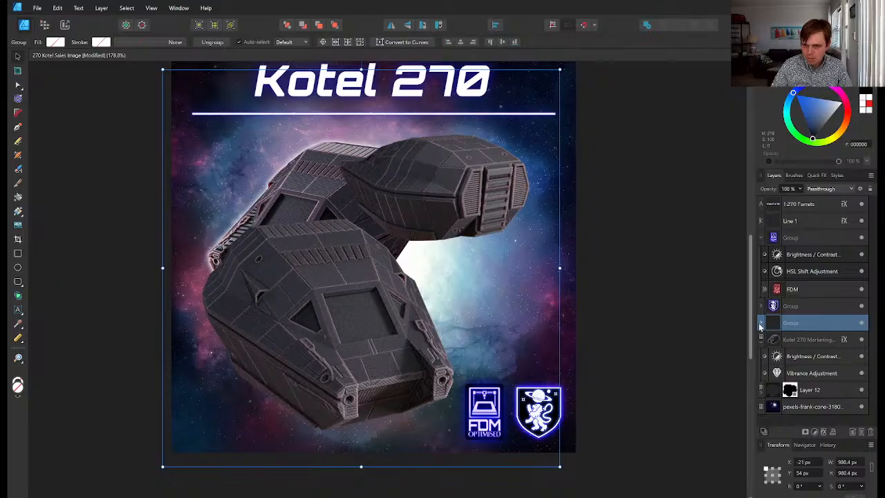
{"action": "left_click", "coordinate": [761, 323]}
Apply the old render's layer effects to the new group and move its Brightness/Contrast and Vibrance adjustments into it
{"action": "left_click_drag", "start_coordinate": [846, 357], "coordinate": [821, 327]}
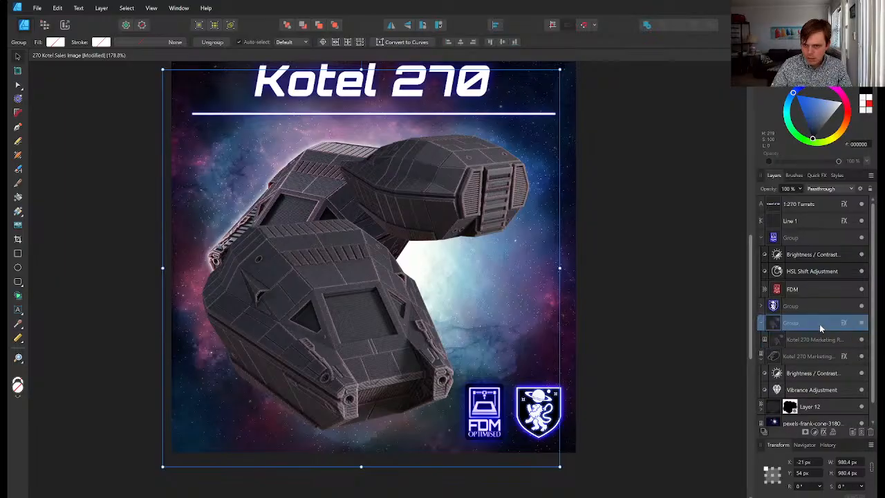
{"action": "left_click", "coordinate": [762, 358]}
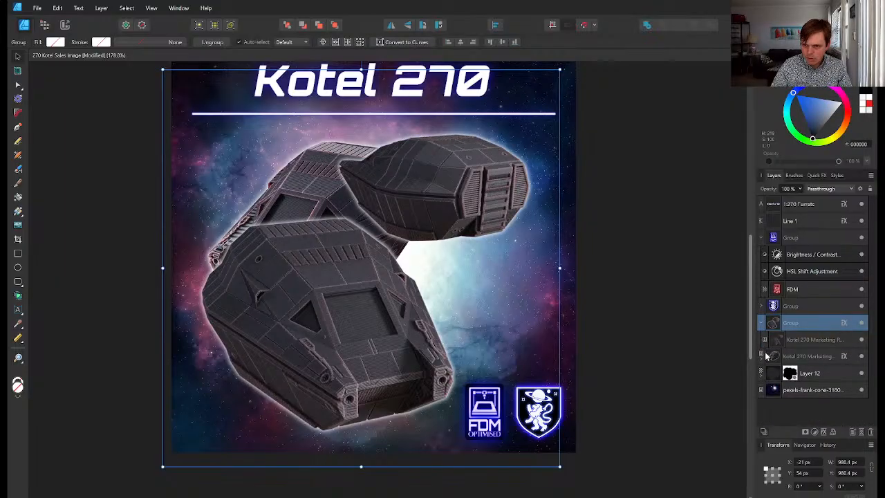
{"action": "left_click", "coordinate": [762, 356]}
{"action": "left_click_drag", "start_coordinate": [767, 372], "coordinate": [788, 329]}
{"action": "left_click_drag", "start_coordinate": [784, 391], "coordinate": [785, 329]}
Delete the old single-ship Kotel render layer from the artwork
{"action": "left_click", "coordinate": [779, 391]}
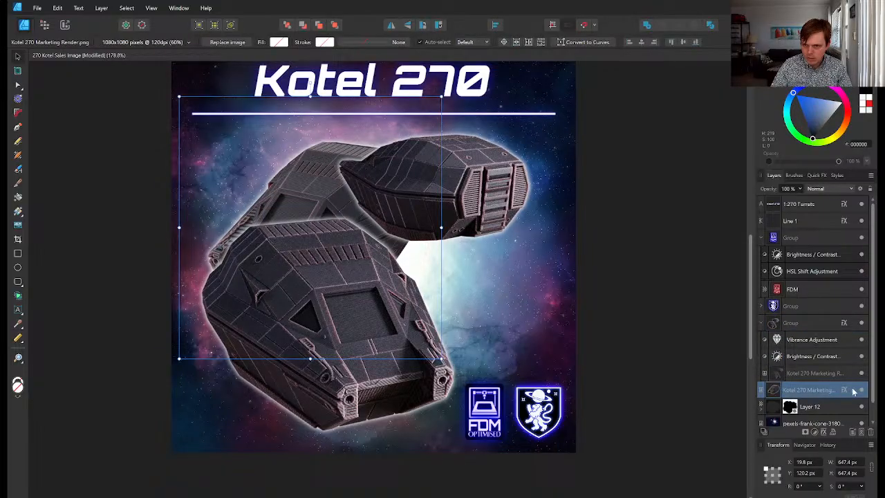
{"action": "left_click", "coordinate": [870, 432]}
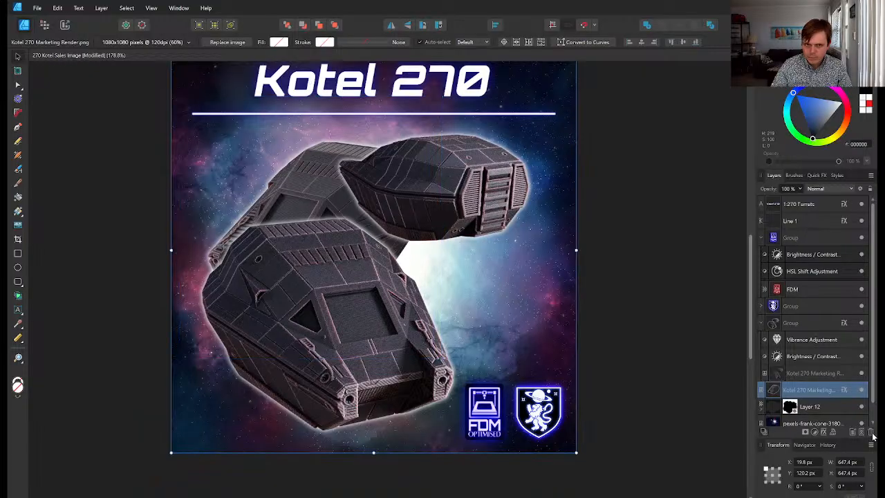
{"action": "left_click", "coordinate": [645, 304]}
Examine the sales artwork's composition, glow and shading on the front and rear ship views
{"action": "mouse_move", "coordinate": [593, 277]}
{"action": "middle_mouse_down"}
{"action": "mouse_move", "coordinate": [580, 261]}
{"action": "mouse_move", "coordinate": [591, 269]}
{"action": "middle_mouse_up"}
{"action": "left_click_drag", "start_coordinate": [591, 270], "coordinate": [593, 273]}
{"action": "left_click_drag", "start_coordinate": [523, 280], "coordinate": [519, 298]}
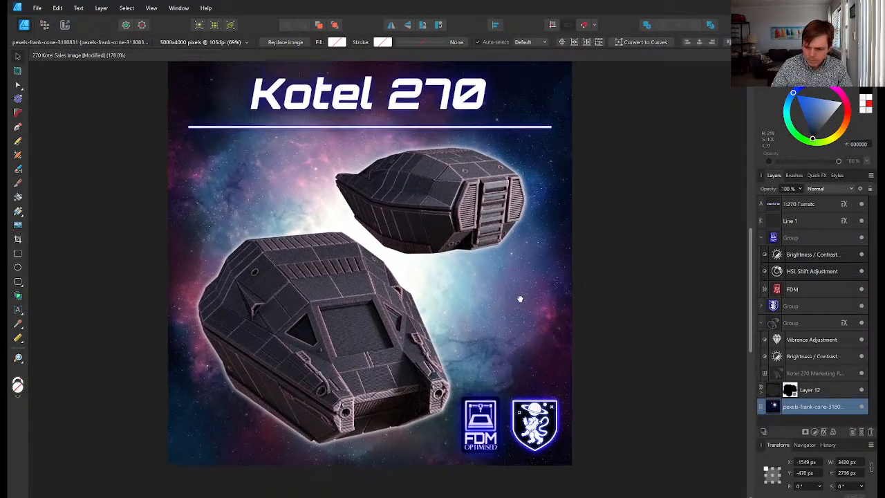
{"action": "left_click_drag", "start_coordinate": [515, 261], "coordinate": [532, 293], "text": "ctrl"}
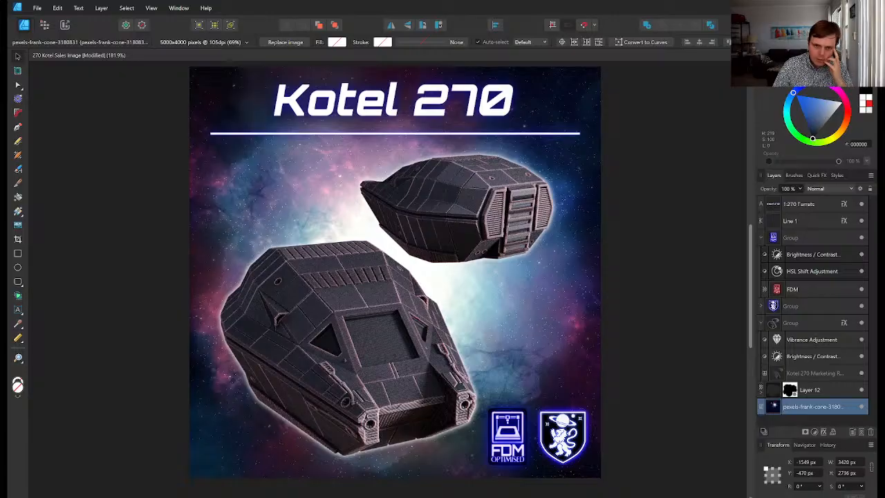
{"action": "left_click_drag", "start_coordinate": [491, 348], "coordinate": [461, 332]}
{"action": "left_click_drag", "start_coordinate": [424, 237], "coordinate": [321, 353], "text": "ctrl"}
{"action": "left_click_drag", "start_coordinate": [448, 315], "coordinate": [419, 321]}
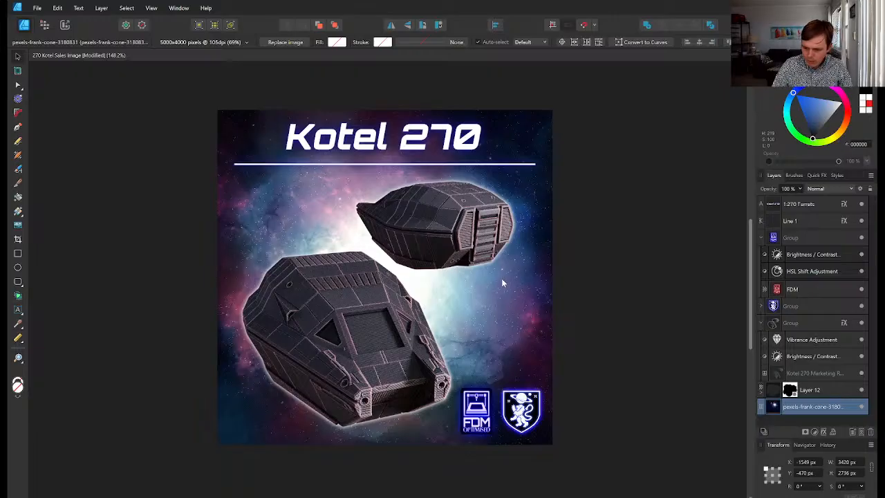
{"action": "middle_click_drag", "start_coordinate": [469, 253], "coordinate": [461, 251]}
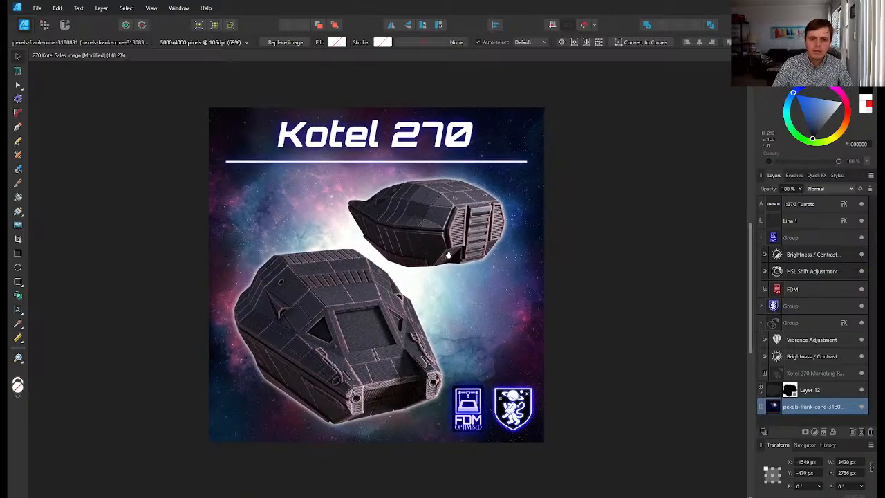
{"action": "scroll", "coordinate": [470, 248], "scroll_direction": "up", "scroll_amount": 2}
{"action": "scroll", "coordinate": [463, 254], "scroll_direction": "down", "scroll_amount": 2}
{"action": "scroll", "coordinate": [464, 260], "scroll_direction": "up", "scroll_amount": 1}
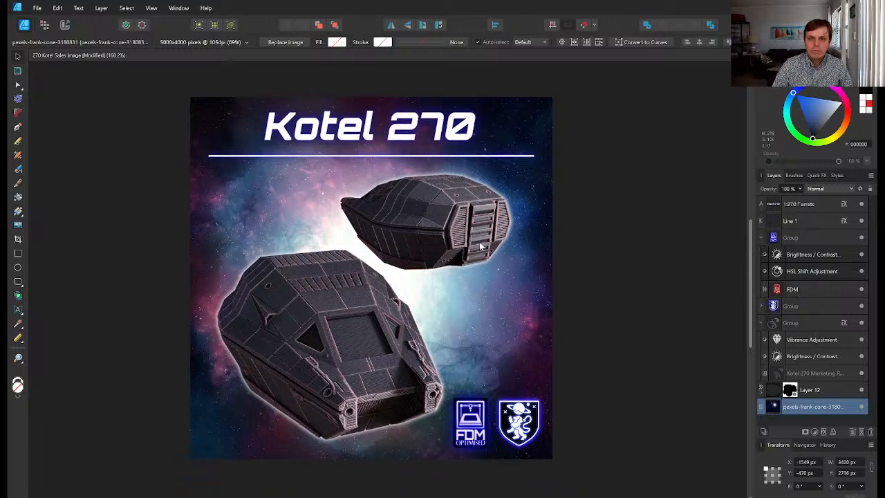
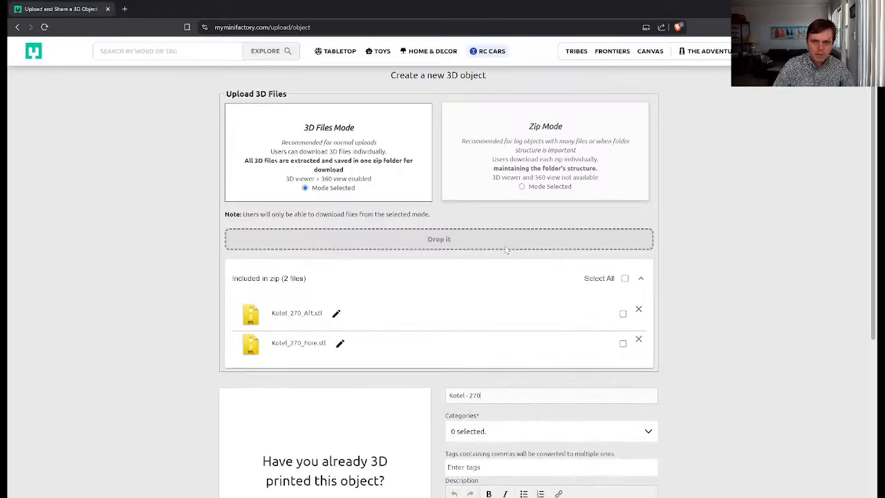
On the MyMiniFactory upload page, add the two GridForge-Clip-Supporty STLs and the three 270 FDM stand STLs to the Kotel files
{"action": "left_click_drag", "start_coordinate": [504, 249], "coordinate": [459, 244]}
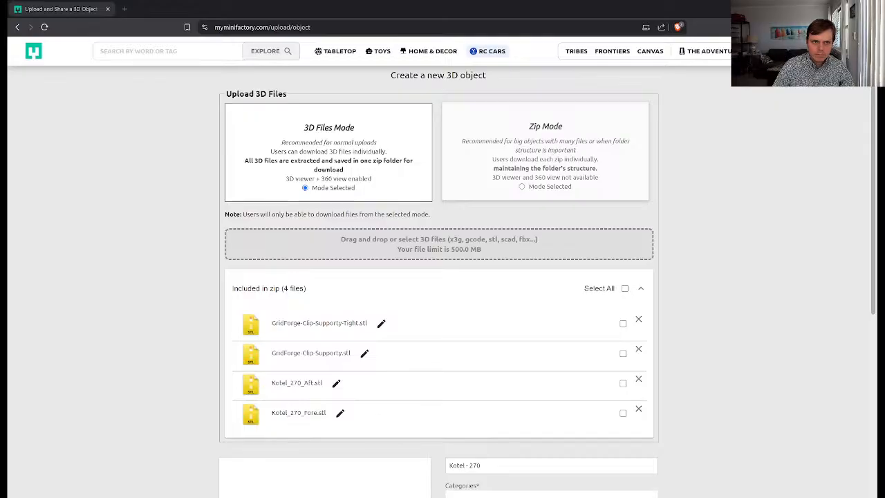
{"action": "left_click_drag", "start_coordinate": [416, 246], "coordinate": [416, 246]}
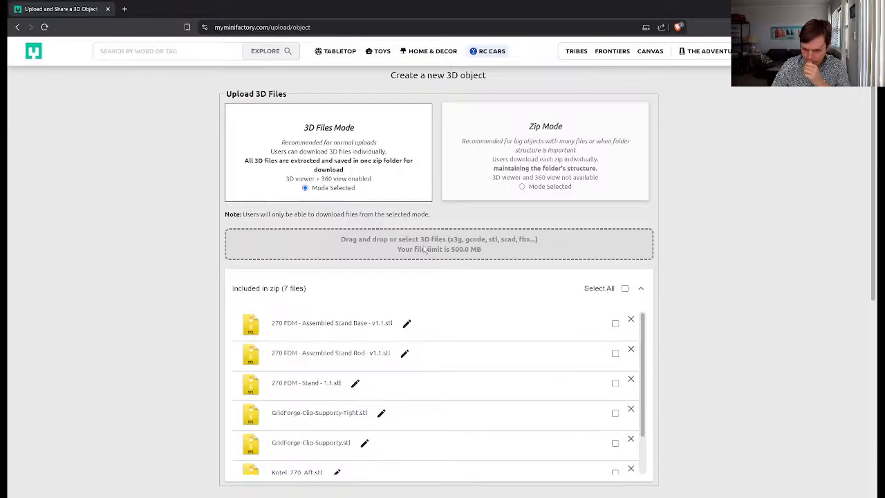
{"action": "scroll", "coordinate": [584, 379], "scroll_direction": "down", "scroll_amount": 2}
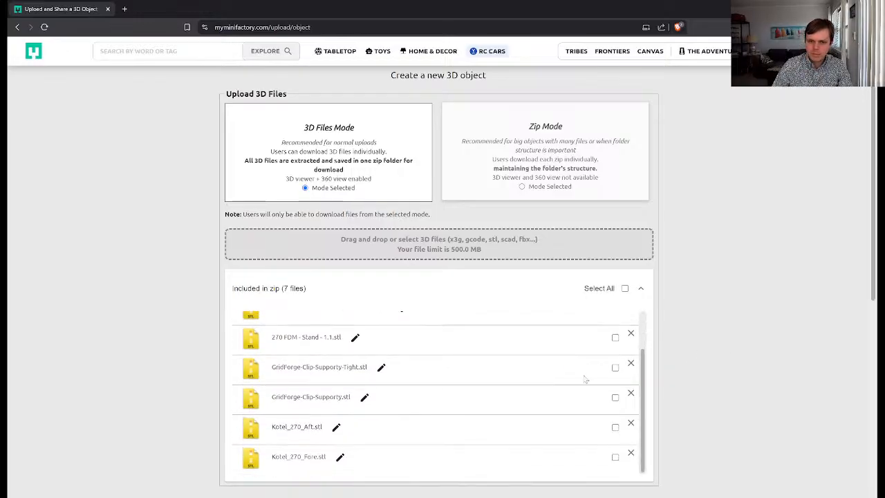
Assign the Kotel - 270 object to the Tabletop category and its Vehicles & Machines subcategory
{"action": "scroll", "coordinate": [585, 379], "scroll_direction": "up", "scroll_amount": 2}
{"action": "scroll", "coordinate": [591, 377], "scroll_direction": "down", "scroll_amount": 2}
{"action": "scroll", "coordinate": [739, 384], "scroll_direction": "down", "scroll_amount": 3}
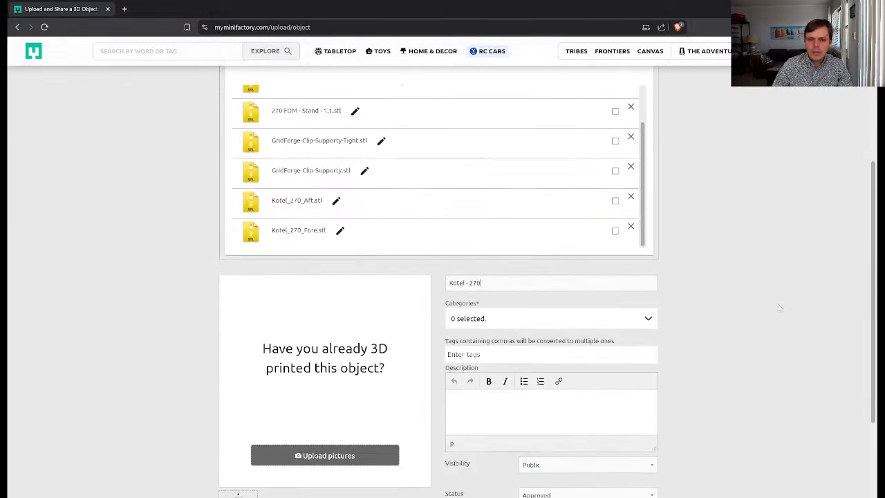
{"action": "scroll", "coordinate": [747, 325], "scroll_direction": "up", "scroll_amount": 1}
{"action": "scroll", "coordinate": [731, 327], "scroll_direction": "down", "scroll_amount": 1}
{"action": "left_click", "coordinate": [521, 274]}
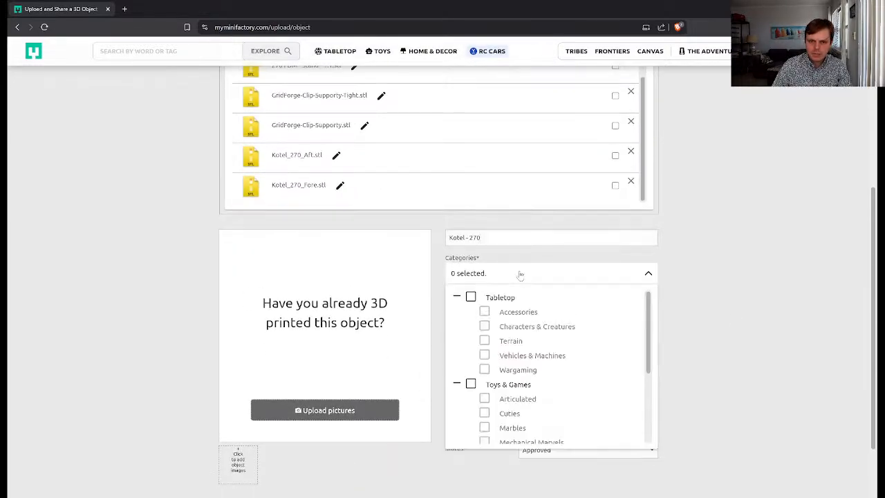
{"action": "left_click", "coordinate": [471, 297]}
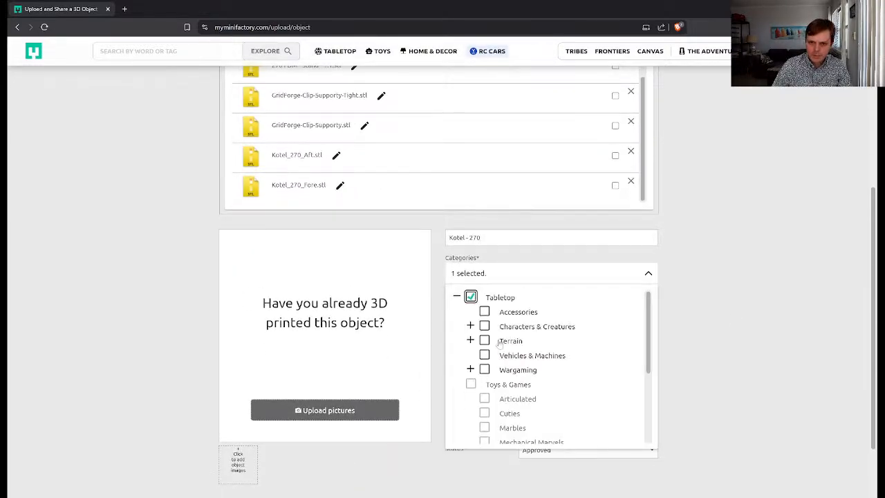
{"action": "left_click", "coordinate": [483, 355]}
{"action": "scroll", "coordinate": [608, 326], "scroll_direction": "down", "scroll_amount": 3}
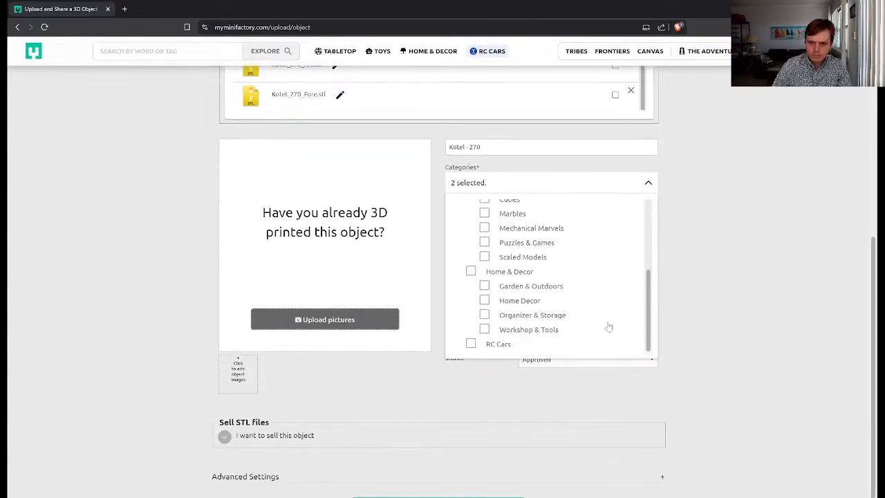
{"action": "scroll", "coordinate": [691, 310], "scroll_direction": "down", "scroll_amount": 1}
{"action": "left_click", "coordinate": [691, 309]}
Tag the object with sci-fi and 270
{"action": "scroll", "coordinate": [519, 279], "scroll_direction": "up", "scroll_amount": 3}
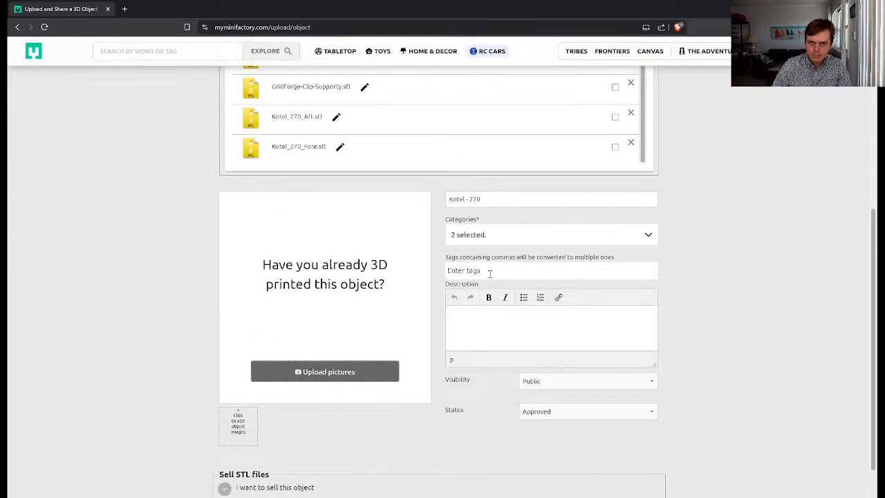
{"action": "left_click", "coordinate": [489, 273]}
{"action": "left_click", "coordinate": [481, 286]}
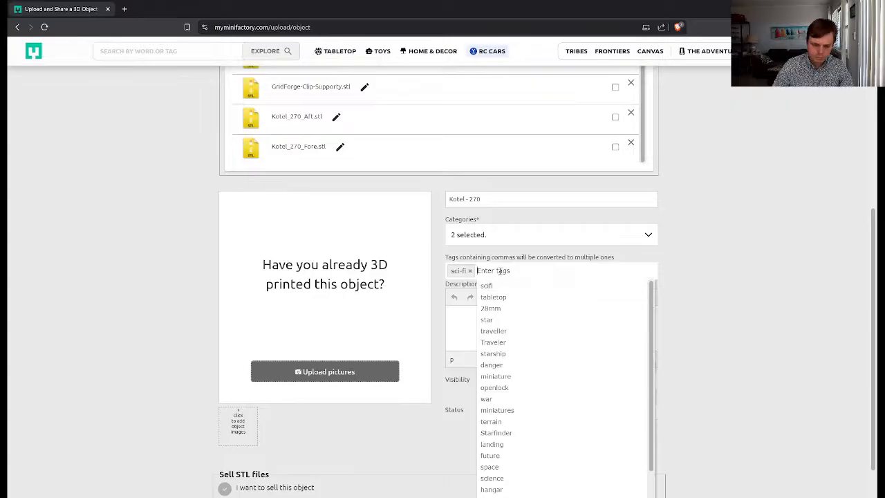
{"action": "type", "text": "tact"}
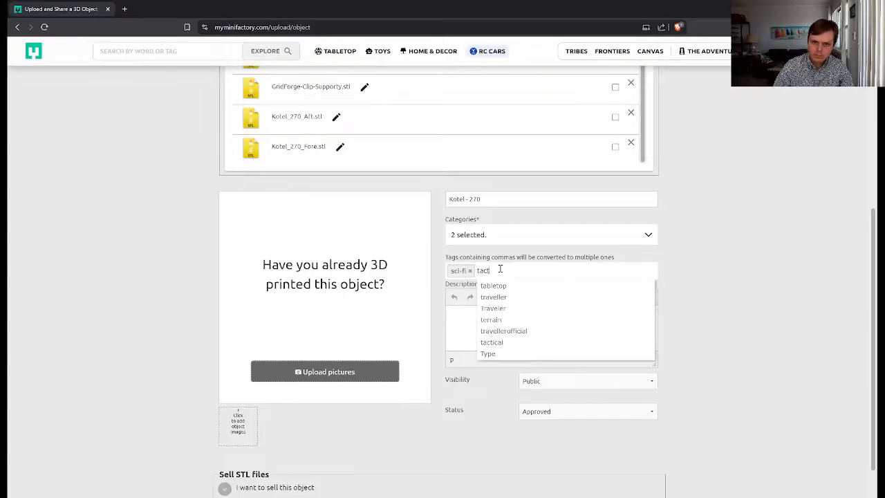
{"action": "key", "text": "BackSpace"}
{"action": "key", "text": "BackSpace"}
{"action": "key", "text": "BackSpace"}
{"action": "type", "text": "270"}
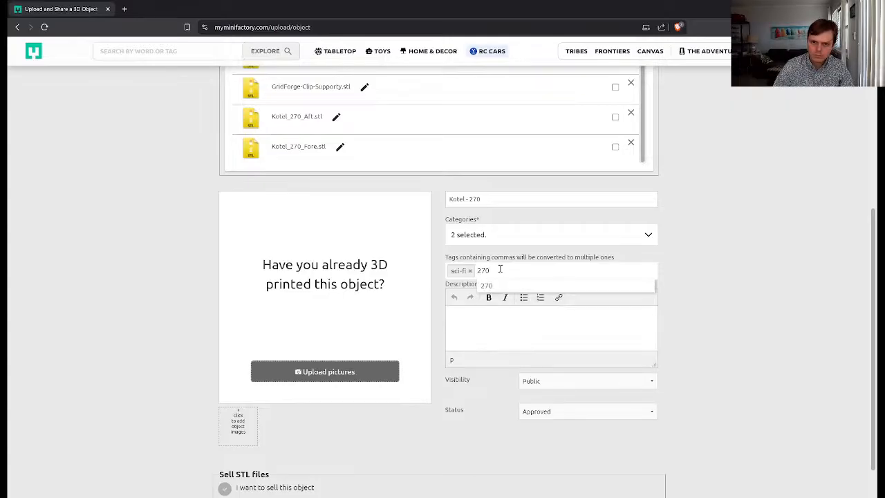
{"action": "left_click", "coordinate": [502, 282]}
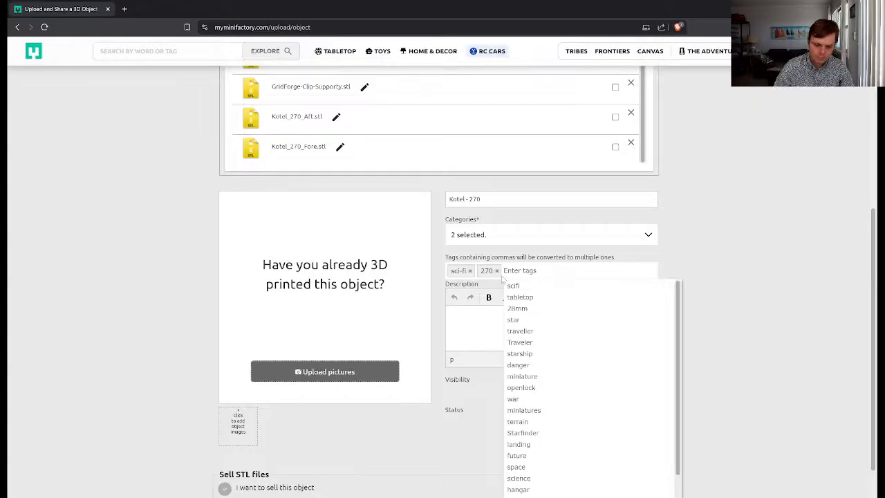
Add the tags 2nddynasty, space and ship, and check the suggested tags for other suitable ones
{"action": "type", "text": "2nddynast"}
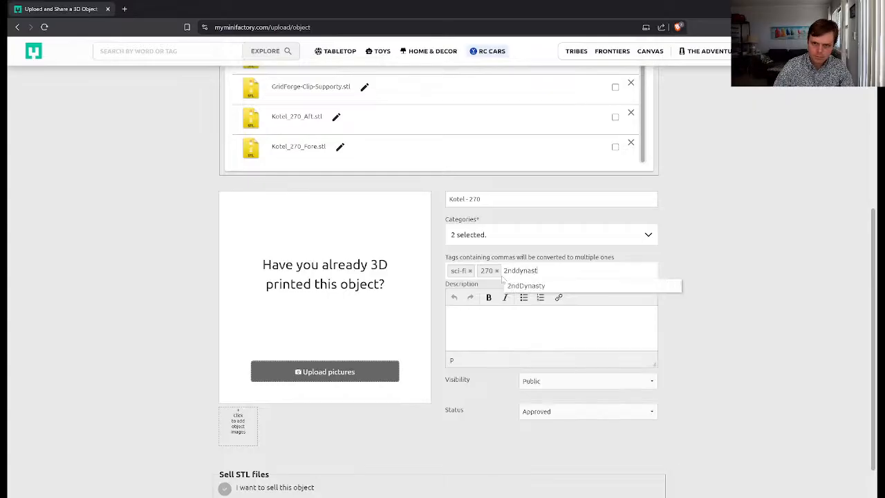
{"action": "type", "text": "y"}
{"action": "key", "text": "Return"}
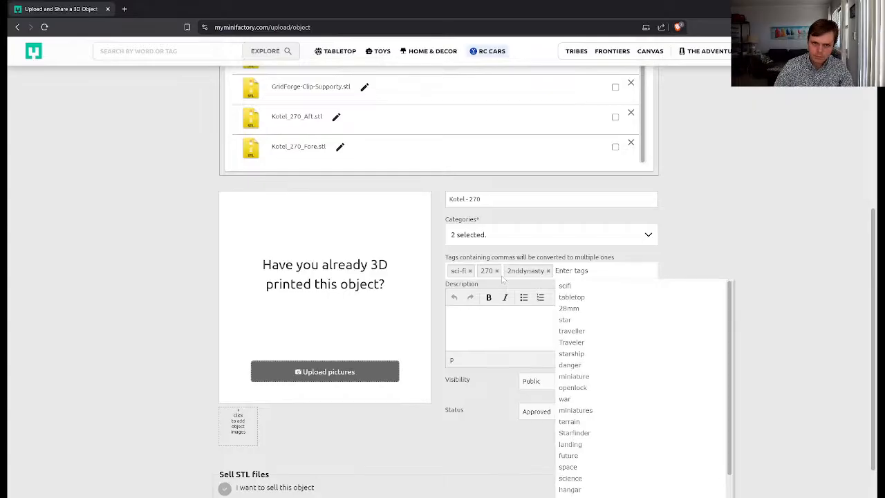
{"action": "type", "text": "space"}
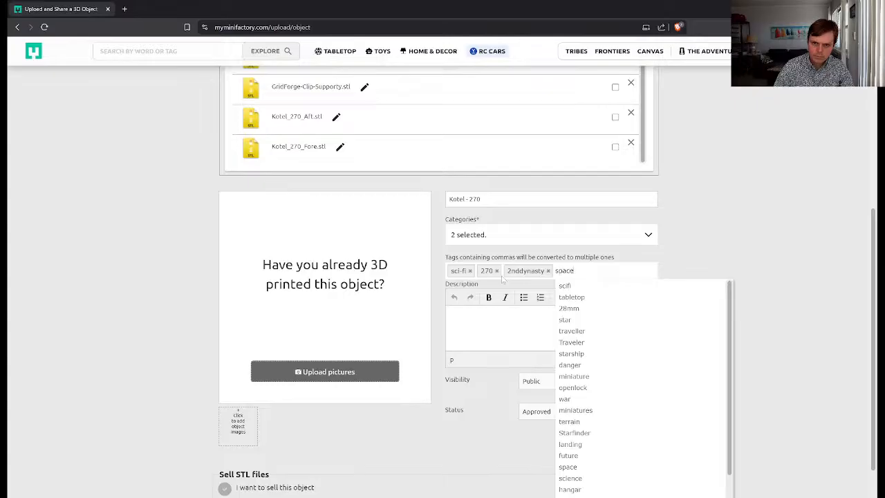
{"action": "key", "text": "Return"}
{"action": "type", "text": "ship"}
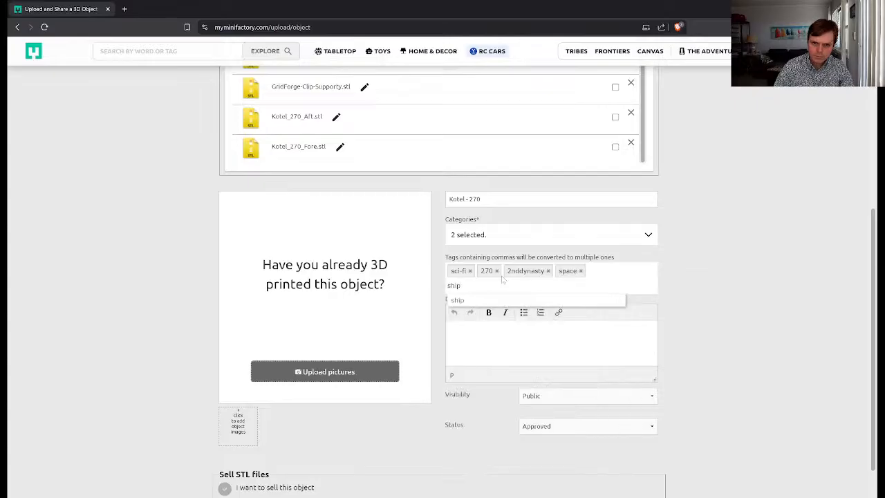
{"action": "key", "text": "Return"}
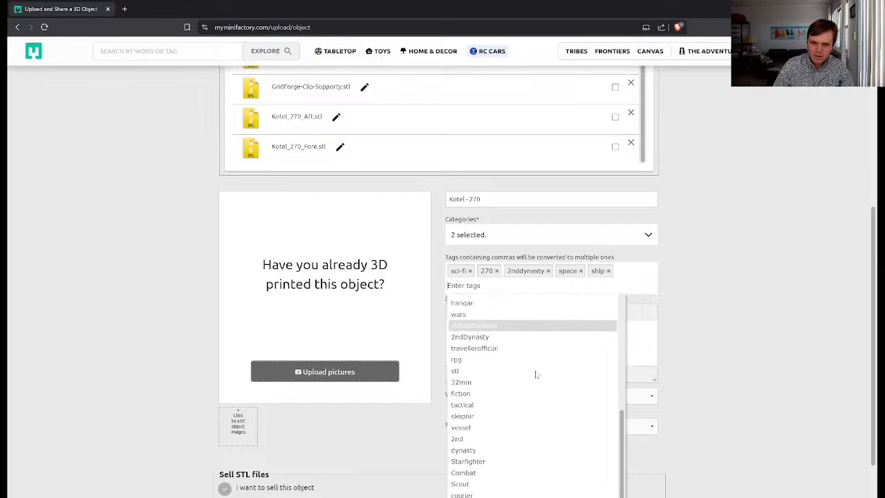
{"action": "scroll", "coordinate": [532, 371], "scroll_direction": "down", "scroll_amount": 5}
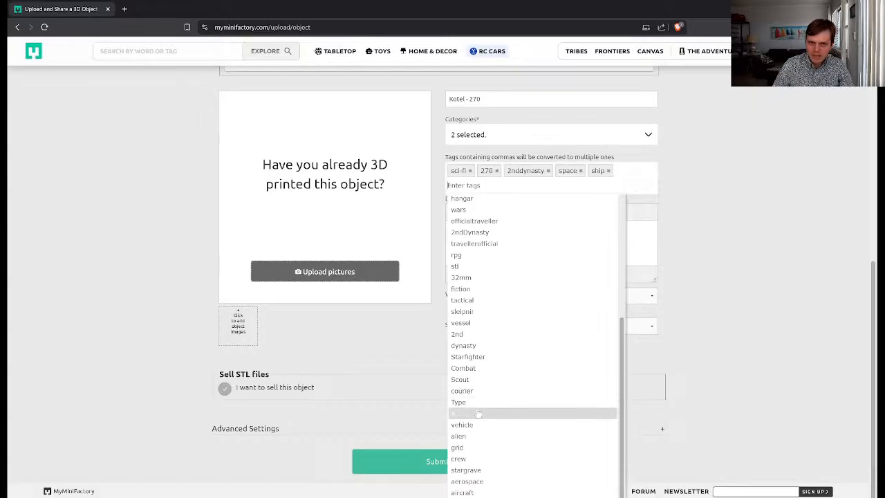
{"action": "scroll", "coordinate": [484, 387], "scroll_direction": "up", "scroll_amount": 2}
{"action": "scroll", "coordinate": [489, 342], "scroll_direction": "down", "scroll_amount": 3}
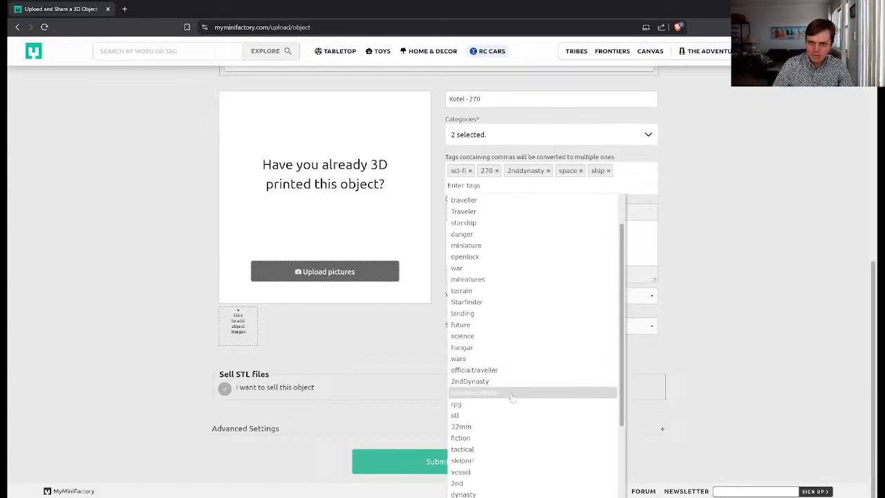
{"action": "left_click", "coordinate": [694, 347]}
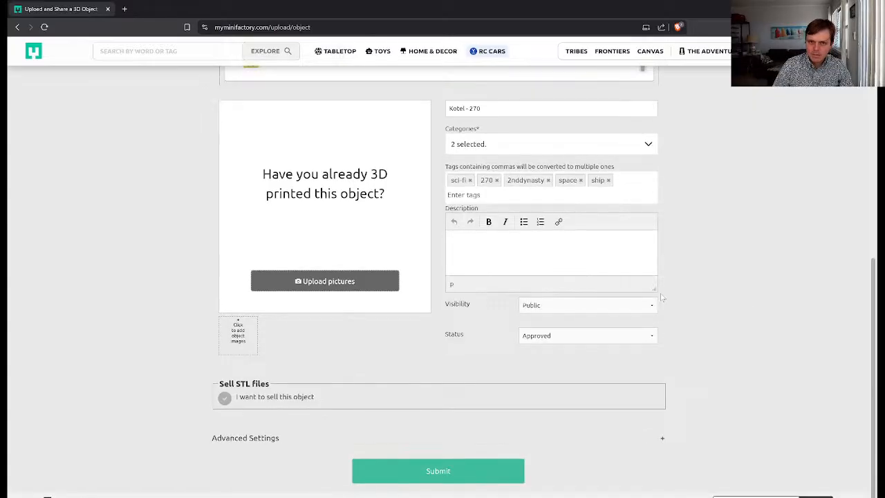
Upload the Kotel 270 sales artwork as the object's picture
{"action": "left_click", "coordinate": [331, 283]}
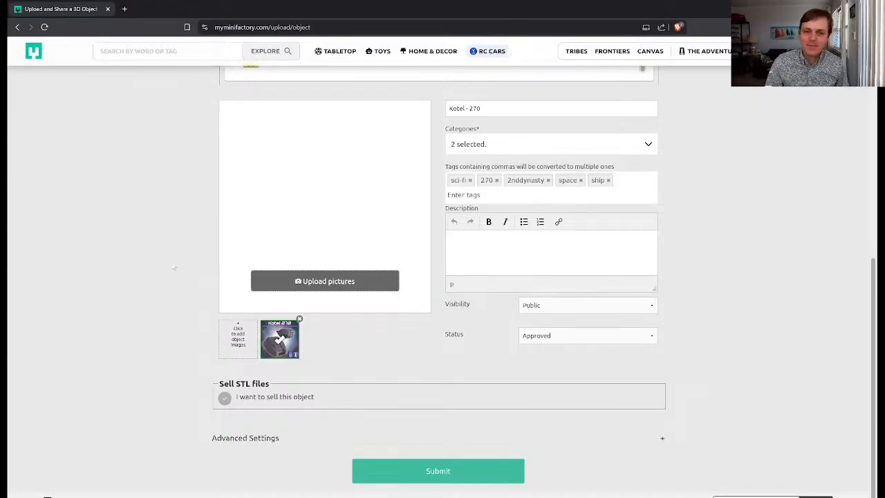
{"action": "scroll", "coordinate": [173, 268], "scroll_direction": "up", "scroll_amount": 2}
{"action": "scroll", "coordinate": [166, 269], "scroll_direction": "down", "scroll_amount": 1}
{"action": "scroll", "coordinate": [187, 280], "scroll_direction": "up", "scroll_amount": 1}
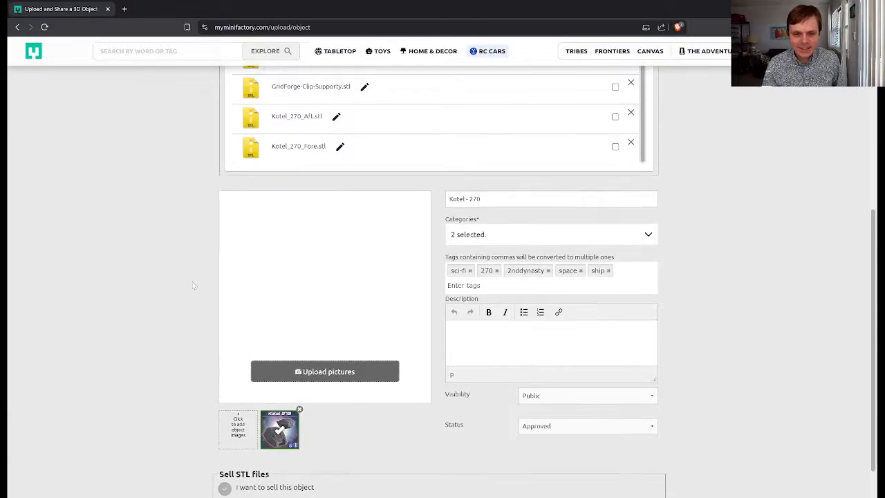
Begin the description with "This two piece Kotel 270 scale works great for both tactical scale and for your tabletop."
{"action": "left_click", "coordinate": [543, 347]}
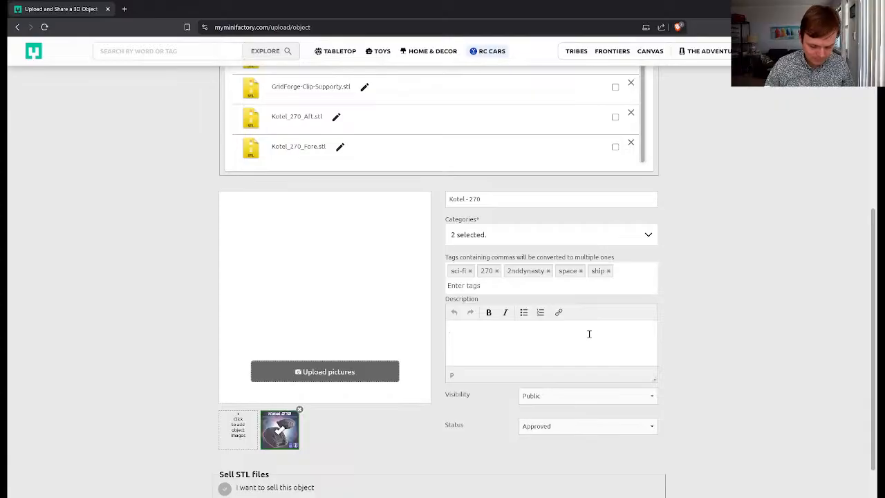
{"action": "type", "text": "This two p"}
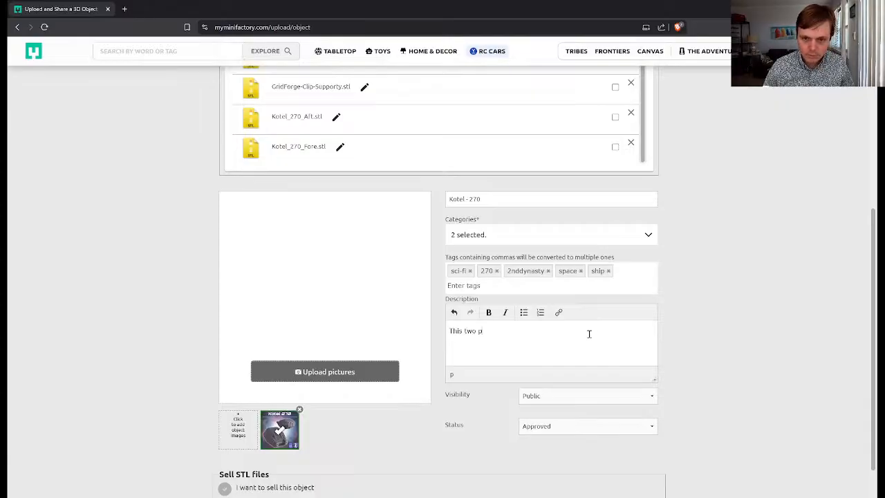
{"action": "type", "text": "iece Kotel 2"}
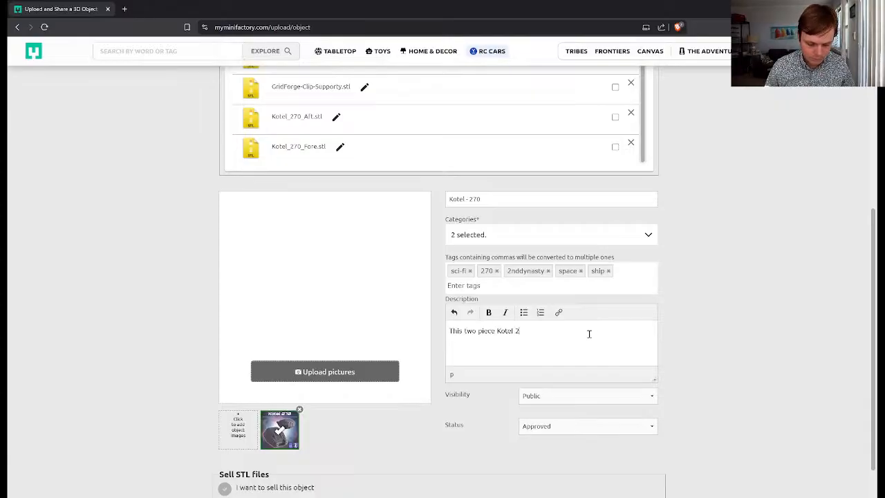
{"action": "type", "text": "70 scale "}
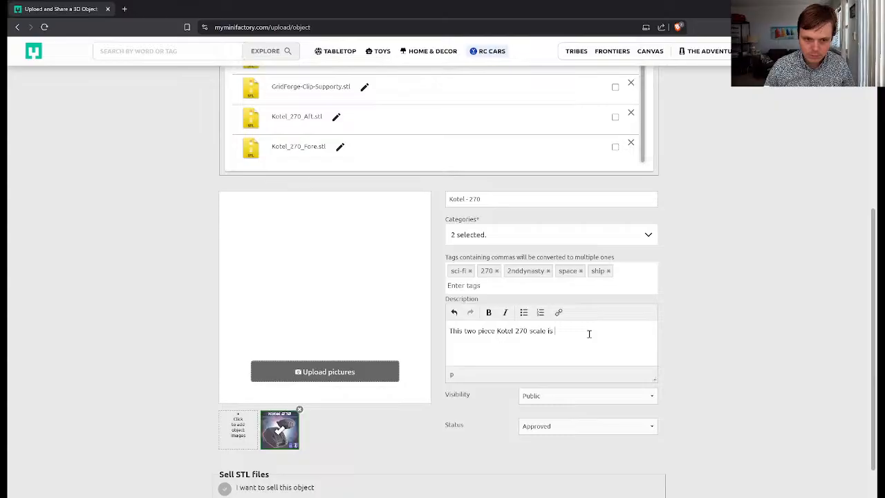
{"action": "type", "text": "is"}
{"action": "key", "text": "BackSpace"}
{"action": "key", "text": "BackSpace"}
{"action": "type", "text": "works"}
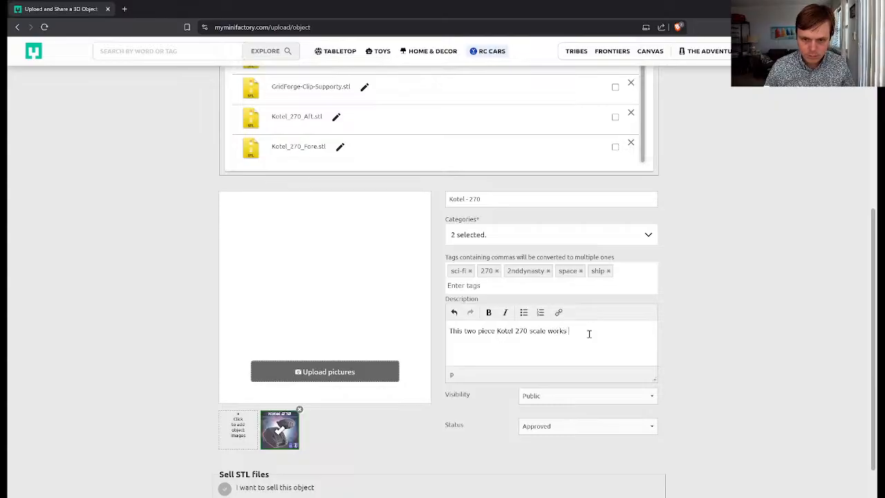
{"action": "type", "text": " great for both tactic"}
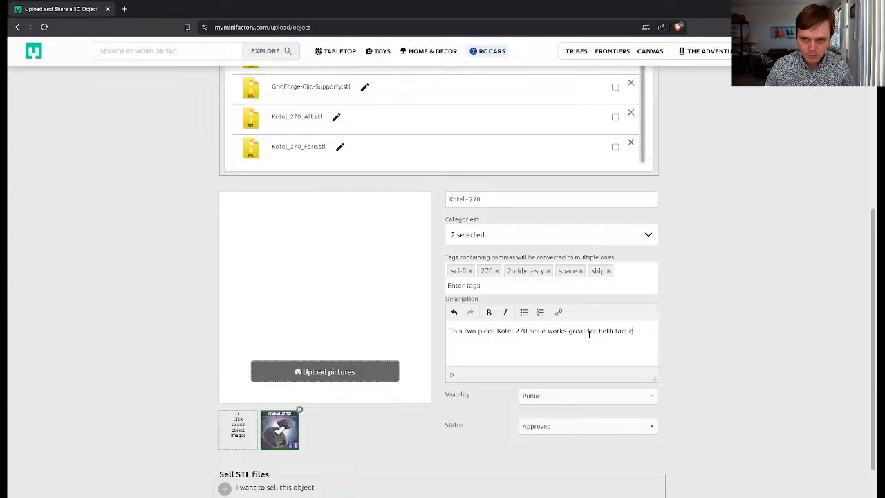
{"action": "type", "text": "al scale and"}
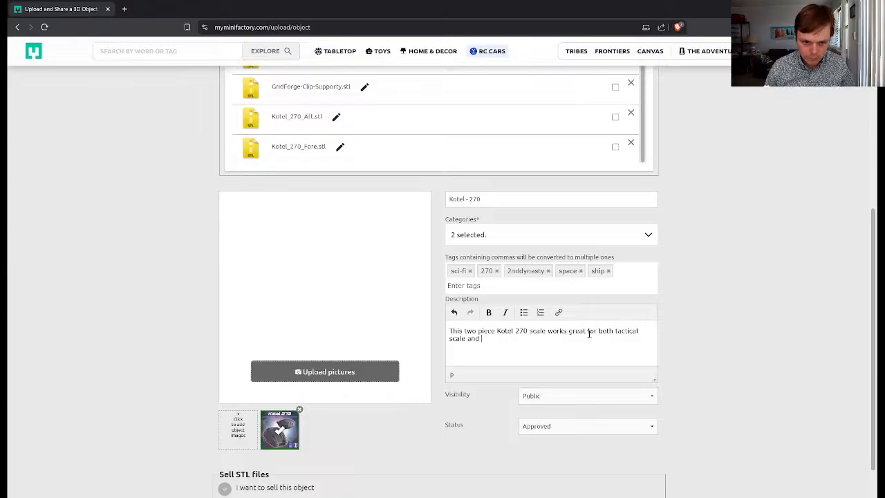
{"action": "type", "text": " for your"}
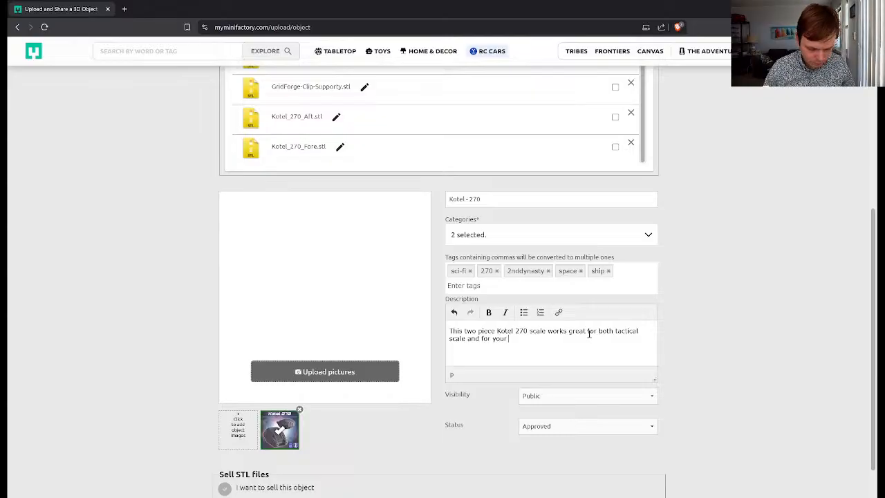
{"action": "type", "text": " tabletop. Th"}
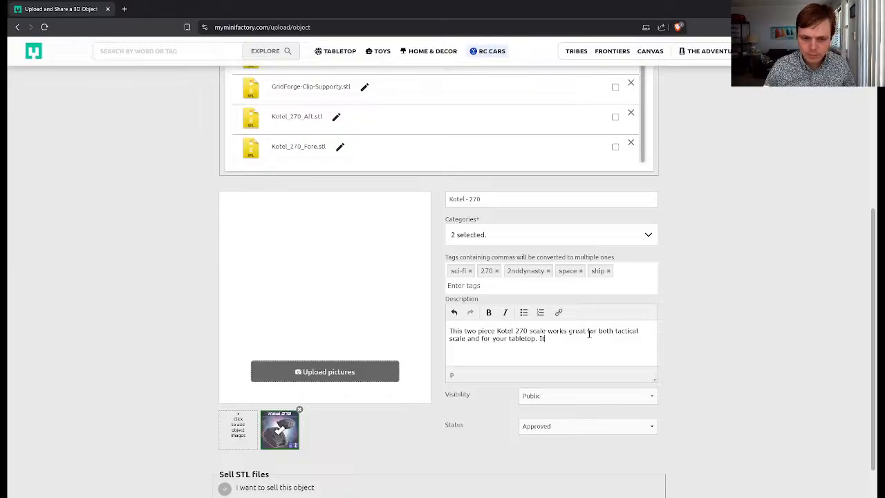
Complete the description with "It prints support free with FDM and includes the clips and stand."
{"action": "key", "text": "BackSpace"}
{"action": "key", "text": "BackSpace"}
{"action": "type", "text": "It prints s"}
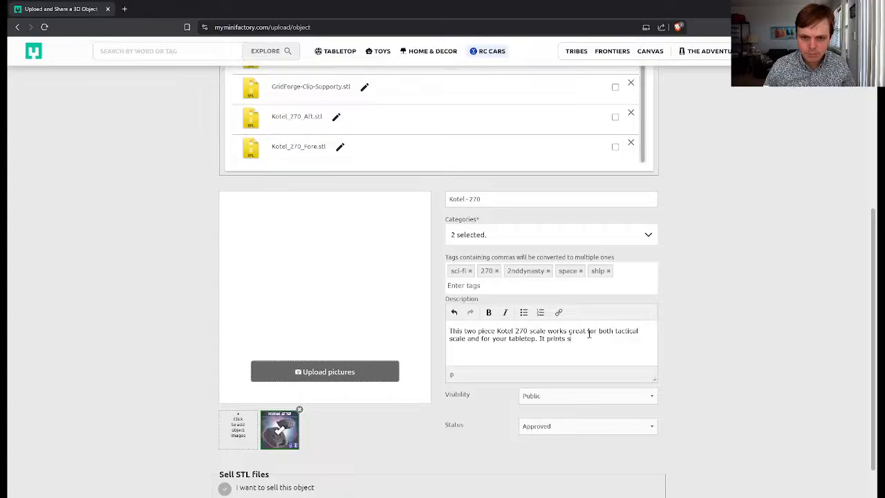
{"action": "type", "text": "upport free with FDM"}
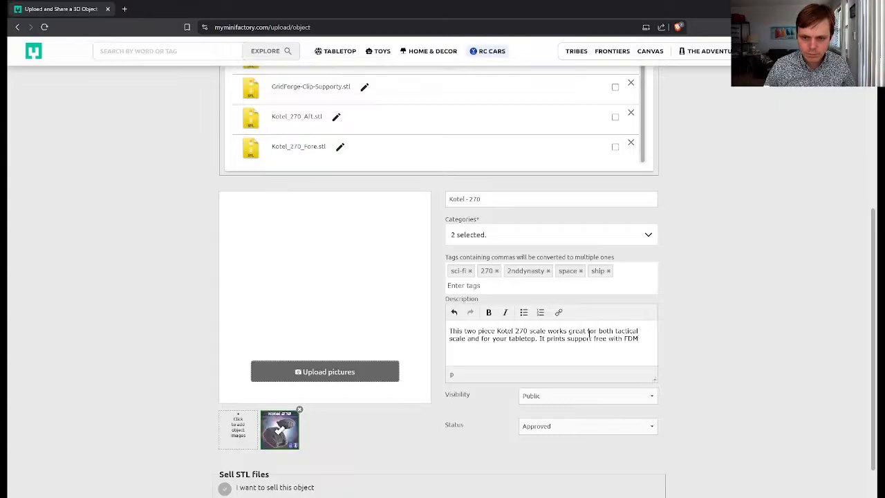
{"action": "type", "text": " and includes"}
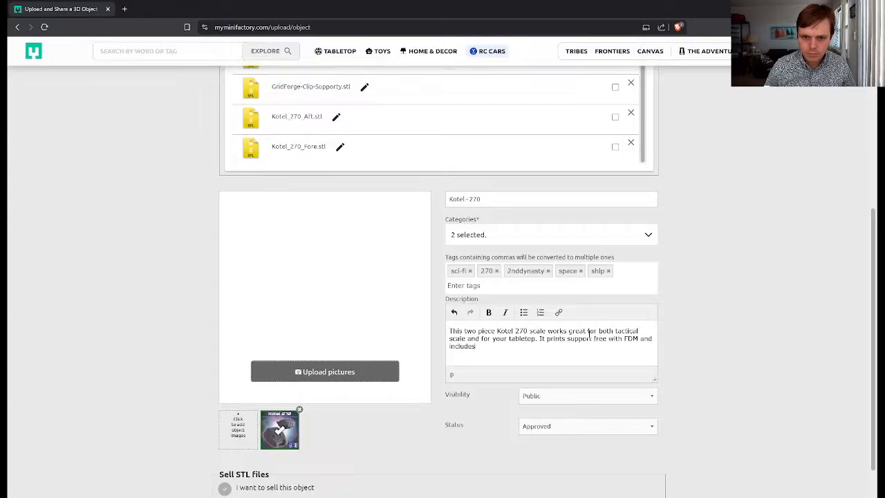
{"action": "type", "text": " the clips a"}
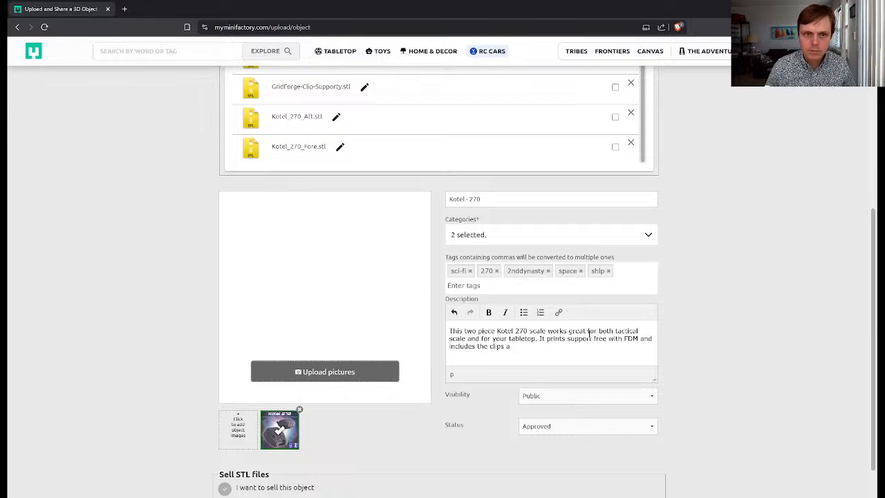
{"action": "type", "text": "nd stand."}
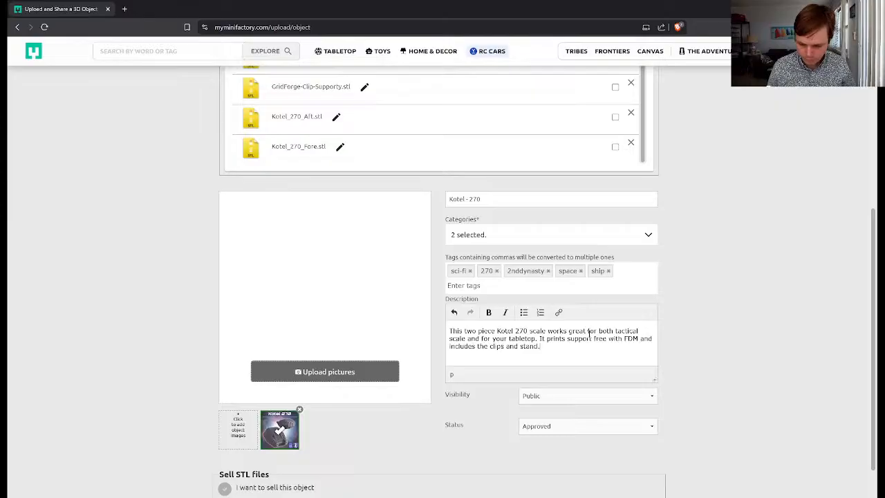
Set the object's visibility to Private and enable selling its STL files
{"action": "left_click", "coordinate": [608, 397]}
{"action": "left_click", "coordinate": [608, 413]}
{"action": "scroll", "coordinate": [686, 408], "scroll_direction": "down", "scroll_amount": 1}
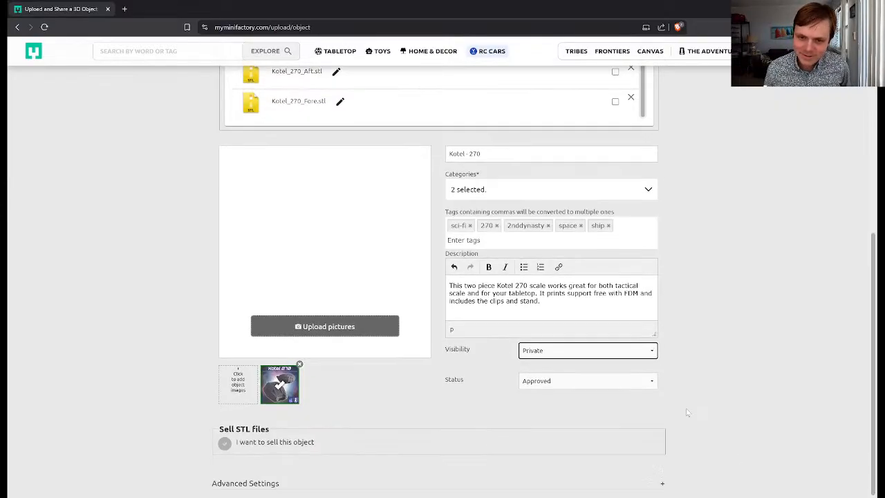
{"action": "scroll", "coordinate": [687, 413], "scroll_direction": "down", "scroll_amount": 1}
{"action": "left_click", "coordinate": [224, 394]}
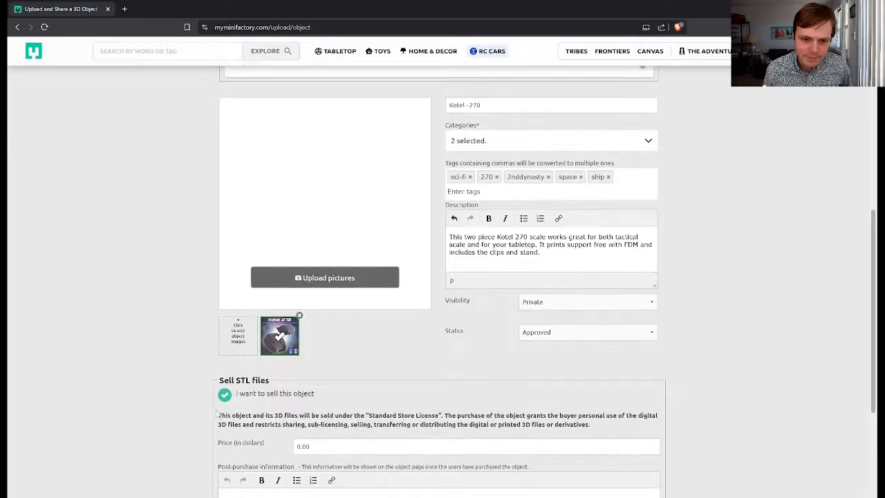
Set the selling price of the object's STL files to 3.95 dollars
{"action": "scroll", "coordinate": [217, 413], "scroll_direction": "down", "scroll_amount": 3}
{"action": "left_click", "coordinate": [329, 313]}
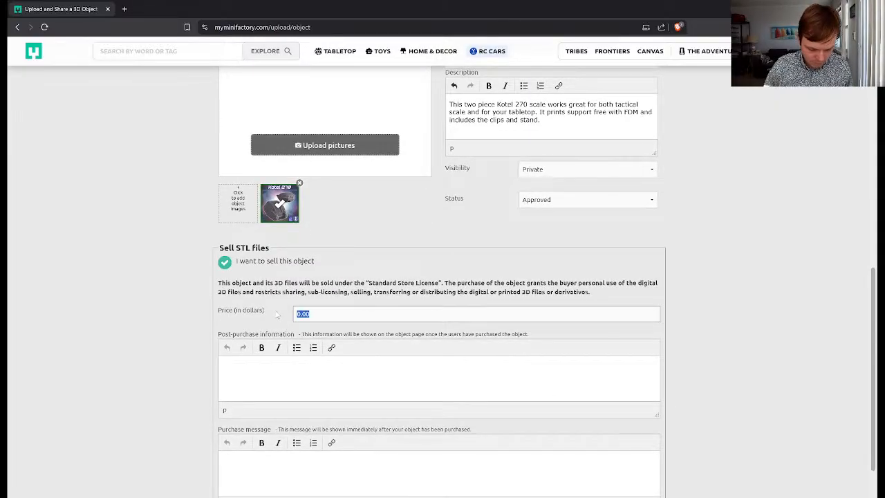
{"action": "type", "text": "3.95"}
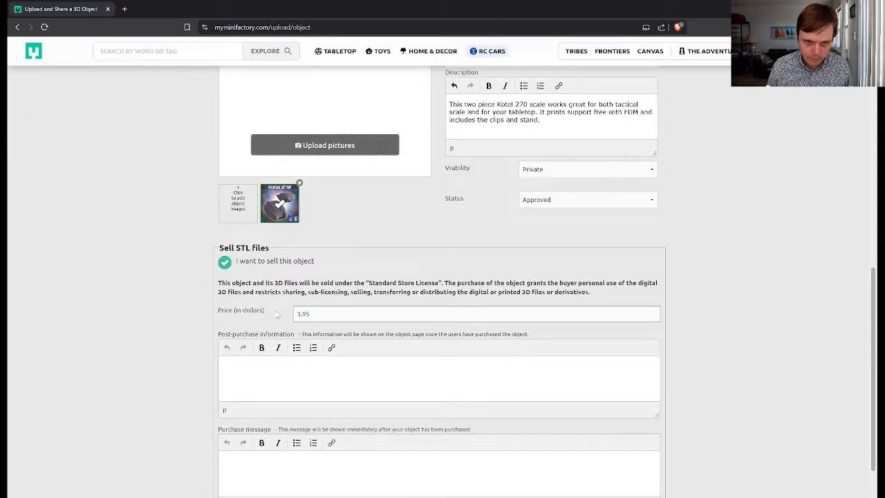
{"action": "key", "text": "Tab"}
Fill the purchase message with the prepared buyer text that ends with the invitation to join the Discord and its link
{"action": "scroll", "coordinate": [292, 386], "scroll_direction": "down", "scroll_amount": 2}
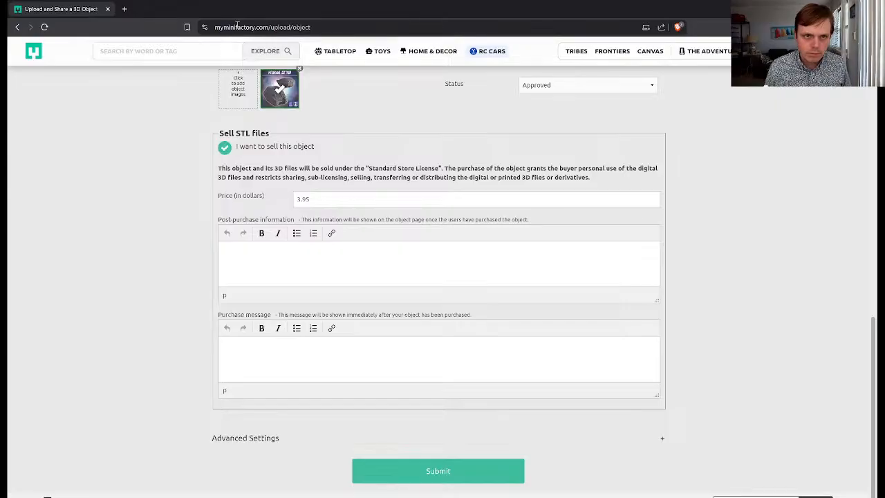
{"action": "left_click", "coordinate": [124, 9]}
{"action": "key", "text": "ctrl+w"}
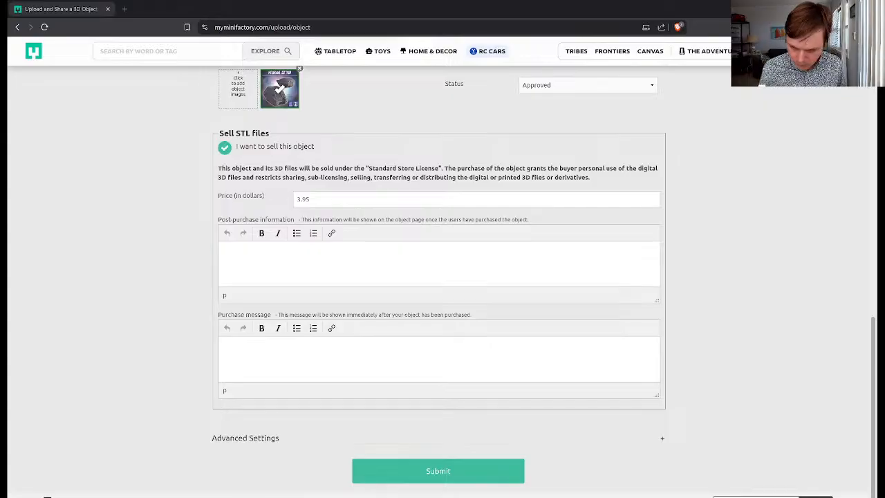
{"action": "key", "text": "ctrl+v"}
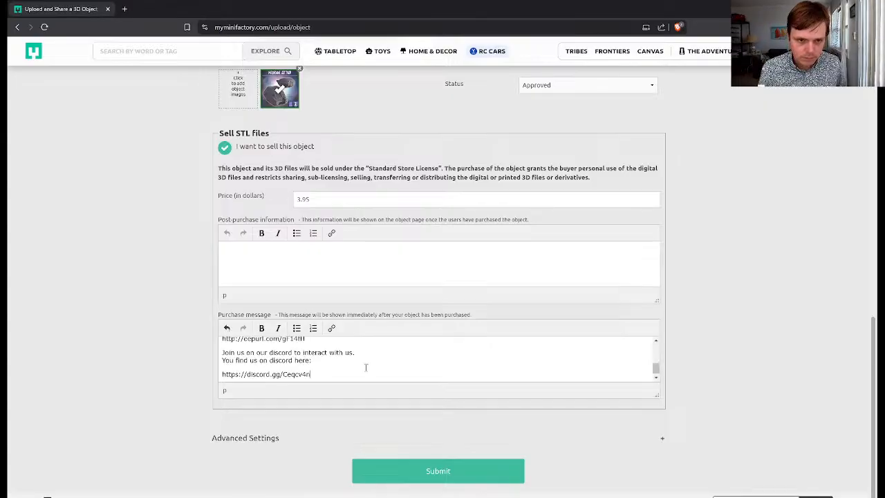
Review the completed upload form and submit the Kotel - 270 object
{"action": "scroll", "coordinate": [188, 355], "scroll_direction": "up", "scroll_amount": 8}
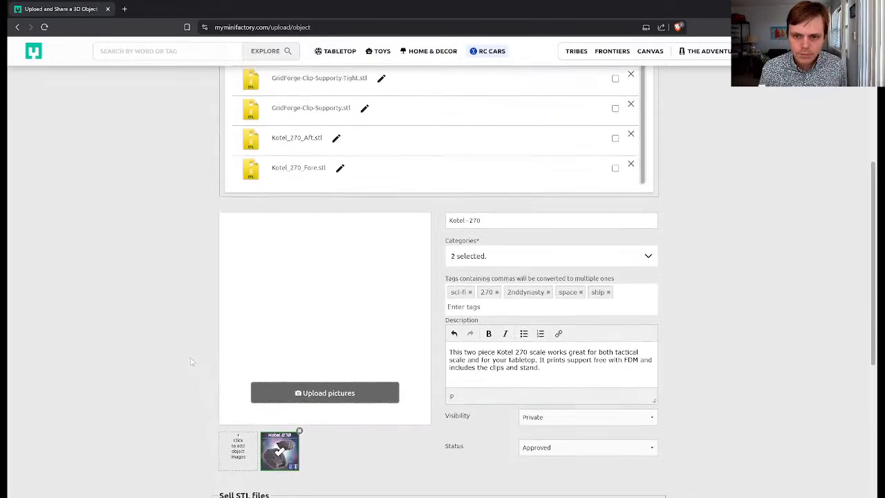
{"action": "scroll", "coordinate": [182, 378], "scroll_direction": "down", "scroll_amount": 8}
{"action": "left_click", "coordinate": [439, 470]}
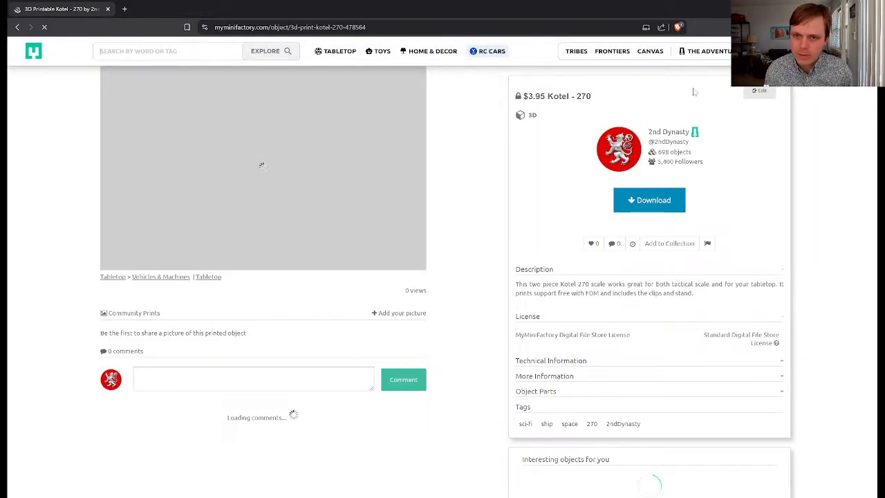
Open the uploaded Kotel - 270 object for editing, review its files, image and description, and save it as private
{"action": "left_click", "coordinate": [755, 90]}
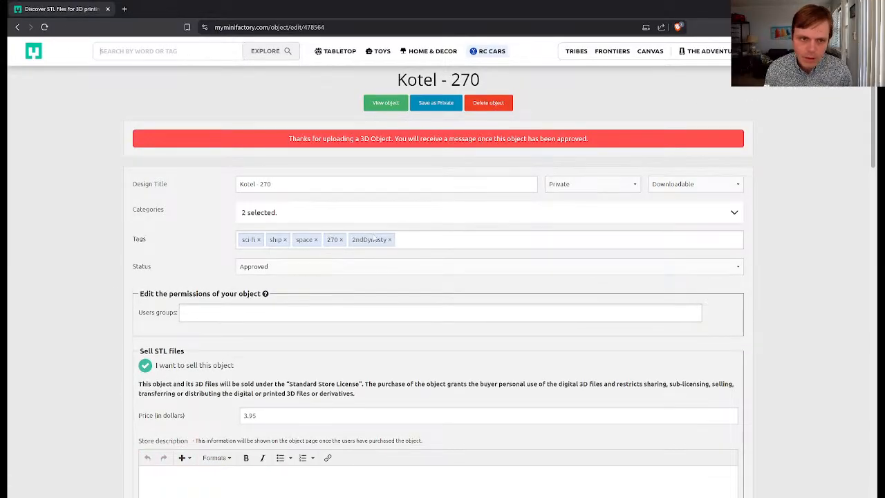
{"action": "scroll", "coordinate": [300, 305], "scroll_direction": "down", "scroll_amount": 15}
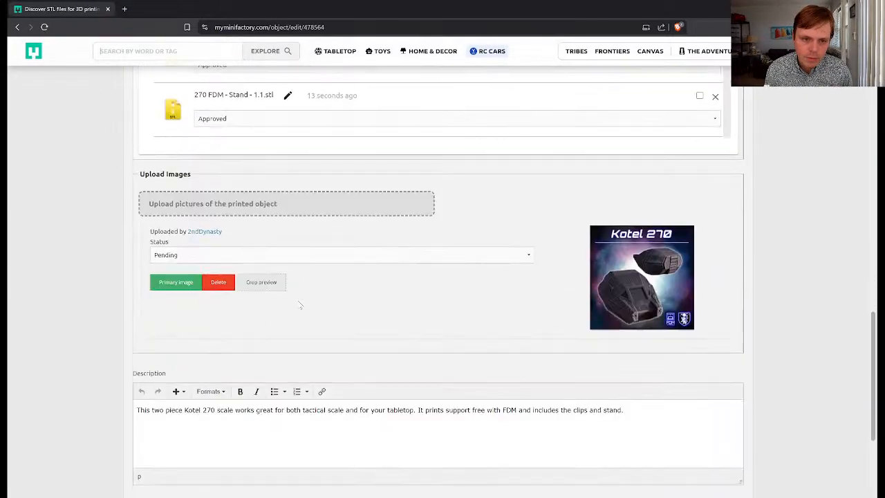
{"action": "scroll", "coordinate": [297, 291], "scroll_direction": "up", "scroll_amount": 3}
{"action": "scroll", "coordinate": [408, 218], "scroll_direction": "down", "scroll_amount": 8}
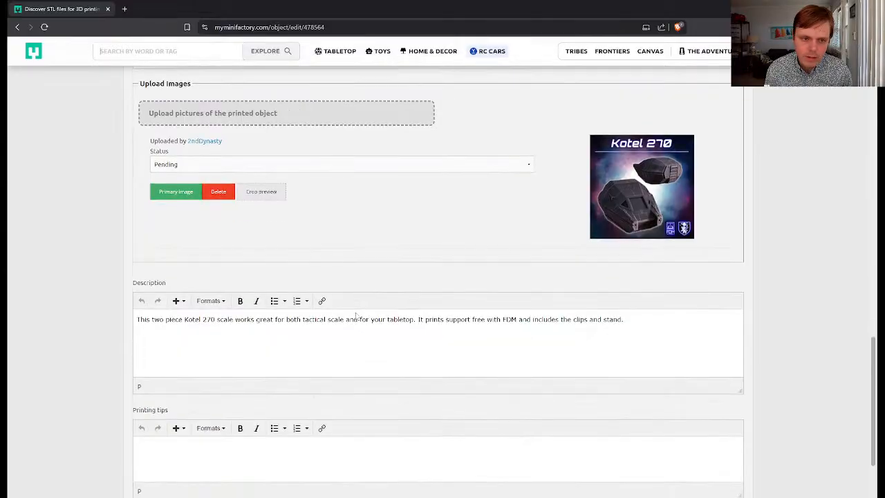
{"action": "scroll", "coordinate": [304, 346], "scroll_direction": "down", "scroll_amount": 3}
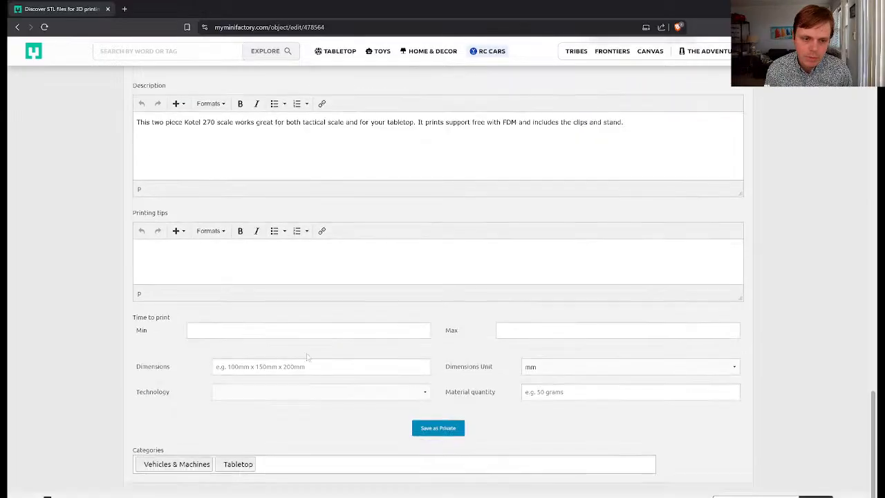
{"action": "left_click", "coordinate": [436, 428]}
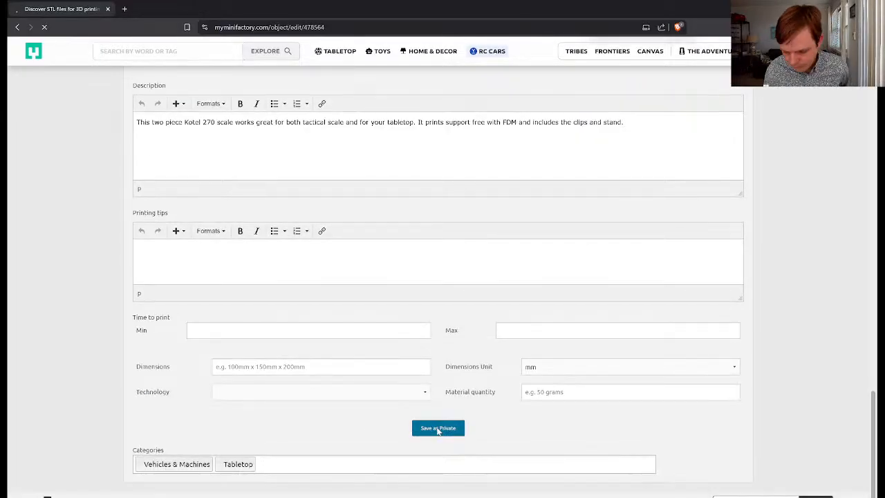